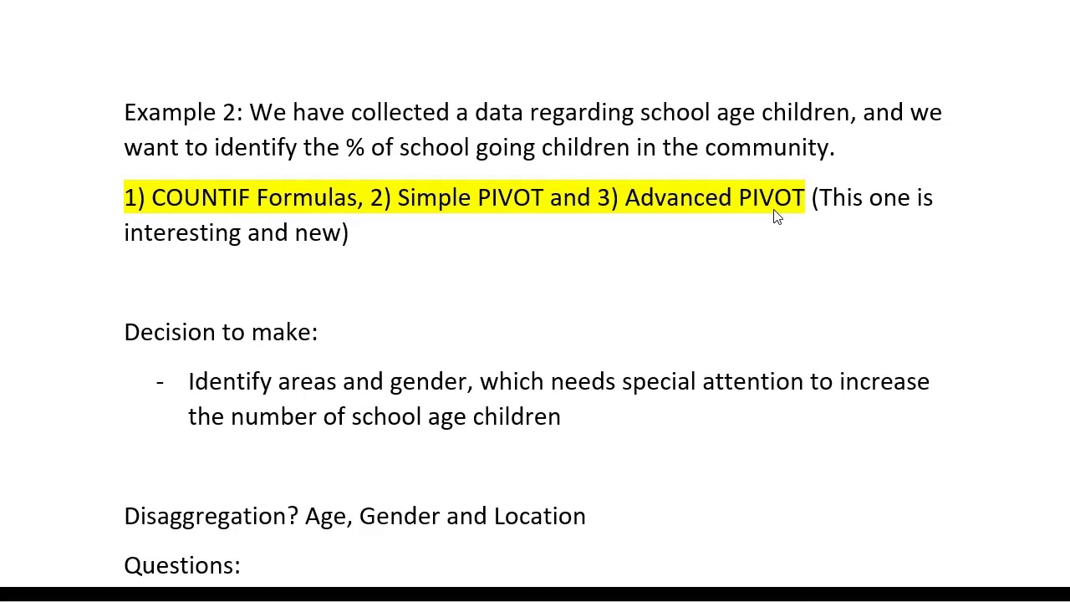
- Scroll up and down through the task questions in the Word document to review them
scroll(282, 352, down, 3)
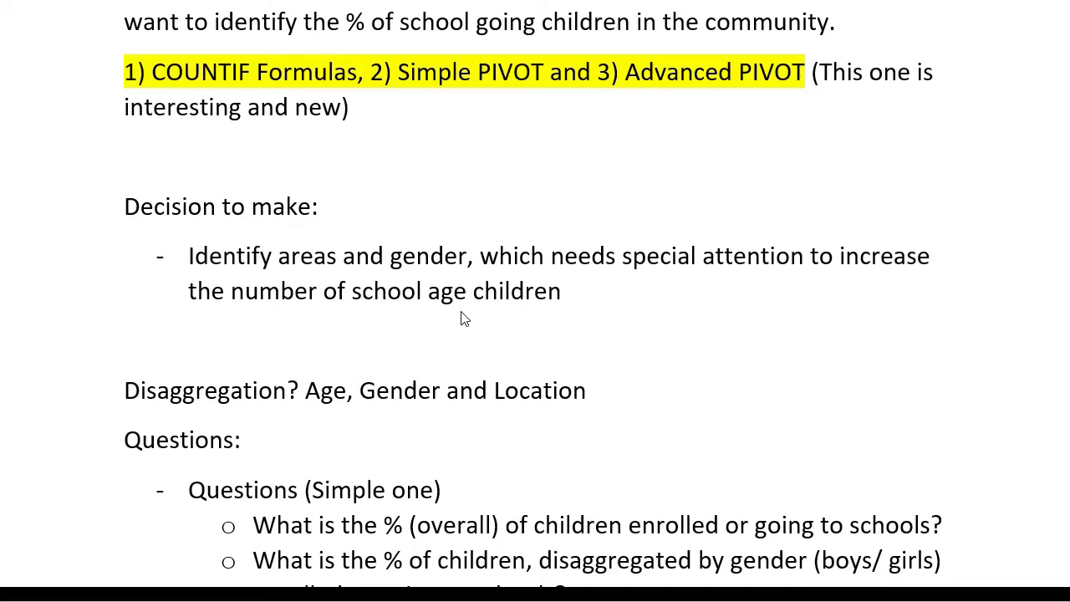
scroll(460, 319, up, 3)
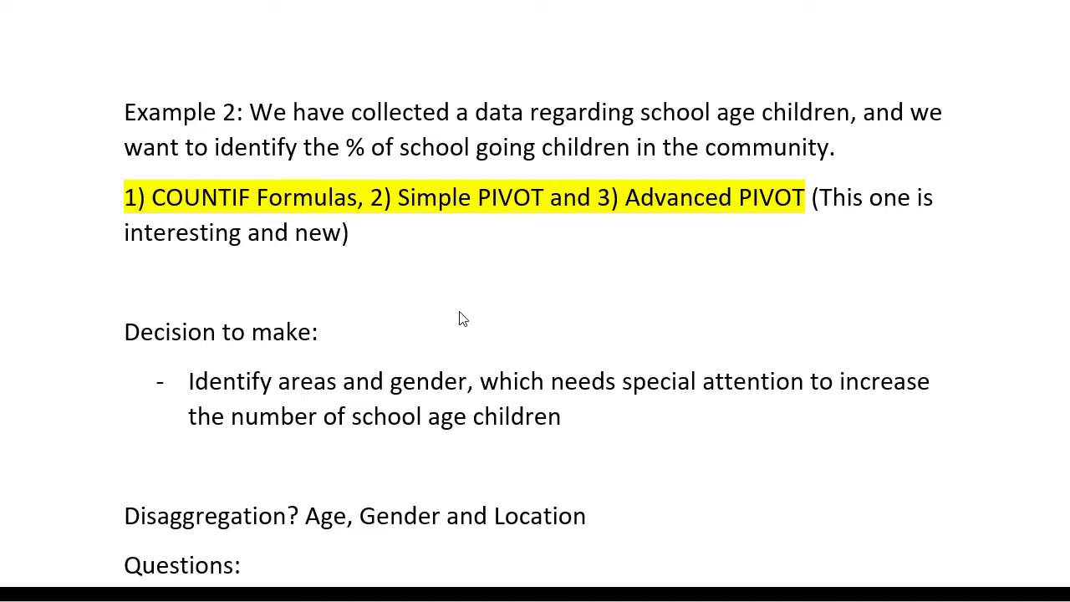
scroll(460, 319, down, 6)
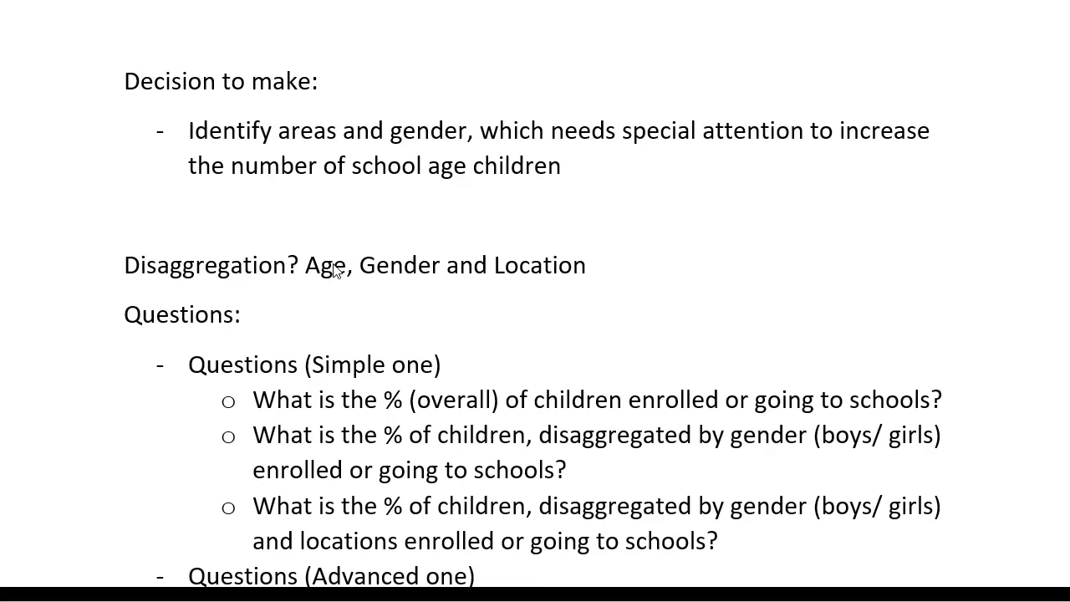
scroll(334, 269, down, 3)
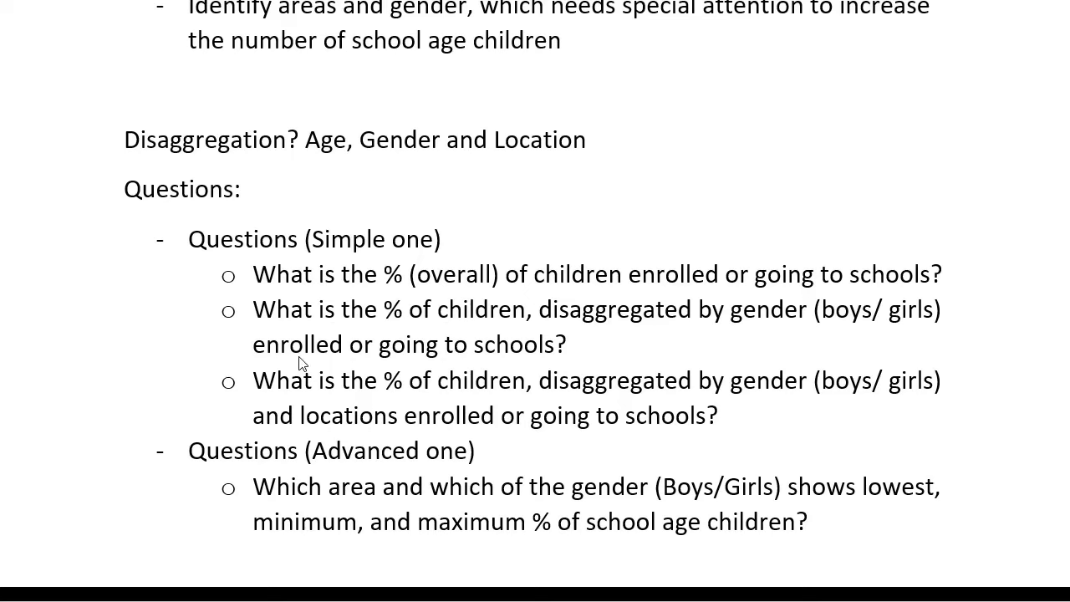
scroll(581, 358, down, 1)
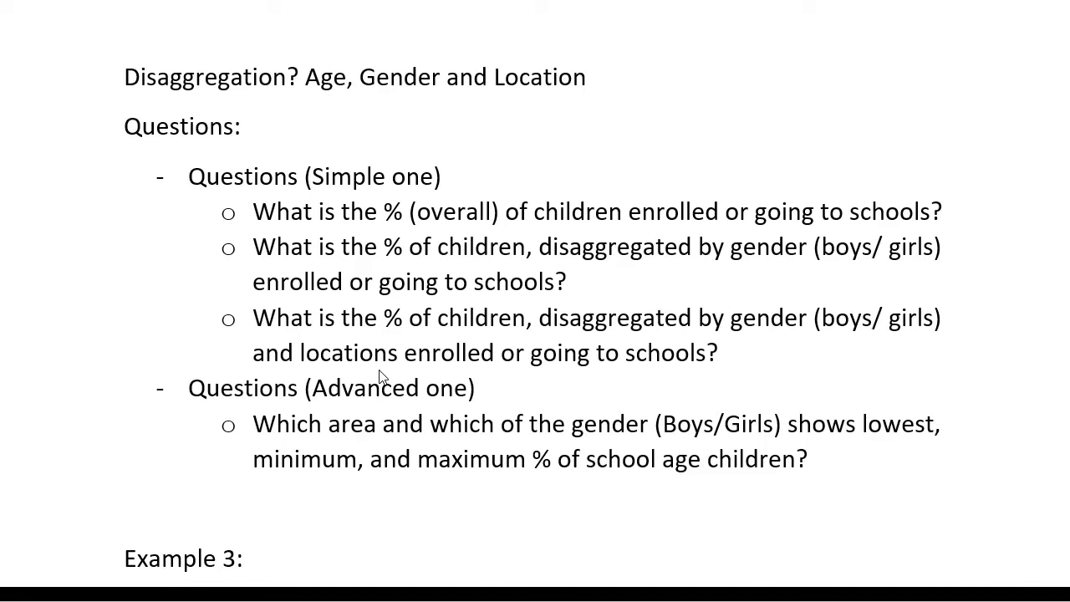
scroll(391, 403, down, 1)
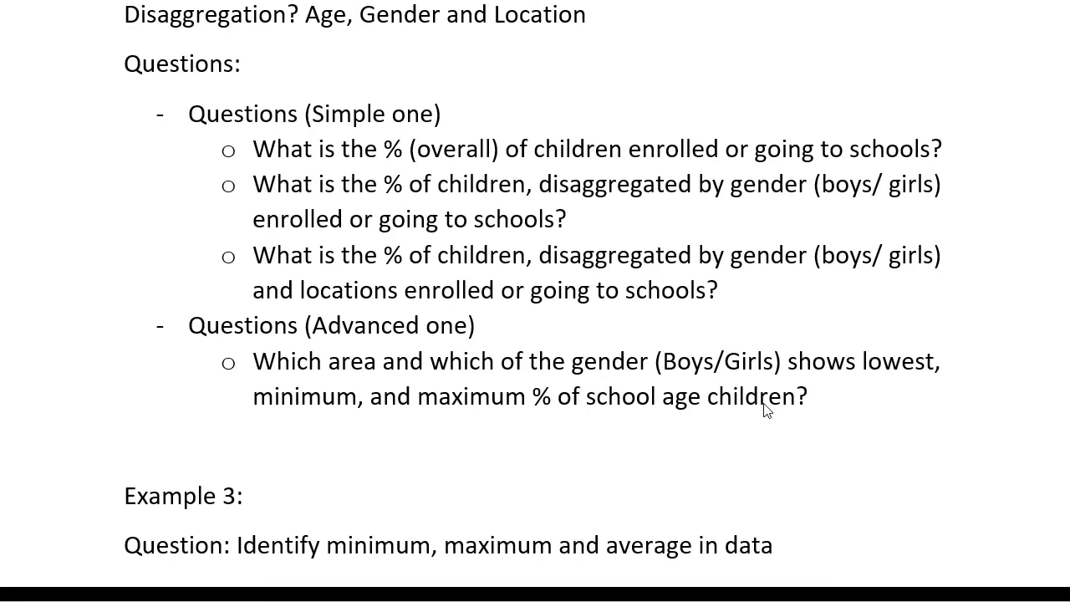
scroll(765, 410, up, 1)
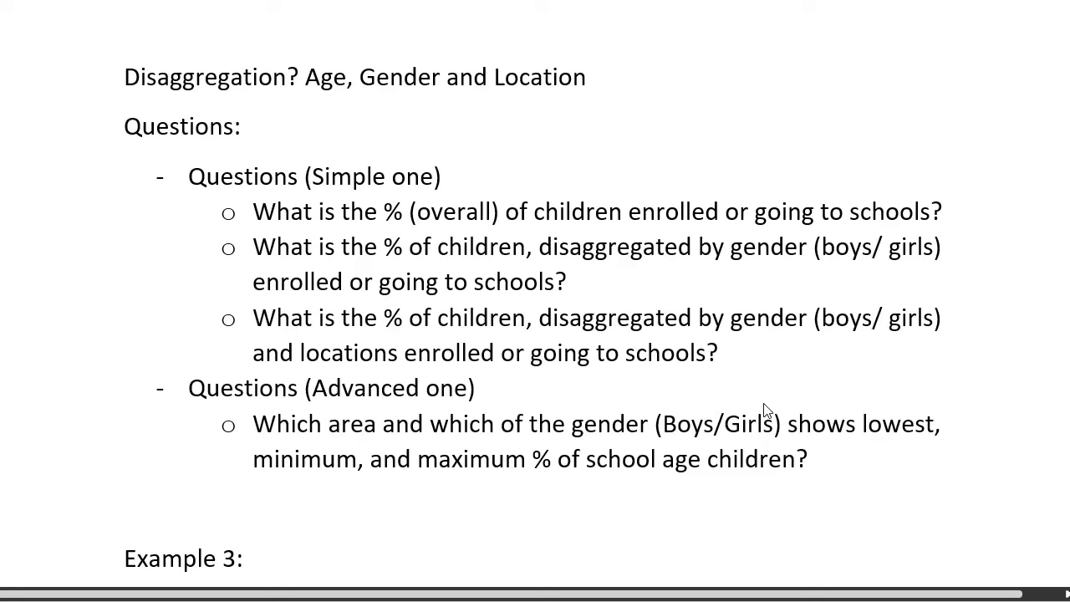
scroll(485, 375, up, 5)
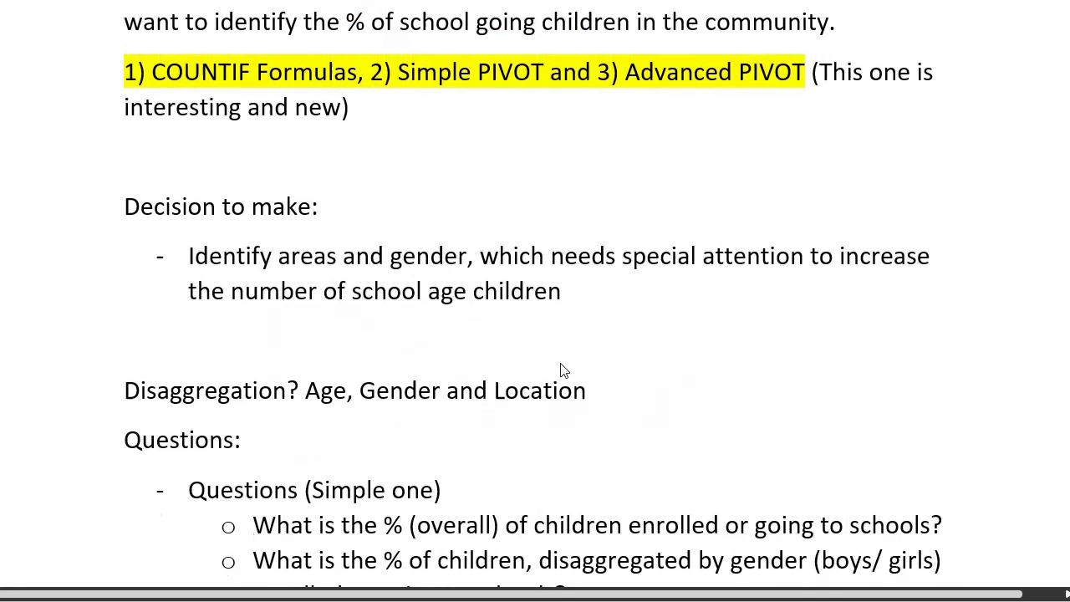
scroll(410, 372, down, 2)
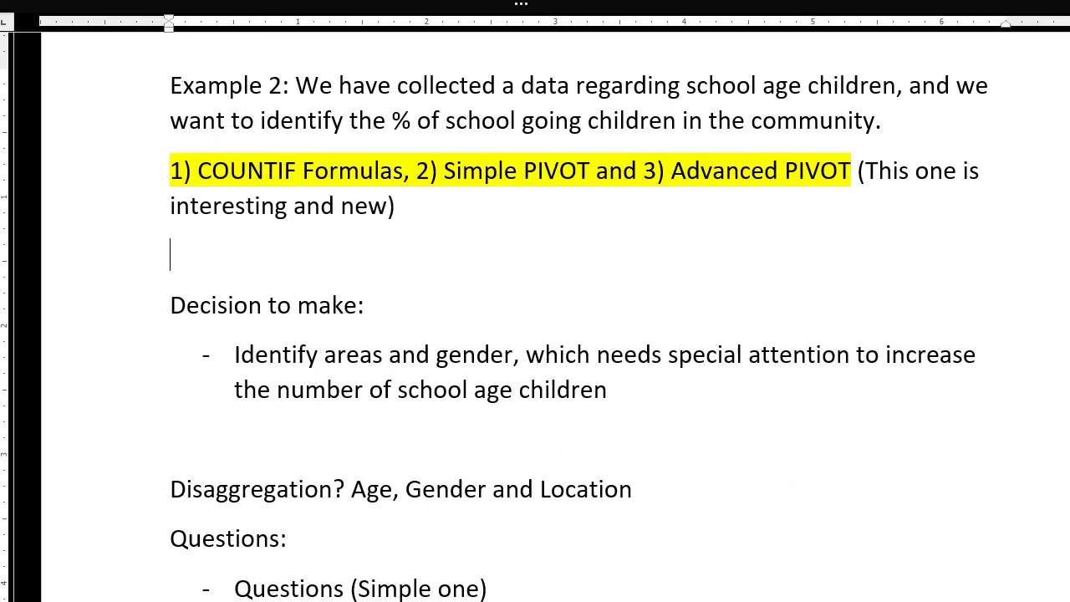
scroll(345, 203, up, 1)
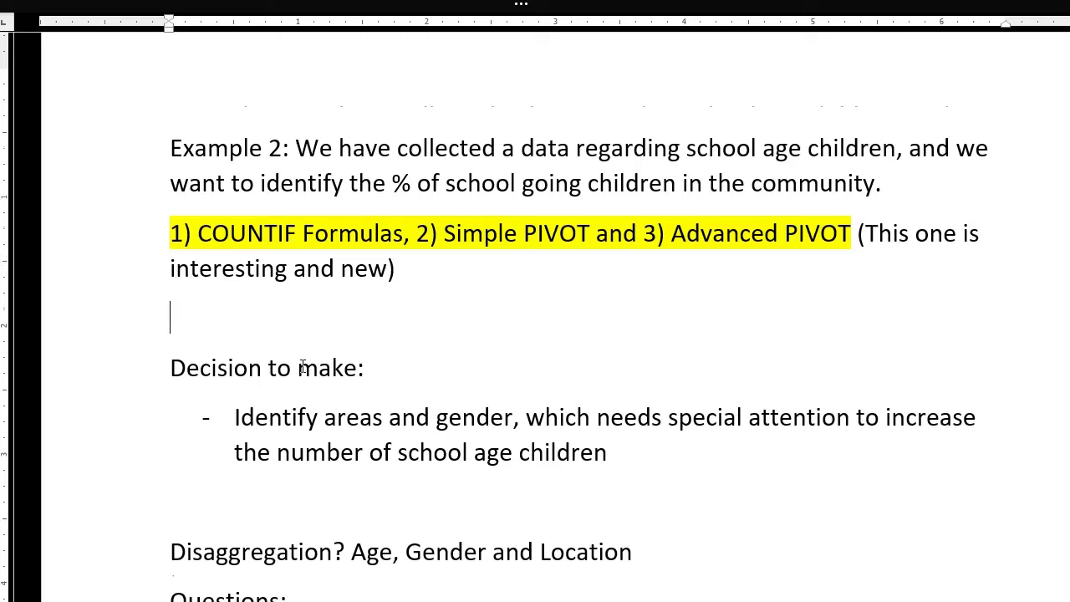
scroll(302, 359, down, 1)
scroll(282, 234, up, 1)
- Highlight the COUNTIF Formulas item on the methods line, then continue down to the advanced question
drag(215, 233, 342, 244)
click(455, 234)
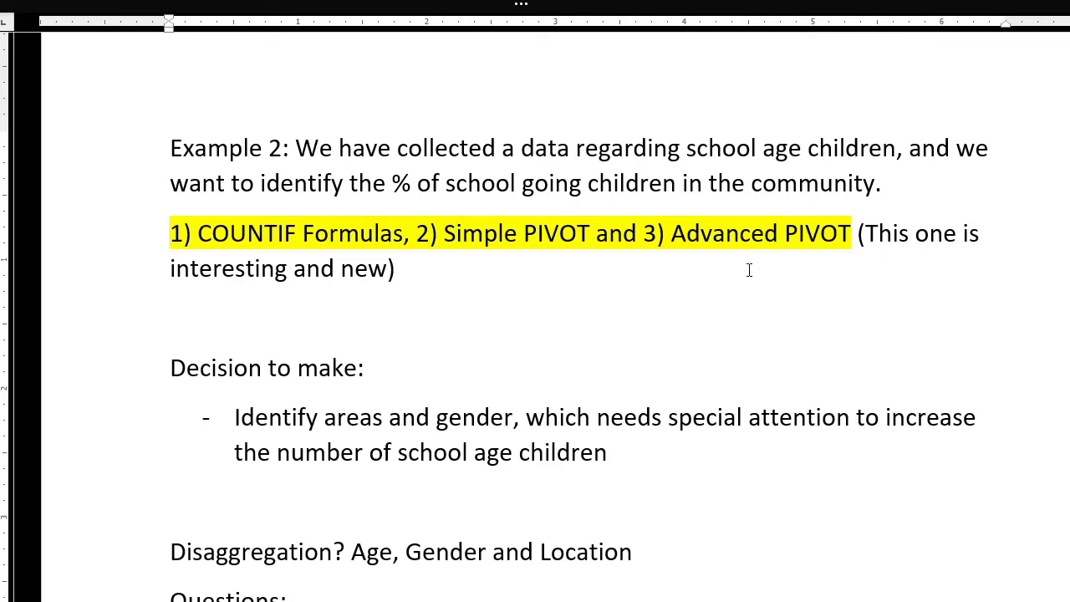
scroll(484, 389, down, 7)
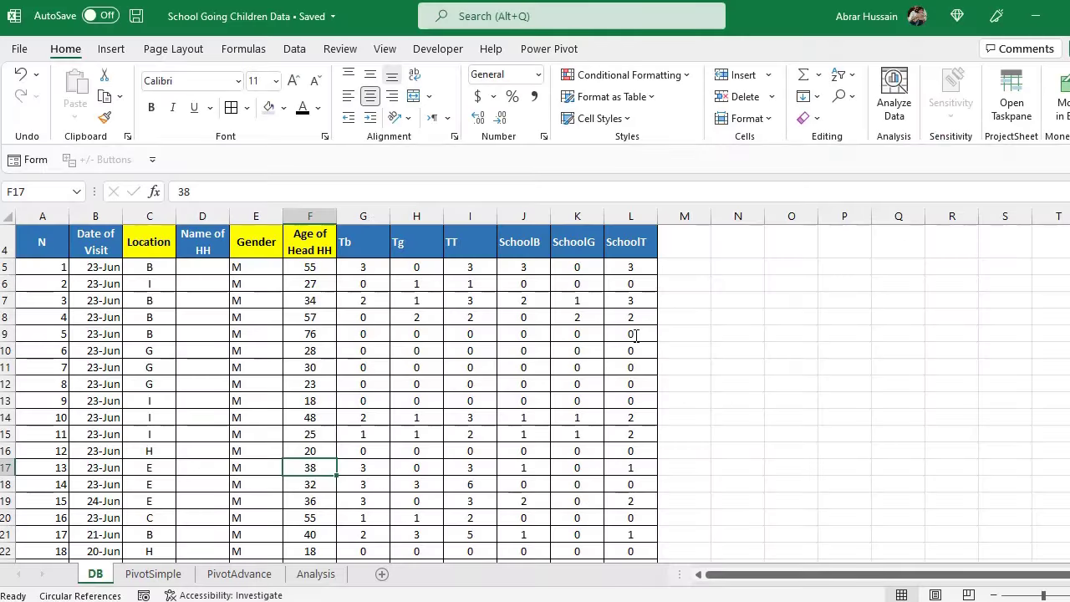
- Hide row 4, which holds the short code labels
scroll(223, 337, up, 1)
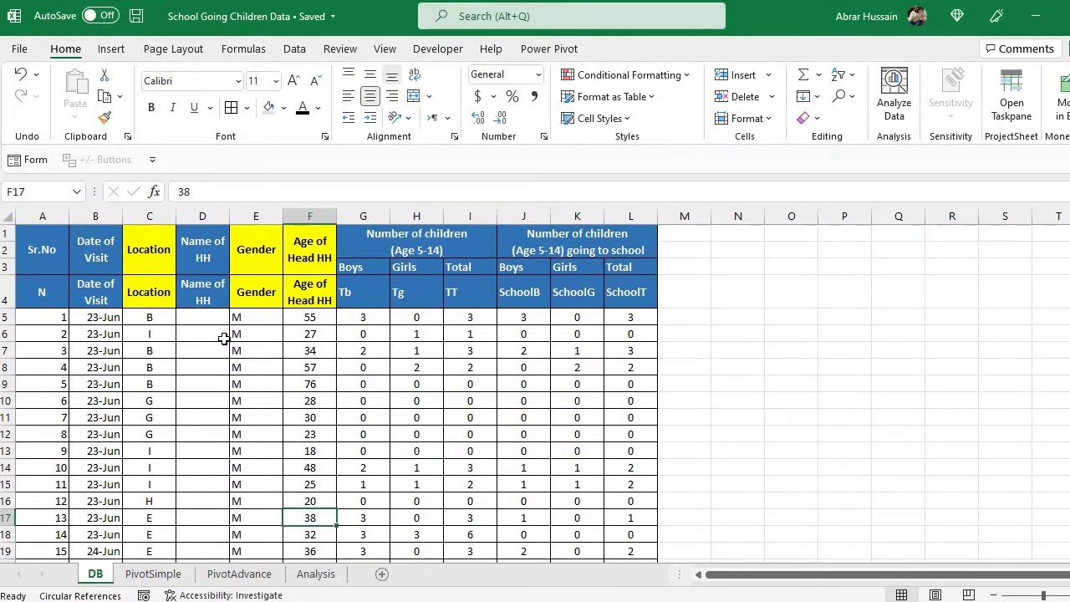
drag(49, 246, 627, 298)
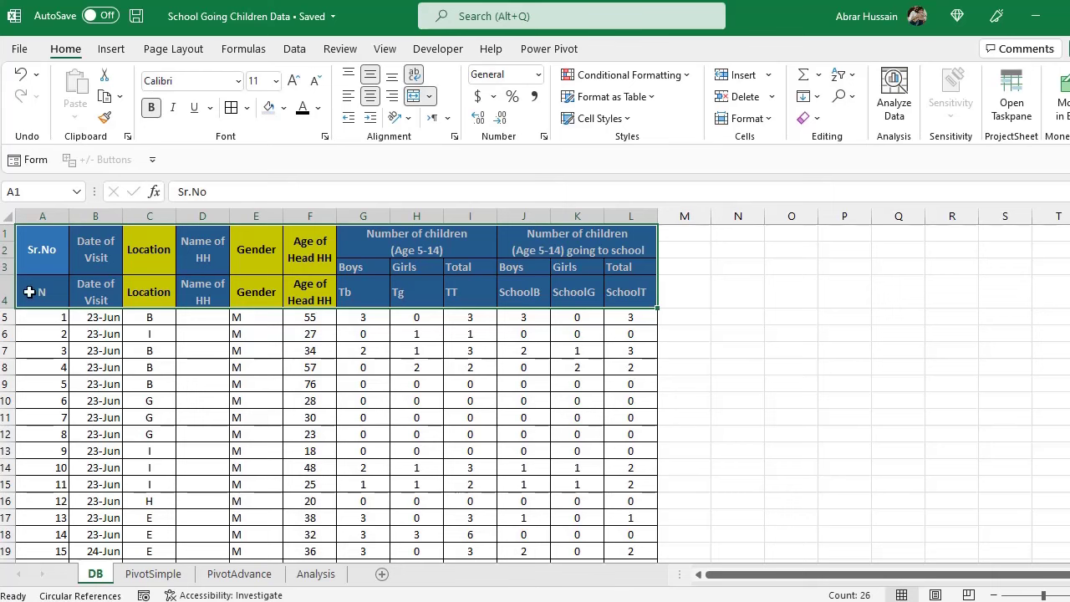
click(4, 289)
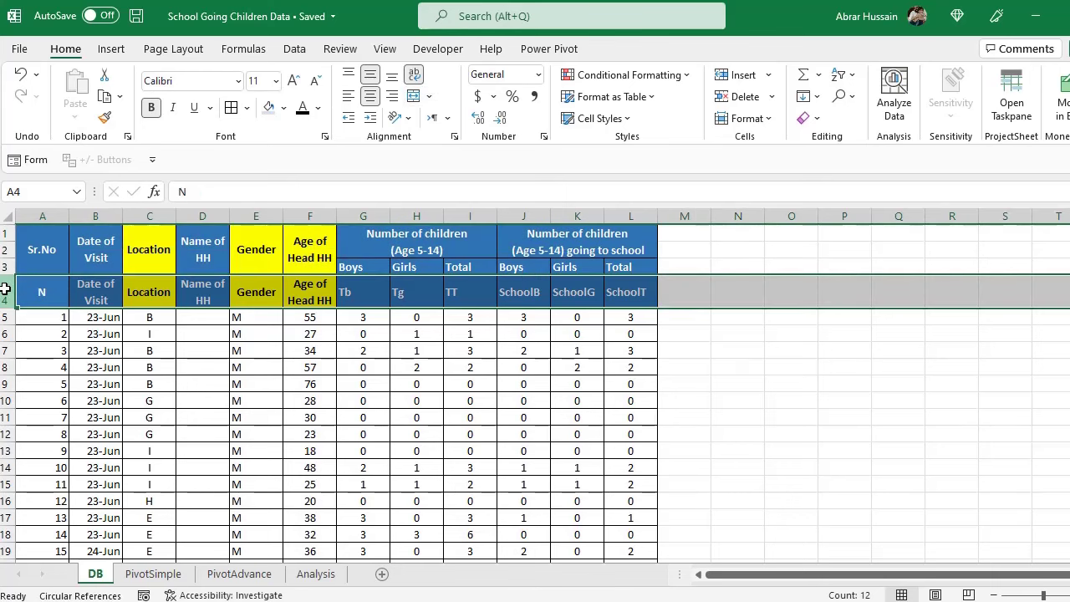
right_click(4, 289)
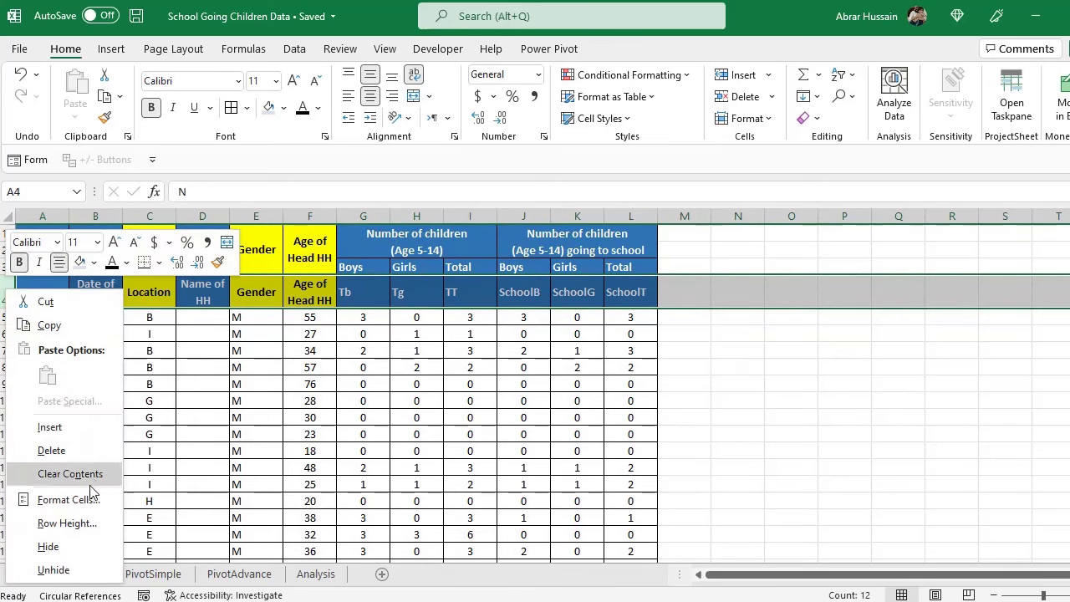
click(88, 544)
- Go over the Date of Visit, Location, Name of HH, Gender and Age of Head HH headers
click(95, 253)
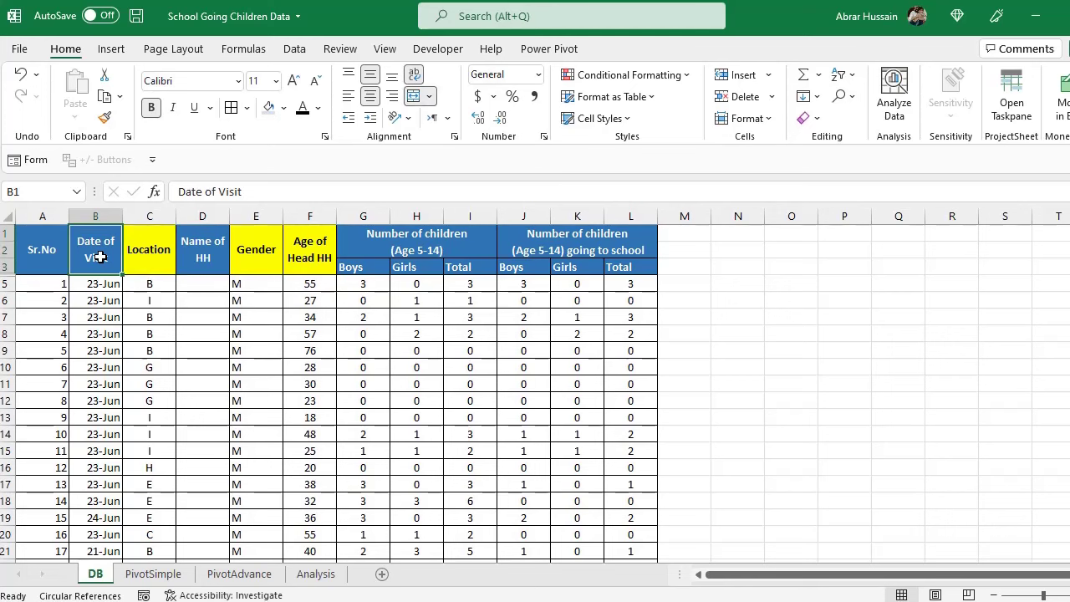
click(155, 251)
click(202, 246)
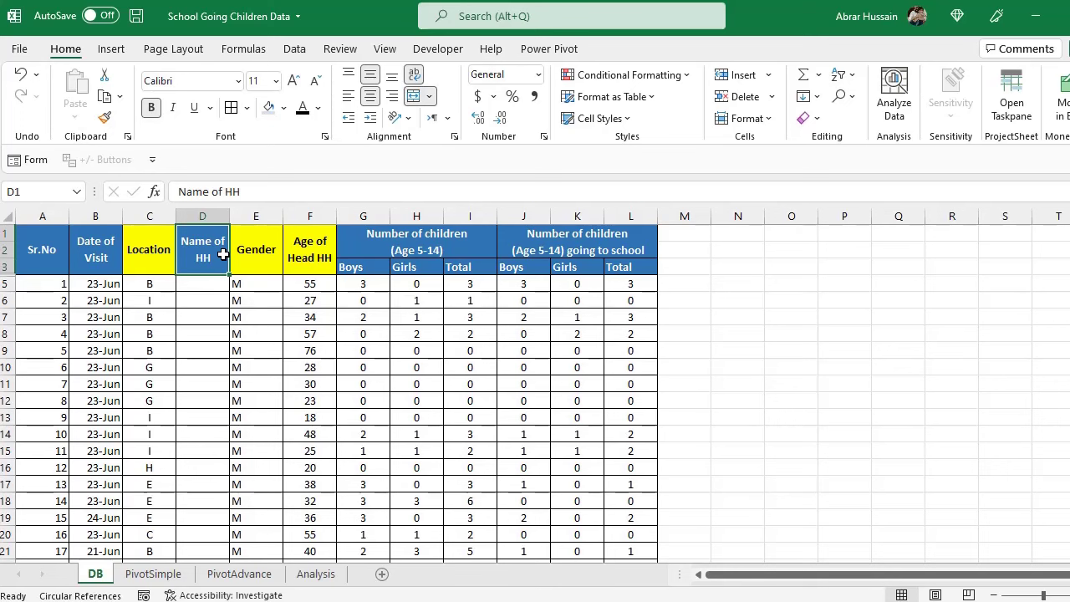
click(243, 255)
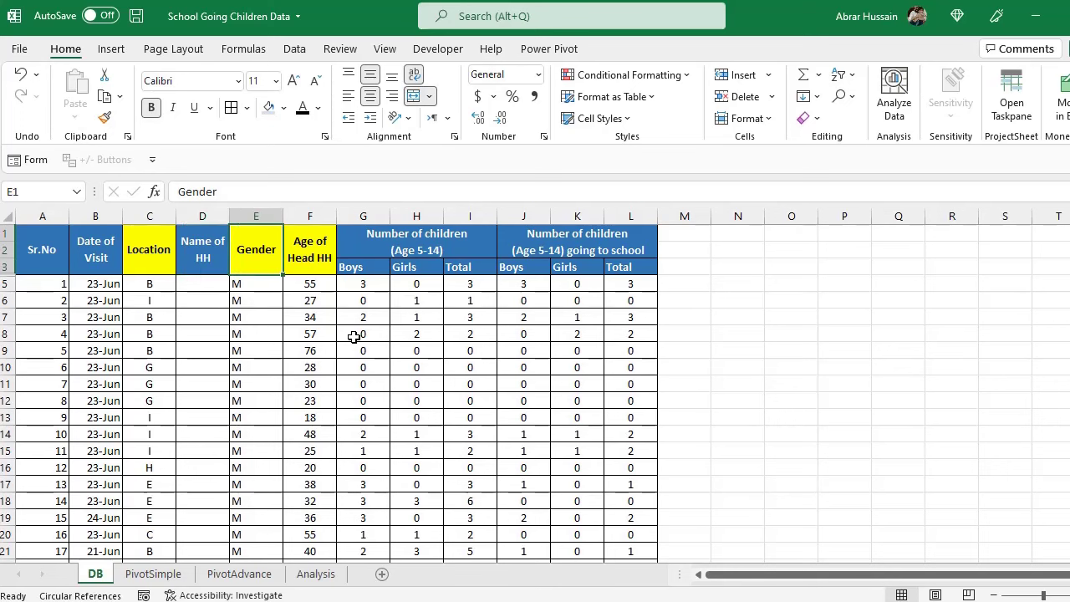
drag(194, 251, 109, 237)
click(320, 253)
drag(415, 248, 442, 241)
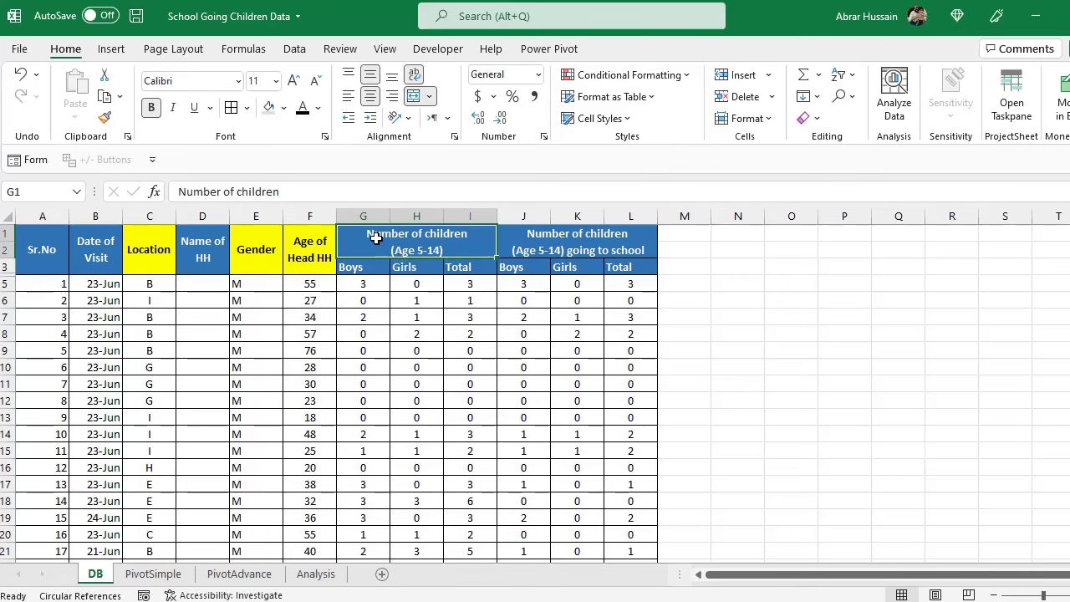
ctrl+scroll(408, 249, up, 3)
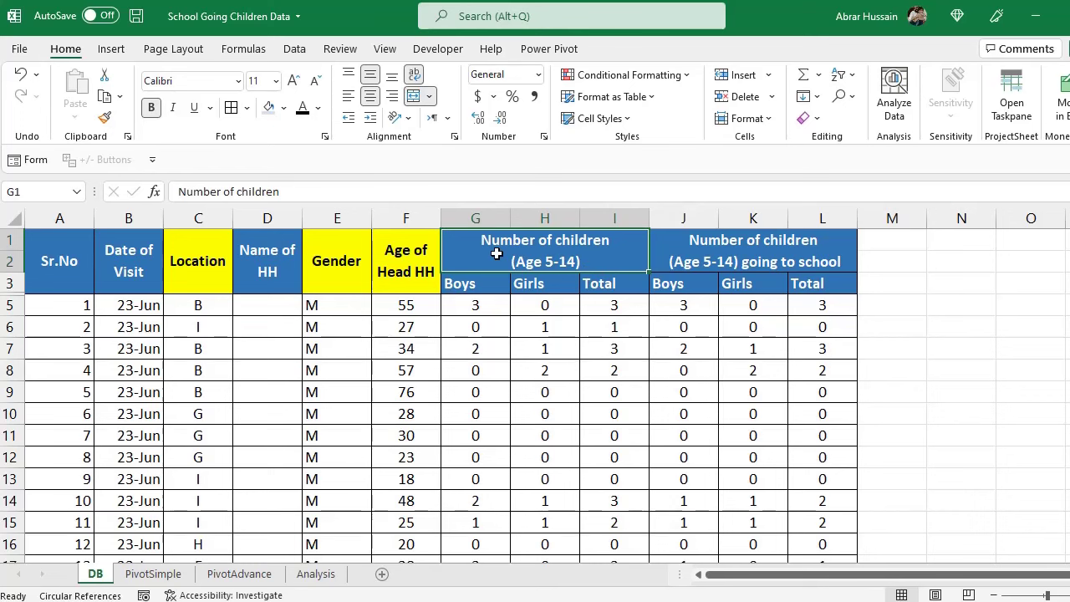
drag(497, 253, 508, 332)
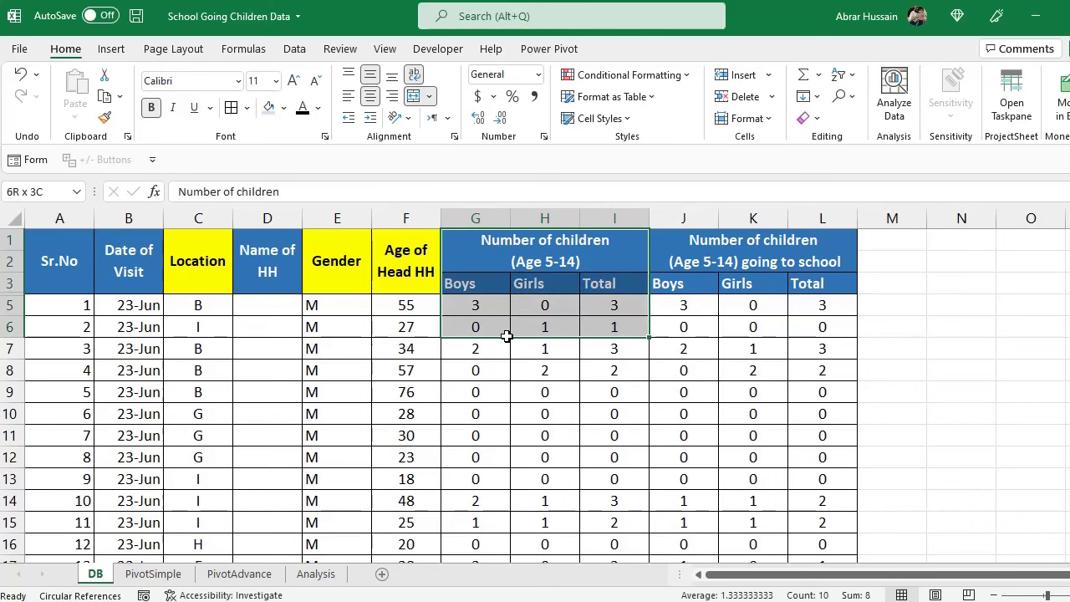
click(539, 244)
click(797, 258)
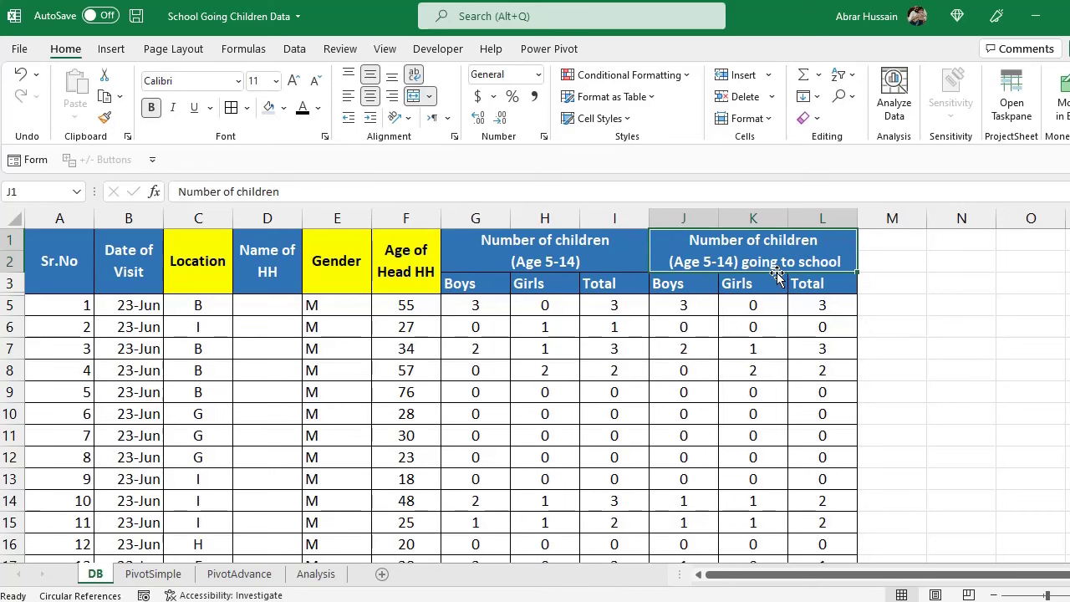
drag(546, 251, 732, 289)
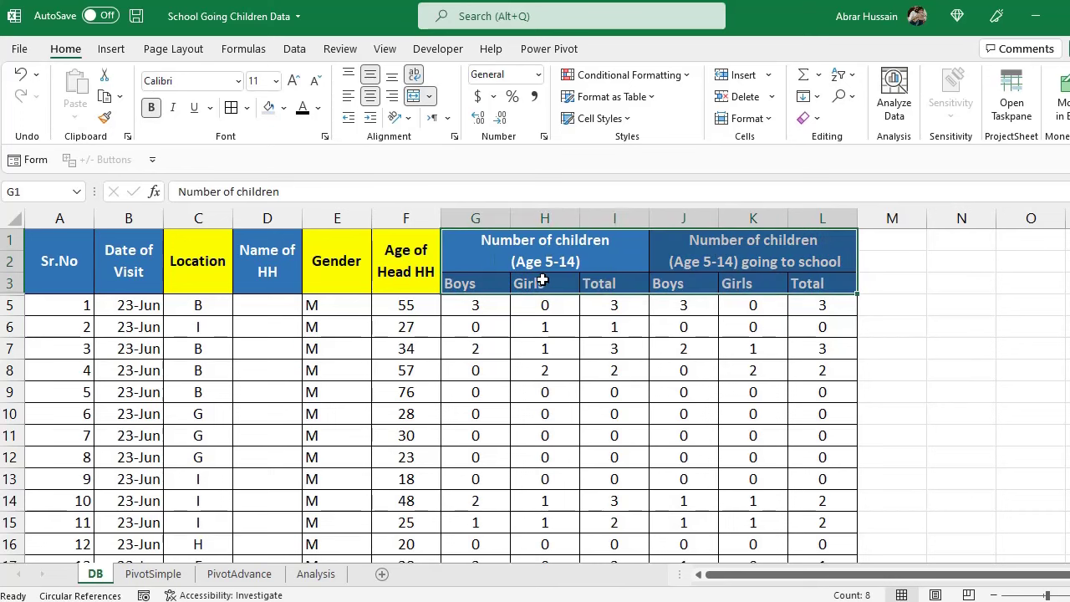
drag(476, 218, 540, 219)
click(407, 218)
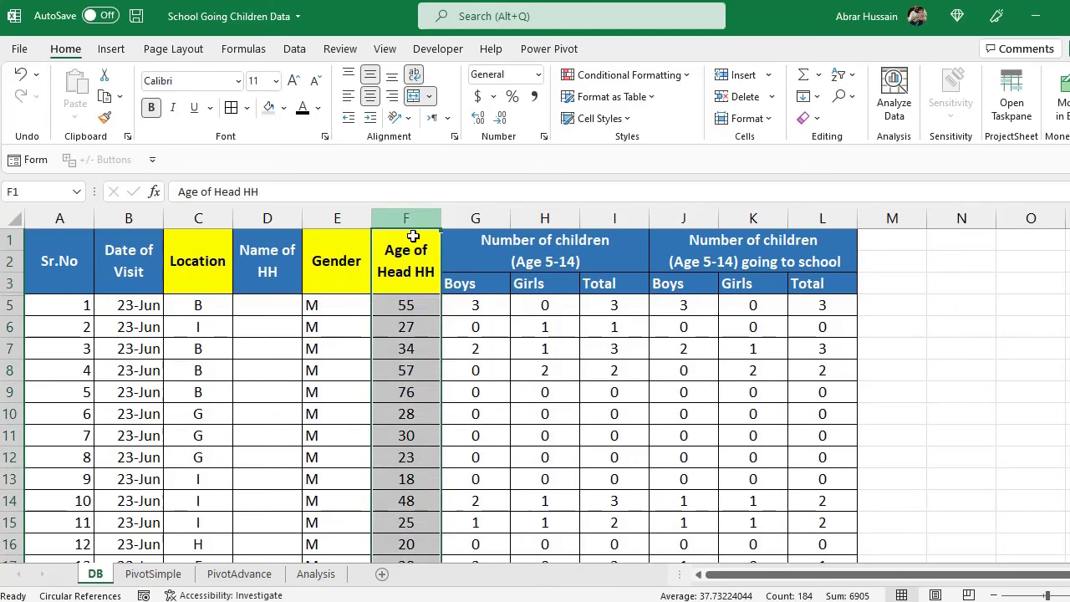
click(337, 218)
click(198, 218)
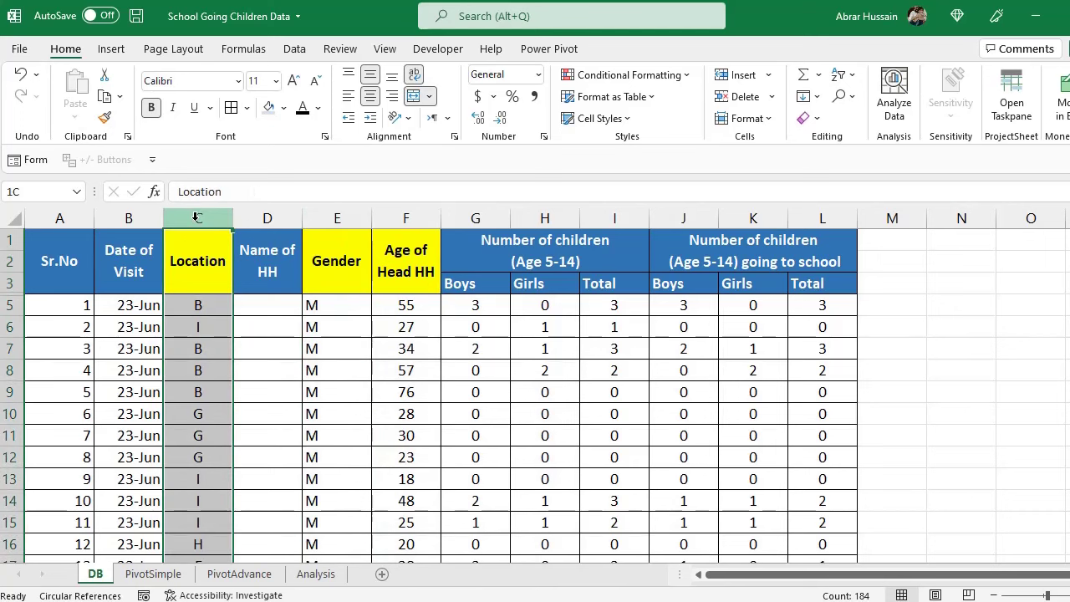
click(336, 273)
click(428, 276)
click(544, 263)
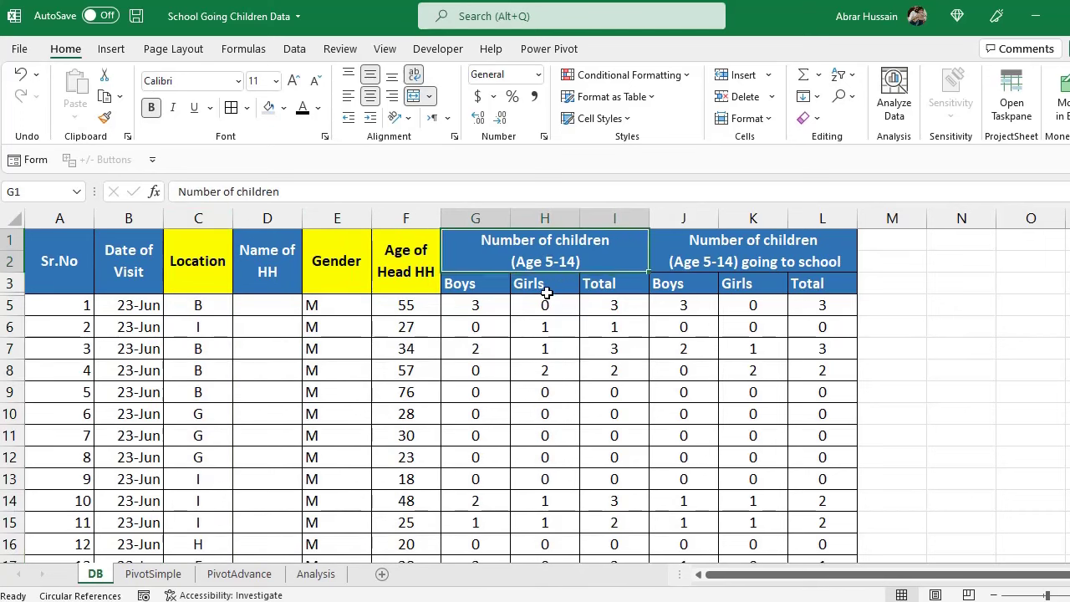
click(459, 310)
click(490, 288)
click(552, 259)
- Copy the going-to-school header block J1:L3 into M1:O3 and retitle it '% of children'
drag(736, 261, 758, 276)
key(ctrl+c)
key(Right)
key(ctrl+v)
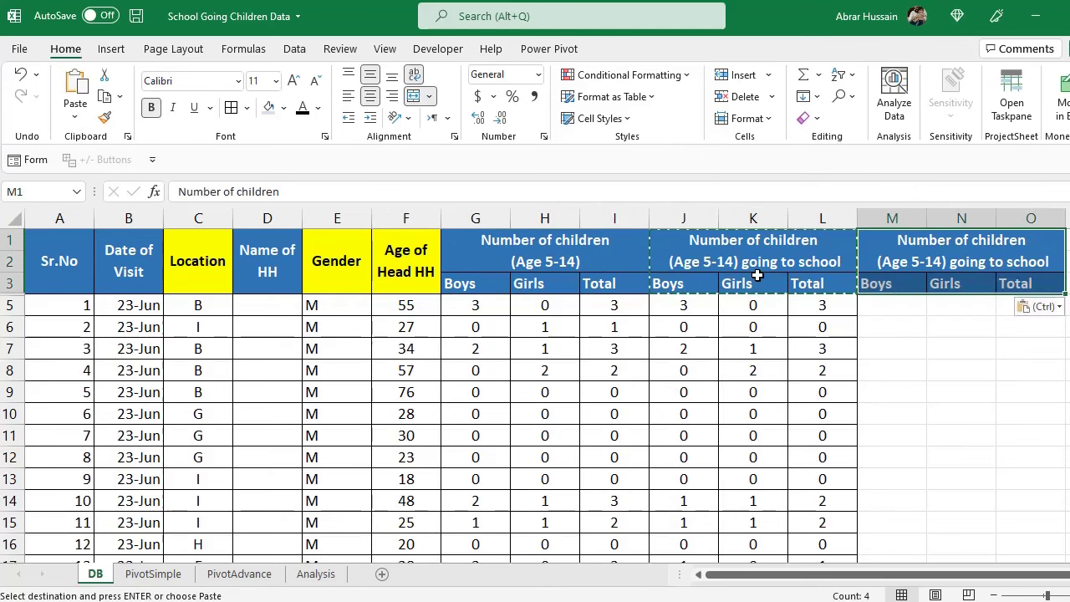
key(F2)
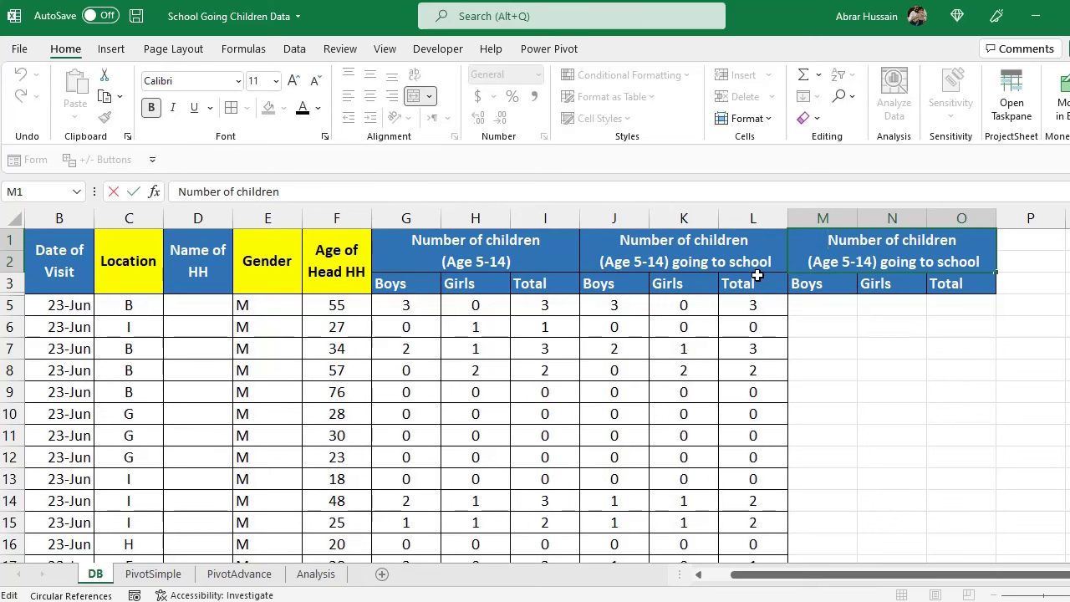
text($ of)
key(ctrl+shift+Right)
key(ctrl+shift+Right)
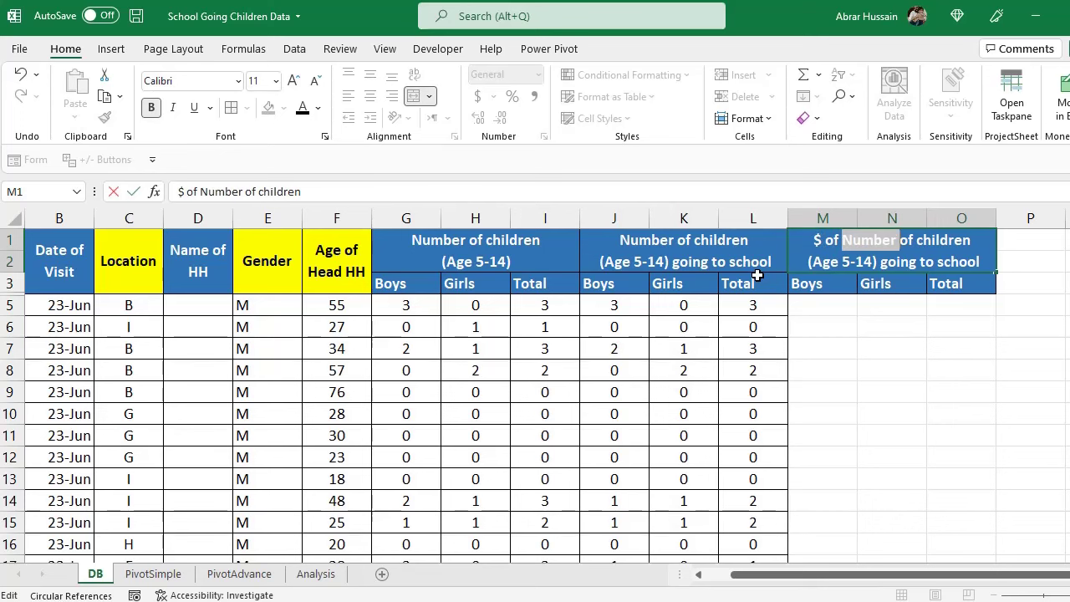
key(BackSpace)
key(shift+Right)
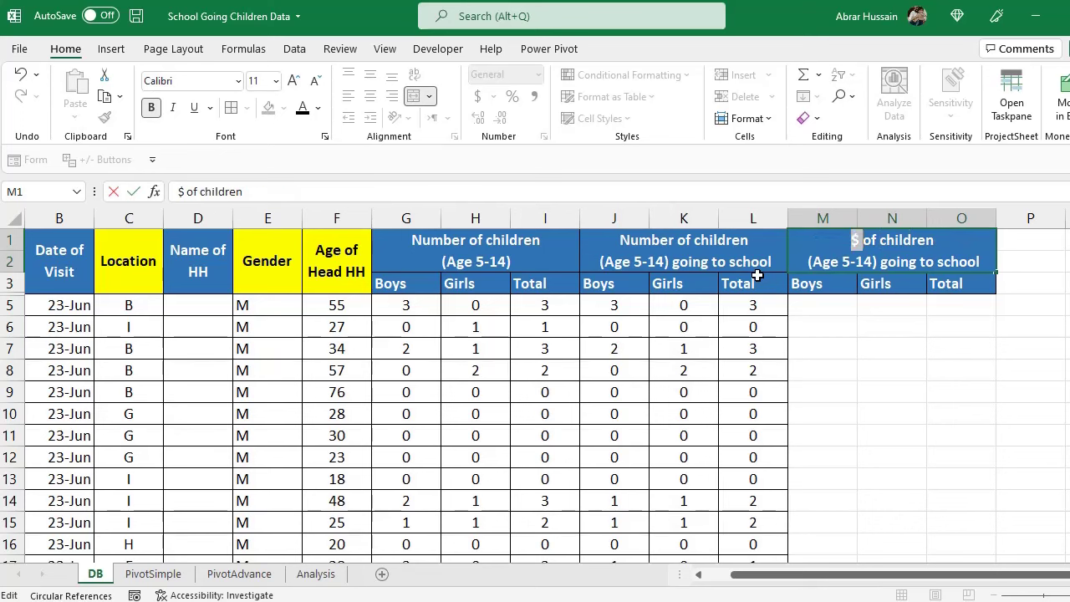
text(%)
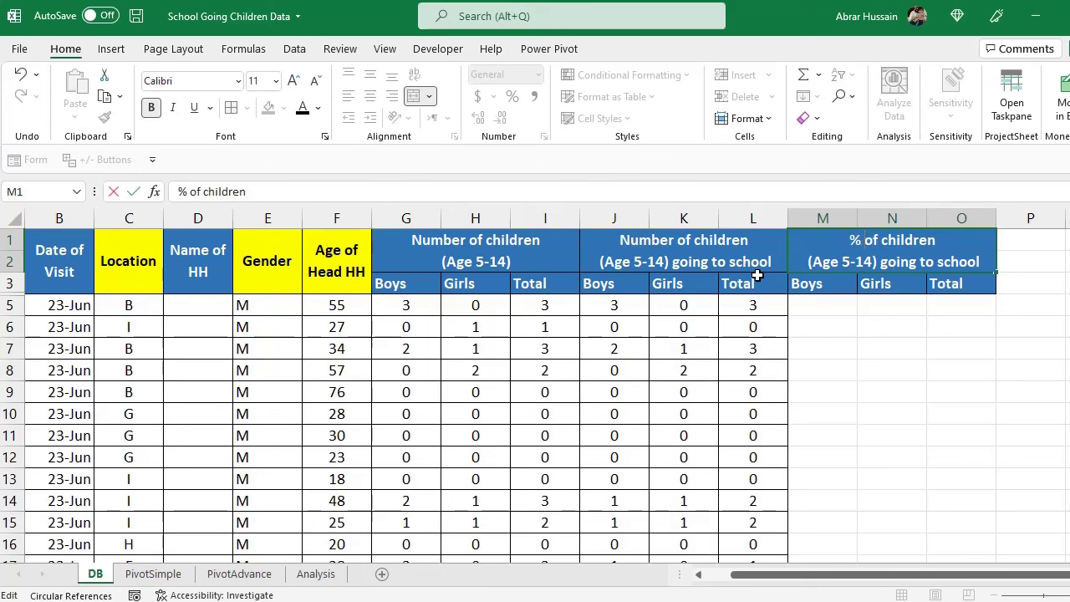
key(Down)
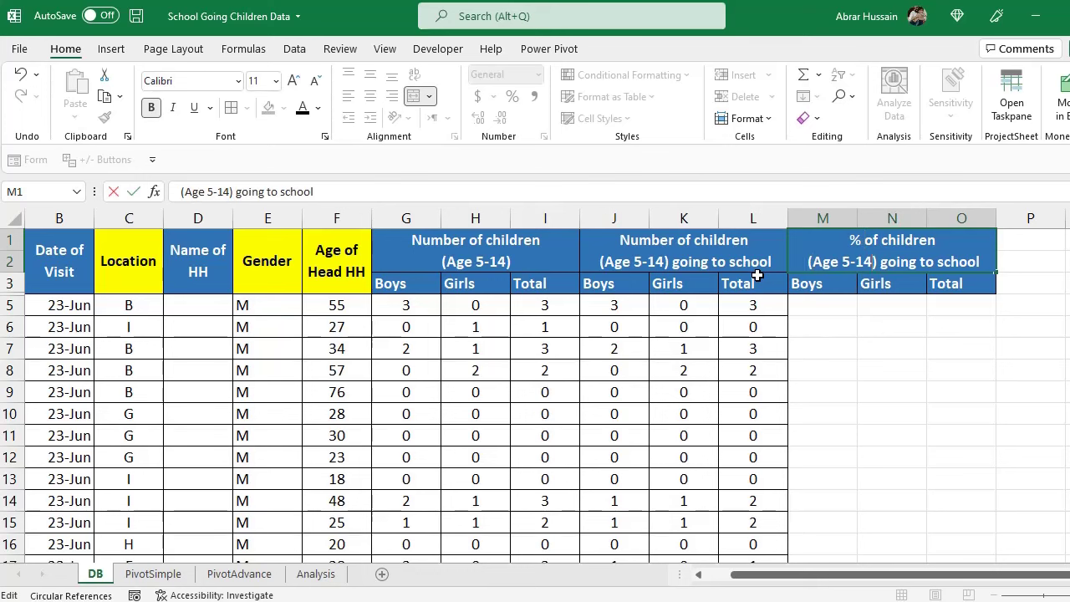
key(Return)
key(Right)
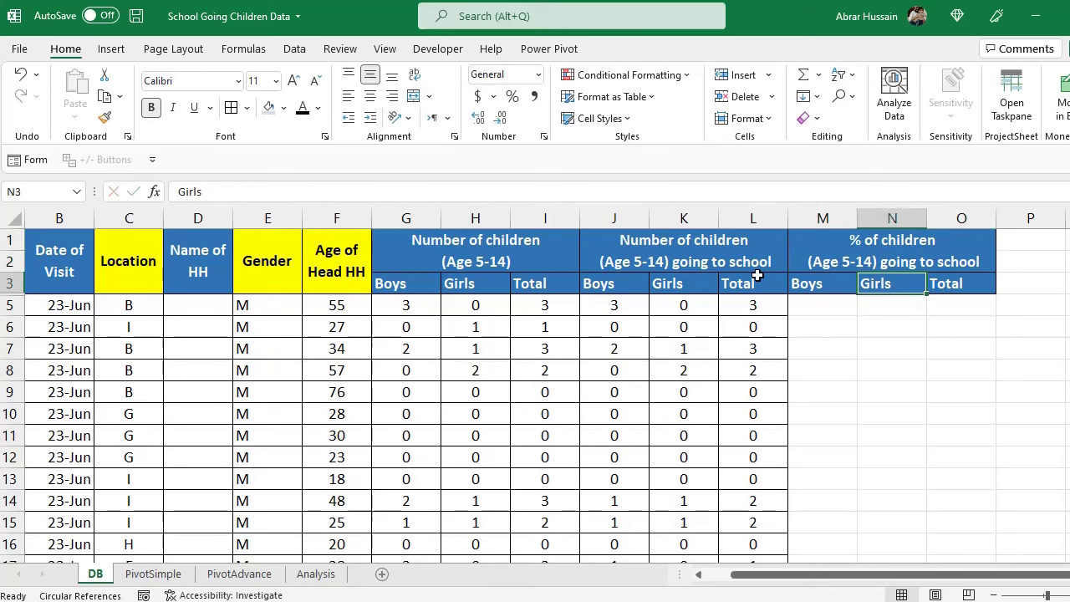
- Enter =J5/G5 in M5, formatted as a centred percentage
key(Left)
key(Left)
key(Down)
key(Right)
text(=)
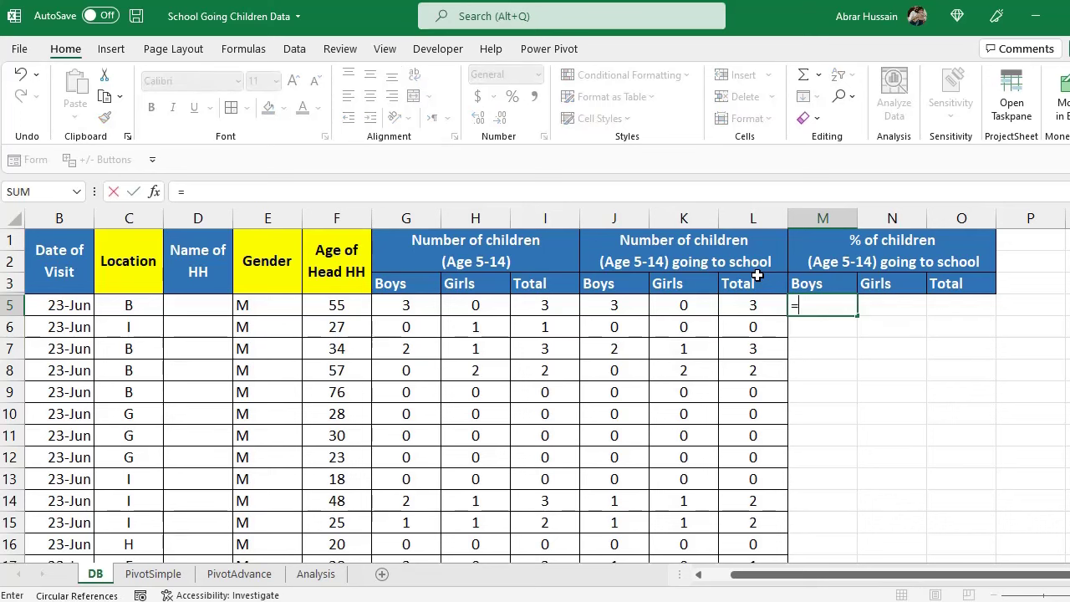
key(Left)
key(Left)
key(Left)
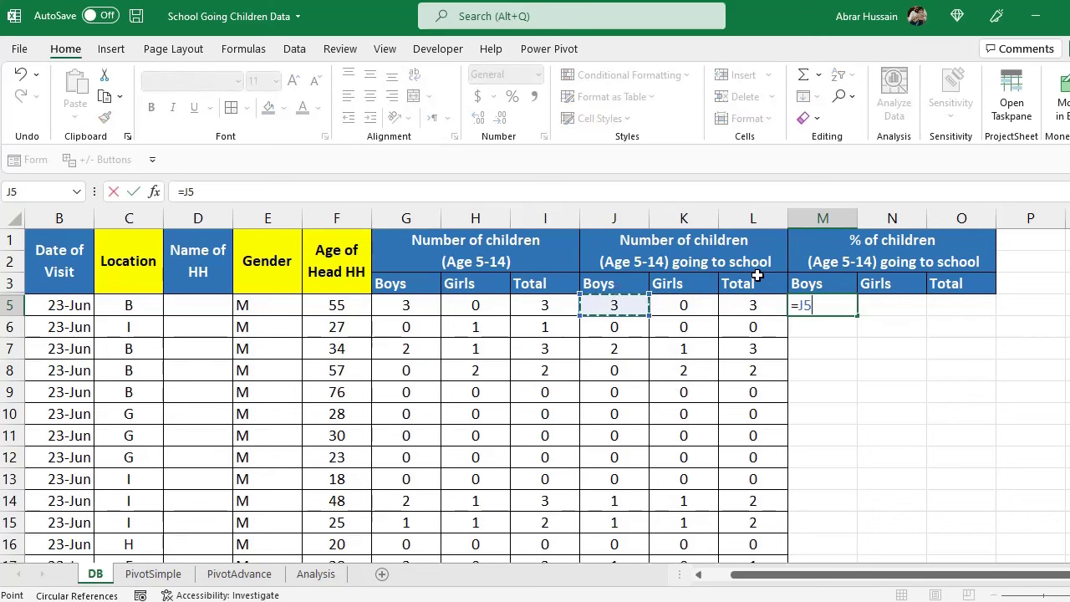
text(/)
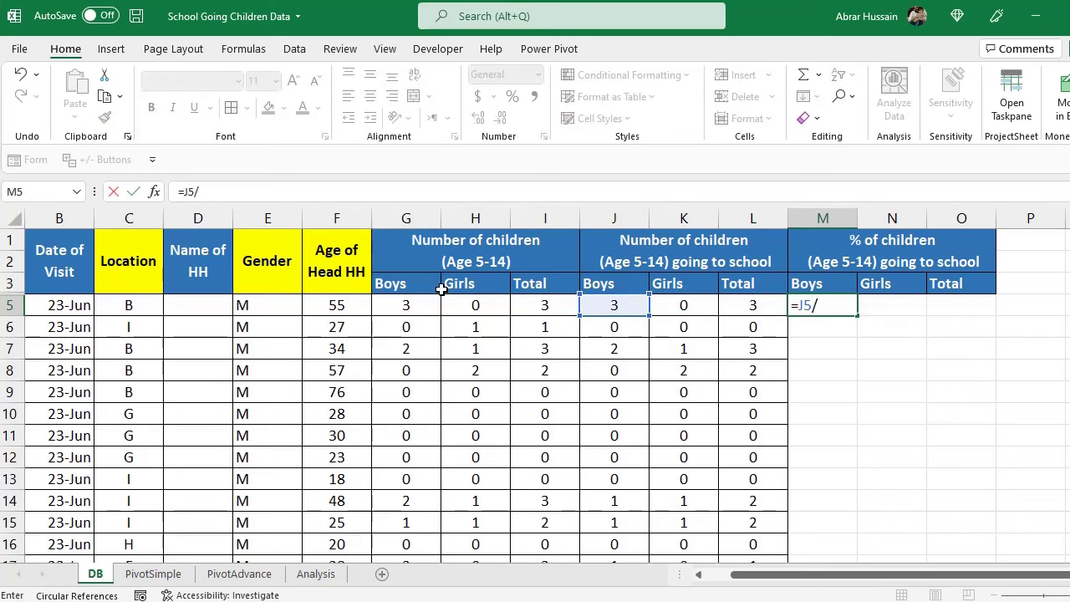
click(409, 299)
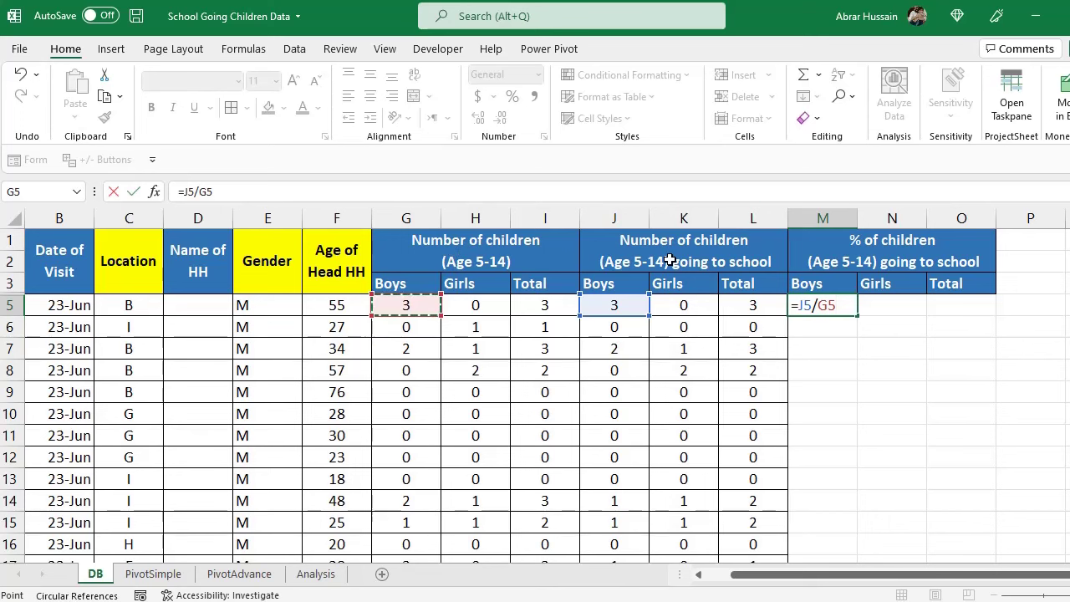
key(ctrl+Return)
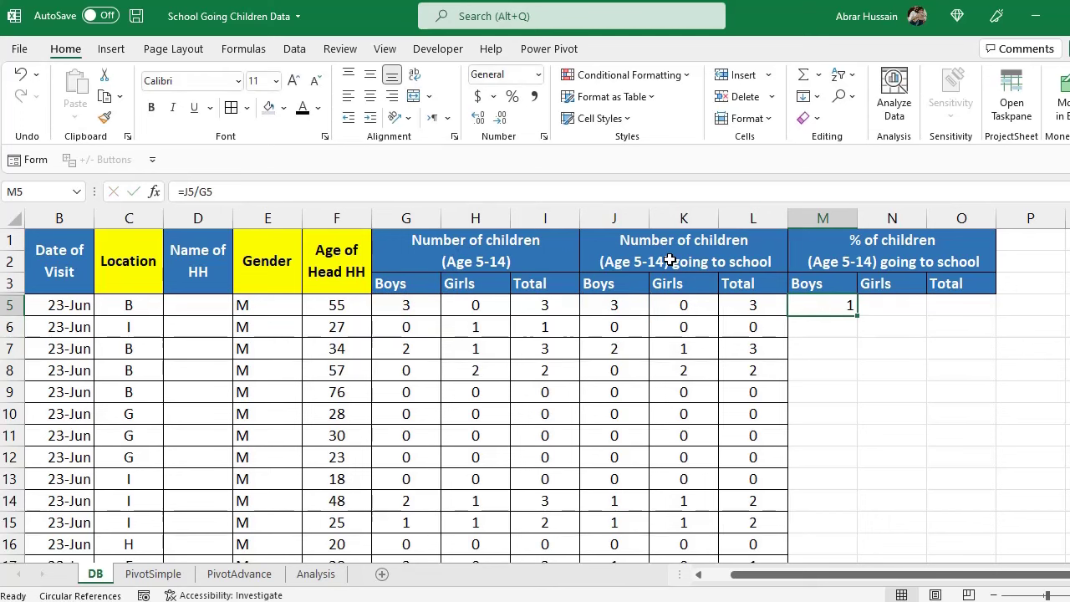
click(512, 96)
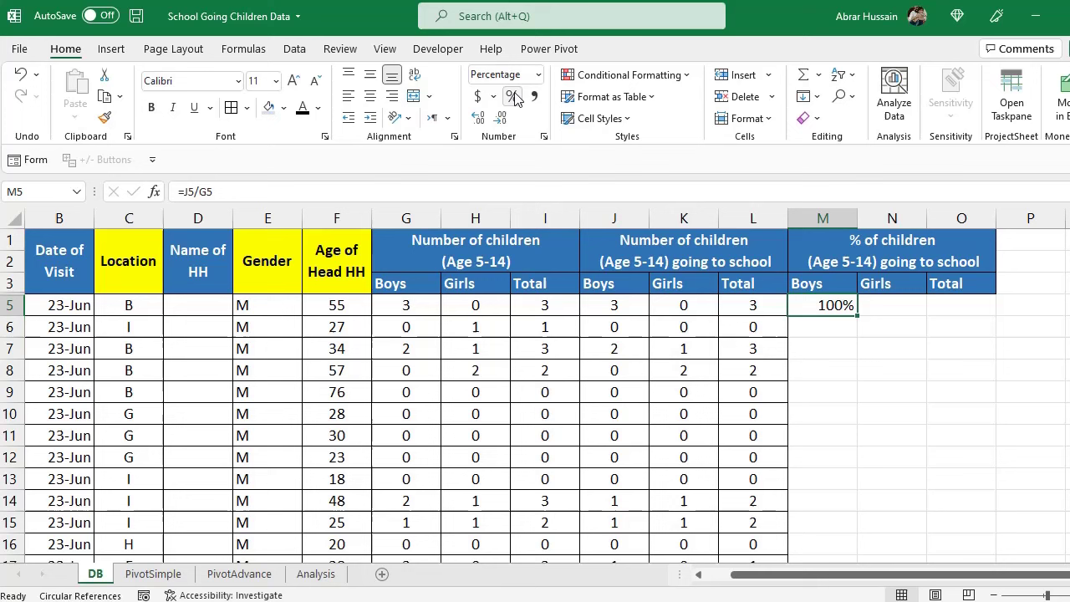
click(376, 98)
- Copy the M5 percentage formula into N5 and O5
key(F2)
key(Tab)
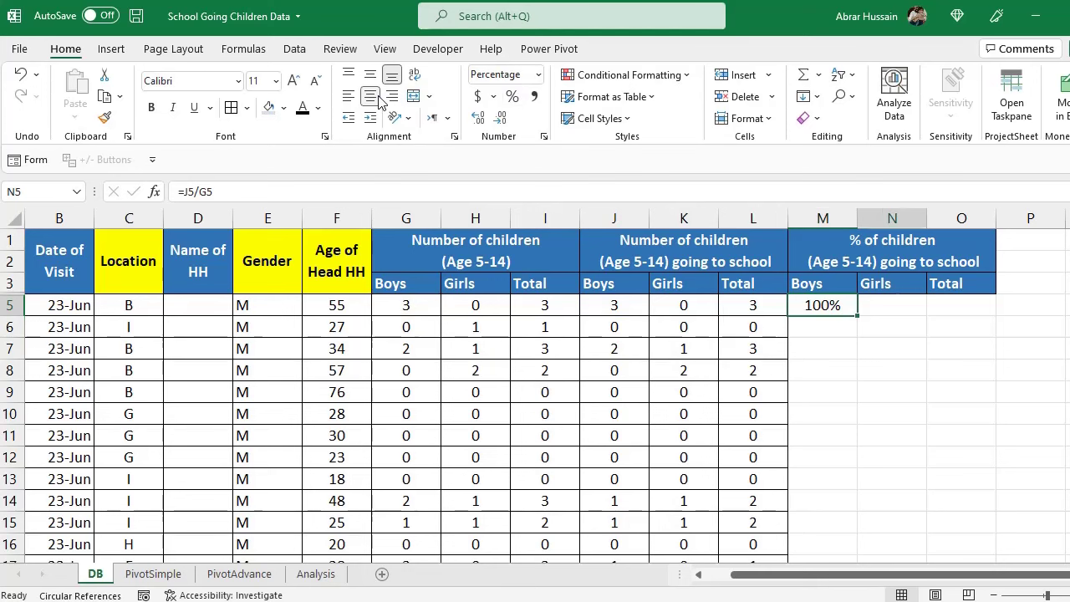
key(Tab)
key(shift+Tab)
key(shift+Tab)
key(F2)
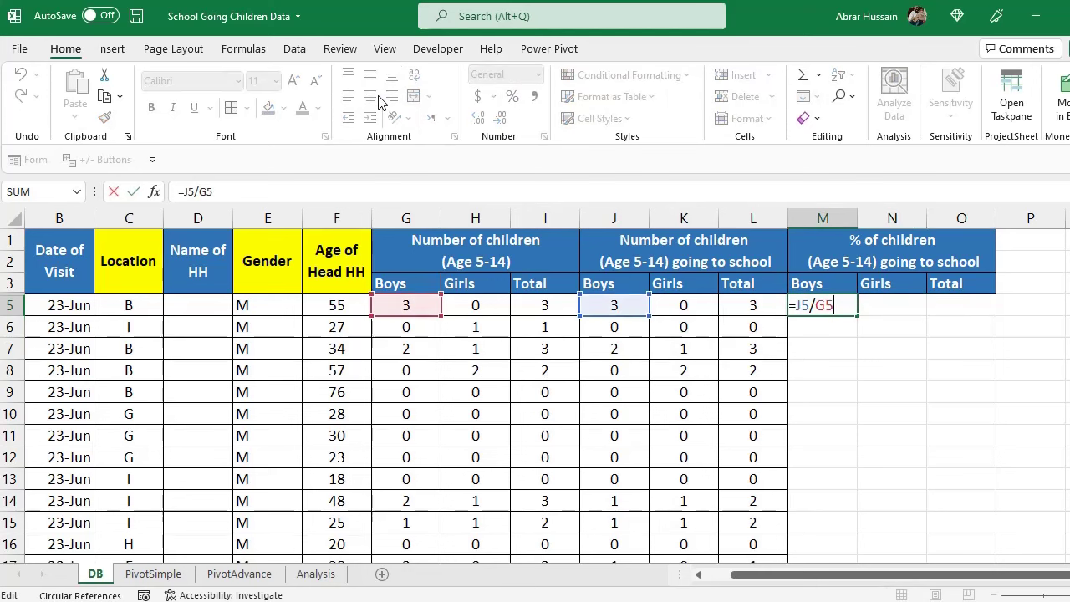
key(Escape)
key(ctrl+c)
key(Tab)
key(ctrl+v)
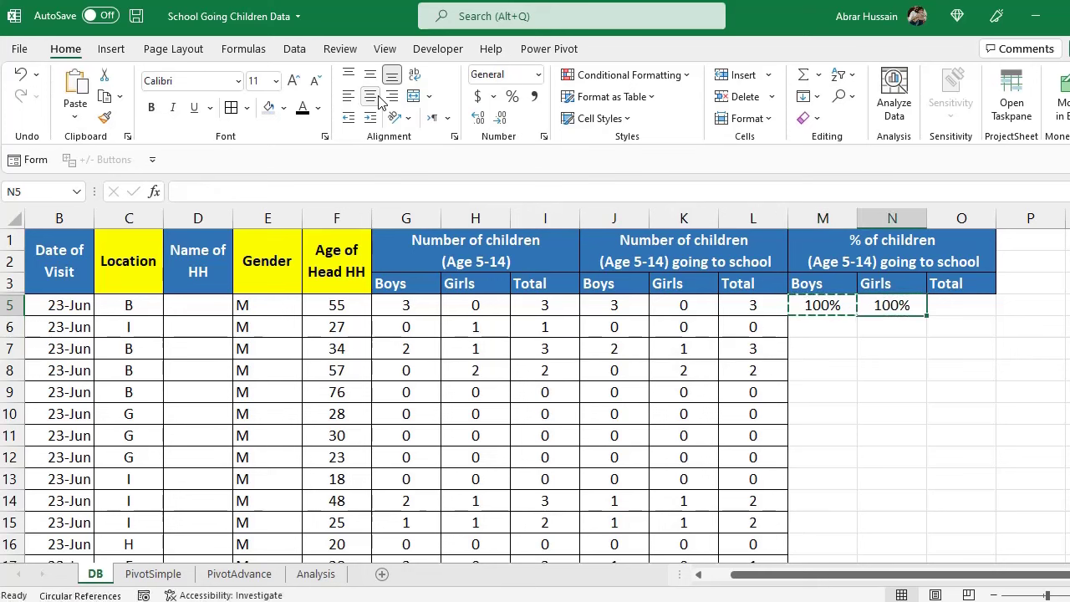
key(Tab)
key(ctrl+v)
- Check the copied formulas =K5/H5 in N5 and =L5/I5 in O5
key(shift+Tab)
key(F2)
key(Escape)
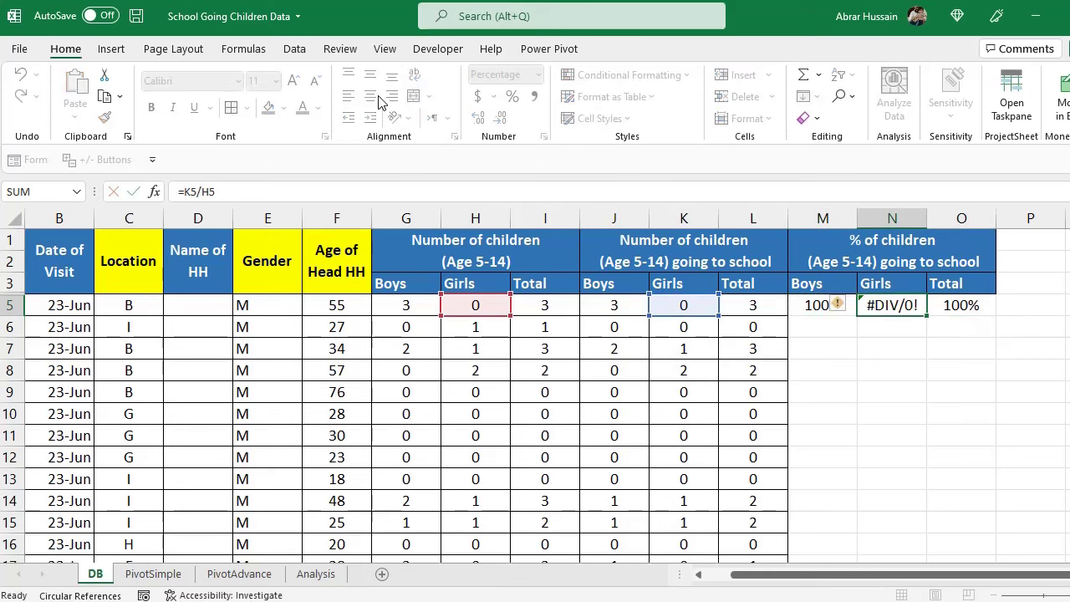
key(Tab)
key(F2)
key(Escape)
key(shift+Tab)
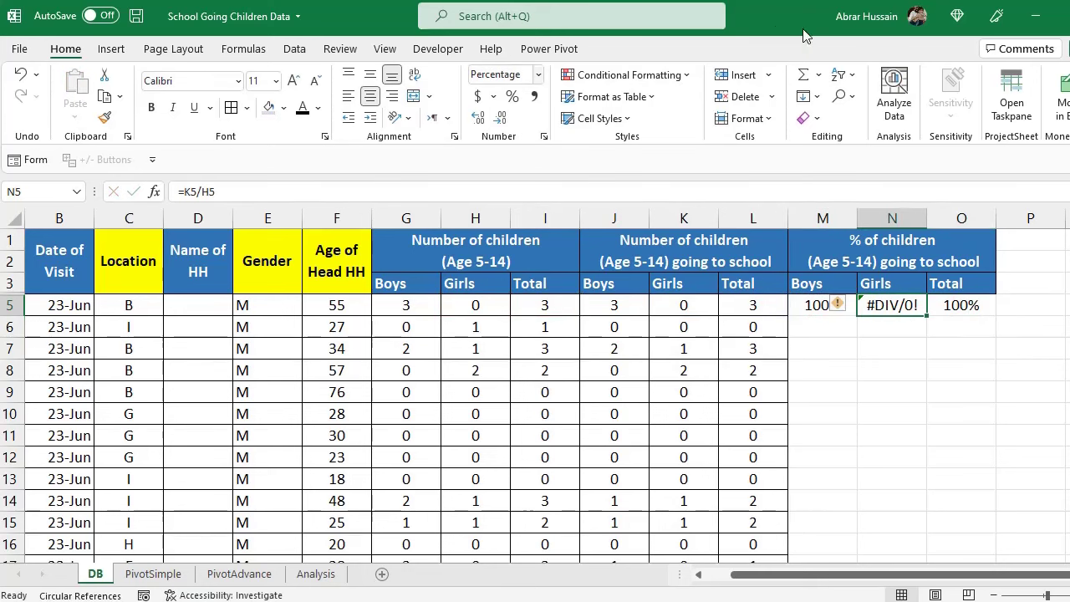
- Inspect the zero girls count in H5 and the source columns behind the #DIV/0! error
click(475, 311)
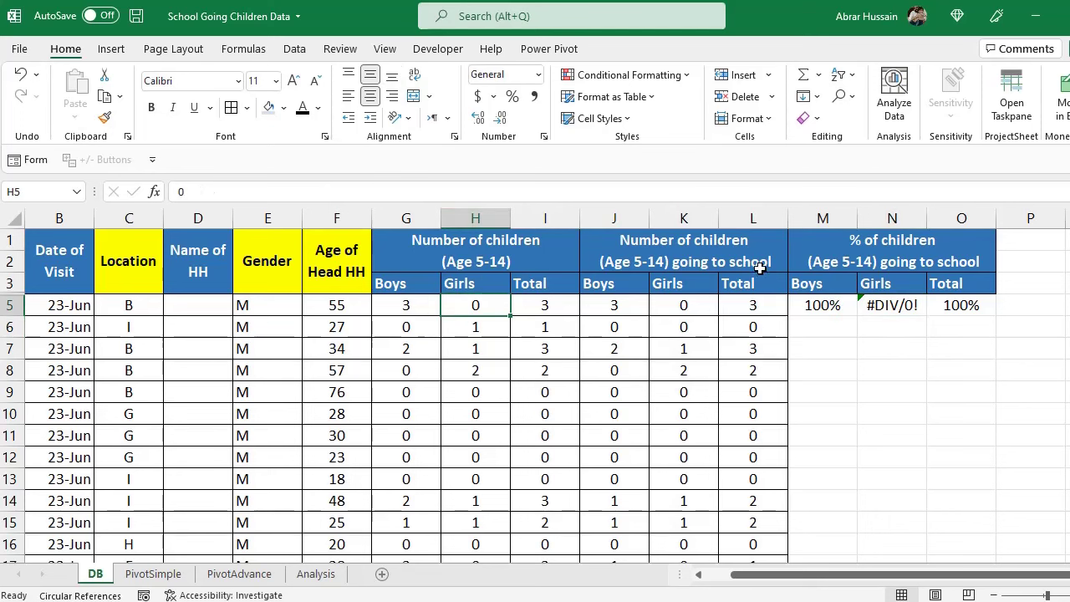
drag(691, 287, 688, 299)
click(685, 308)
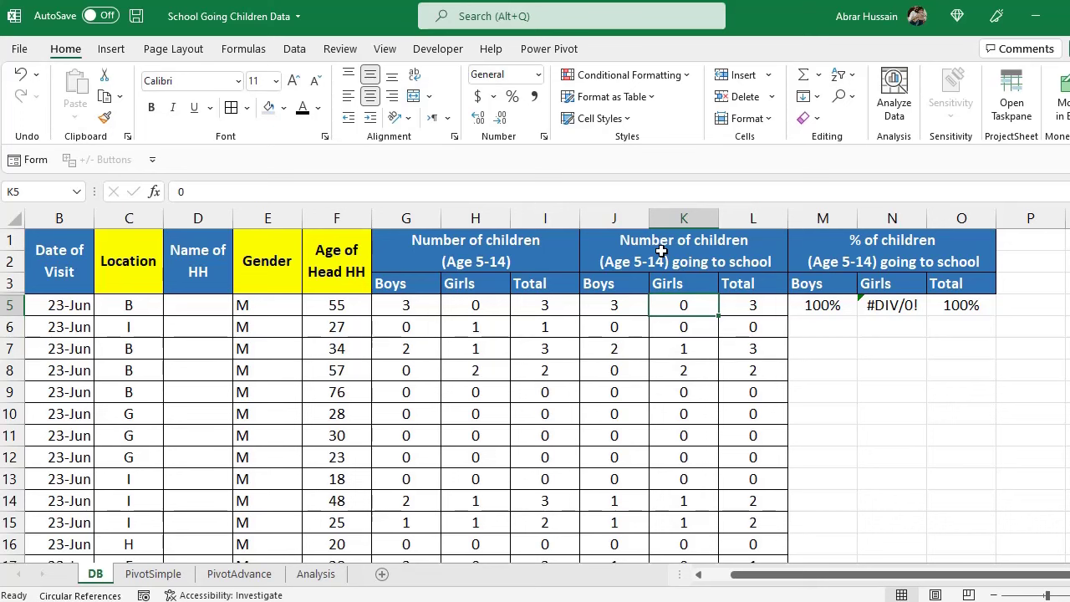
drag(661, 251, 654, 306)
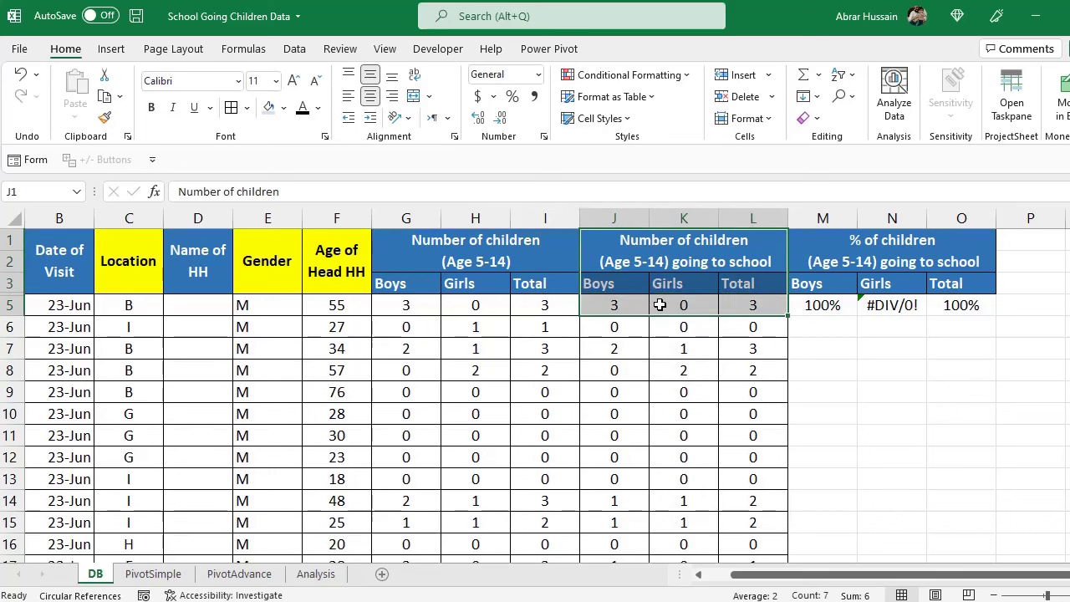
drag(459, 261, 464, 328)
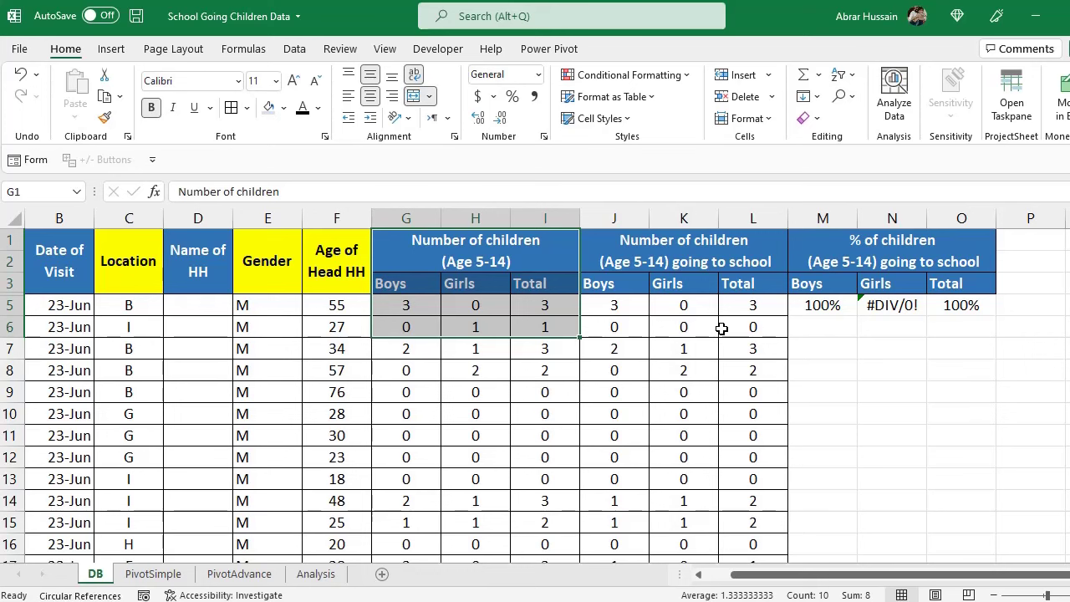
click(815, 306)
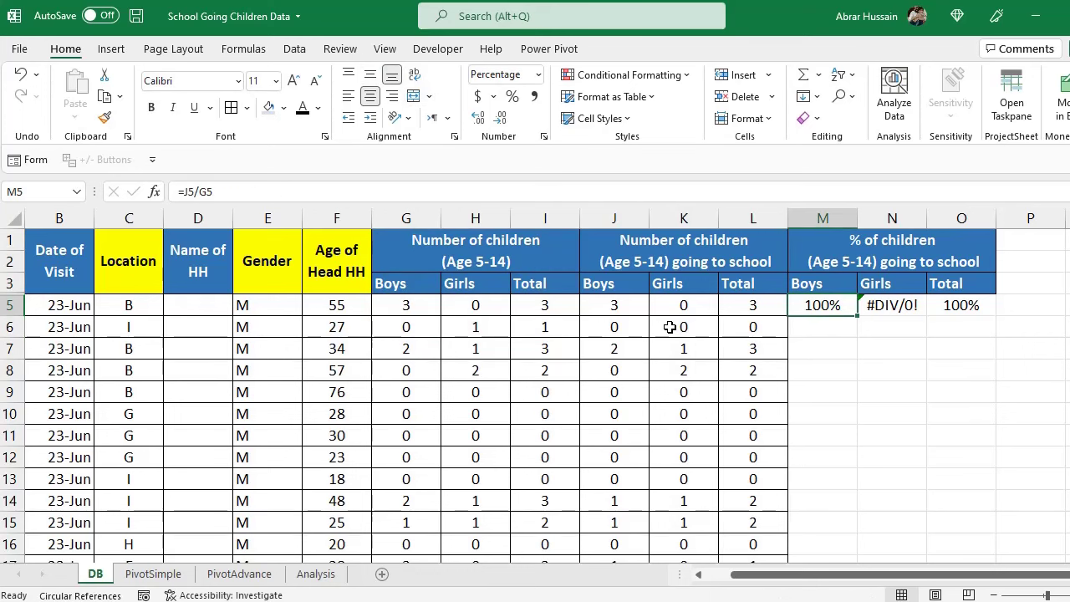
- Try an alternative boys formula in M5, copy it across to O5, then undo the change
text(=)
key(Left)
key(Left)
key(Left)
key(Left)
key(Left)
key(Left)
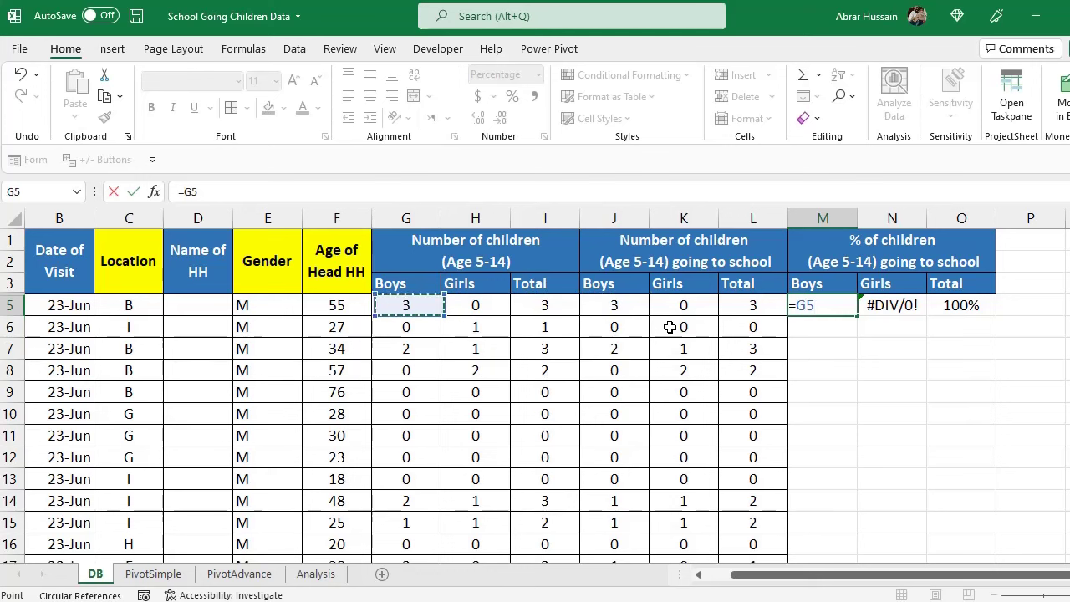
text(/)
key(Left)
key(Left)
key(Left)
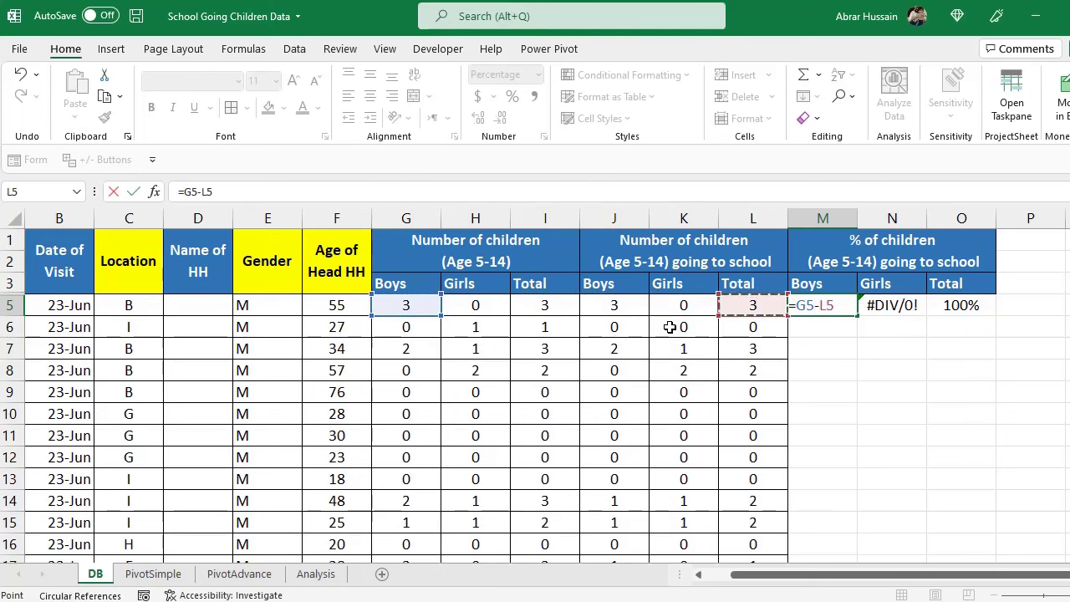
key(Return)
key(Up)
key(ctrl+c)
key(Right)
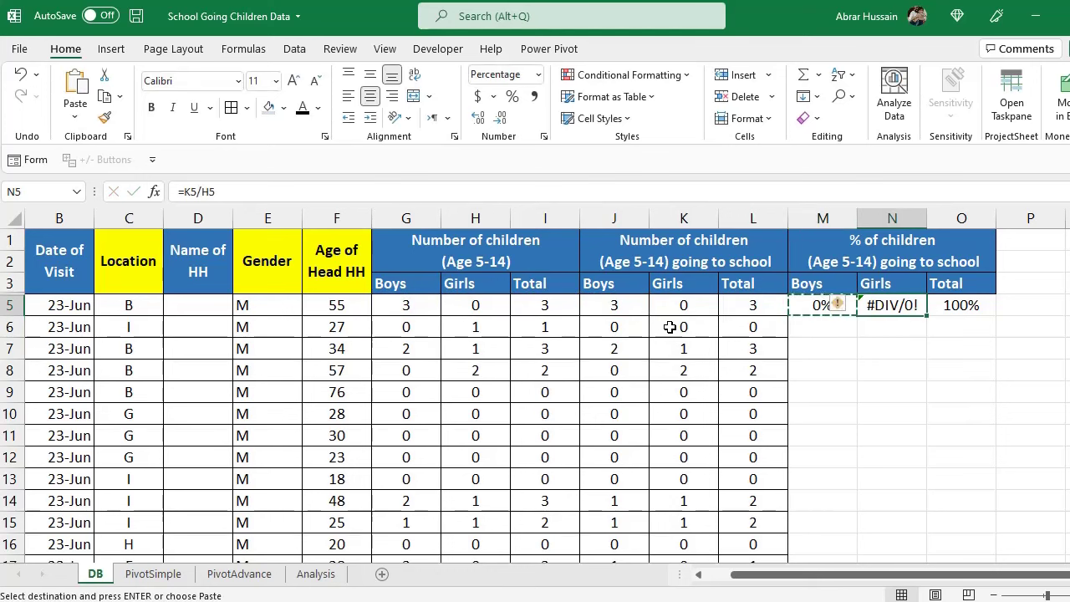
key(ctrl+v)
key(Right)
key(ctrl+v)
key(Left)
key(Left)
key(shift+Right)
key(shift+Right)
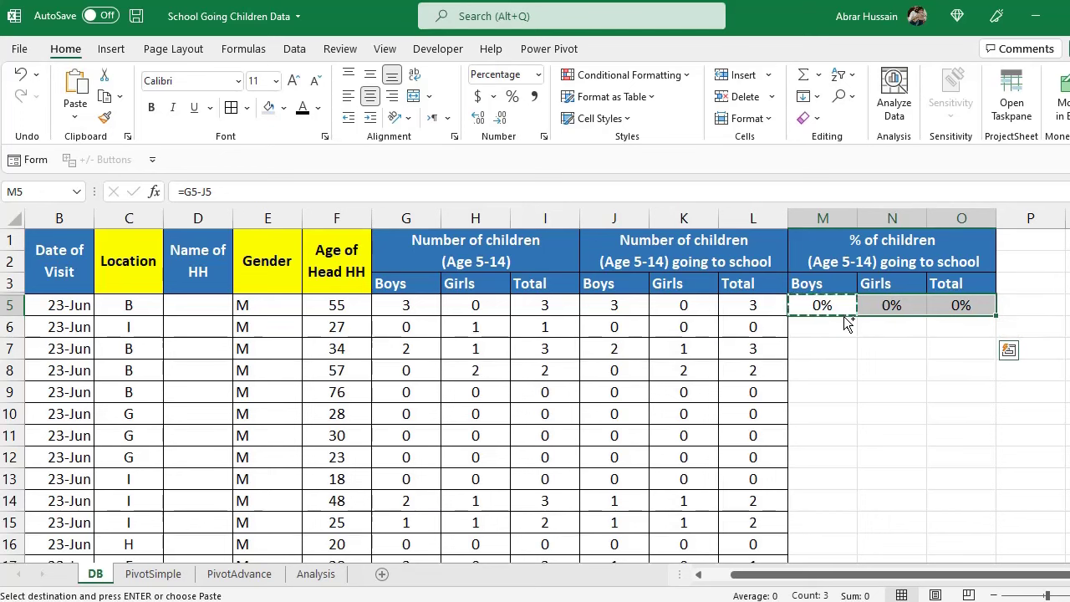
key(ctrl+z)
key(ctrl+z)
key(ctrl+z)
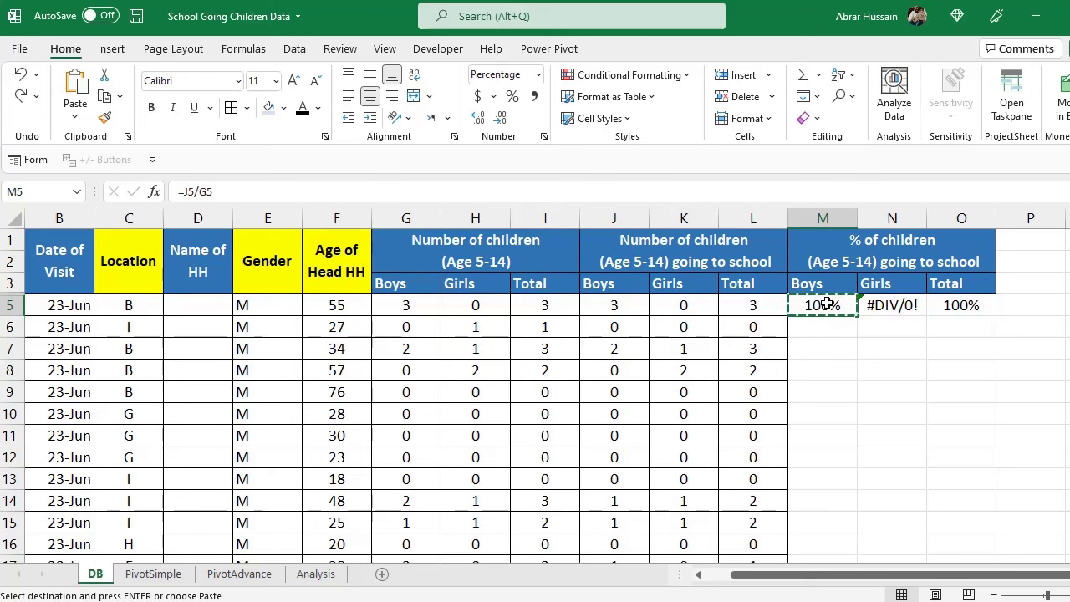
- Paste the row 5 percentage formulas down columns M–O through row 16
double_click(914, 305)
key(Escape)
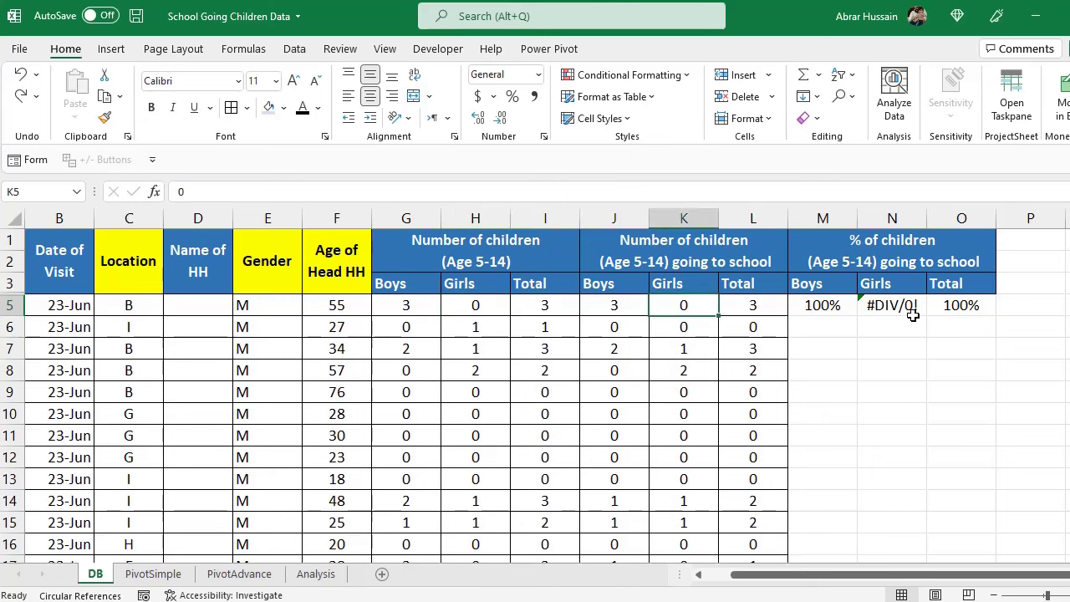
key(F2)
key(Escape)
key(ctrl+v)
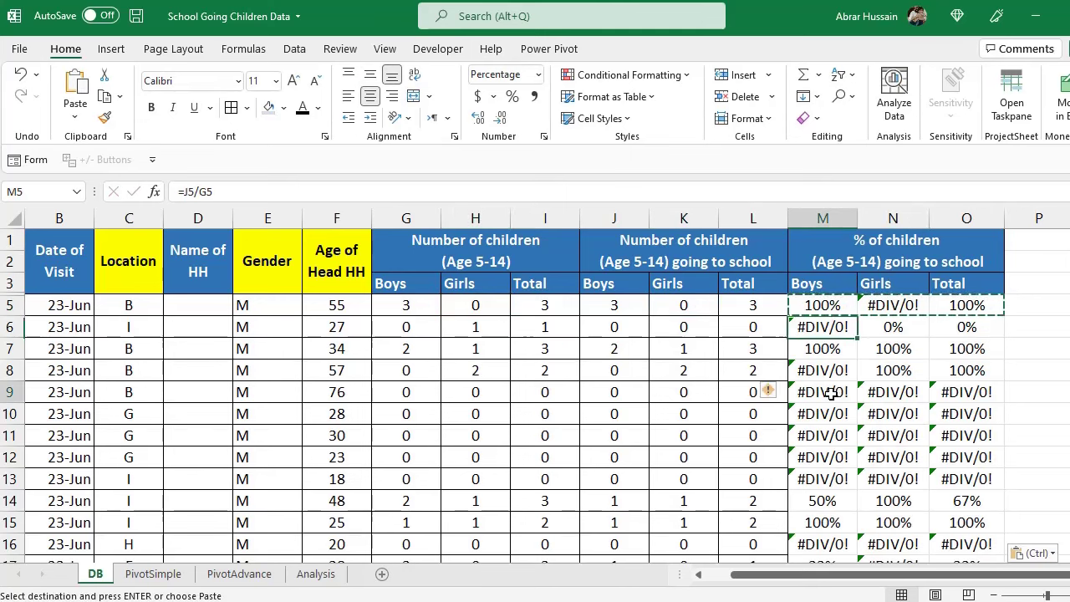
- Compare the #DIV/0! results in rows 9 and 11 with the zero counts, then reopen M5's formula
double_click(823, 392)
double_click(834, 433)
key(Escape)
click(406, 392)
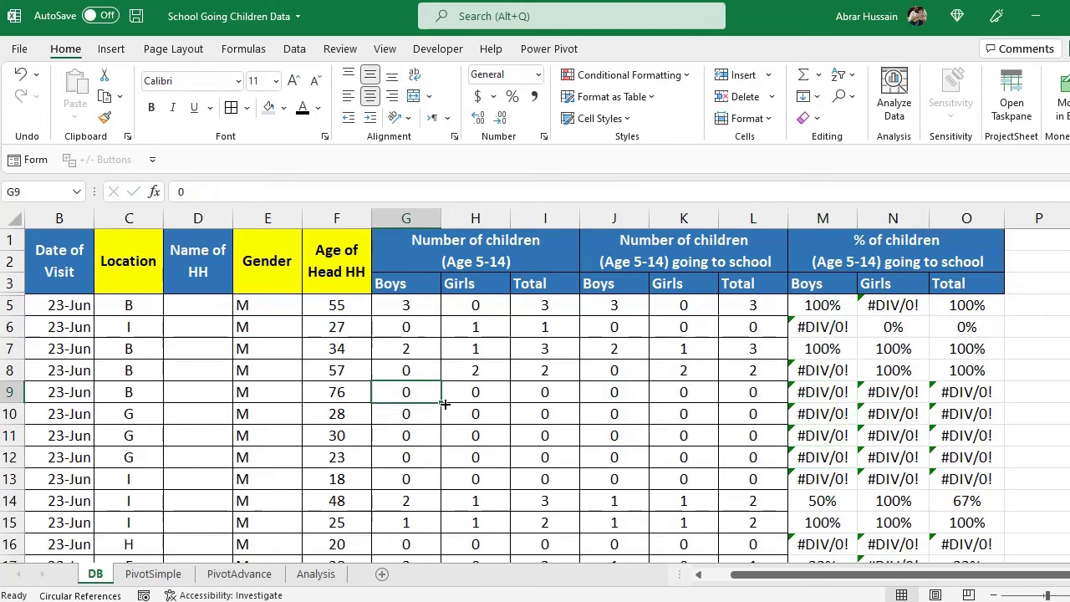
ctrl+click(629, 402)
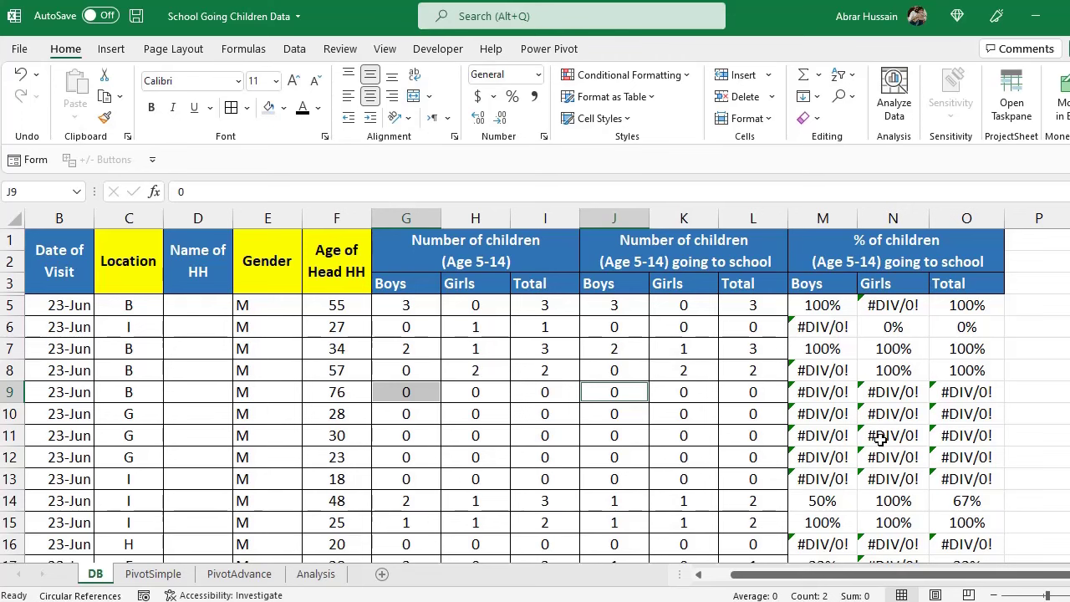
click(828, 309)
key(F2)
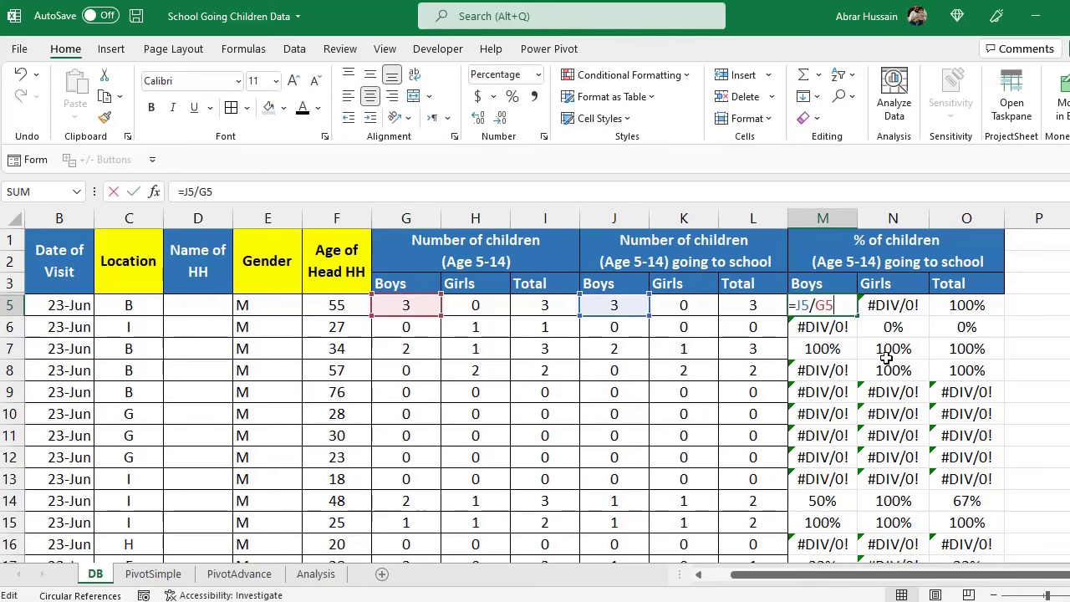
key(Escape)
key(F2)
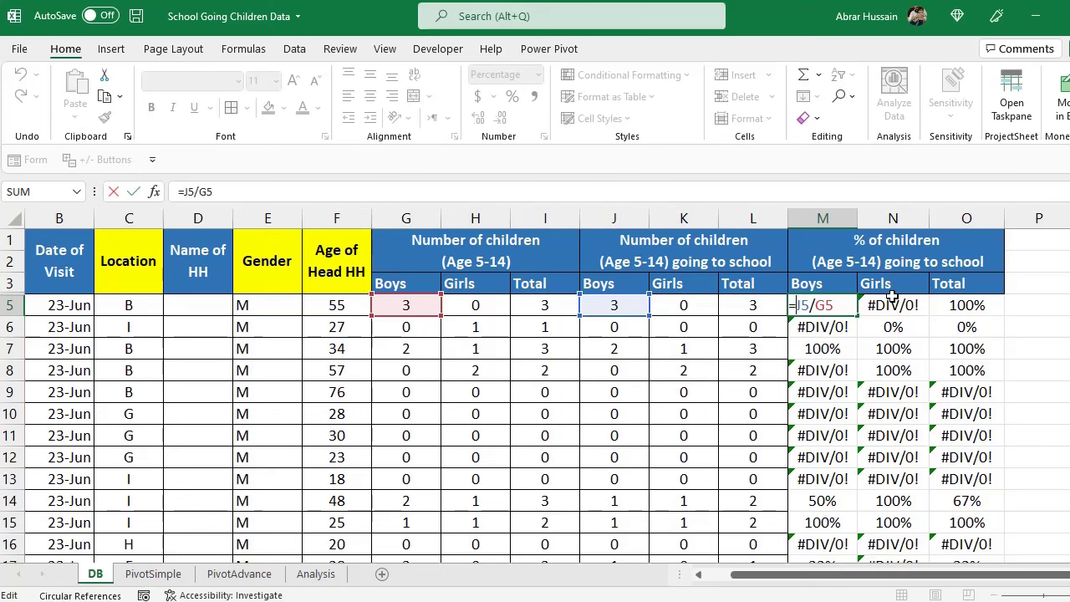
- Change M5's formula to =IFERROR(J5/G5,0)
key(Home)
key(Right)
text(IFERR)
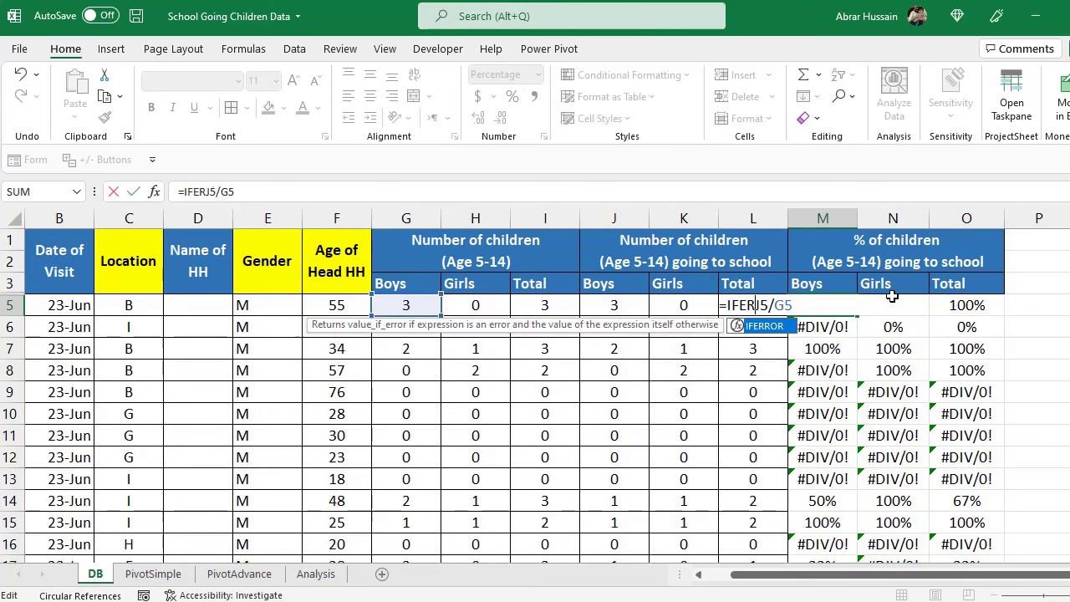
text(OR()
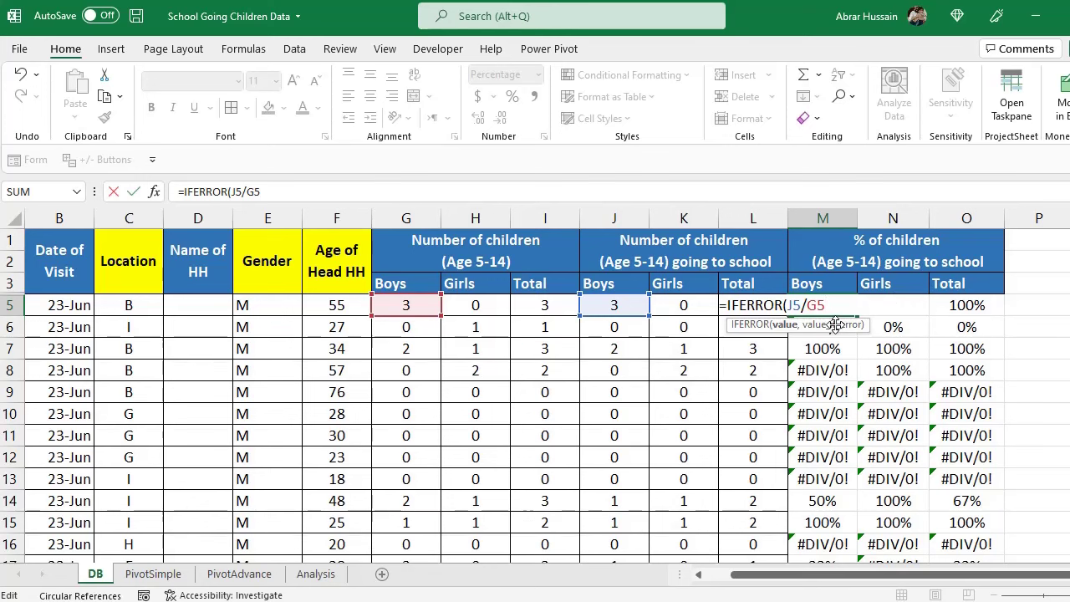
text(,0))
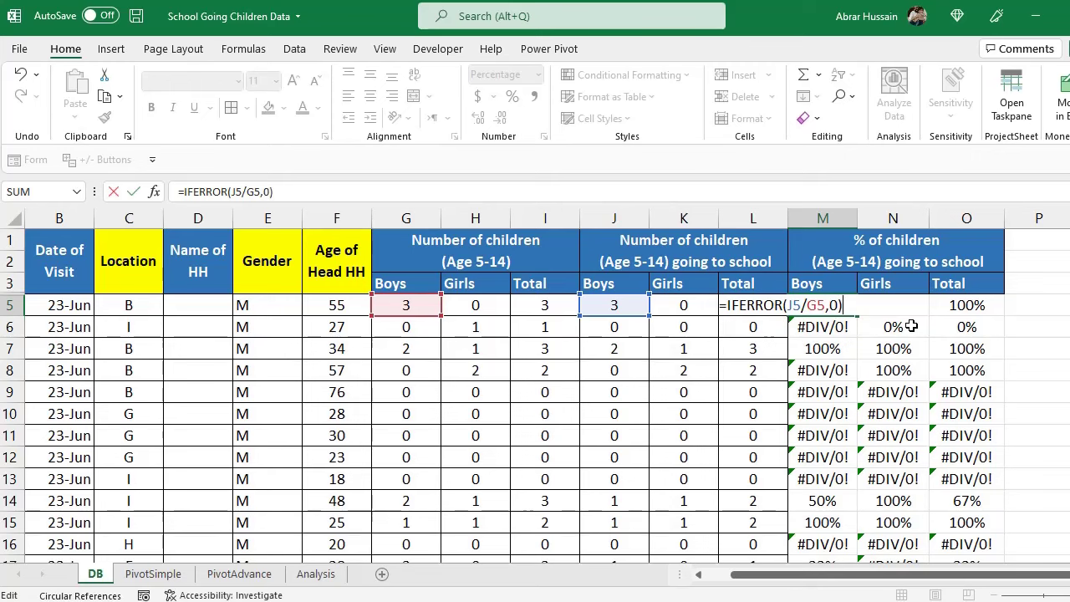
key(Return)
- Copy the IFERROR formula into N5:O5 and fill it down through M5:O187
key(Up)
key(ctrl+c)
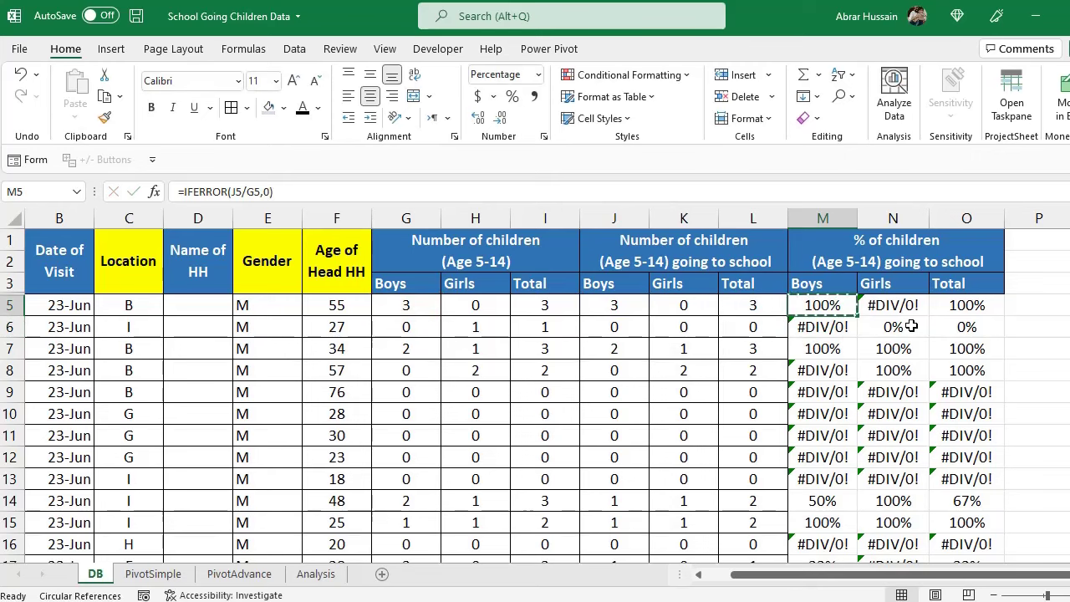
key(Right)
key(ctrl+v)
key(Right)
key(ctrl+v)
key(Left)
key(Left)
key(shift+Right)
key(shift+Right)
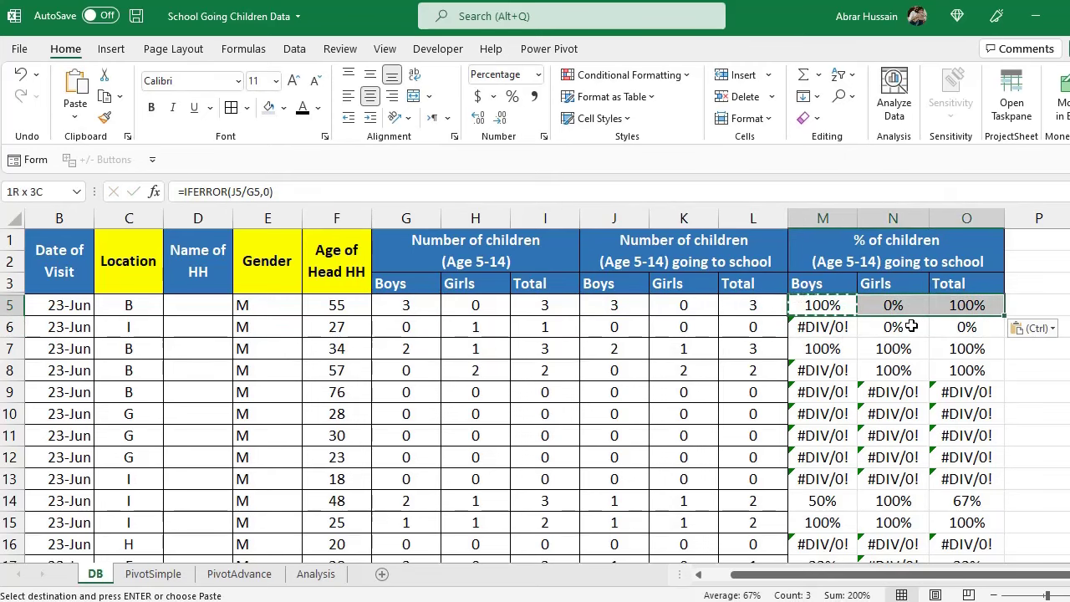
key(ctrl+shift+Down)
key(ctrl+v)
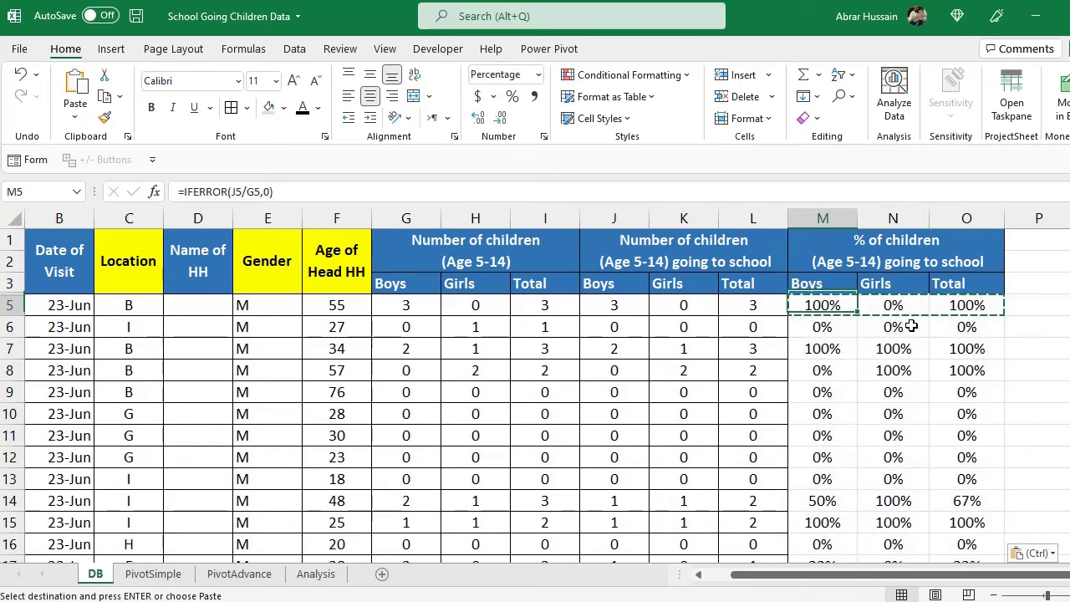
- Check the filled formula in N6, then reopen M5's formula
double_click(911, 327)
key(Return)
key(Up)
key(Up)
key(Left)
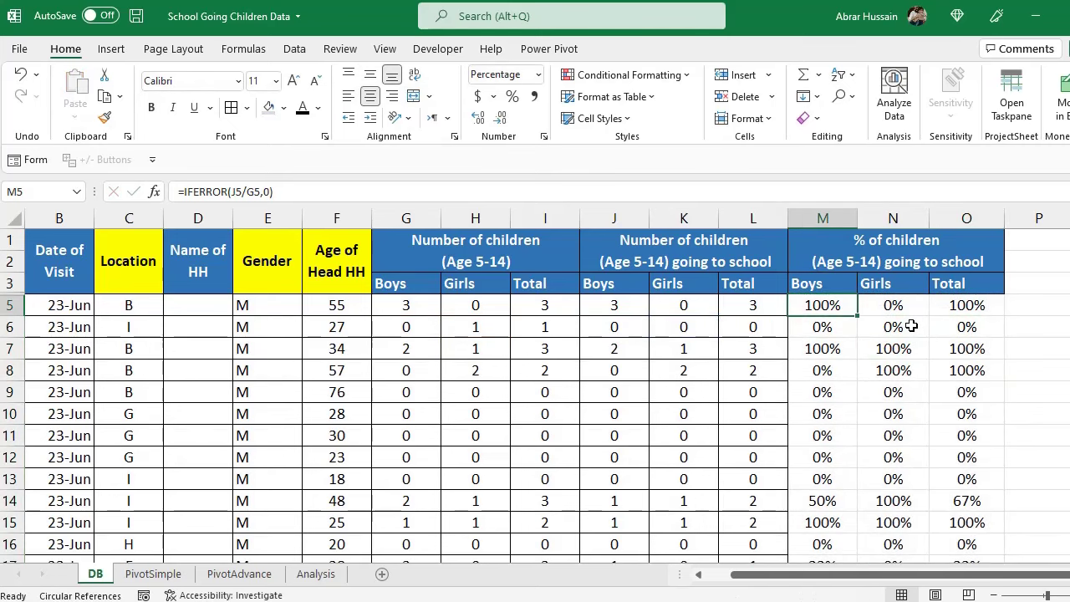
key(F2)
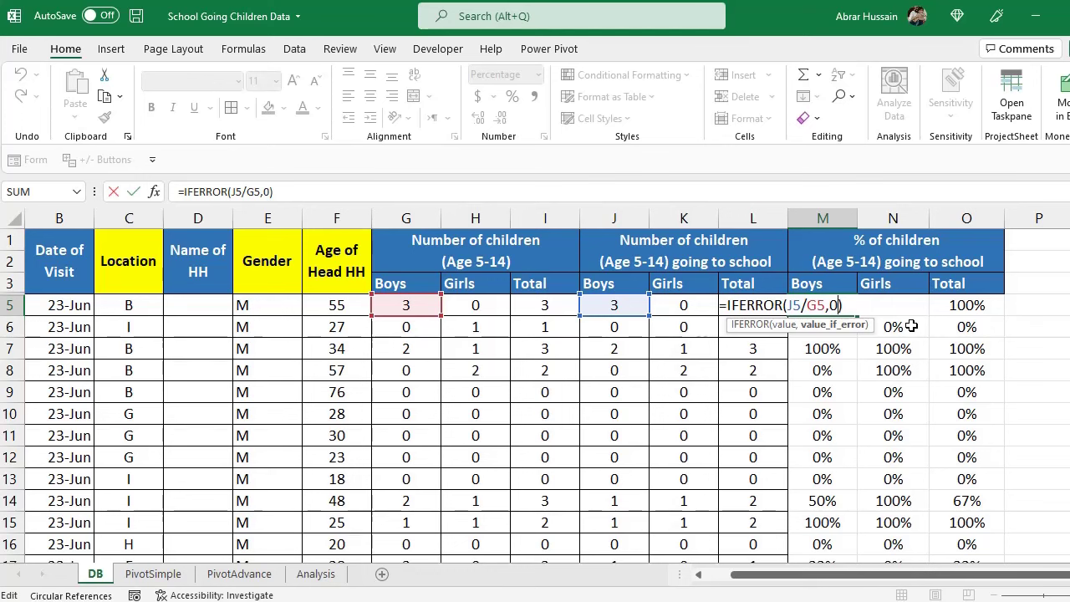
key(BackSpace)
key(Return)
key(Up)
key(ctrl+c)
key(Right)
key(ctrl+v)
key(Right)
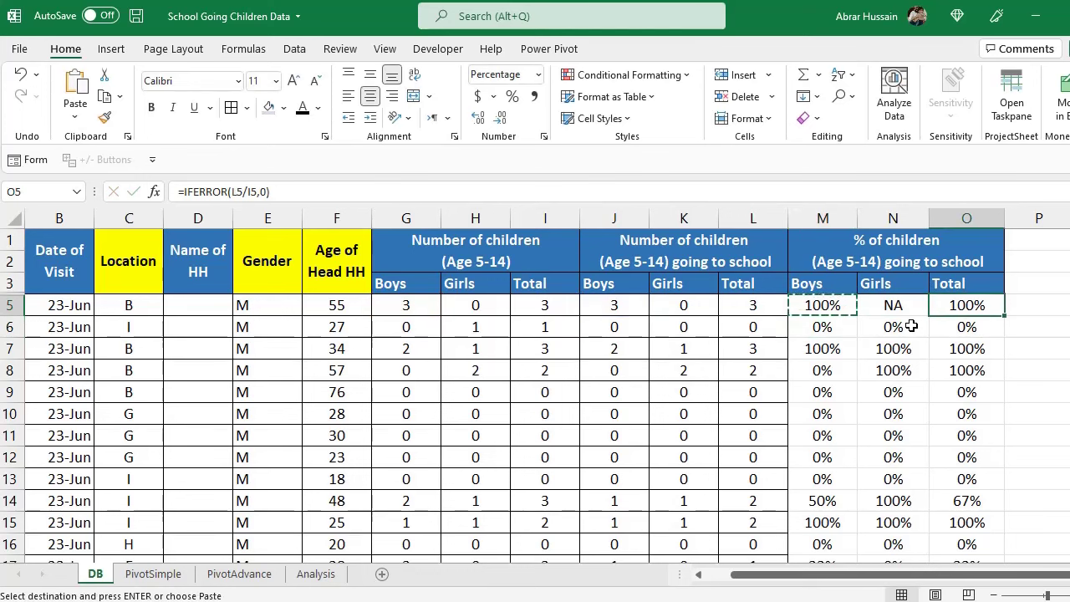
key(Left)
key(Escape)
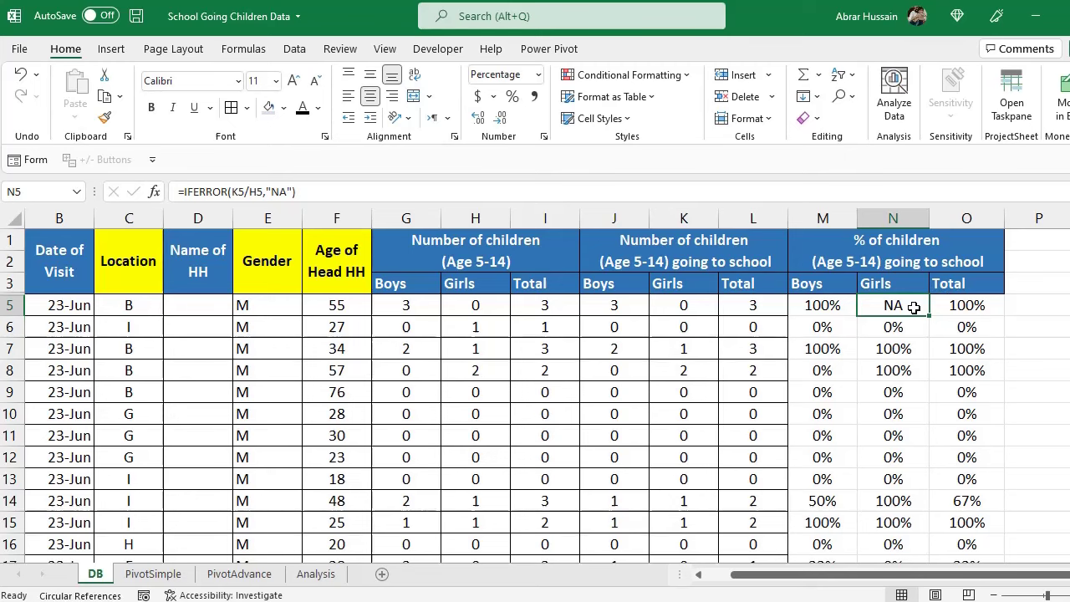
key(Left)
key(shift+Right)
key(shift+Right)
key(ctrl+shift+Down)
key(ctrl+c)
key(ctrl+BackSpace)
key(ctrl+Up)
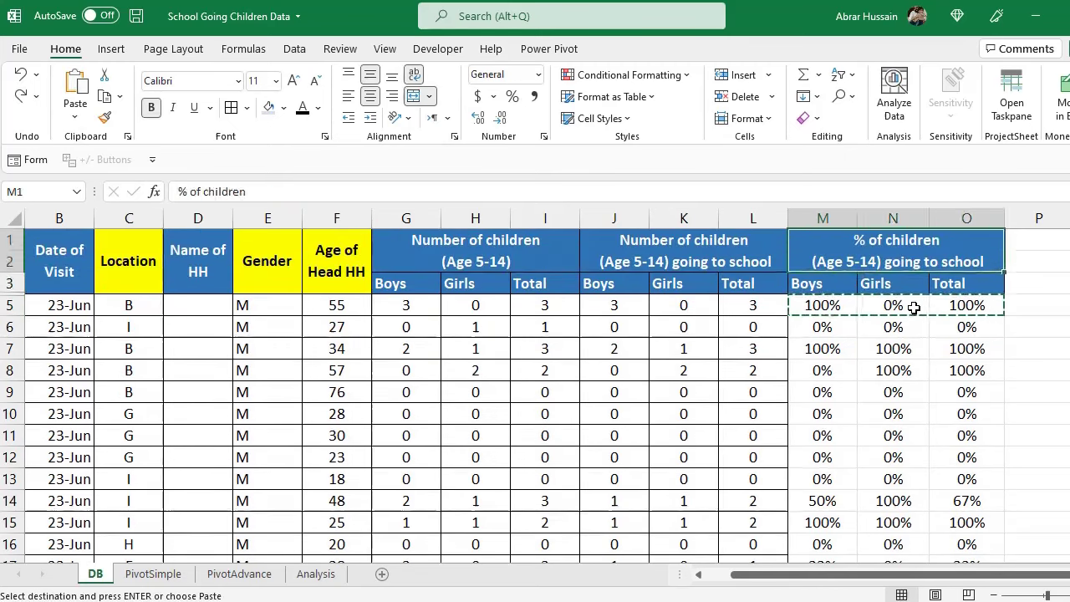
key(Down)
key(Down)
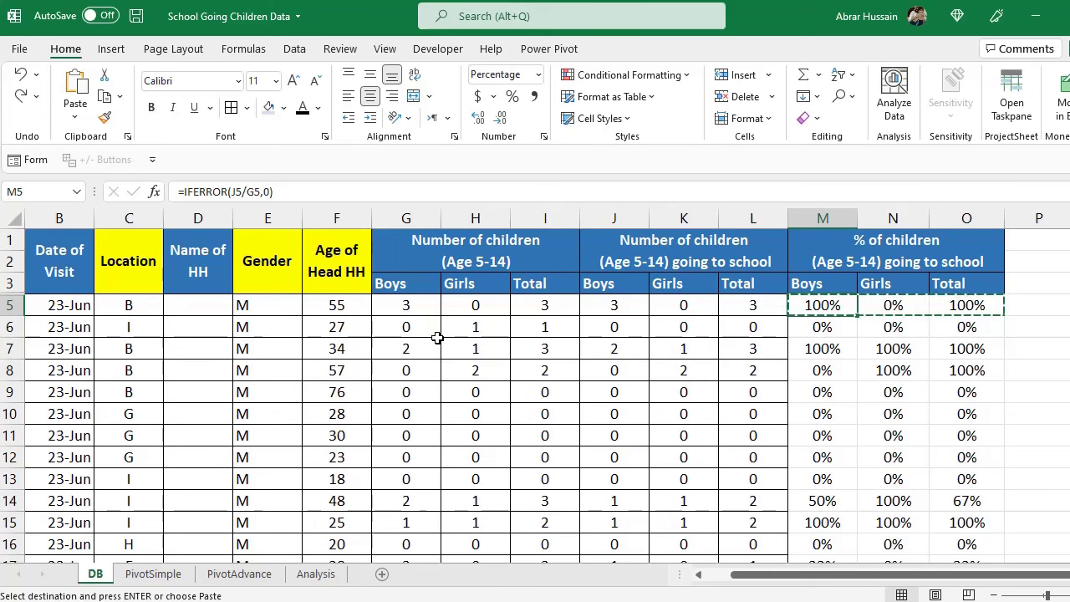
click(893, 349)
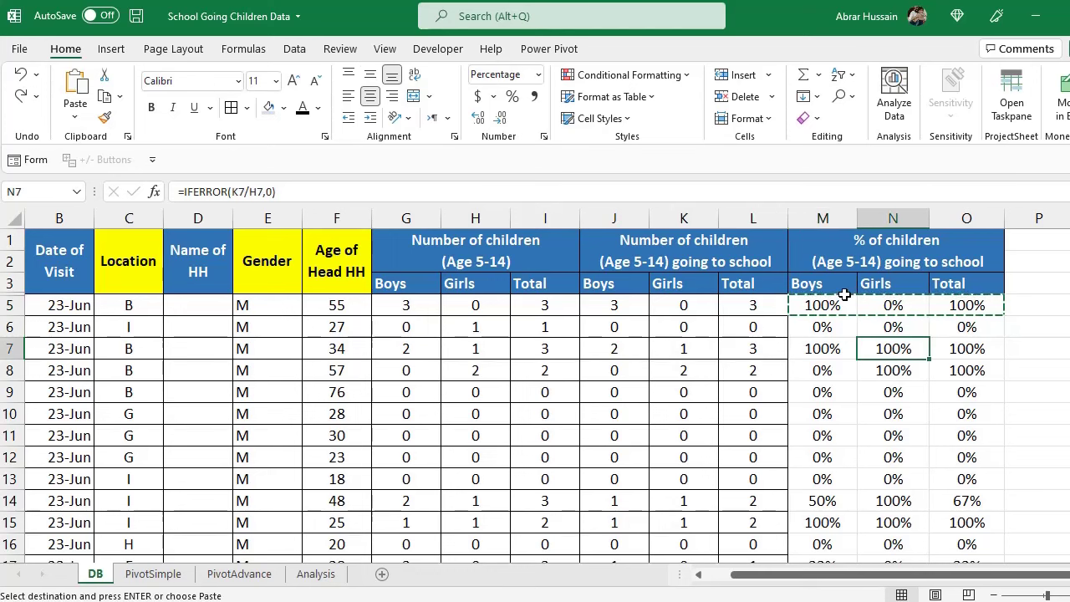
click(822, 283)
click(830, 300)
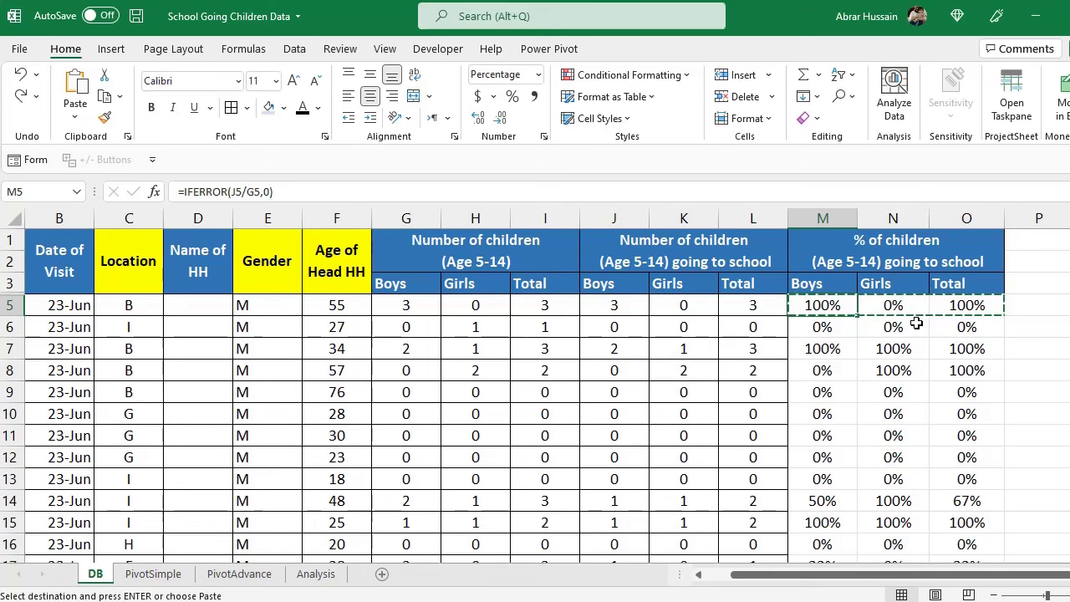
click(896, 307)
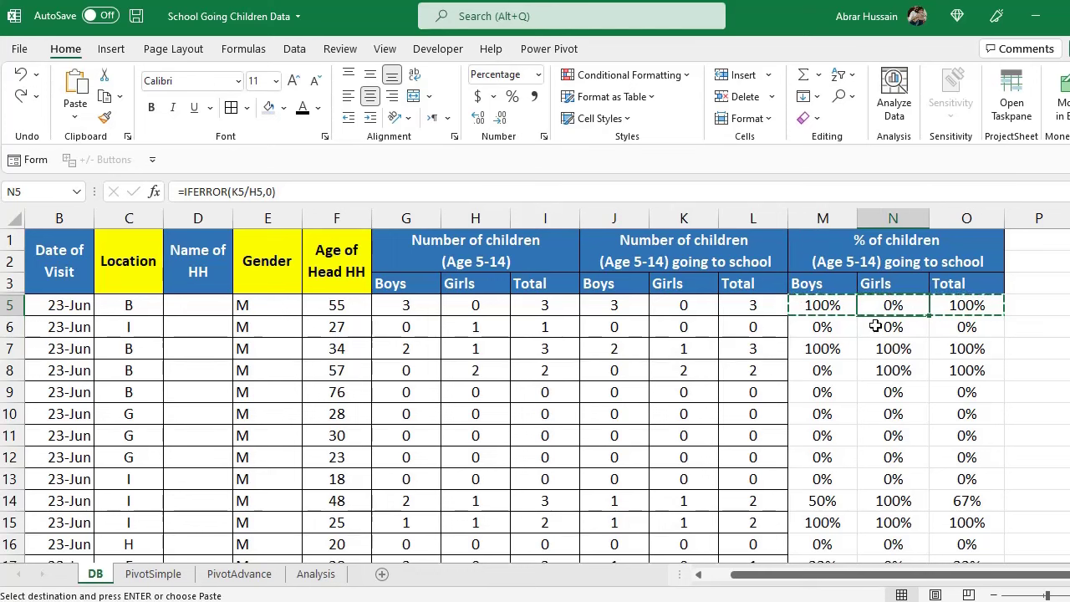
click(815, 305)
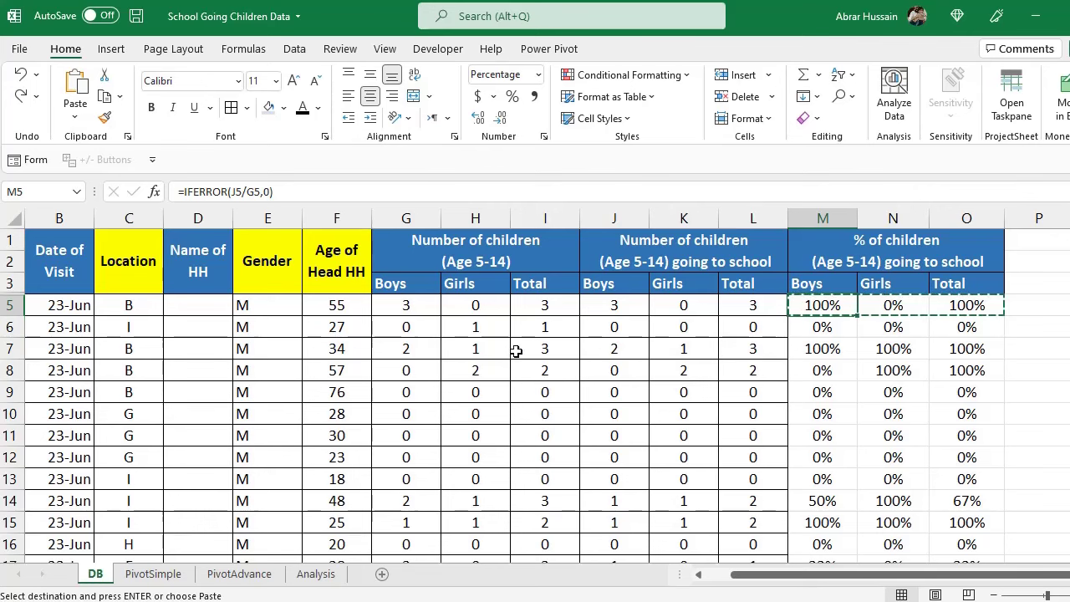
click(705, 576)
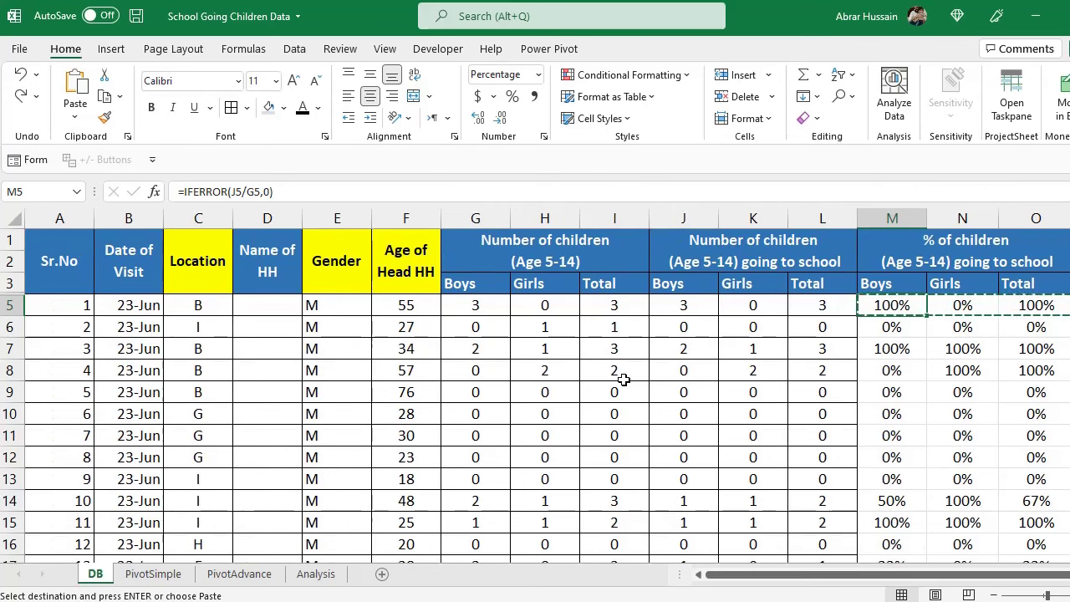
- Move between the Analysis, PivotAdvance and PivotSimple sheets, ending on PivotSimple with its totals of 523 and 265
key(ctrl+Page_Down)
key(ctrl+Page_Down)
key(ctrl+Page_Down)
scroll(381, 393, down, 2)
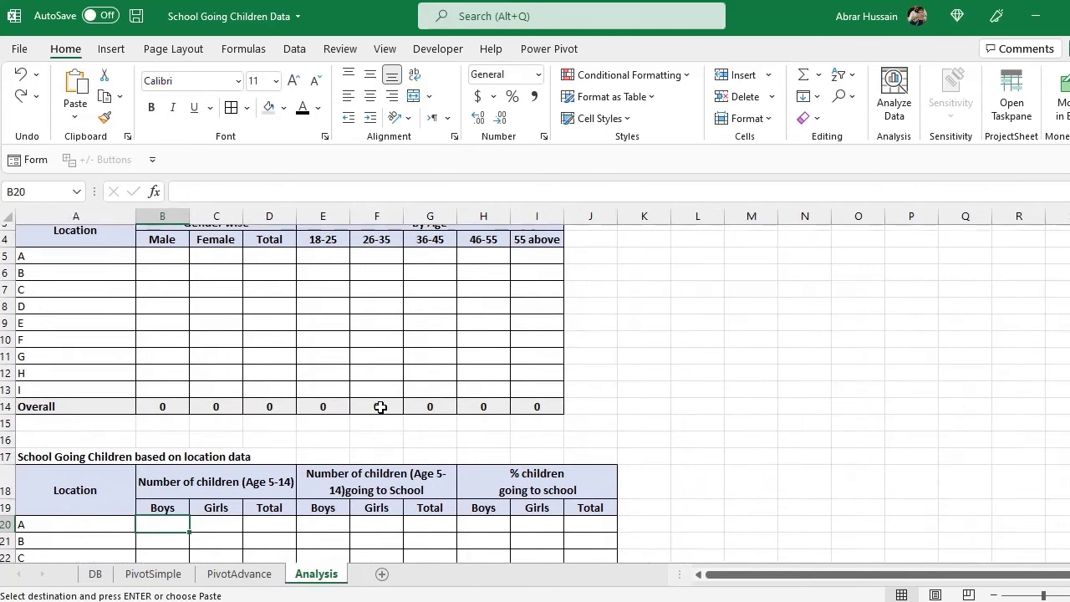
click(241, 574)
click(155, 577)
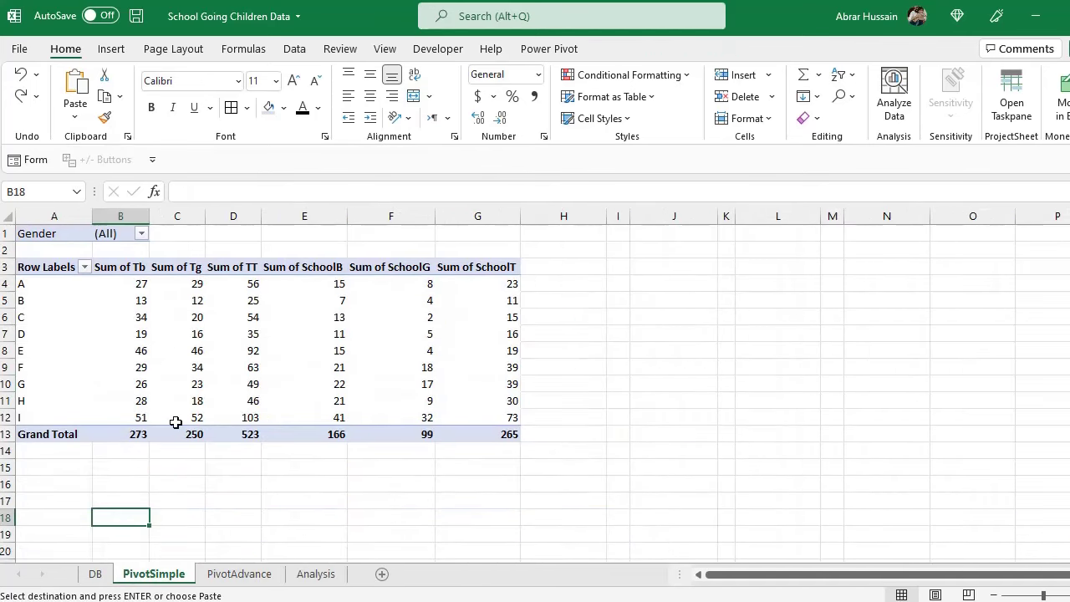
click(313, 577)
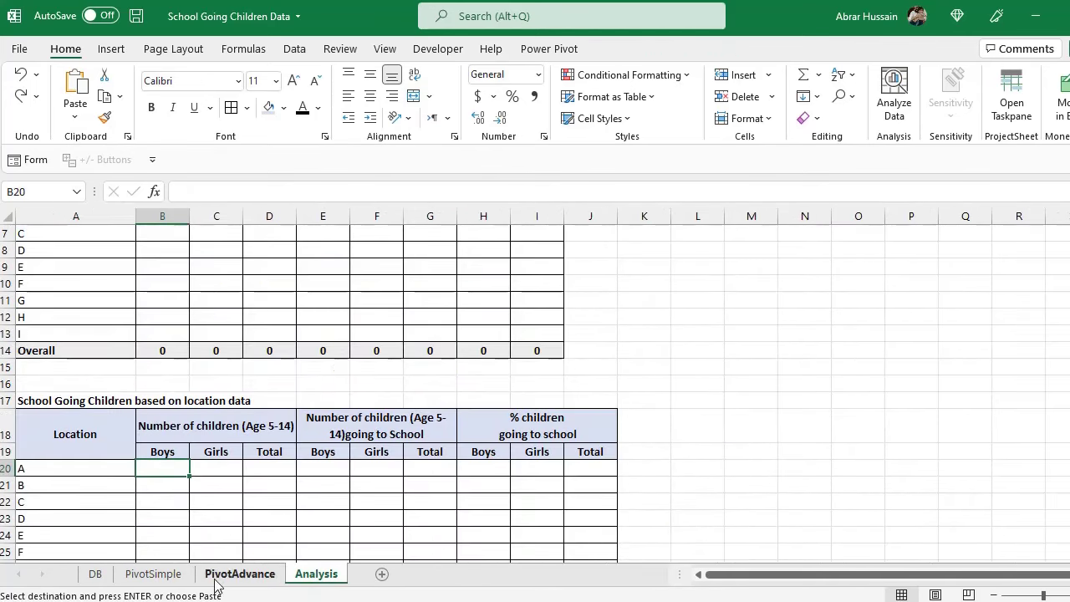
scroll(310, 479, up, 2)
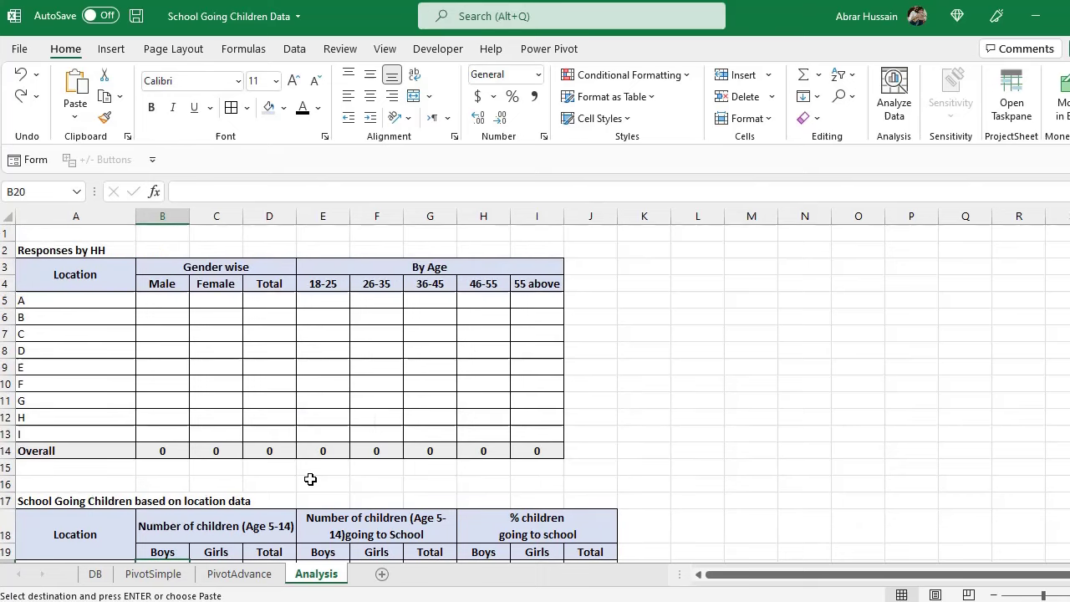
scroll(310, 479, down, 5)
click(240, 575)
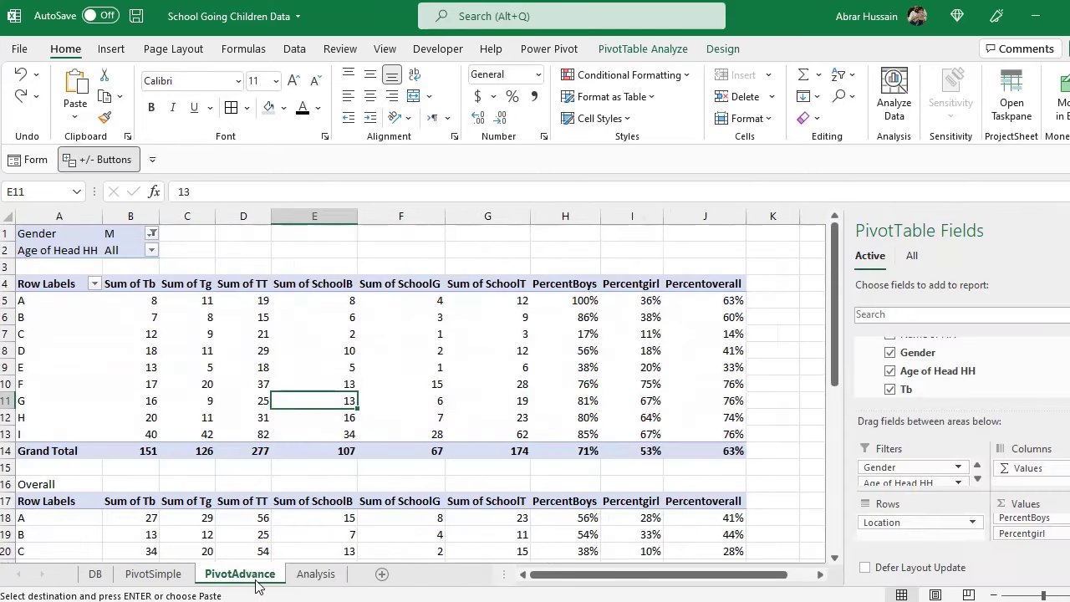
click(154, 574)
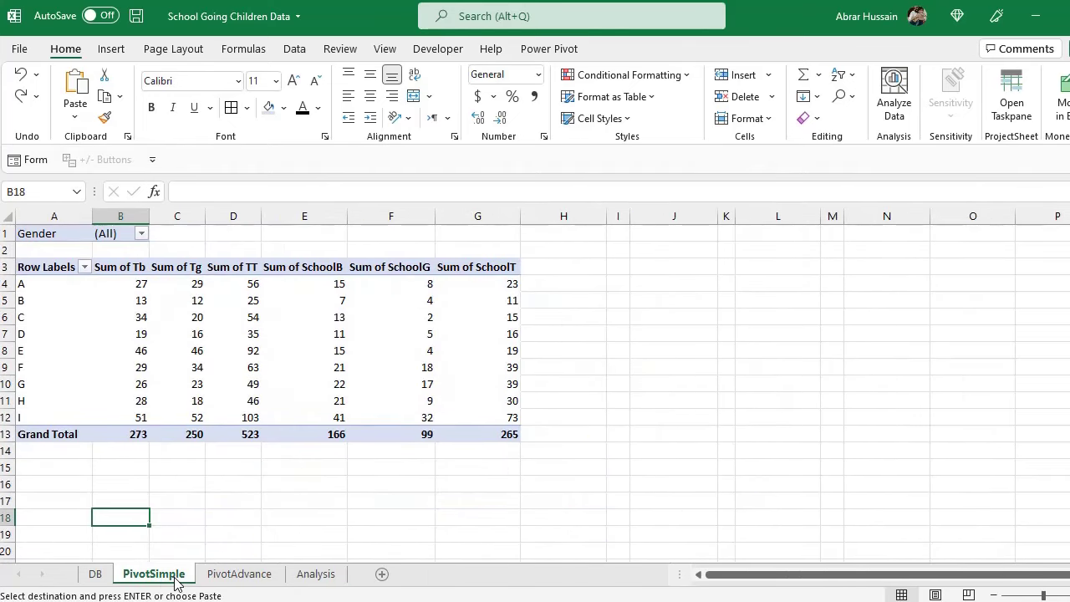
- Look over PivotAdvance's Male HH table, then select the Location column of the Analysis sheet's Responses by HH table
click(240, 575)
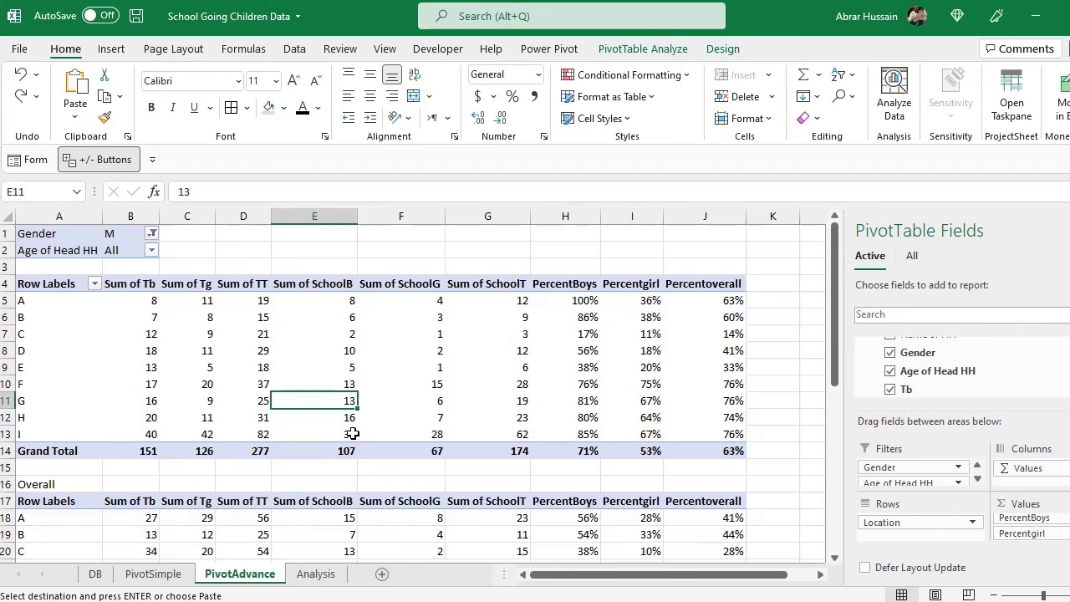
scroll(353, 433, down, 9)
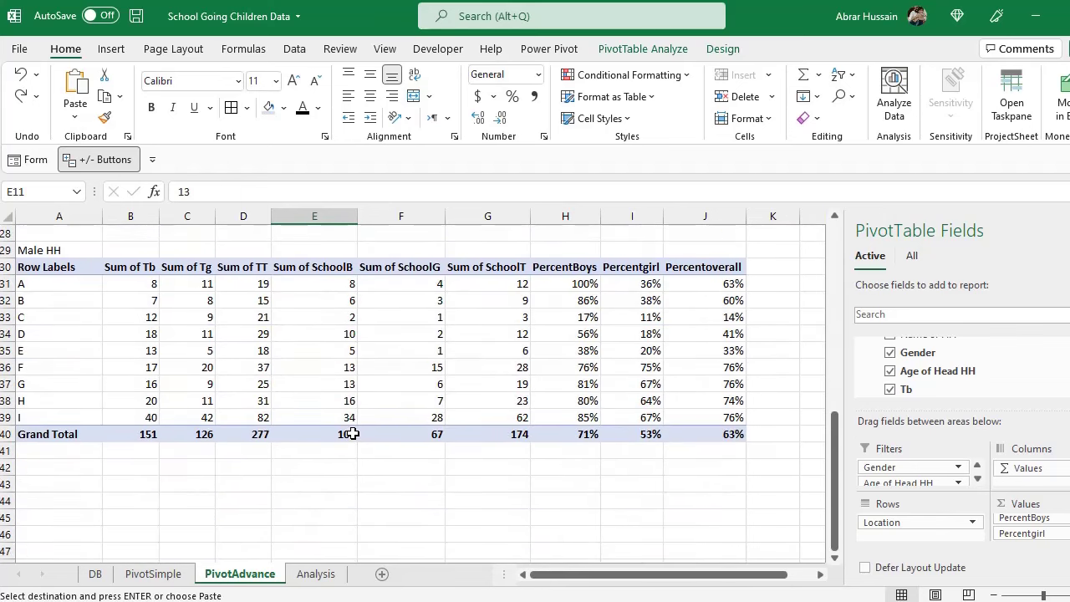
click(316, 575)
drag(83, 276, 67, 421)
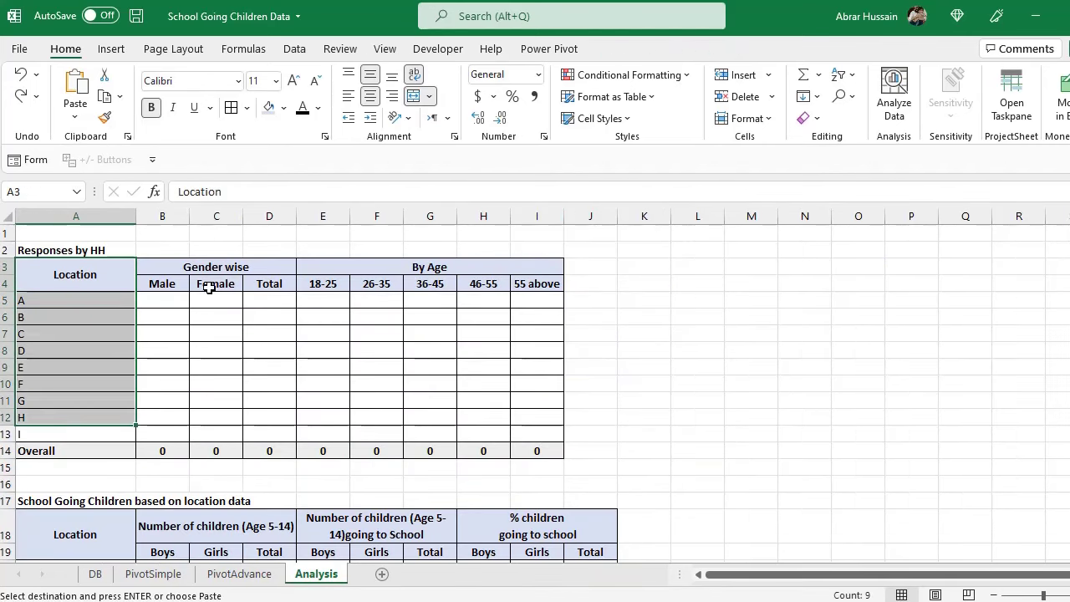
- Enter N in cell C2 beside the Responses by HH title
drag(224, 263, 231, 452)
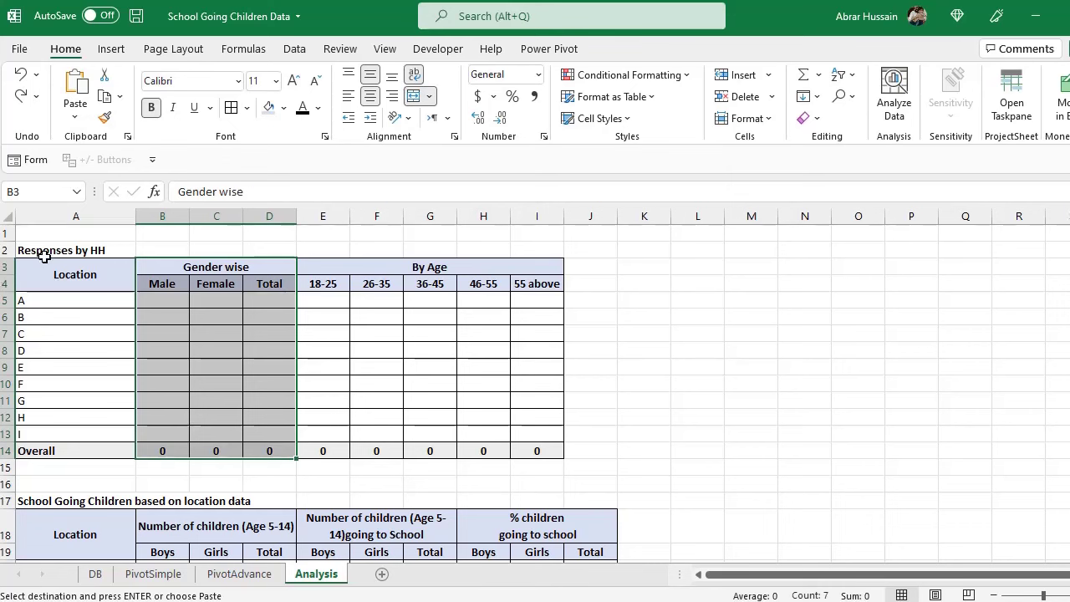
click(82, 252)
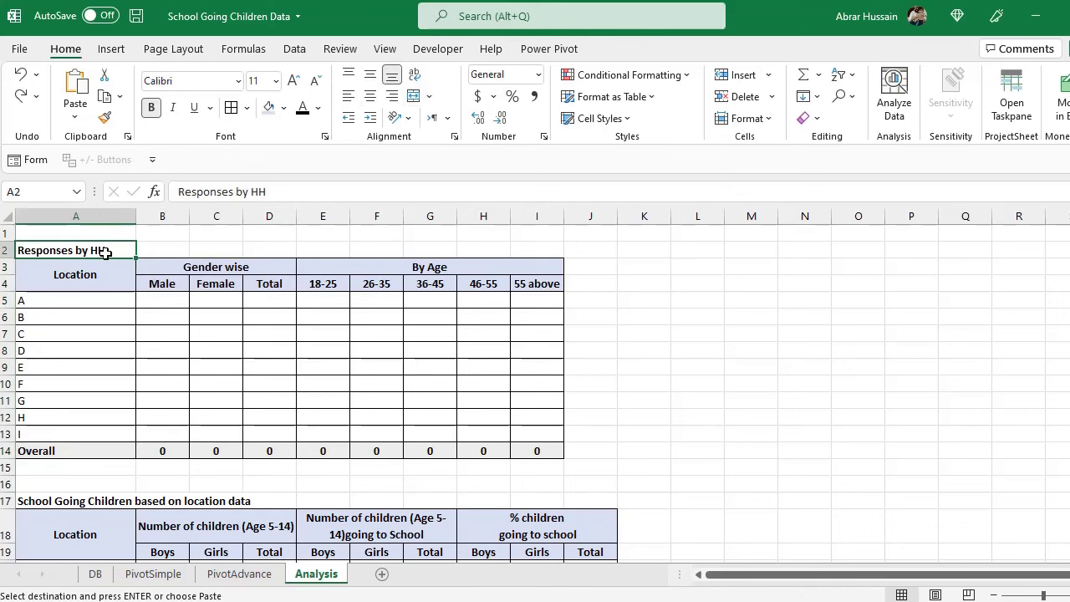
click(224, 268)
drag(392, 270, 40, 449)
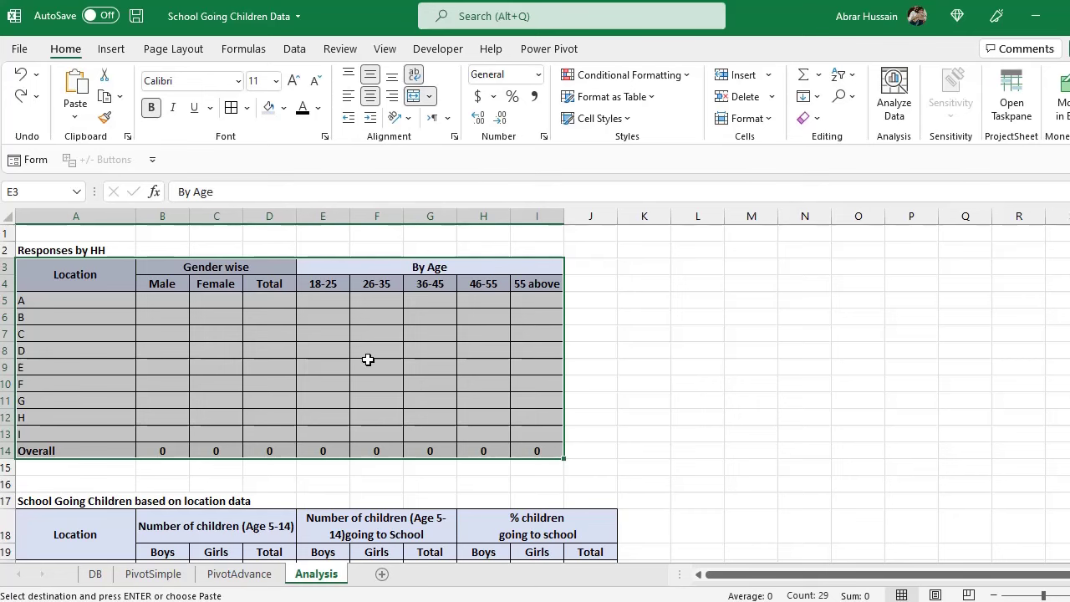
click(112, 287)
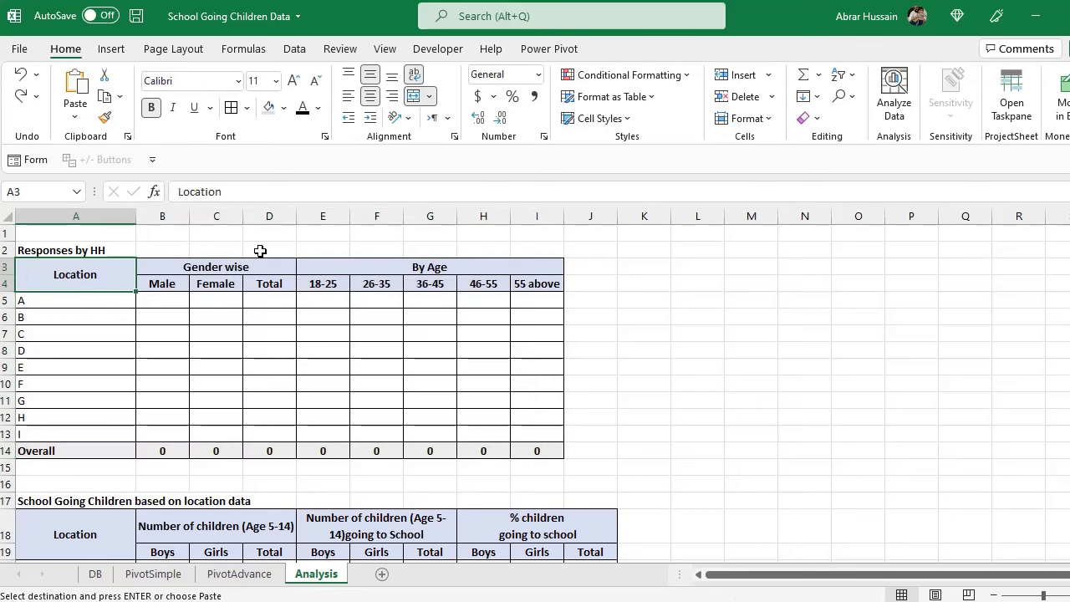
click(230, 253)
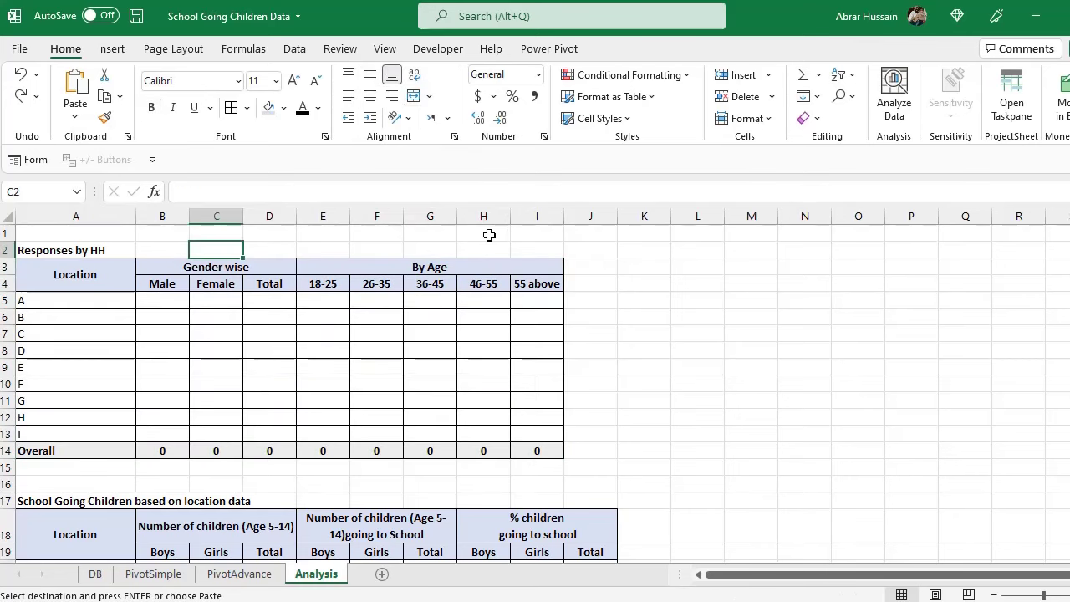
text(N)
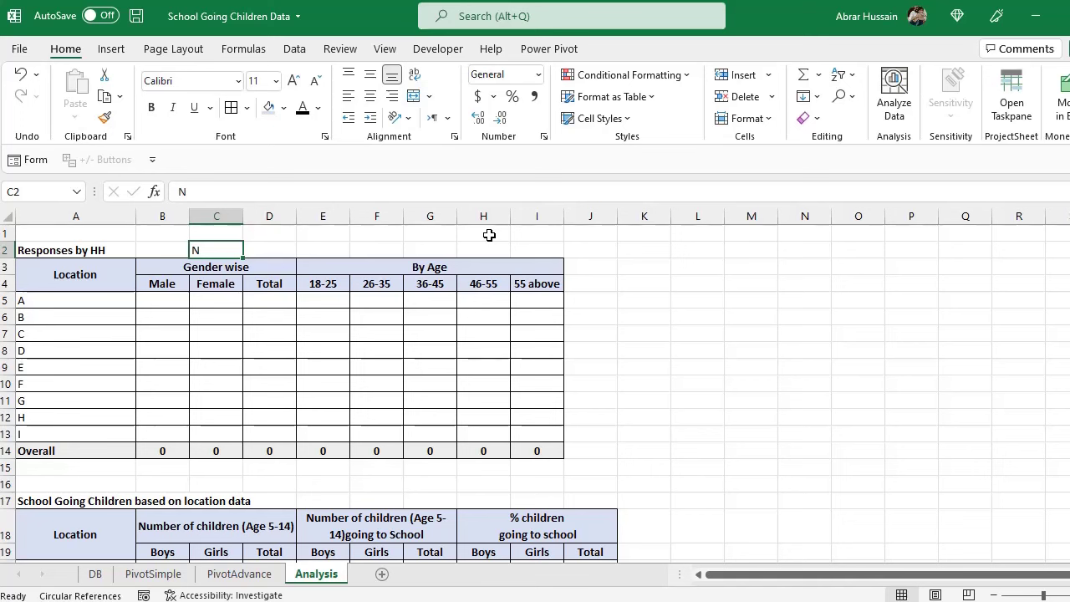
- Start a formula with = in B5, location A's Male cell
click(88, 303)
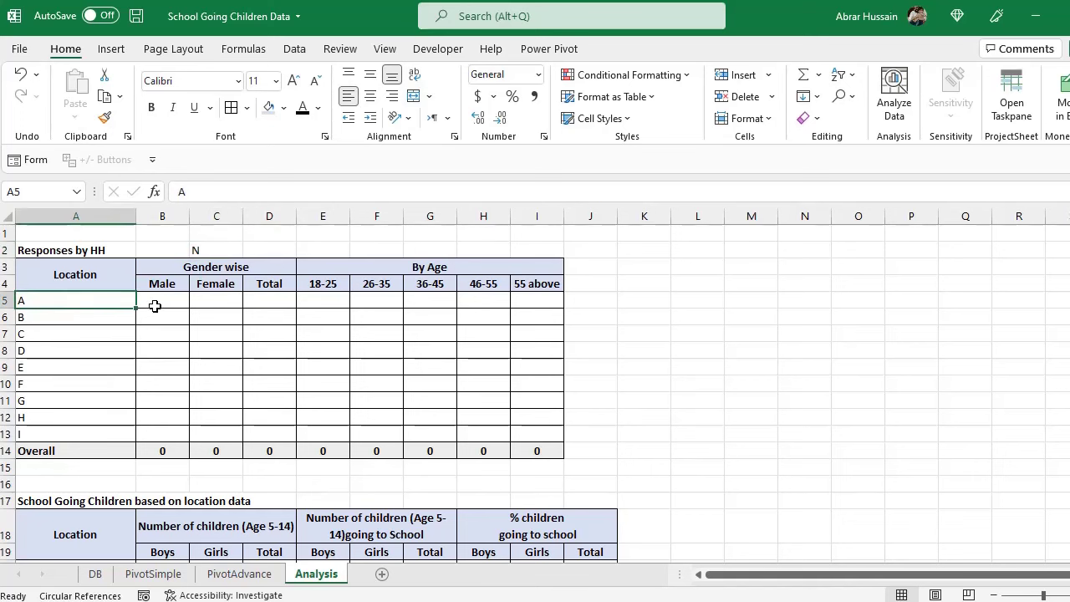
click(154, 306)
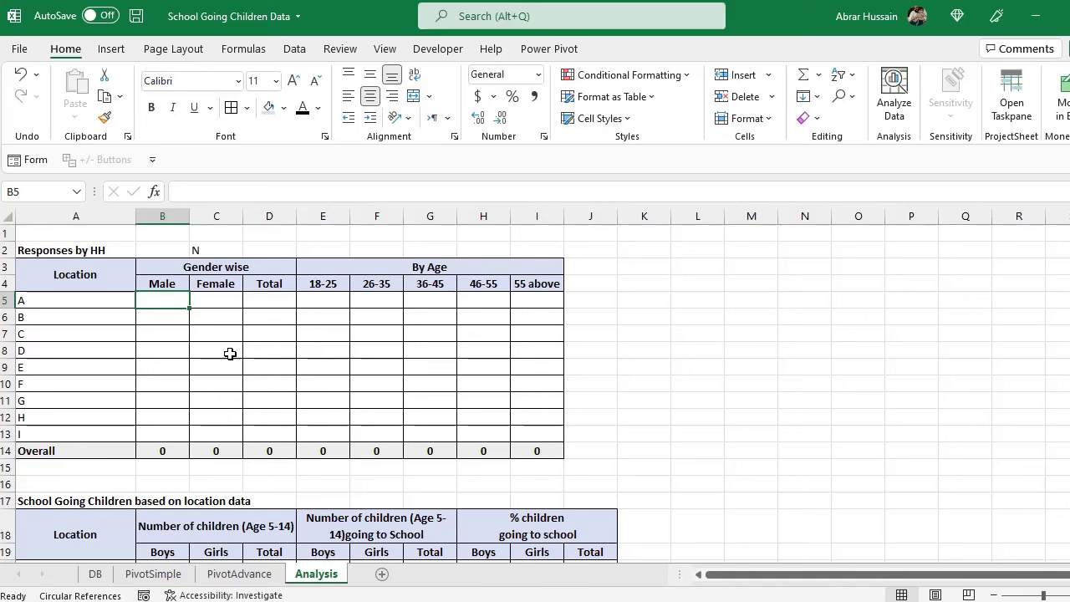
text(=)
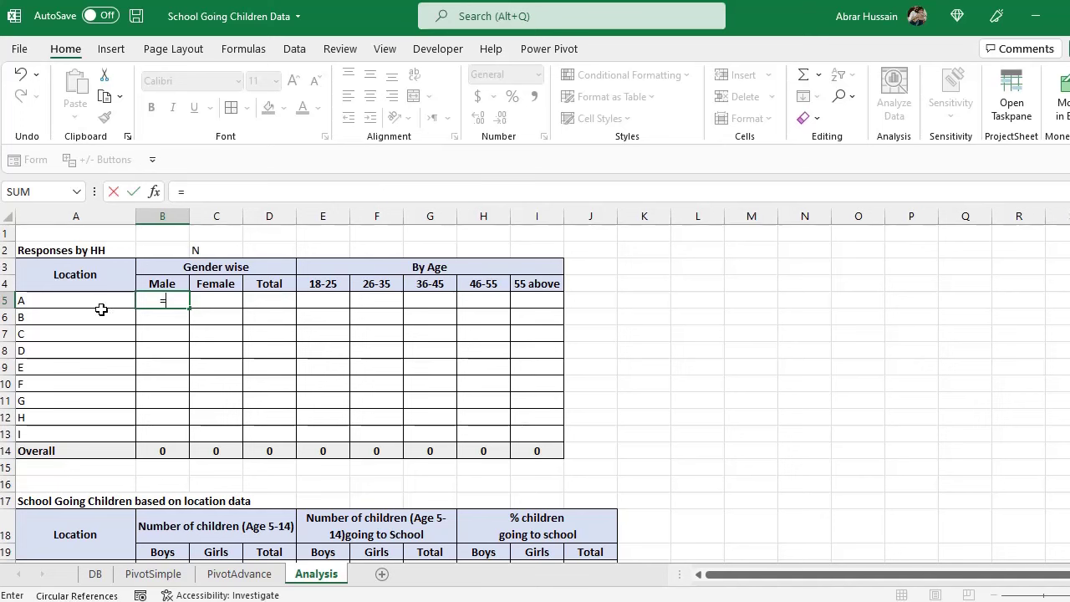
- Begin =COUNTIFS( in B5 with the locked DB Location range DB!$C$5:$C$187
text(COUNT)
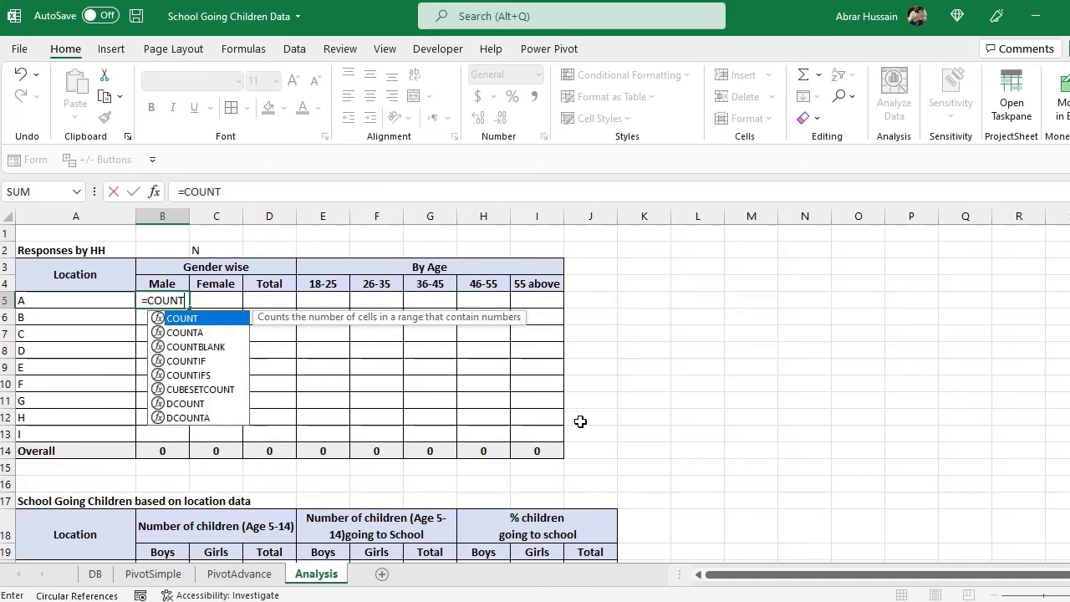
text(IFs()
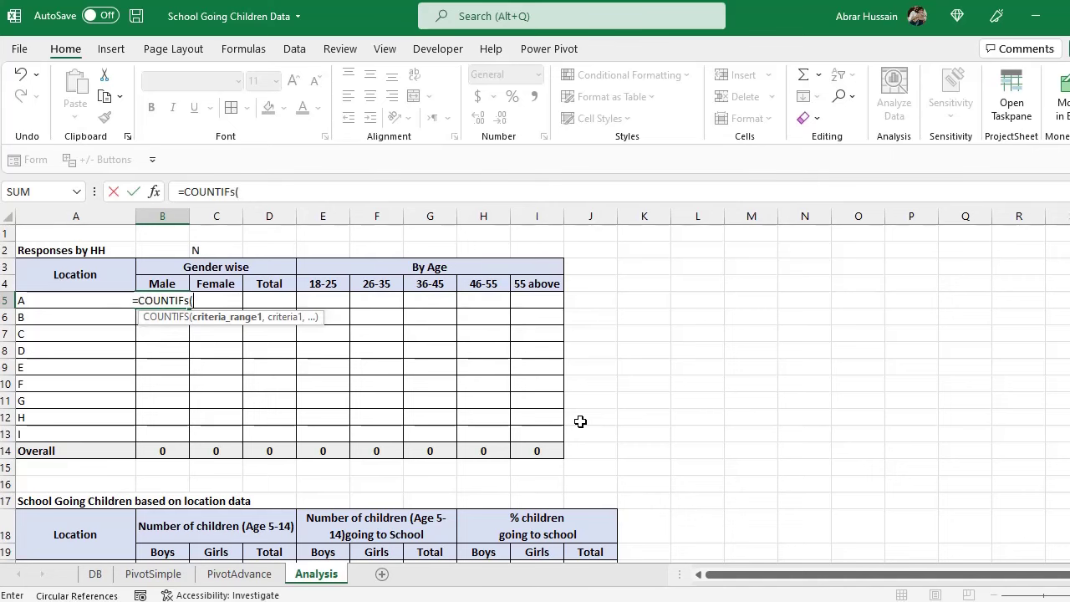
click(95, 574)
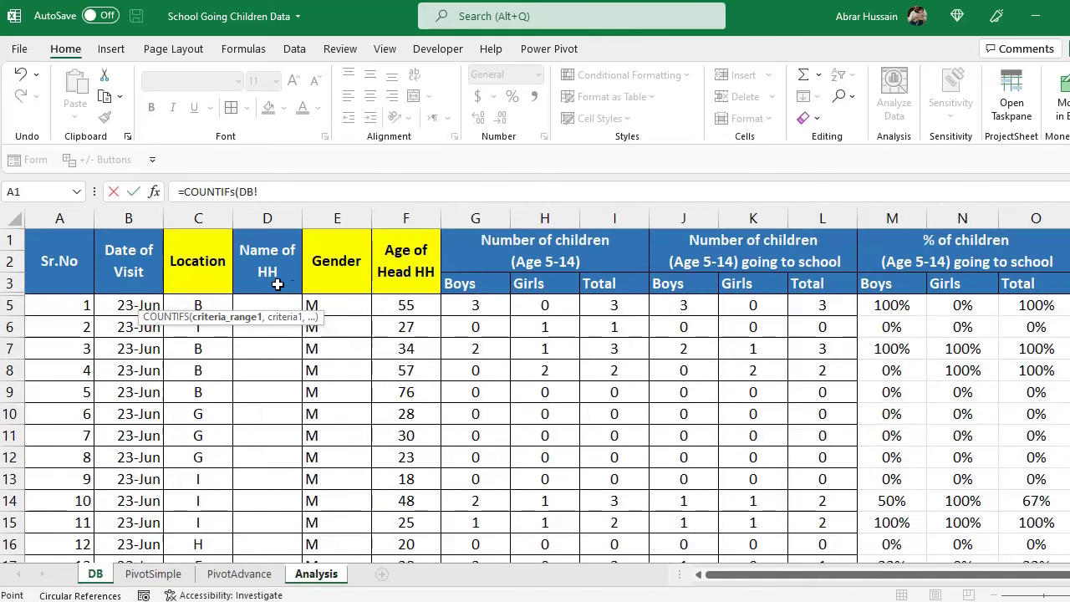
click(186, 272)
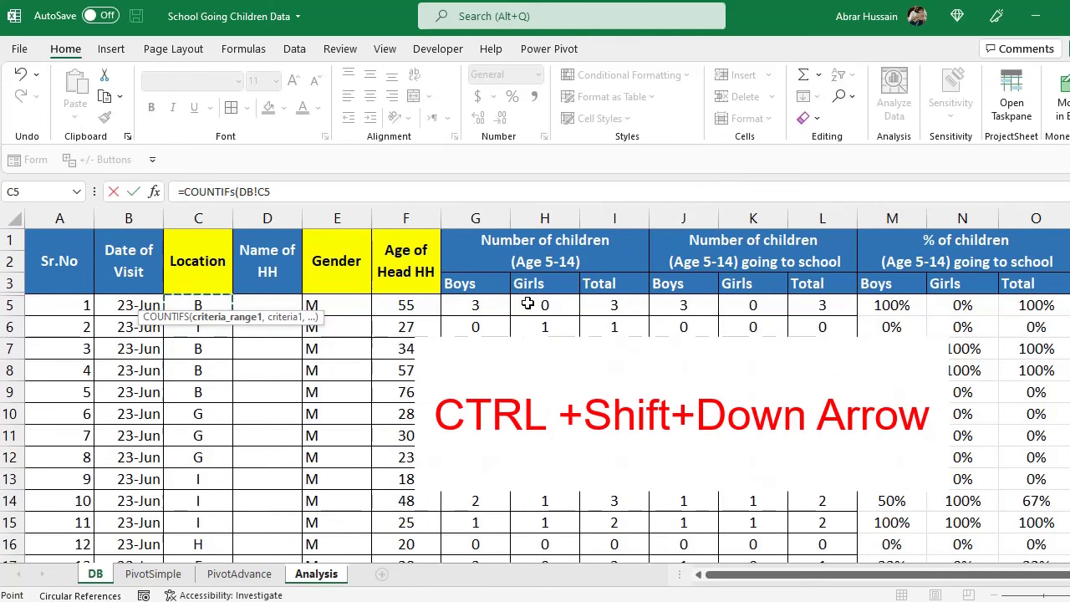
key(ctrl+shift+Down)
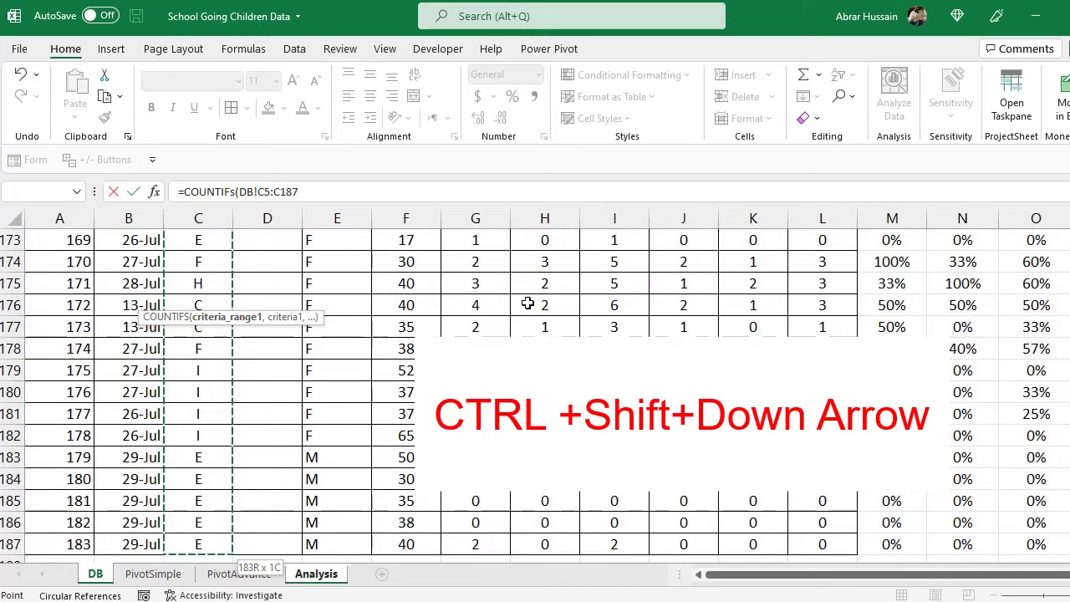
scroll(258, 412, down, 2)
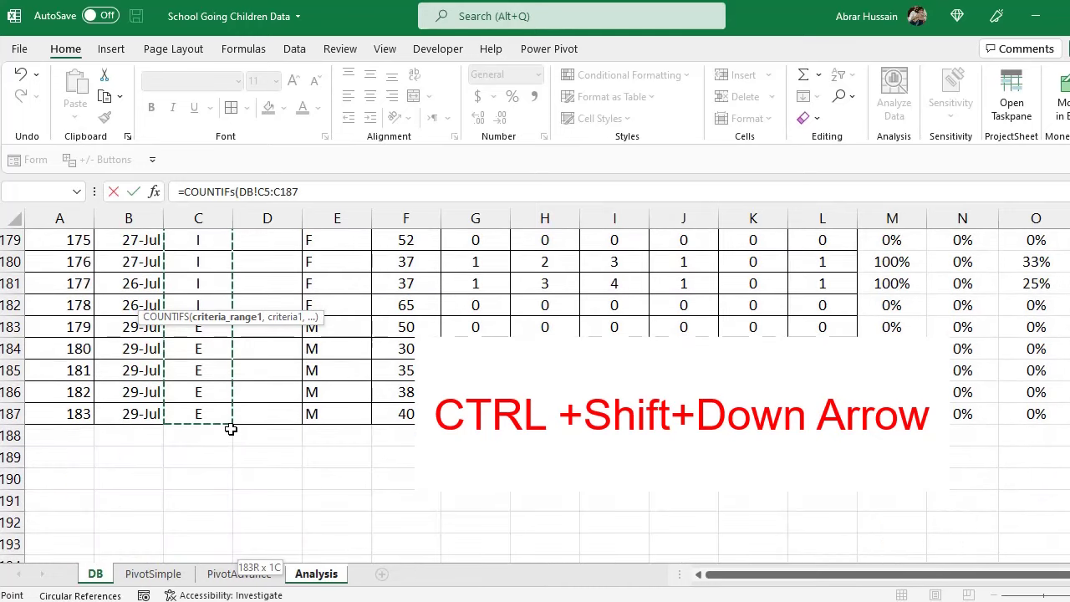
scroll(229, 425, up, 18)
scroll(358, 243, up, 20)
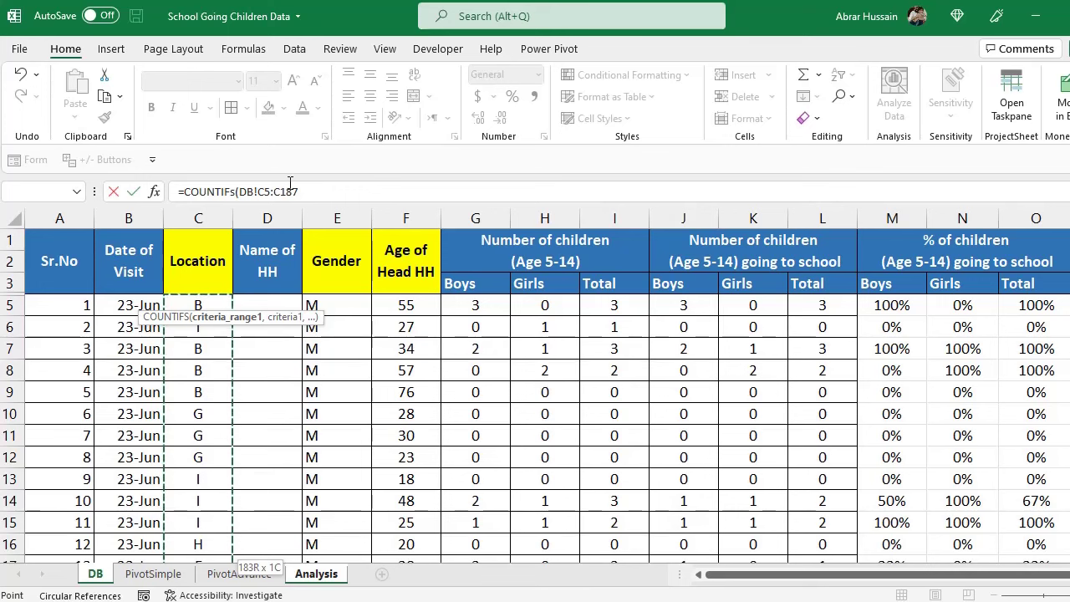
key(F4)
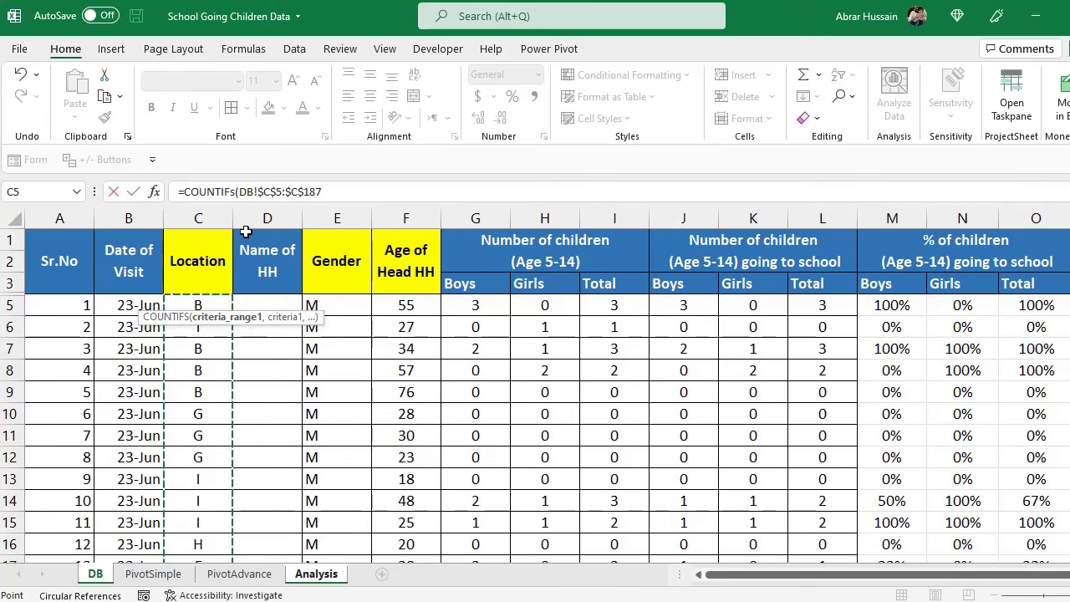
click(348, 186)
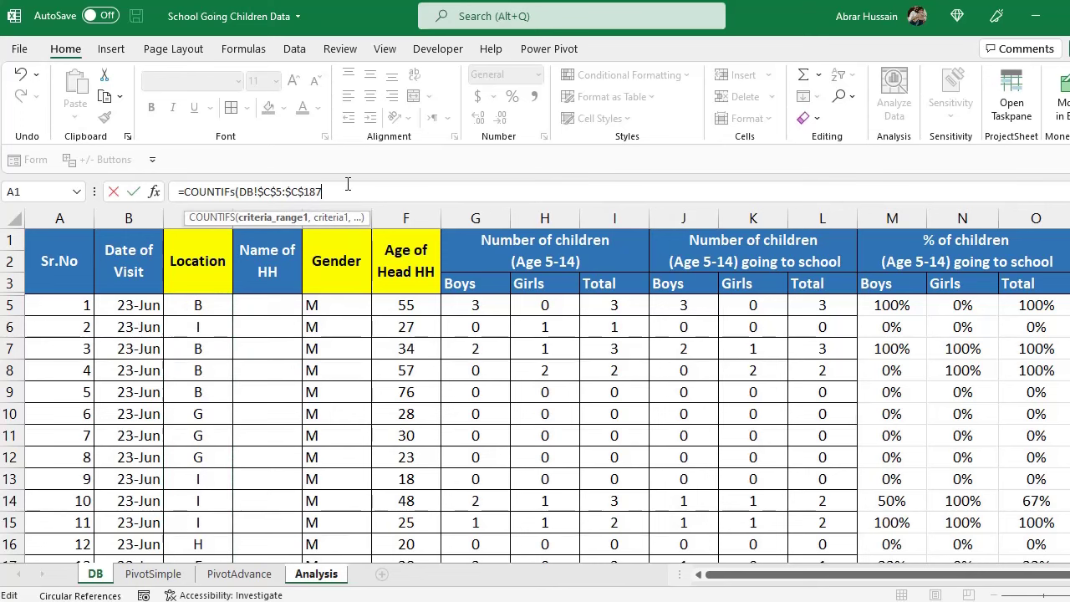
text(,)
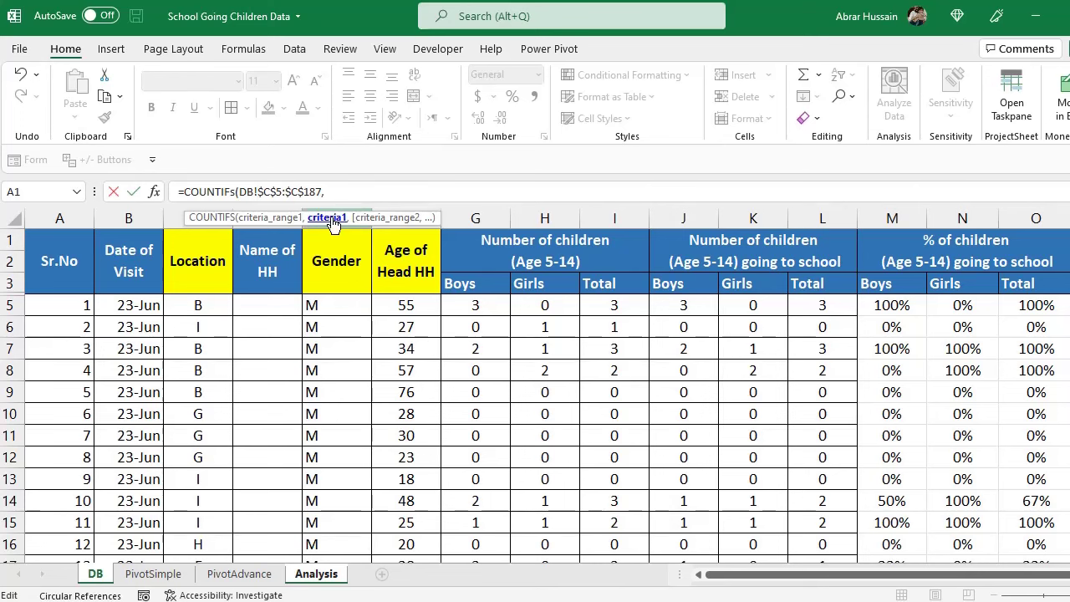
- Add Analysis!A5 (location A) as the COUNTIFS location criterion, then return to DB
click(334, 577)
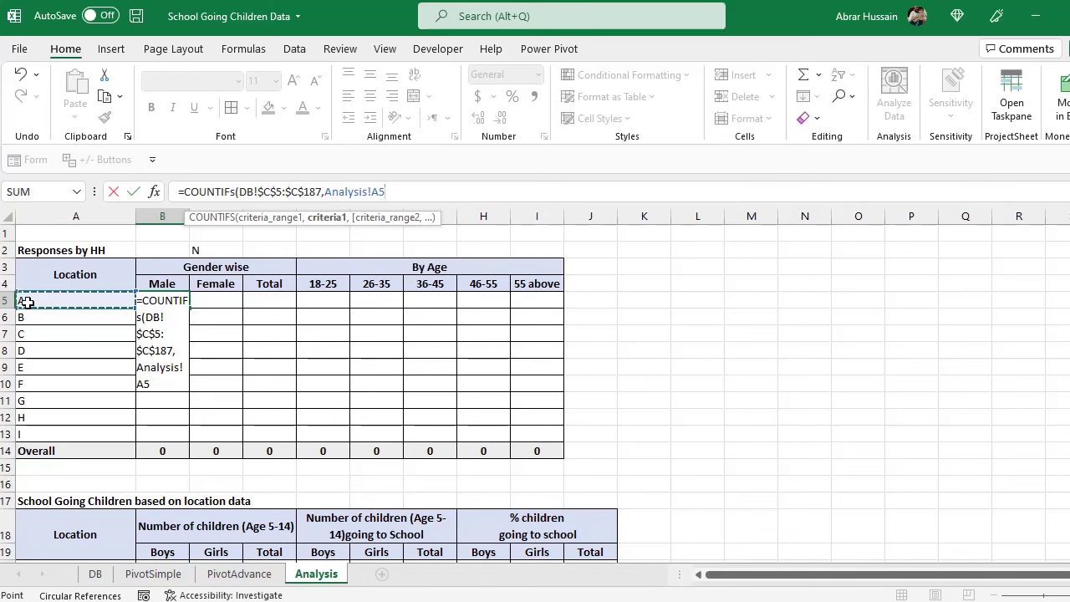
click(390, 192)
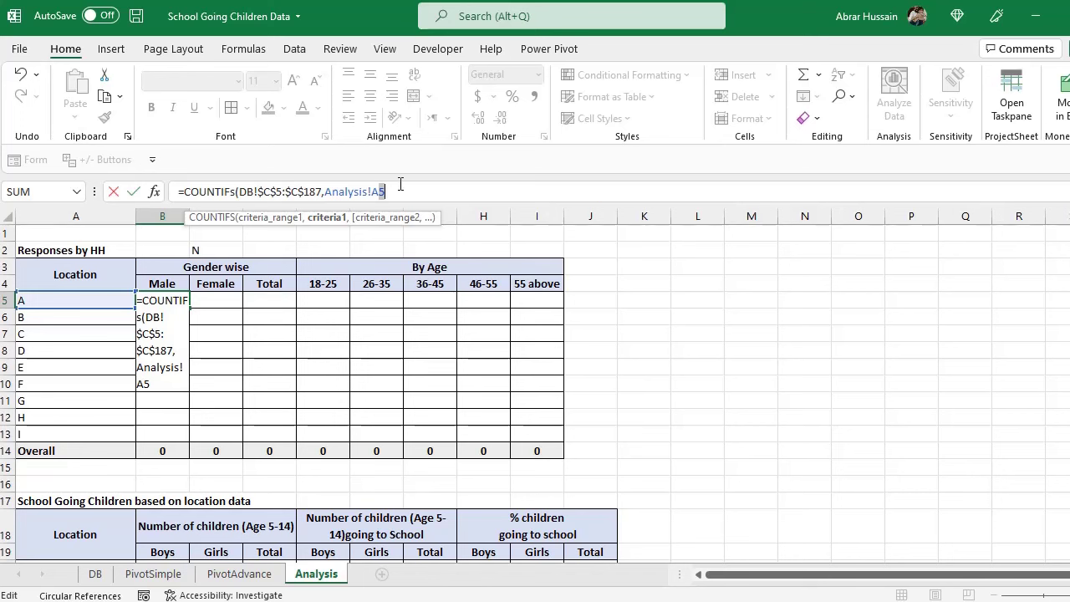
text(,)
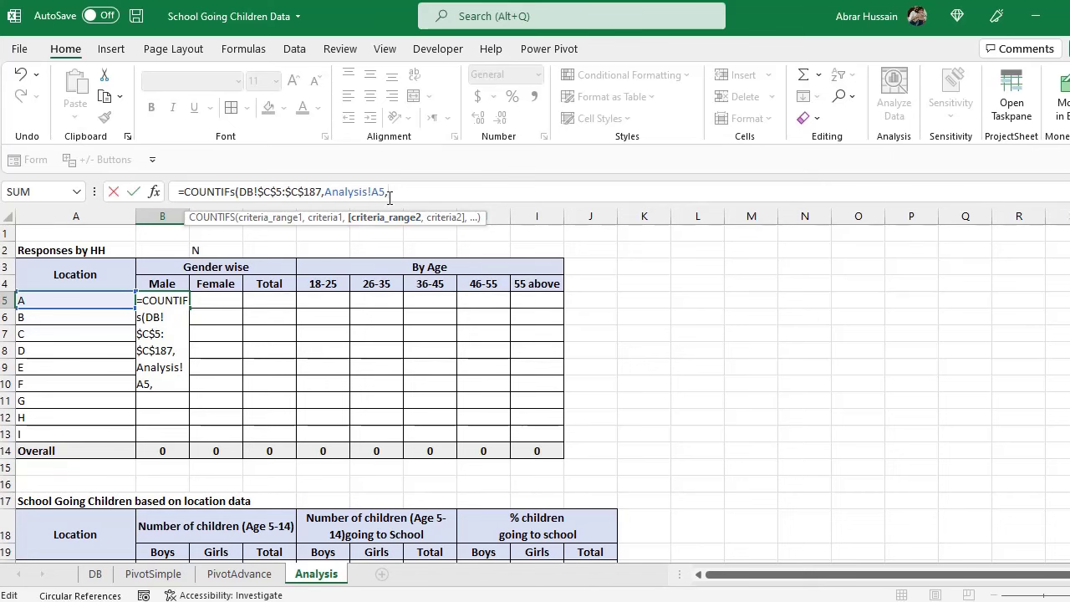
click(99, 576)
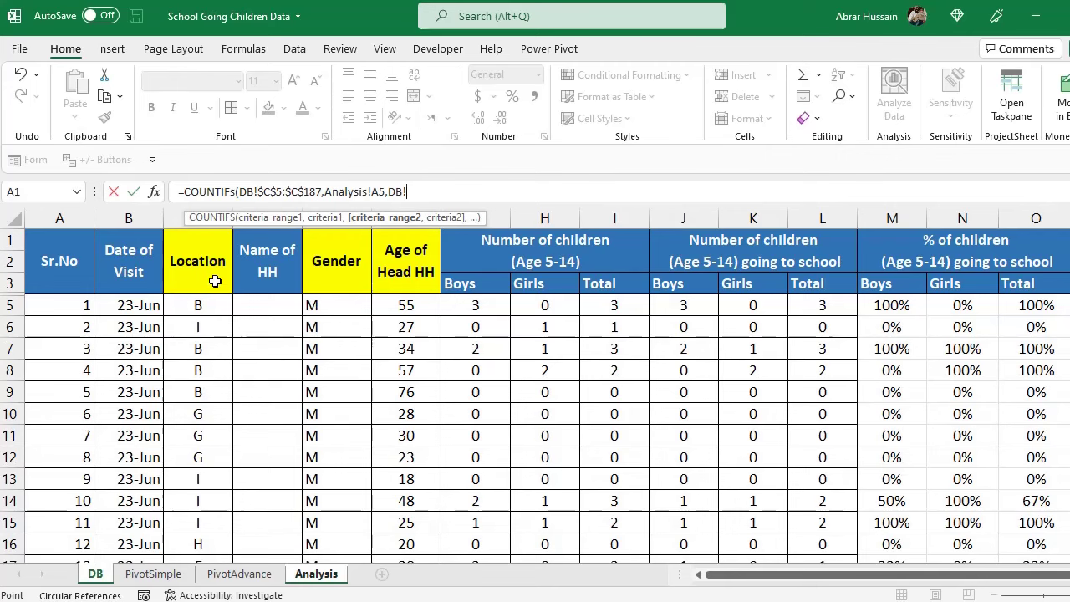
- Add the locked DB Gender range $E$5:$E$187 as the second COUNTIFS criteria range
click(355, 265)
click(350, 307)
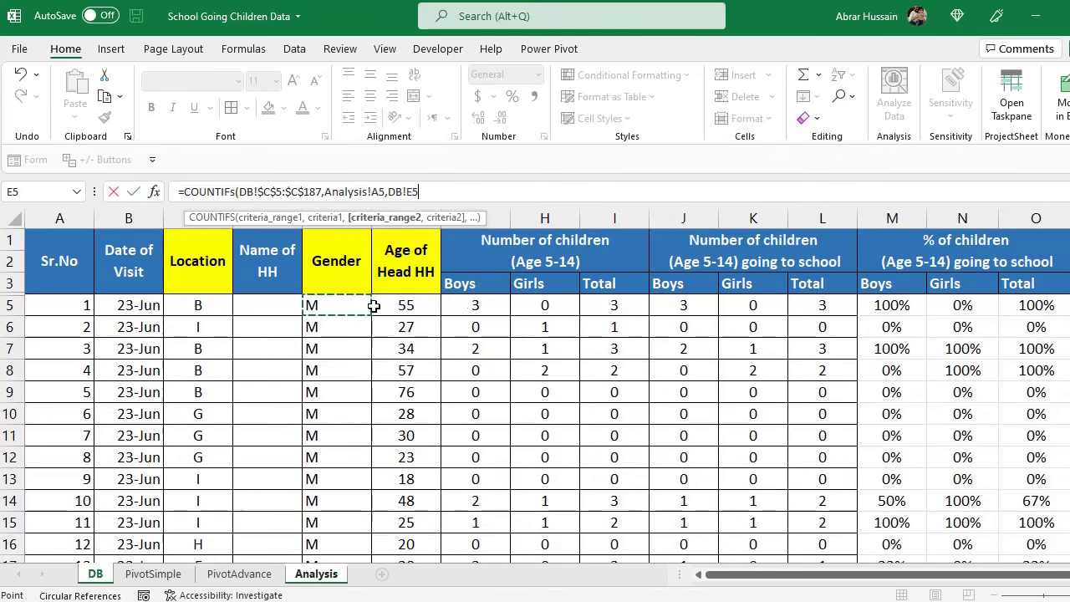
key(ctrl+shift+Down)
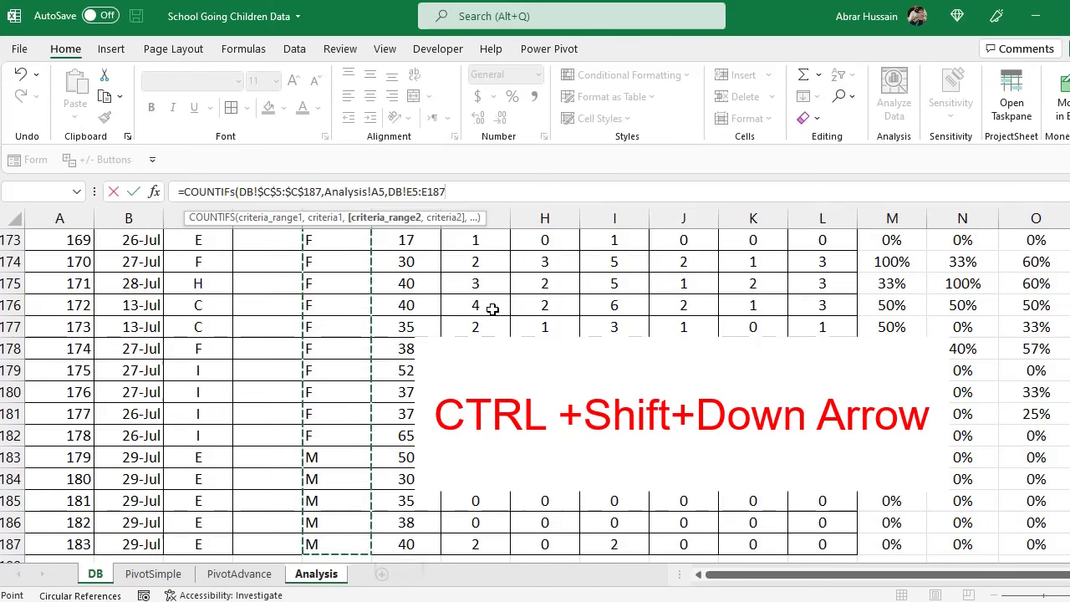
key(F4)
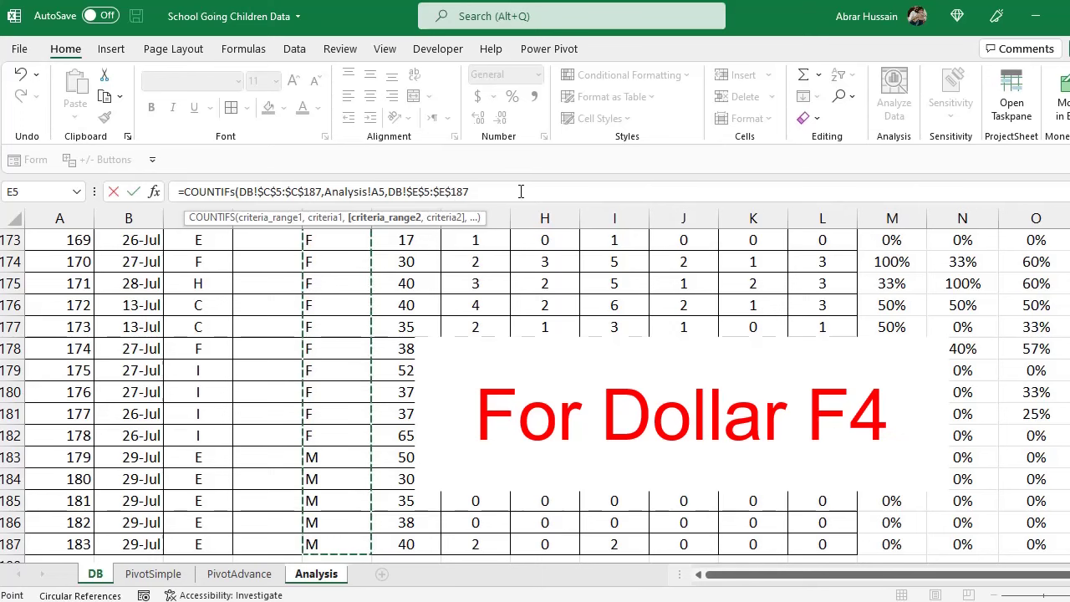
drag(390, 191, 481, 190)
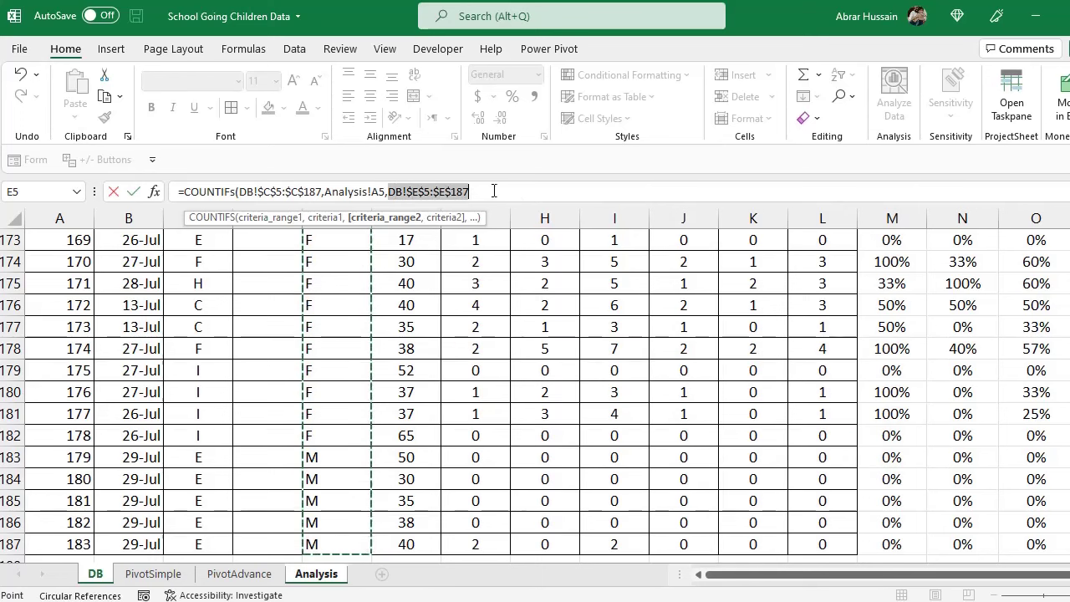
click(482, 191)
text(,)
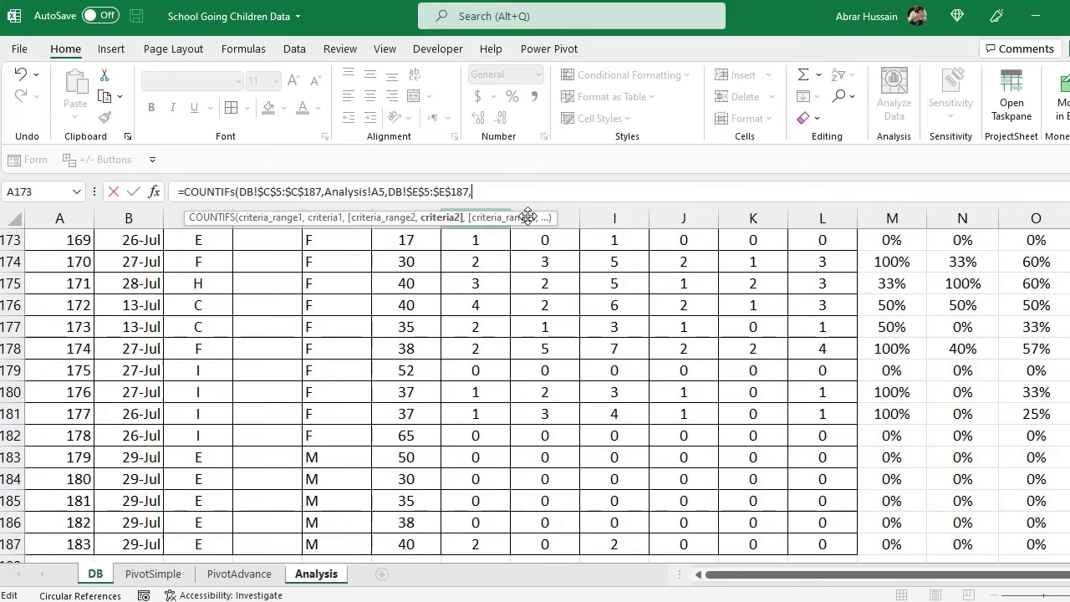
- Finish B5's COUNTIFS with the "M" criterion and enter it, showing 10 males
click(318, 573)
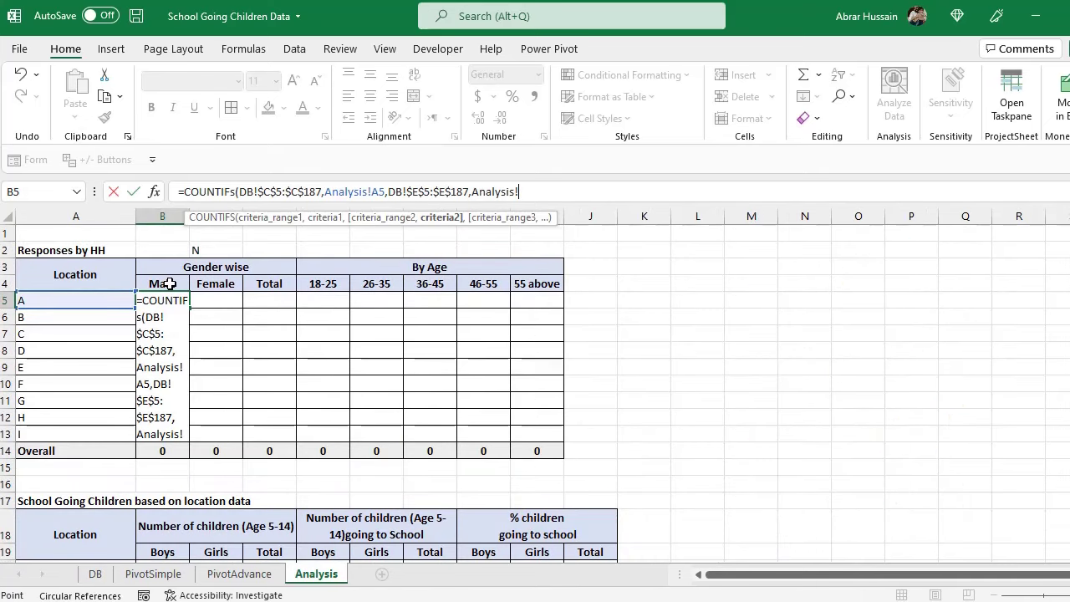
drag(519, 191, 475, 192)
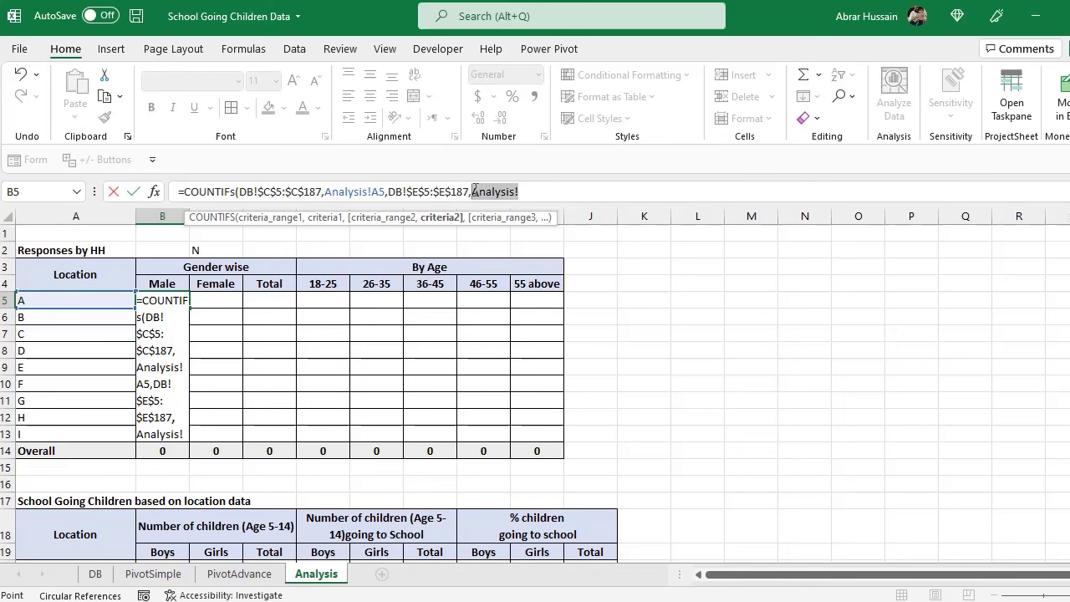
text(")
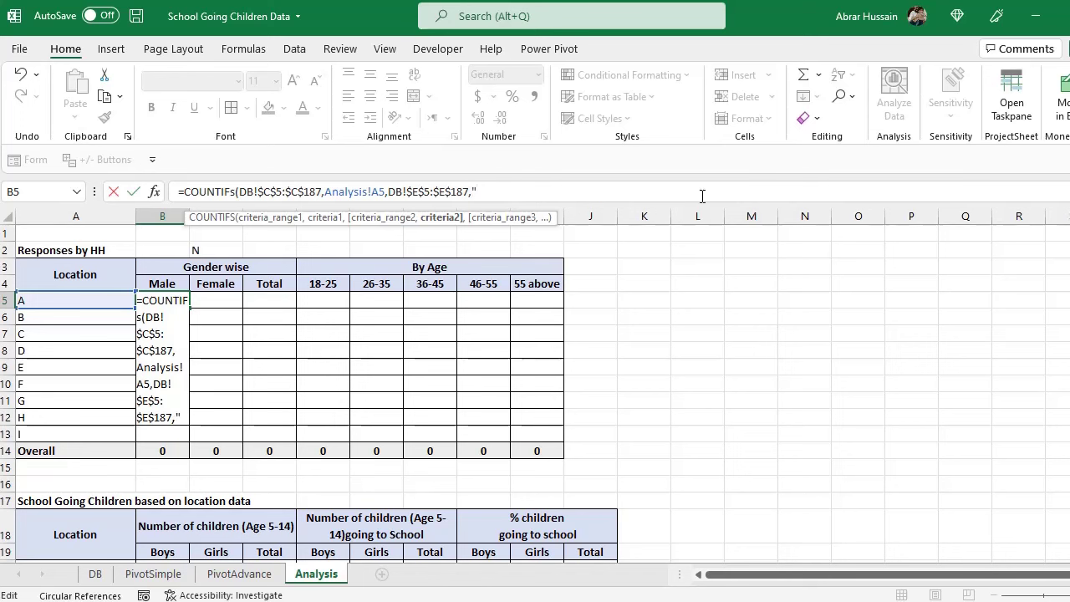
text(M"))
key(ctrl+Return)
key(F2)
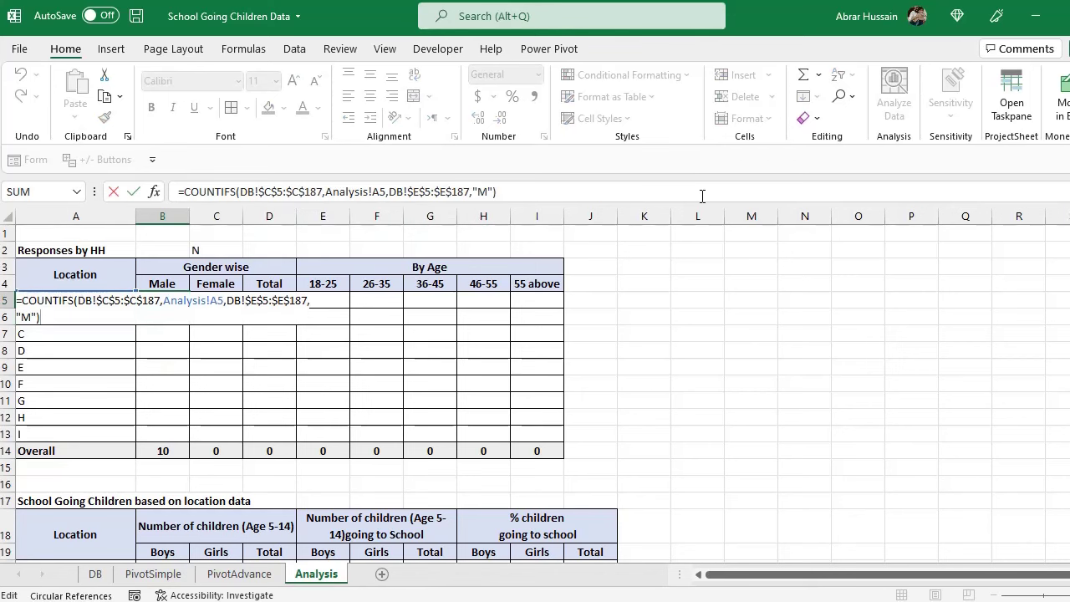
key(ctrl+Return)
key(F2)
key(ctrl+Return)
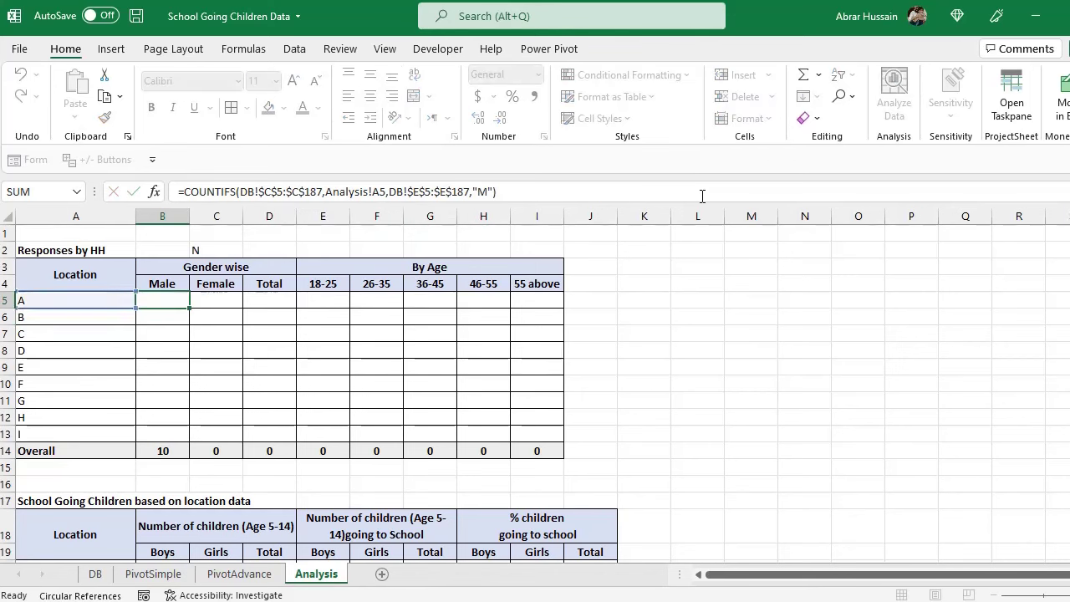
- Review the COUNTIFS formula in B5 for location A's Male count
ctrl+scroll(75, 309, up, 3)
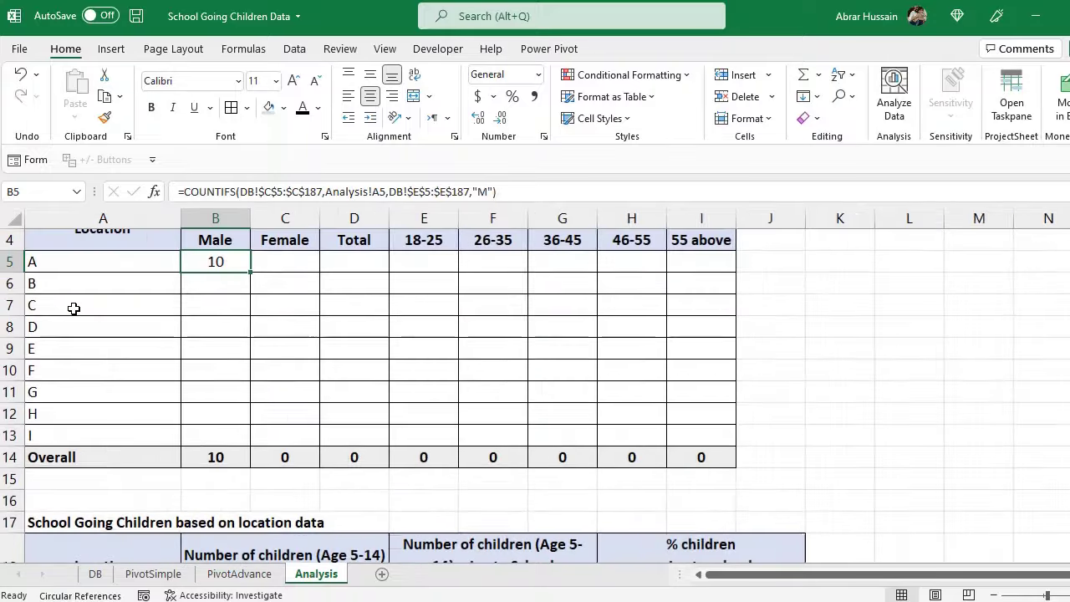
scroll(226, 328, up, 2)
drag(878, 574, 846, 574)
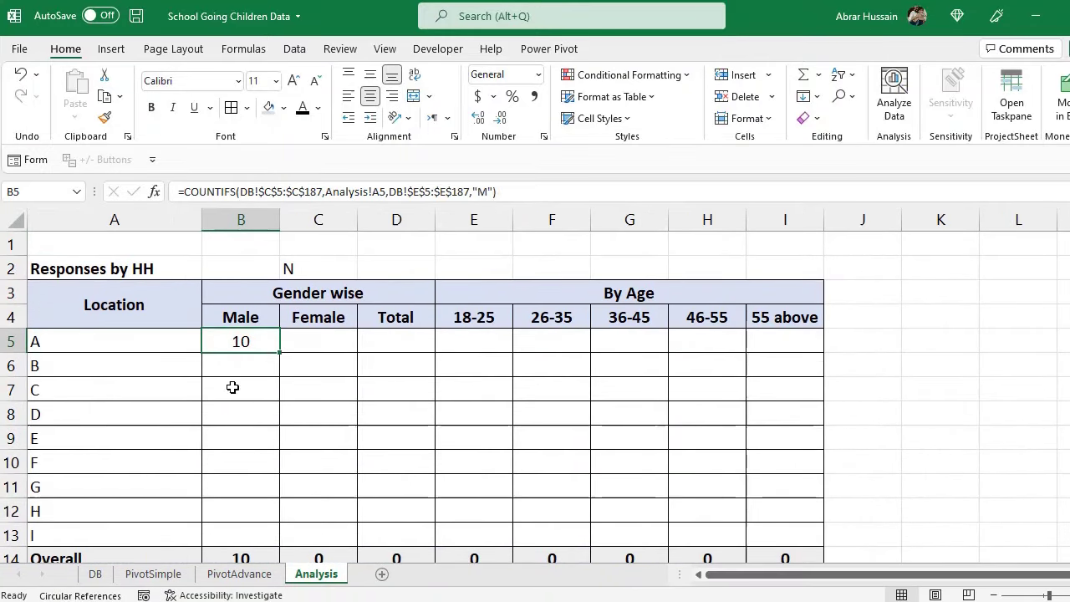
click(332, 342)
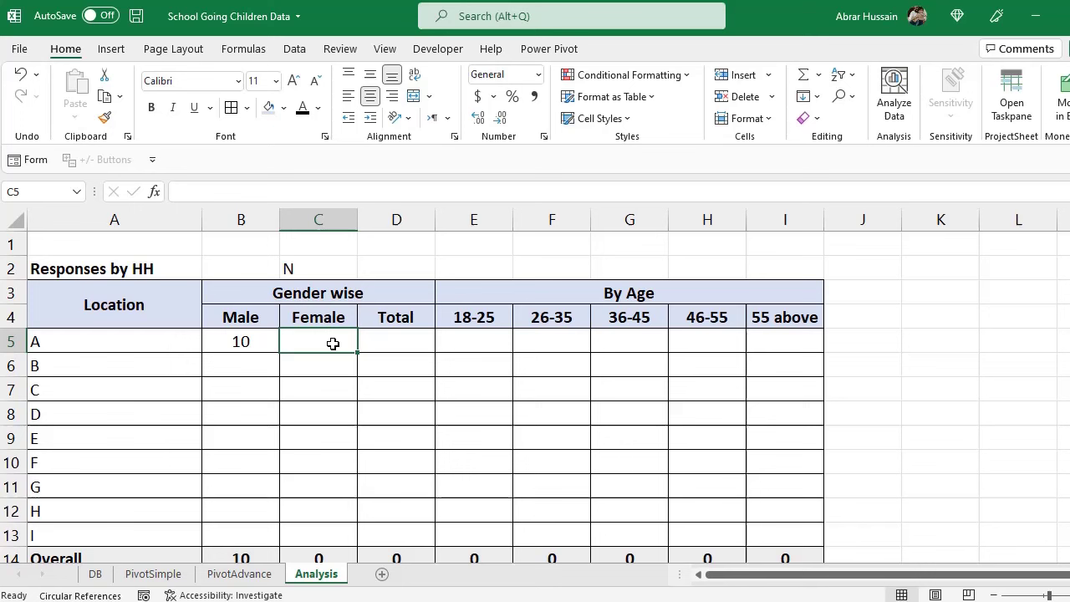
click(230, 342)
click(470, 192)
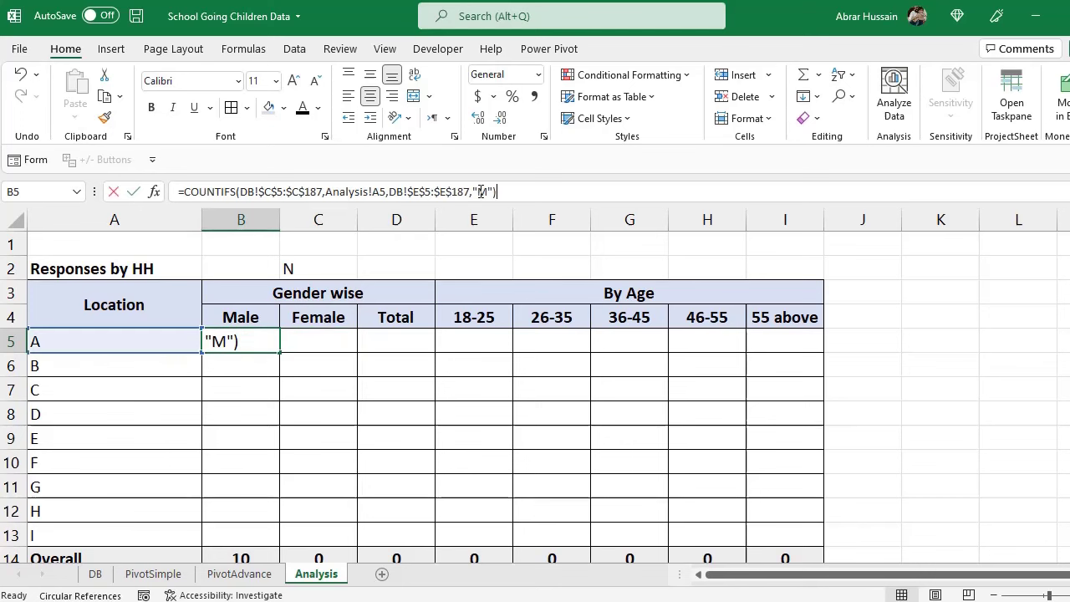
click(325, 346)
click(249, 342)
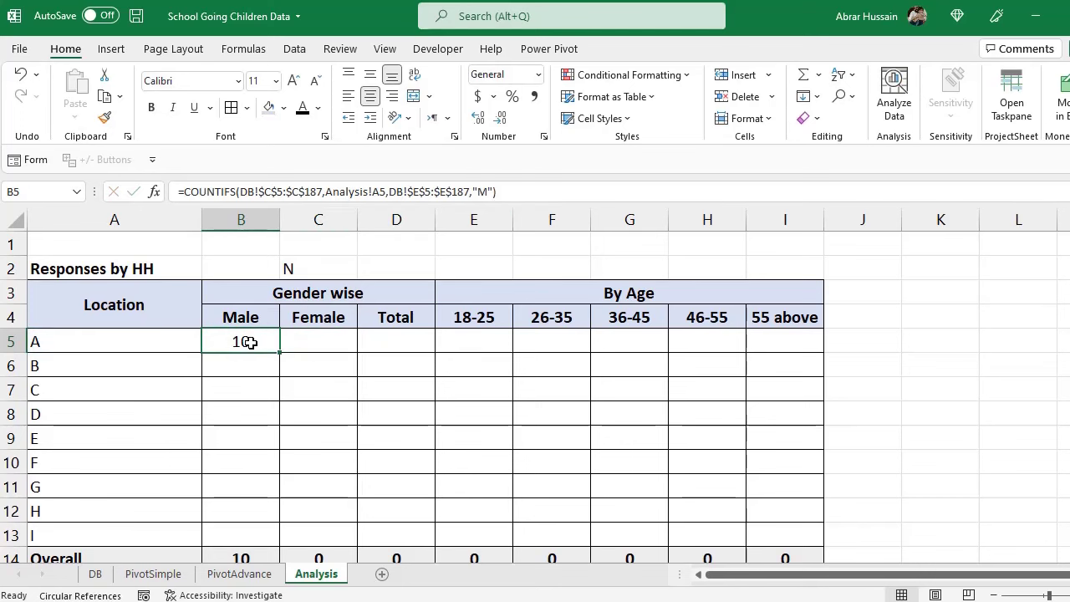
drag(101, 342, 104, 438)
click(241, 317)
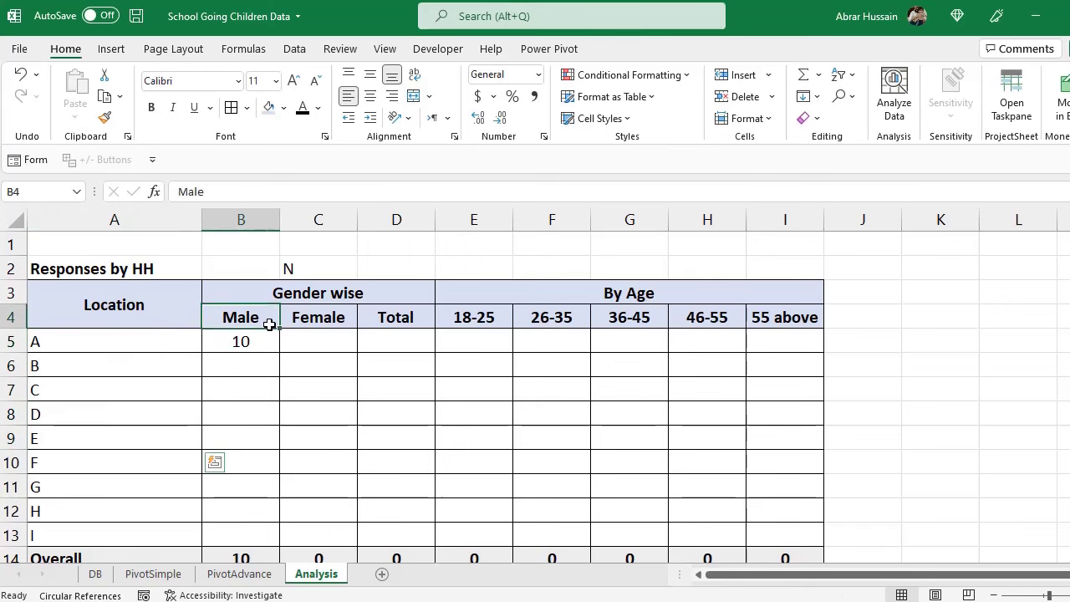
click(250, 342)
double_click(255, 342)
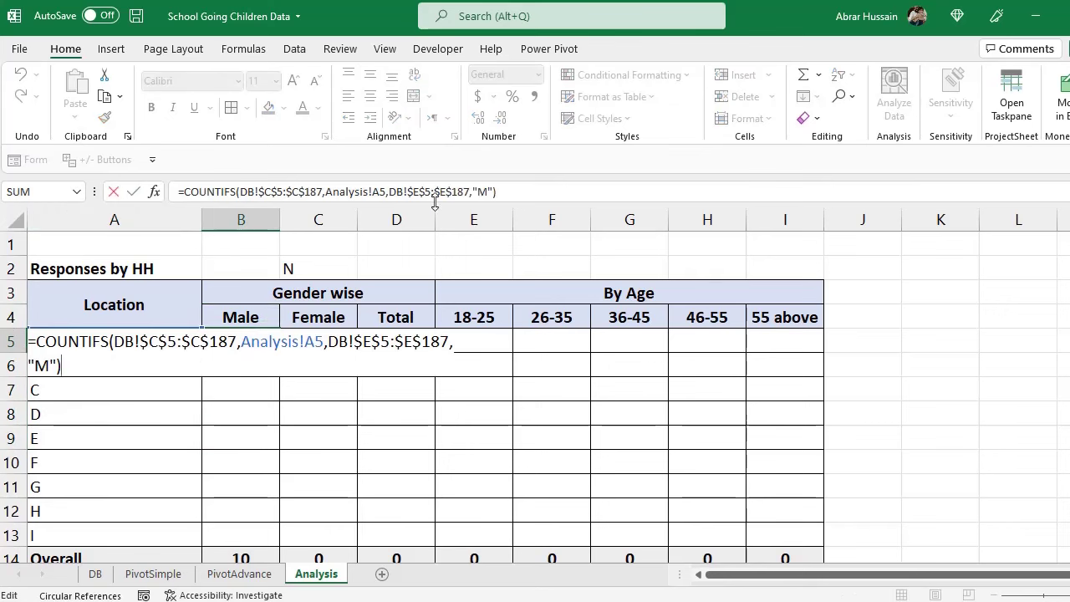
click(483, 191)
key(Escape)
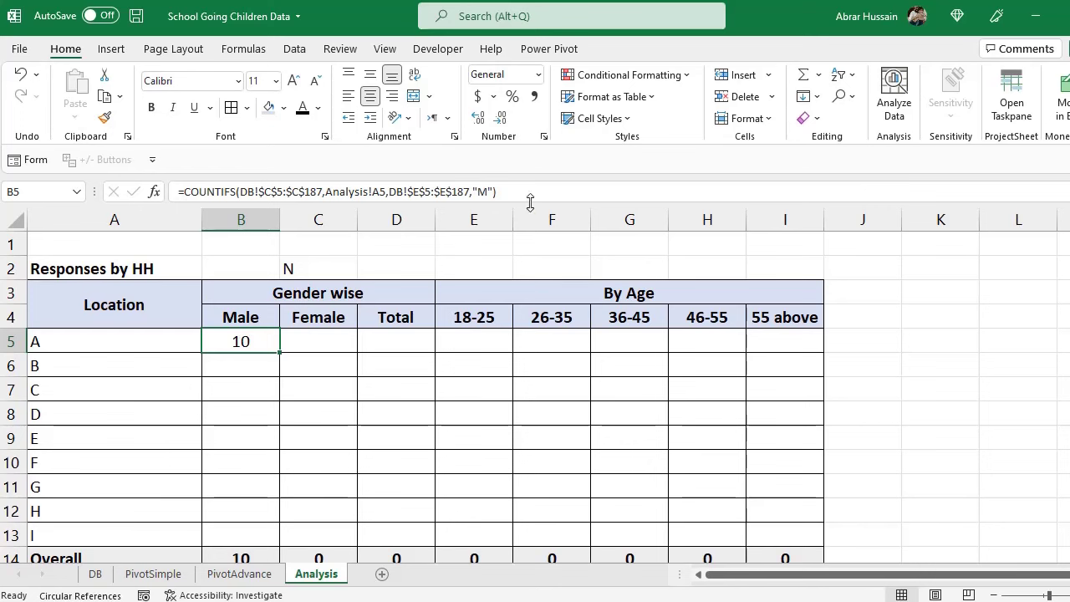
- Copy B5's COUNTIFS formula text into Female cell C5, which also shows 10
drag(550, 190, 155, 189)
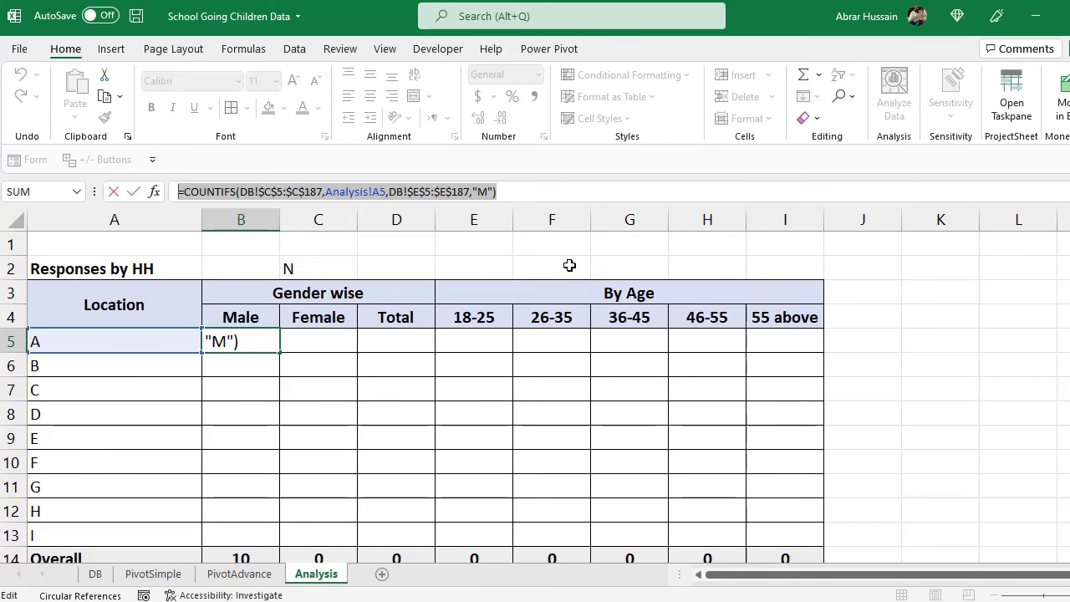
key(ctrl+c)
key(Escape)
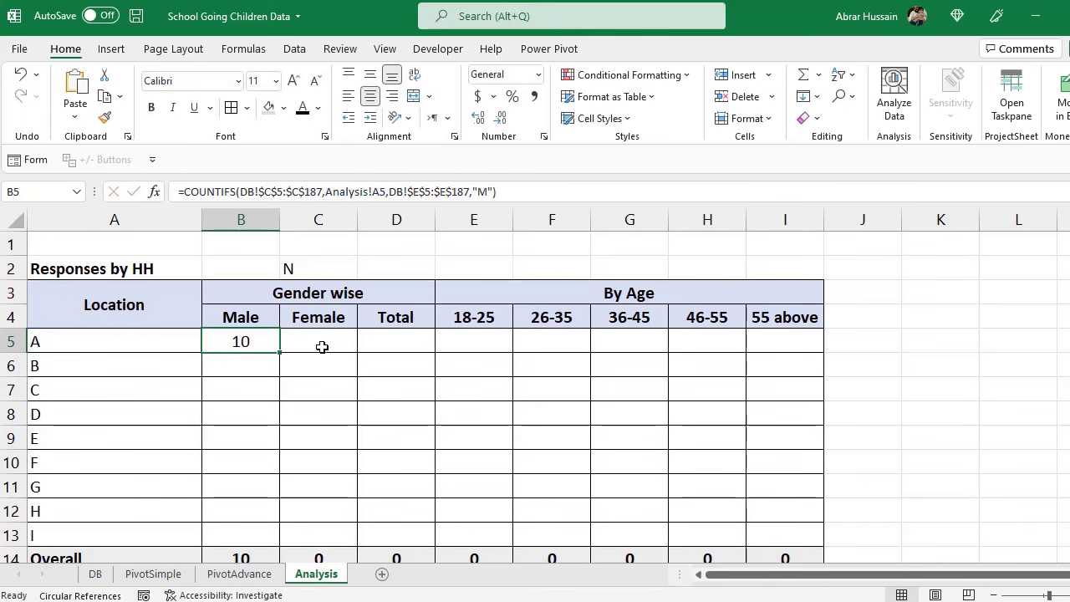
click(322, 345)
key(ctrl+v)
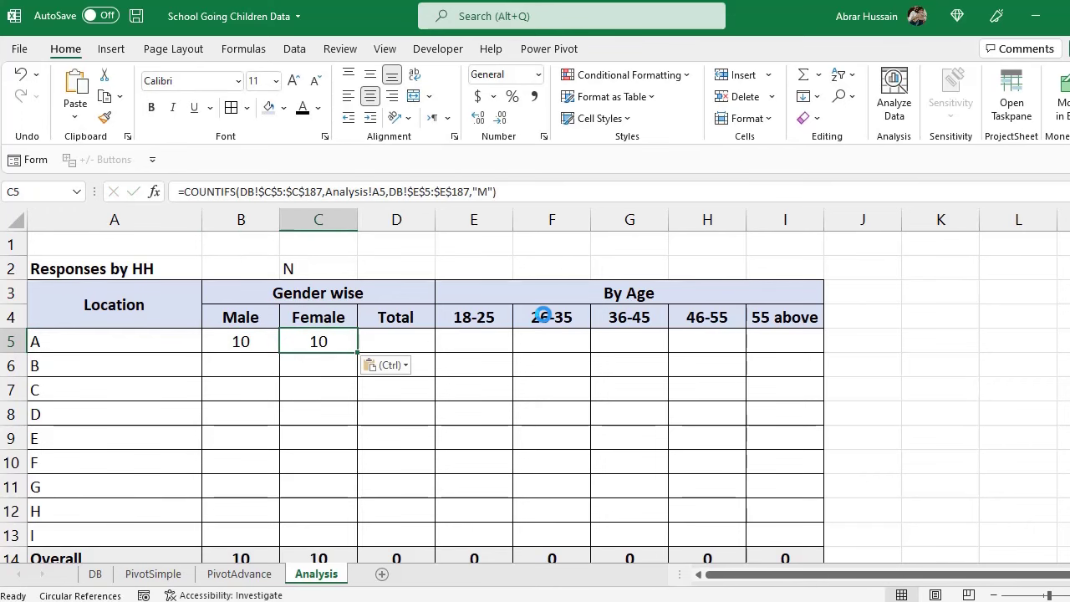
click(255, 342)
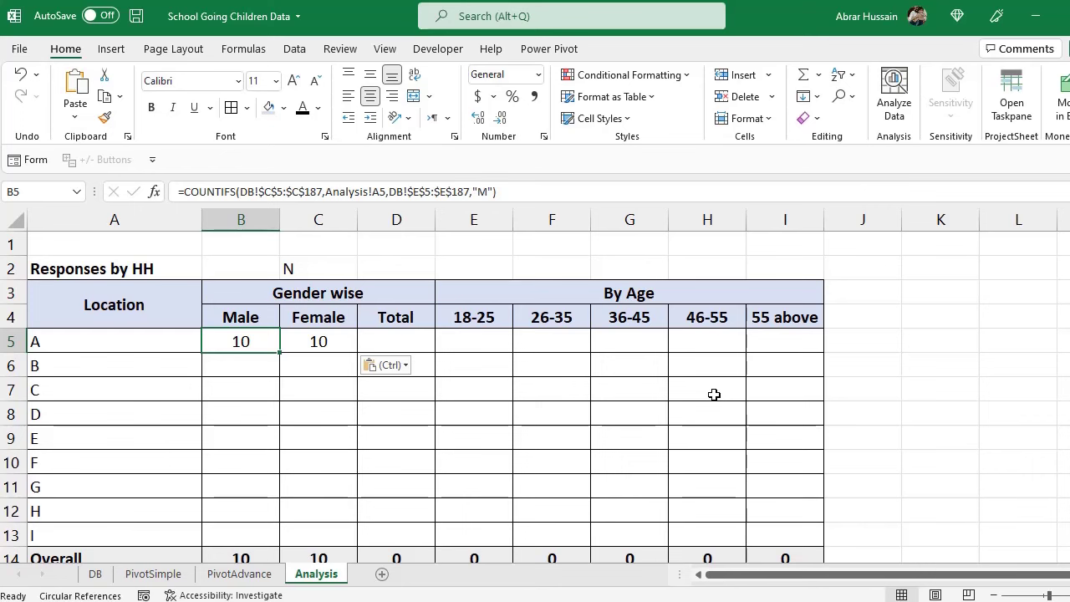
key(shift+Right)
key(ctrl+c)
key(Right)
key(Left)
key(F2)
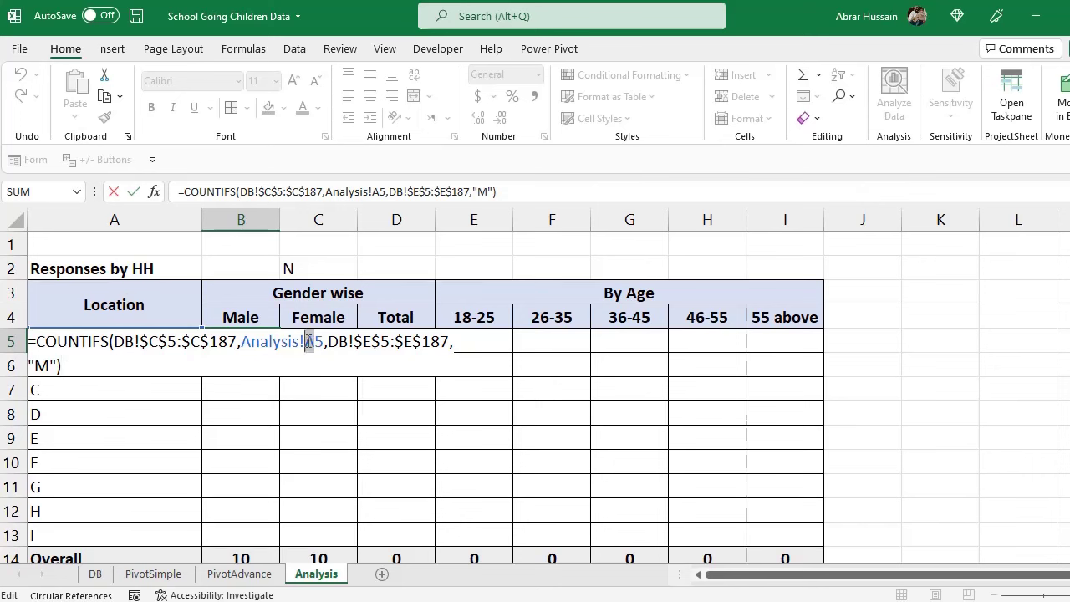
- Change C5's COUNTIFS gender criterion from "M" to "F" for location A's Female count
drag(308, 341, 323, 341)
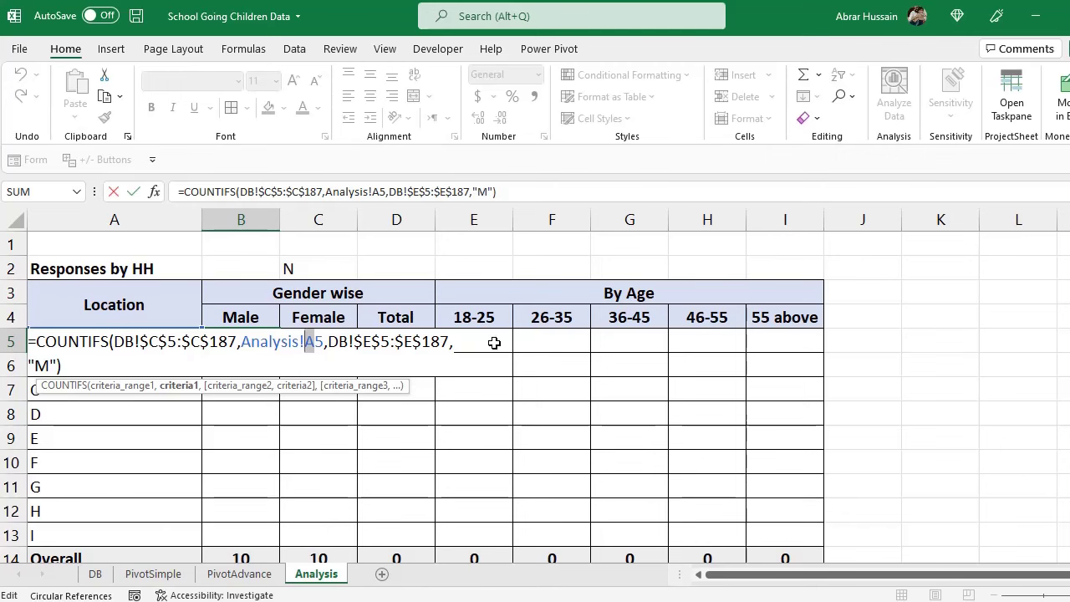
key(Escape)
drag(497, 191, 174, 192)
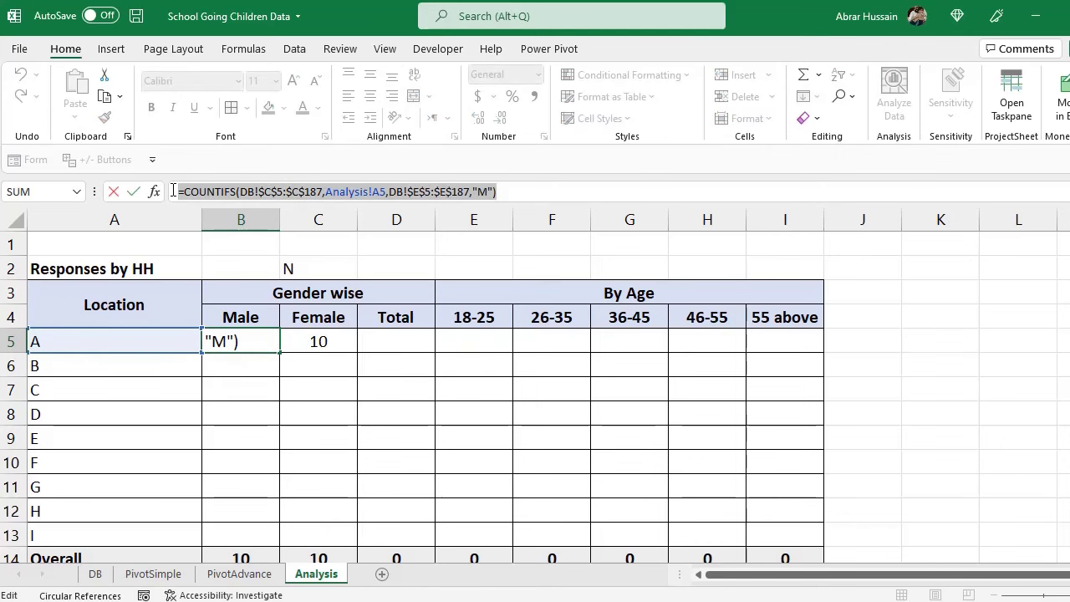
key(ctrl+c)
key(Escape)
double_click(306, 338)
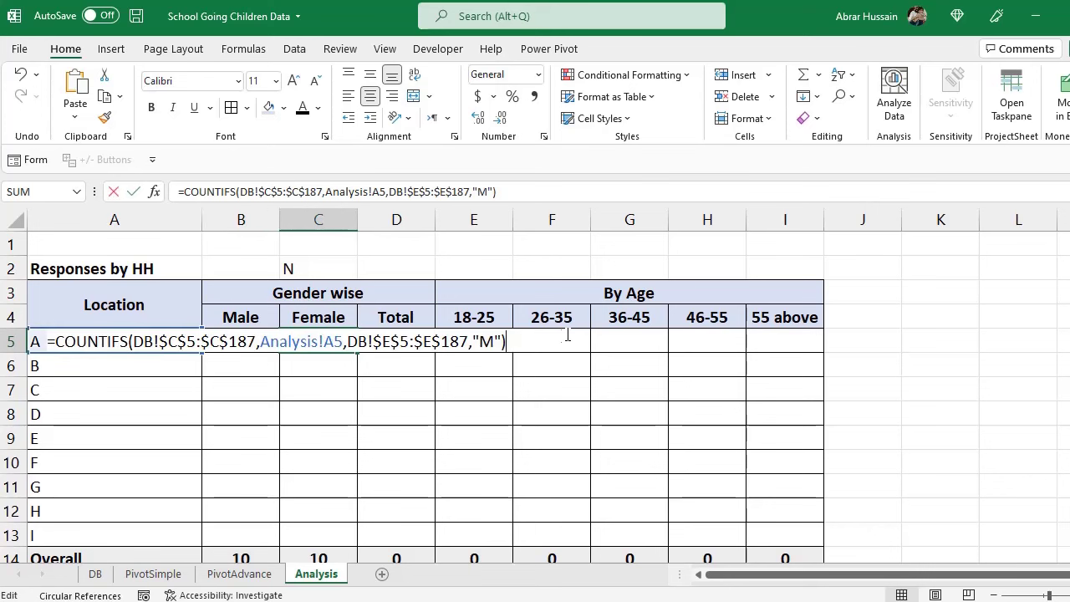
key(Escape)
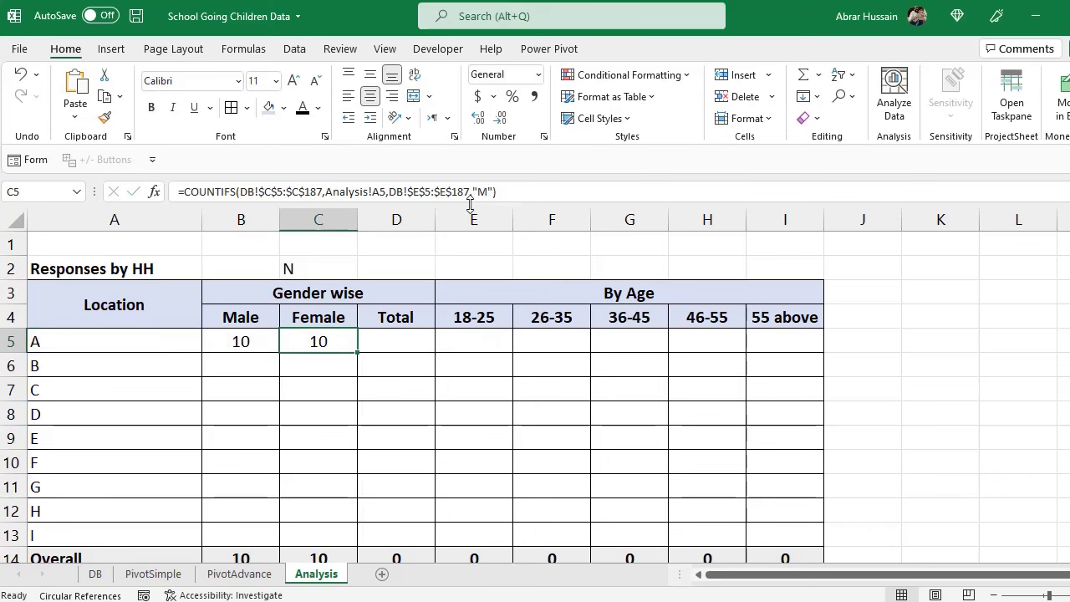
click(487, 192)
key(Escape)
click(494, 191)
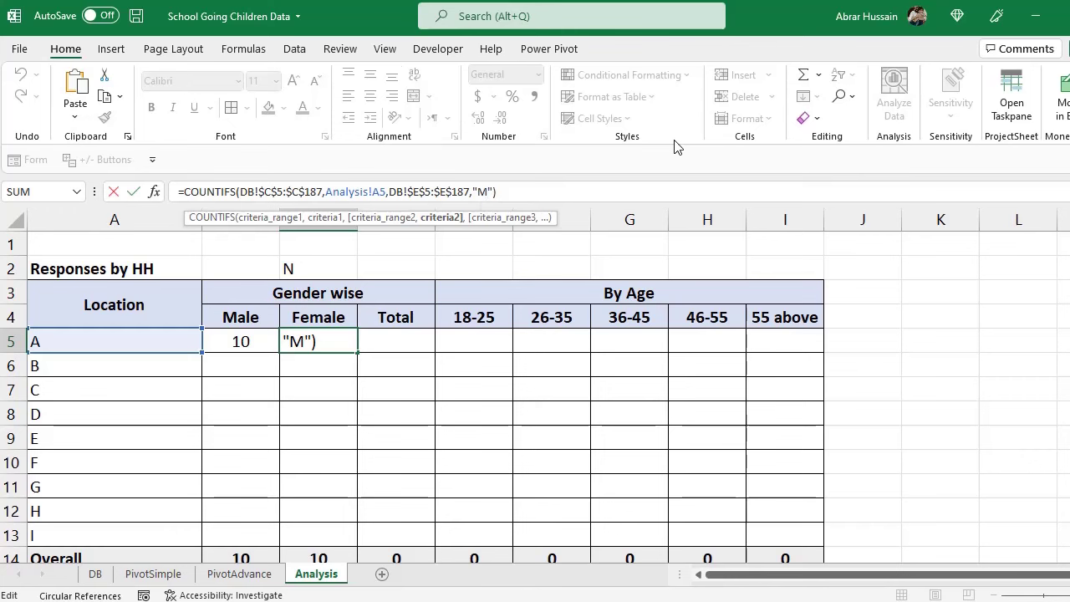
key(BackSpace)
key(ctrl+Return)
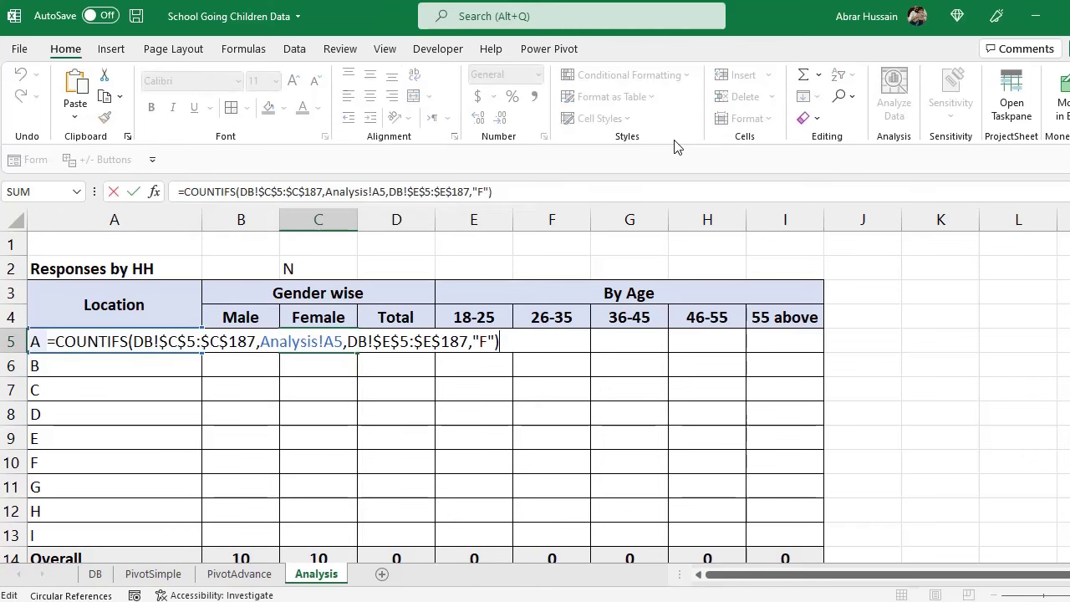
key(Right)
- Enter =B5+C5 in D5 as location A's Total, showing 20
text(=)
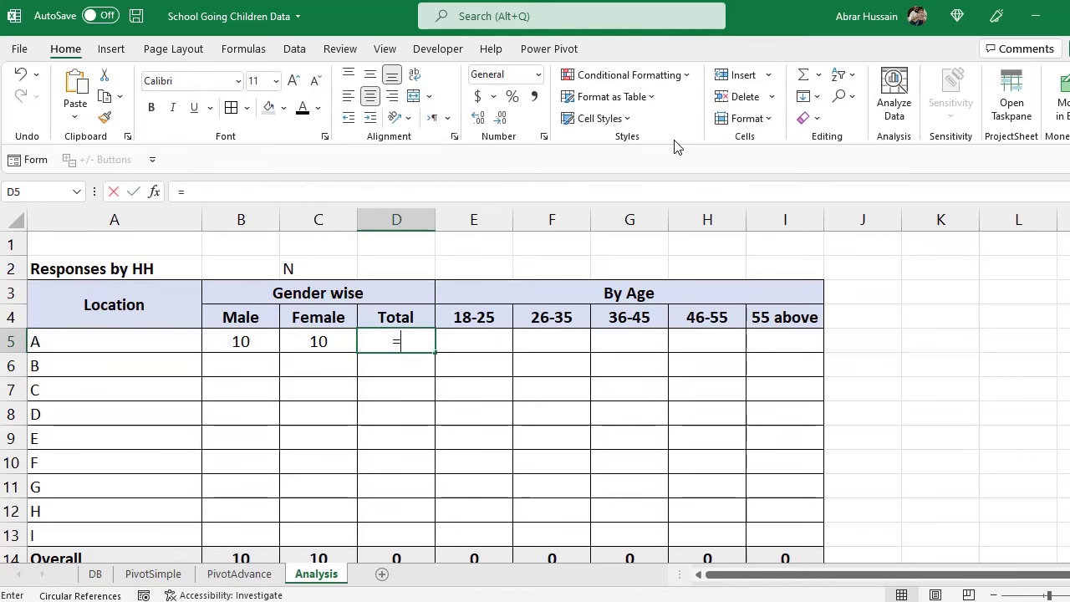
key(Left)
key(Left)
text(+)
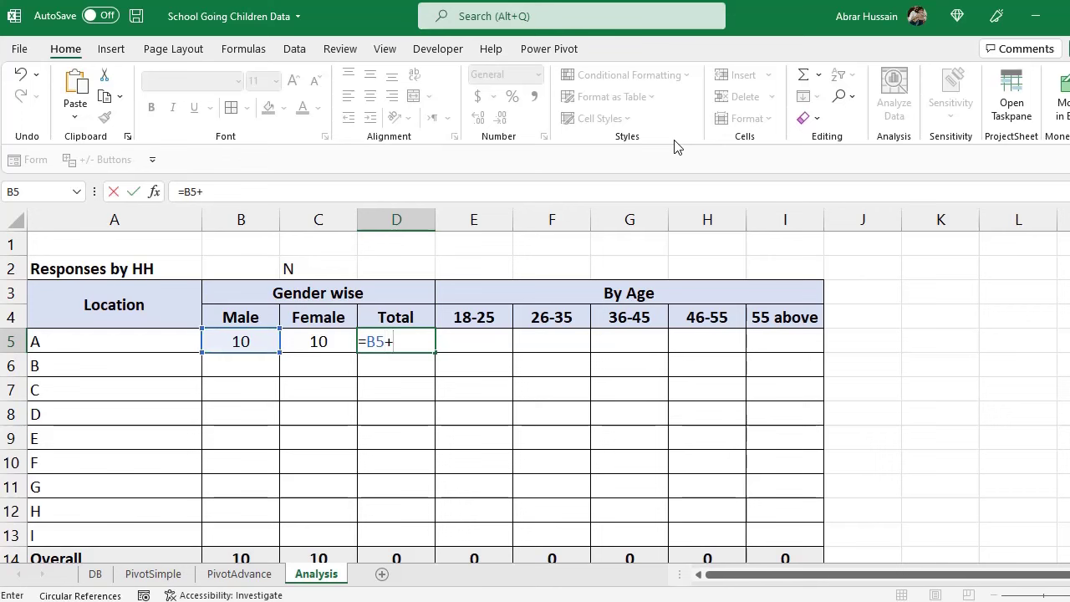
key(Left)
key(Return)
- Copy B5:D5's count formulas down to locations B through I in rows 6–13
key(Up)
key(Left)
key(Left)
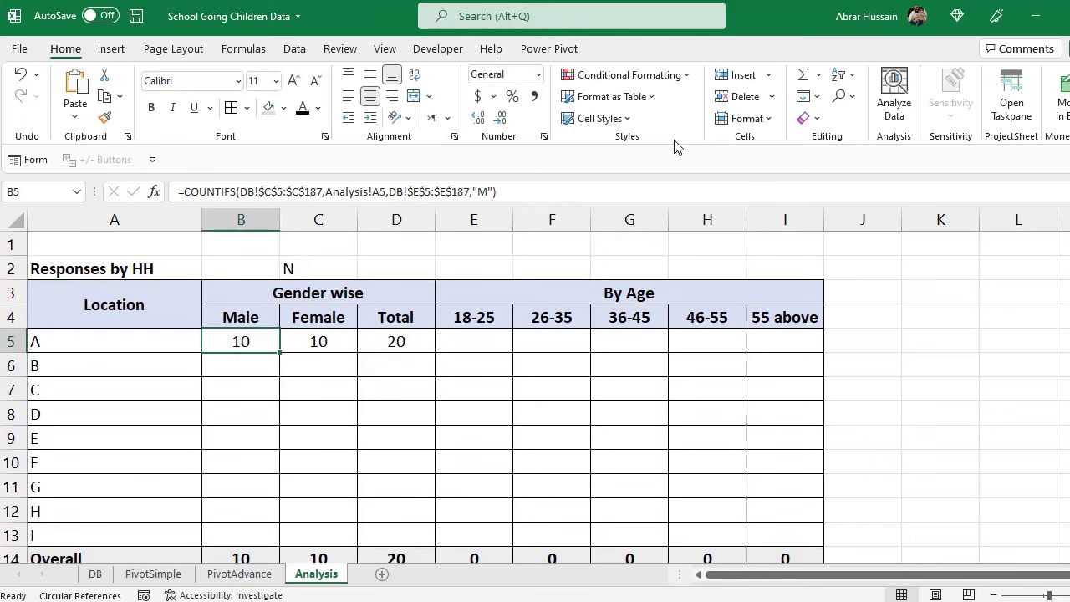
key(shift+Right)
key(shift+Right)
key(ctrl+c)
key(Down)
key(ctrl+v)
key(Down)
key(ctrl+v)
key(Down)
key(ctrl+v)
key(Down)
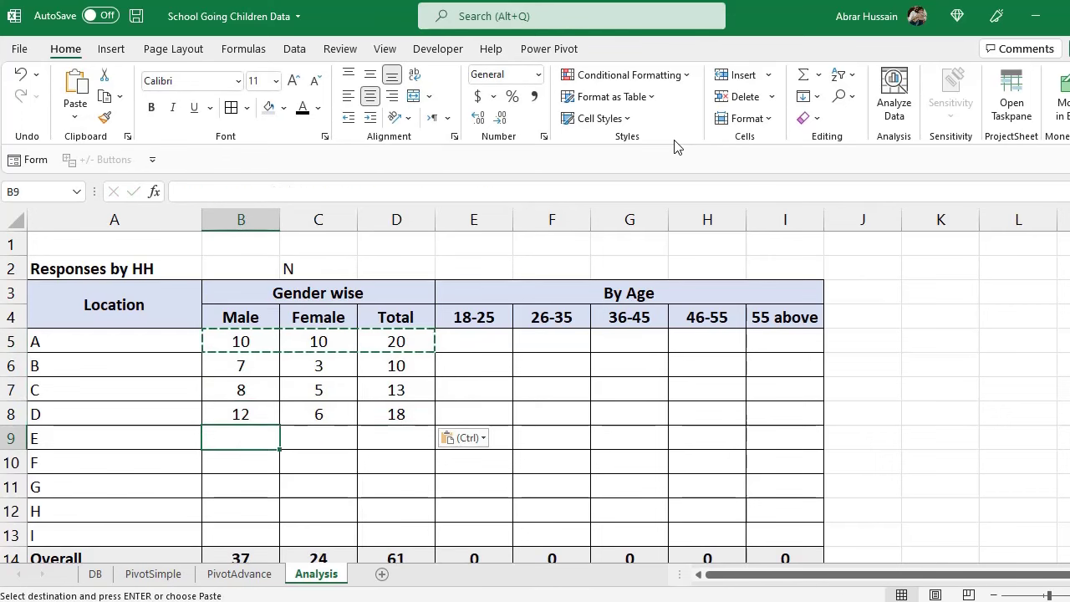
key(ctrl+v)
key(Down)
key(ctrl+v)
key(Down)
key(ctrl+v)
key(Down)
key(ctrl+v)
key(Down)
text(v)
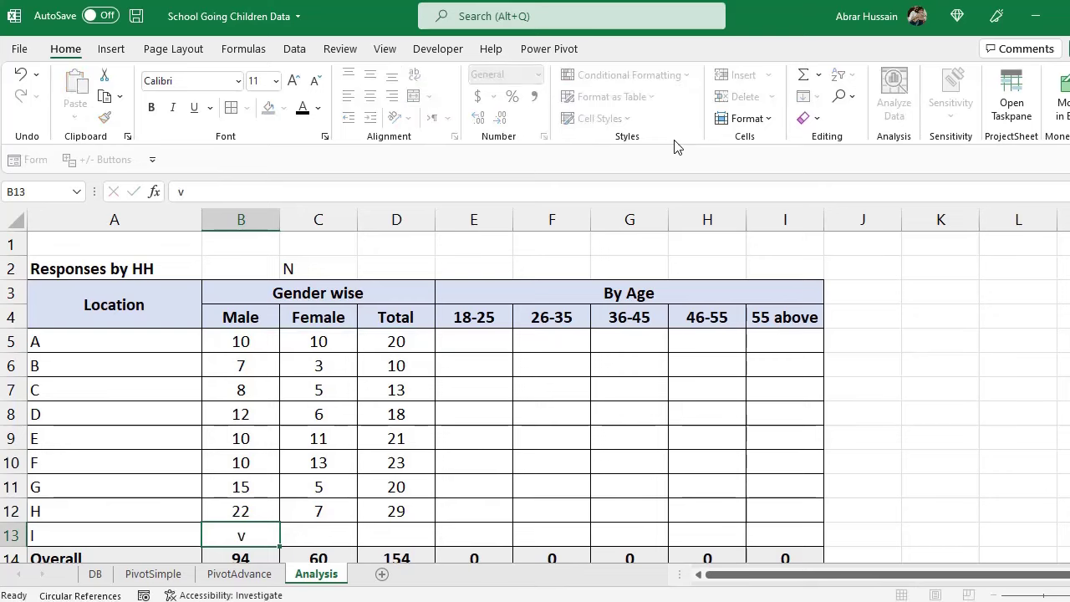
key(Return)
key(Up)
key(Up)
key(shift+Right)
key(shift+Right)
key(ctrl+c)
key(Down)
key(ctrl+v)
key(Down)
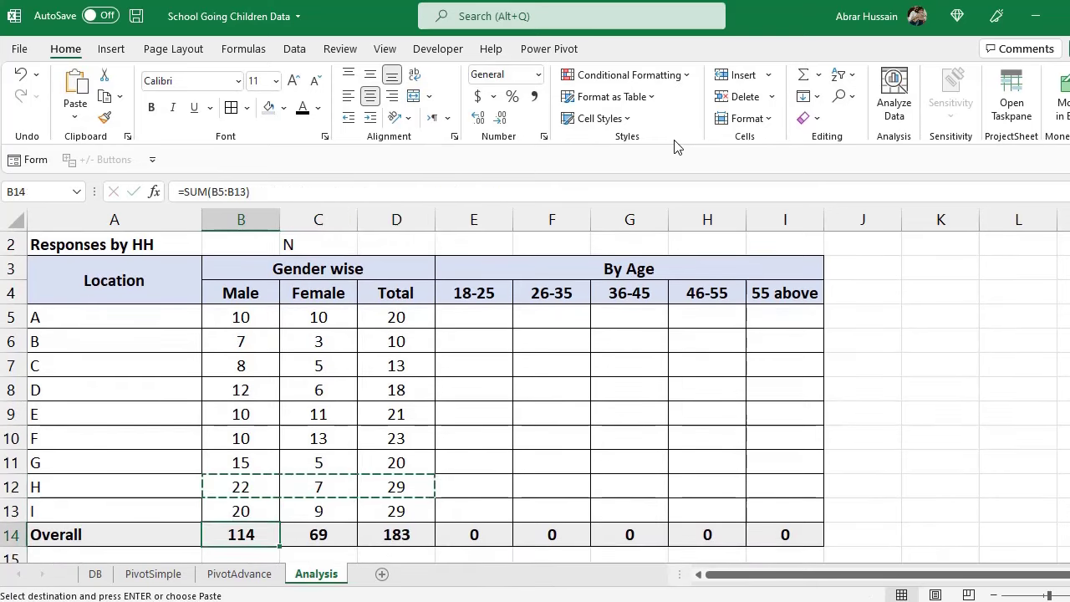
- Check the row 14 SUM formulas giving Overall totals 114, 69 and 183
key(Right)
key(Right)
key(F2)
key(Escape)
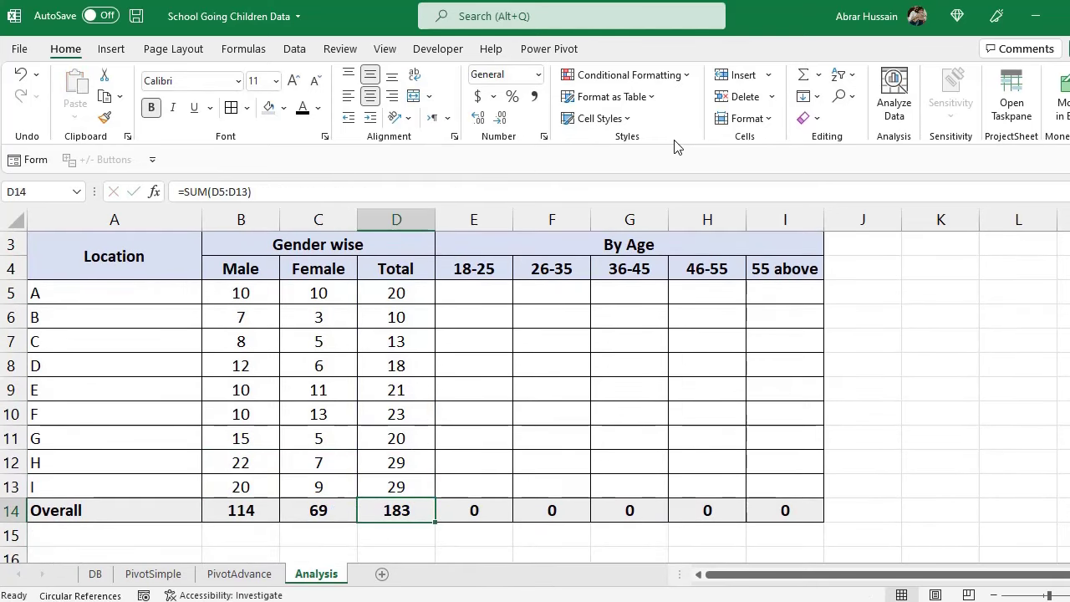
key(Left)
key(F2)
key(Escape)
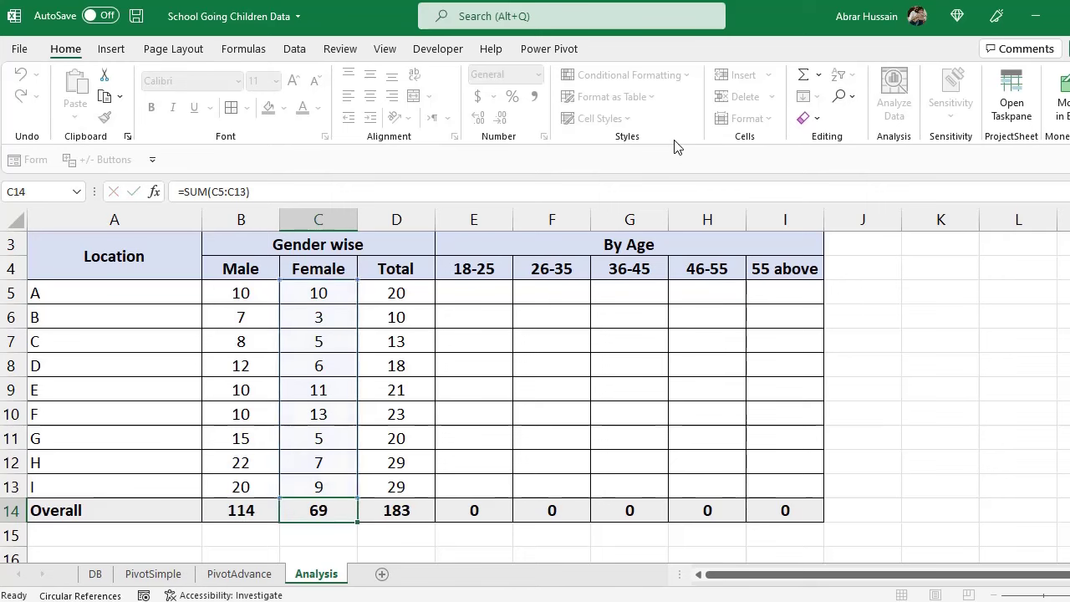
key(F2)
key(Escape)
key(Left)
key(F2)
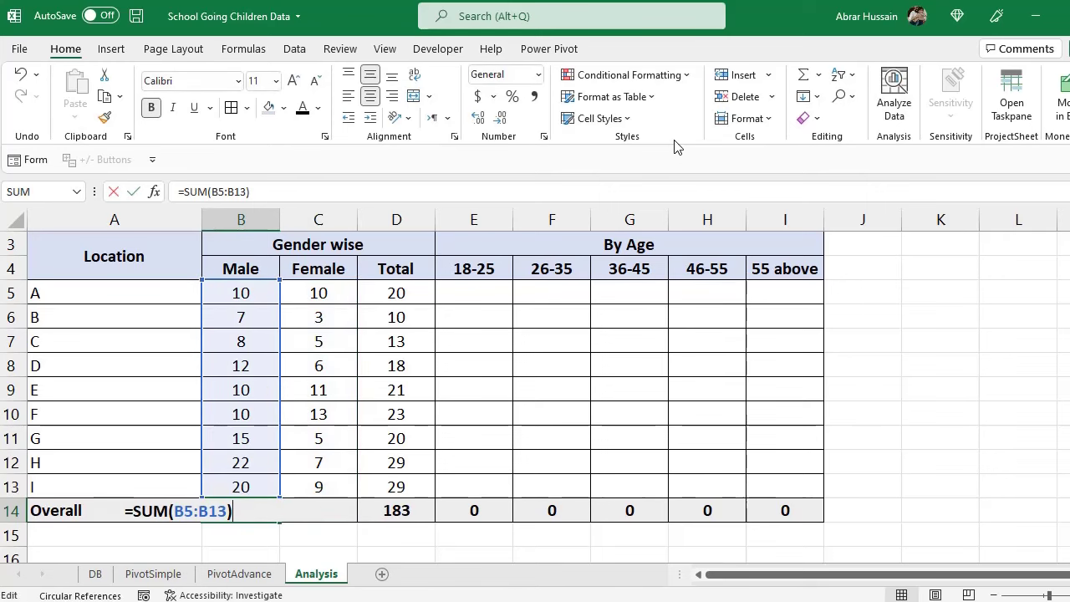
key(Escape)
- Enter share formulas =B14/D14 in B15 and =C14/D14 in C15
scroll(346, 354, down, 2)
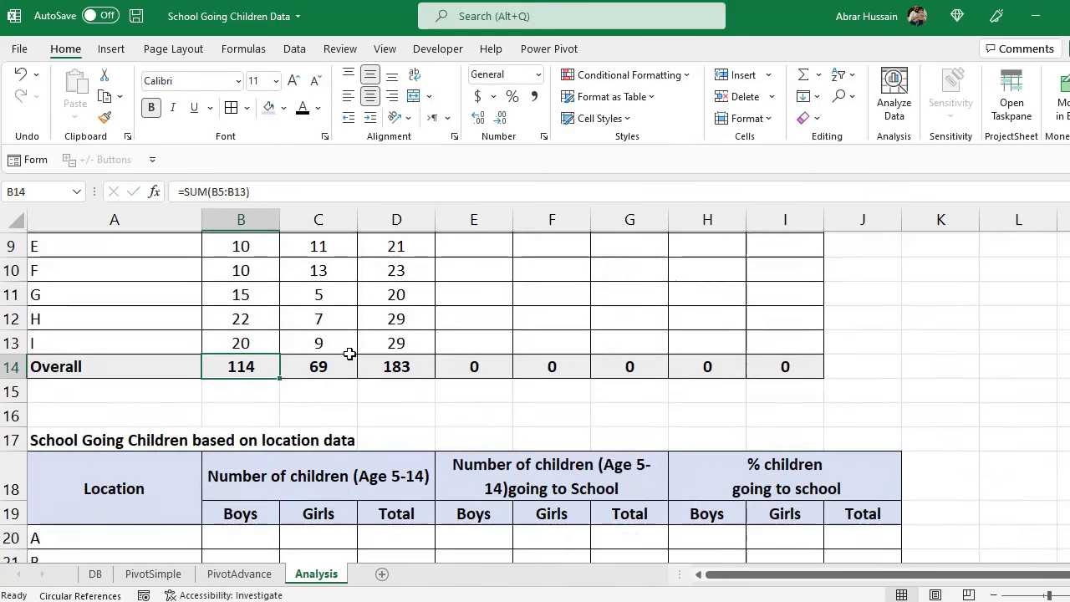
scroll(287, 388, up, 2)
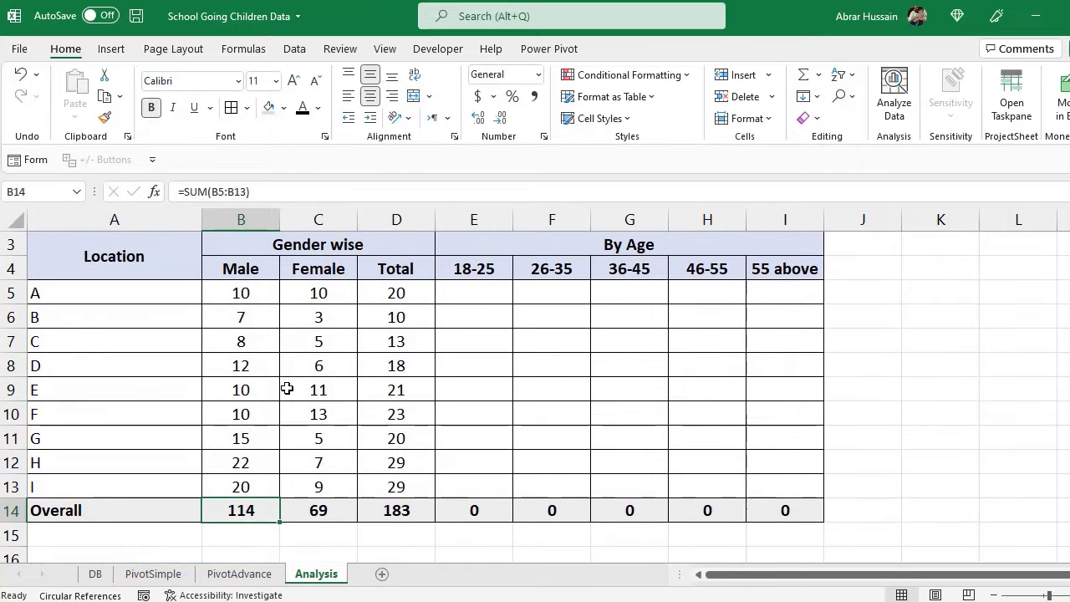
scroll(282, 388, down, 2)
click(270, 392)
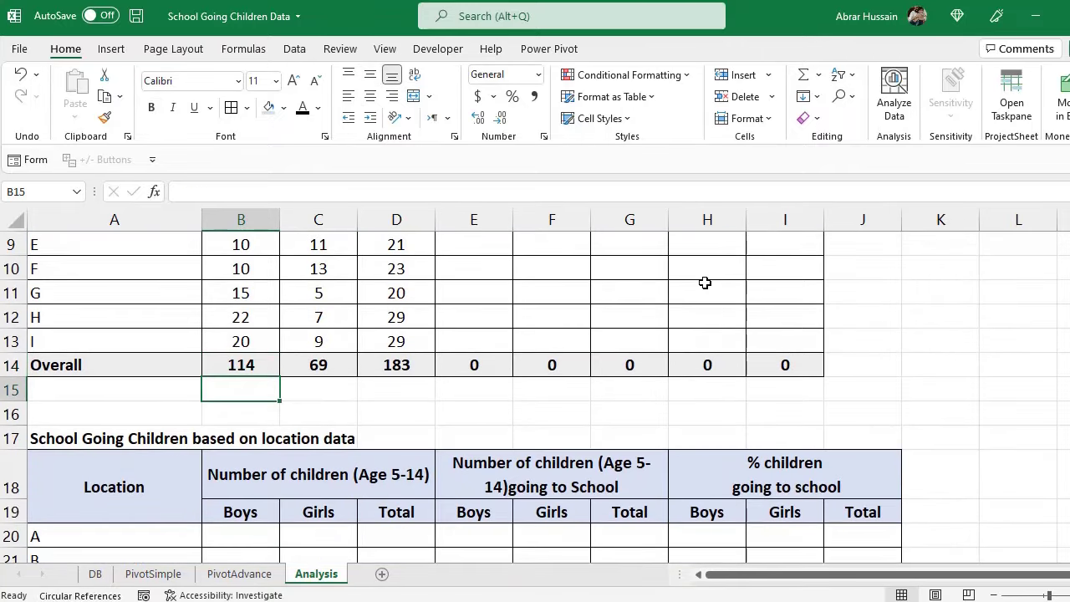
text(=)
key(Up)
text(/)
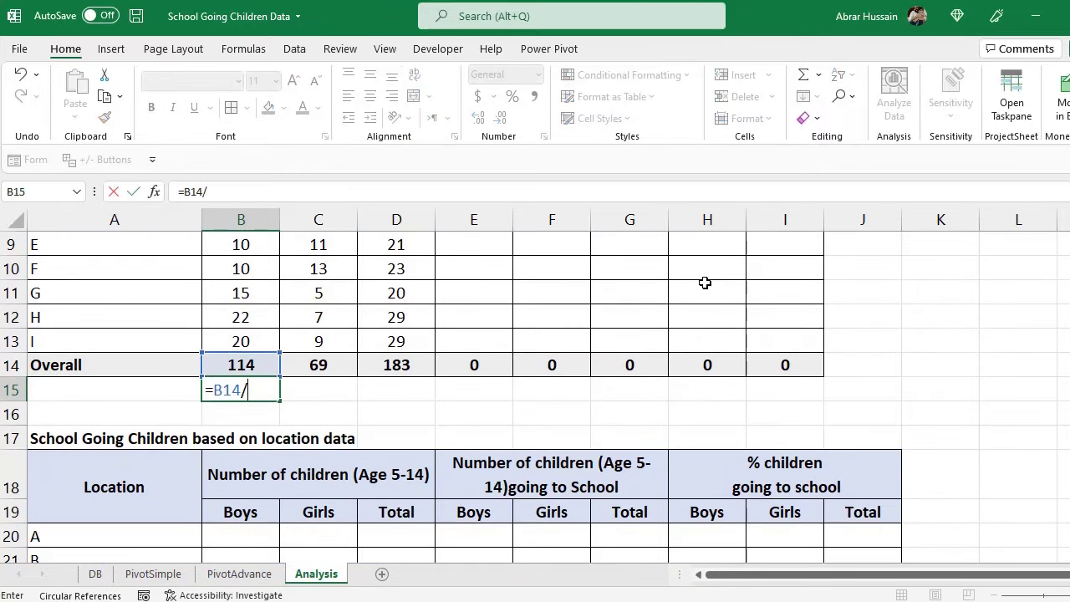
key(Up)
key(Right)
key(Right)
key(Return)
key(Up)
key(Right)
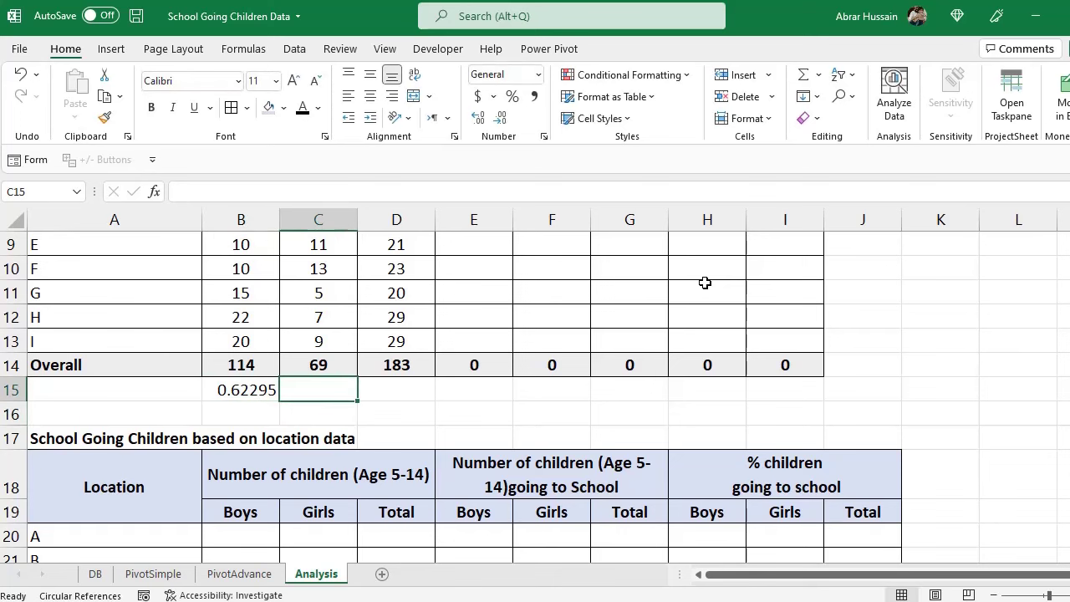
text(=)
key(Up)
text(/)
key(Up)
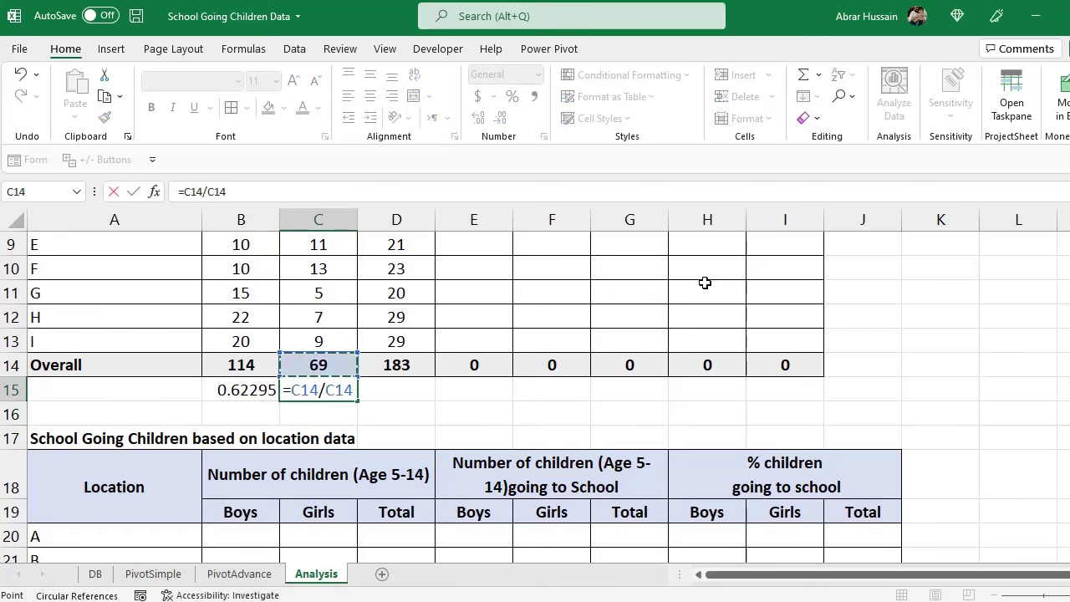
key(Right)
key(ctrl+Return)
- Format B15:C15 as centred percentages, showing 62% and 38%
key(shift+Left)
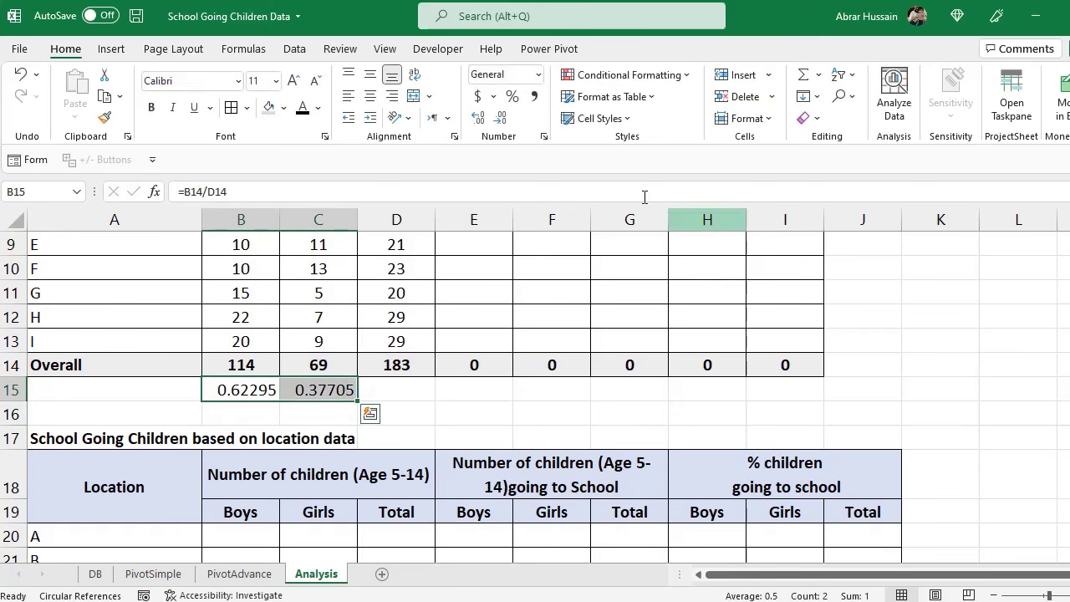
click(512, 96)
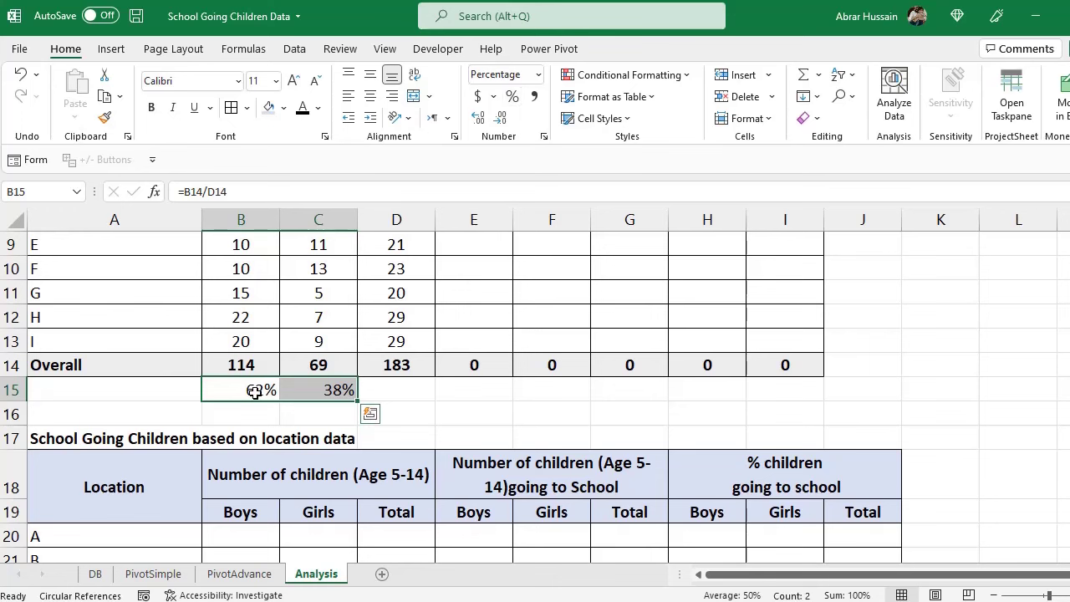
drag(255, 389, 333, 388)
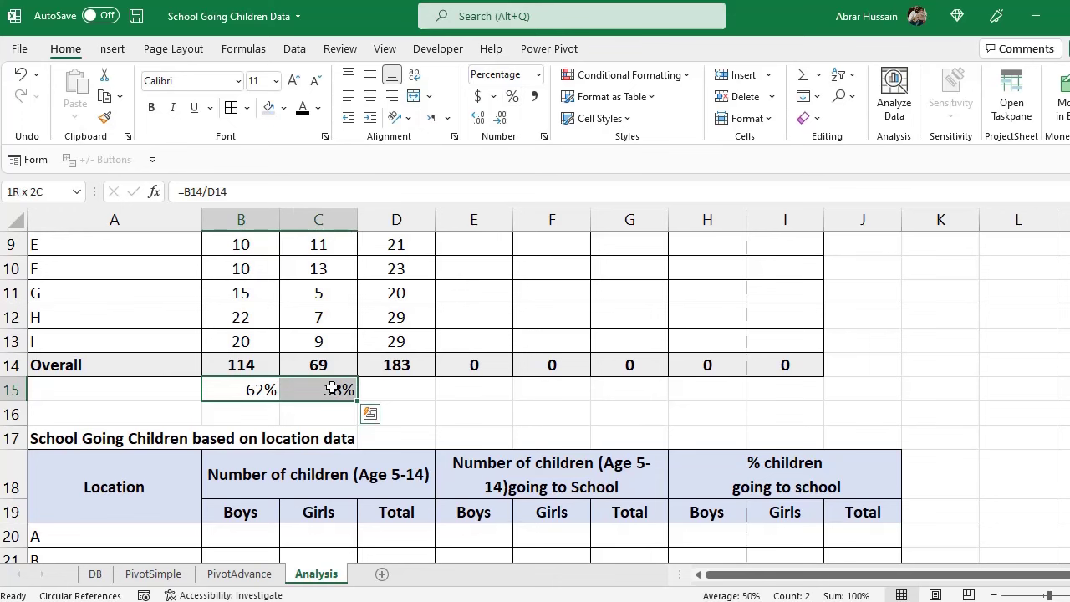
click(371, 96)
scroll(461, 358, up, 3)
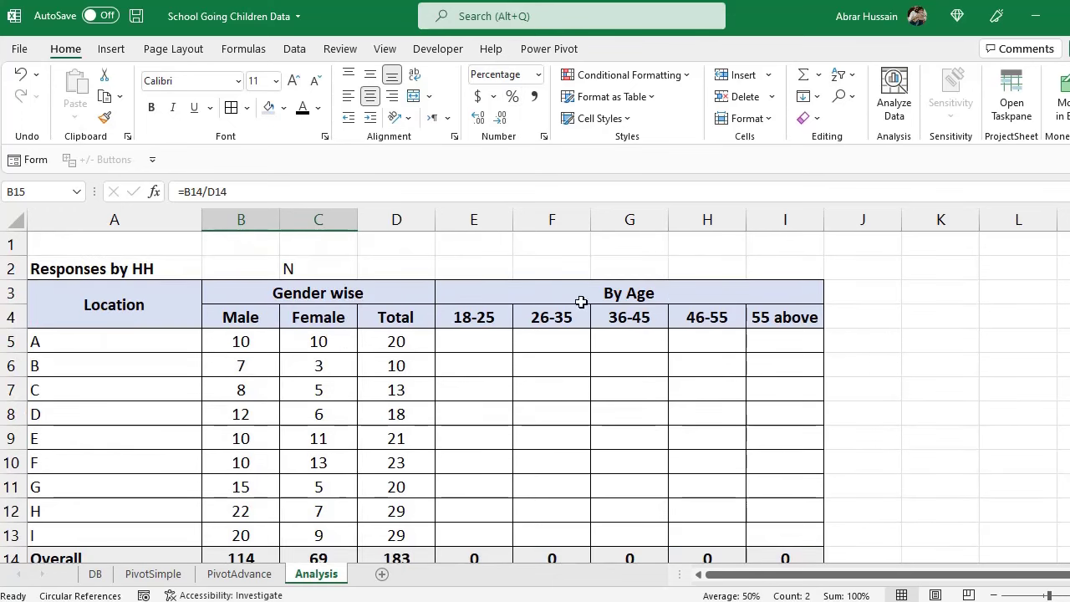
- Review the Responses table's Location column and By Age band headers, 18-25 through 55 above
drag(84, 320, 608, 446)
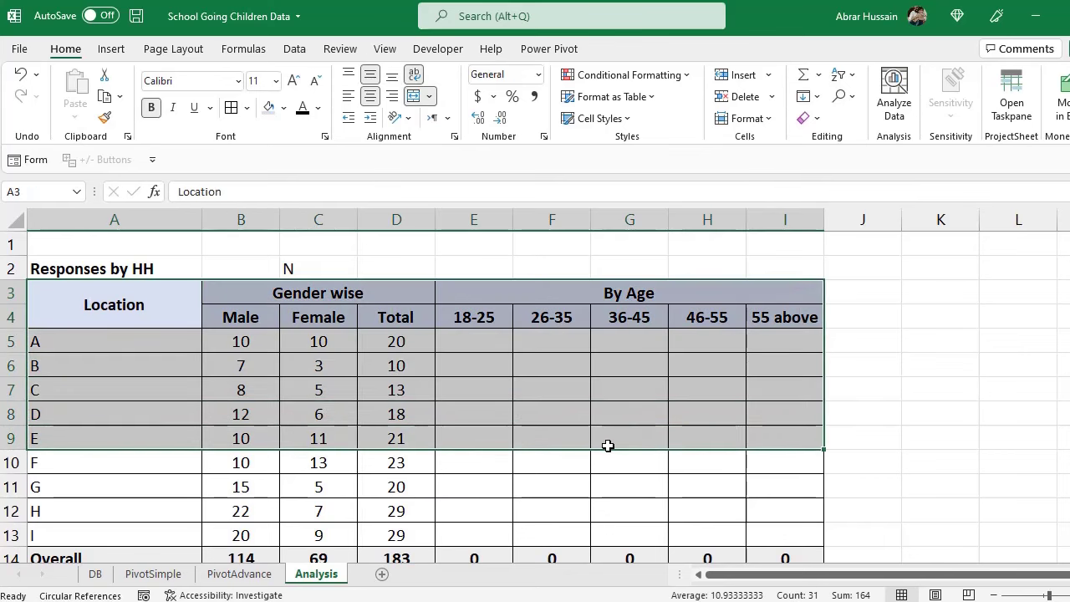
drag(143, 306, 179, 413)
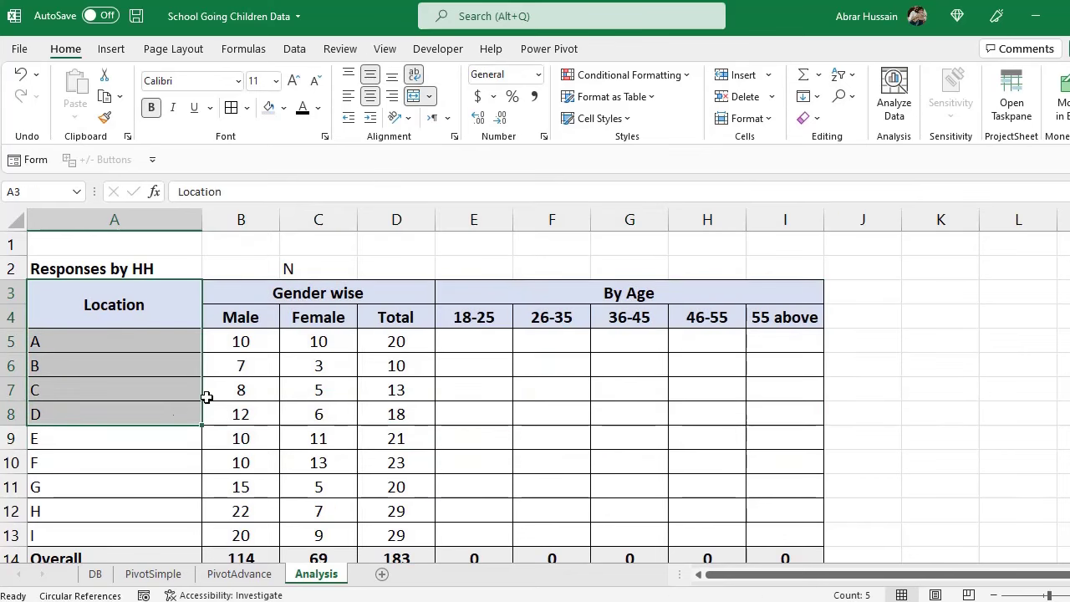
click(576, 293)
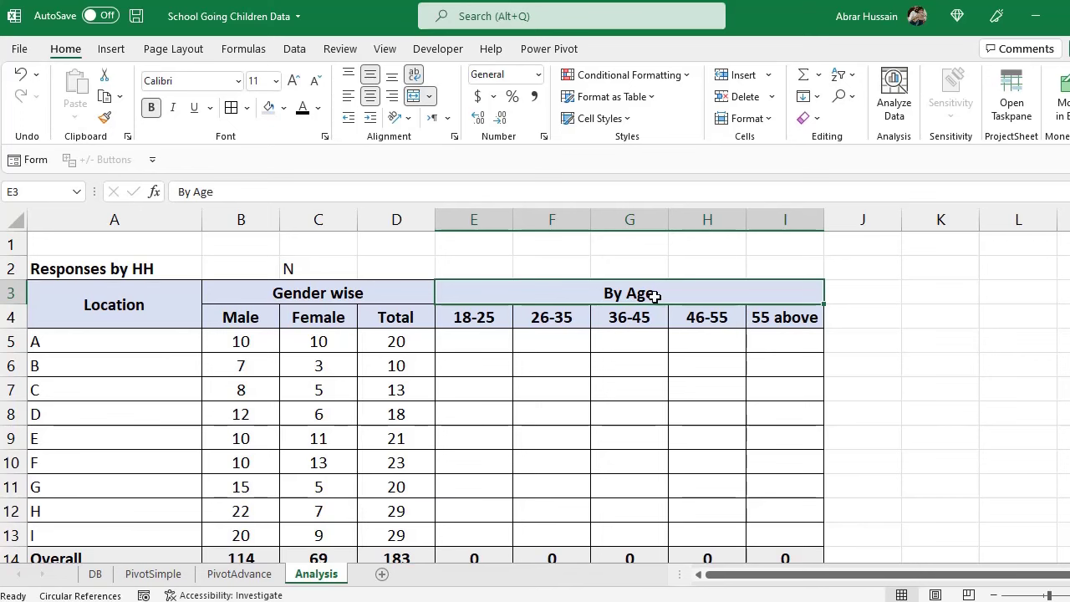
click(496, 318)
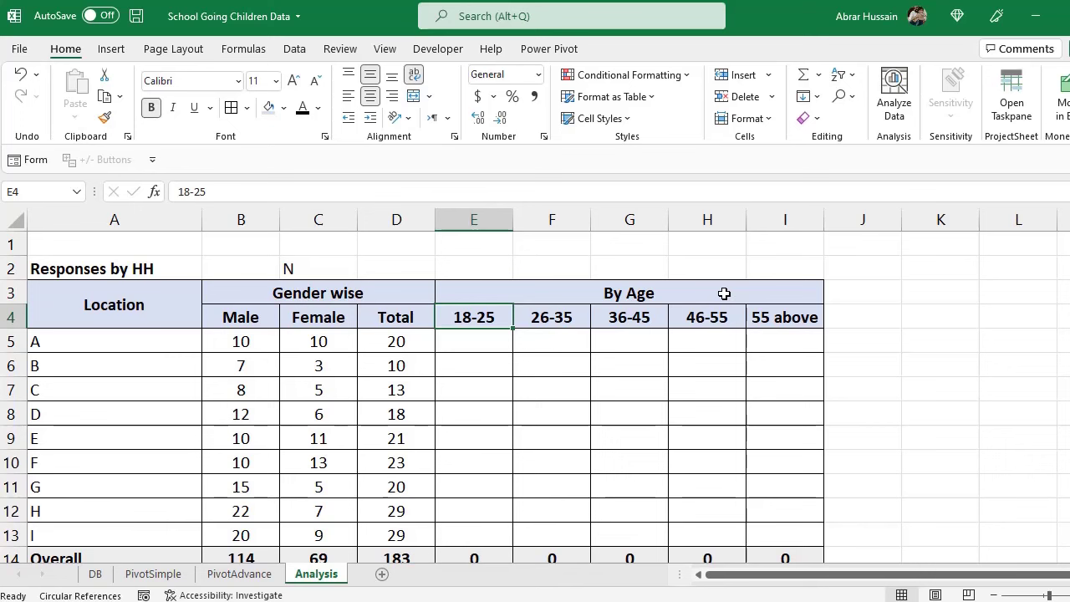
drag(704, 319, 781, 365)
click(715, 311)
drag(716, 310, 786, 395)
click(556, 322)
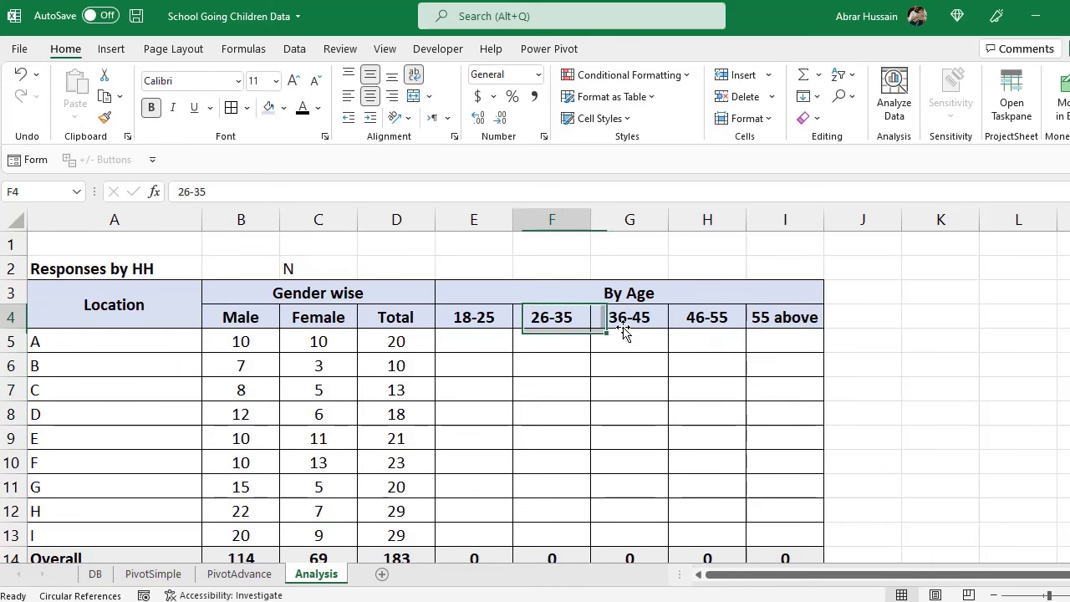
click(626, 326)
click(778, 316)
click(717, 317)
click(612, 316)
click(531, 318)
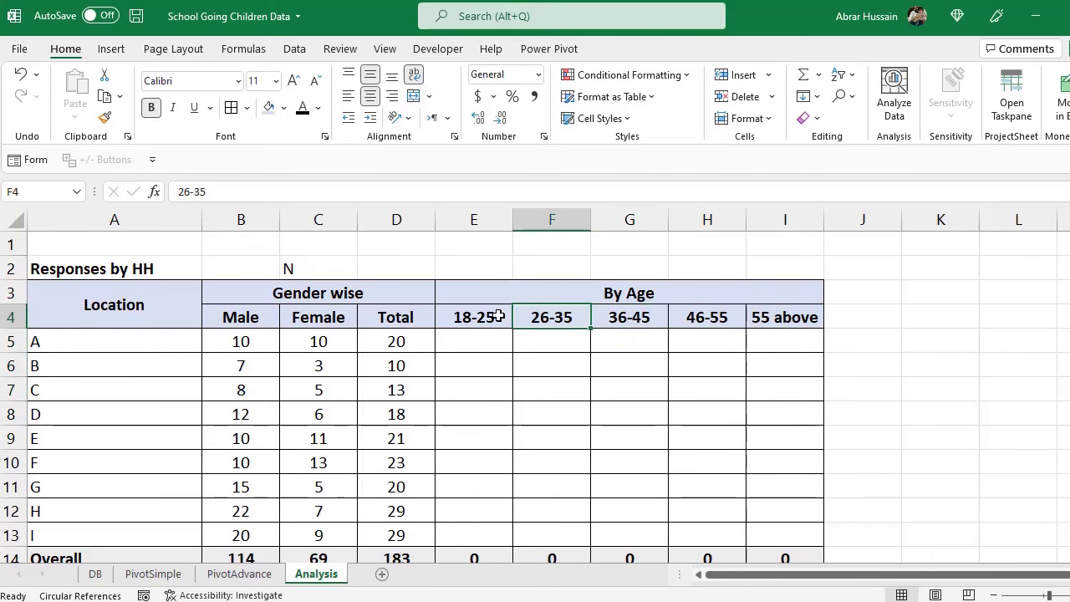
- Copy the Male COUNTIFS formula text from B5 and paste it into E5, showing 10
click(470, 341)
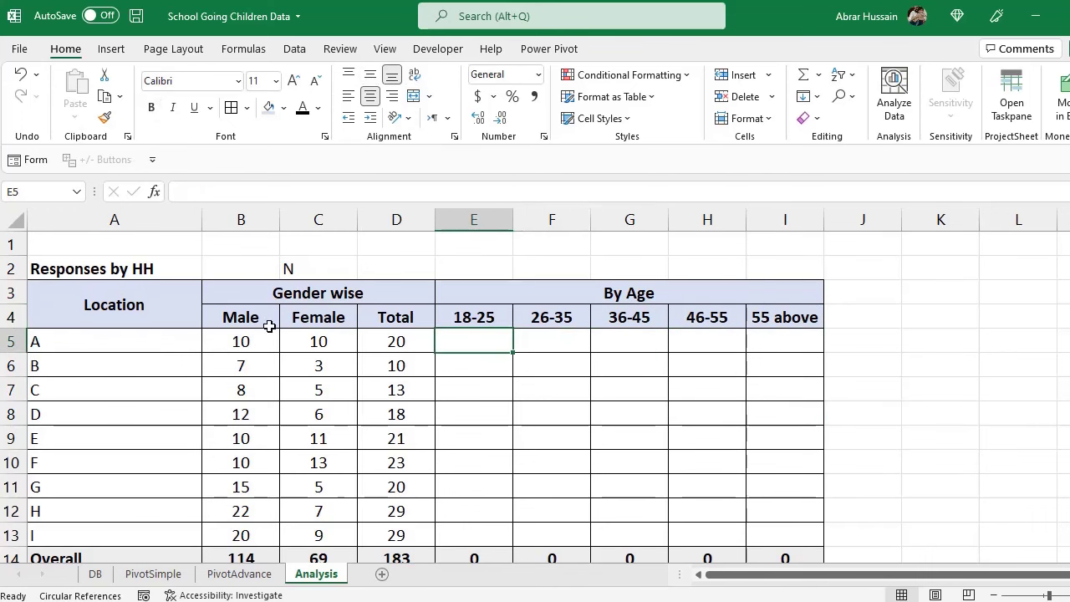
click(241, 340)
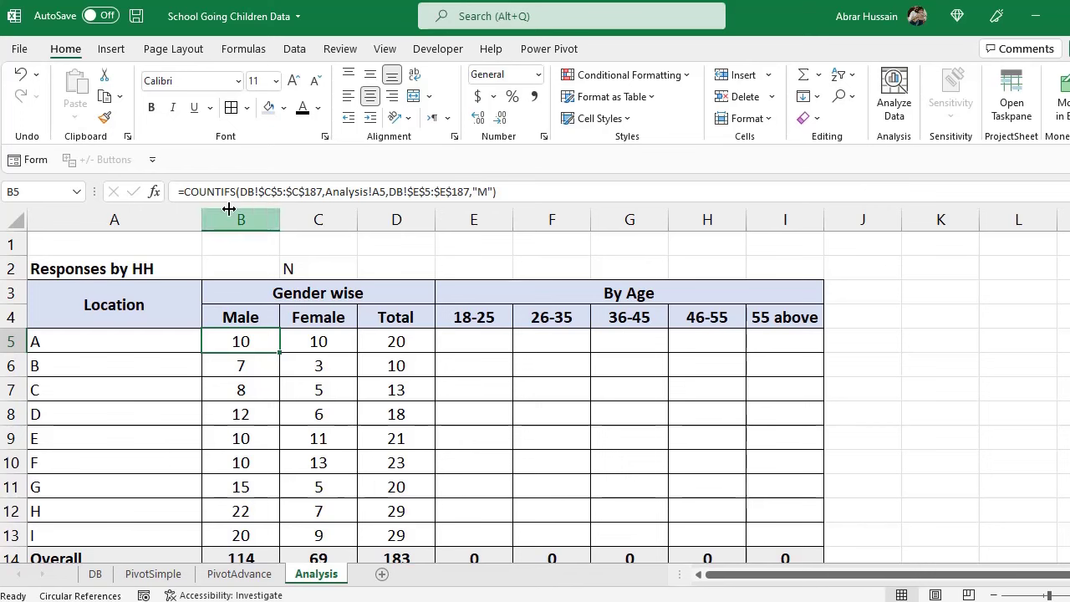
drag(240, 192, 145, 190)
click(539, 191)
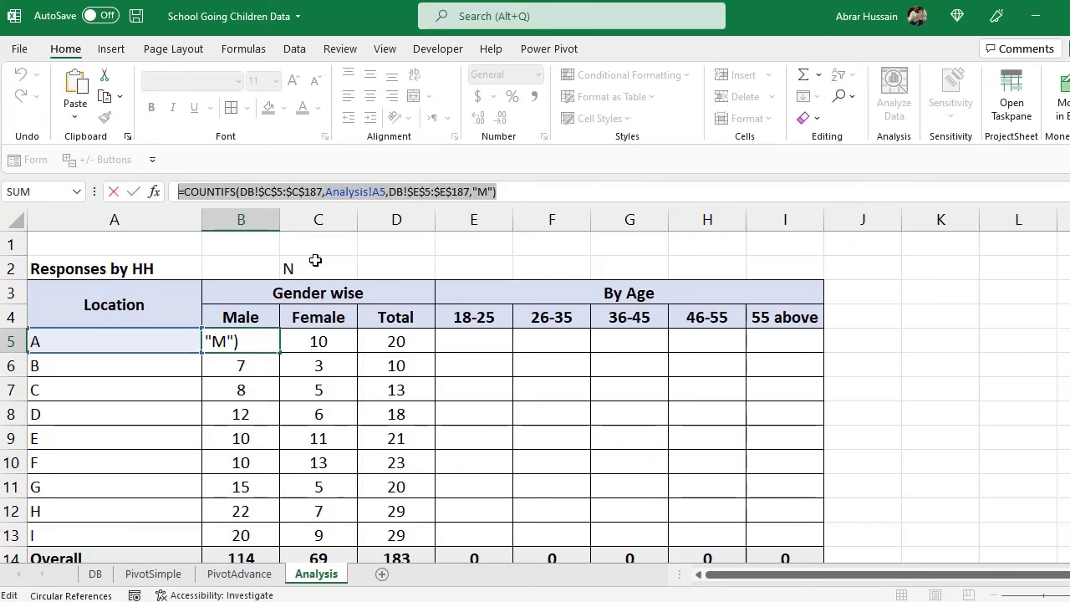
drag(176, 191, 711, 182)
key(ctrl+c)
key(Escape)
click(495, 345)
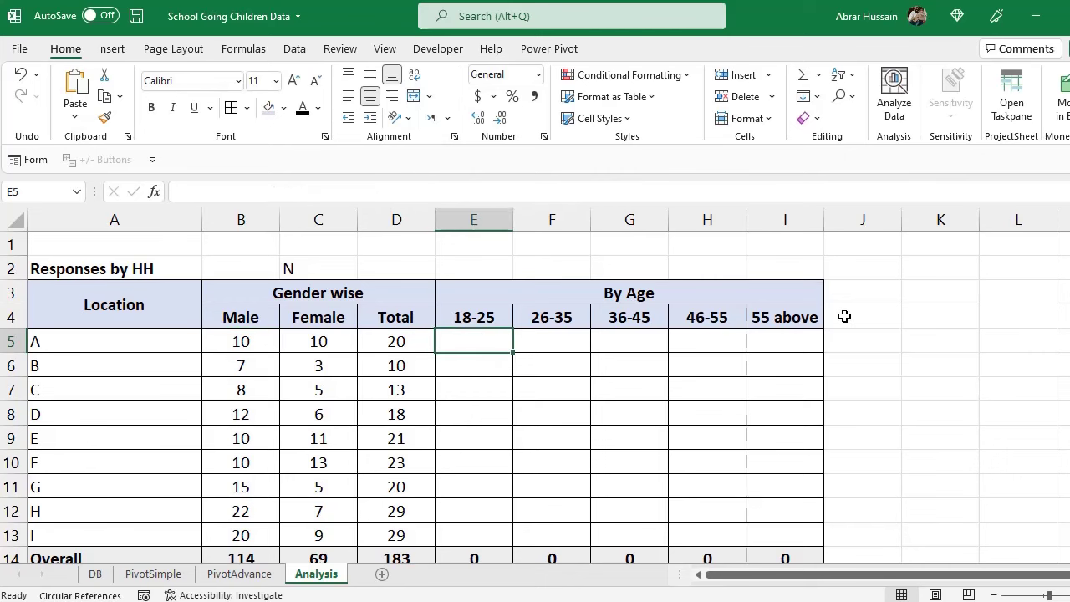
key(ctrl+v)
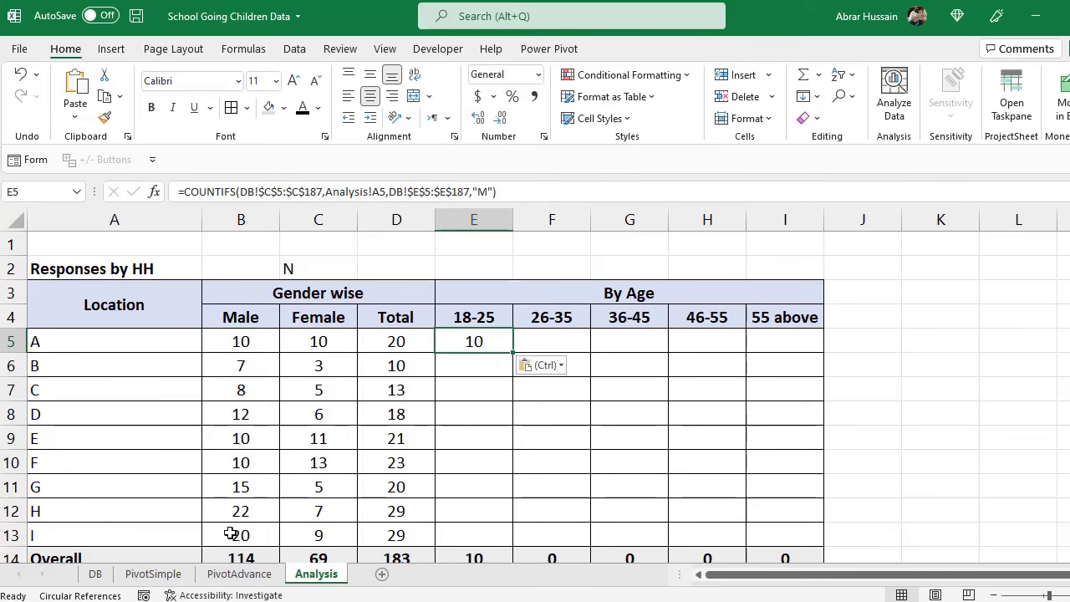
click(94, 574)
scroll(226, 385, up, 7)
scroll(215, 377, up, 7)
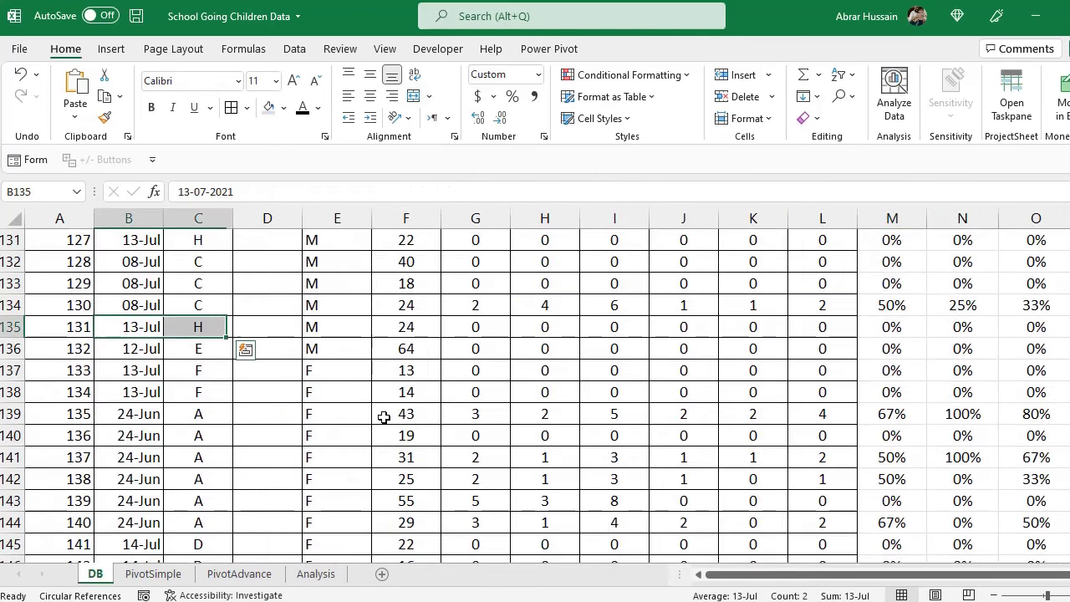
key(ctrl+Up)
key(Down)
key(Left)
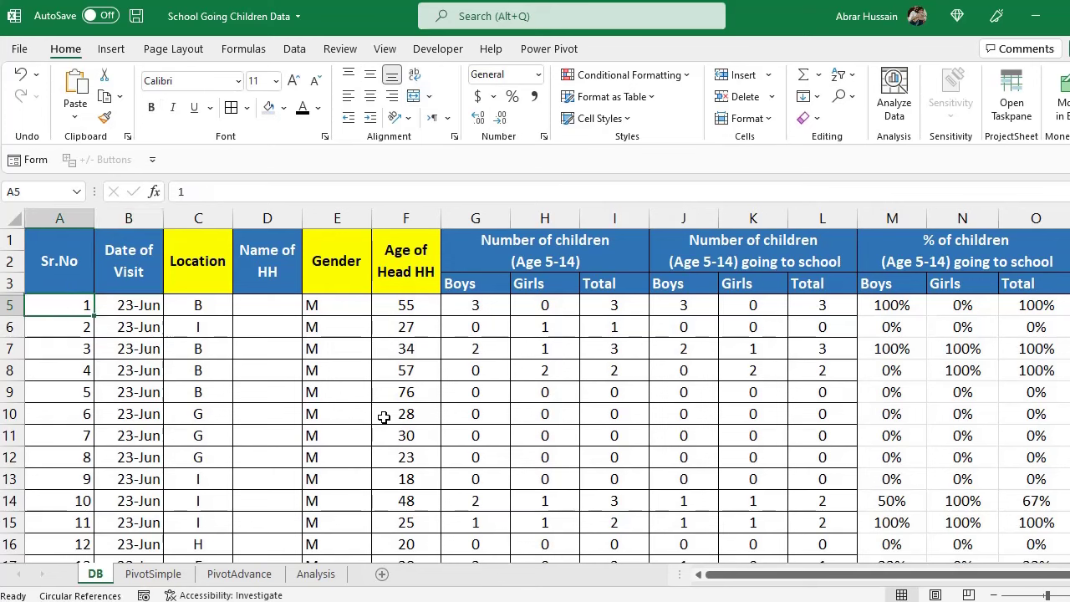
key(Up)
key(Right)
key(Right)
key(Right)
key(Right)
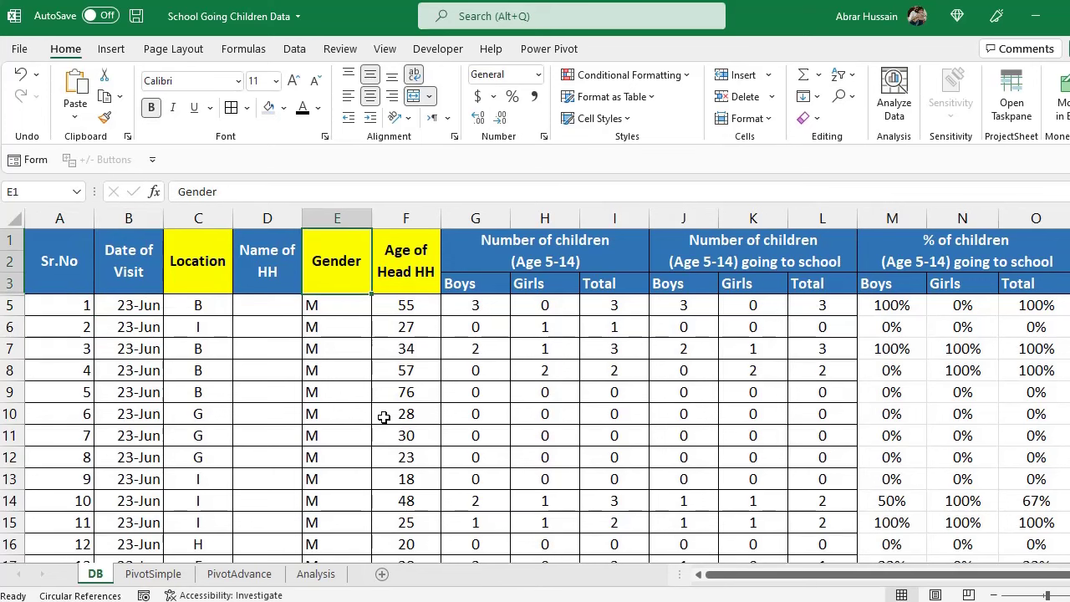
key(Right)
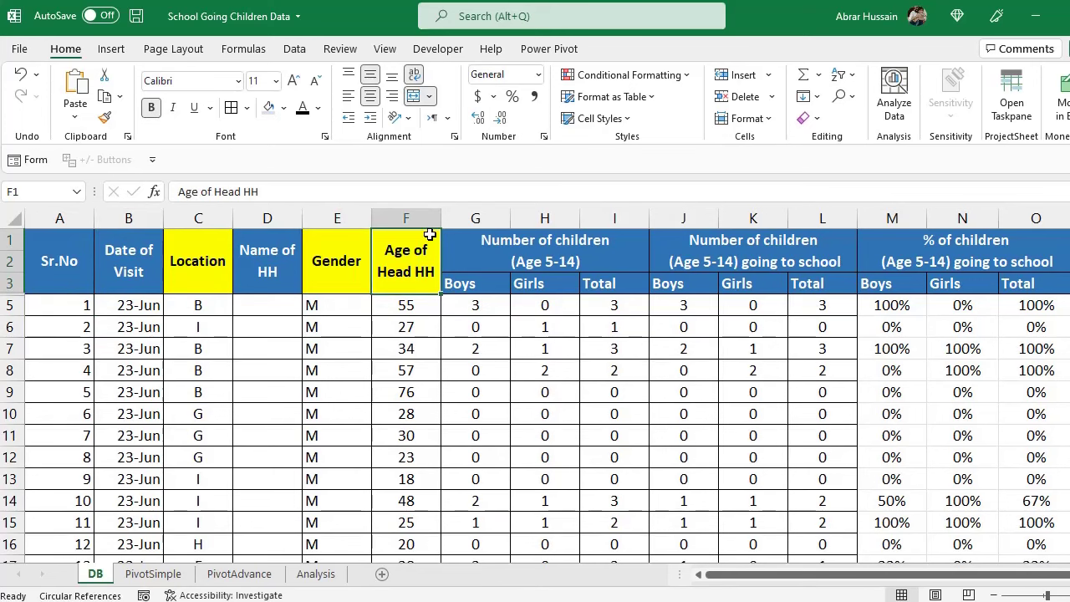
click(410, 210)
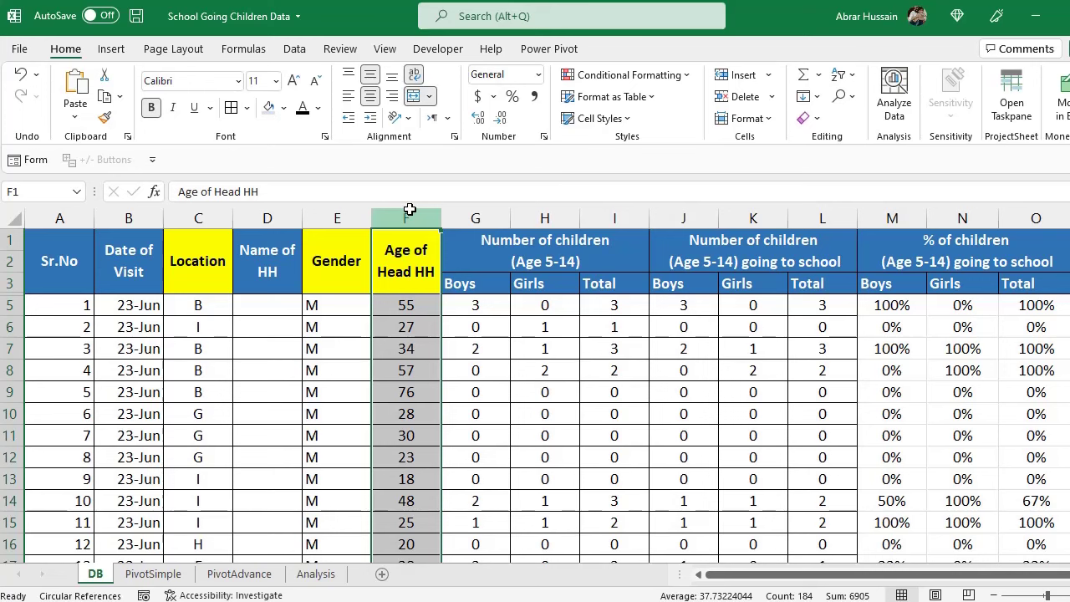
drag(409, 220, 329, 216)
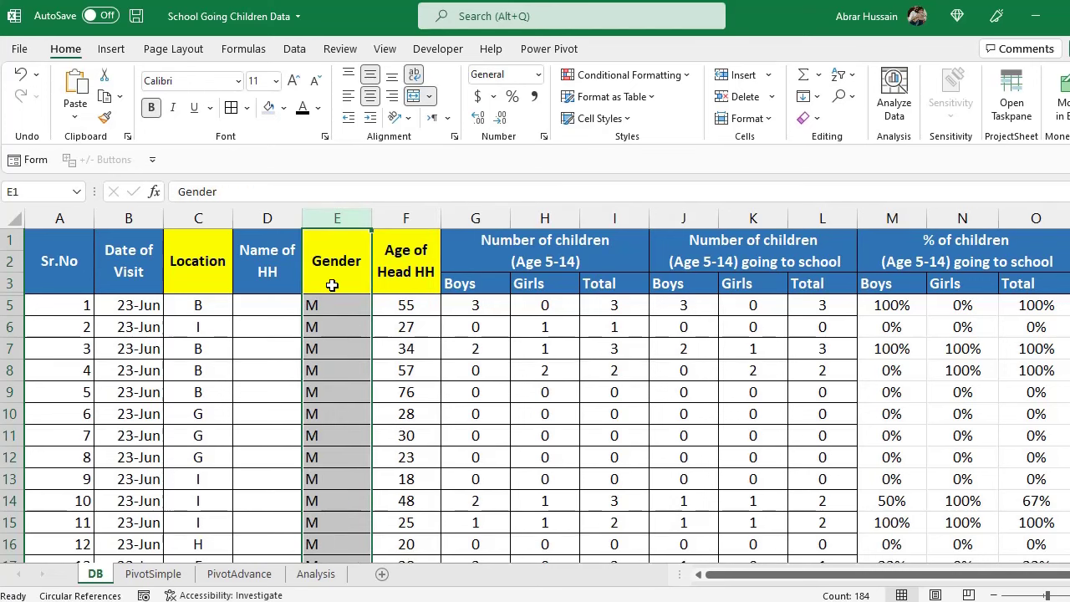
click(404, 219)
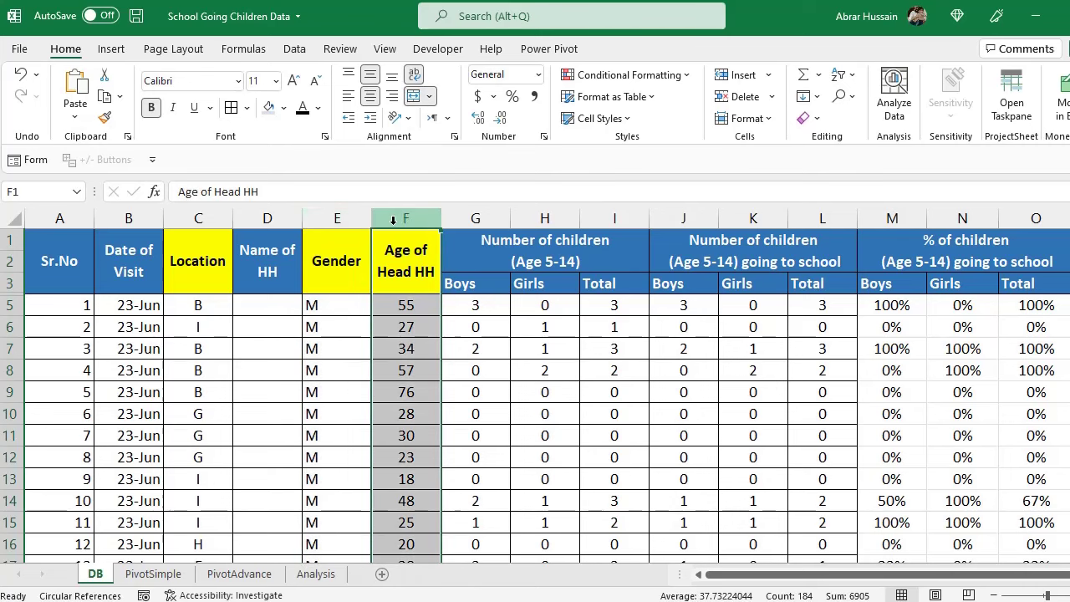
click(316, 575)
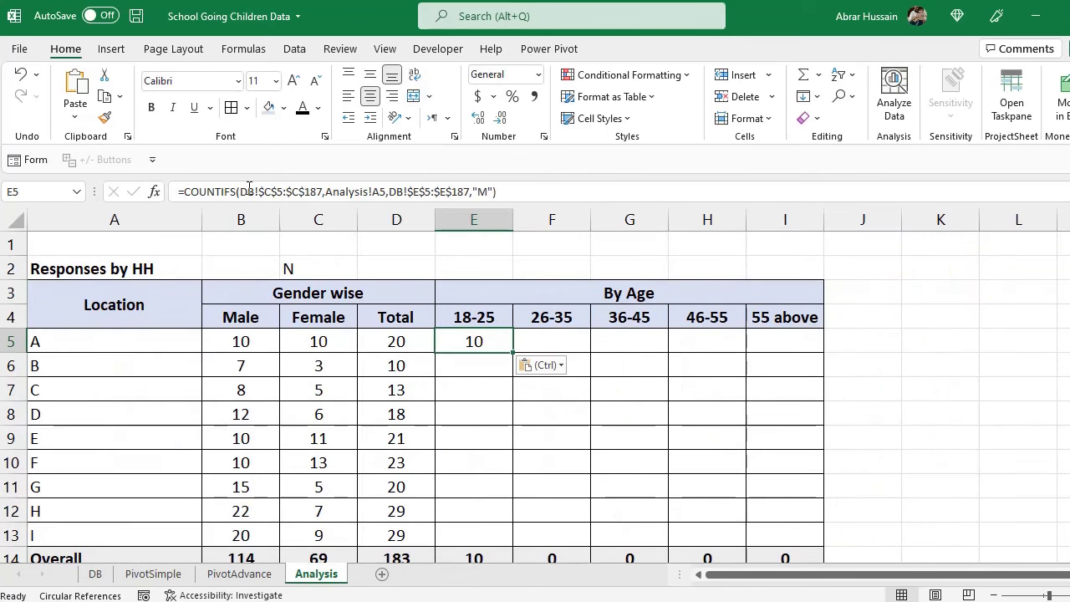
- Change E5's criteria range from column E to column F and delete the "M" criterion
drag(247, 191, 323, 191)
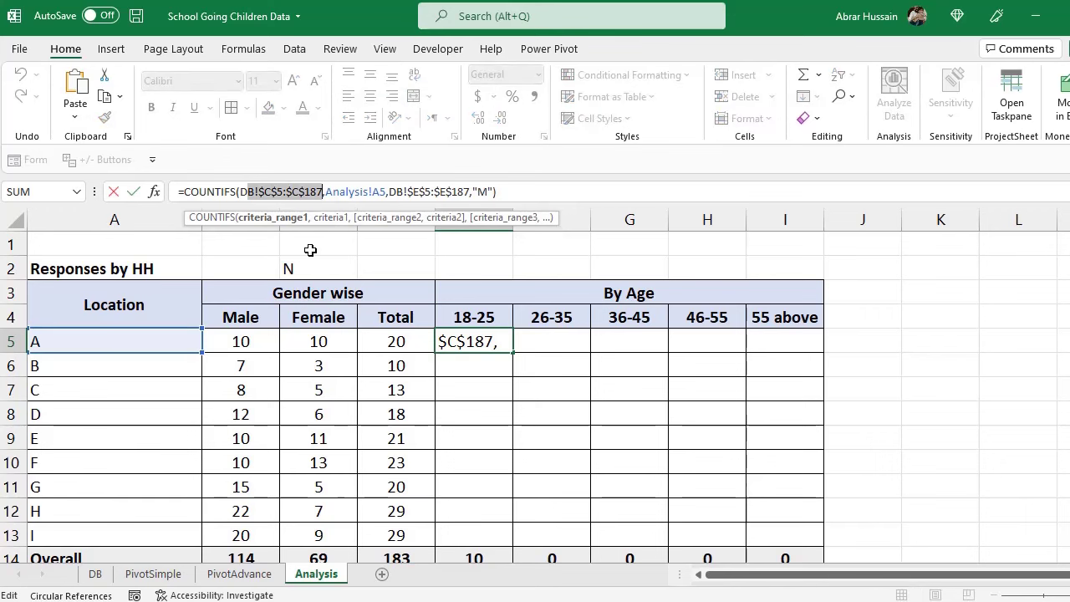
key(Right)
key(Right)
key(Right)
key(Right)
key(Right)
key(Right)
key(Right)
key(Right)
key(Right)
key(Right)
key(Right)
key(Right)
key(Right)
key(Right)
key(Right)
key(Right)
key(Right)
key(Right)
key(Right)
key(Right)
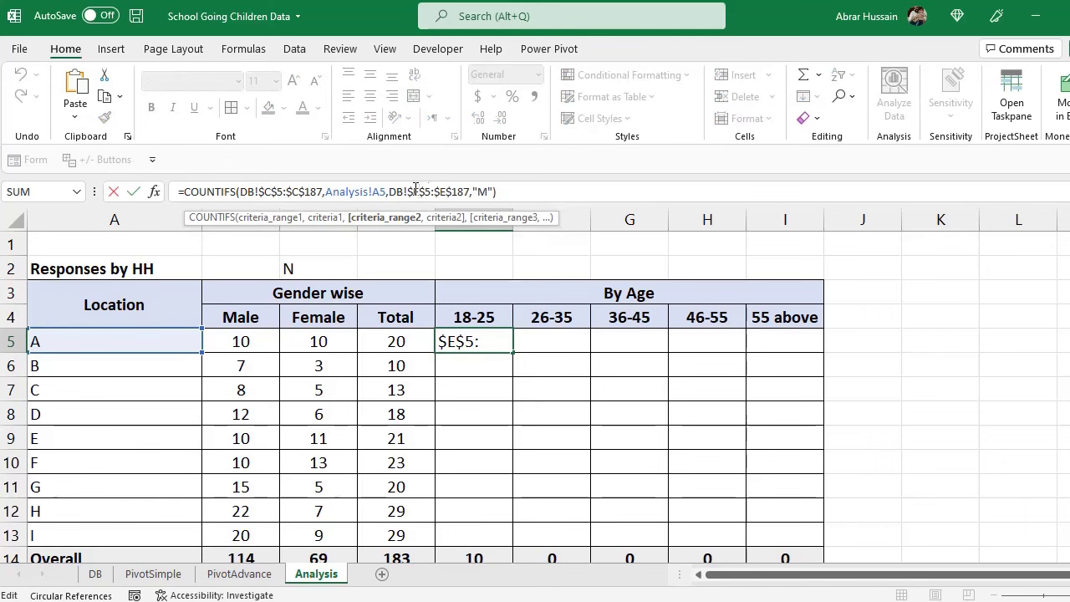
drag(416, 188, 580, 186)
click(416, 189)
key(BackSpace)
text(F)
key(BackSpace)
text(F)
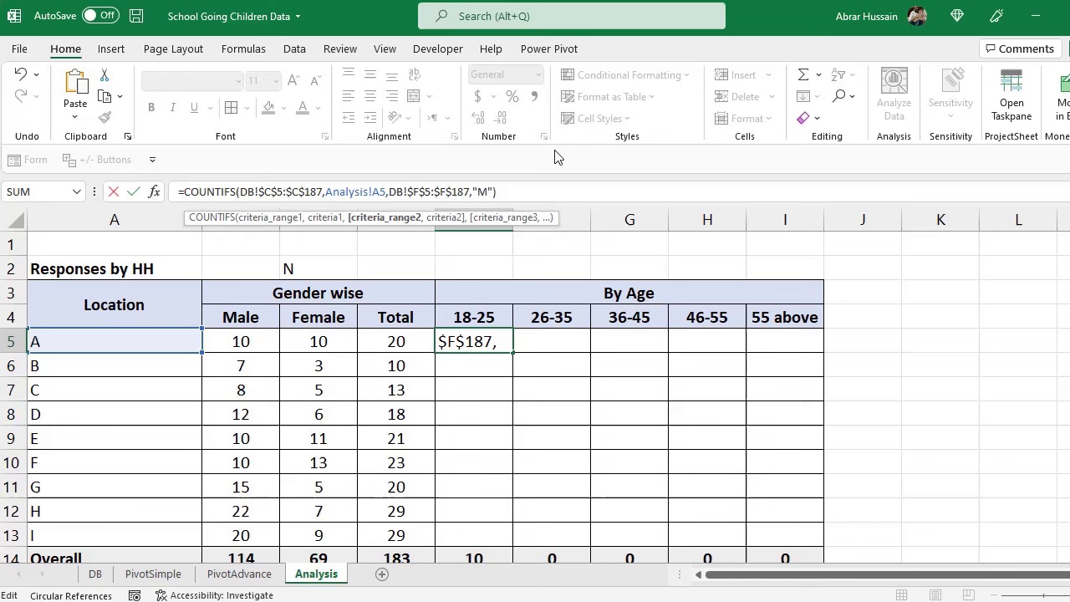
key(End)
key(Left)
key(shift+Left)
key(shift+Left)
key(shift+Left)
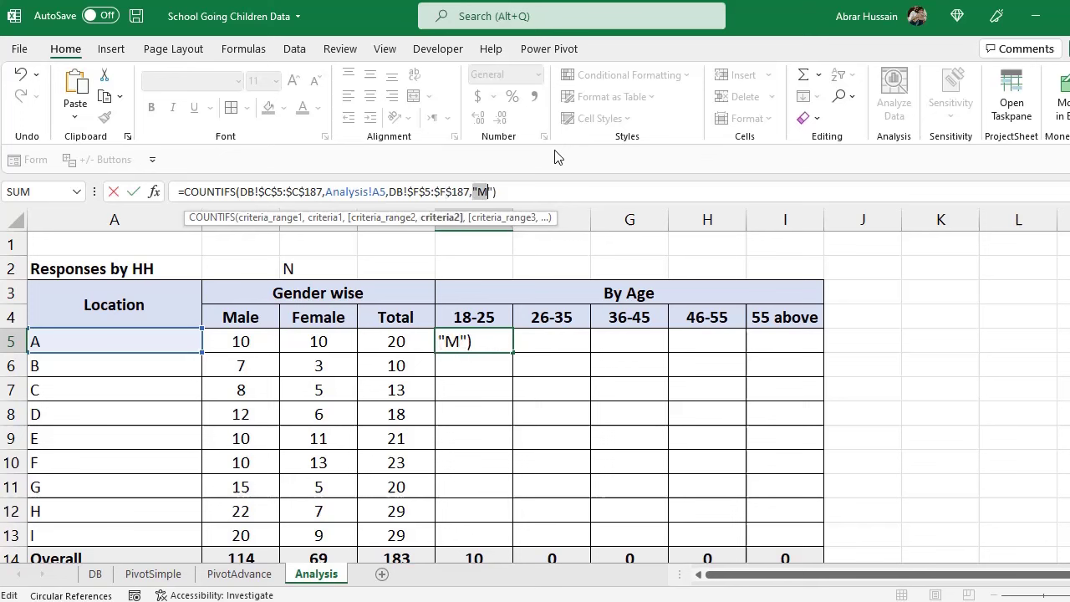
key(BackSpace)
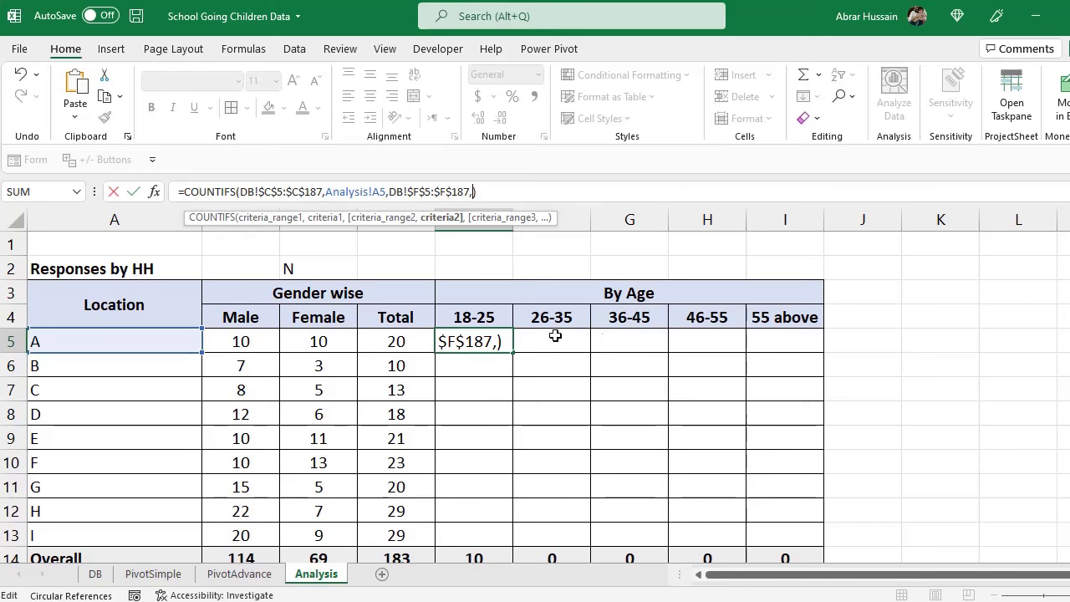
- Add a >=18 criterion on the age range, then paste a second age range and criterion
text(<=25)
key(Left)
key(Left)
key(Left)
key(Left)
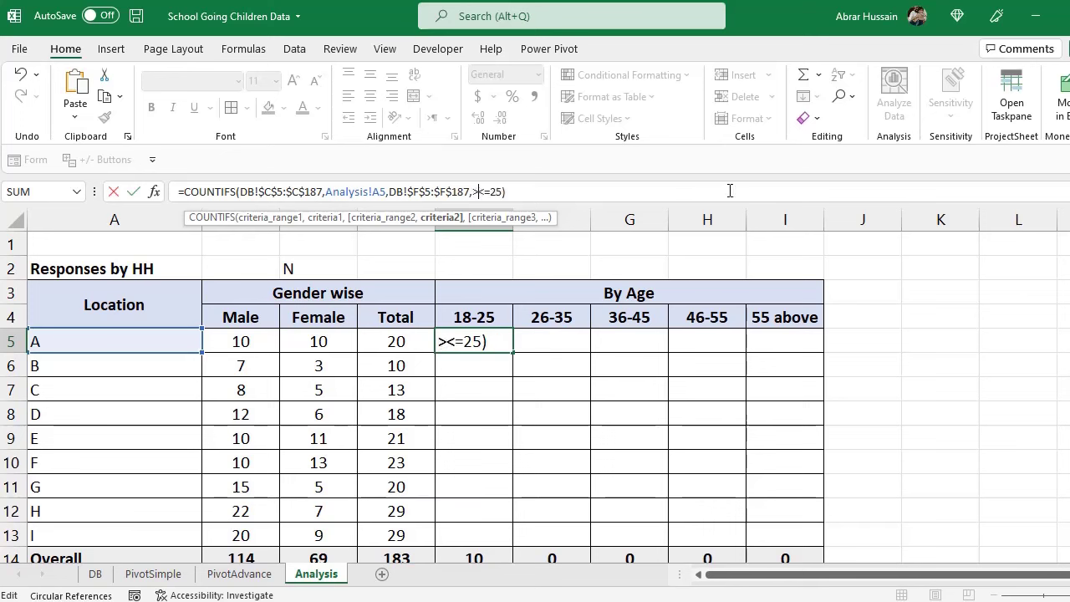
text(>=18)
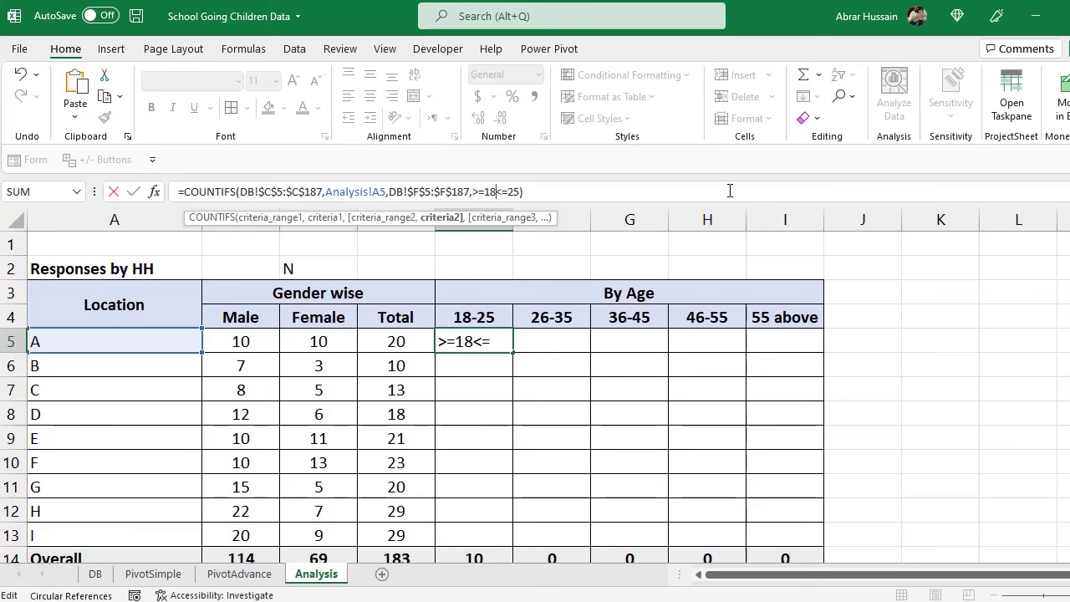
key(Delete)
key(Delete)
key(Delete)
key(Delete)
key(shift+Left)
key(shift+Left)
key(shift+Left)
key(shift+Left)
key(shift+Left)
key(shift+Left)
key(shift+Left)
key(shift+Left)
key(shift+Left)
key(shift+Left)
key(shift+Left)
key(shift+Left)
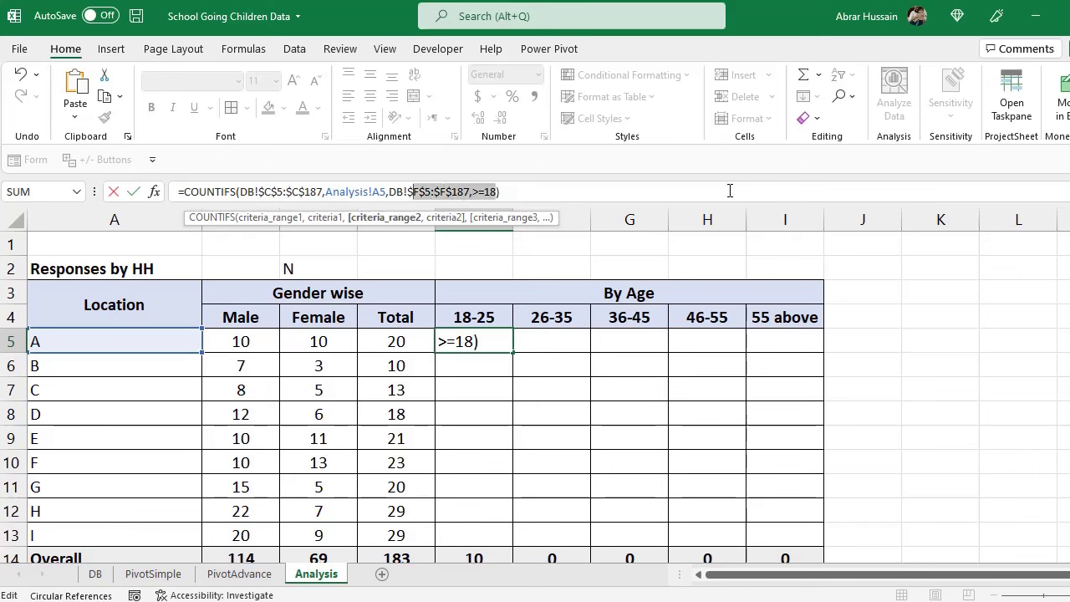
key(Right)
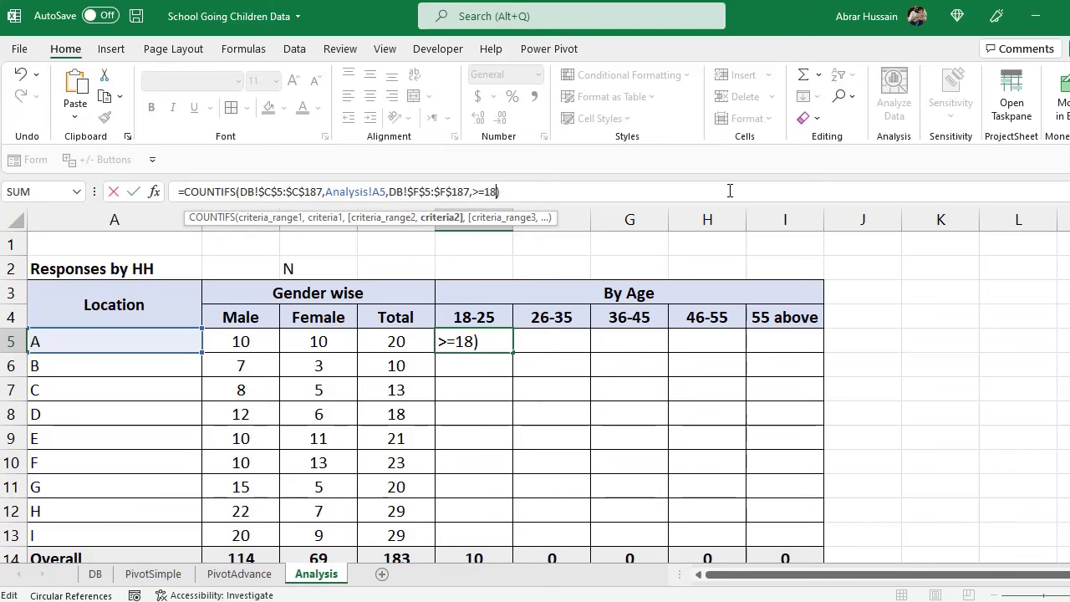
text(,)
text(DB!$F$5:$F$187,>=18)
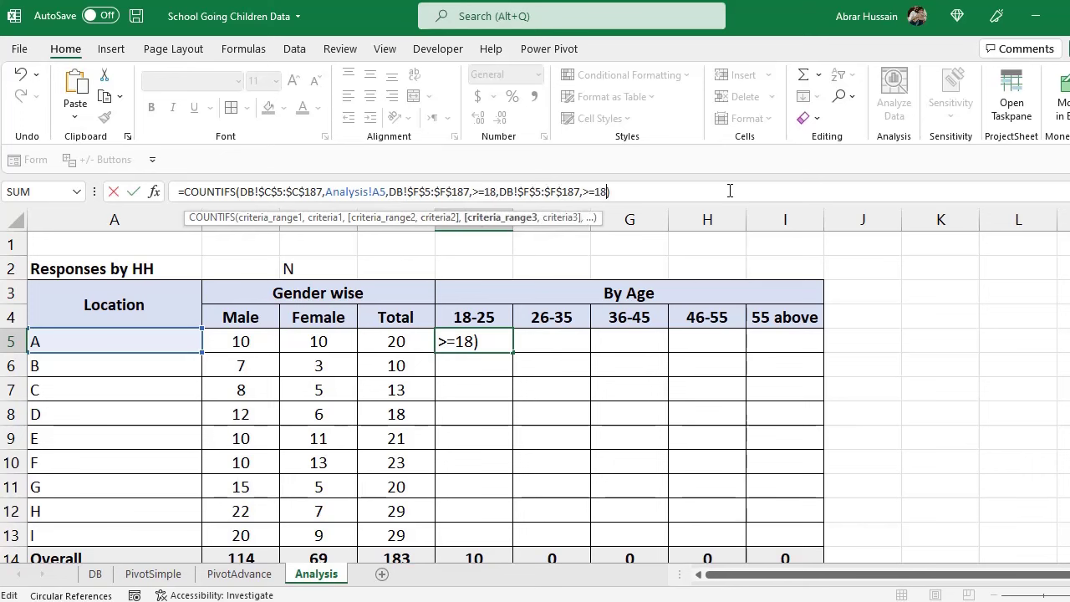
- Set the second criterion to "<=25", quote both age bounds, and enter the formula, returning 4
key(Left)
key(Left)
key(BackSpace)
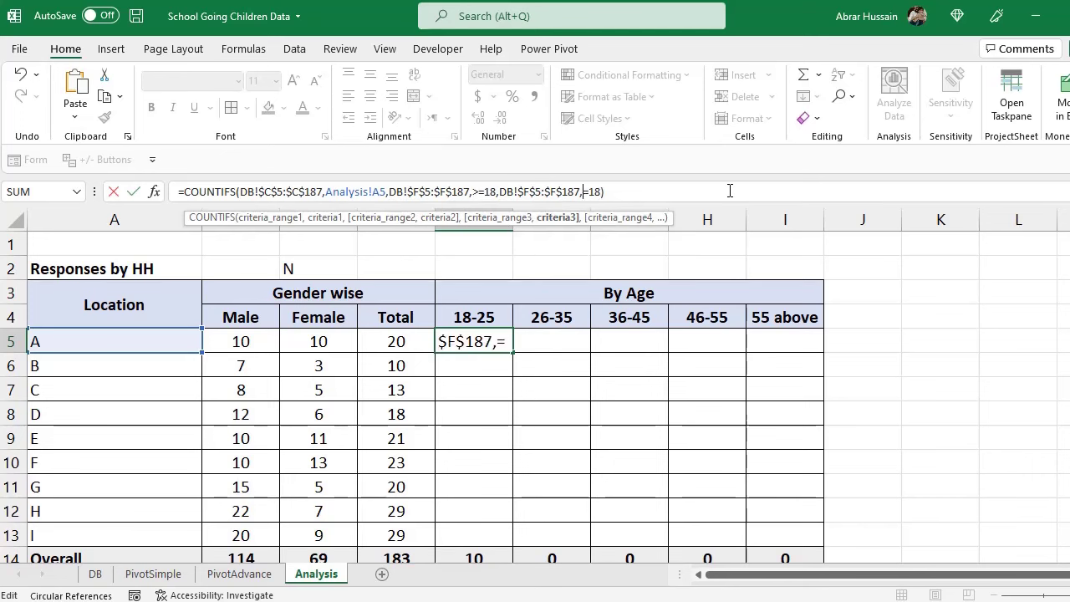
text(<)
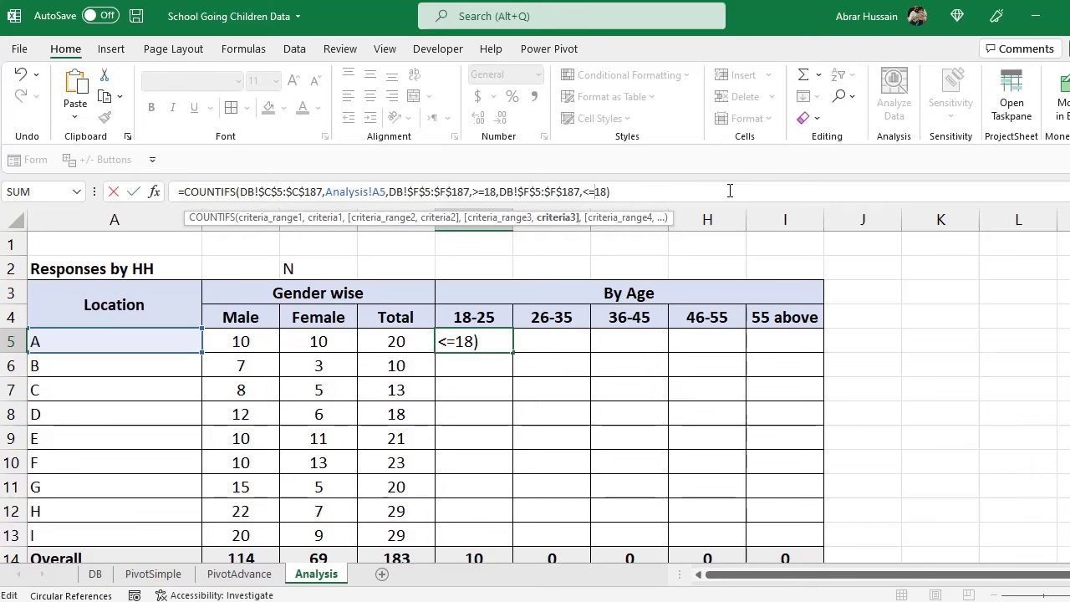
key(Right)
key(Delete)
key(Delete)
text(25)
key(Left)
key(Left)
key(Left)
key(Left)
key(Left)
key(Left)
key(Left)
key(Left)
key(Left)
key(Left)
key(Left)
key(Left)
key(Left)
key(Left)
key(Left)
key(Left)
key(Left)
key(Left)
key(Left)
key(Left)
text(")
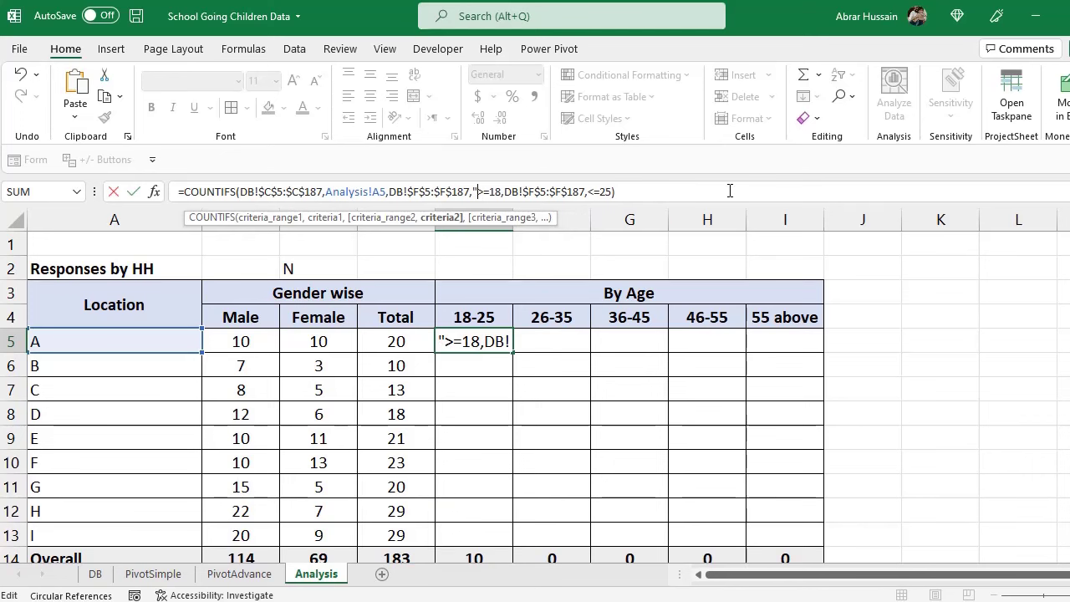
key(Right)
key(Right)
key(Right)
key(Right)
text(")
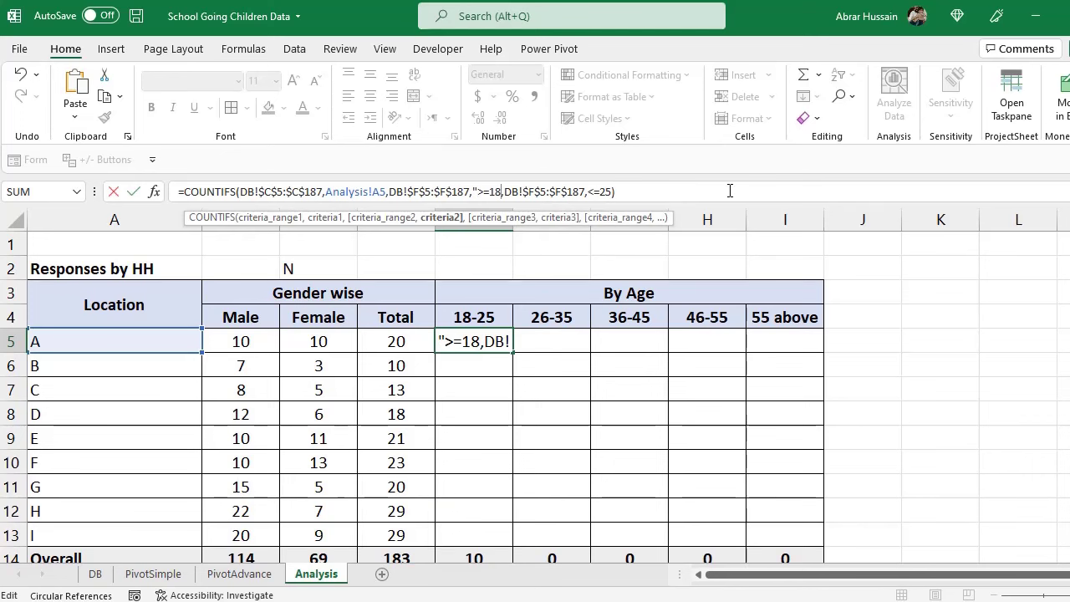
key(Right)
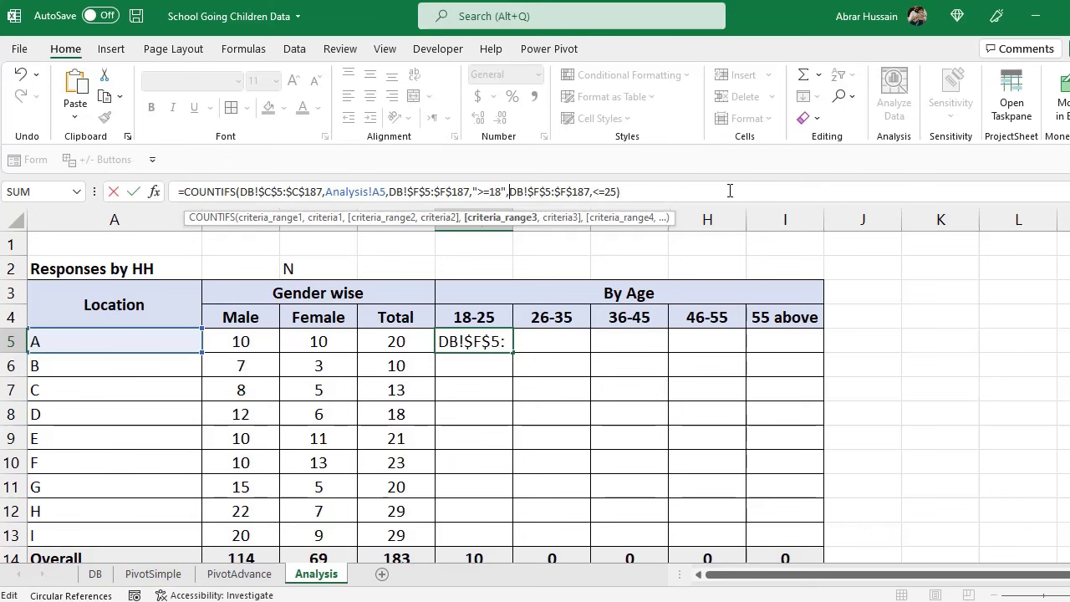
key(Right)
key(Right)
key(Right)
key(Right)
key(Right)
key(Right)
key(Right)
text(">=18)
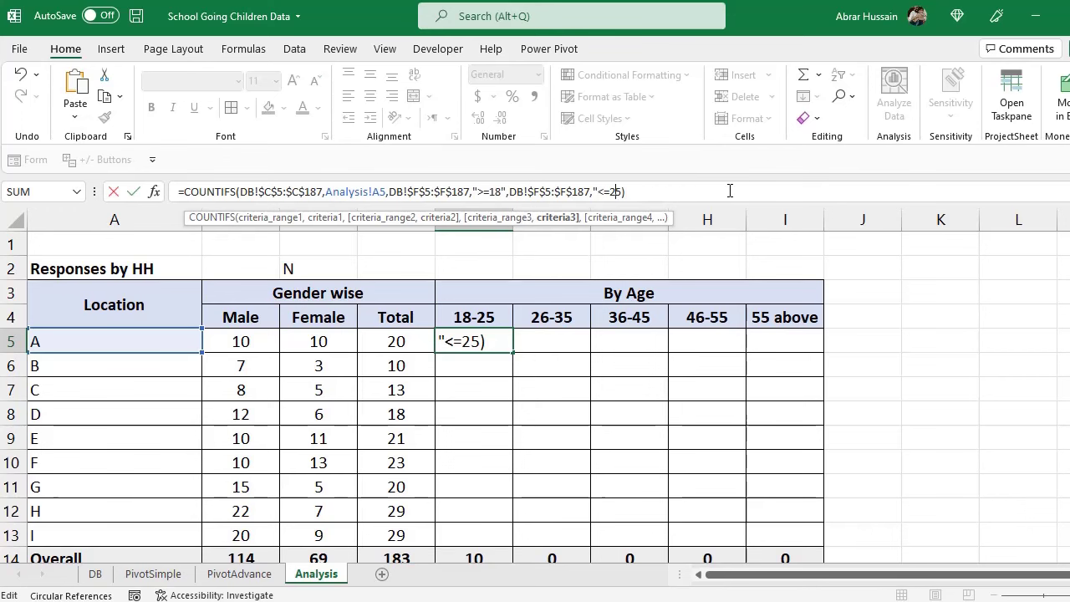
text(")
key(ctrl+Return)
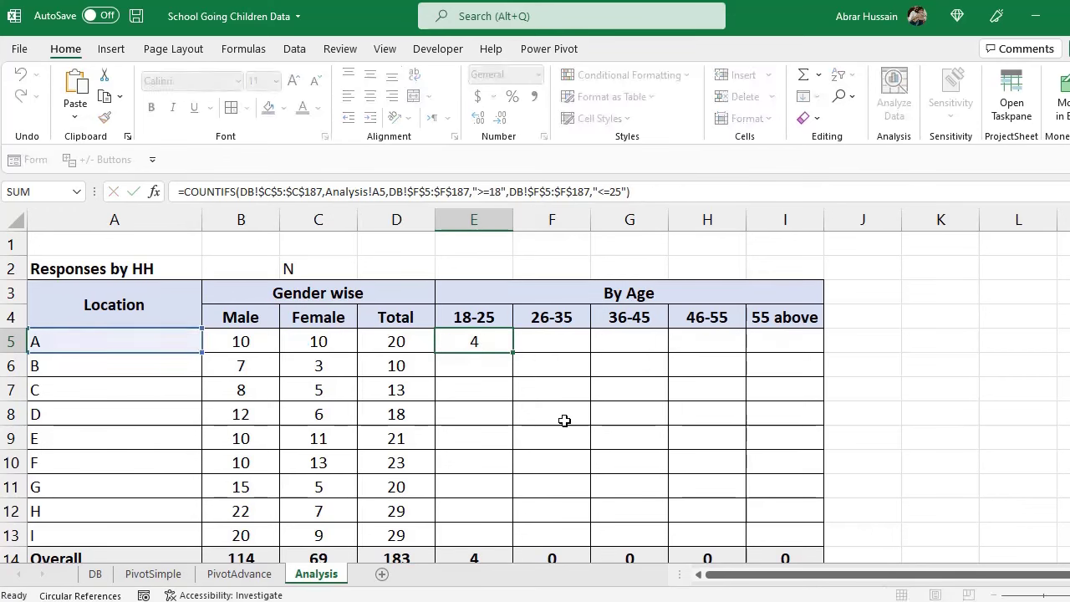
- Copy the 18-25 COUNTIFS formula from E5 into F5
click(84, 348)
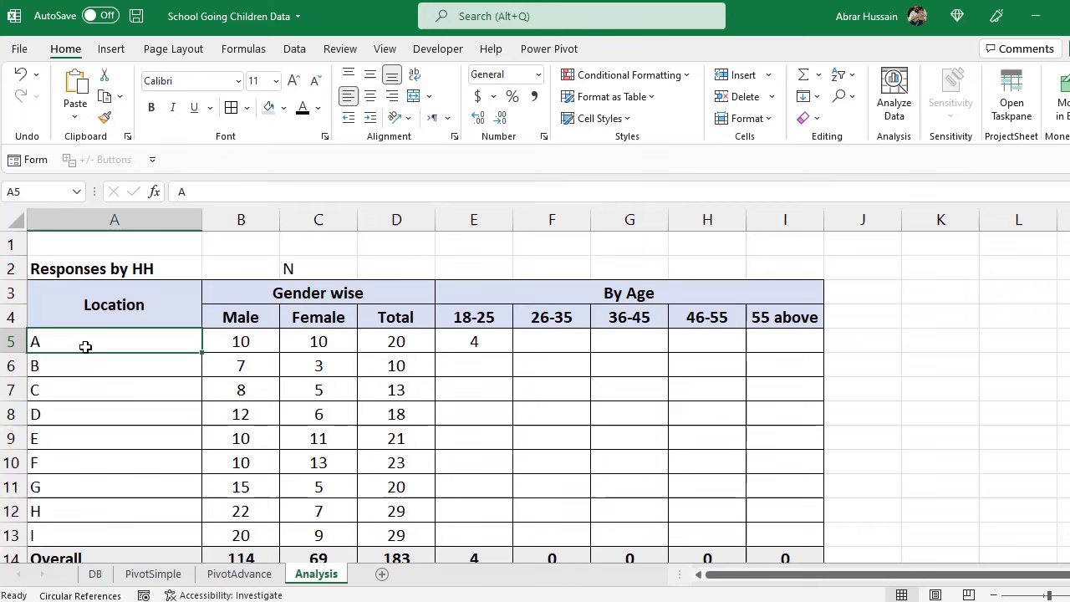
click(474, 326)
click(495, 341)
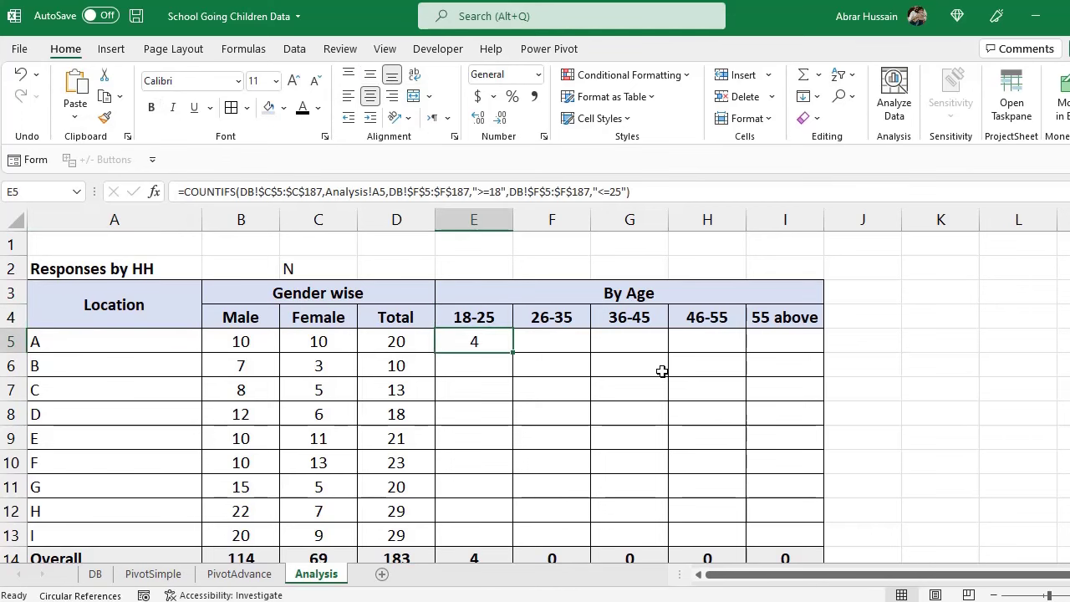
key(F2)
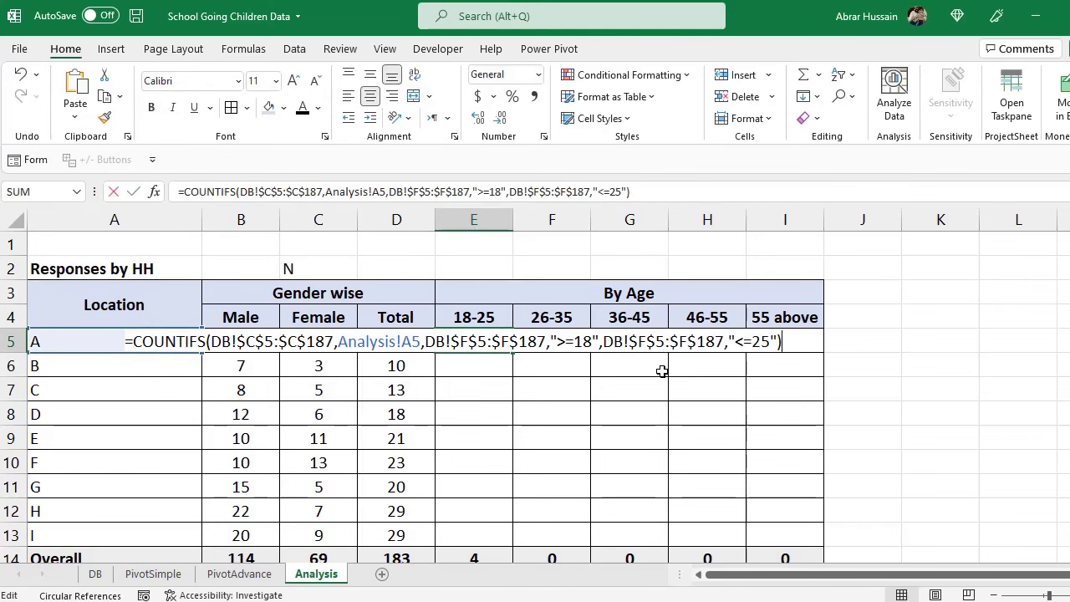
key(Escape)
drag(674, 195, 134, 193)
key(ctrl+c)
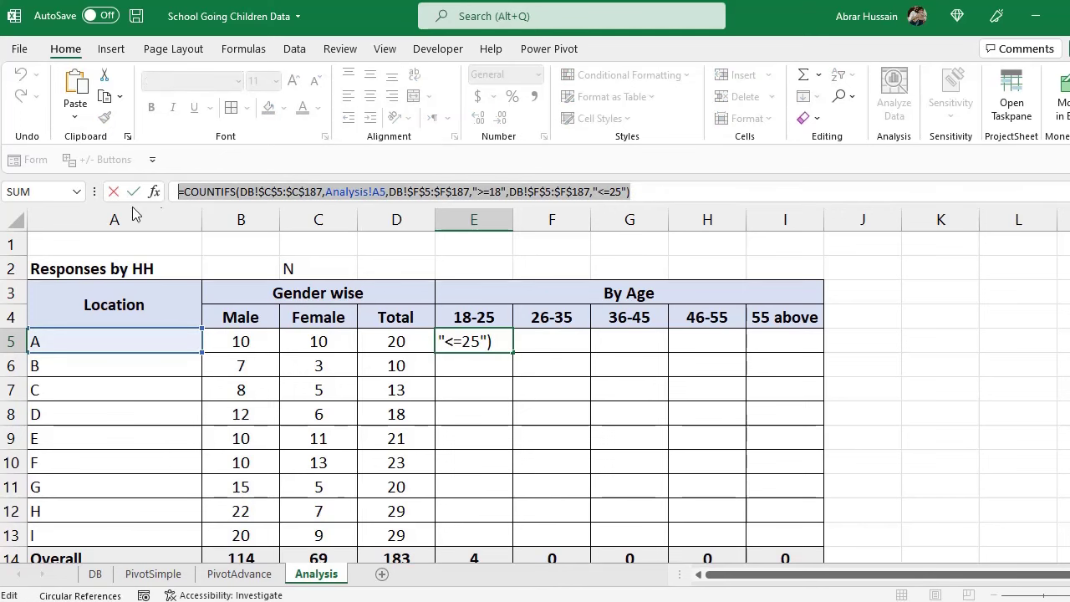
key(Escape)
click(551, 335)
key(ctrl+v)
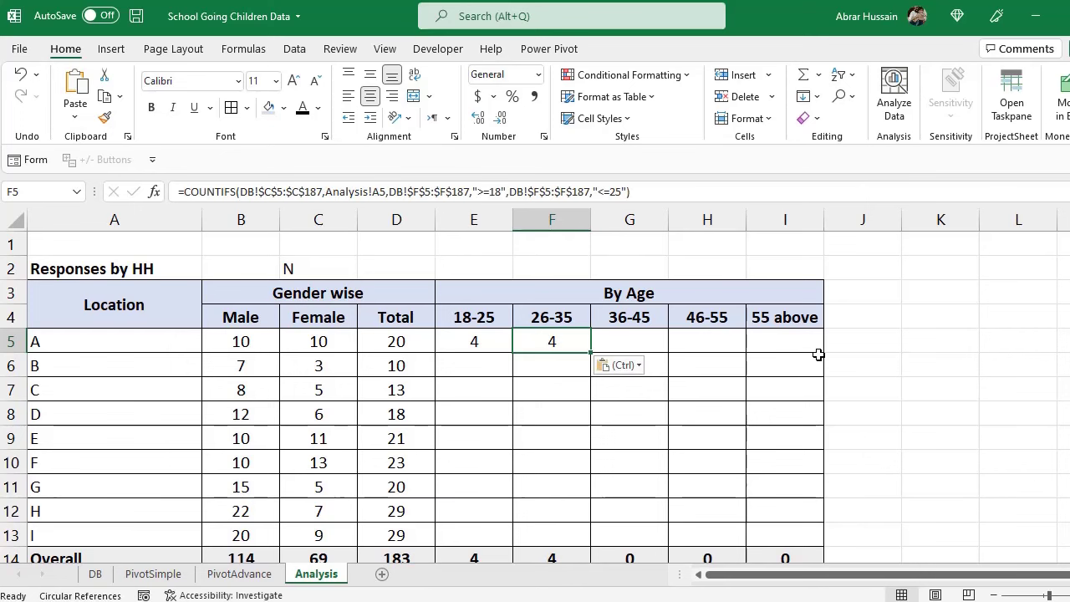
- Edit F5's age criteria to ">=26" and "<=35" and confirm, returning 4
key(F2)
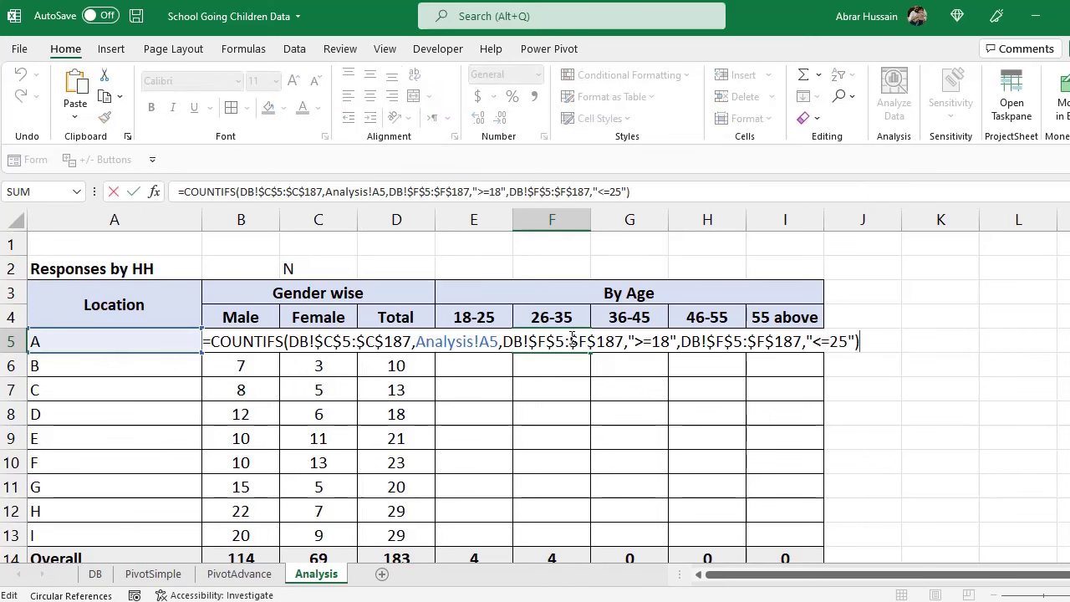
drag(513, 343, 625, 345)
click(634, 342)
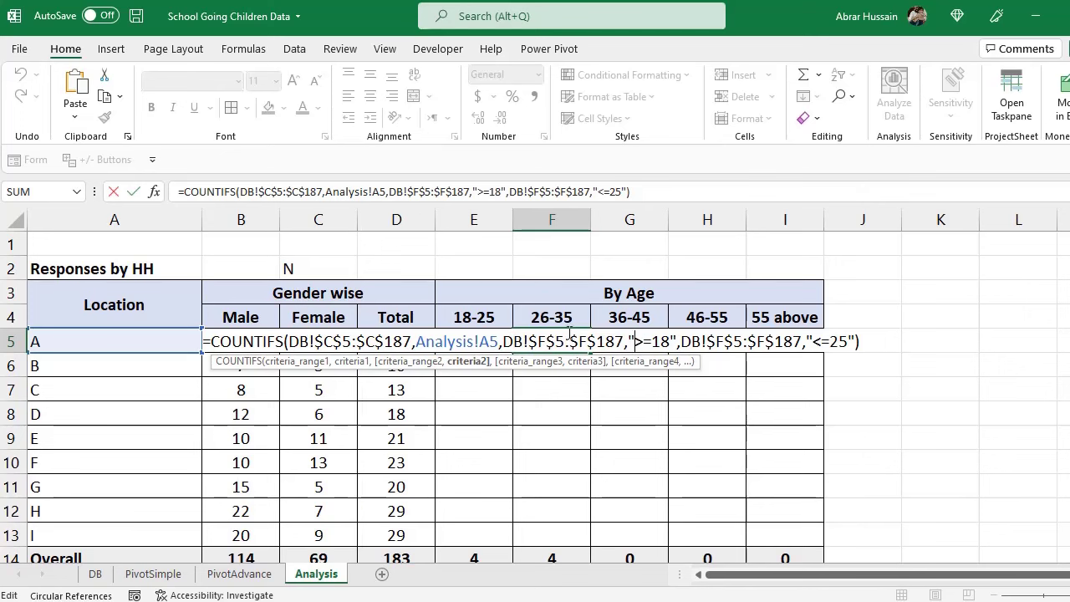
click(652, 341)
key(Delete)
key(Delete)
text(26)
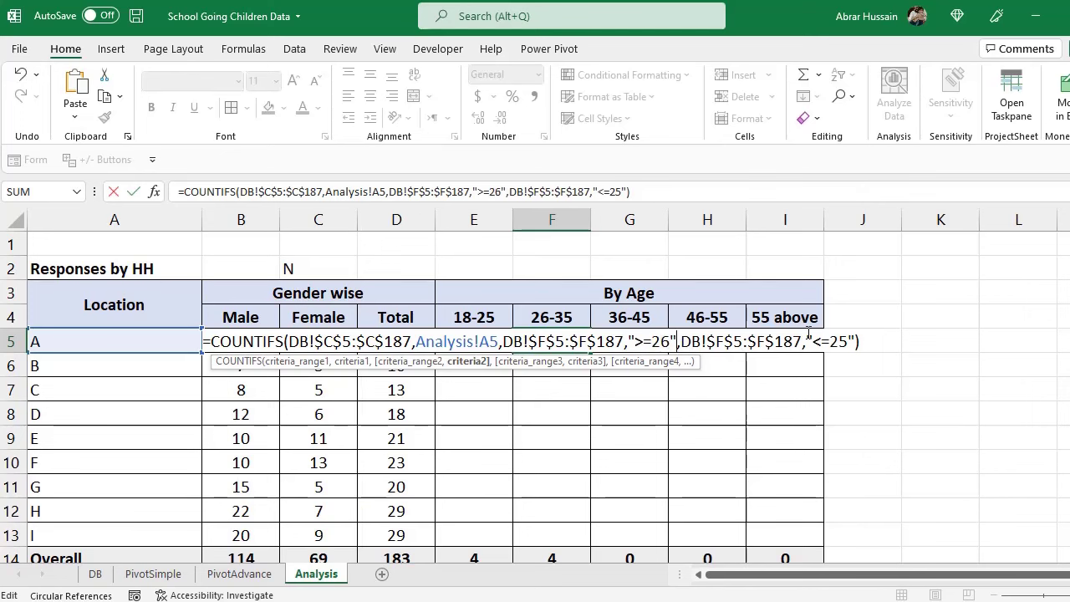
click(808, 341)
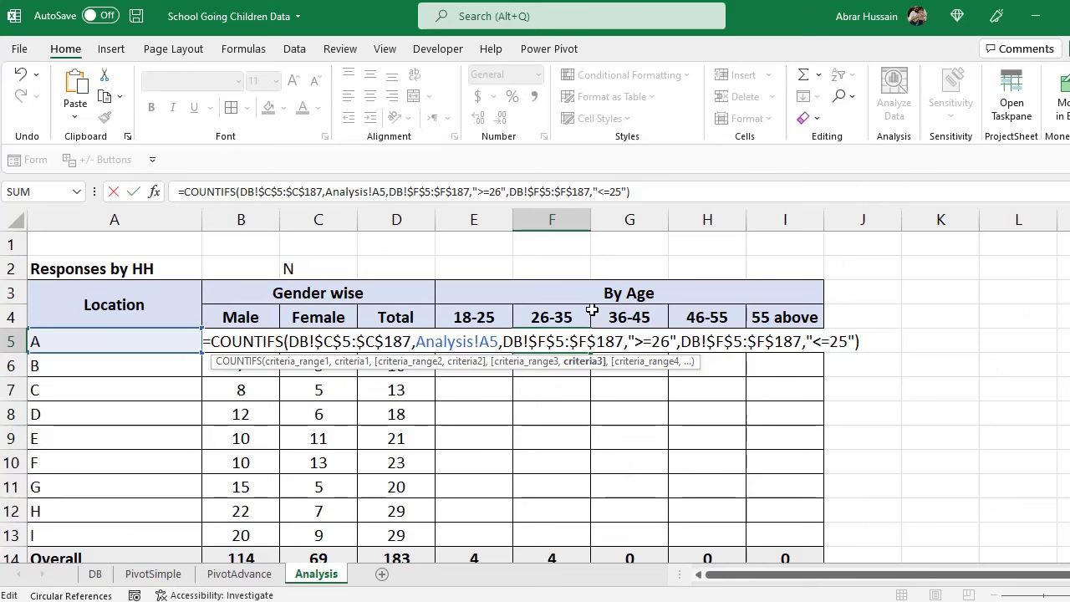
key(Delete)
text(3)
key(ctrl+Return)
- Paste the COUNTIFS formula into G5 and set its age limits to 36-45, showing 2
key(Right)
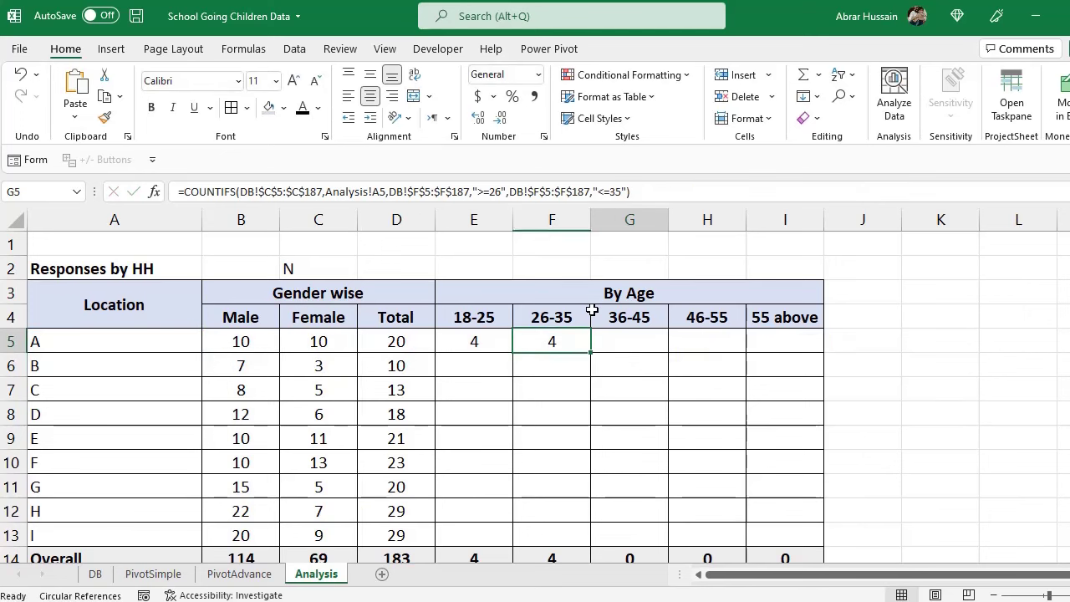
key(ctrl+v)
key(F2)
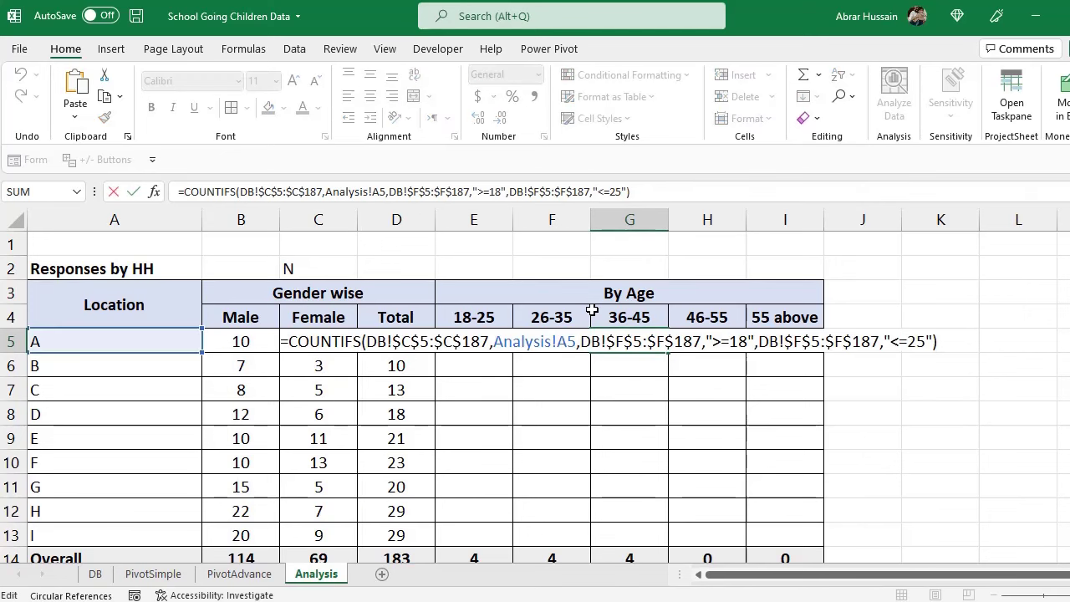
key(Left)
key(Left)
key(Left)
key(Left)
key(Left)
key(Left)
key(Left)
key(Left)
key(Left)
key(Left)
key(Left)
key(Left)
key(Left)
key(Left)
key(Left)
key(Left)
key(Left)
key(Left)
key(Left)
key(Left)
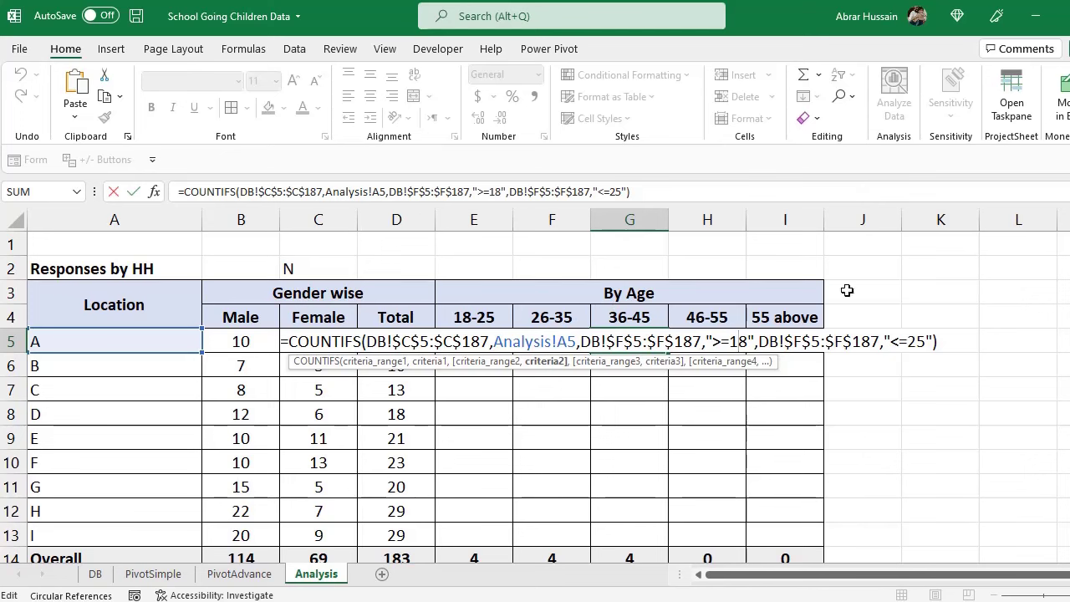
key(BackSpace)
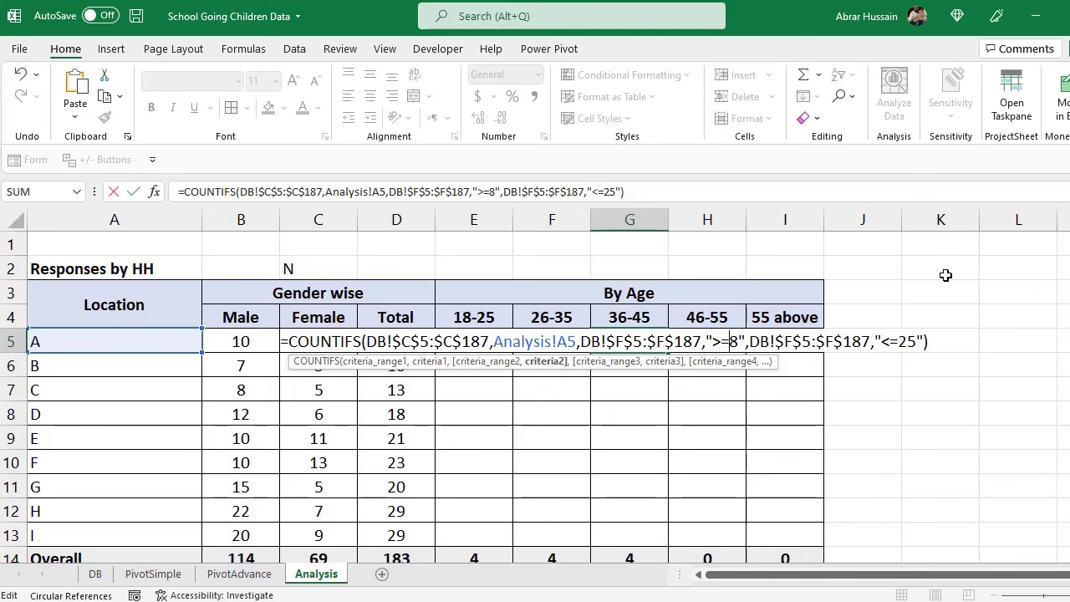
key(Delete)
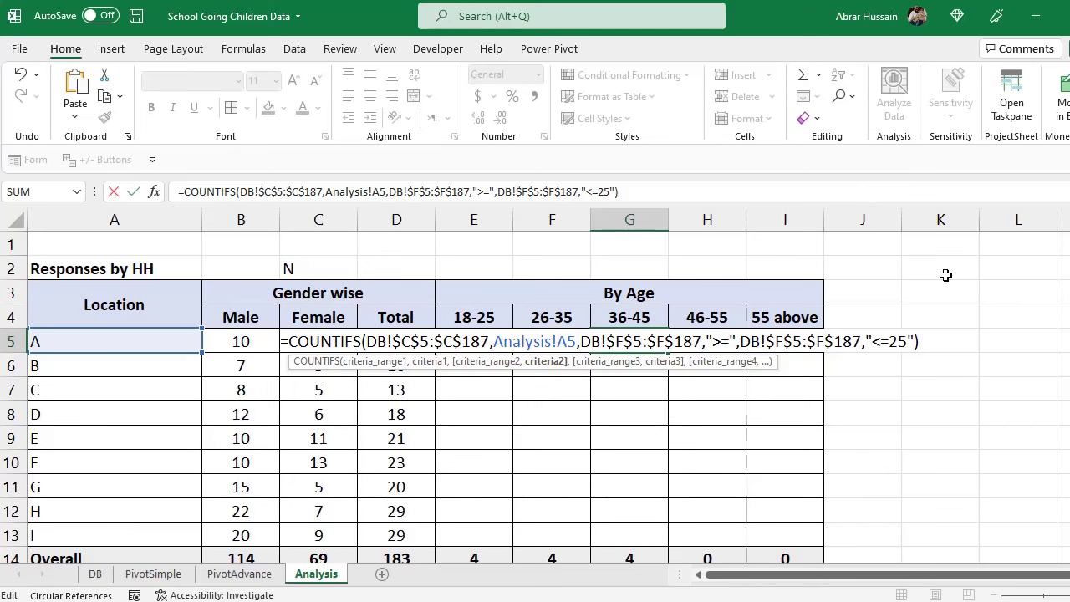
text(36)
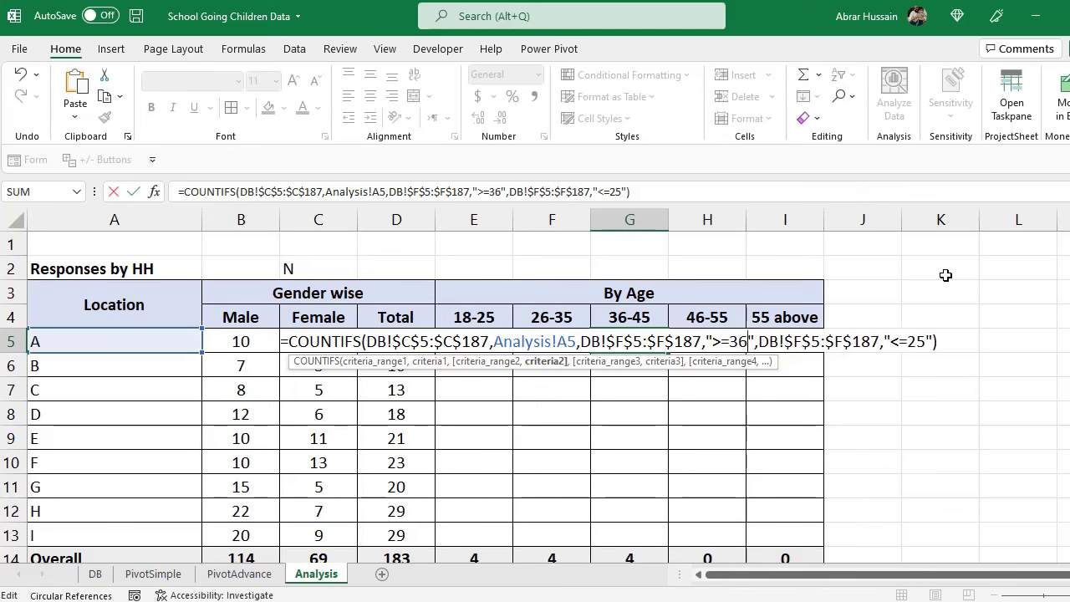
key(Right)
key(Right)
key(Right)
key(Right)
key(Right)
key(Right)
key(Right)
key(Right)
key(Right)
key(Right)
key(Right)
key(Right)
key(Right)
key(Right)
key(Right)
key(Right)
key(Right)
key(Right)
key(Right)
key(Right)
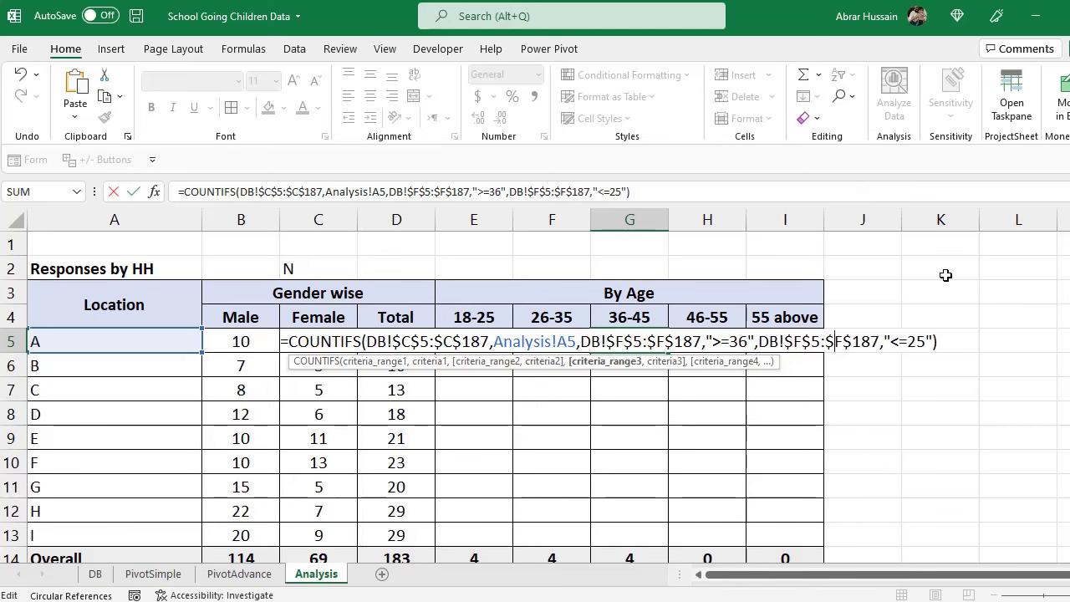
key(BackSpace)
text(4)
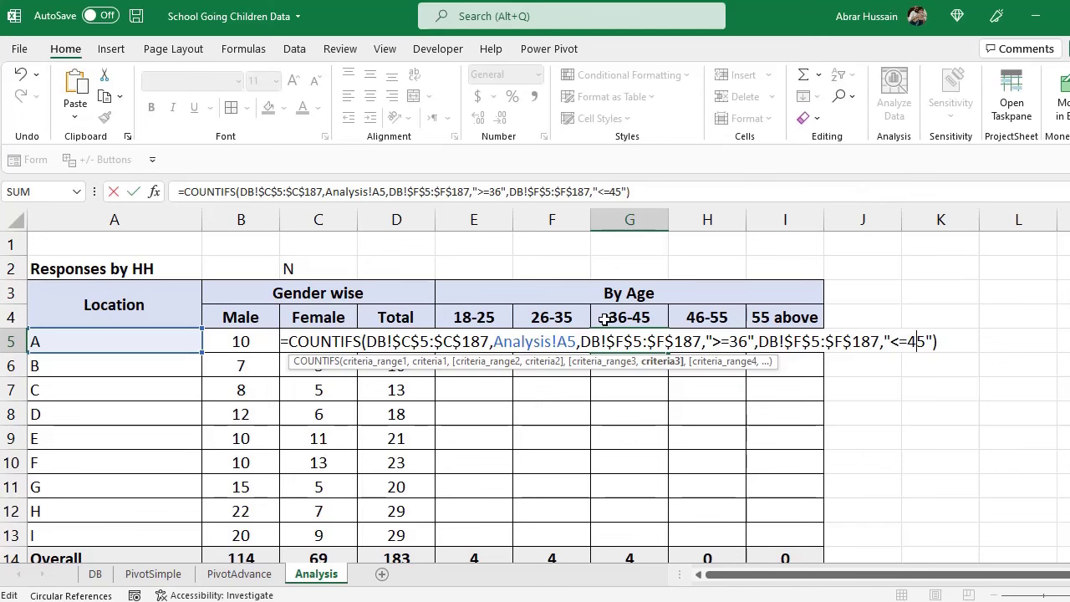
key(Tab)
- In H5, set the age limits to 46-55, showing 7
key(F2)
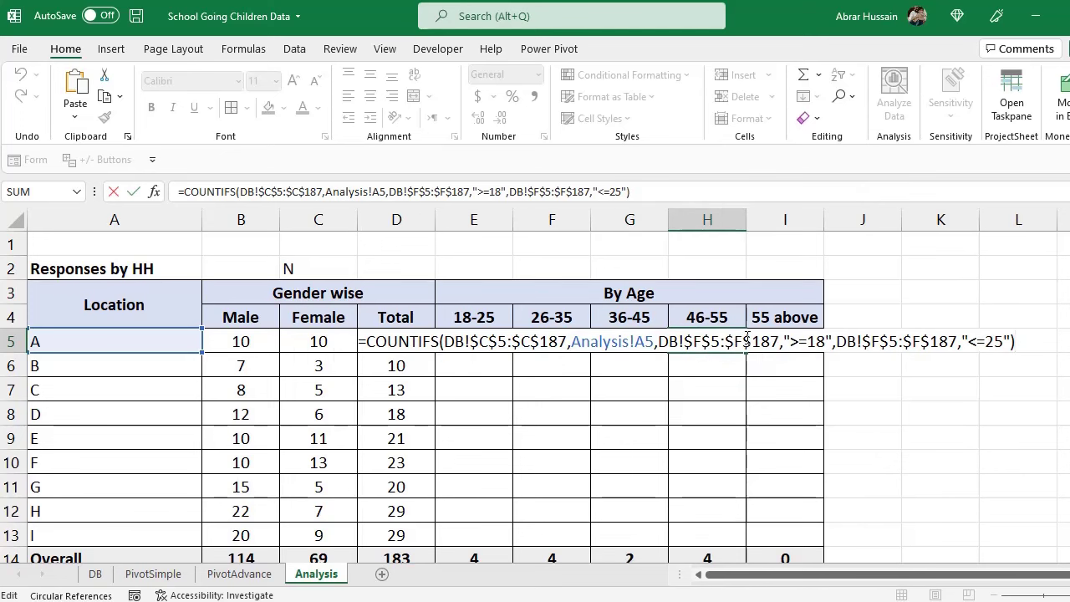
click(816, 343)
key(BackSpace)
text(46)
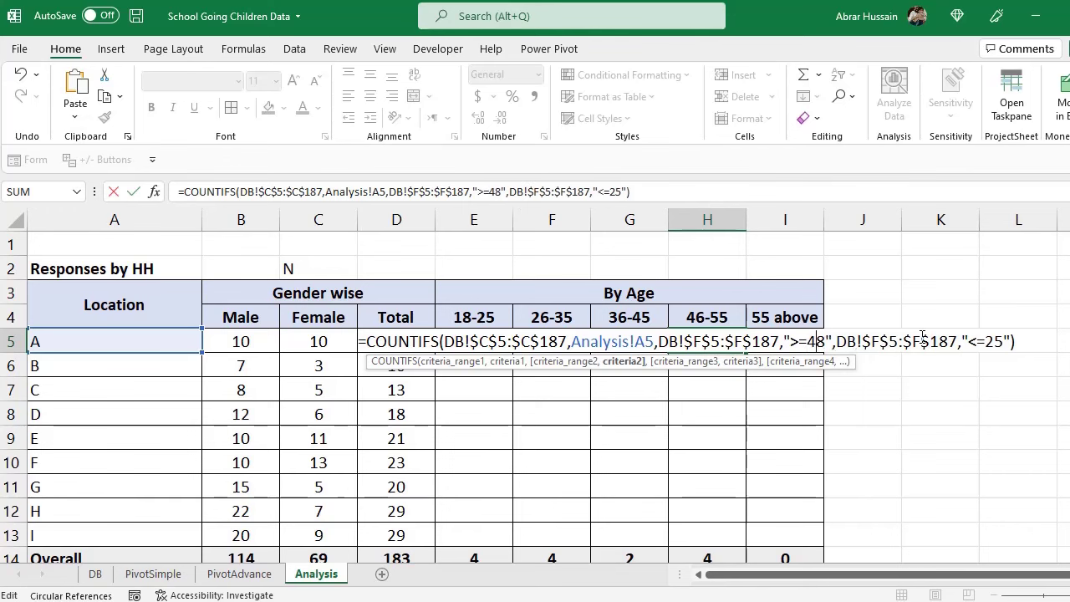
key(Delete)
key(Right)
key(Right)
key(Right)
key(Right)
key(Right)
key(Right)
key(Right)
key(Right)
key(Right)
key(Right)
key(Right)
key(Right)
key(Right)
key(Right)
key(Right)
key(Right)
key(Right)
key(Right)
key(Right)
key(Right)
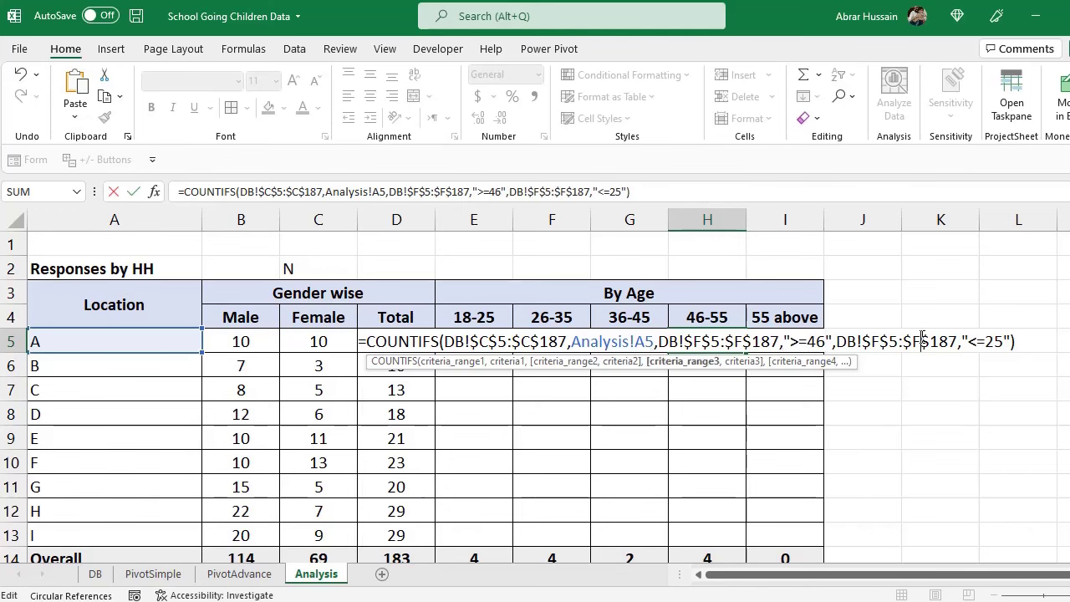
key(Delete)
text(5)
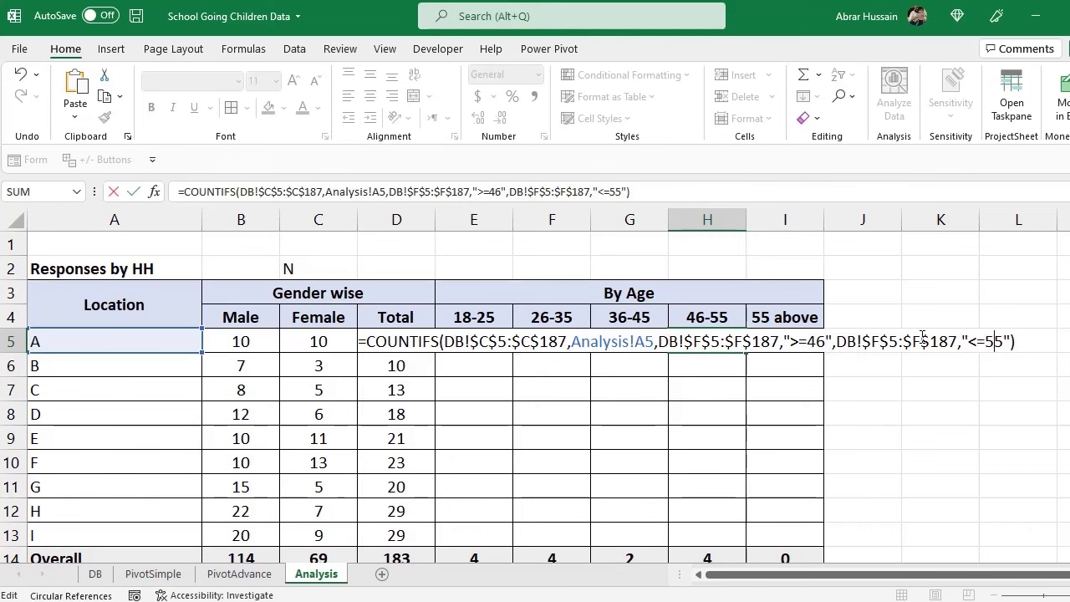
key(Return)
- Paste the formula into I5 and reduce it to a single "<55" age criterion, returning 16
key(Up)
key(Right)
text(=COUNTIFS(DB!$C$5:$C$187,Analysis!A5,DB!$F$5:$F$187,">=18",DB!$F$5:$F$187,"<=25"))
key(F2)
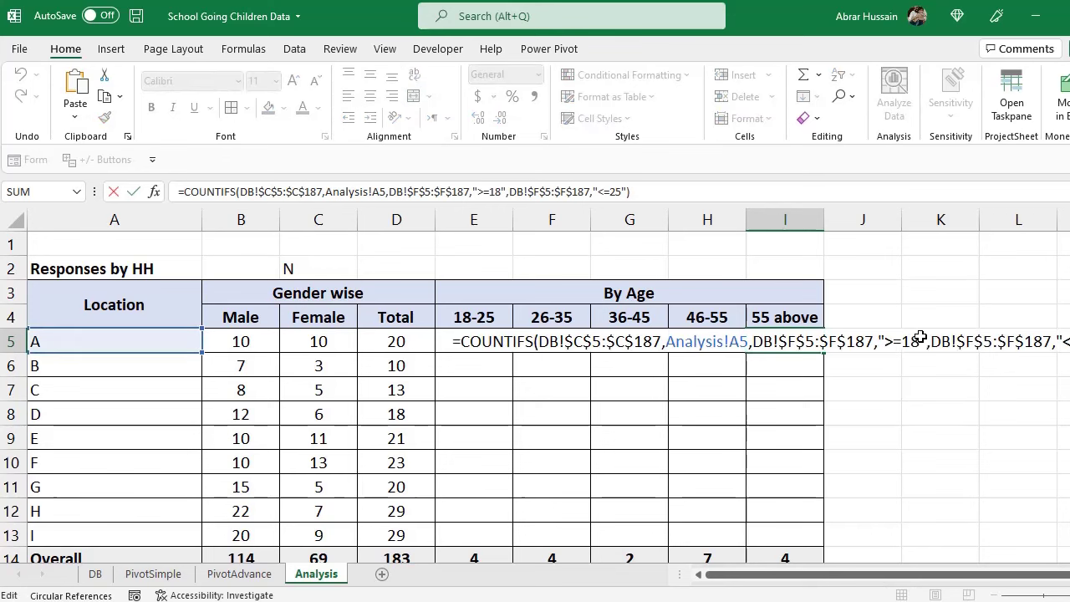
key(shift+Left)
key(shift+Left)
key(shift+Left)
key(shift+Left)
key(shift+Left)
key(shift+Left)
key(shift+Left)
key(shift+Left)
key(shift+Left)
key(shift+Left)
key(shift+Left)
key(shift+Left)
key(shift+Left)
key(shift+Left)
key(shift+Left)
key(shift+Left)
key(shift+Left)
key(shift+Left)
key(shift+Left)
key(shift+Left)
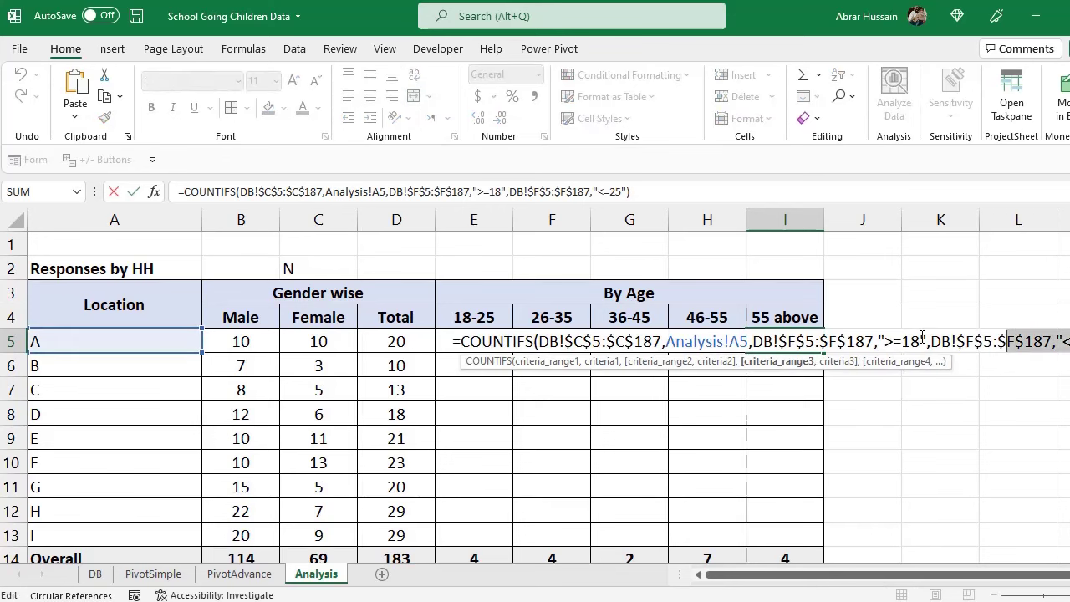
key(shift+Left)
key(shift+Left)
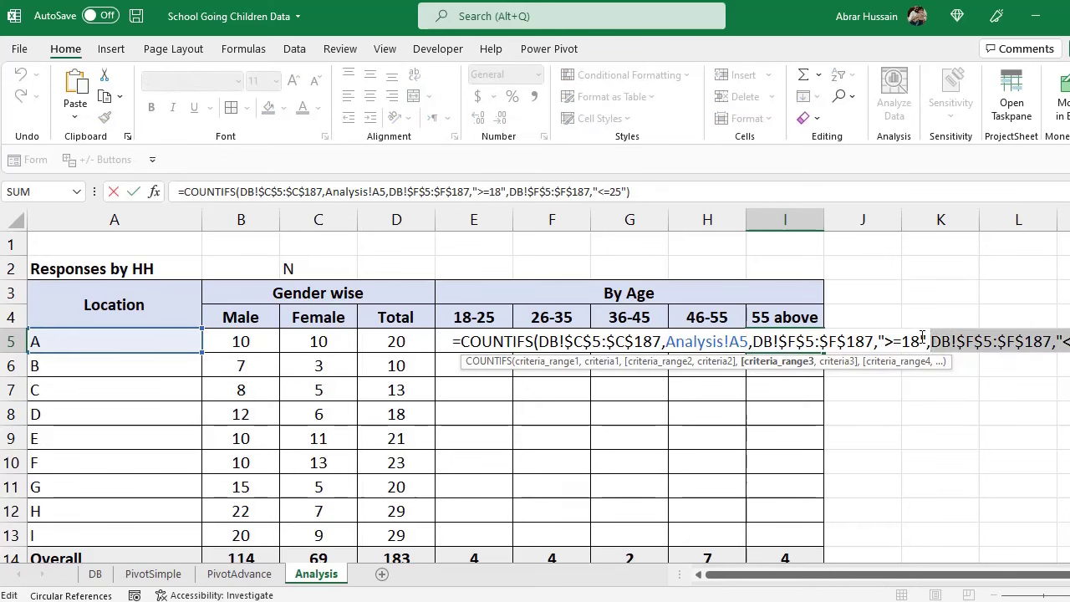
key(Delete)
key(Left)
key(Left)
key(Left)
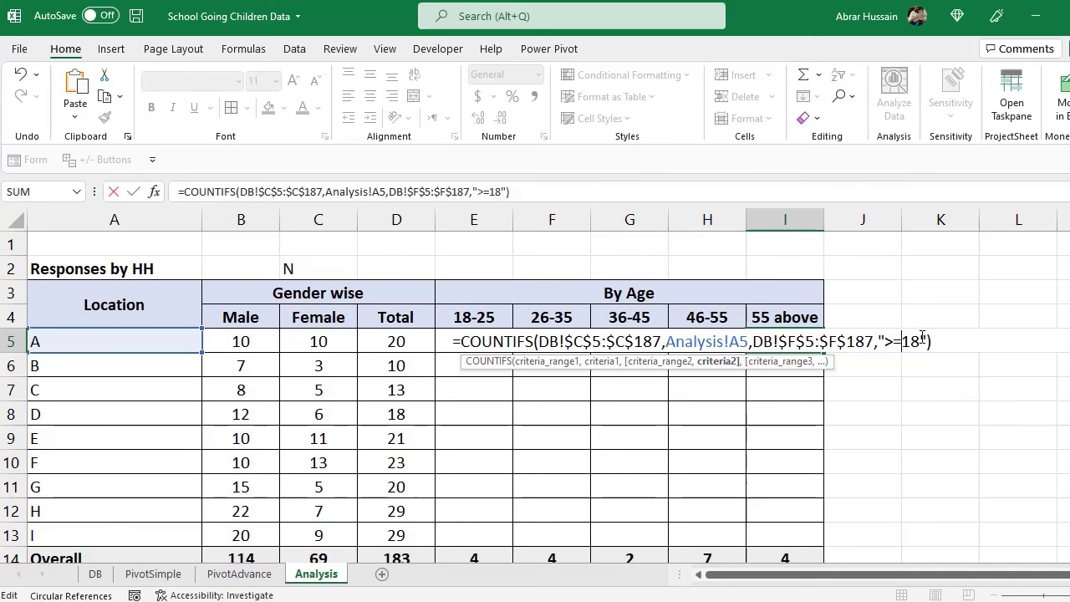
key(BackSpace)
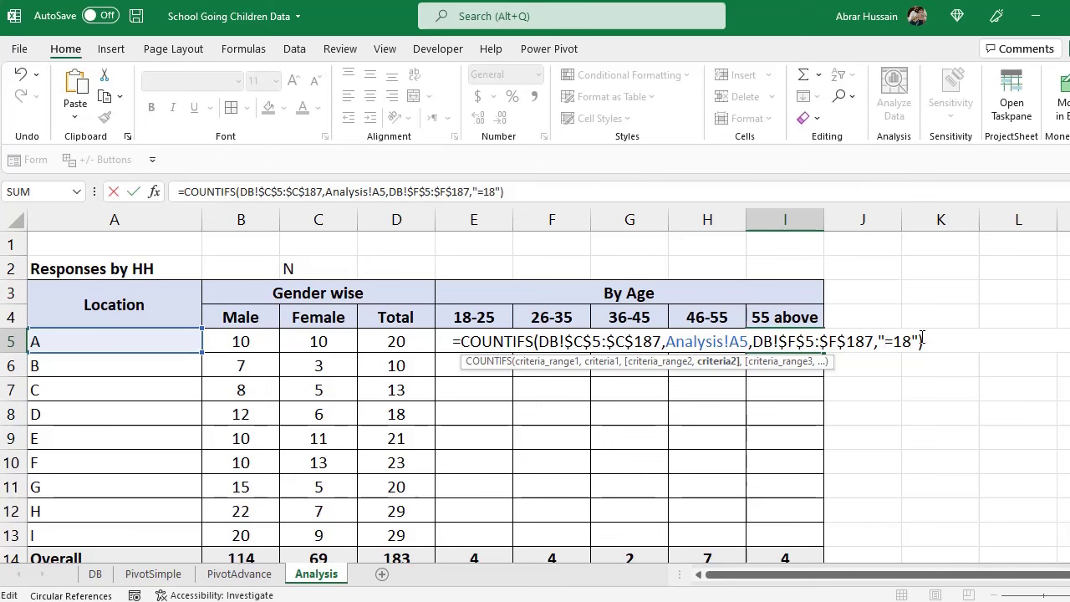
text(<)
key(Delete)
key(Delete)
key(Delete)
text(55)
key(Return)
key(Up)
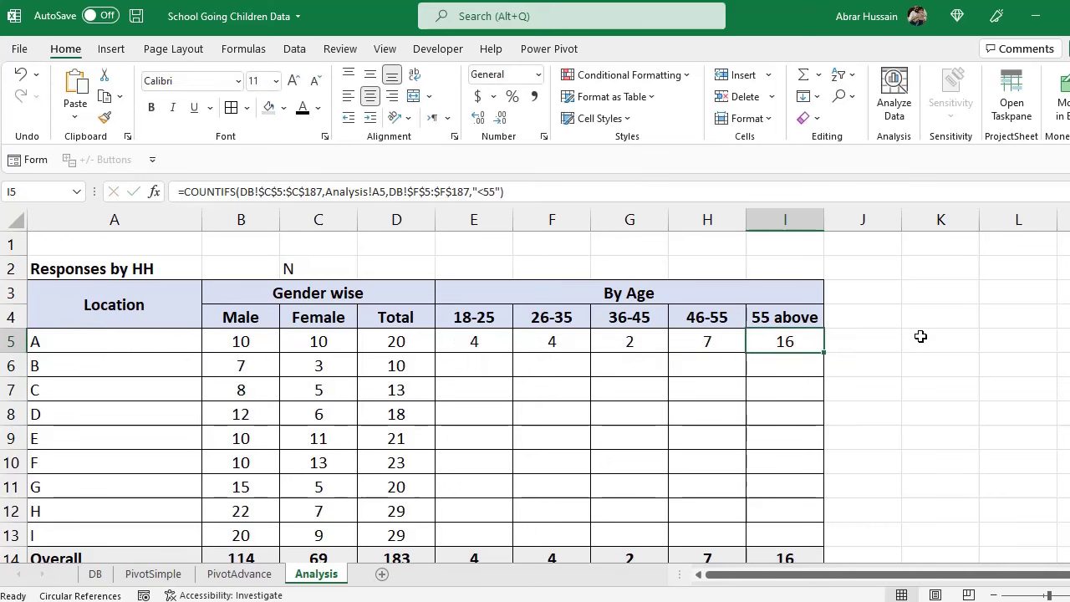
- Add a =SUM(E5:I5) check of location A's five age-band counts in J5
key(Right)
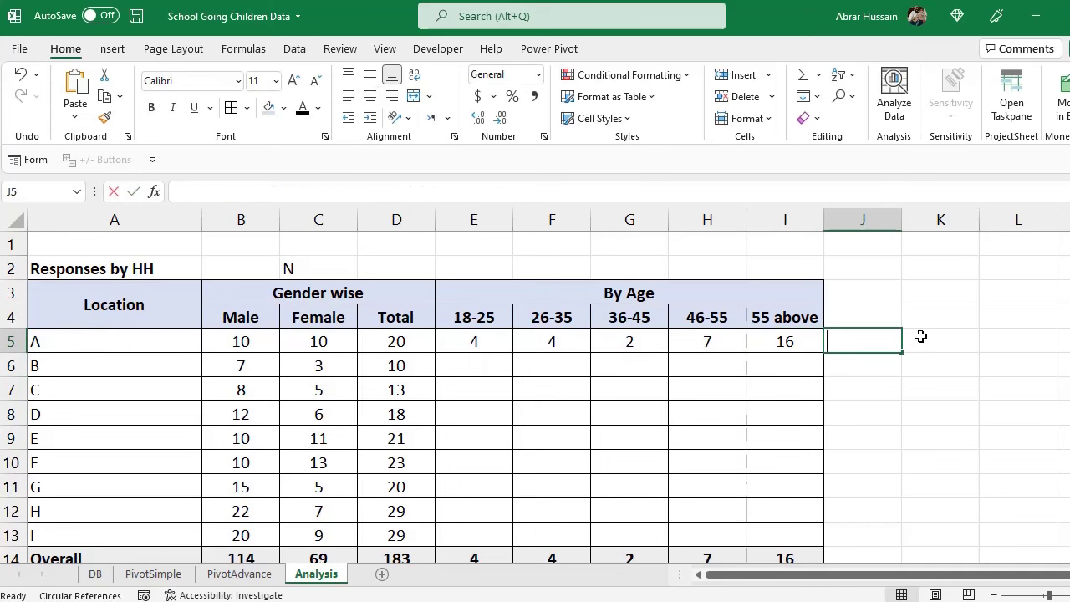
text(=sum()
key(Left)
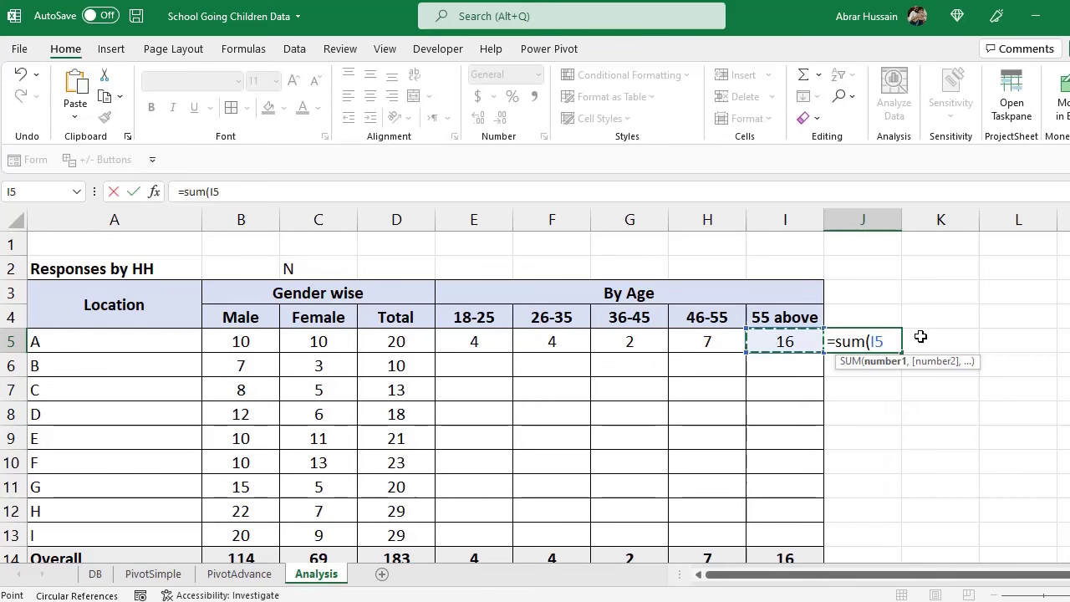
key(shift+Left)
key(shift+Left)
key(shift+Left)
key(shift+Left)
text())
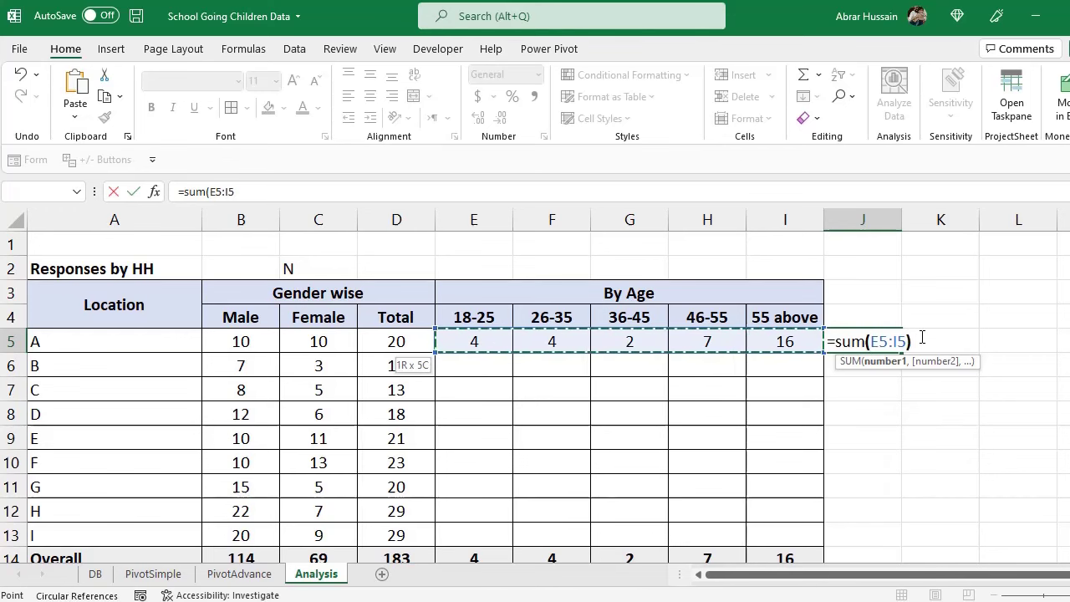
key(Return)
key(Up)
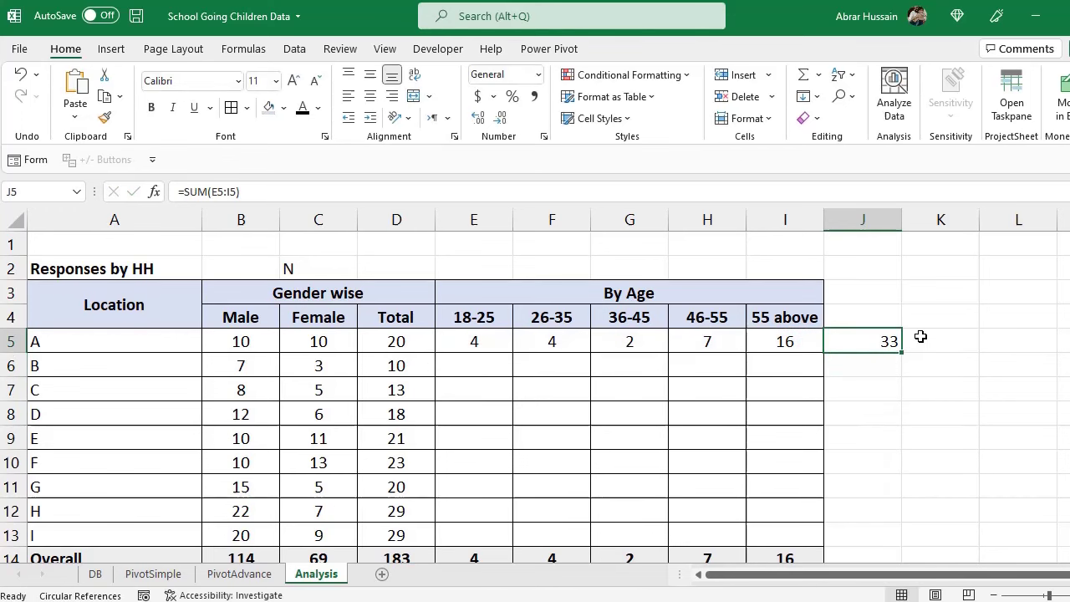
- Inspect location A's age-band total, gender total and female count formulas without changing them
double_click(873, 346)
key(Escape)
double_click(396, 341)
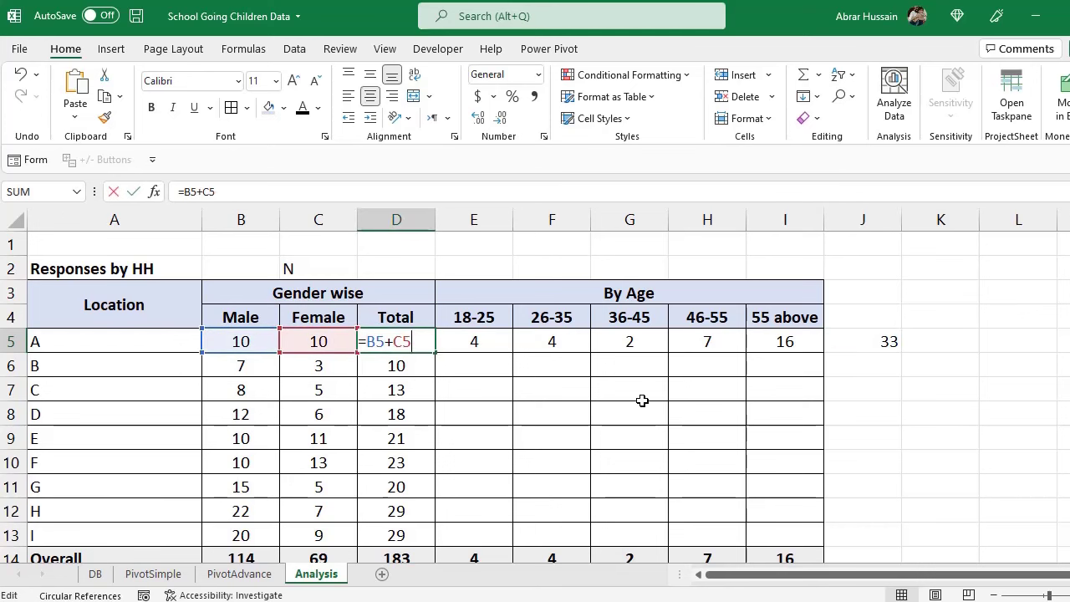
key(Escape)
key(F2)
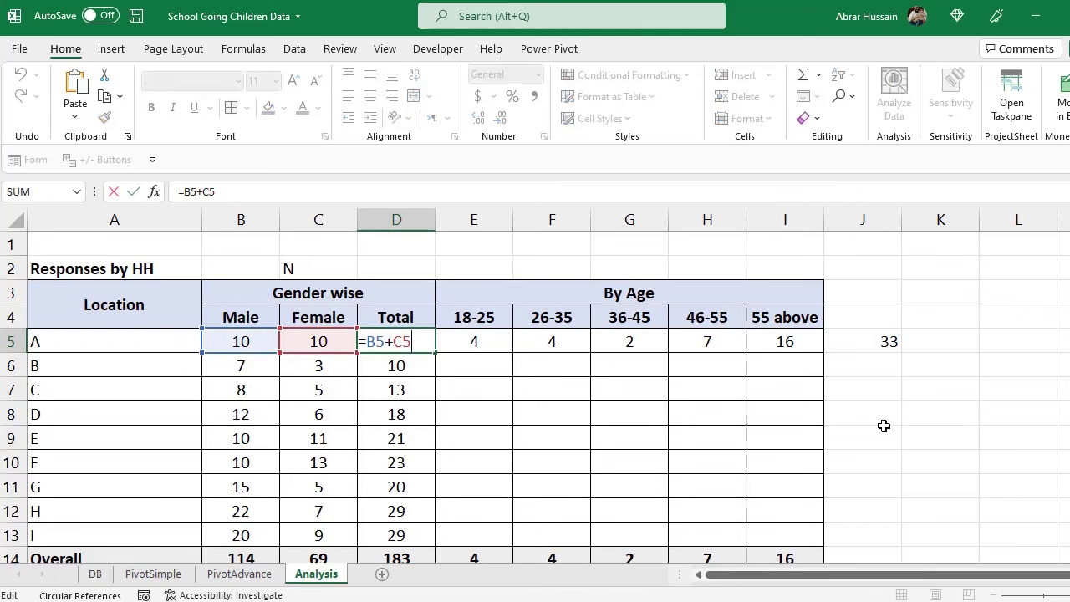
key(Escape)
double_click(337, 342)
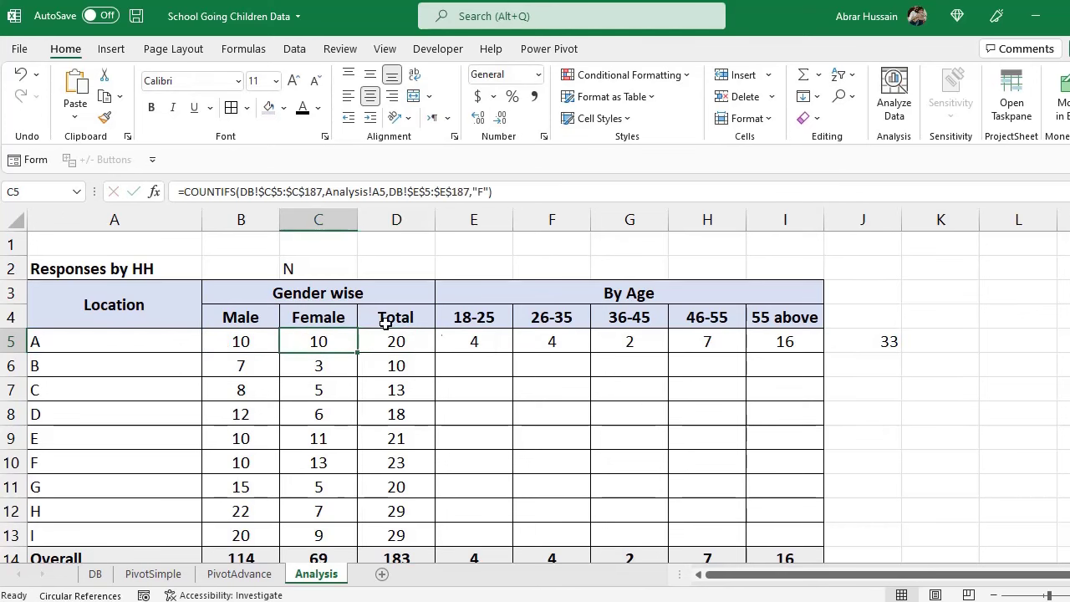
- Trace which Male and Female cells the gender total adds, then review the age-band total's source cells
click(242, 340)
click(396, 340)
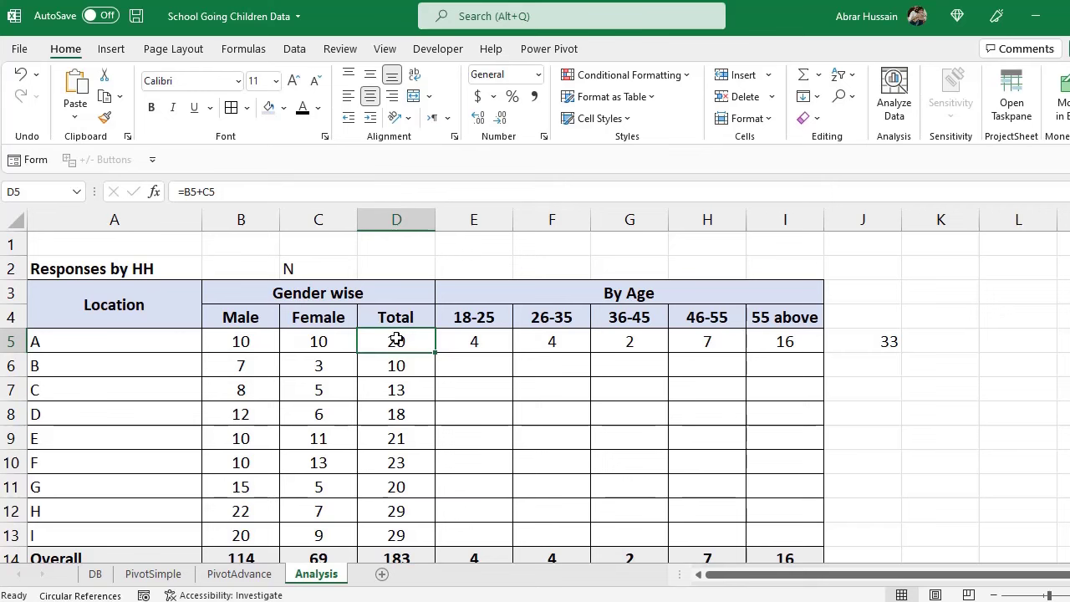
click(245, 322)
click(321, 316)
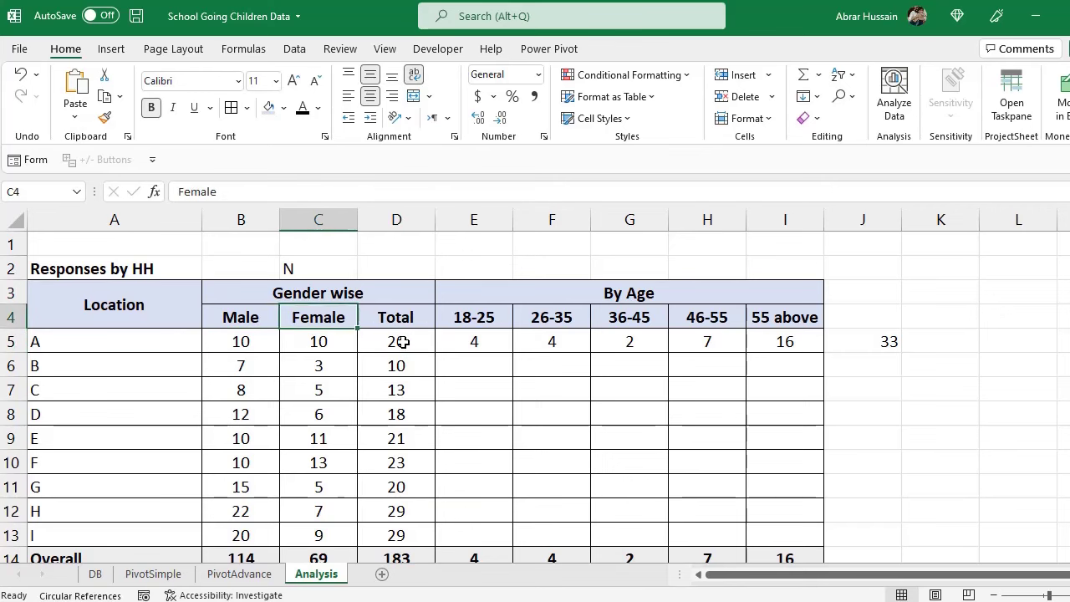
double_click(403, 341)
key(Escape)
drag(478, 344, 750, 337)
click(881, 333)
double_click(881, 333)
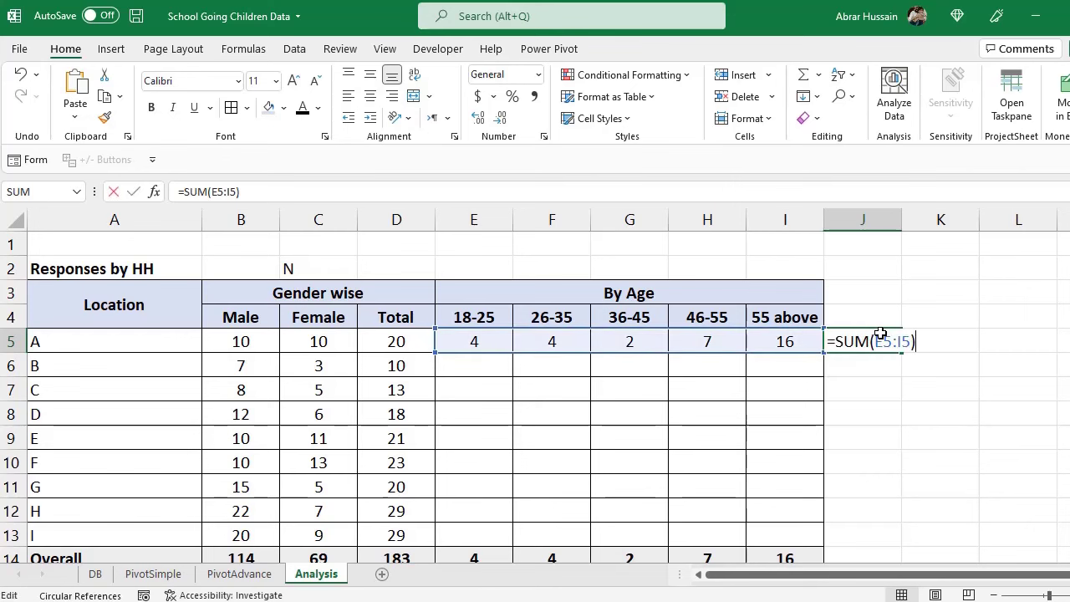
key(Escape)
- Change the 55 above criterion from "<55" to ">55" and compare both totals (20)
double_click(808, 340)
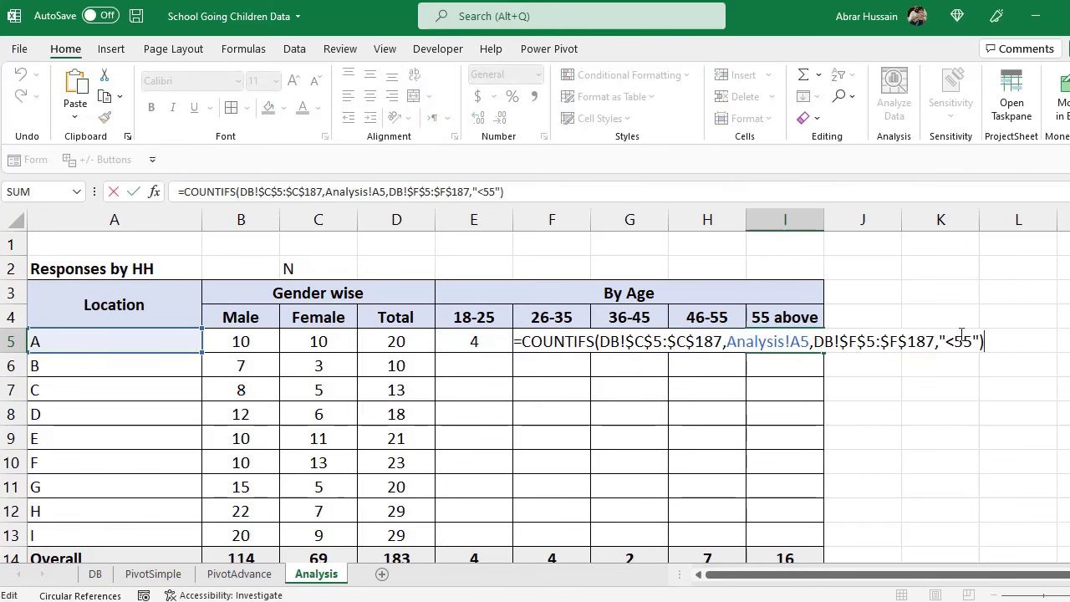
key(Left)
key(Left)
key(Left)
key(Left)
key(BackSpace)
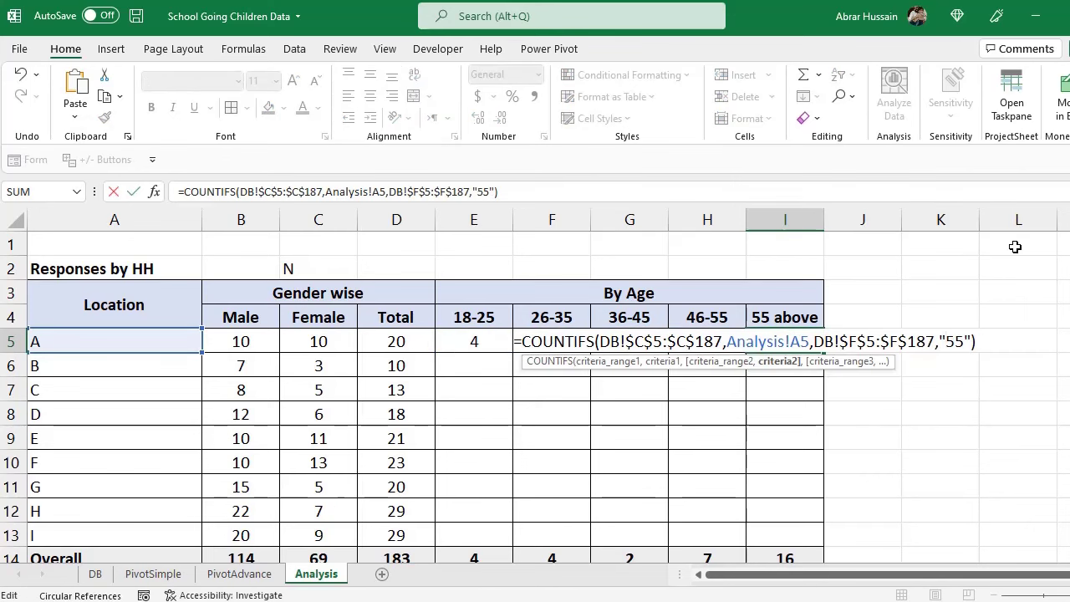
text(>)
key(Return)
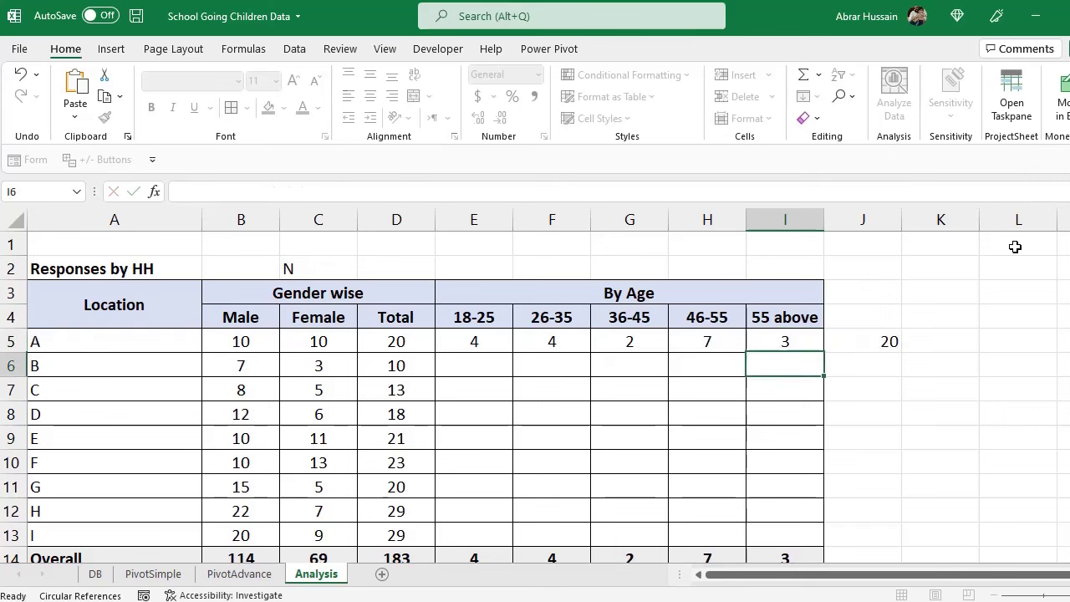
key(Up)
key(Right)
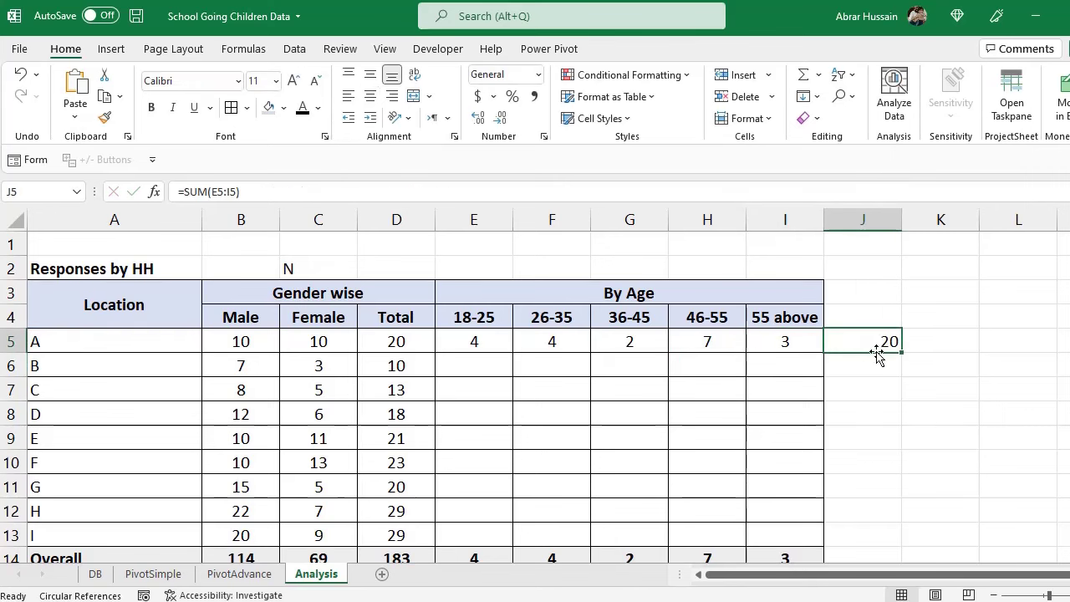
click(401, 339)
ctrl+click(875, 341)
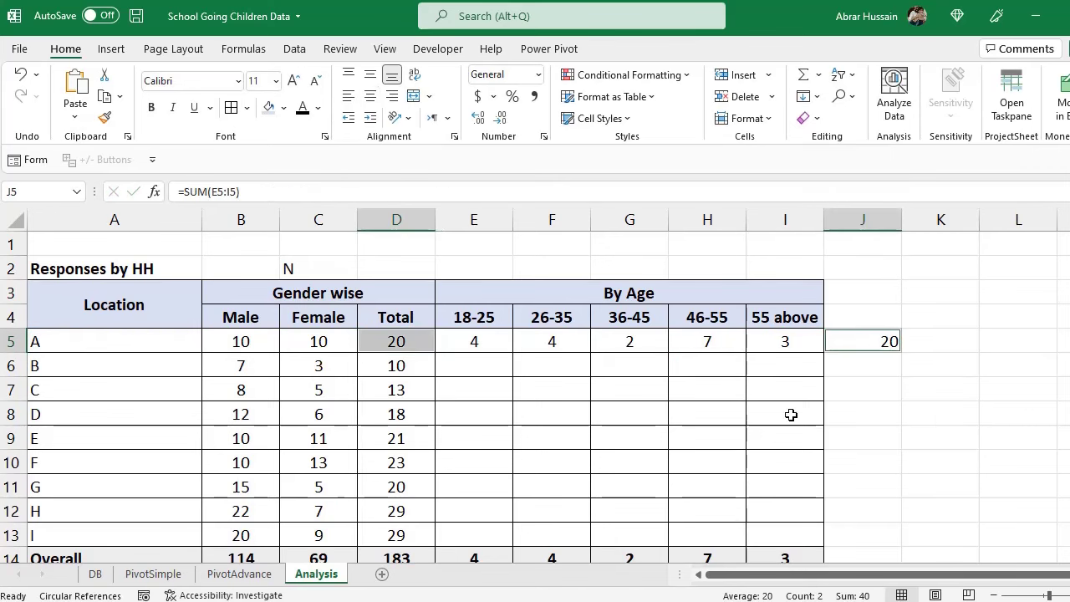
- Copy location A's age-band formulas down through location I, giving Overall 38, 50, 31, 31, 26
drag(474, 341, 779, 337)
key(ctrl+c)
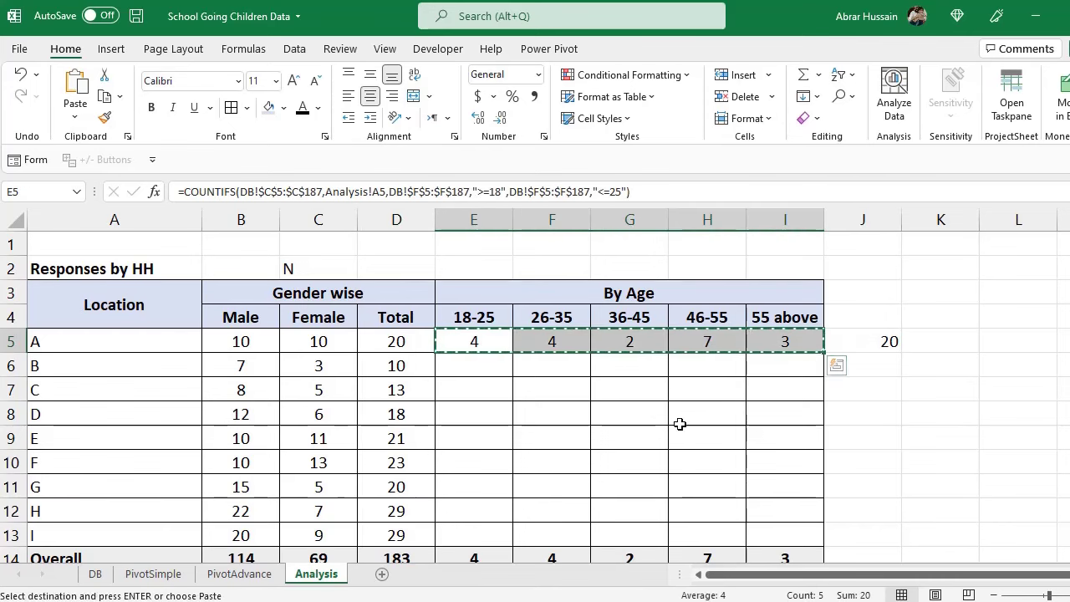
scroll(728, 427, down, 1)
shift+click(787, 463)
key(ctrl+v)
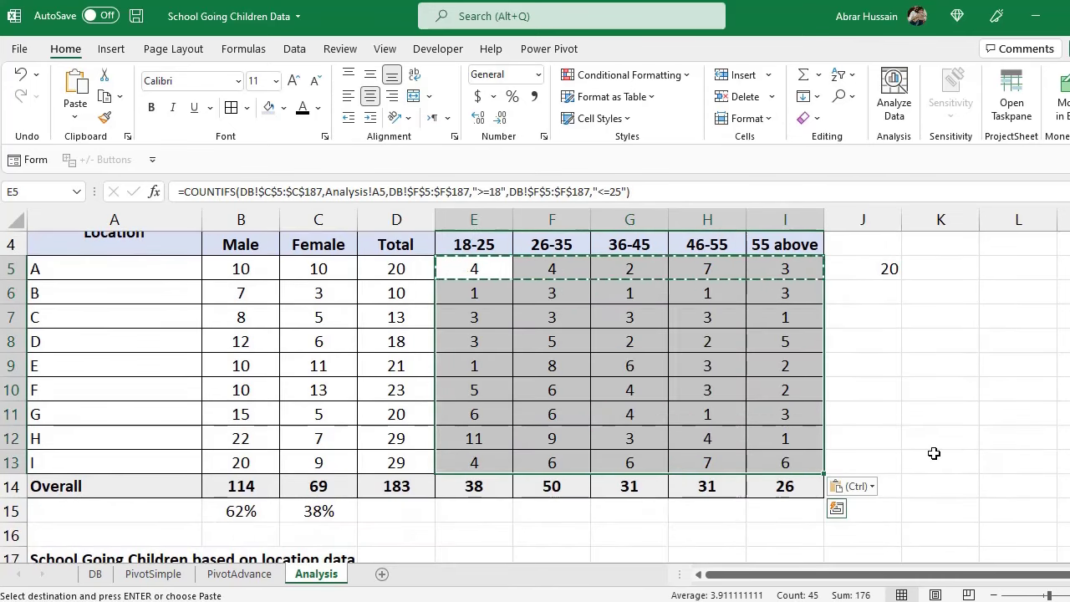
scroll(755, 411, up, 1)
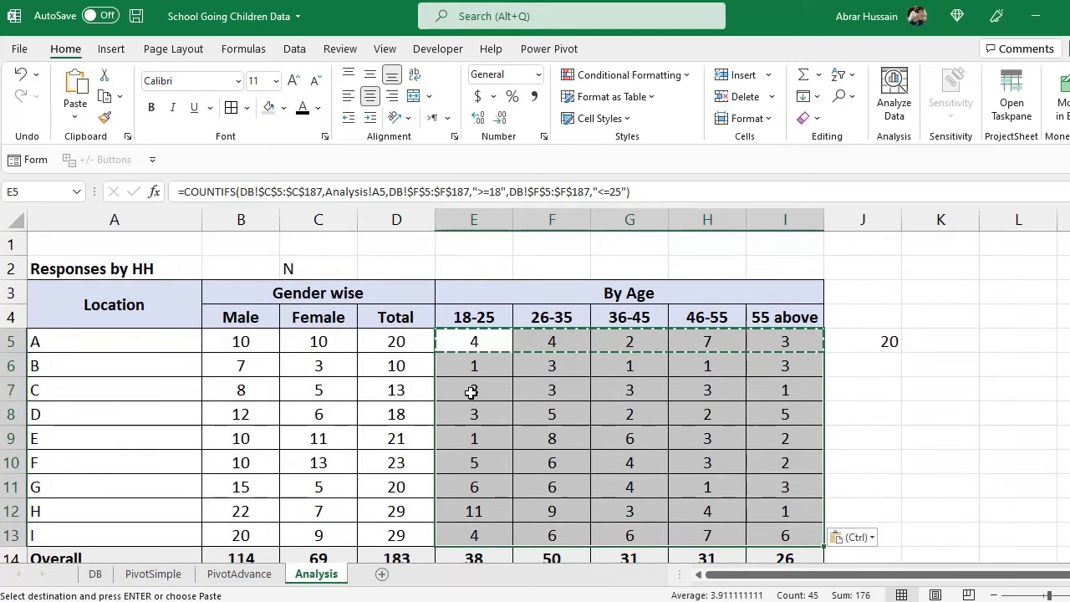
scroll(471, 392, down, 5)
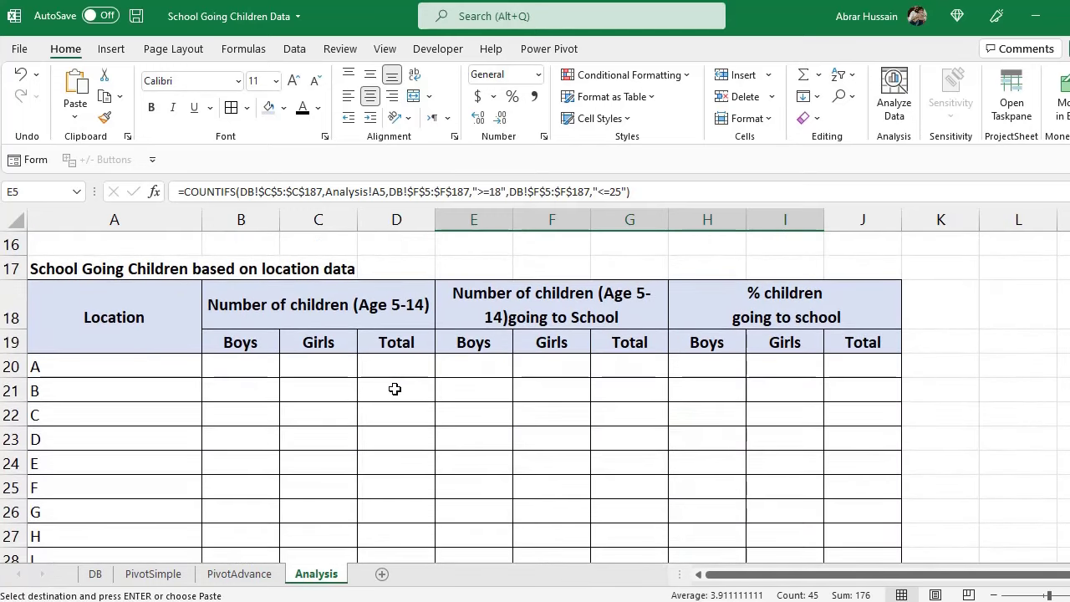
- Go to the DB sheet and select the Boys, Girls and Total children columns
click(250, 309)
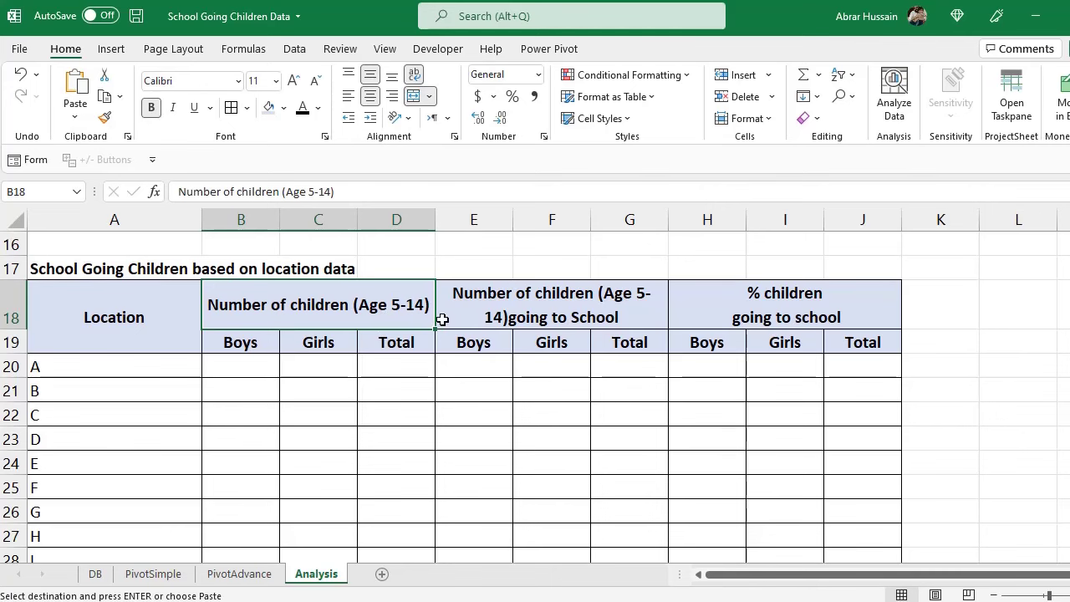
key(ctrl+Page_Up)
key(ctrl+Page_Up)
key(ctrl+Page_Up)
drag(525, 240, 537, 491)
click(509, 218)
drag(508, 218, 615, 282)
click(197, 219)
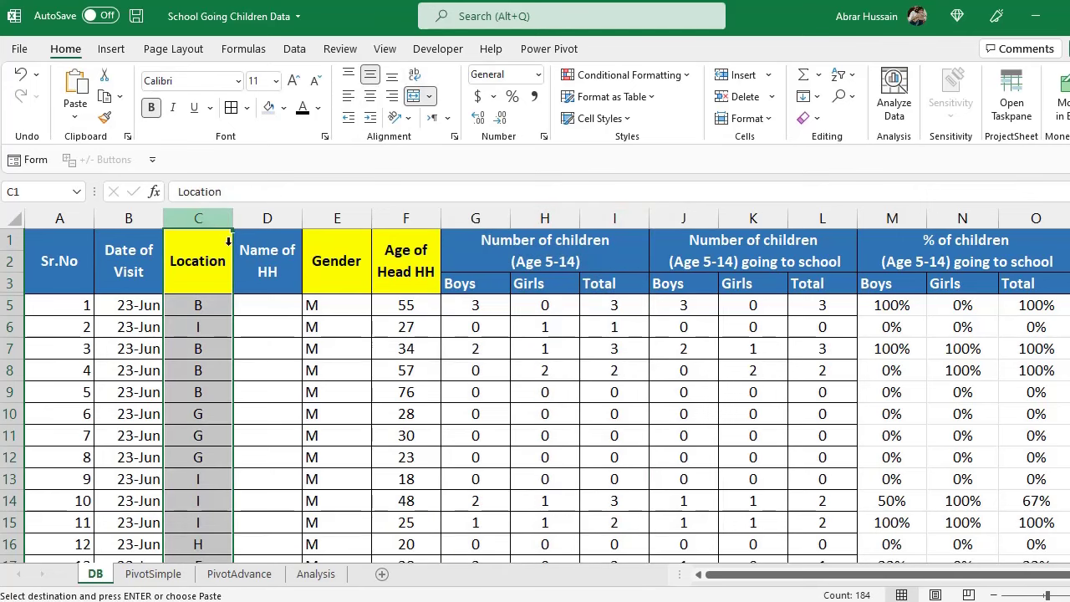
ctrl+click(483, 219)
drag(484, 219, 632, 242)
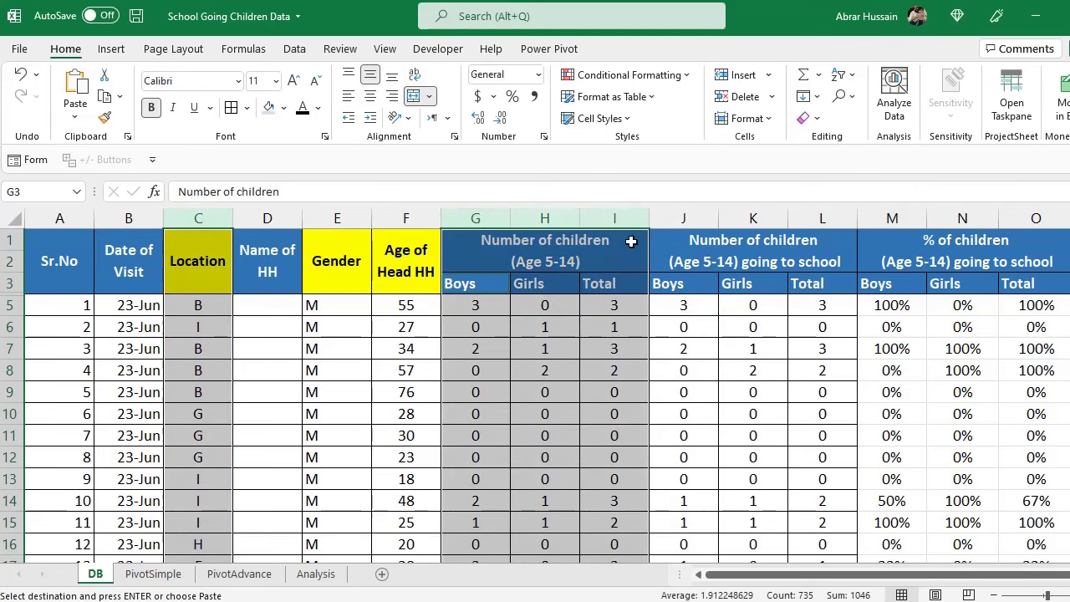
click(536, 265)
drag(527, 242, 545, 306)
click(547, 306)
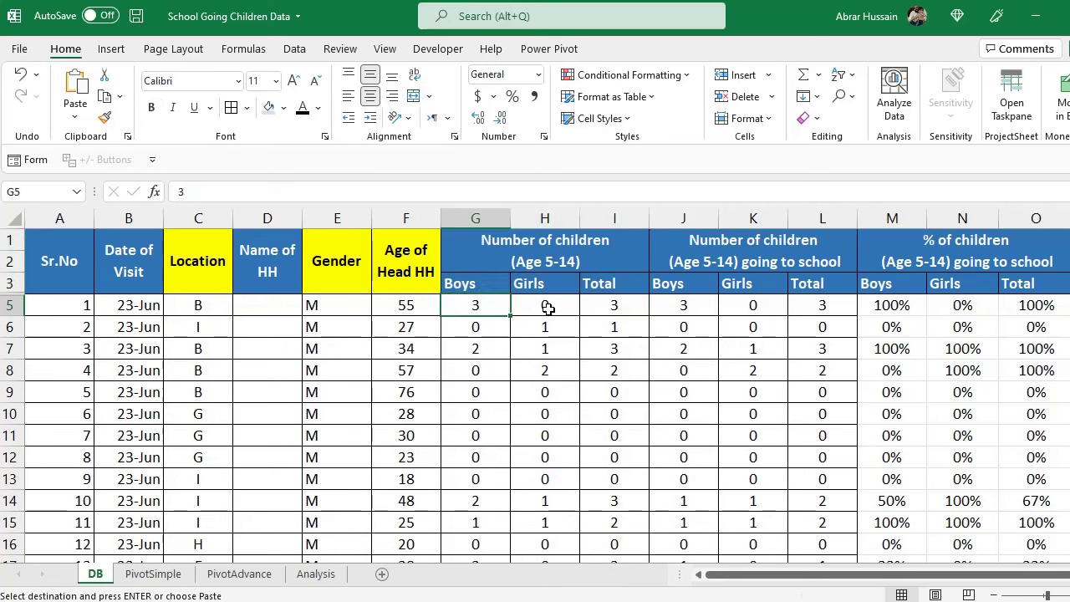
click(595, 313)
click(475, 283)
click(476, 306)
click(611, 306)
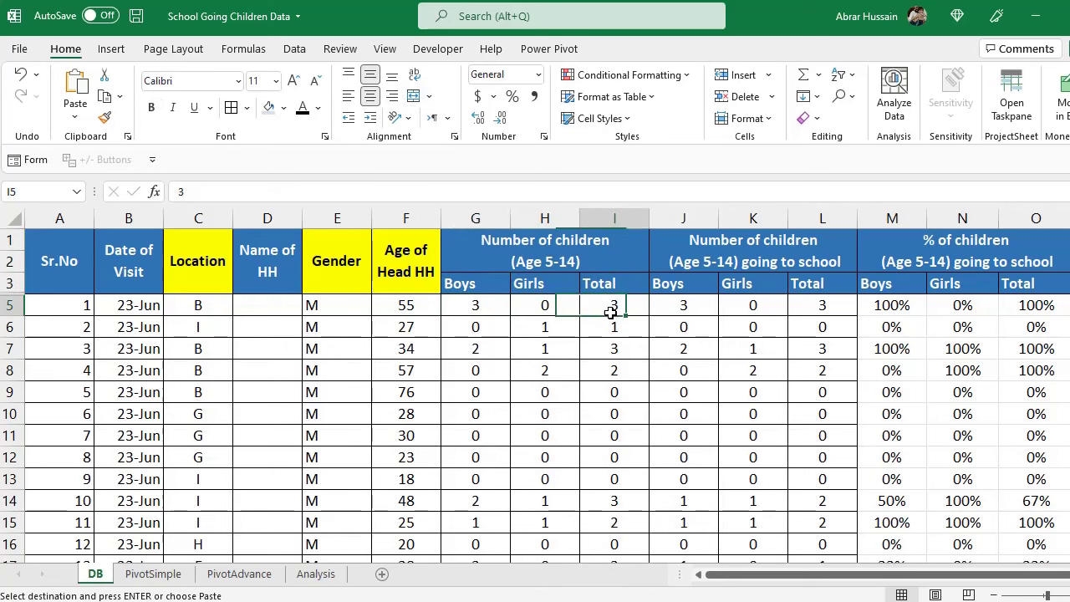
click(535, 307)
click(495, 305)
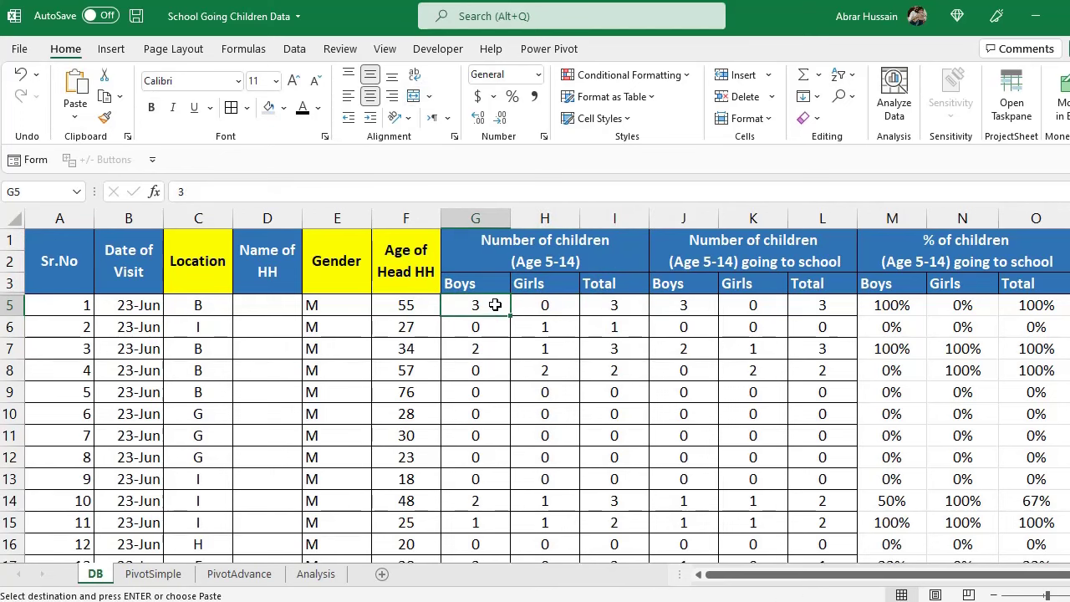
click(406, 306)
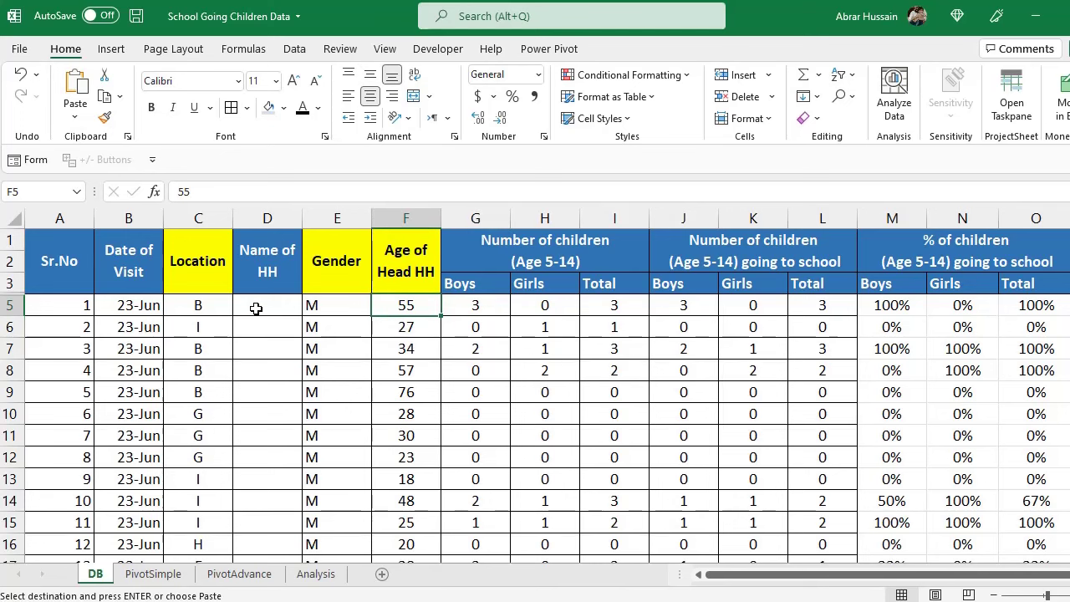
click(490, 305)
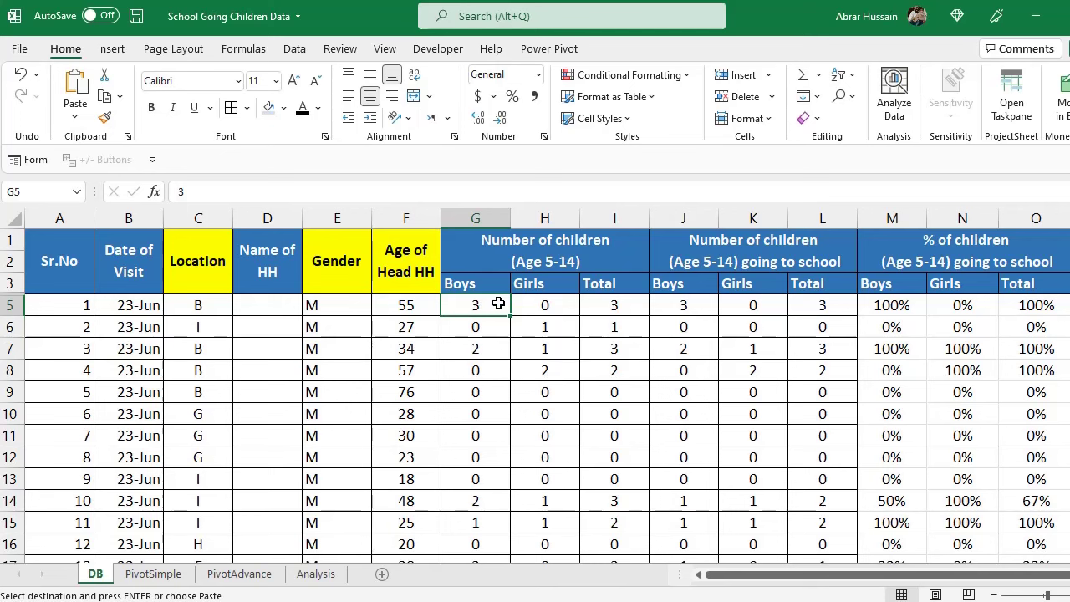
click(505, 330)
click(490, 309)
click(562, 311)
click(615, 308)
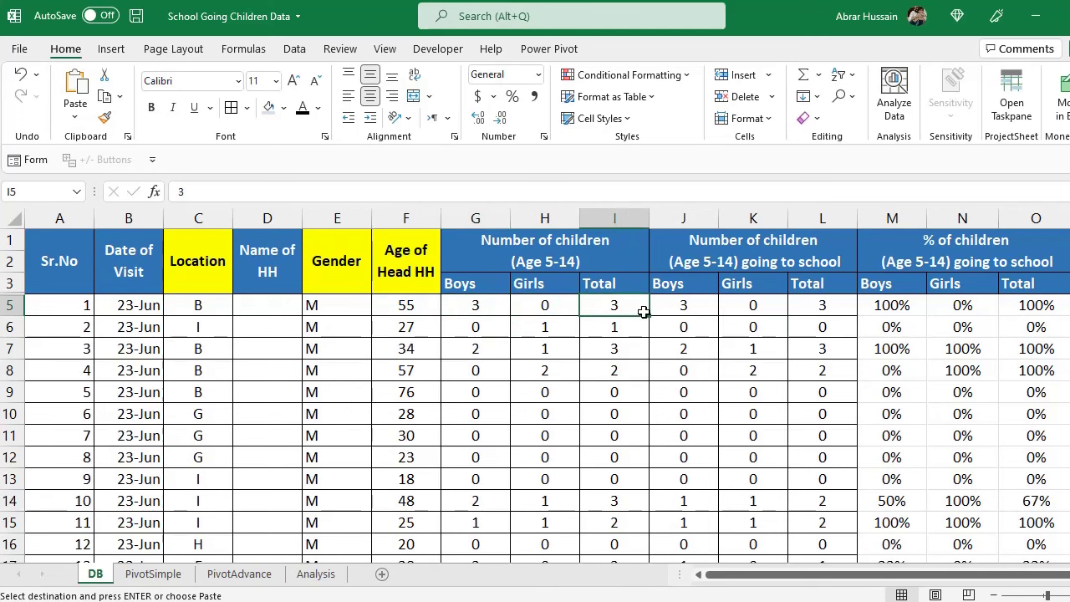
click(617, 349)
click(627, 458)
click(626, 303)
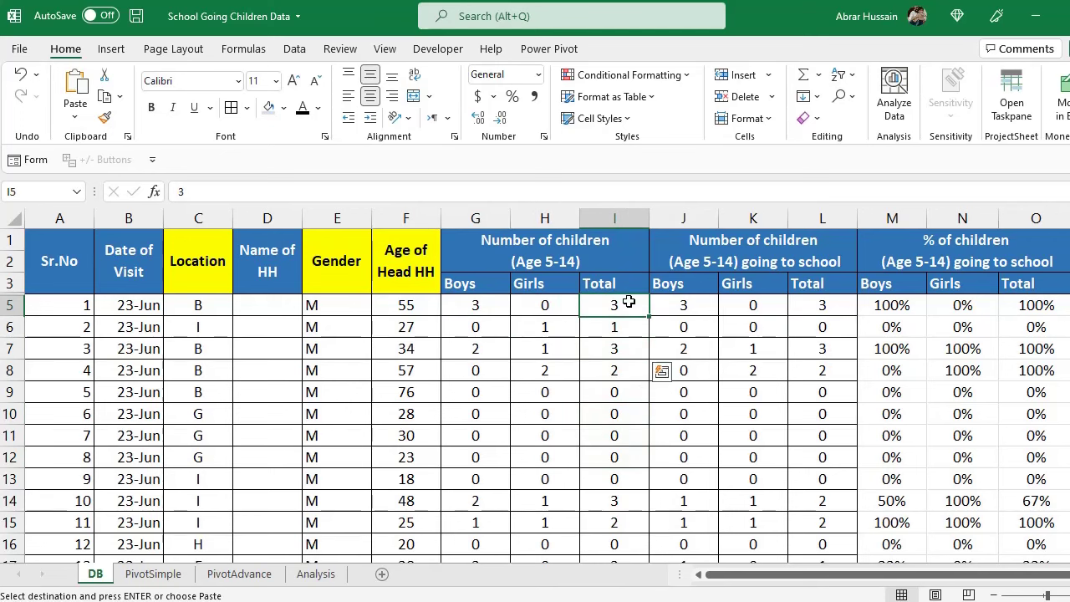
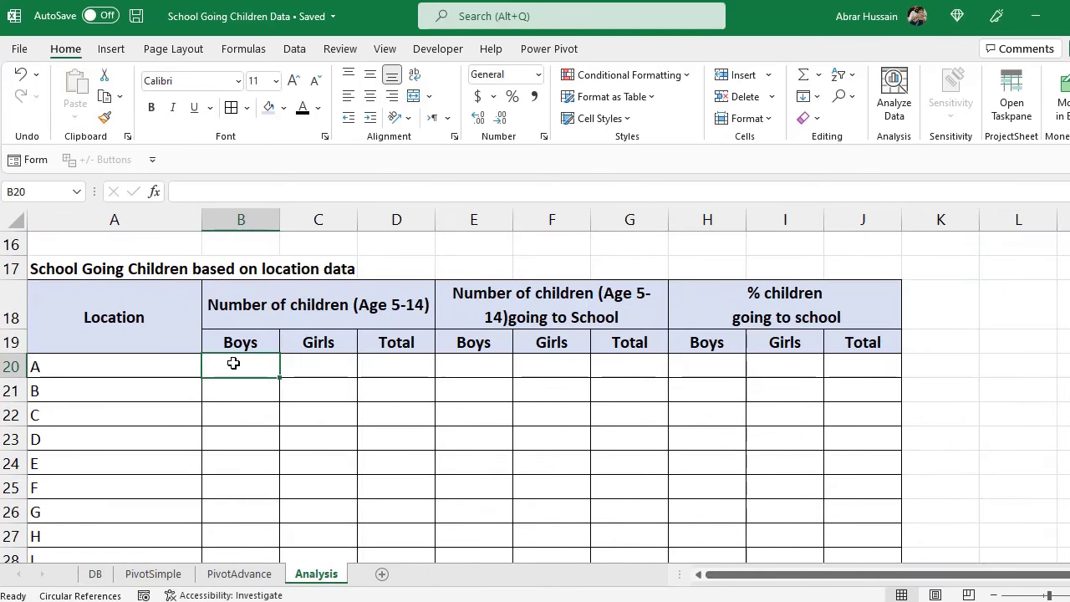
- Begin a SUMIFS formula in B20 with the DB boys range G5:G187 as sum range
click(248, 385)
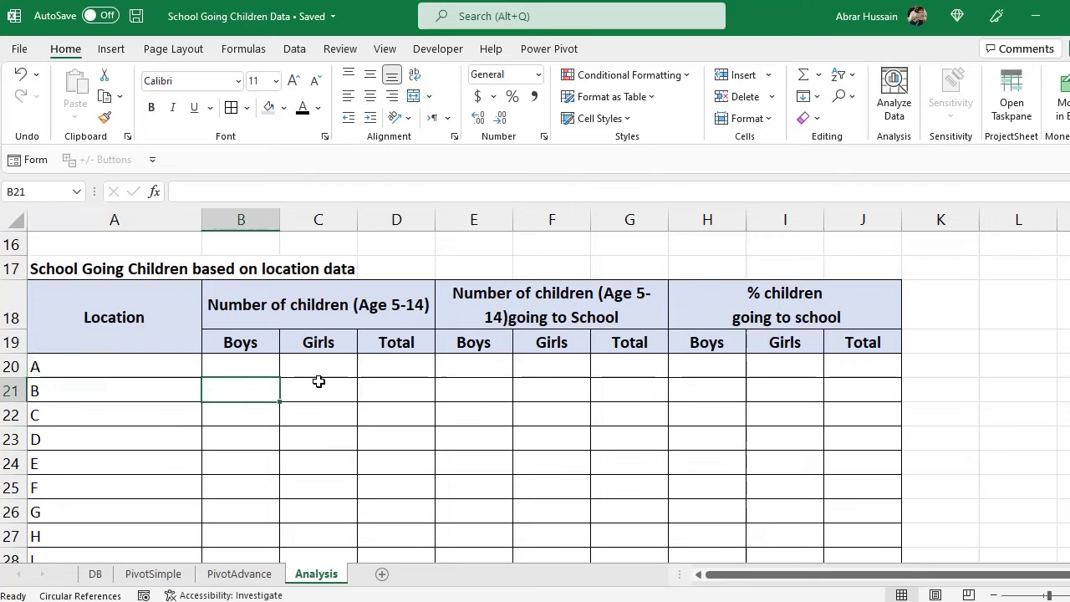
scroll(318, 383, down, 1)
click(254, 276)
scroll(356, 305, up, 1)
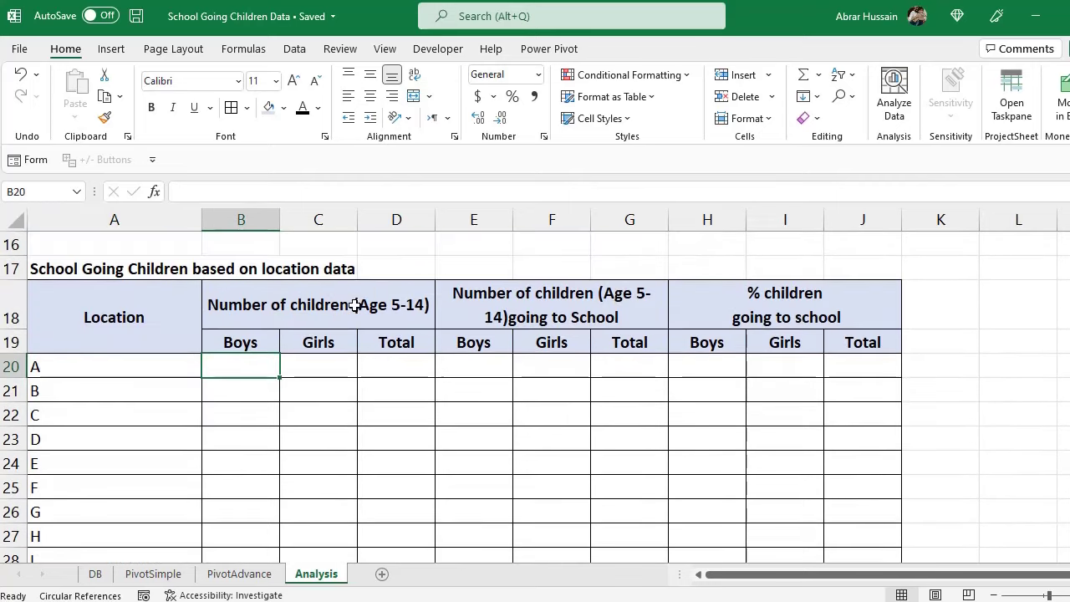
text(=)
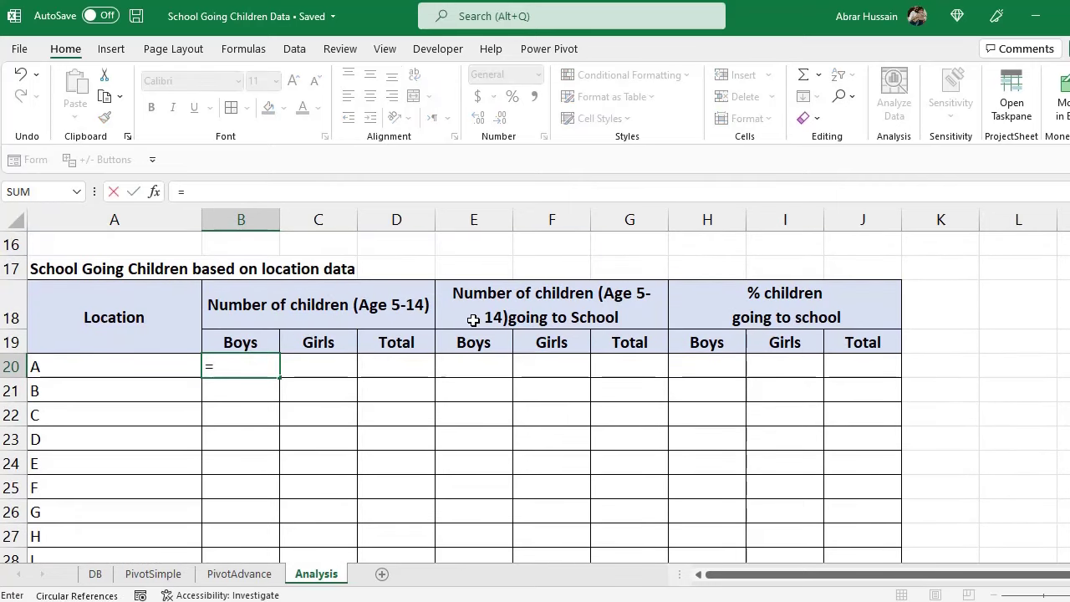
text(SUMIFs)
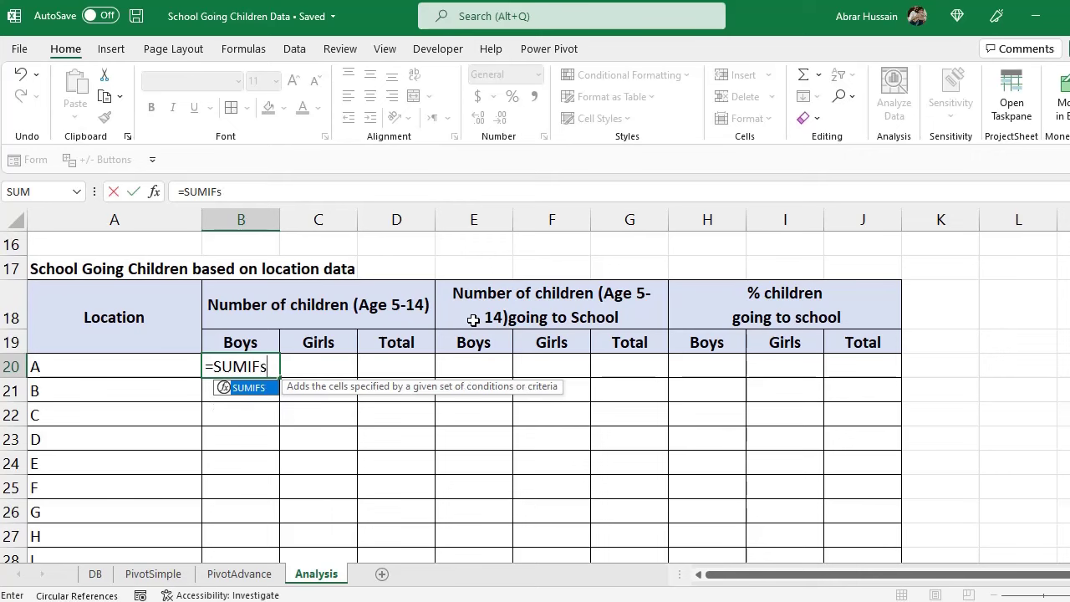
text(()
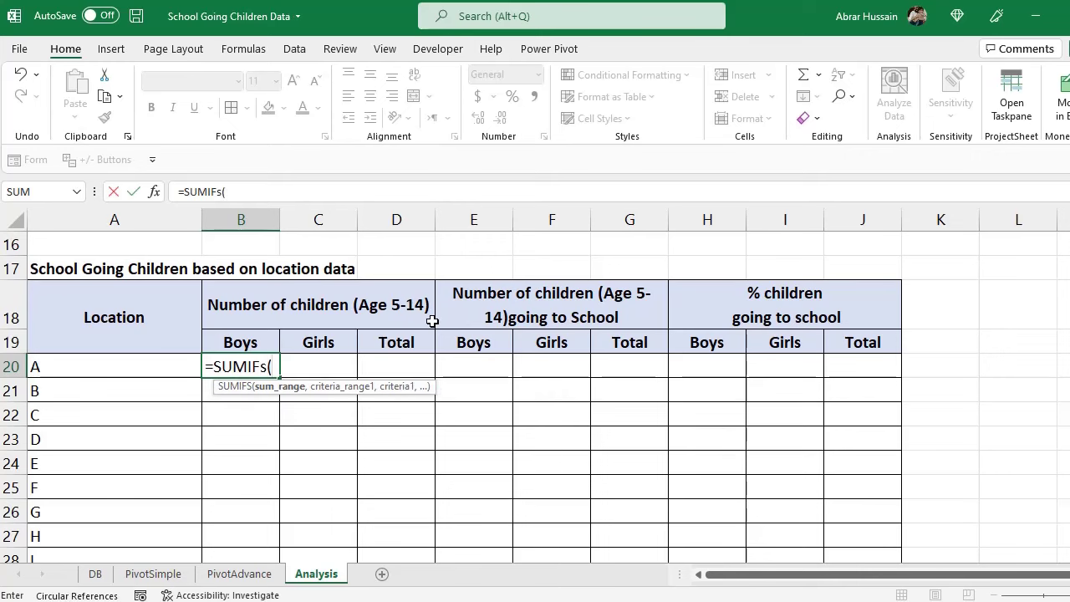
click(97, 575)
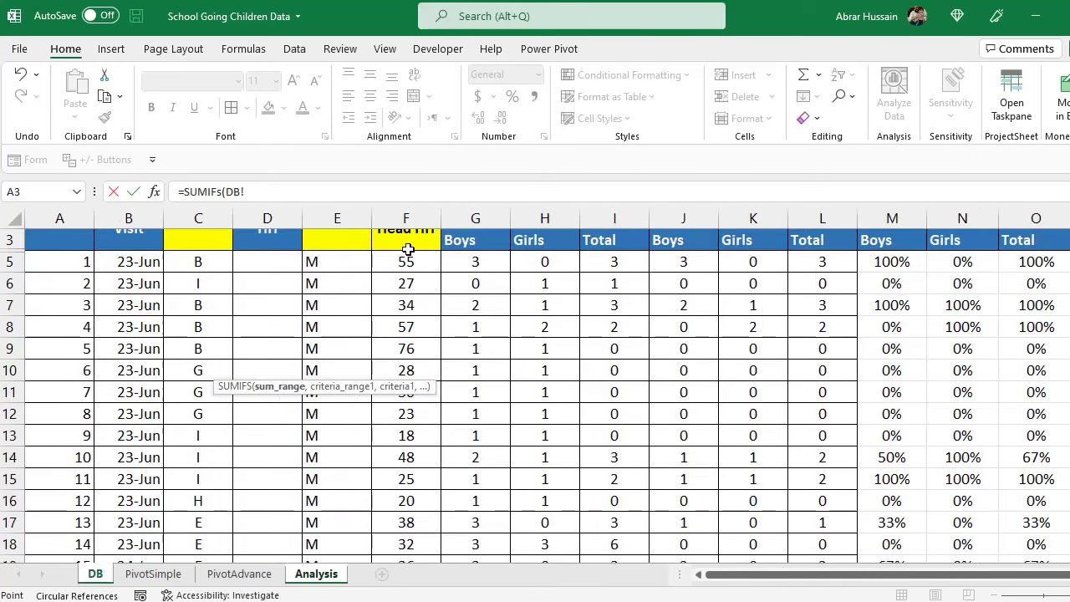
click(475, 262)
scroll(480, 264, up, 1)
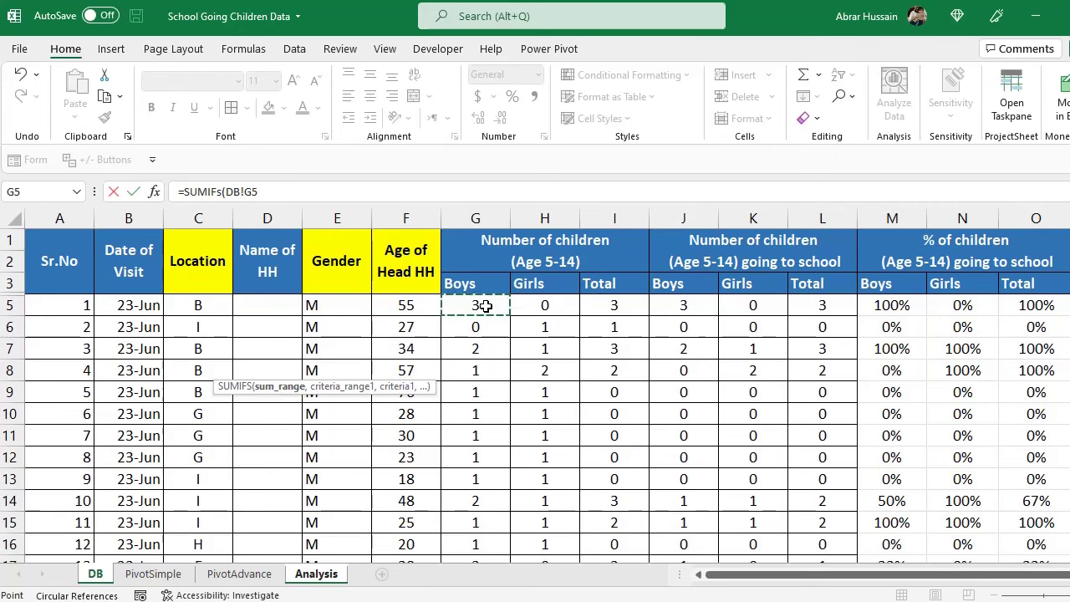
key(ctrl+shift+Down)
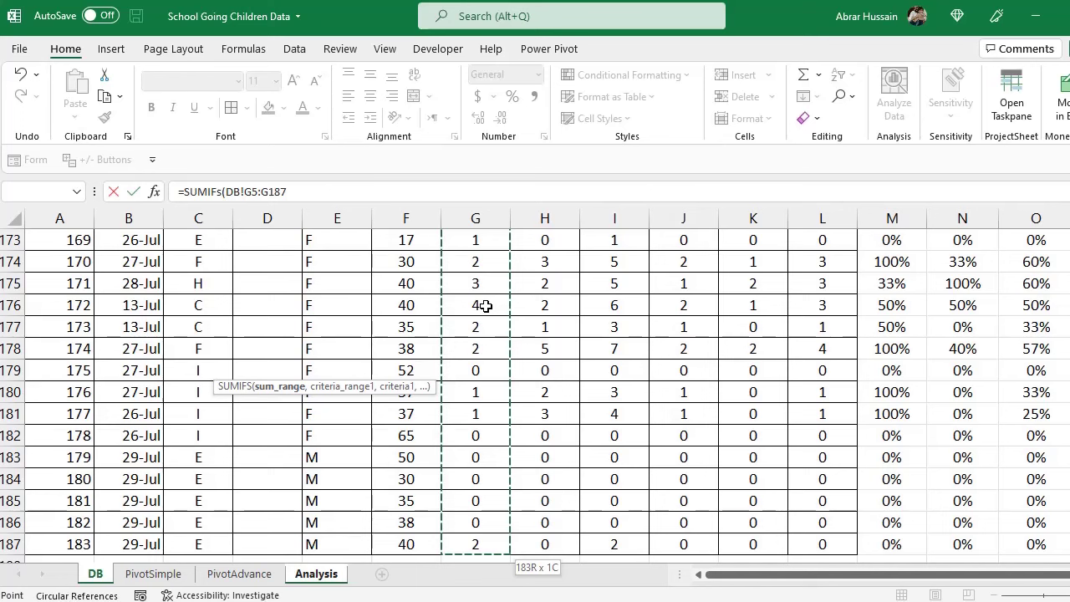
text(,)
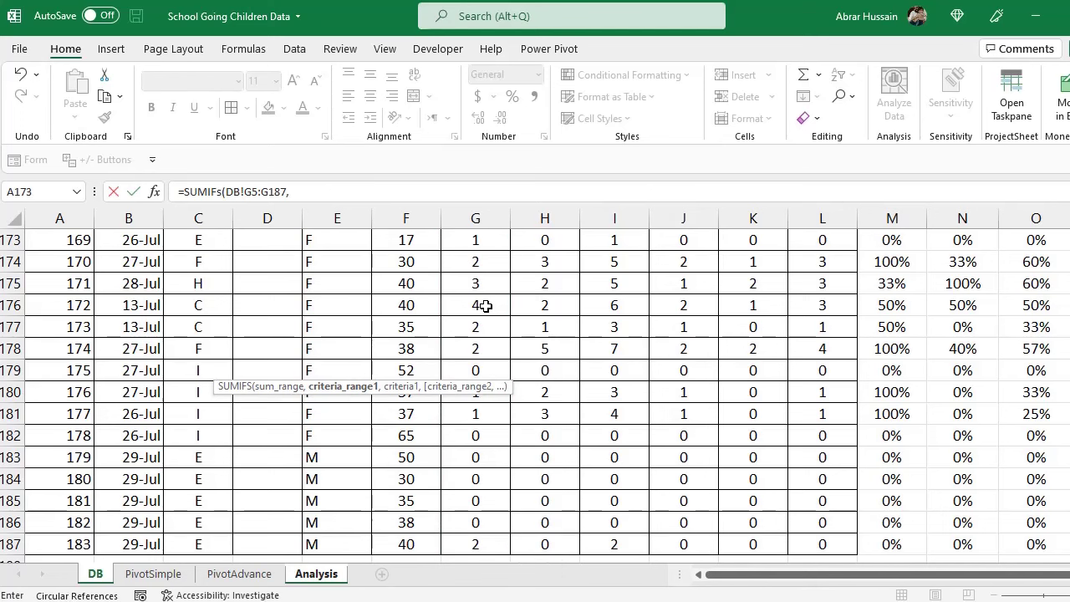
- Add DB location range C5:C187 as the SUMIFS criteria range
click(203, 297)
key(ctrl+Up)
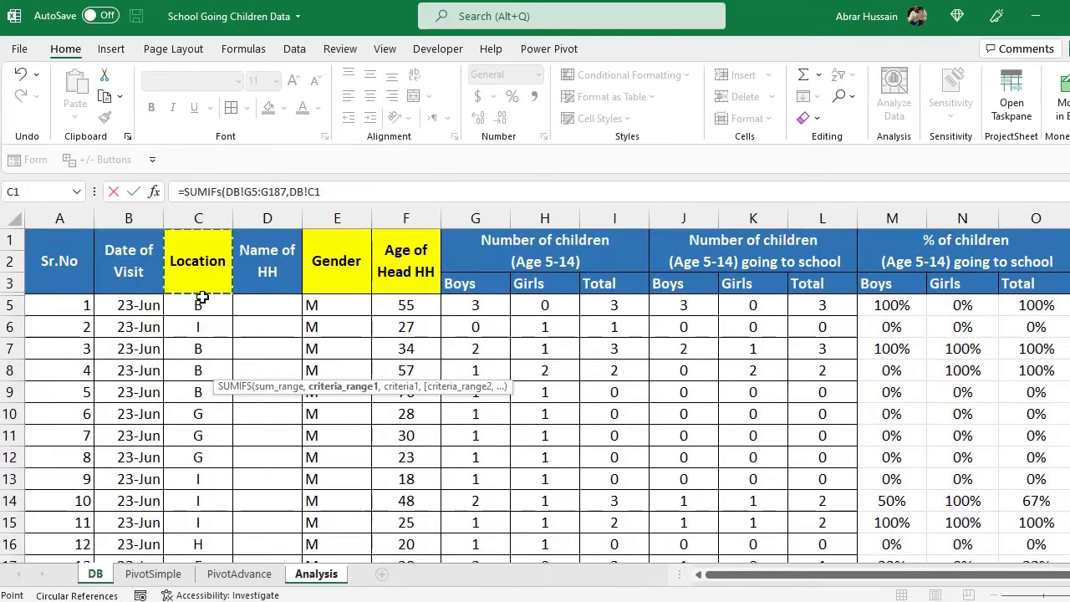
key(Down)
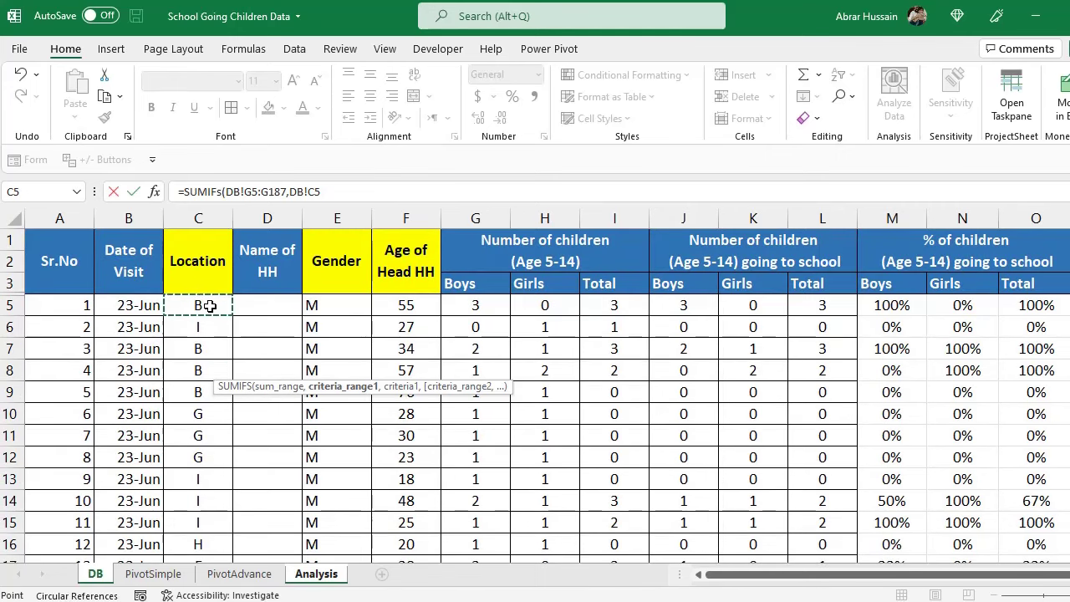
key(ctrl+shift+Down)
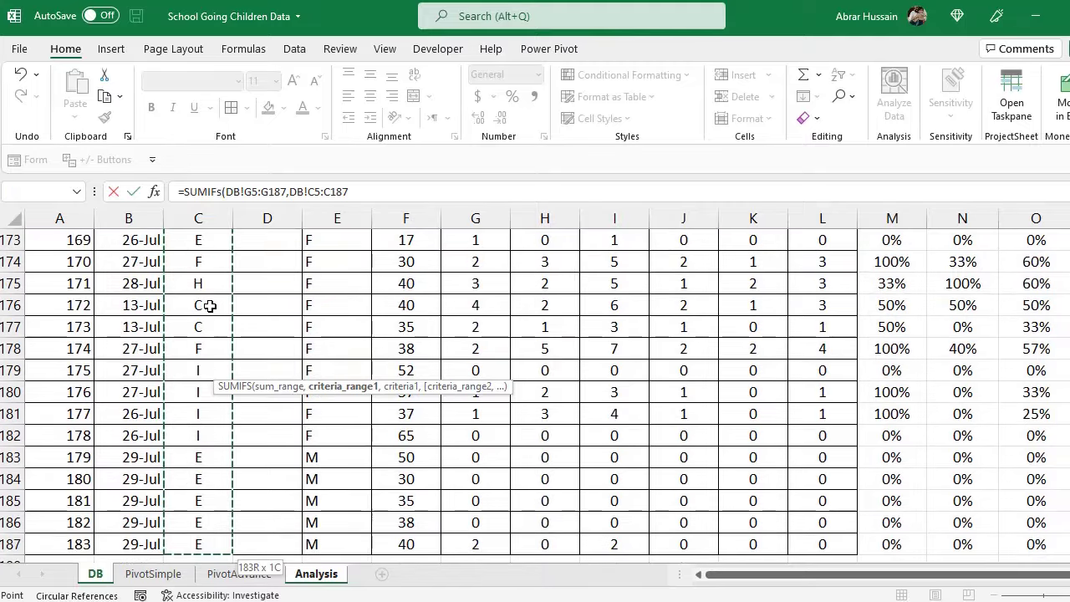
text(,)
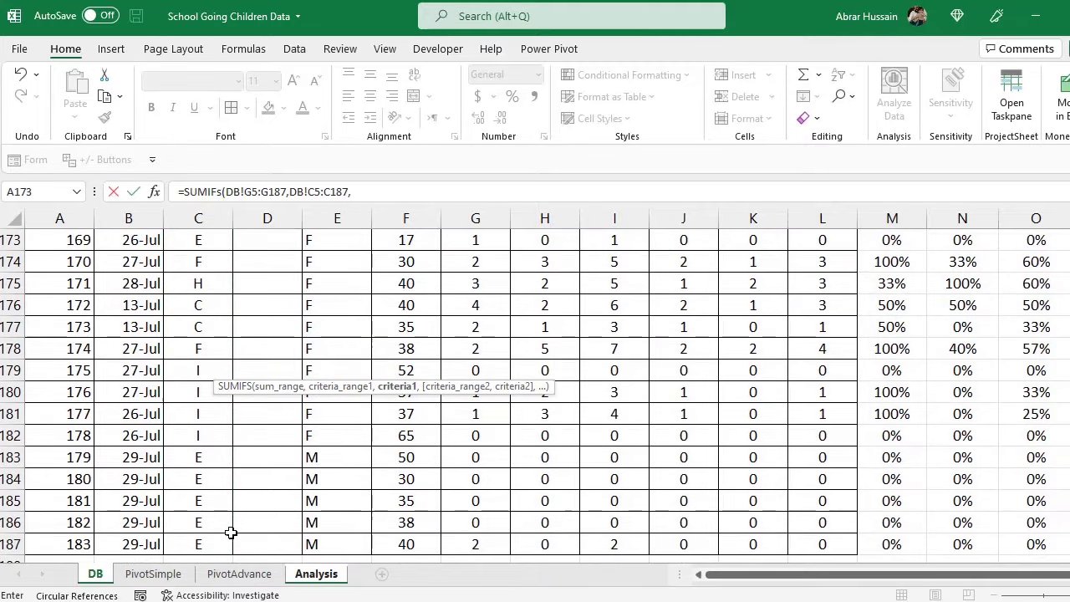
click(322, 575)
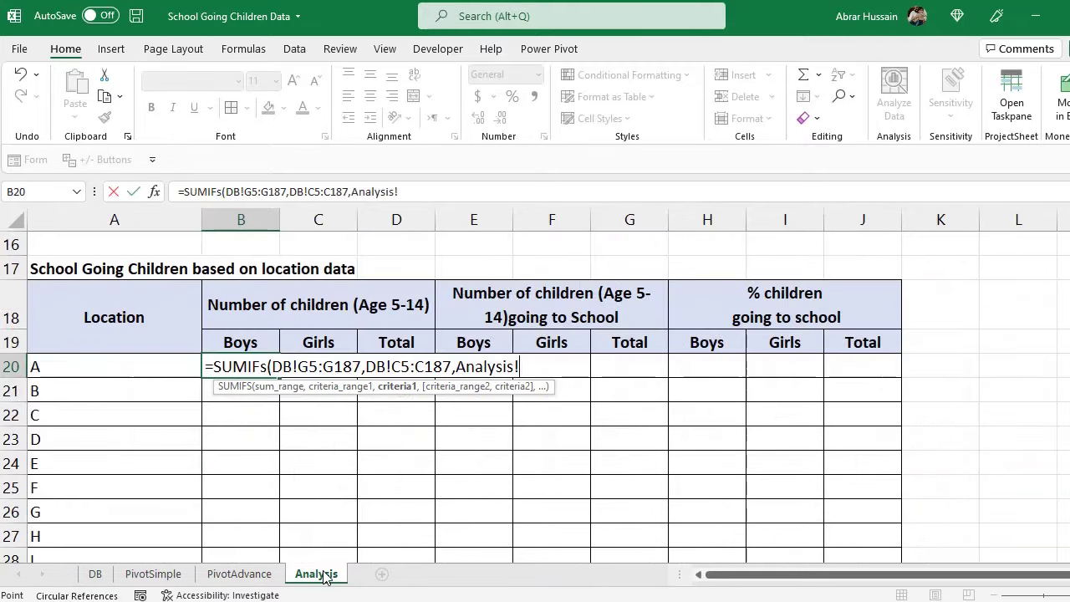
- Use A20 as the criterion and make both DB ranges absolute ($G$5:$G$187, $C$5:$C$187)
click(50, 367)
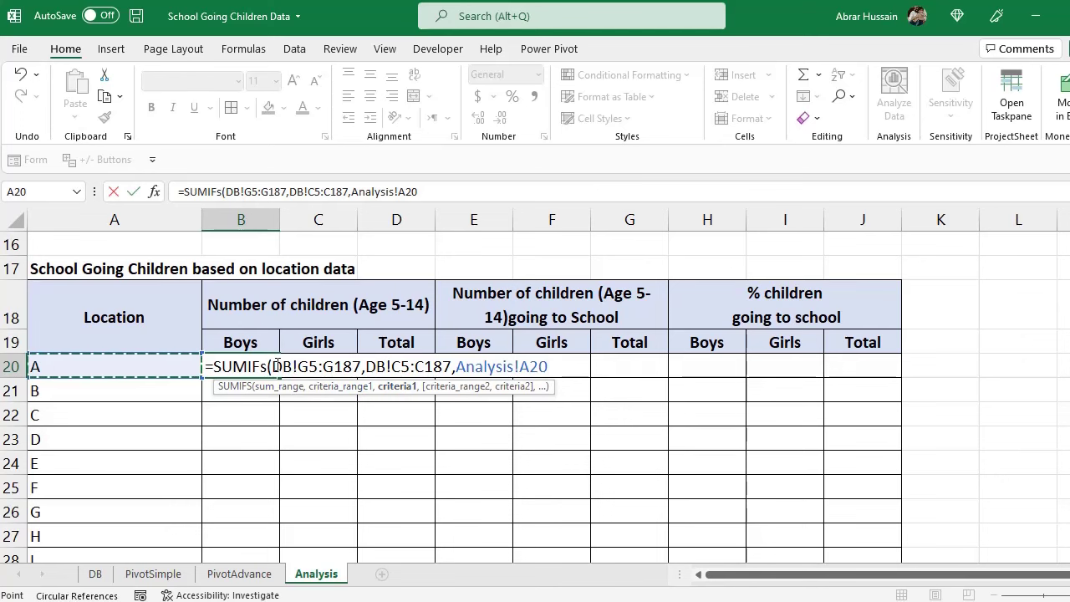
drag(277, 366, 549, 366)
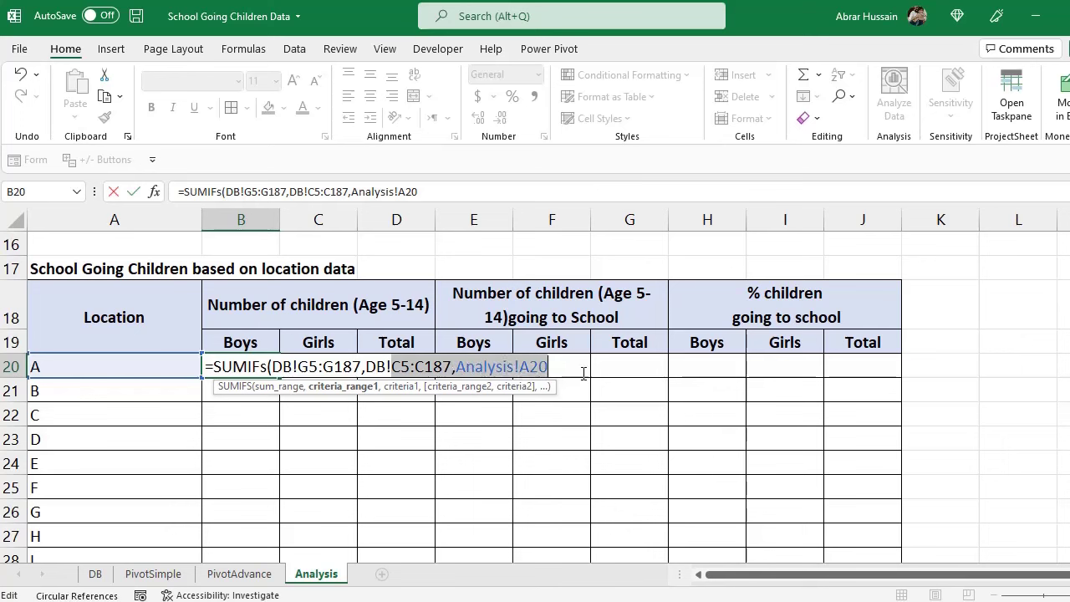
click(311, 367)
key(F4)
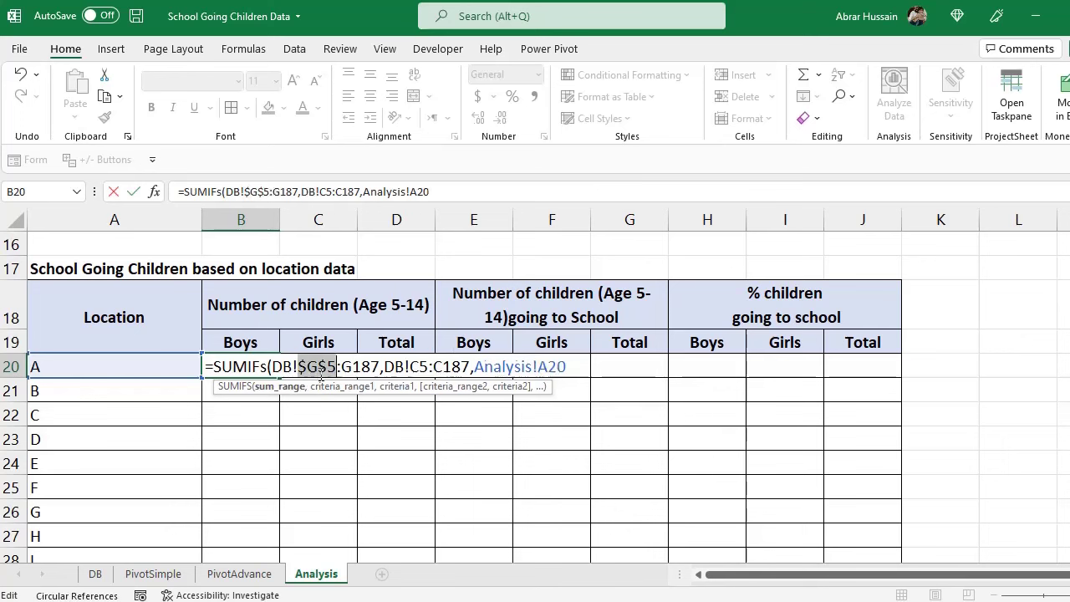
click(358, 366)
key(F4)
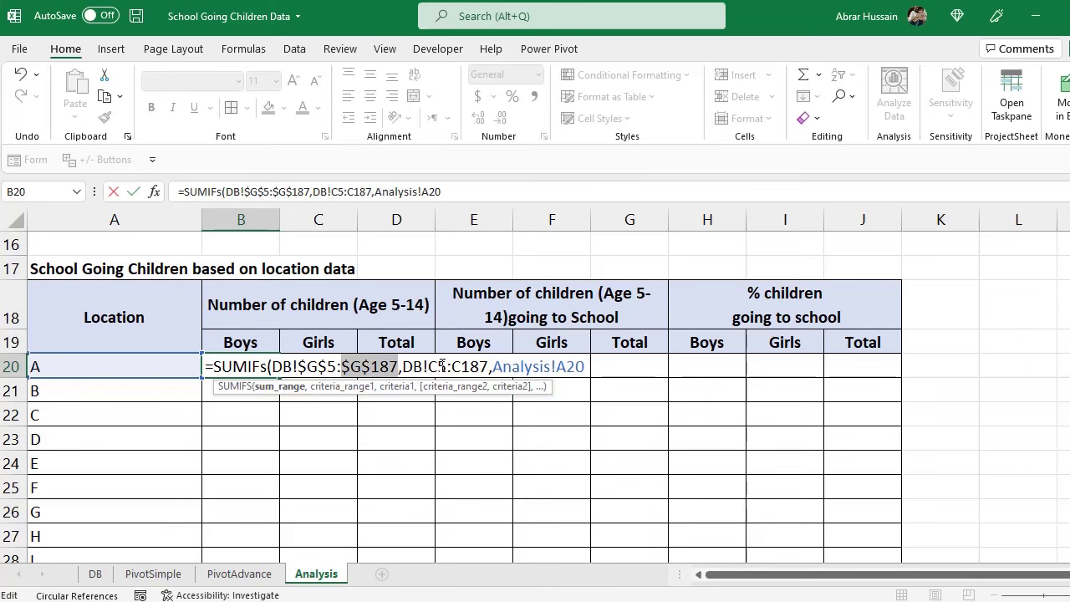
click(442, 366)
key(F4)
click(495, 366)
key(F4)
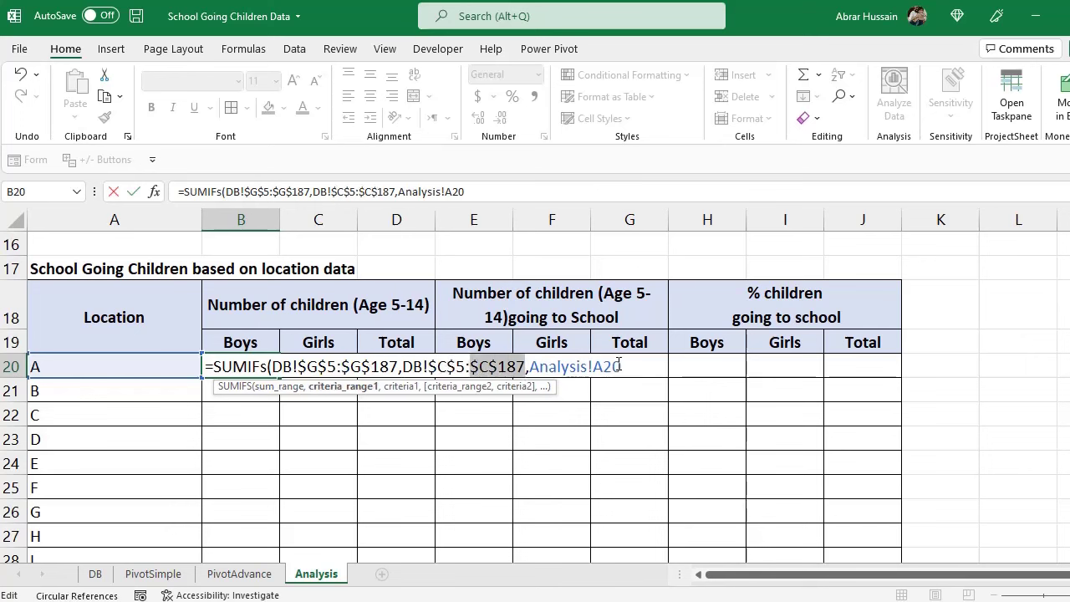
- Close and commit B20's SUMIFS formula, showing 27 boys for location A
click(630, 366)
text())
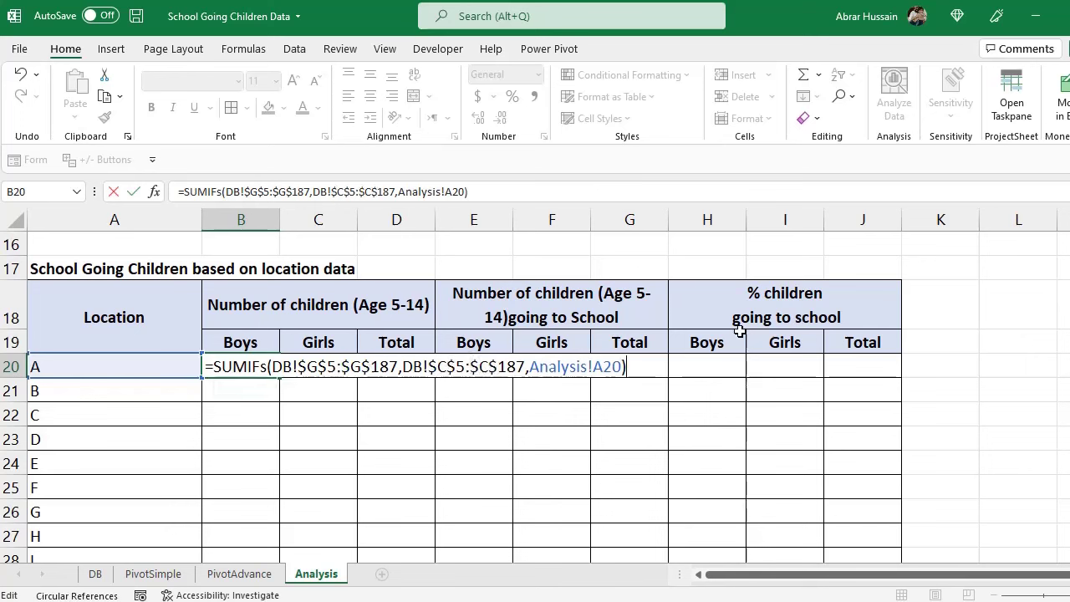
key(Return)
key(Up)
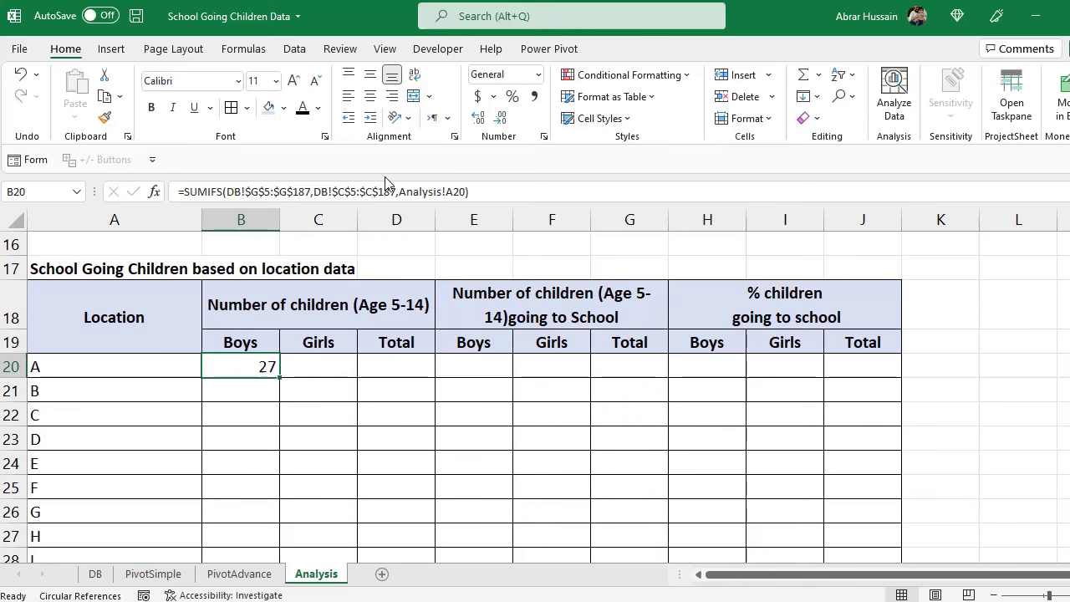
key(F2)
- Copy B20's SUMIFS formula text into C20 for the girls count
key(Escape)
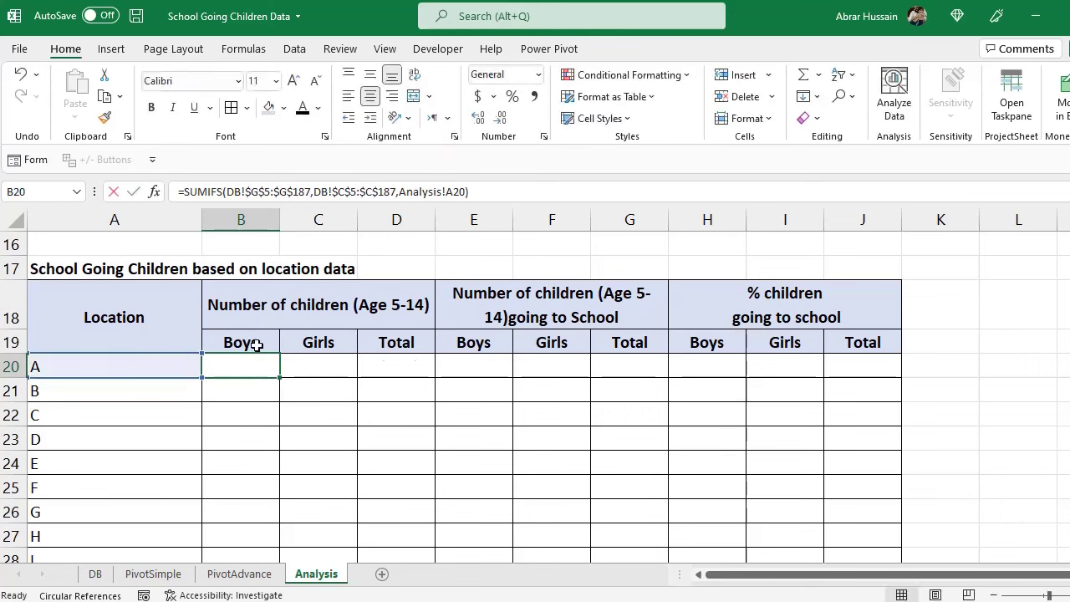
click(95, 371)
double_click(242, 365)
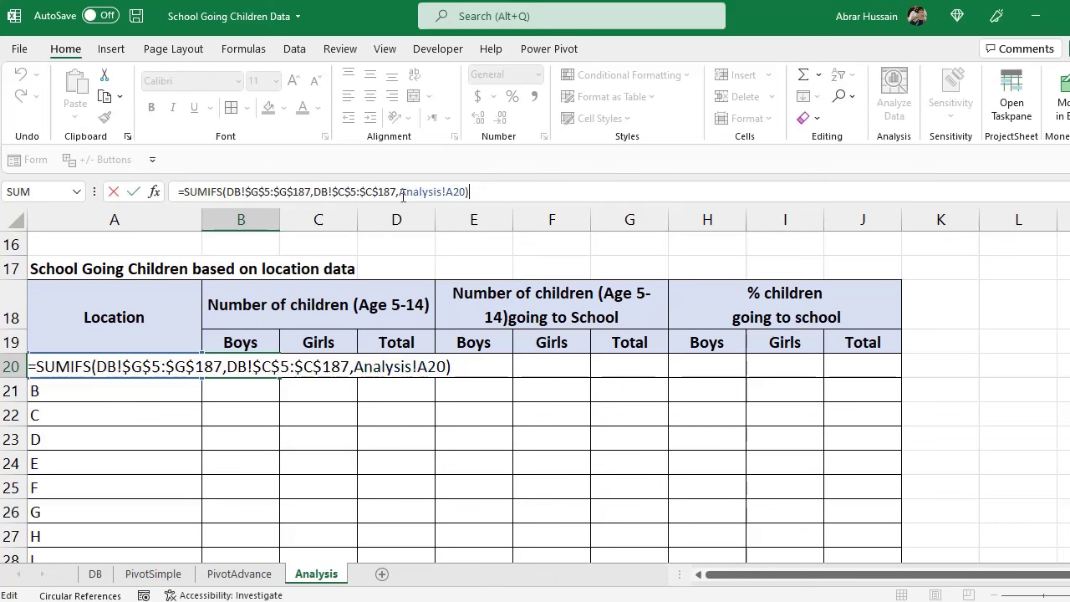
drag(472, 191, 48, 185)
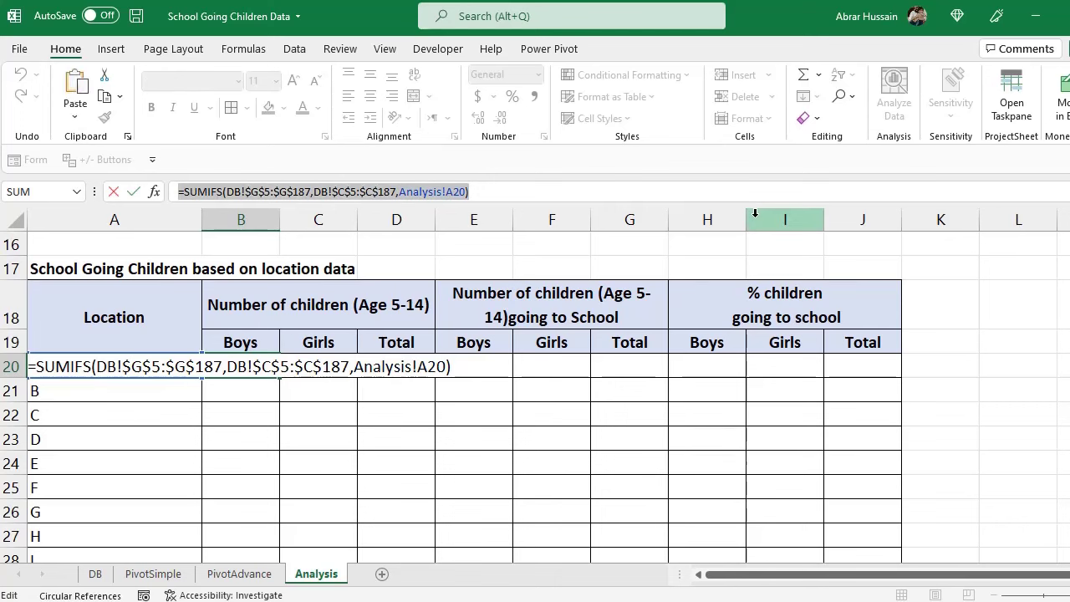
key(ctrl+c)
key(Escape)
click(314, 368)
key(ctrl+v)
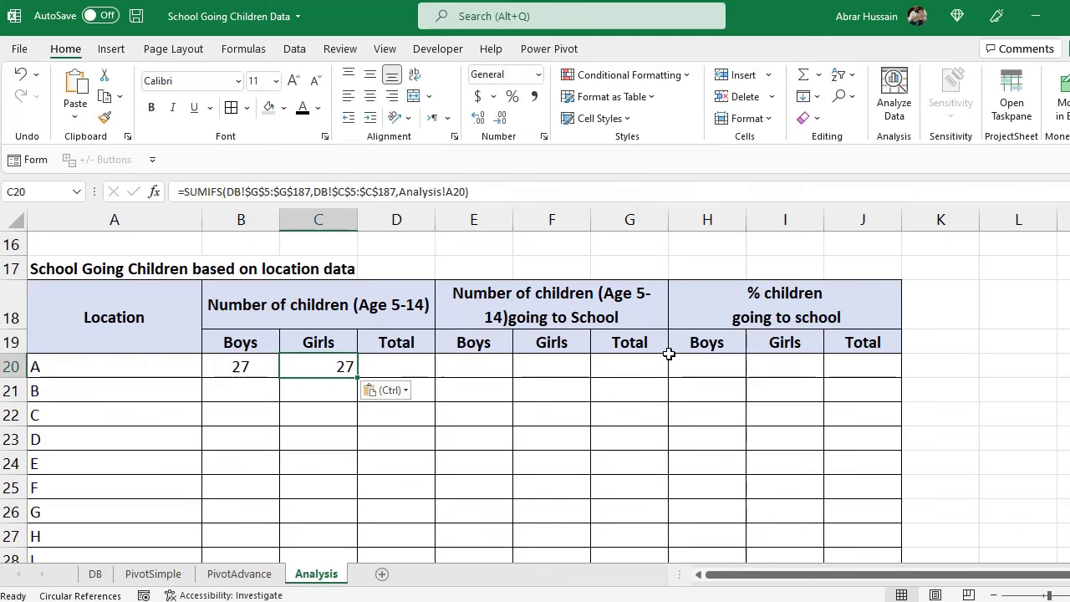
key(F2)
key(Escape)
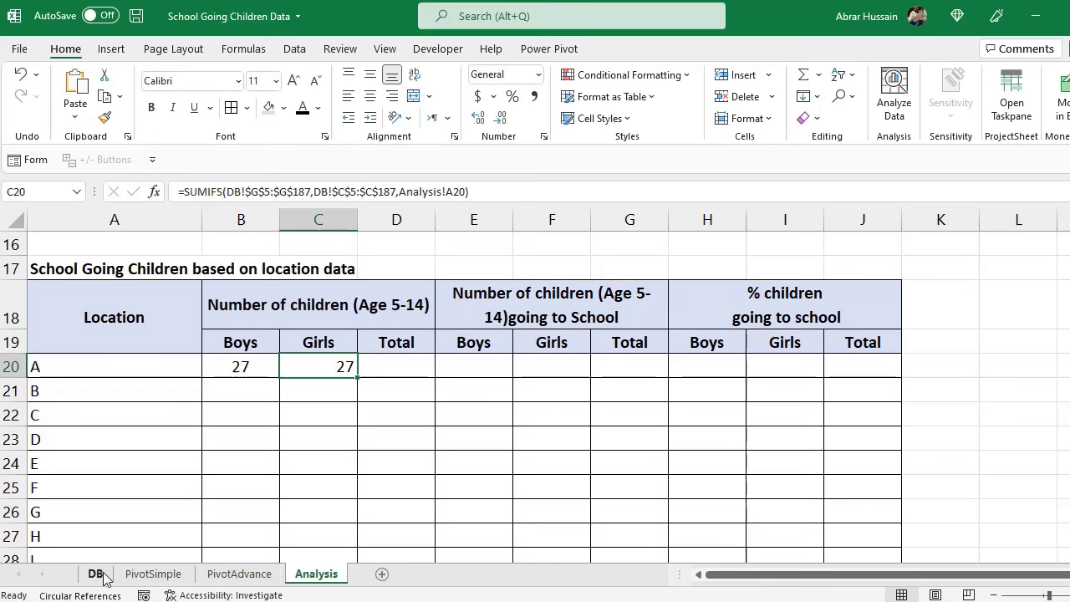
- Check the DB sheet's boys column G and girls column H
click(94, 574)
click(430, 282)
key(ctrl+Up)
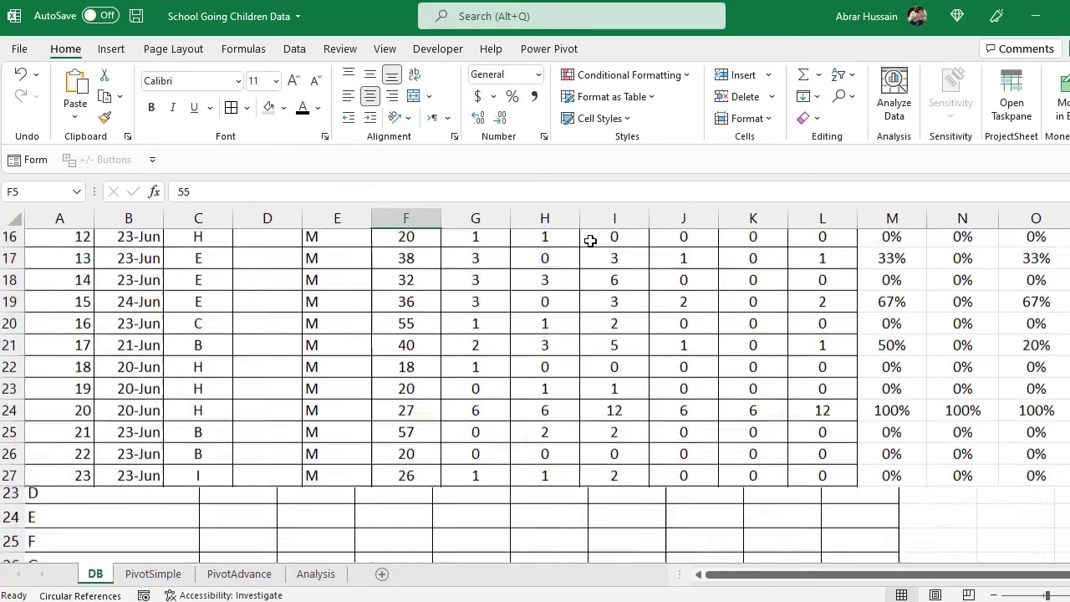
key(Down)
key(Right)
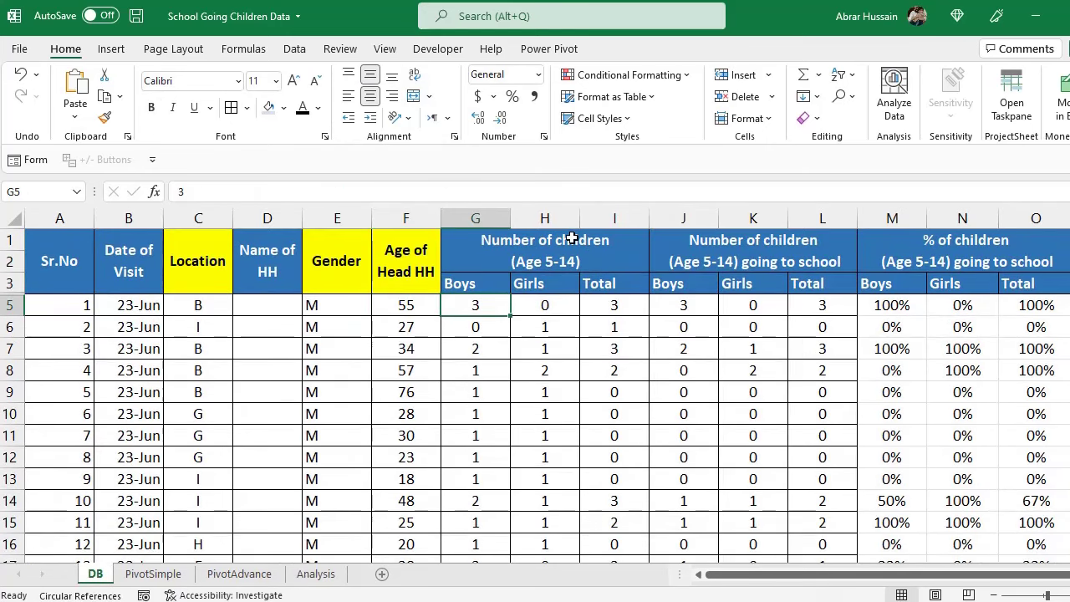
click(464, 210)
click(537, 209)
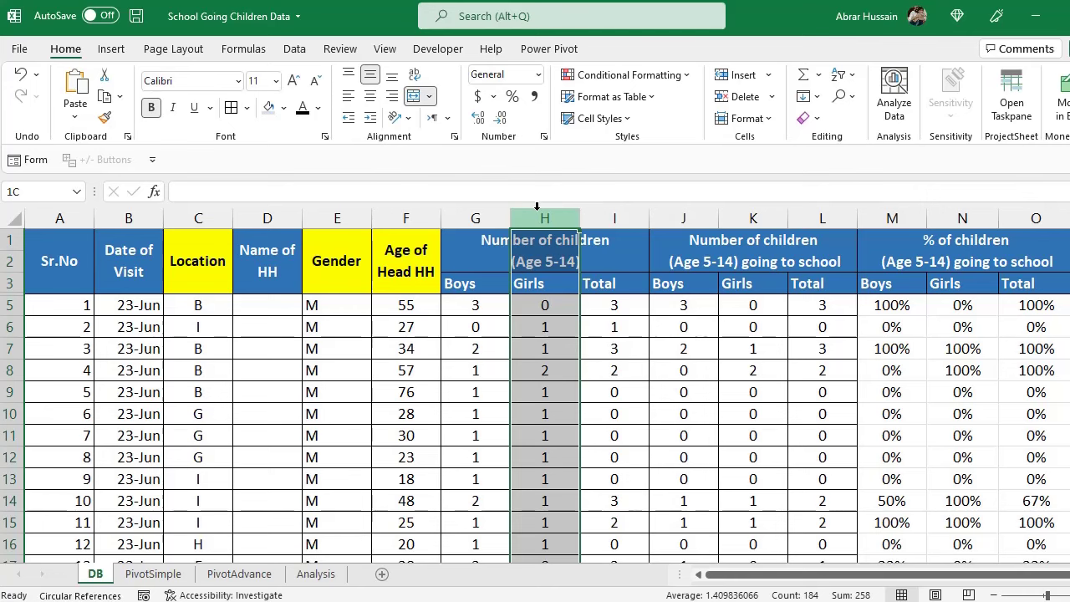
click(315, 574)
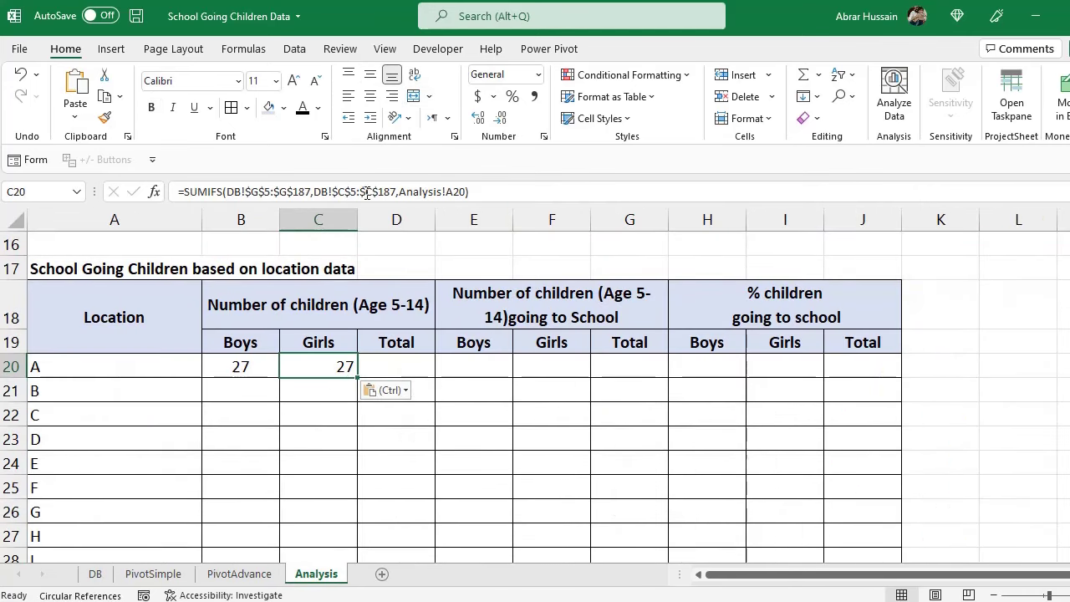
- Change C20's sum range to DB!$H$5:$H$187, giving 29 girls
click(250, 192)
key(Delete)
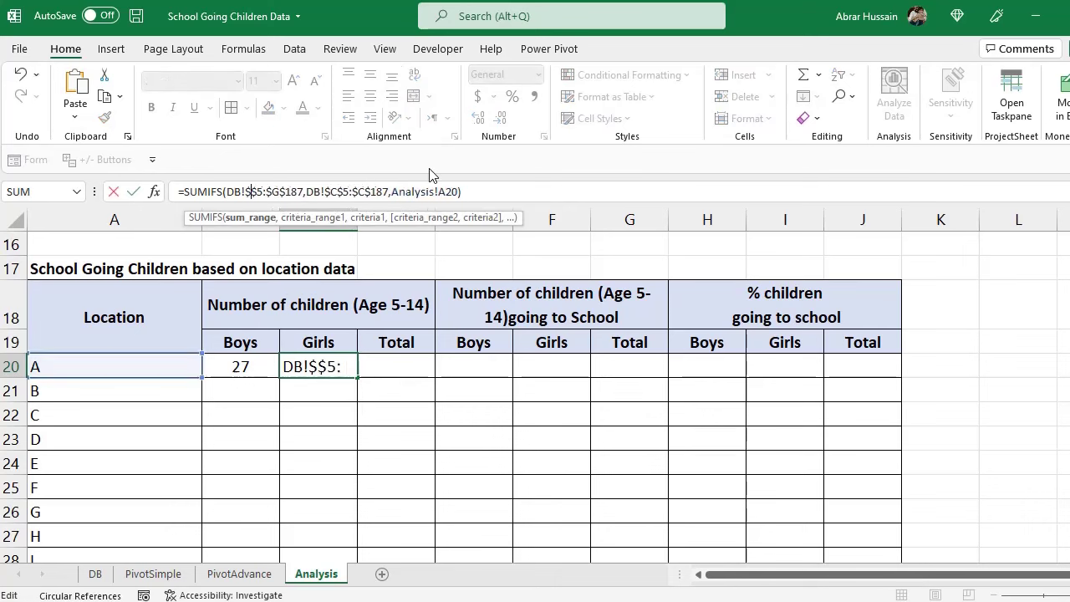
text(H)
key(Right)
key(Right)
key(Right)
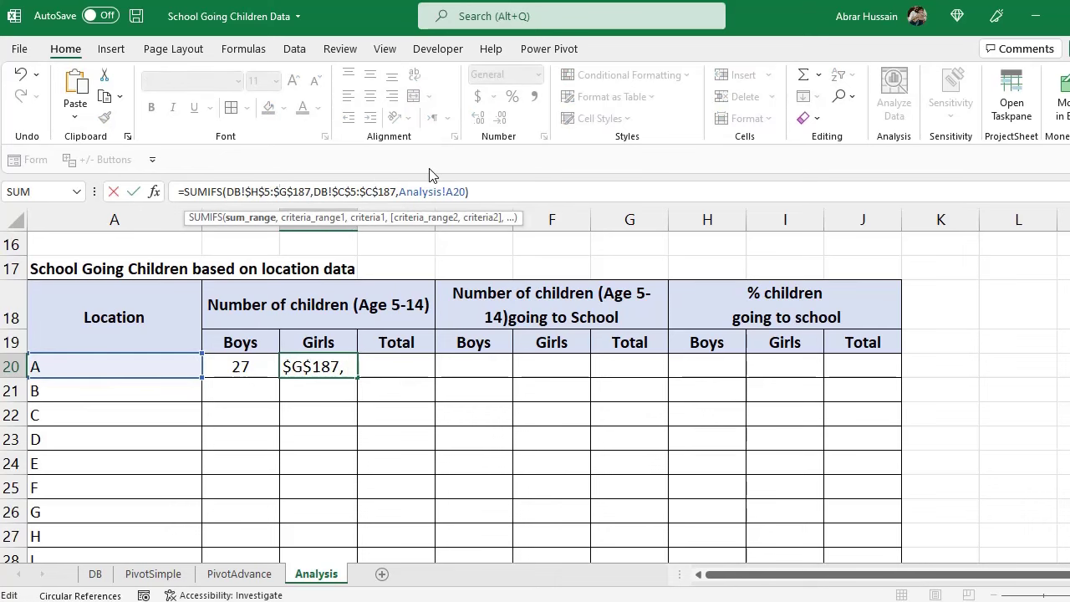
key(Delete)
text(H)
key(Return)
key(Up)
key(F2)
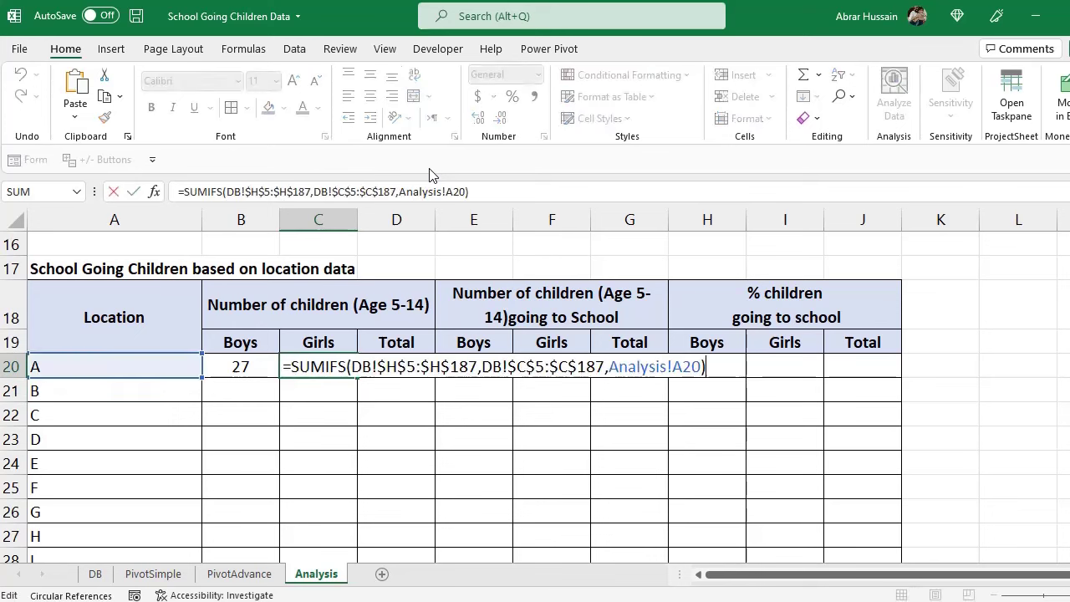
key(Tab)
- Enter =B20+C20 in D20 for a total of 56
text(=)
key(Left)
key(Left)
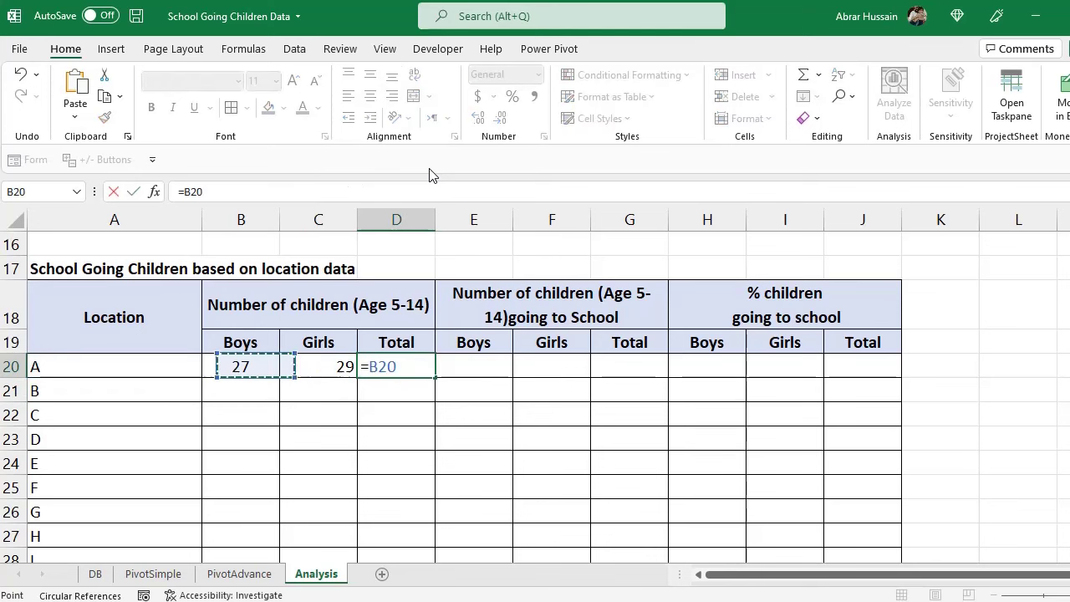
text(+)
key(Left)
key(Return)
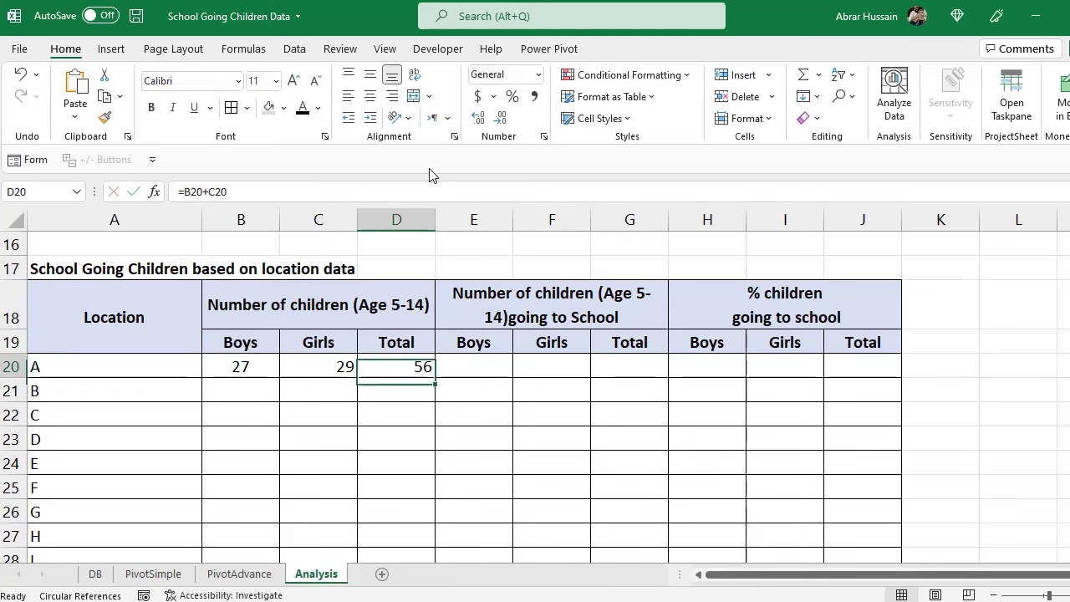
key(Up)
key(Left)
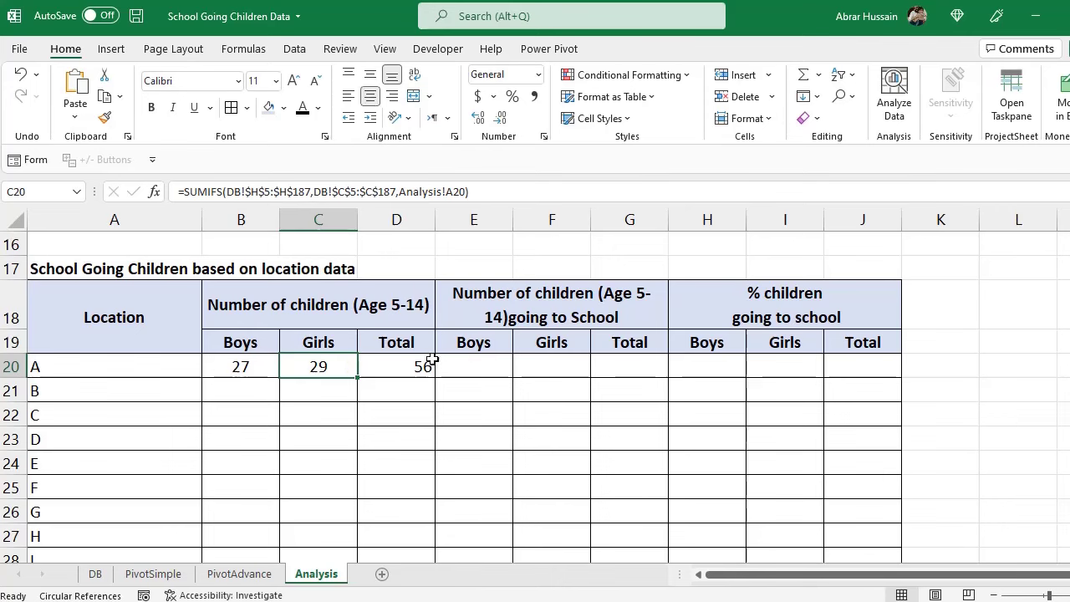
- Centre the total in D20 and copy row 20's counts B20:D20
click(425, 365)
click(370, 97)
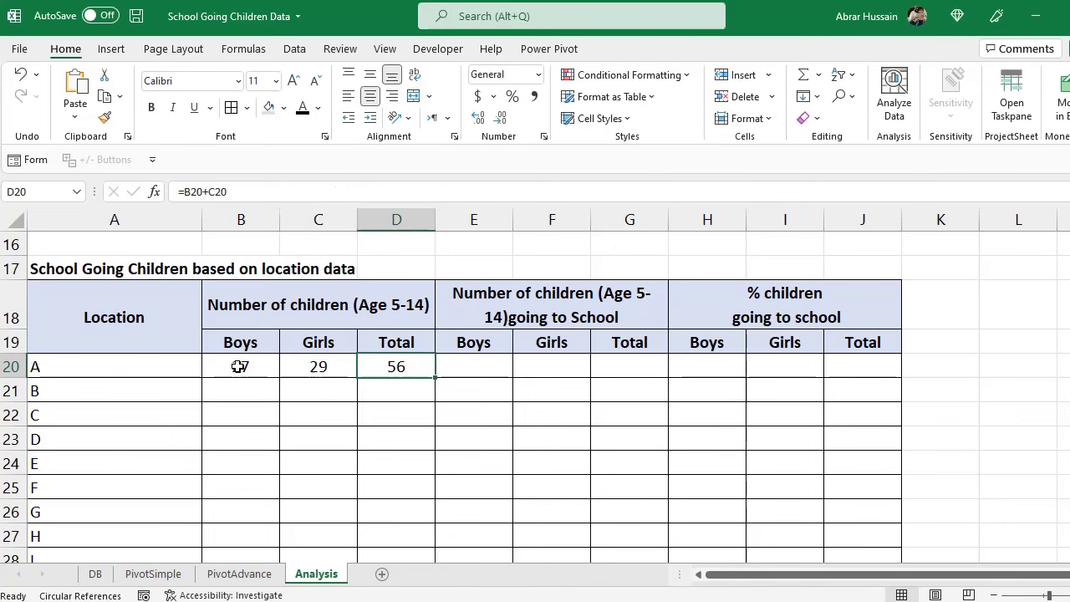
drag(238, 367, 396, 373)
key(ctrl+c)
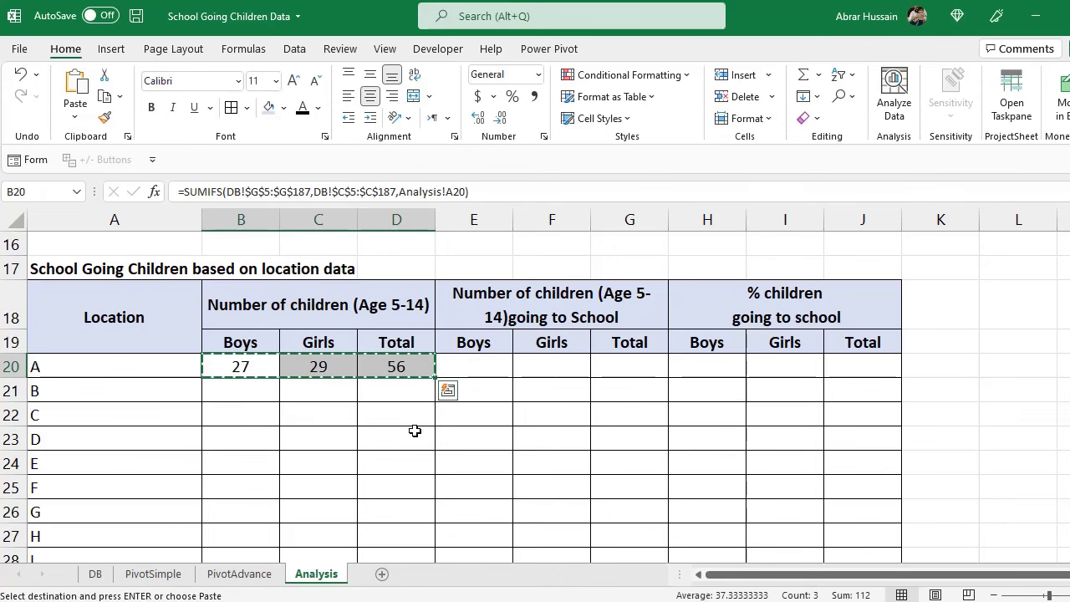
- Paste the row 20 formulas into B20:D28 for locations A to I
scroll(418, 435, down, 3)
shift+click(417, 312)
key(ctrl+v)
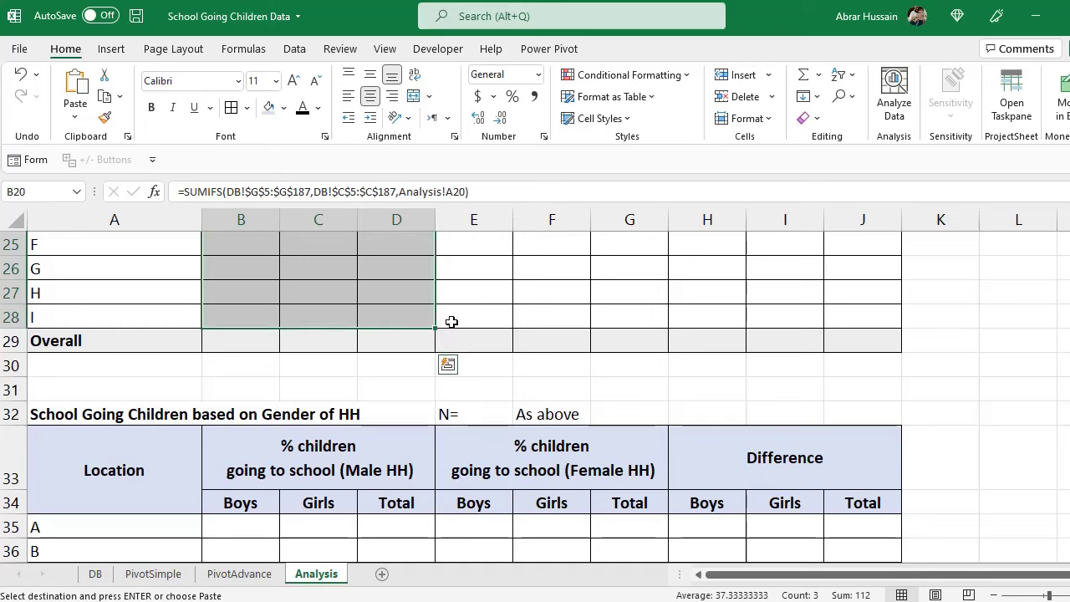
scroll(420, 342, up, 3)
scroll(346, 394, down, 1)
scroll(346, 394, down, 1)
- Enter =SUM(B20:B28) in B29 for an Overall boys total of 289, then copy it
click(270, 432)
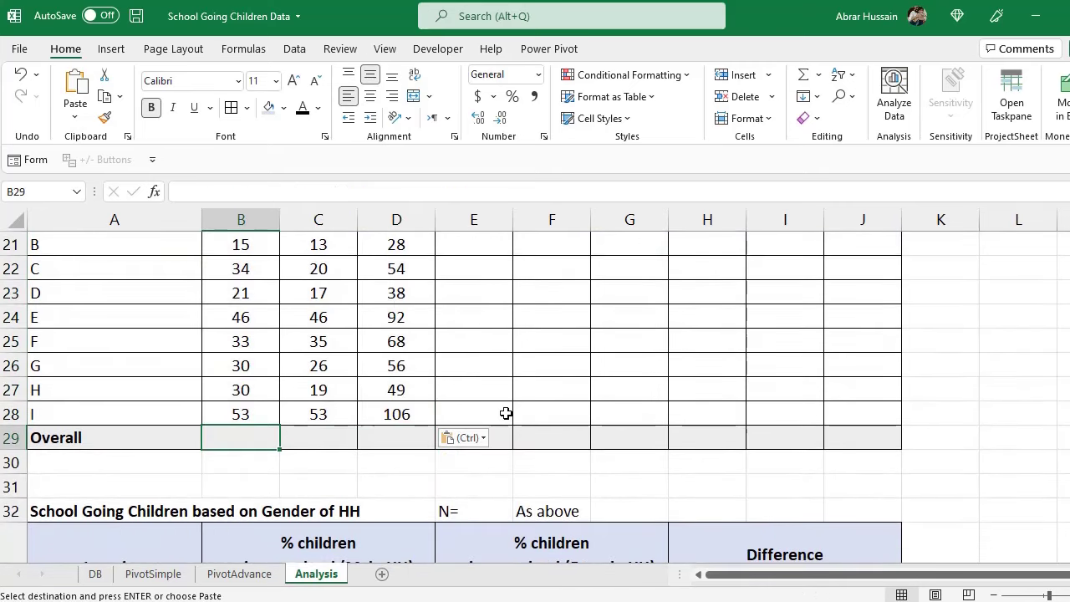
key(Escape)
text(=sum()
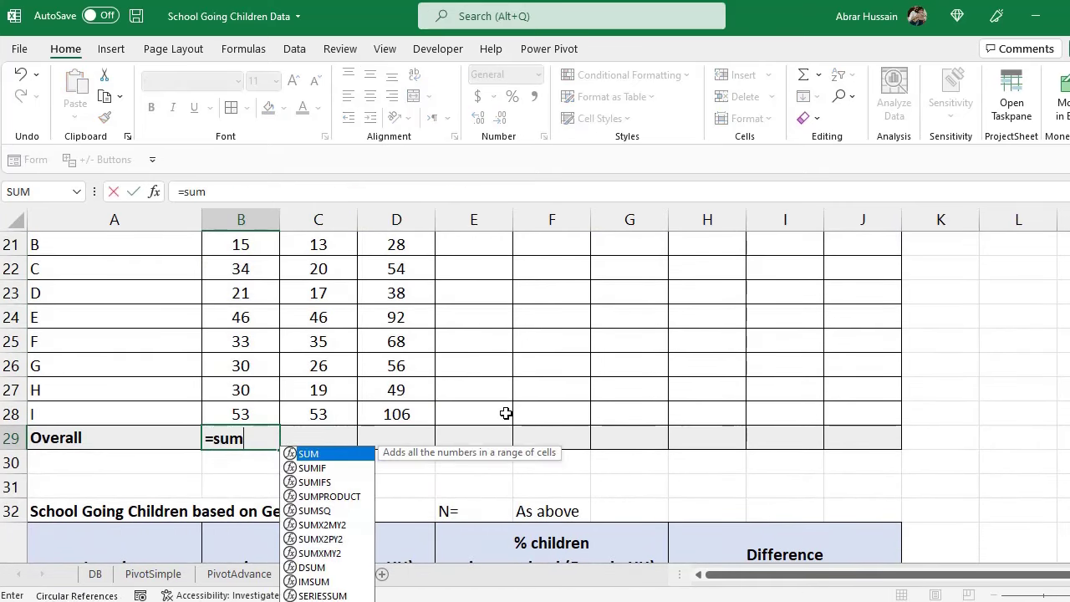
key(Up)
key(ctrl+shift+Up)
key(shift+Down)
key(shift+Down)
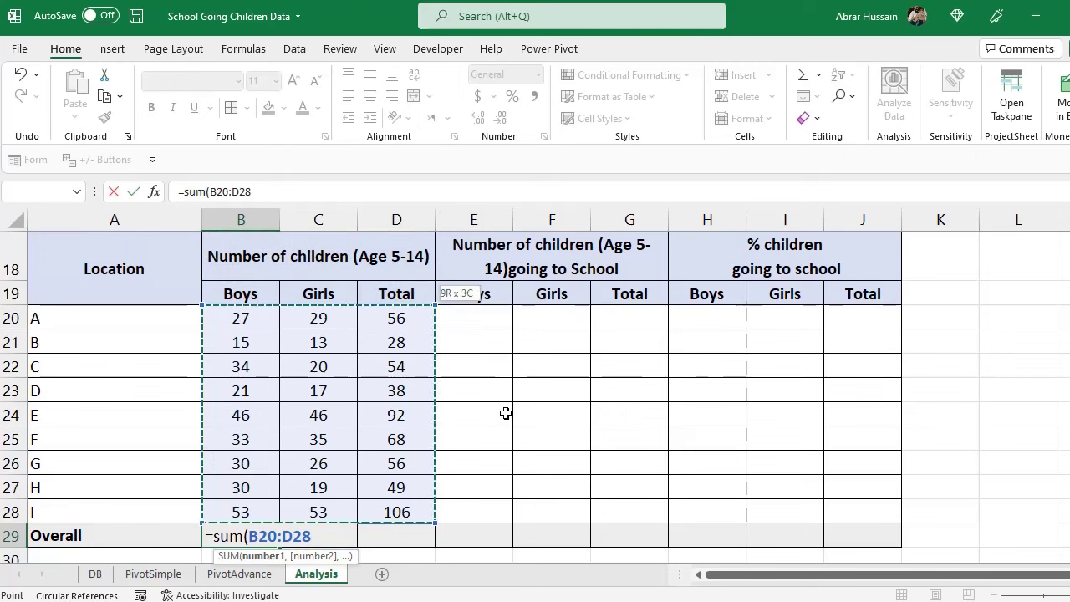
key(shift+Left)
key(shift+Right)
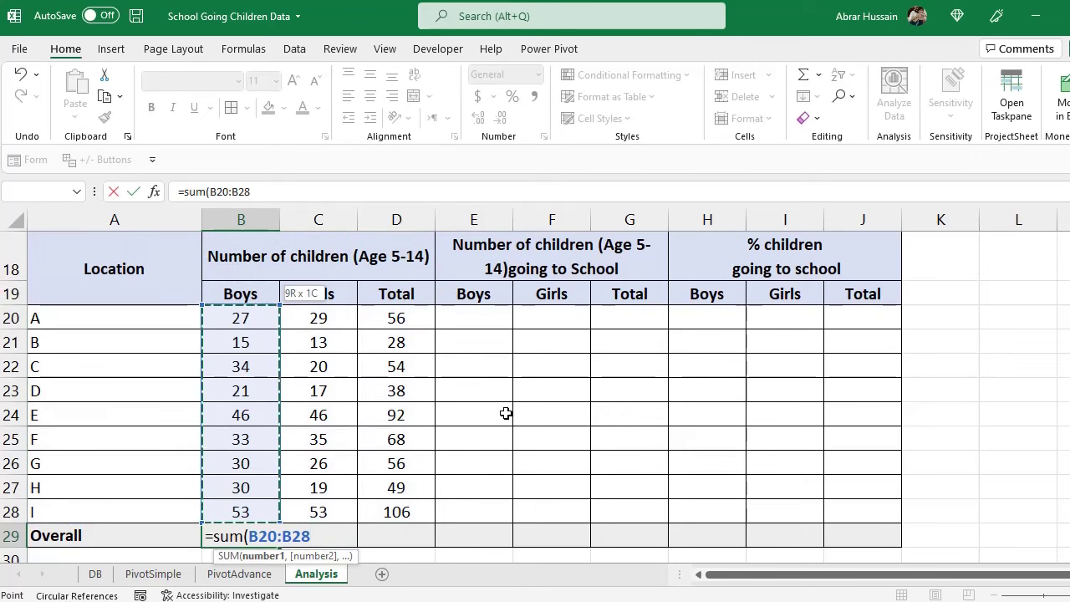
key(Return)
key(Up)
key(ctrl+c)
- Fill the sum into C29:D29 (258 and 547) and centre B29:D29
key(Right)
key(ctrl+v)
key(Right)
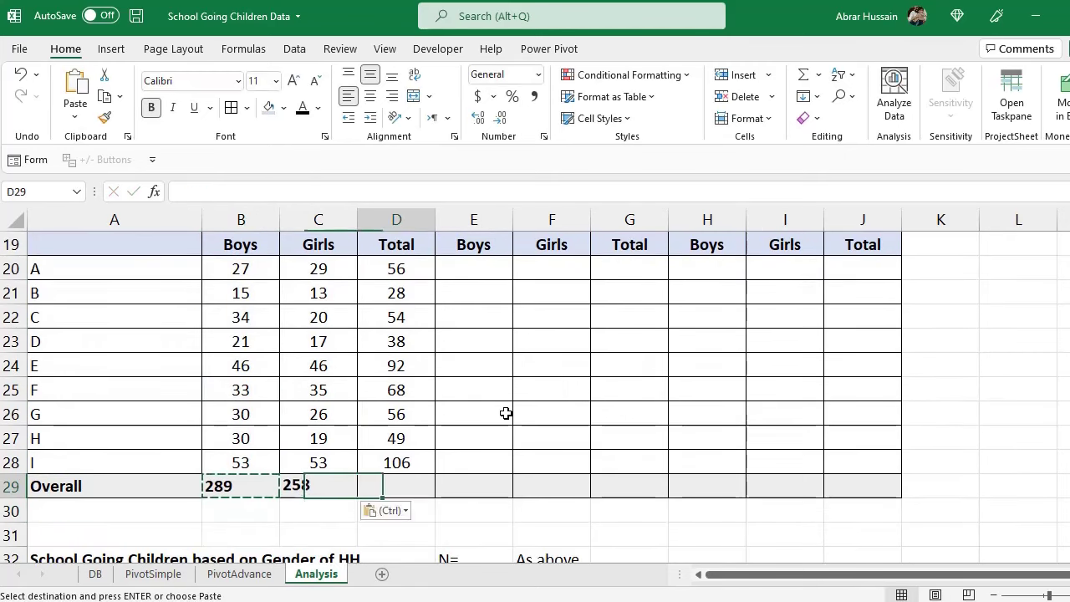
key(ctrl+v)
key(Left)
key(Left)
key(shift+Right)
key(shift+Right)
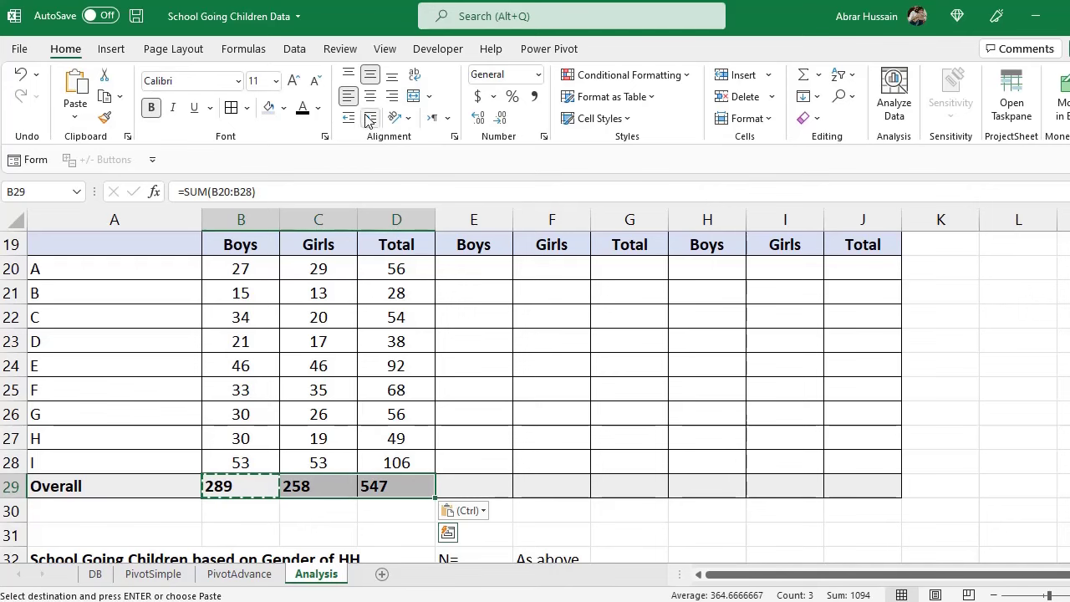
click(370, 96)
click(413, 477)
key(Up)
key(Up)
key(Up)
key(Up)
key(Up)
key(Up)
key(Up)
key(Up)
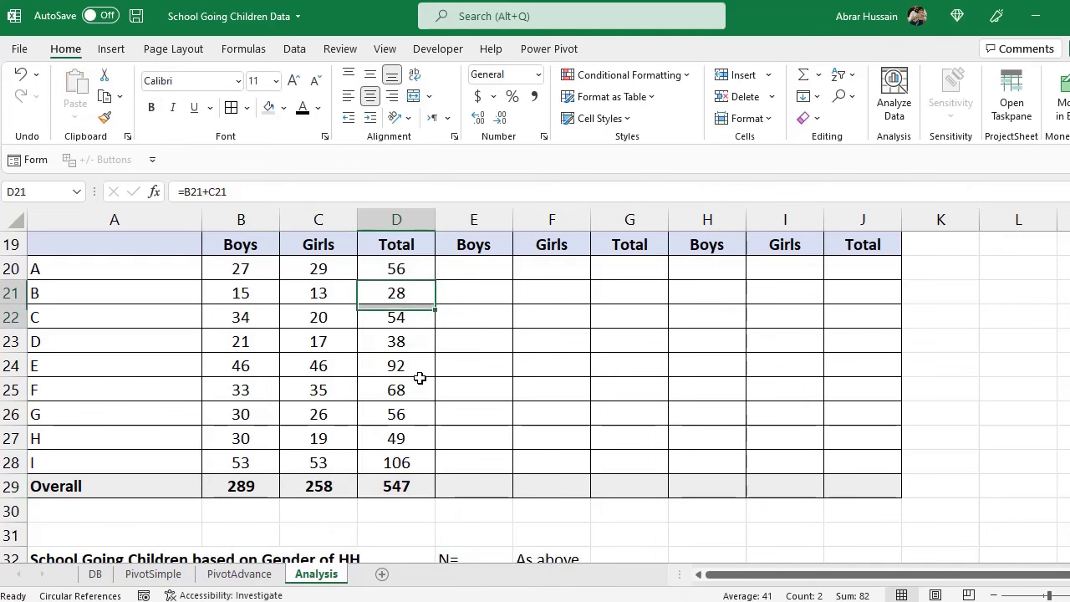
scroll(420, 378, up, 3)
- Review the Number of children (Age 5-14) and going-to-school headings, selecting E20
click(509, 475)
scroll(651, 470, down, 1)
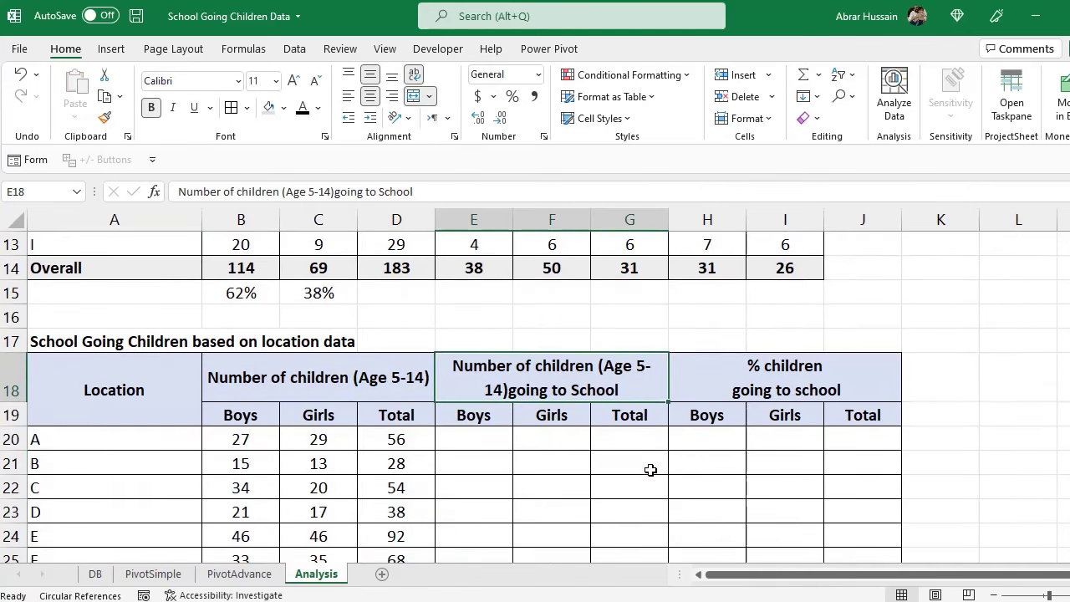
click(287, 399)
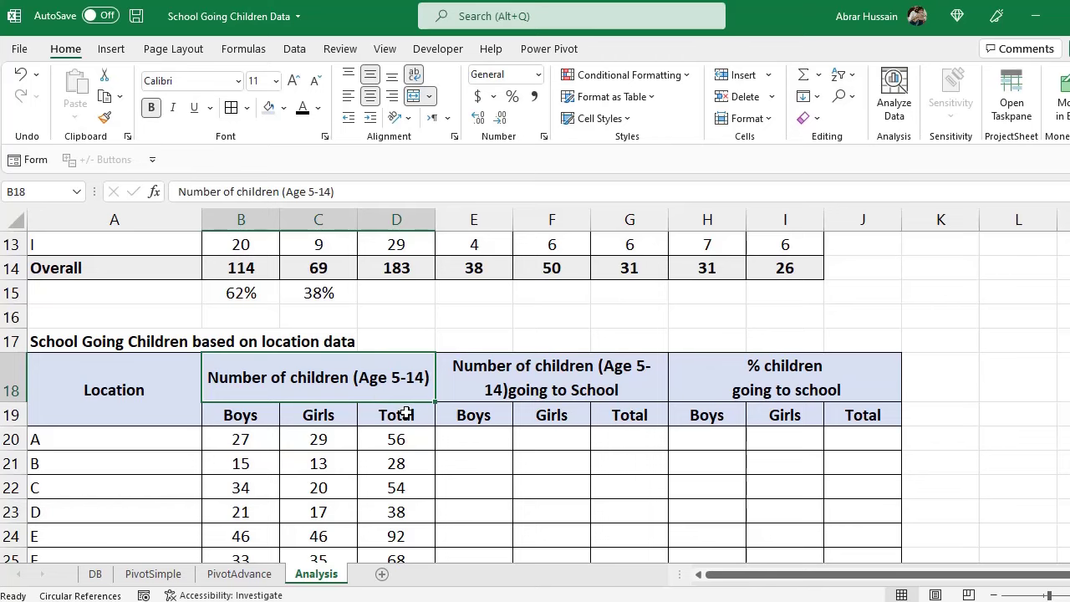
scroll(406, 413, down, 1)
click(557, 313)
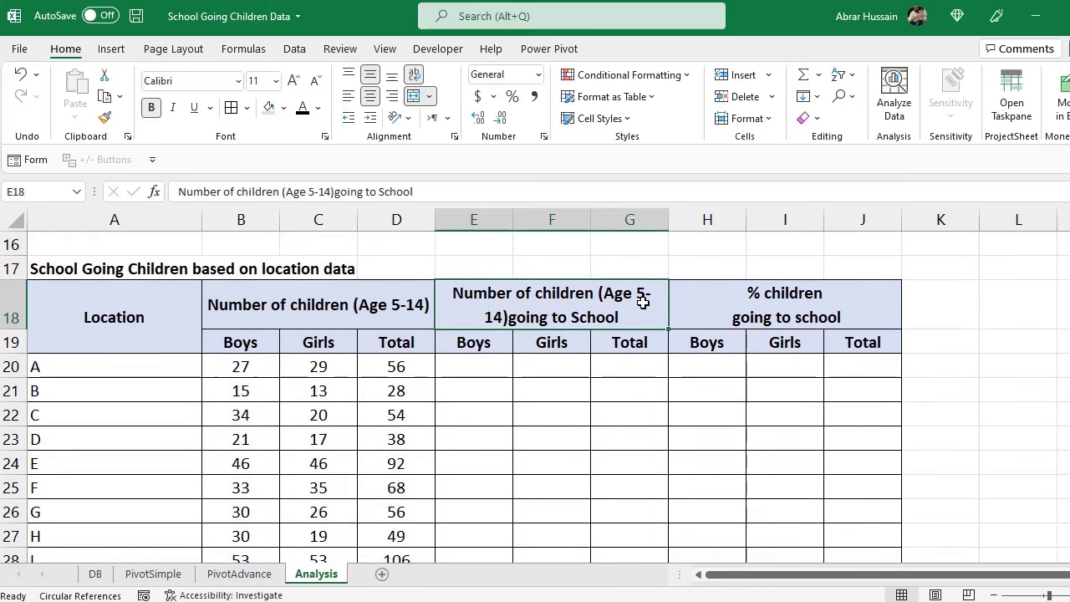
click(497, 365)
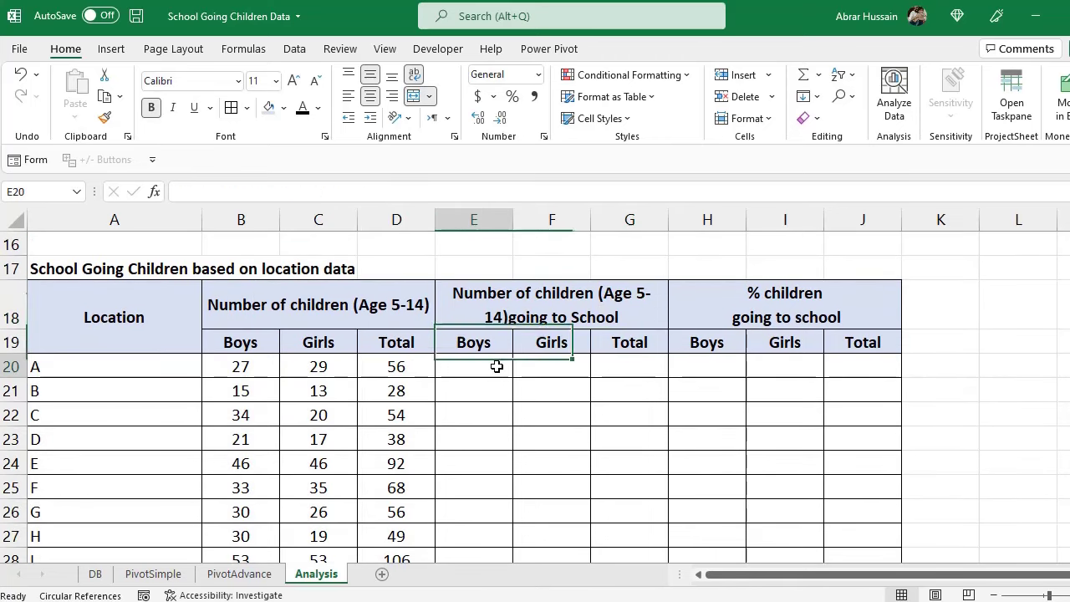
- Copy B20's SUMIFS formula text and inspect DB's going-to-school boys column J
click(239, 370)
click(176, 192)
drag(175, 191, 568, 175)
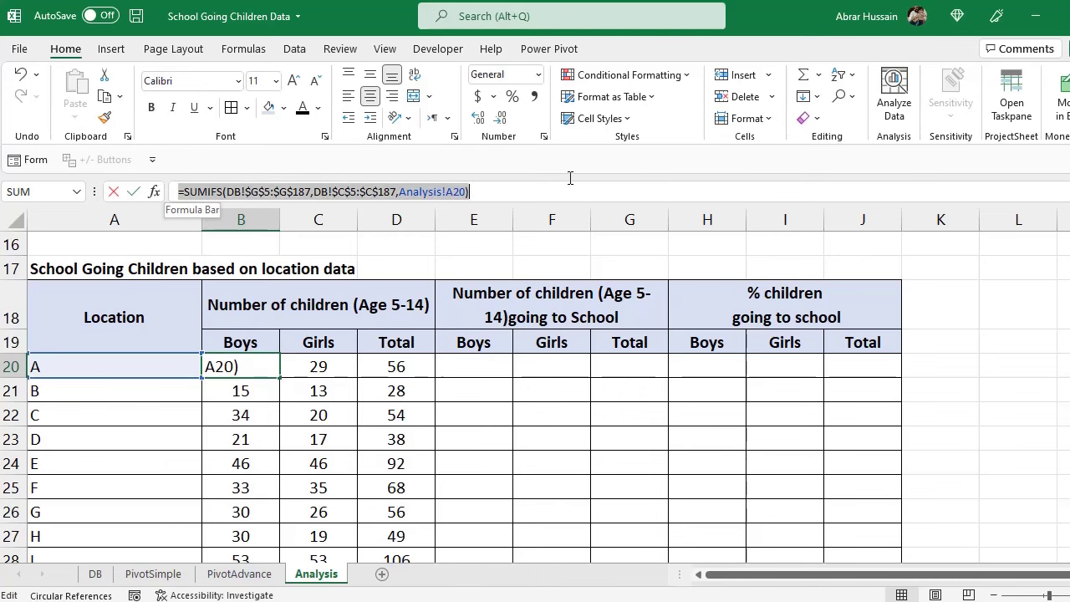
key(ctrl+c)
key(Escape)
click(475, 372)
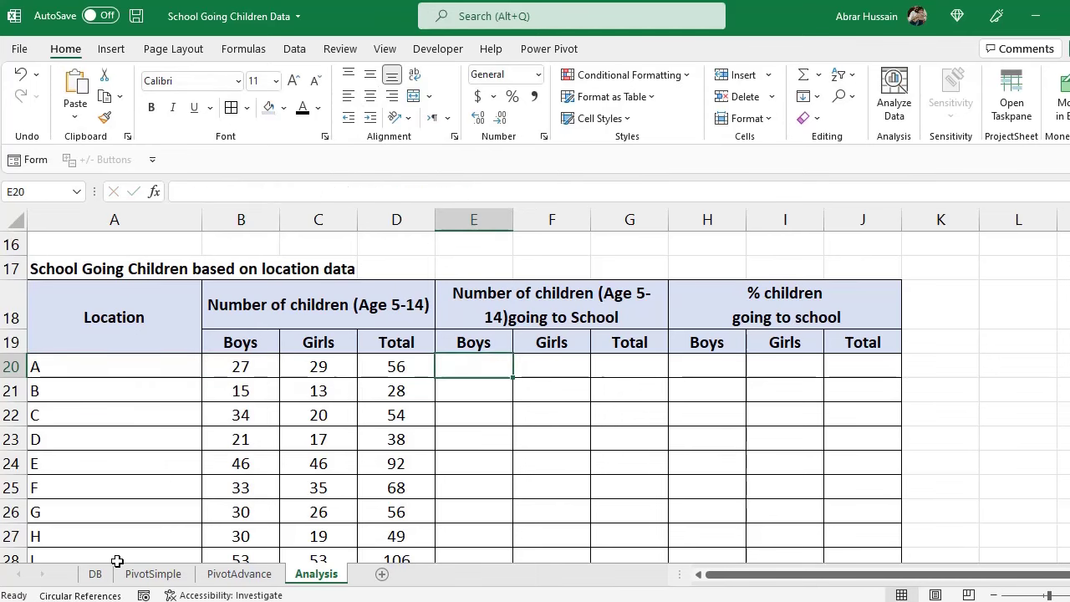
click(94, 573)
click(684, 219)
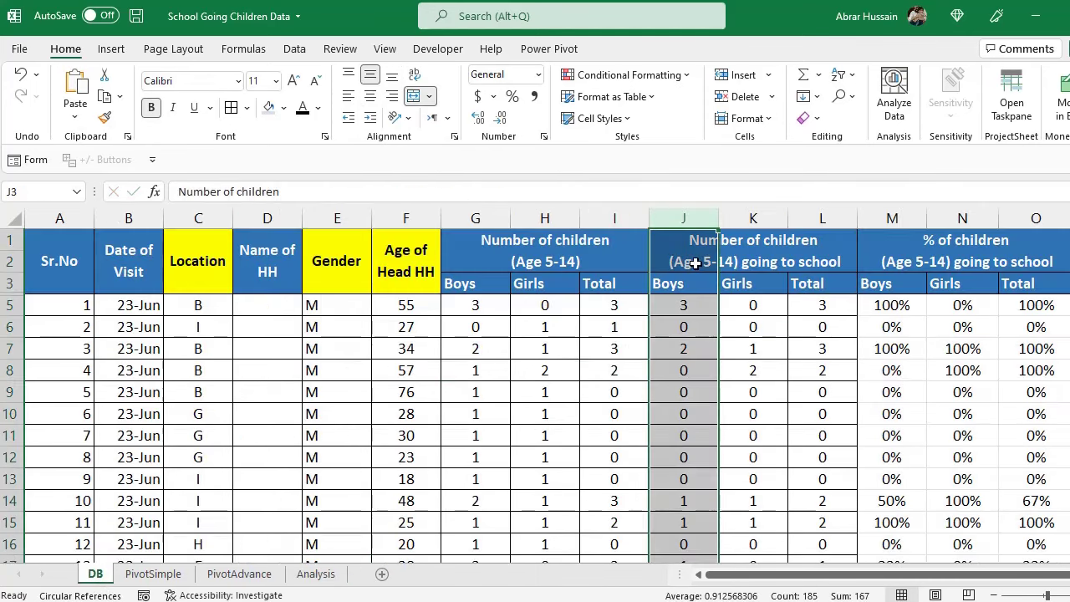
click(318, 573)
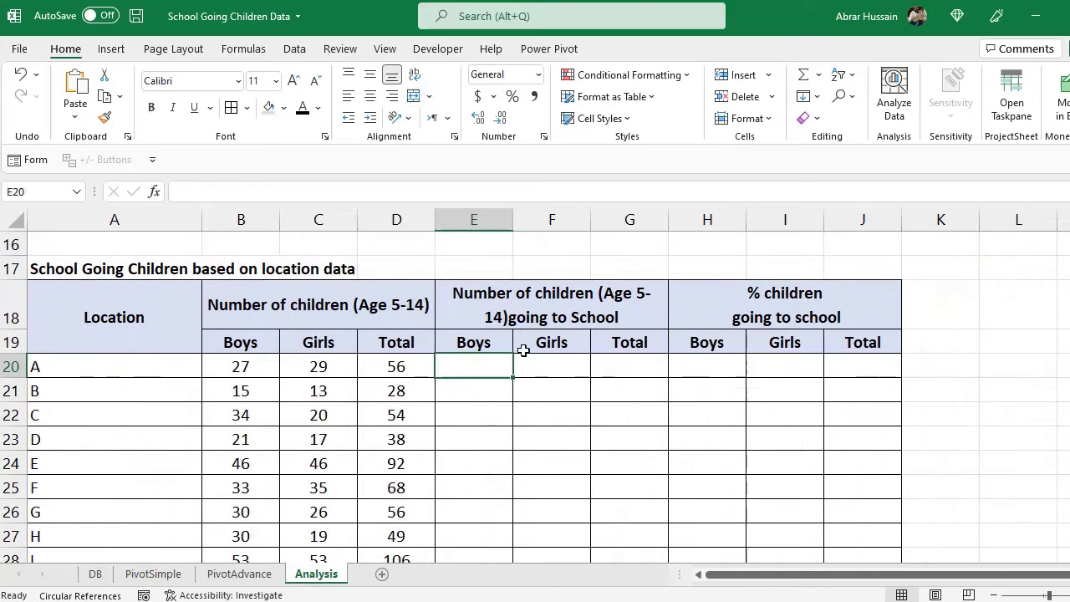
- Start a SUMIFS in E20 with absolute sum range DB!$J$5:$J$187
text(=sumifs()
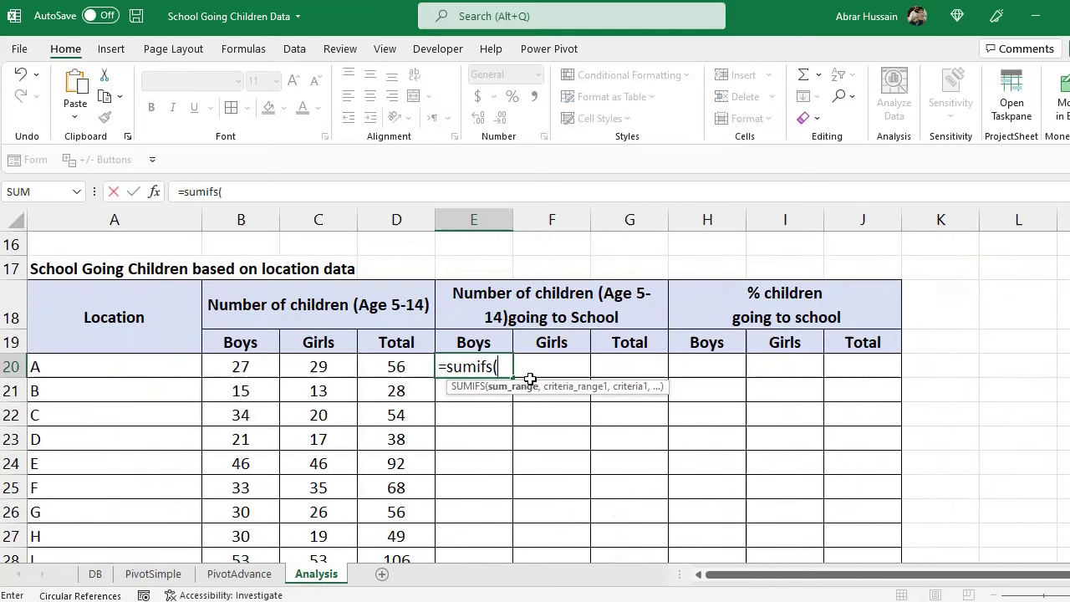
click(98, 574)
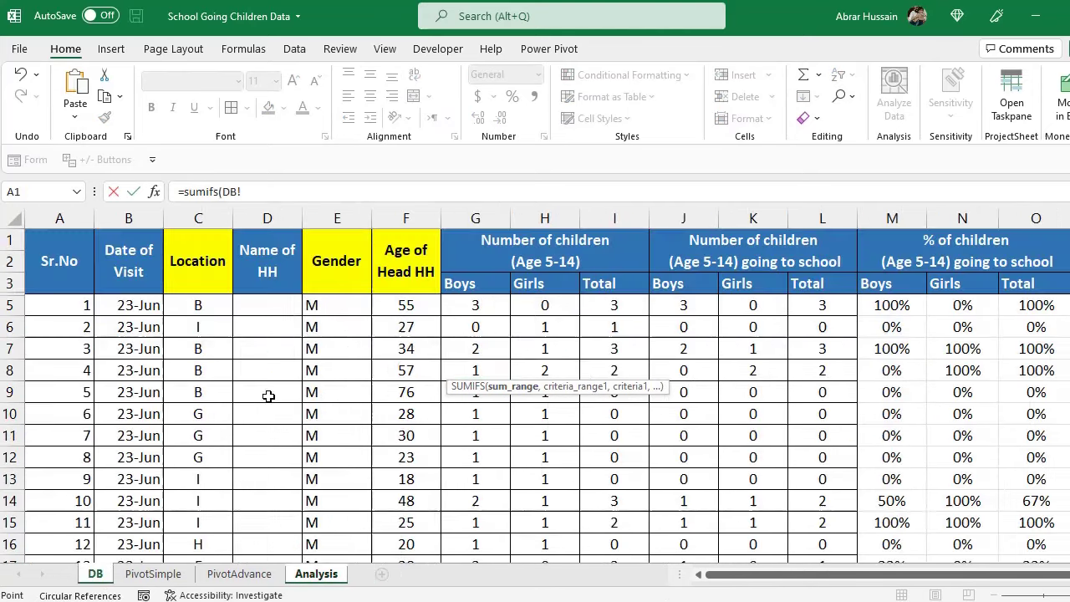
click(545, 306)
click(684, 306)
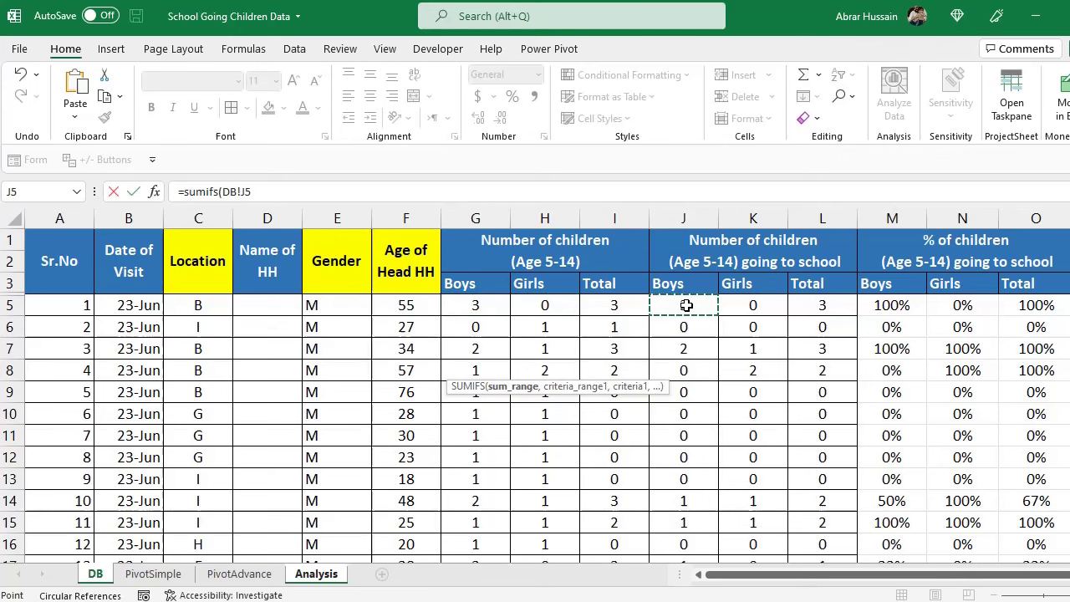
key(ctrl+shift+Down)
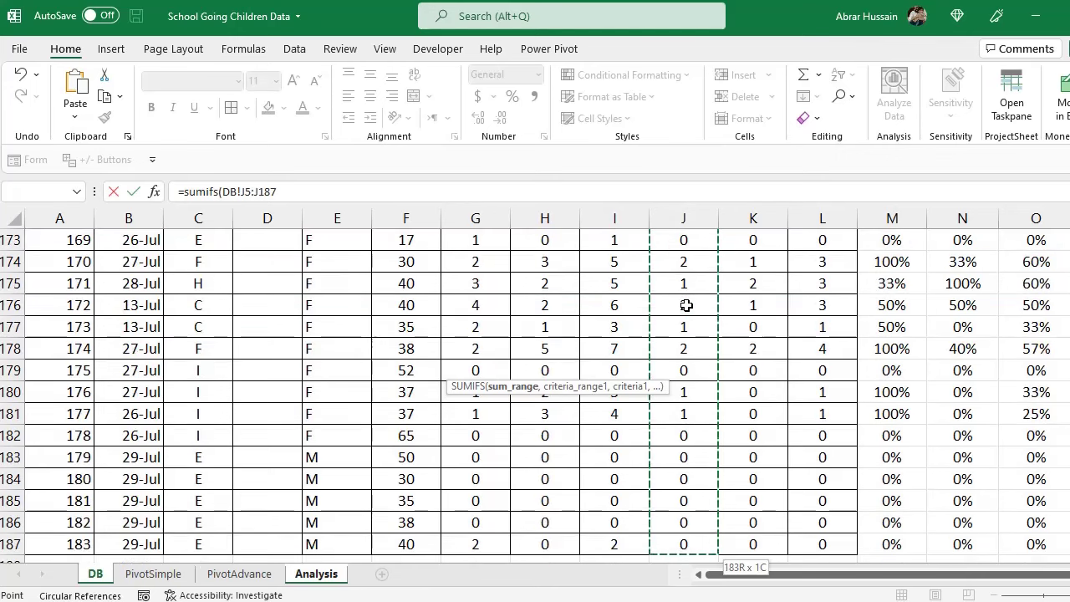
key(F4)
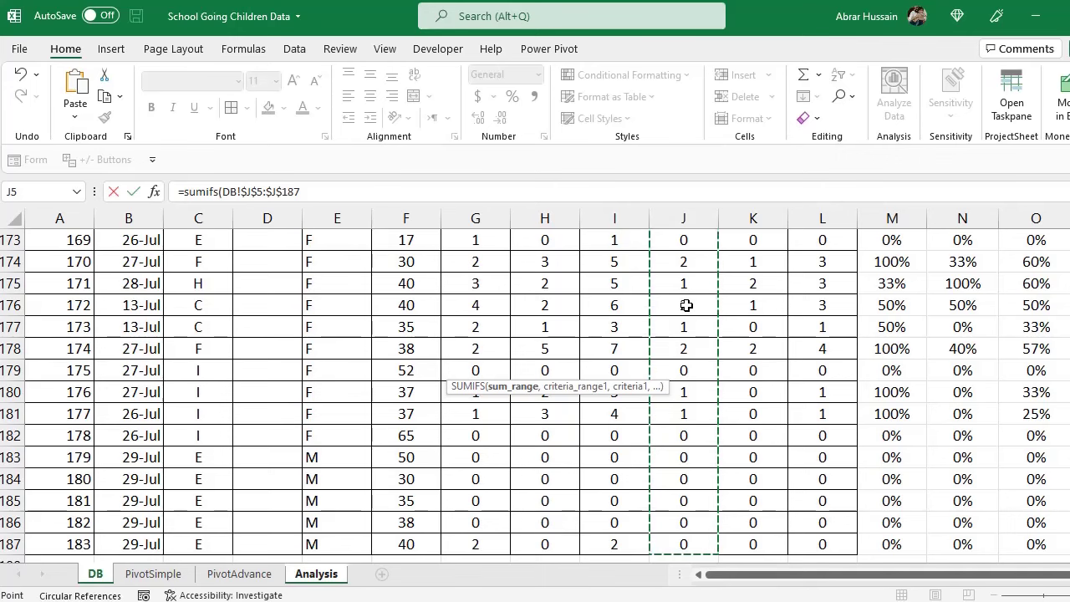
text(,)
- Add DB!C5:C187 as criteria range and Analysis!A20 as criterion
click(172, 282)
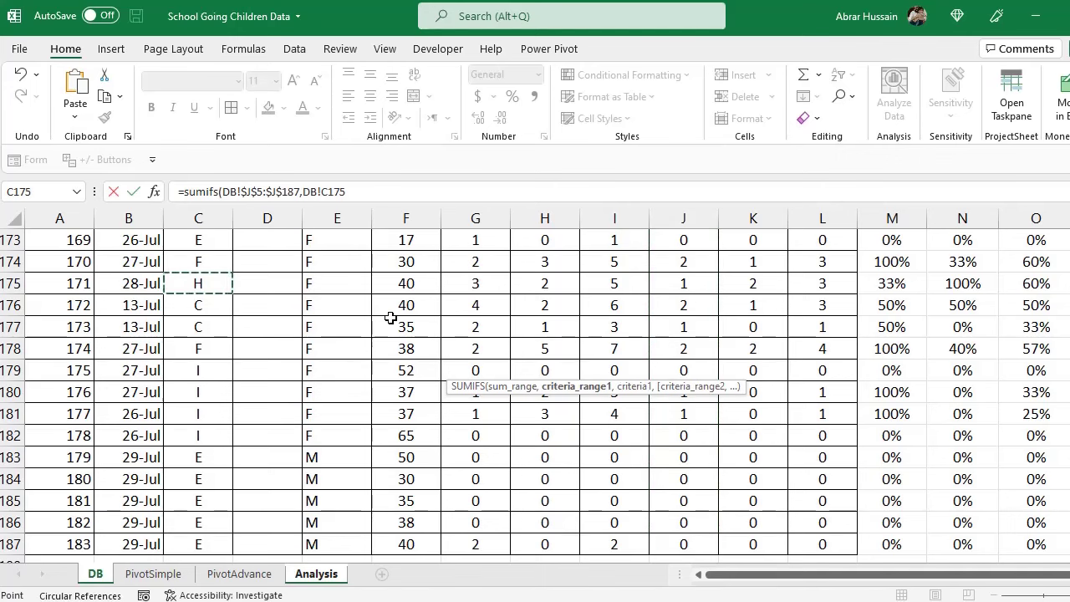
key(ctrl+Up)
key(Down)
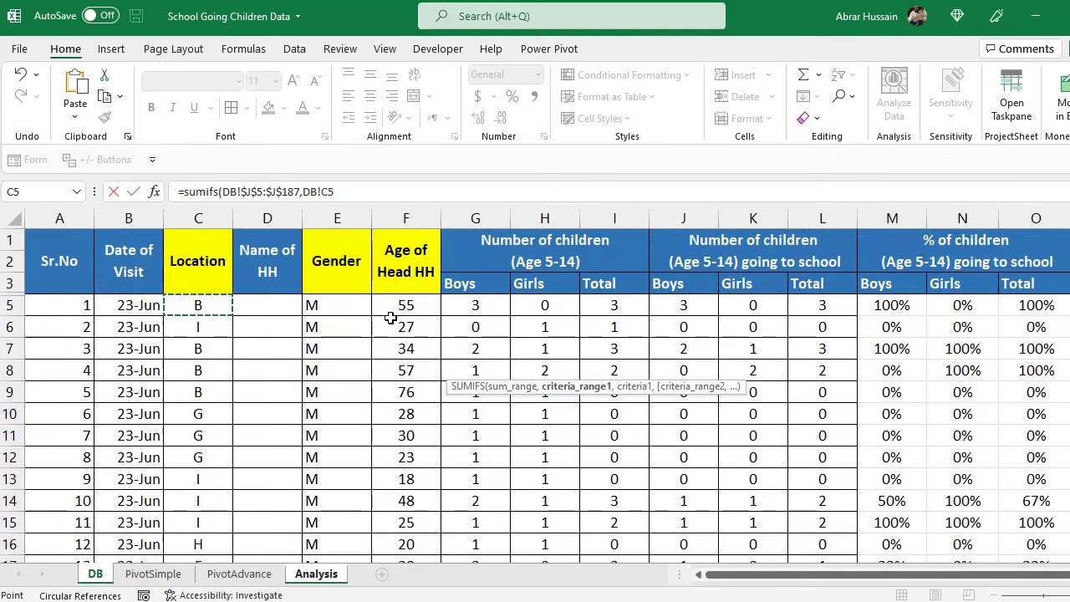
key(ctrl+shift+Down)
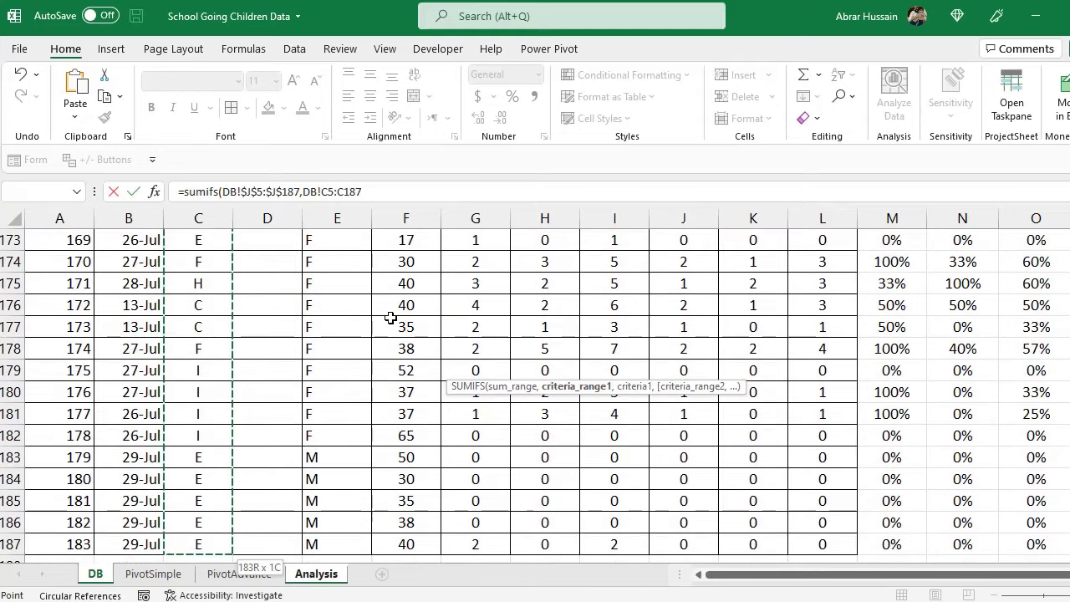
text(,)
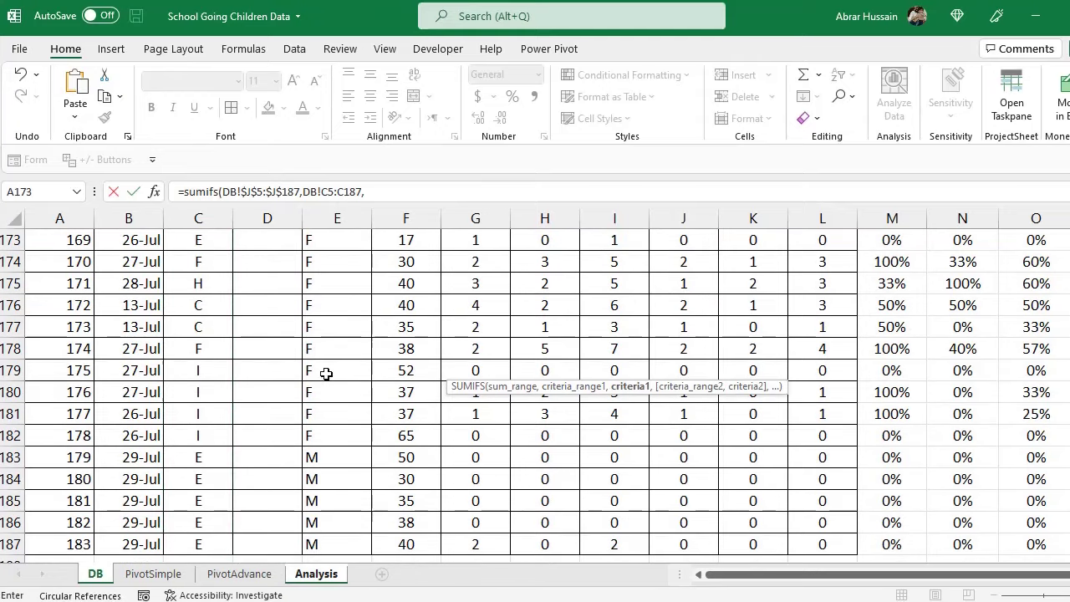
click(316, 573)
click(80, 367)
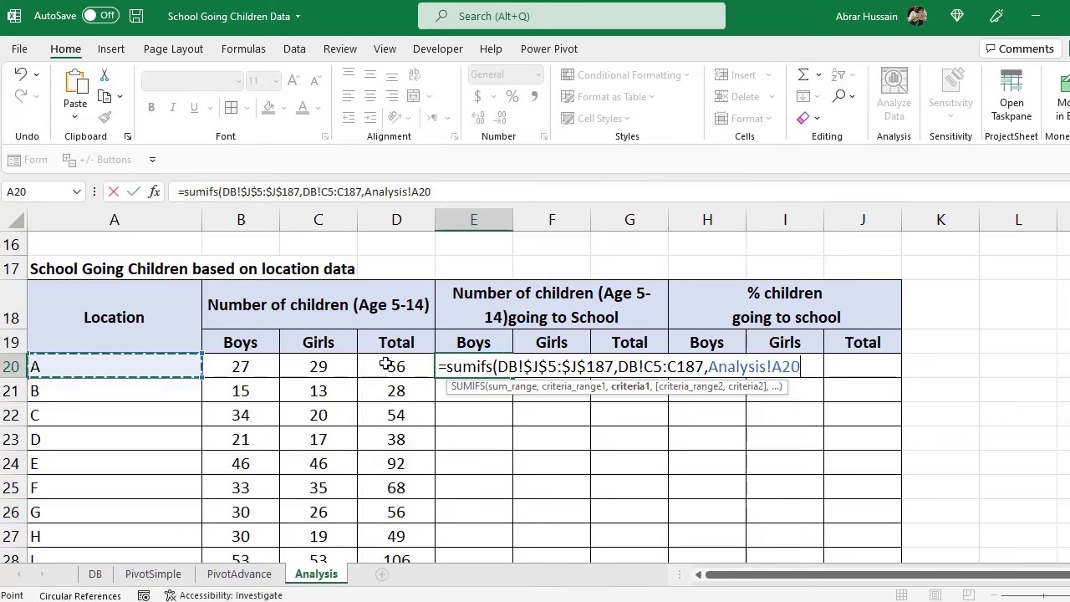
- Close and commit E20's formula, showing 15 school-going boys for location A
drag(500, 368, 616, 368)
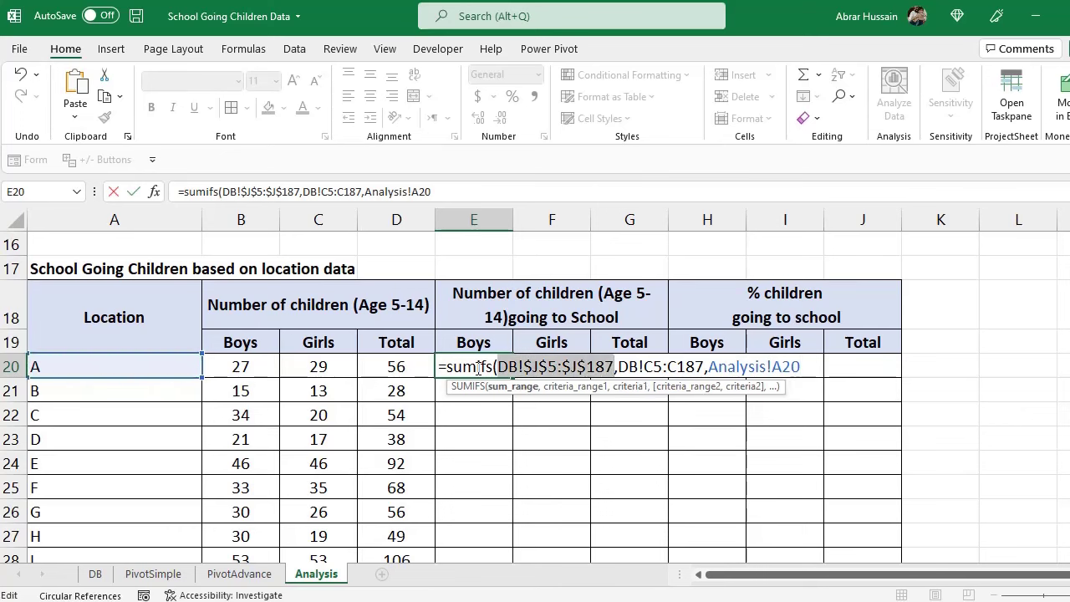
click(615, 369)
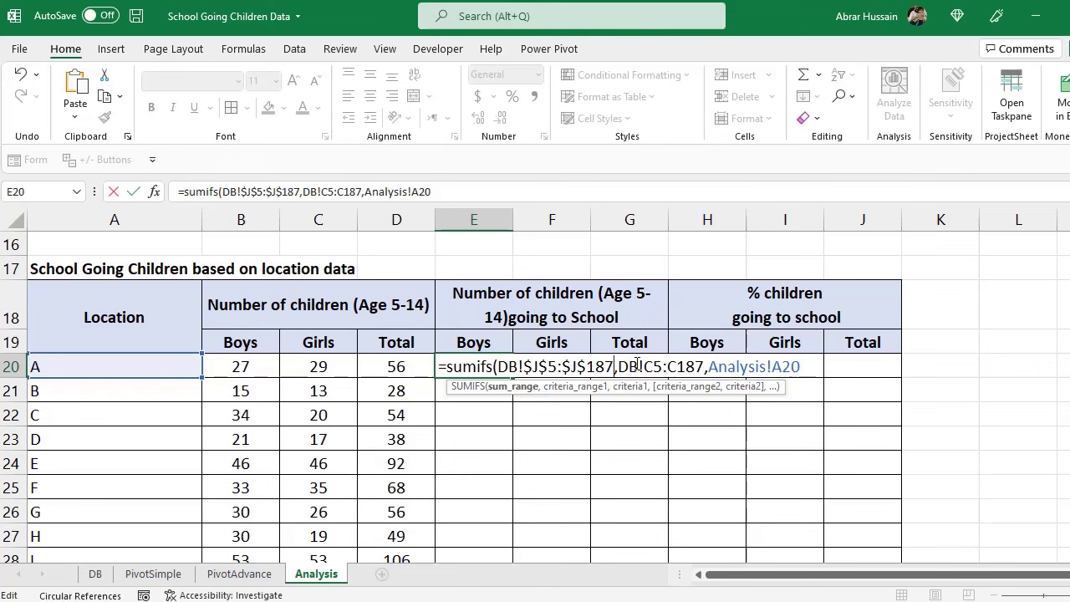
click(809, 366)
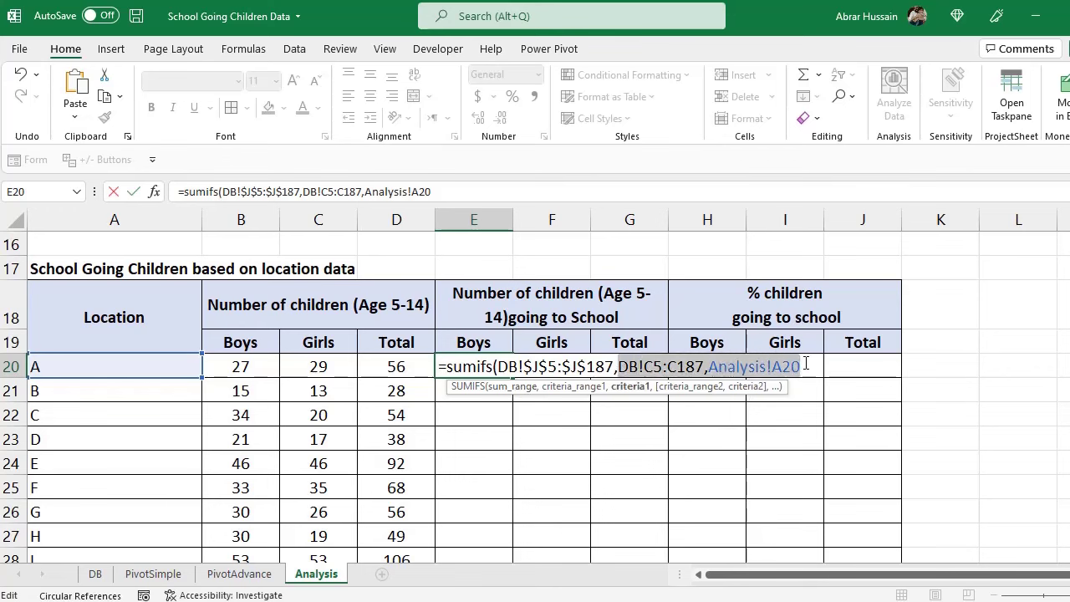
text())
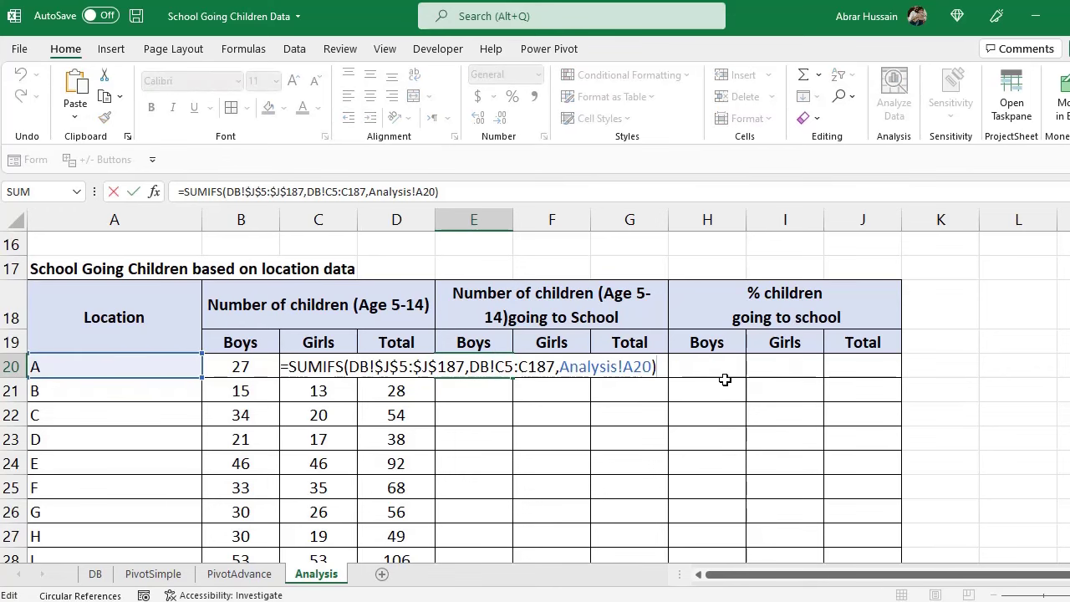
key(ctrl+Return)
key(F2)
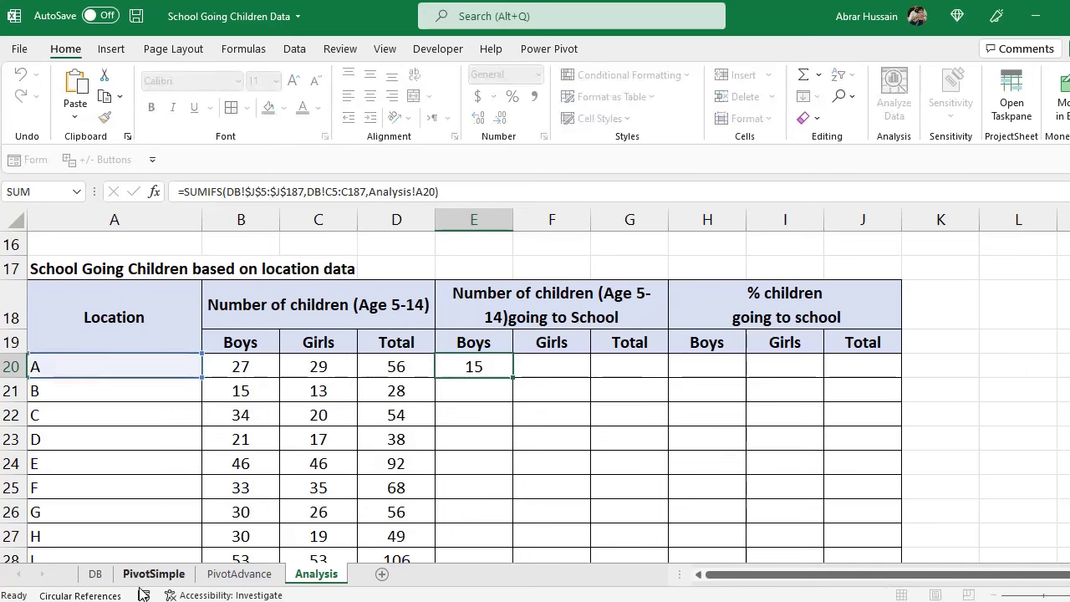
key(Escape)
- Check the girls going-to-school column on the DB sheet
click(95, 574)
scroll(698, 250, up, 7)
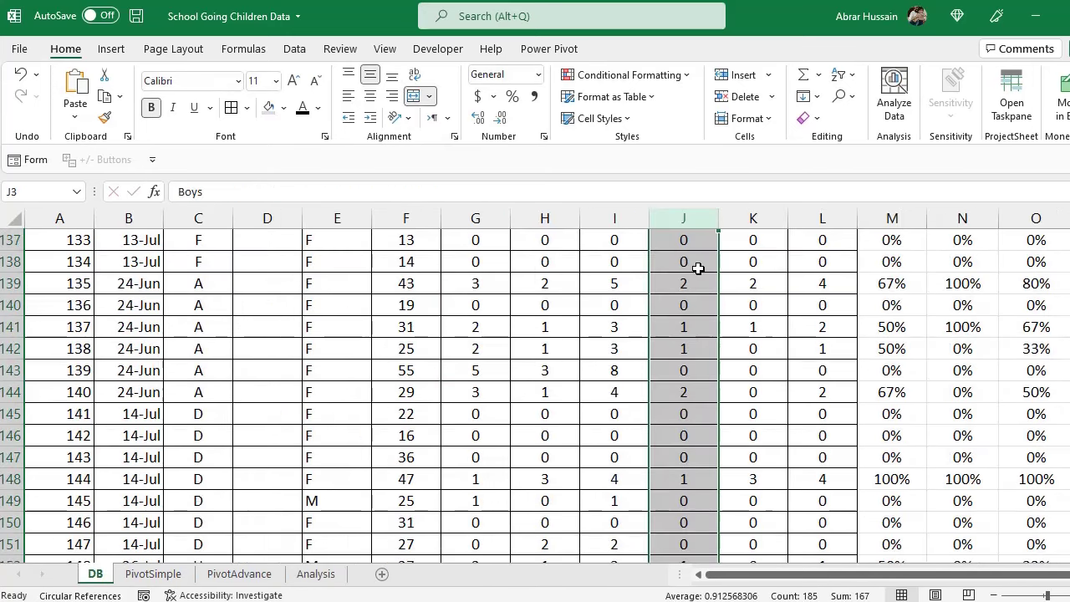
scroll(702, 256, up, 17)
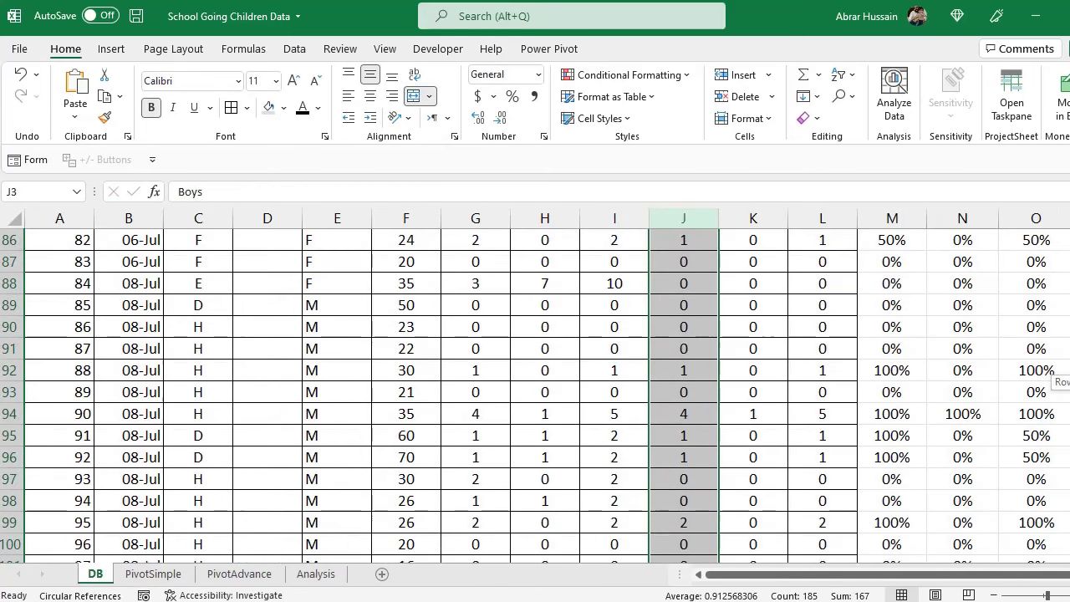
scroll(698, 385, up, 20)
click(767, 221)
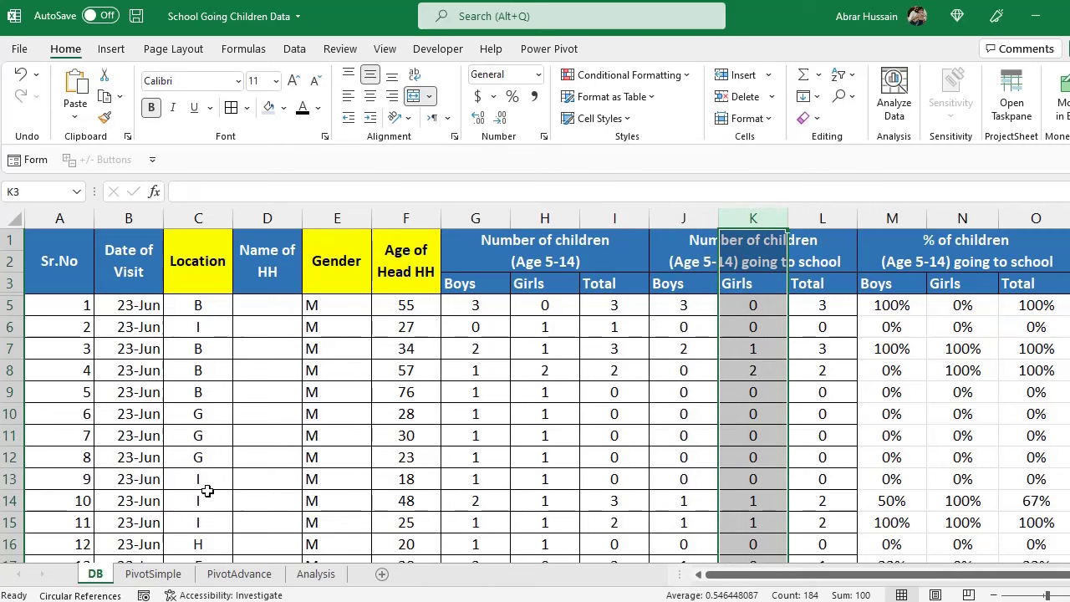
- Copy E20's SUMIFS formula text from the formula bar on the Analysis sheet
click(316, 574)
key(F2)
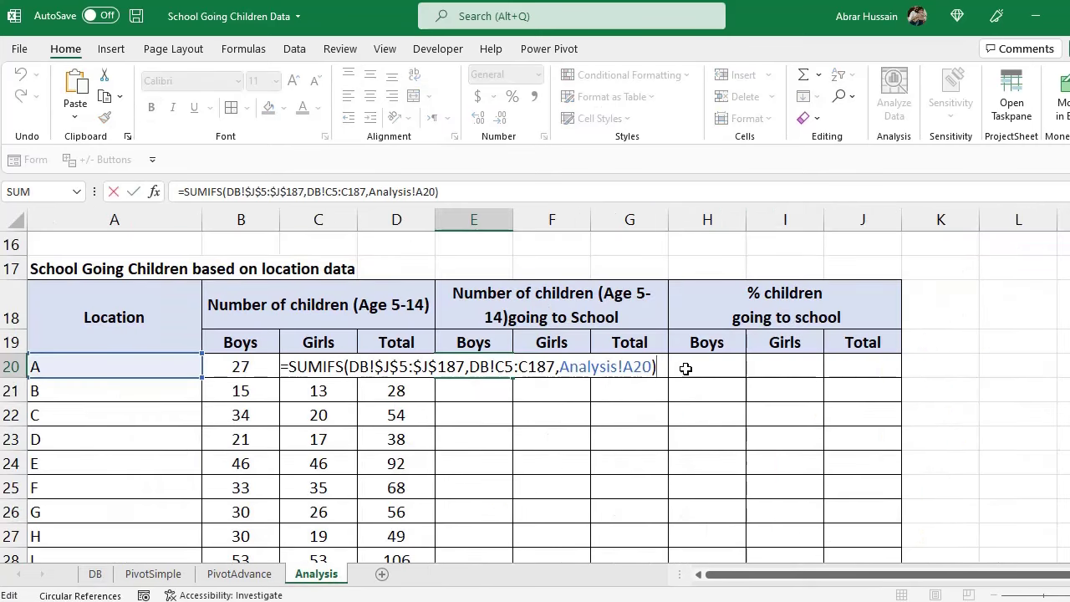
drag(665, 366, 112, 359)
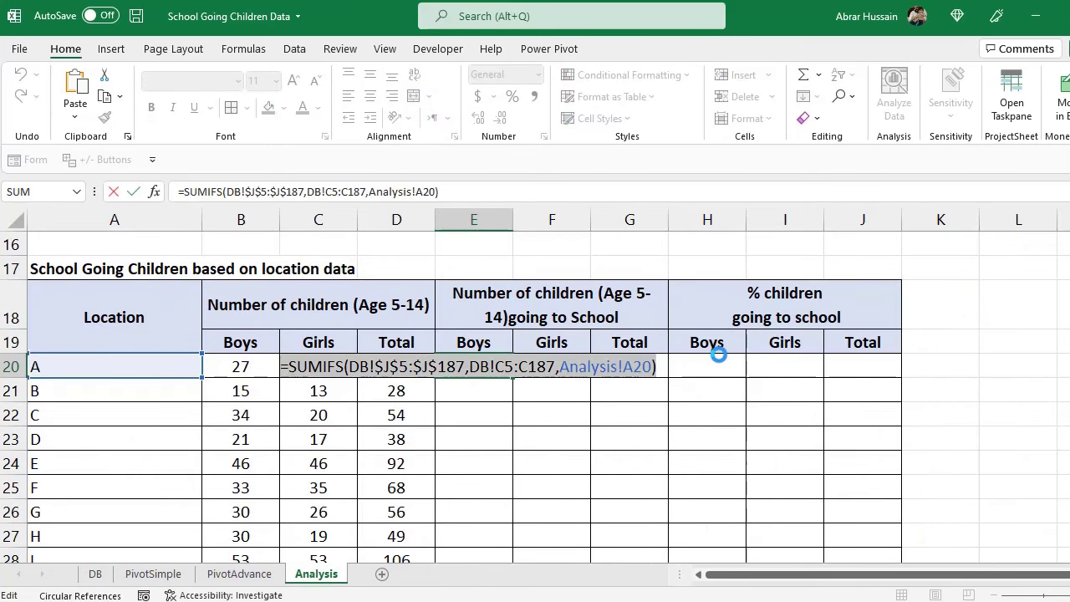
drag(452, 191, 68, 174)
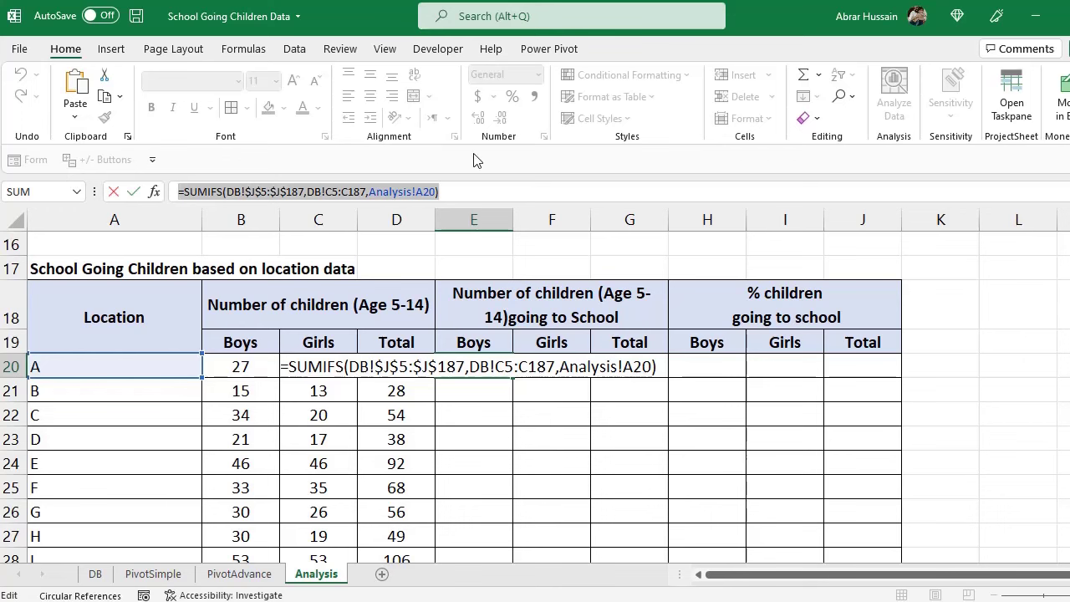
key(ctrl+c)
key(Escape)
- Paste the SUMIFS formula into F20, then recheck the DB girls column
click(580, 365)
key(ctrl+v)
key(F2)
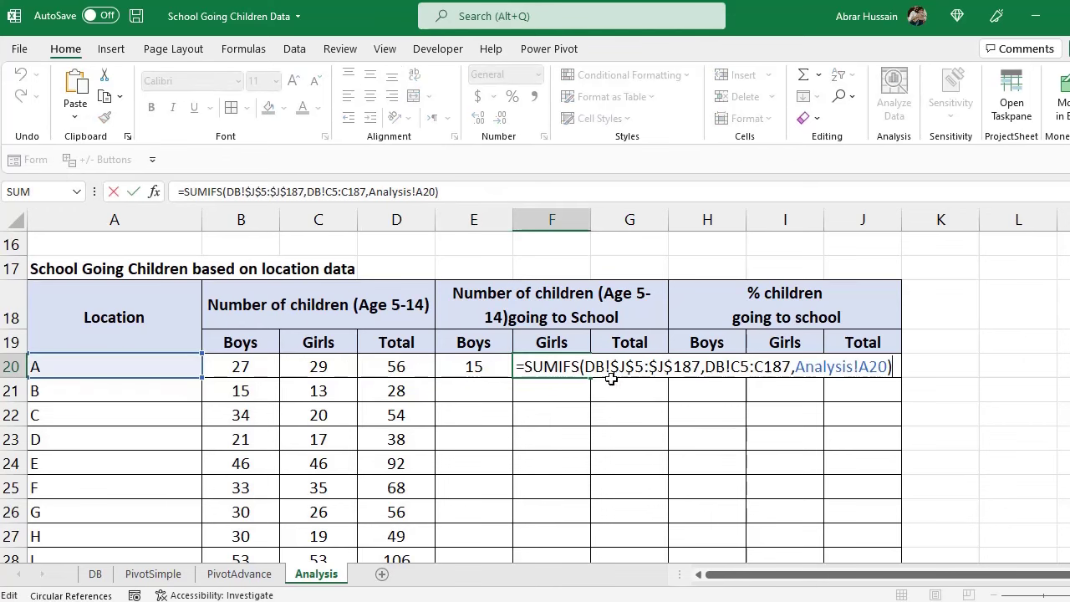
click(626, 366)
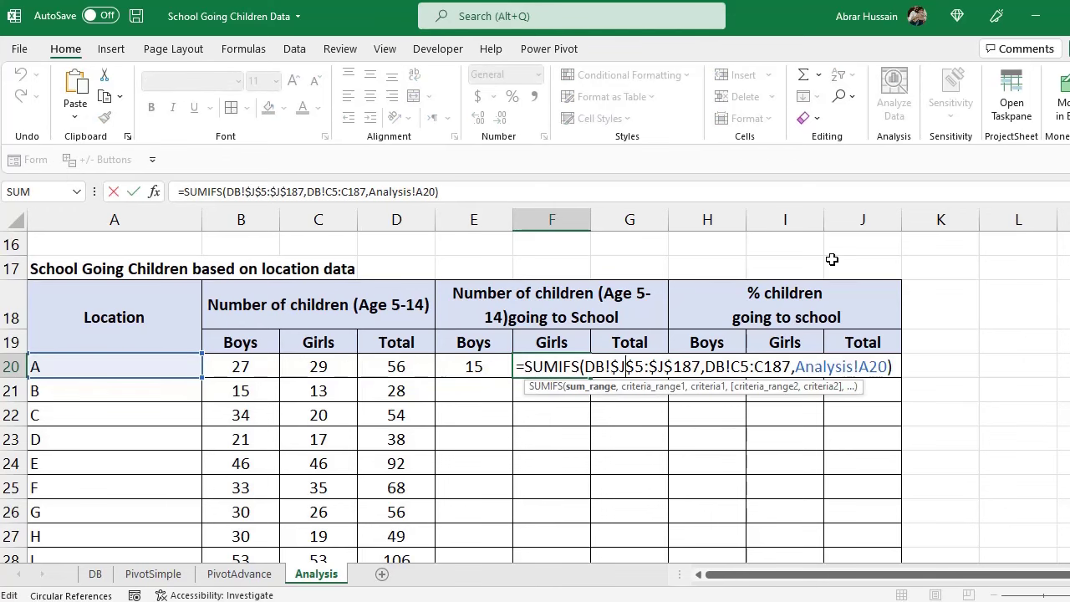
key(Escape)
click(95, 573)
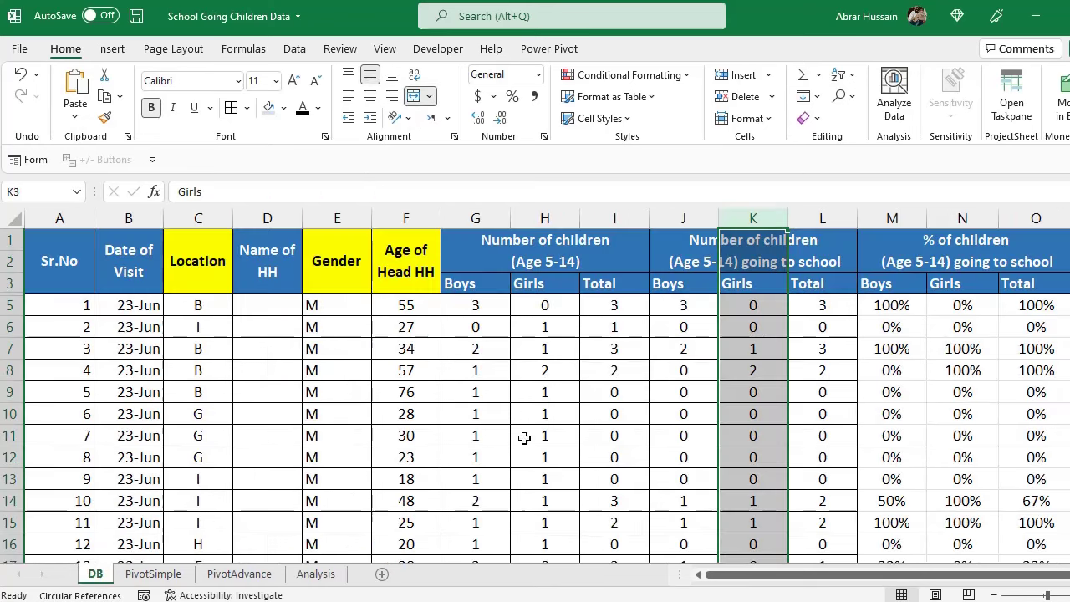
click(317, 574)
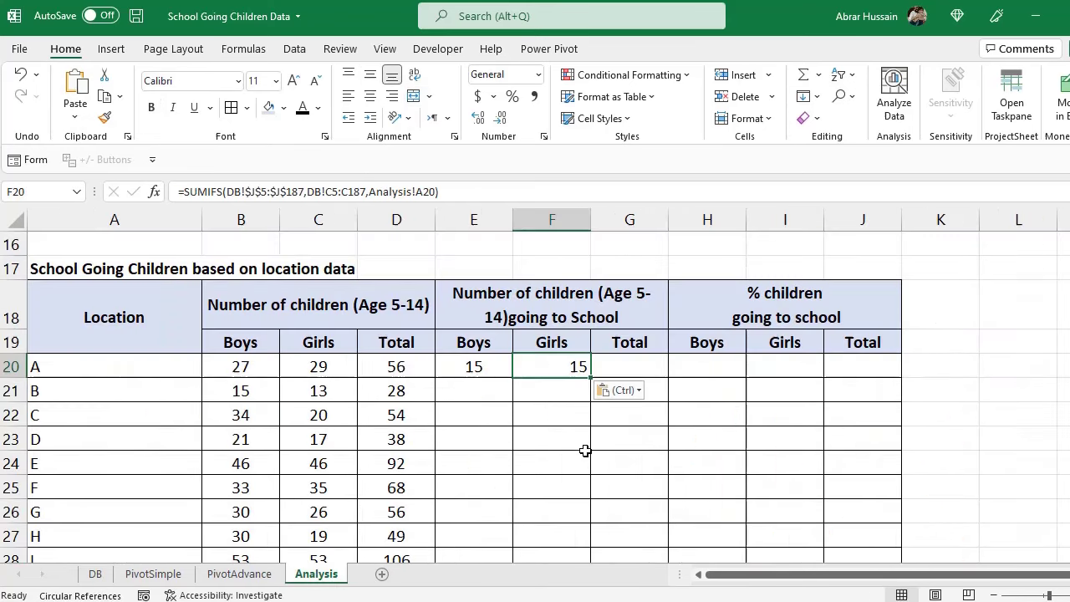
- Change F20's sum range from column J to column K, giving 8
click(255, 191)
key(BackSpace)
text(K)
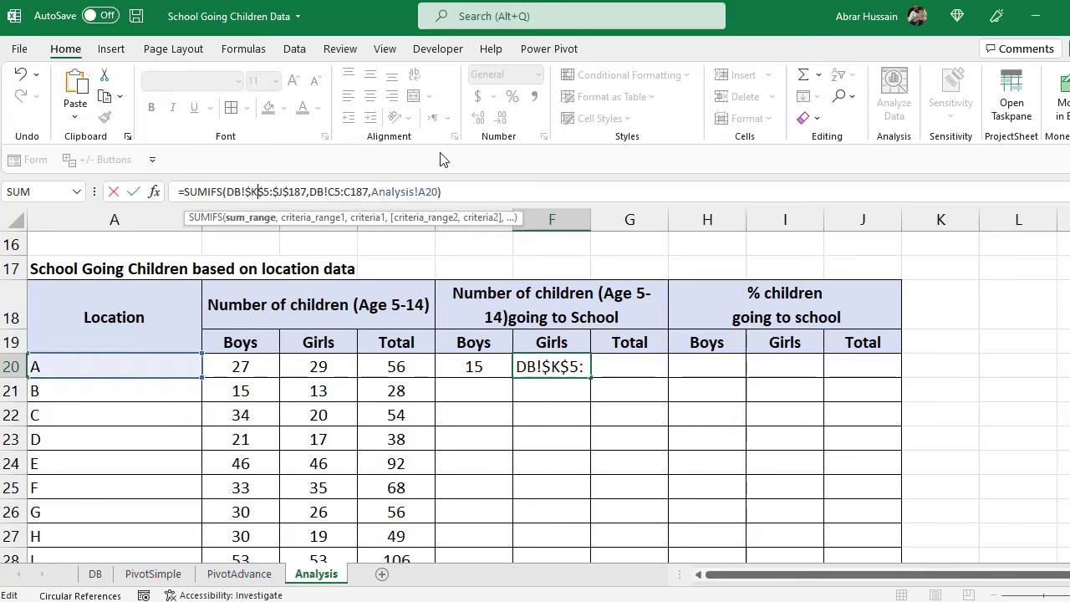
key(Right)
key(Right)
key(Right)
key(BackSpace)
text(K)
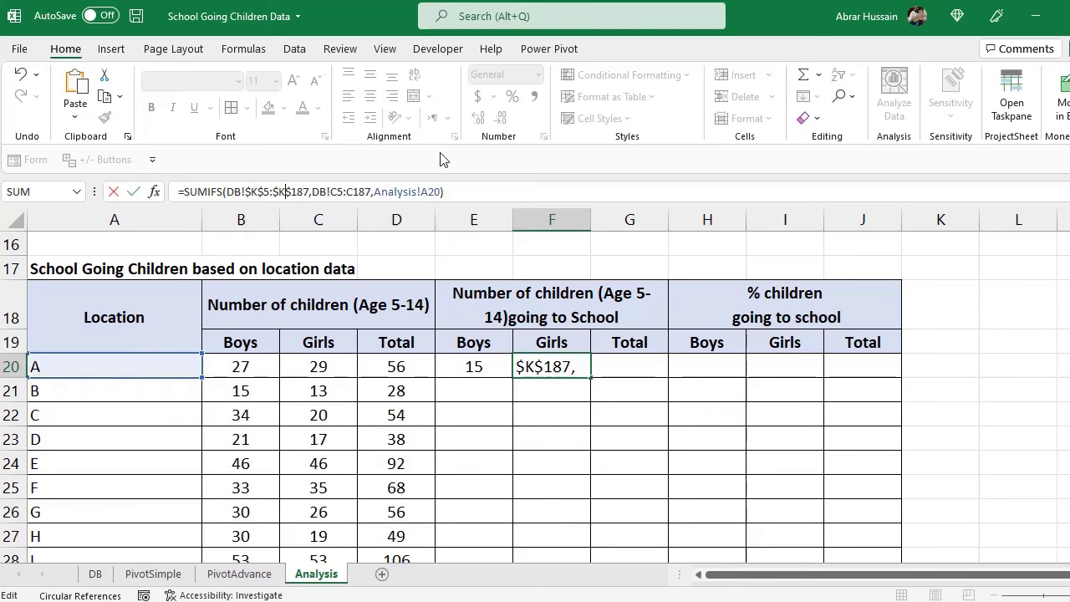
key(Return)
key(Up)
- Enter =E20+F20 in G20 as the going-to-school total
key(Right)
text(=-)
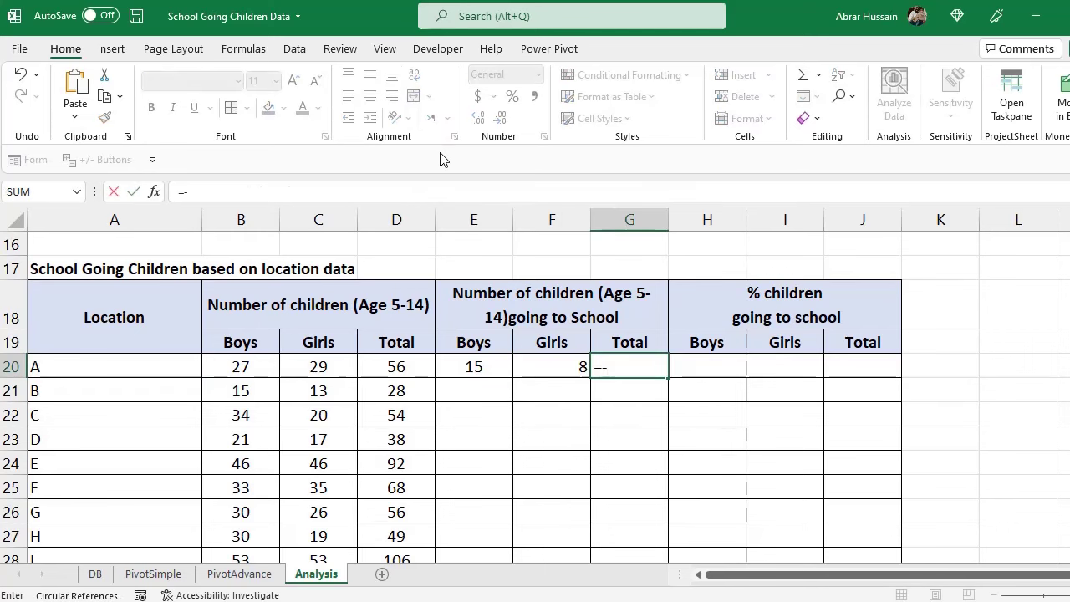
key(Left)
key(Left)
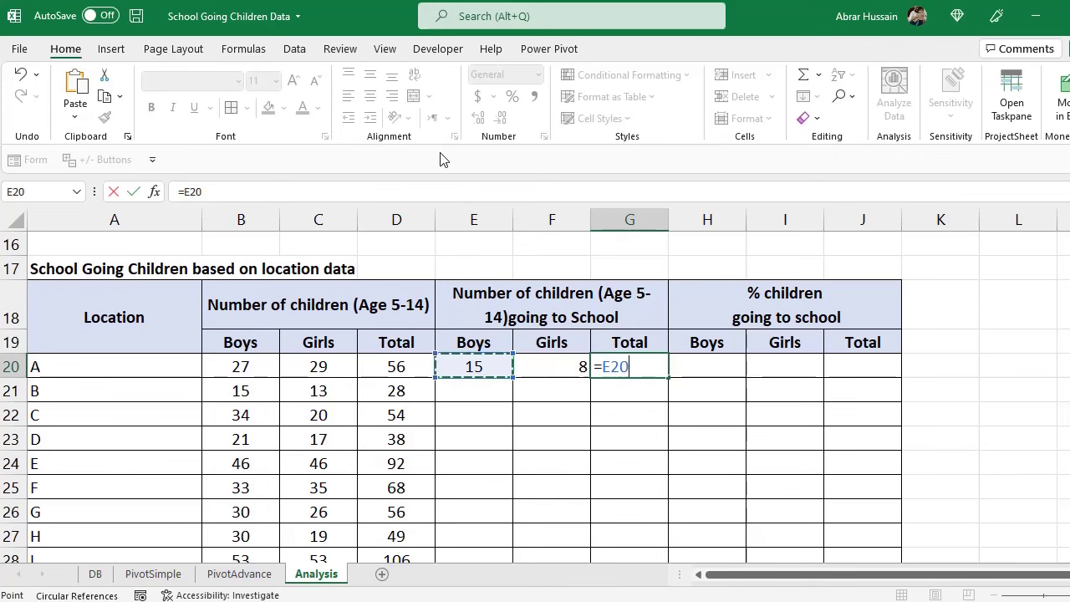
text(+)
key(Left)
key(Return)
- Copy the E20:G20 formulas down to row 28 for locations A to I
key(Up)
key(Left)
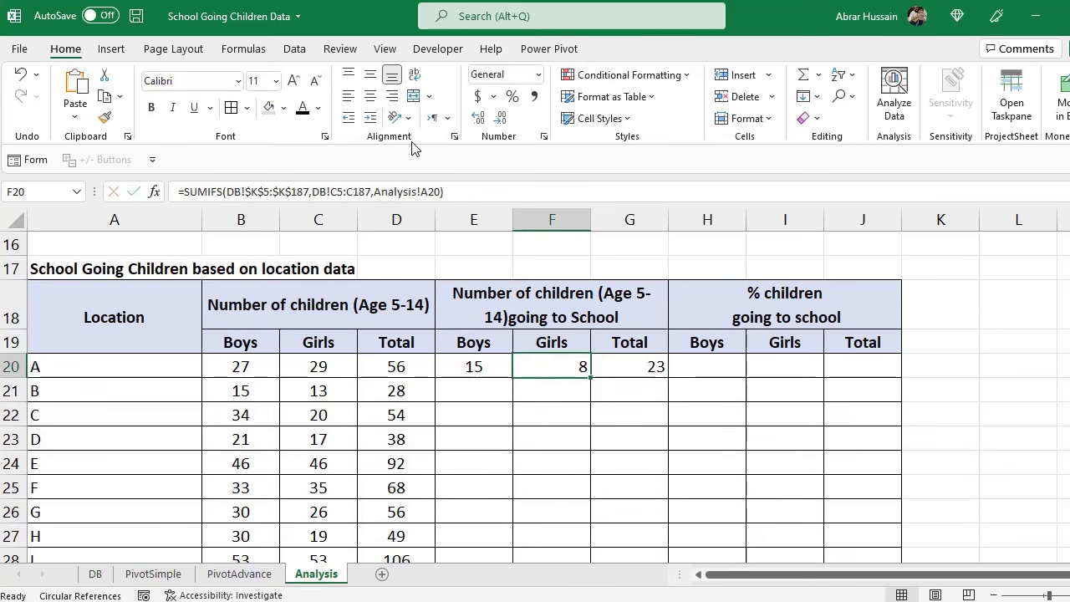
key(Left)
key(shift+Right)
key(shift+Right)
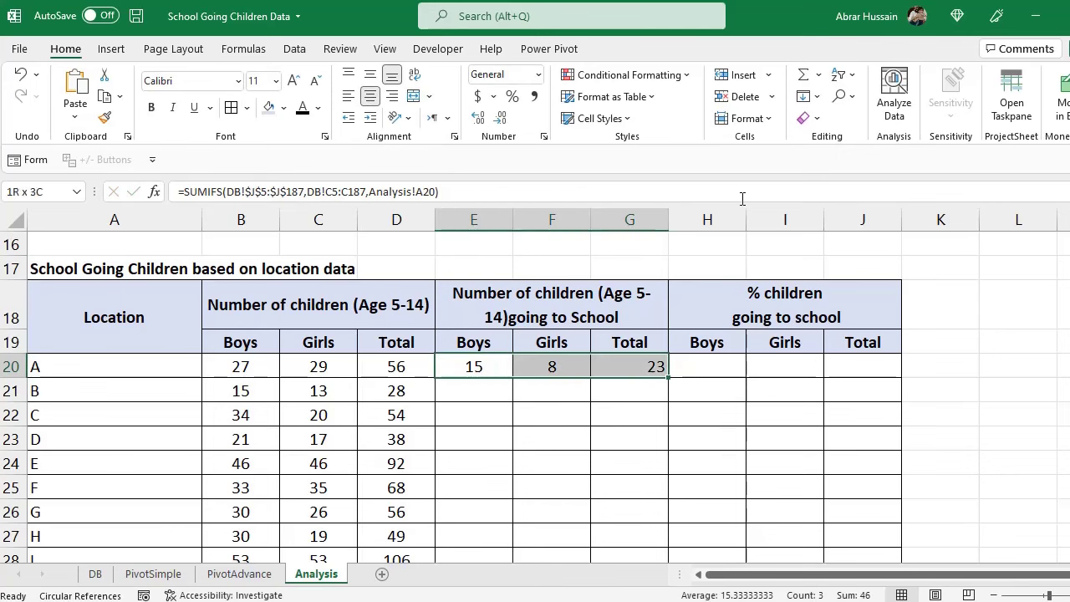
key(ctrl+c)
scroll(635, 366, down, 2)
scroll(634, 365, down, 2)
shift+click(628, 313)
key(ctrl+v)
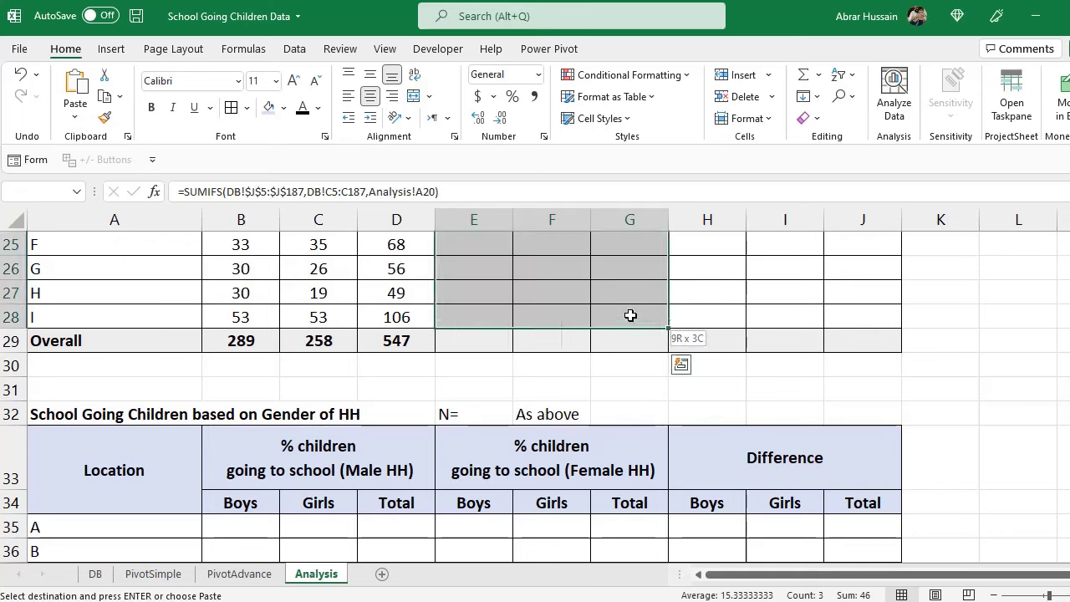
scroll(421, 384, up, 4)
scroll(443, 401, up, 1)
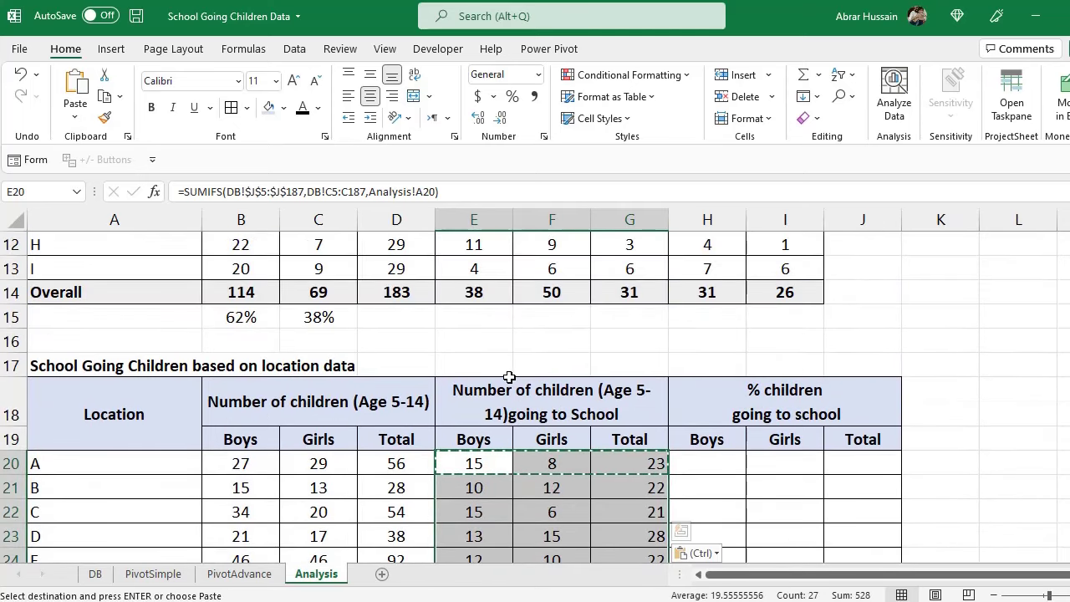
scroll(508, 381, down, 4)
- Copy D29's Overall SUM formula across into E29:G29
click(414, 364)
key(ctrl+c)
key(Right)
key(ctrl+v)
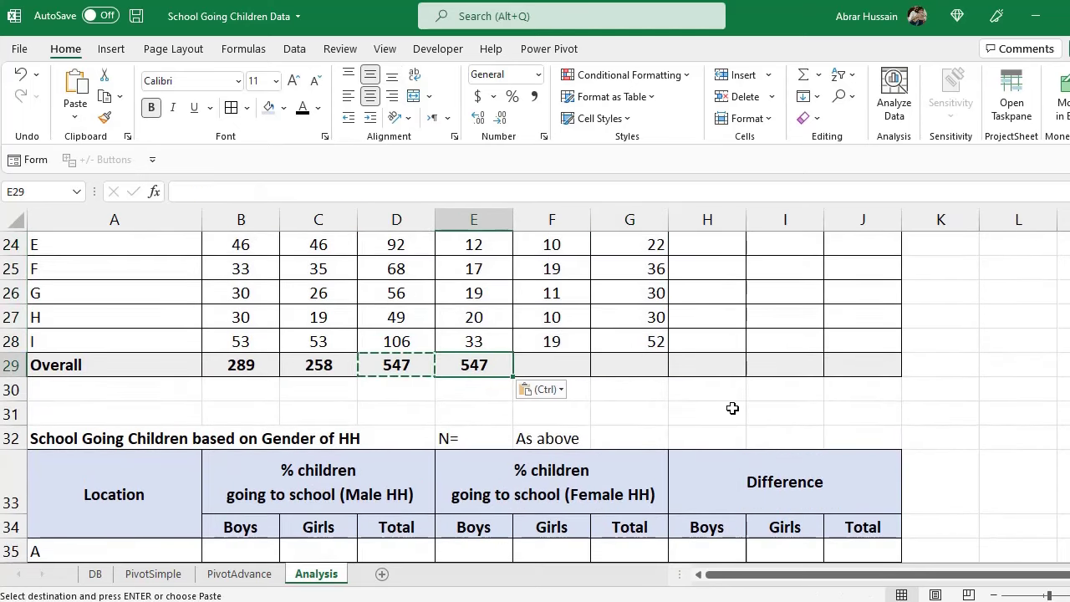
key(Right)
key(ctrl+v)
key(Right)
key(ctrl+v)
- Center the values in the Total column G
scroll(617, 389, up, 3)
drag(627, 368, 764, 386)
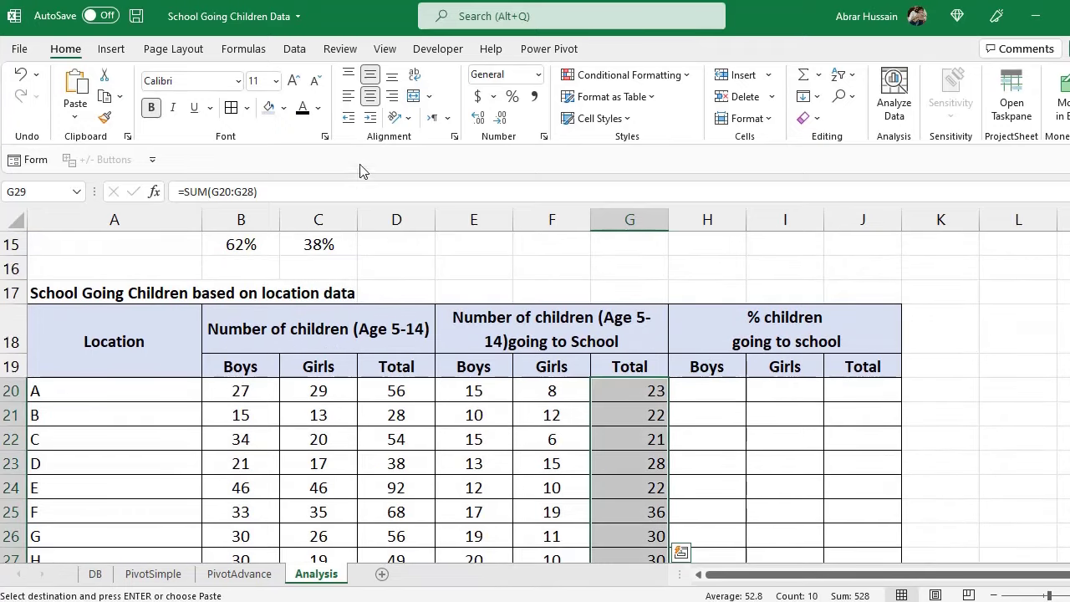
click(368, 101)
scroll(432, 465, down, 2)
scroll(432, 466, up, 2)
scroll(456, 423, down, 4)
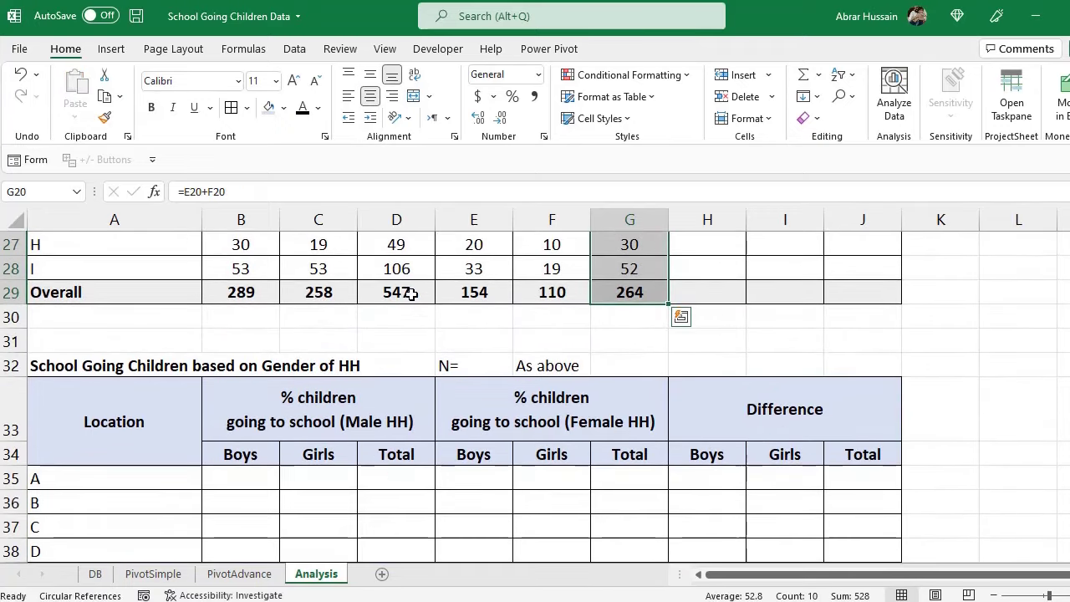
- Verify the Overall totals of 154 boys, 110 girls and 264
click(412, 294)
key(alt+equal)
key(Tab)
click(528, 296)
key(alt+equal)
click(631, 290)
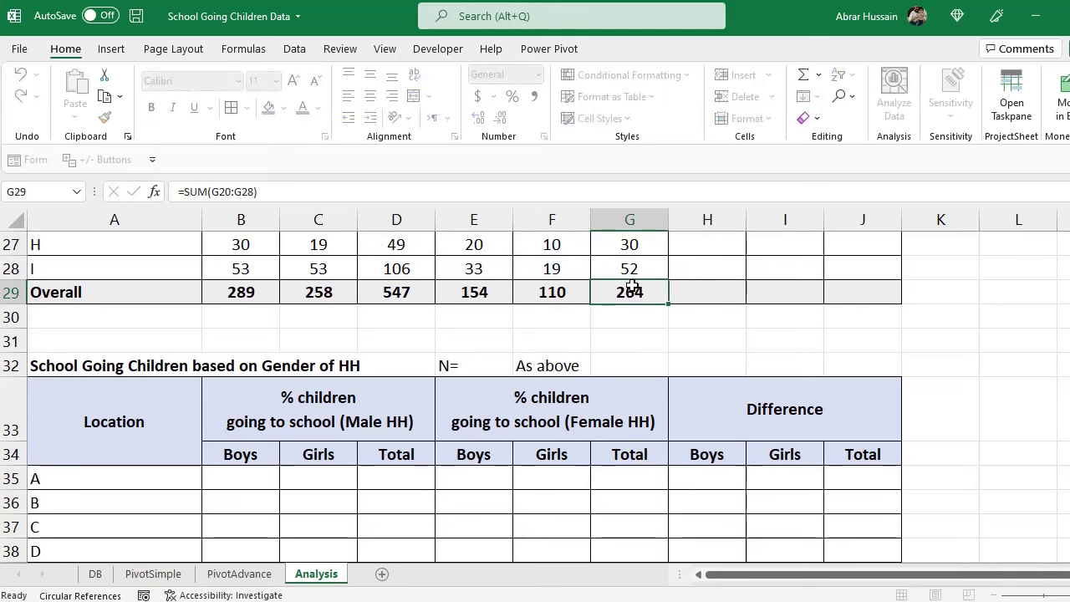
scroll(661, 301, up, 4)
click(475, 329)
scroll(581, 358, down, 1)
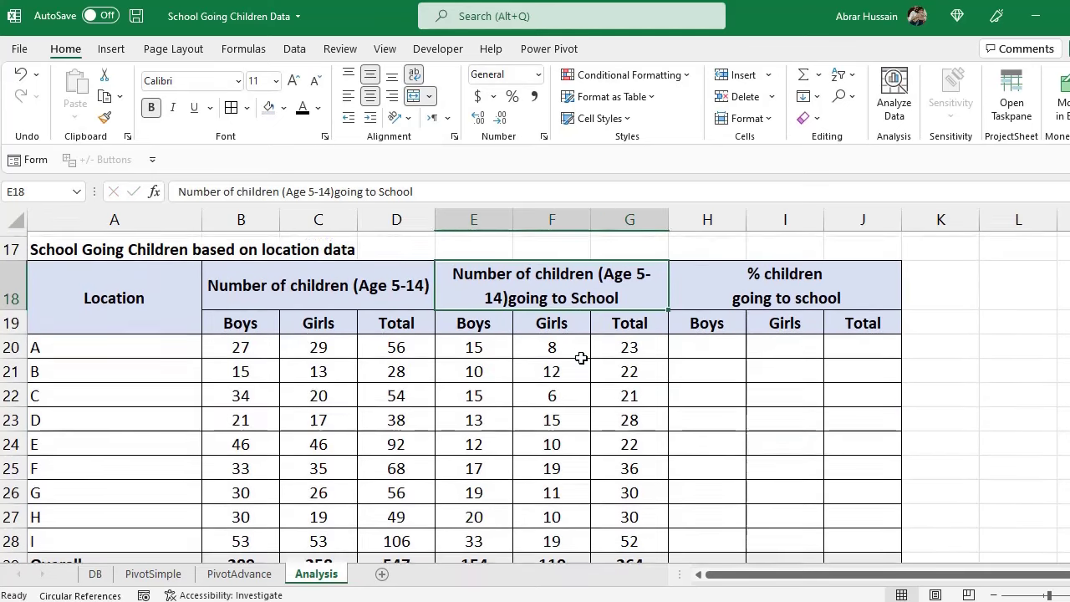
scroll(581, 358, down, 1)
drag(310, 266, 321, 392)
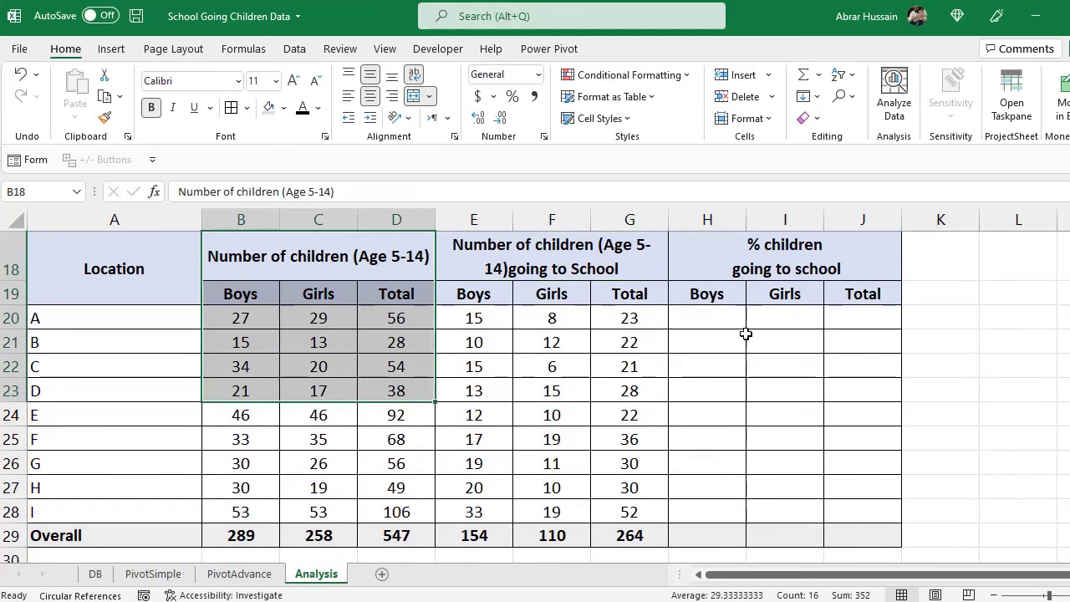
- Enter =E20/B20 in H20, centered and shown in Percent Style
click(707, 317)
text(=)
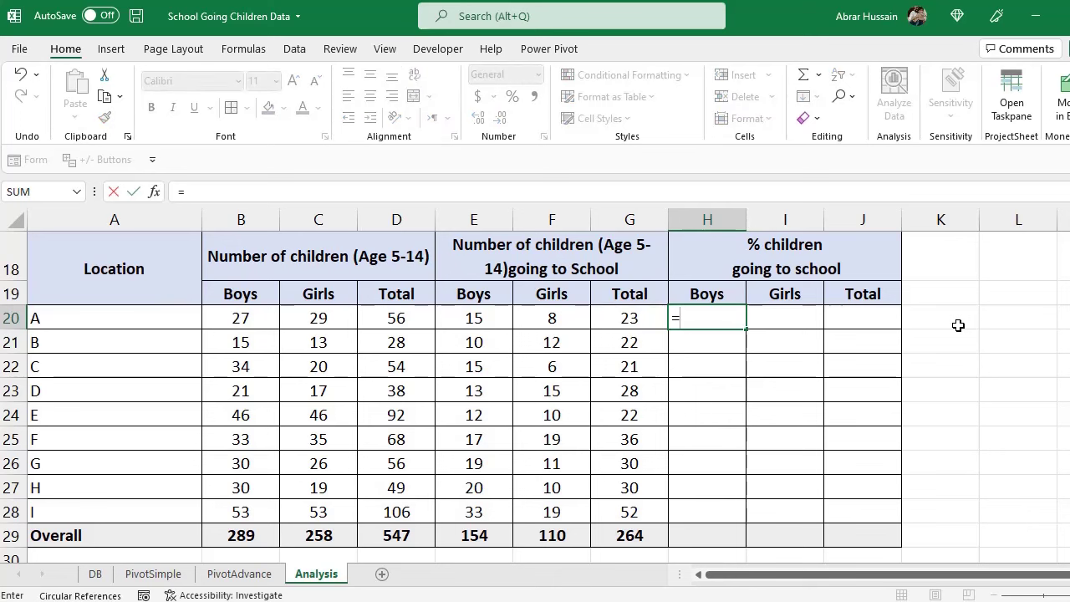
click(488, 314)
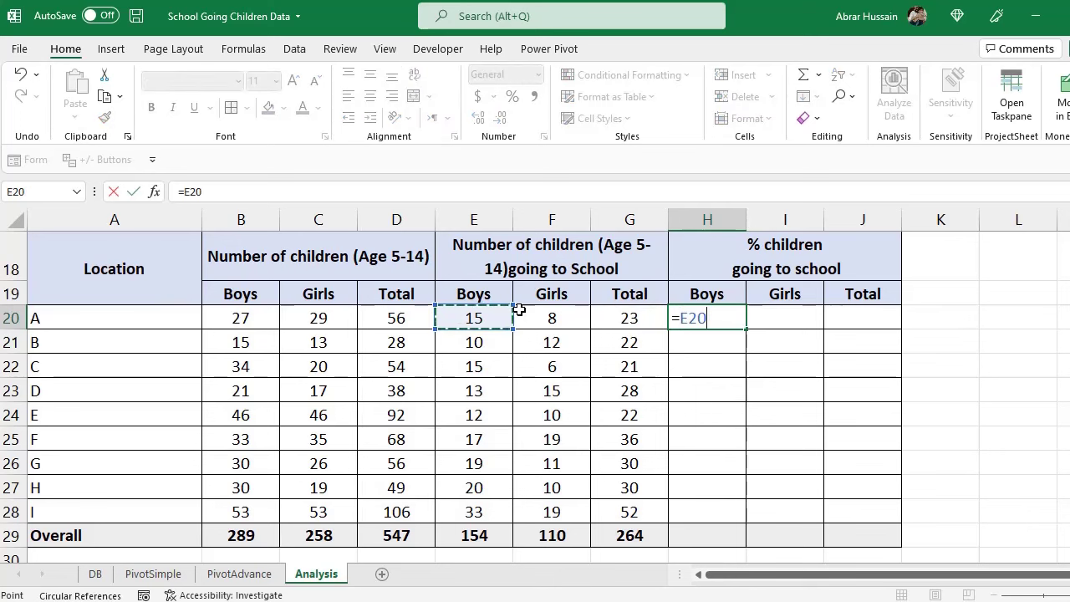
text(/)
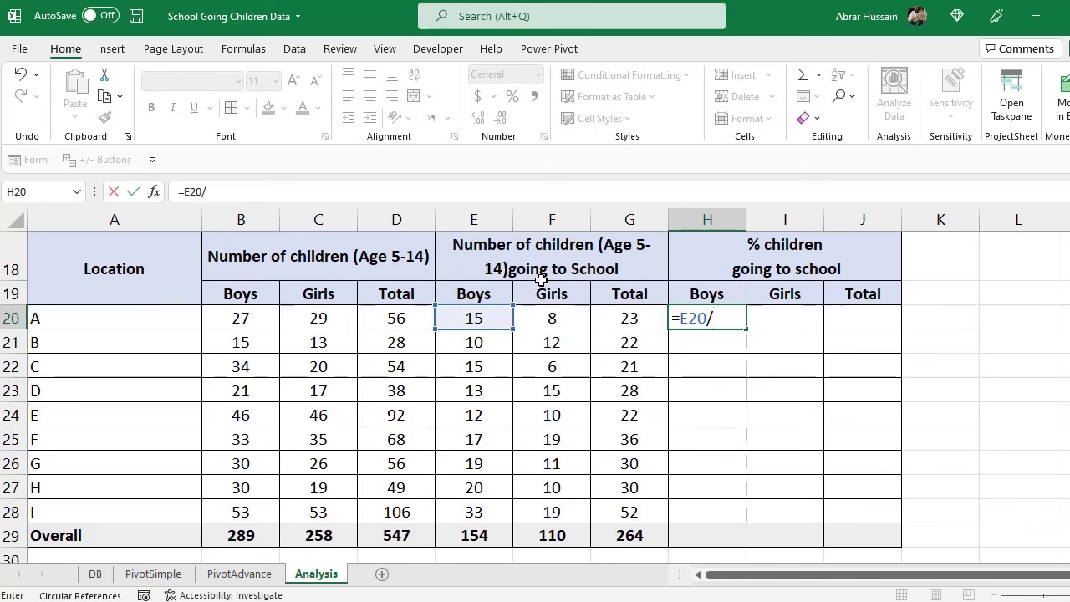
click(220, 313)
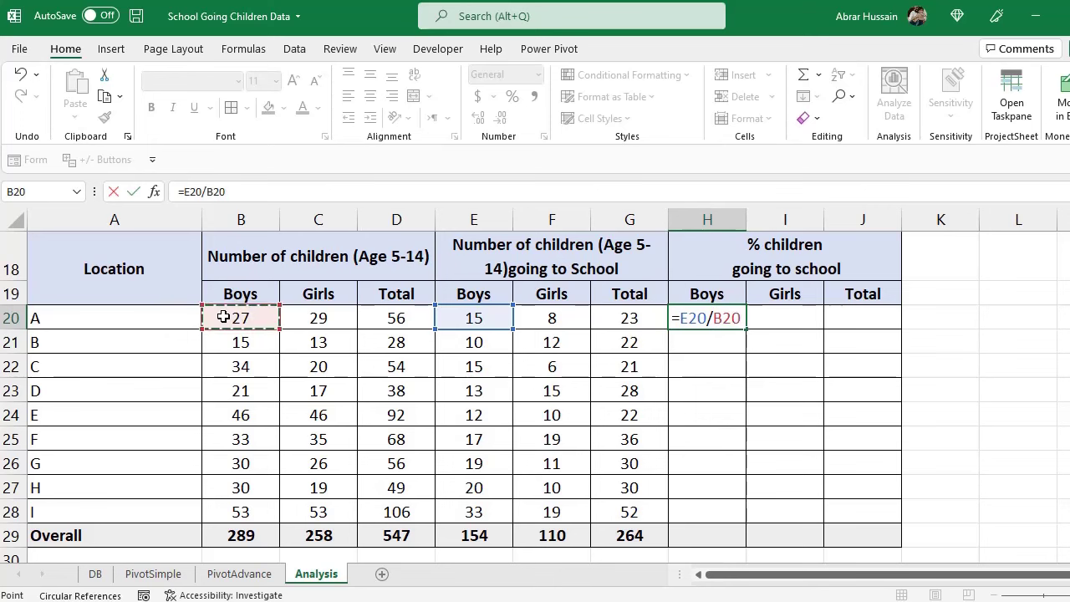
key(Return)
key(Up)
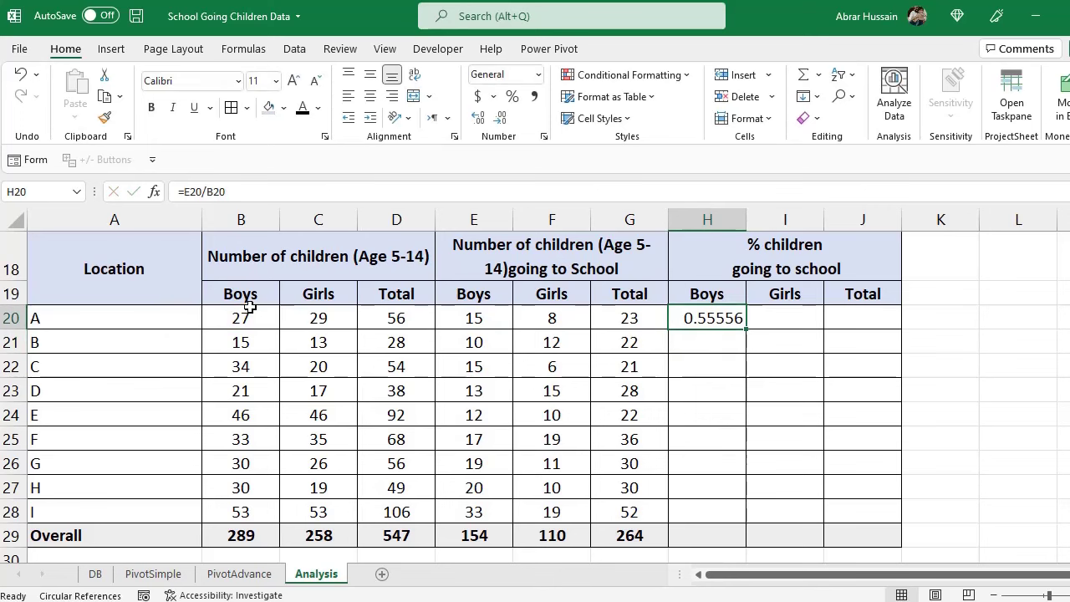
click(369, 96)
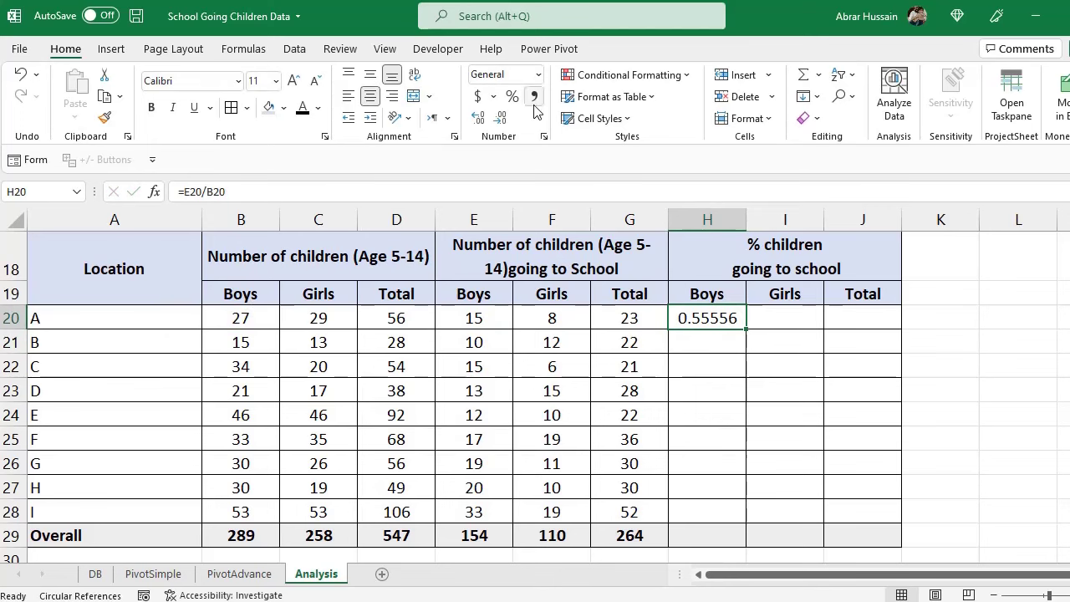
click(512, 96)
- Copy the percentage formula across to J20 and down through row 29
key(ctrl+c)
key(Right)
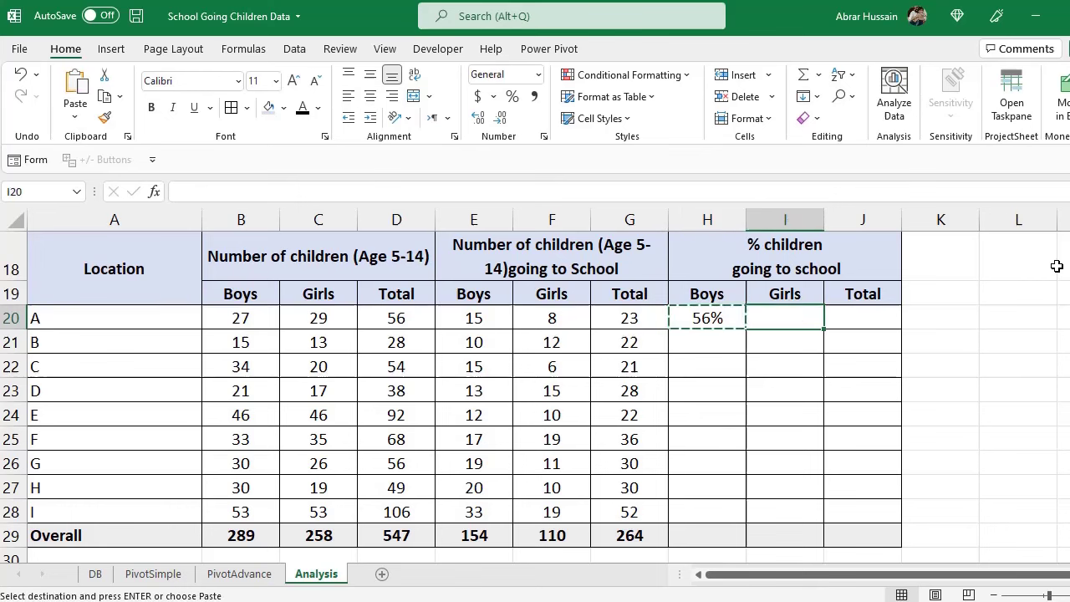
key(ctrl+v)
key(Right)
key(ctrl+v)
key(Left)
key(Left)
key(shift+Right)
key(shift+Right)
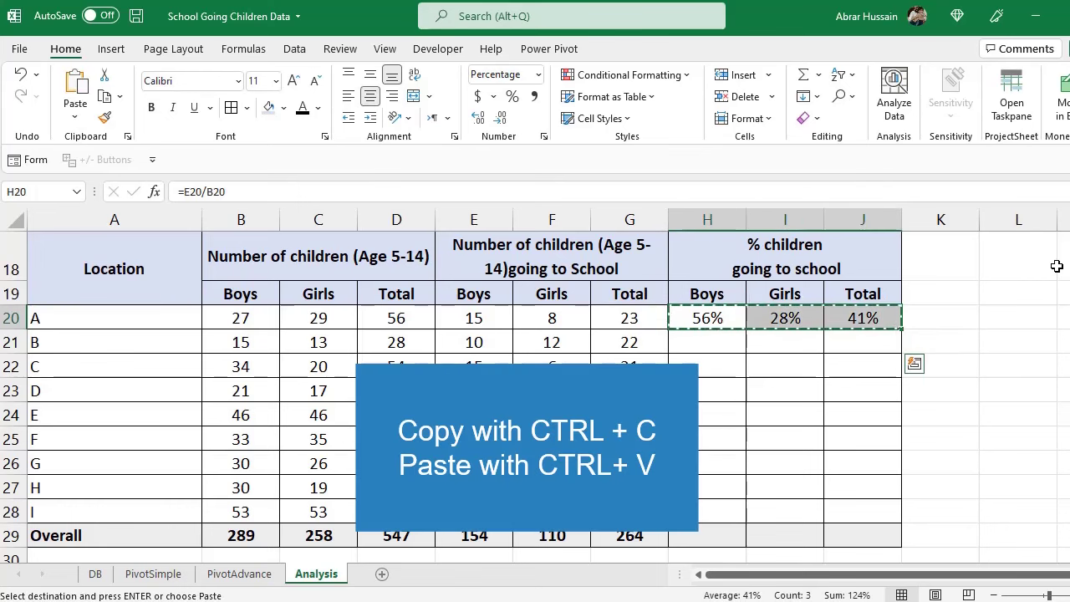
shift+click(872, 533)
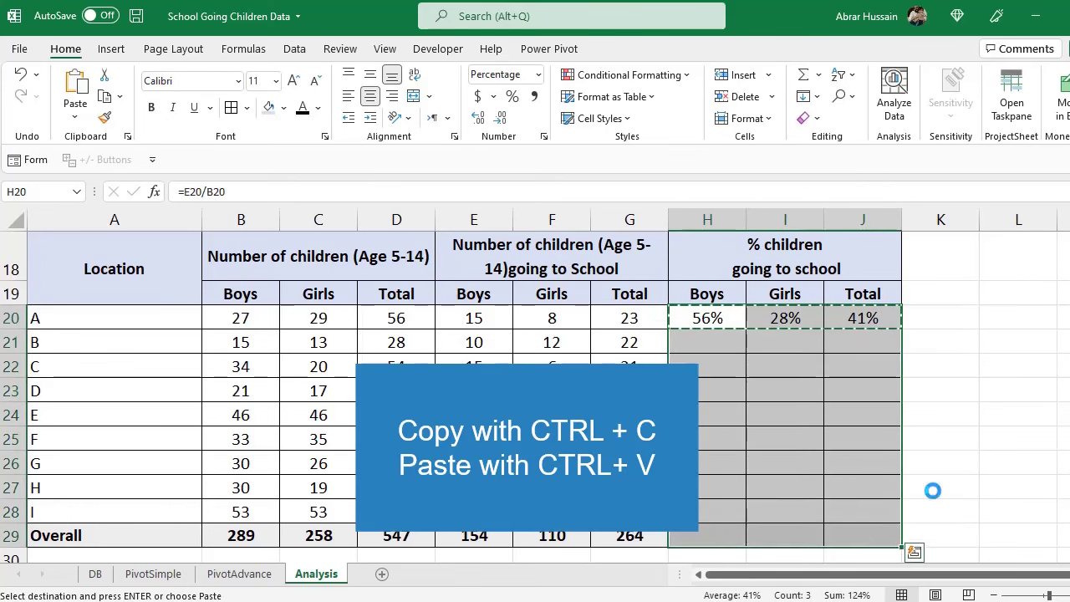
key(ctrl+v)
- Apply the Overall row's bold formatting to H29:J29 with Format Painter
scroll(791, 440, down, 2)
click(629, 366)
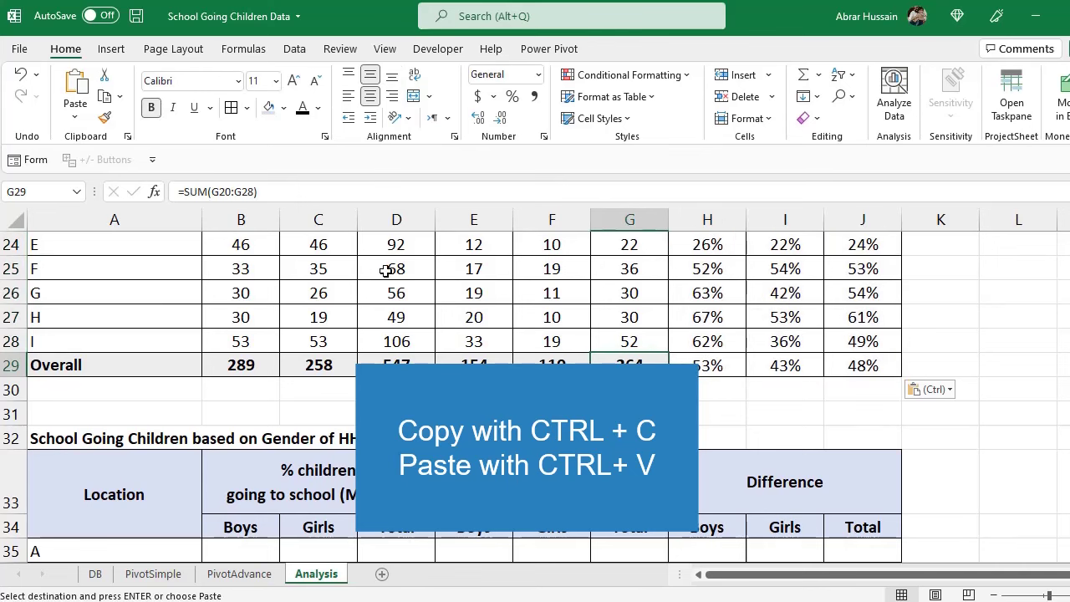
click(103, 122)
drag(693, 365, 844, 366)
key(ctrl+z)
click(844, 366)
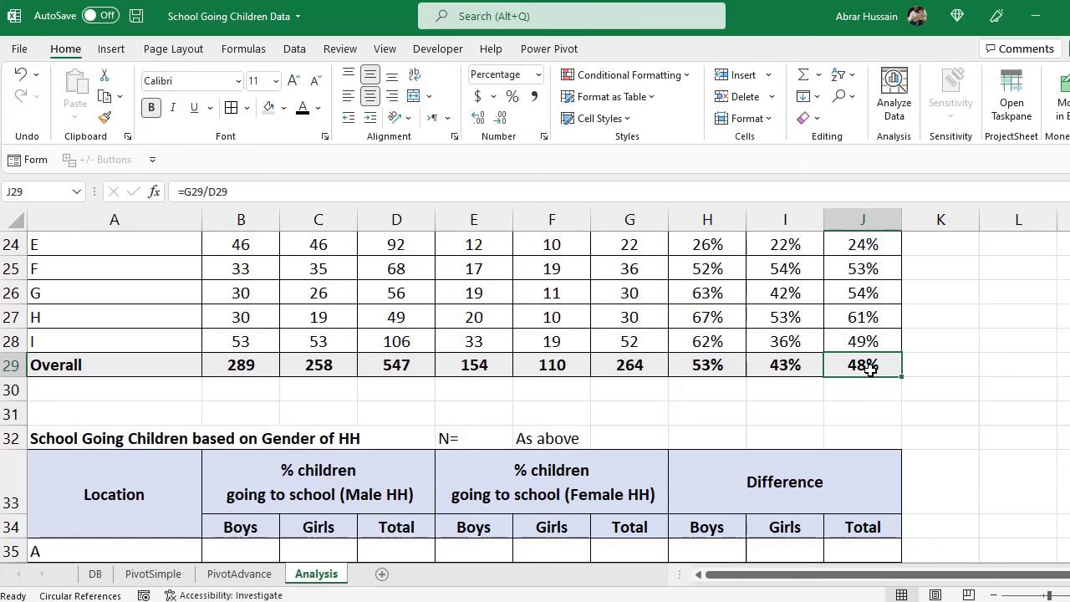
- Compare the Overall percentage formulas: 53% boys, 43% girls, 48% total
click(712, 365)
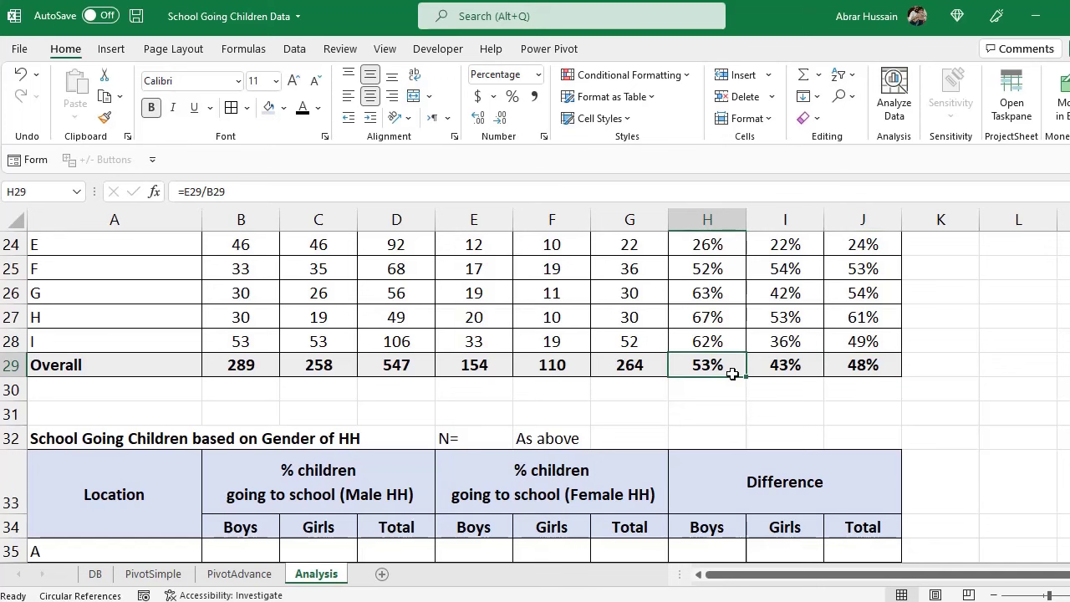
click(817, 373)
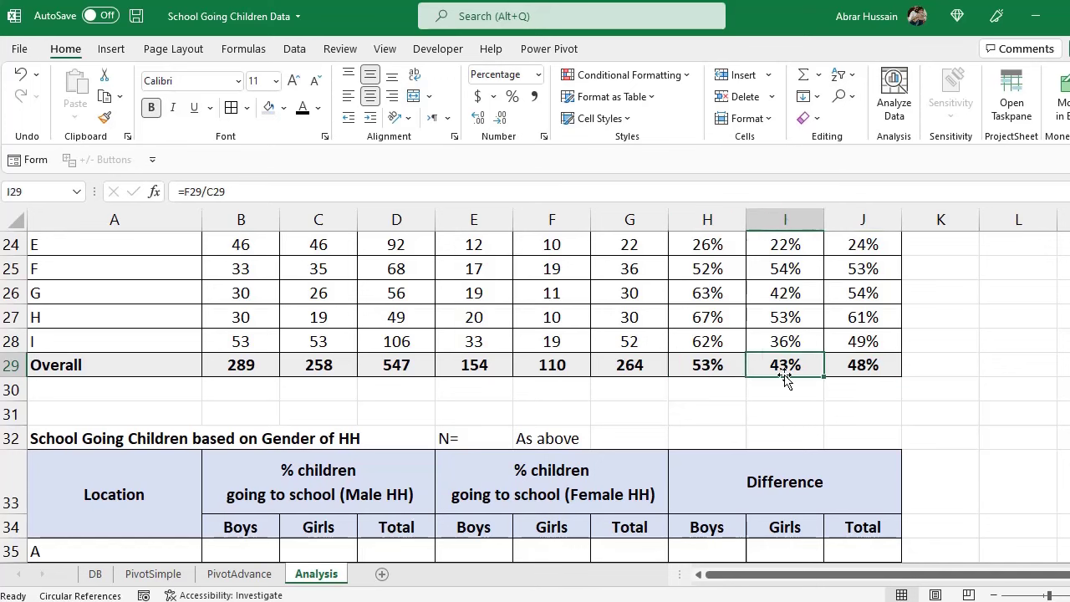
click(707, 365)
click(778, 366)
click(709, 365)
click(786, 366)
click(705, 364)
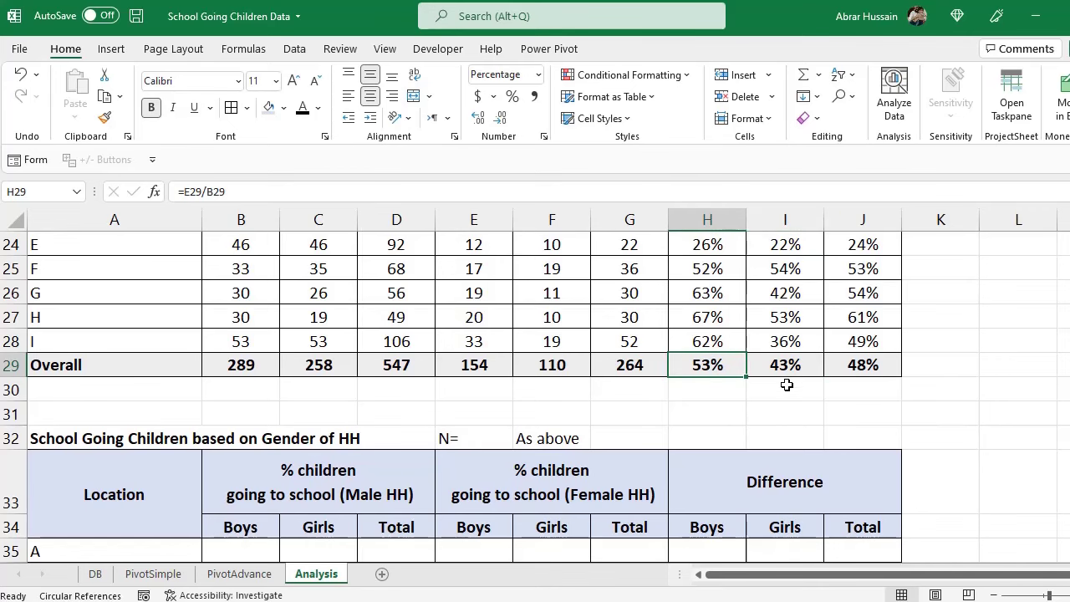
scroll(787, 385, up, 4)
- Check location A's boys and girls percentage formulas
scroll(787, 385, down, 1)
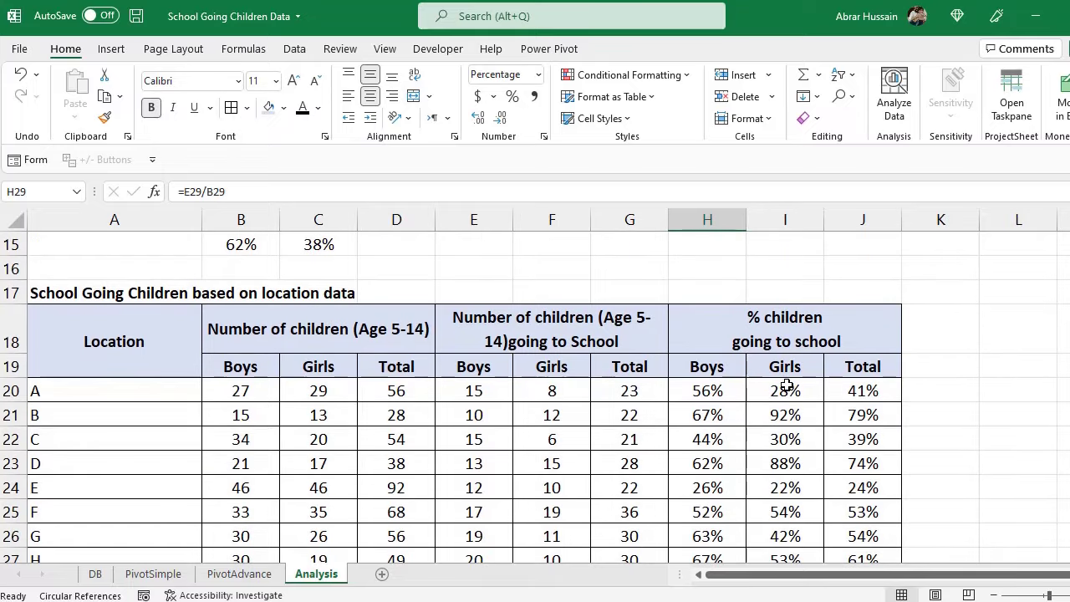
click(707, 388)
click(786, 391)
scroll(802, 407, down, 1)
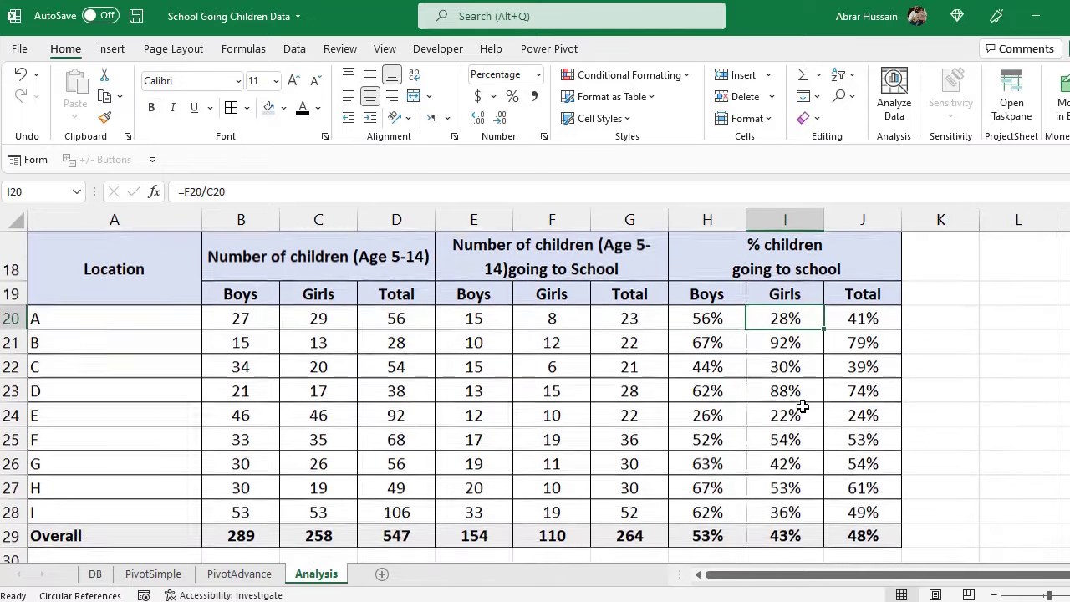
- Apply the 3 Arrows (colored) icon set to percentages H20:J28
click(705, 318)
drag(705, 317, 840, 507)
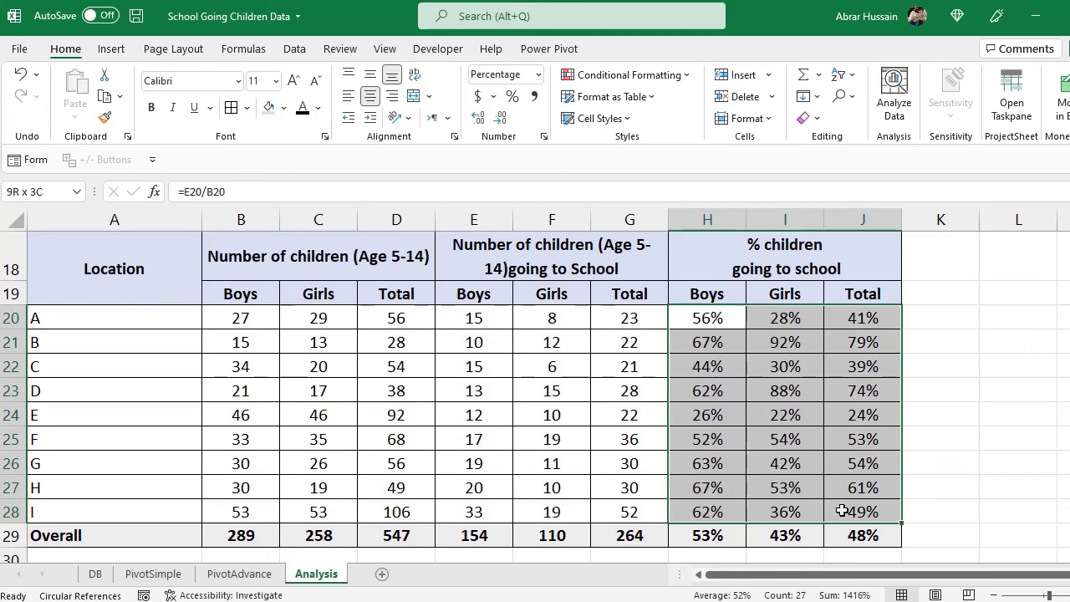
click(717, 317)
drag(759, 367, 846, 503)
drag(702, 318, 846, 514)
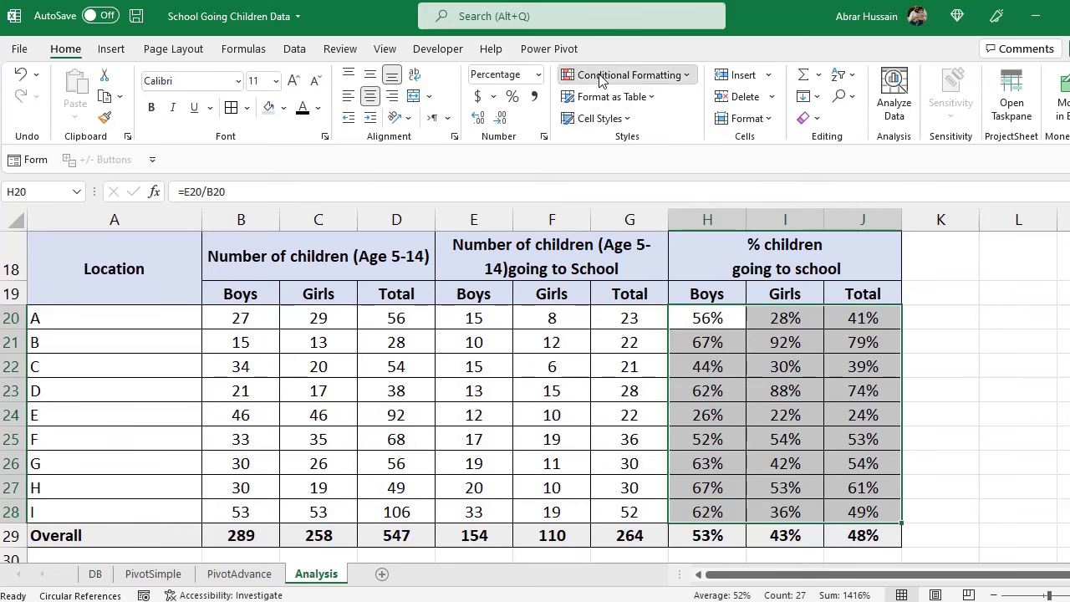
click(599, 76)
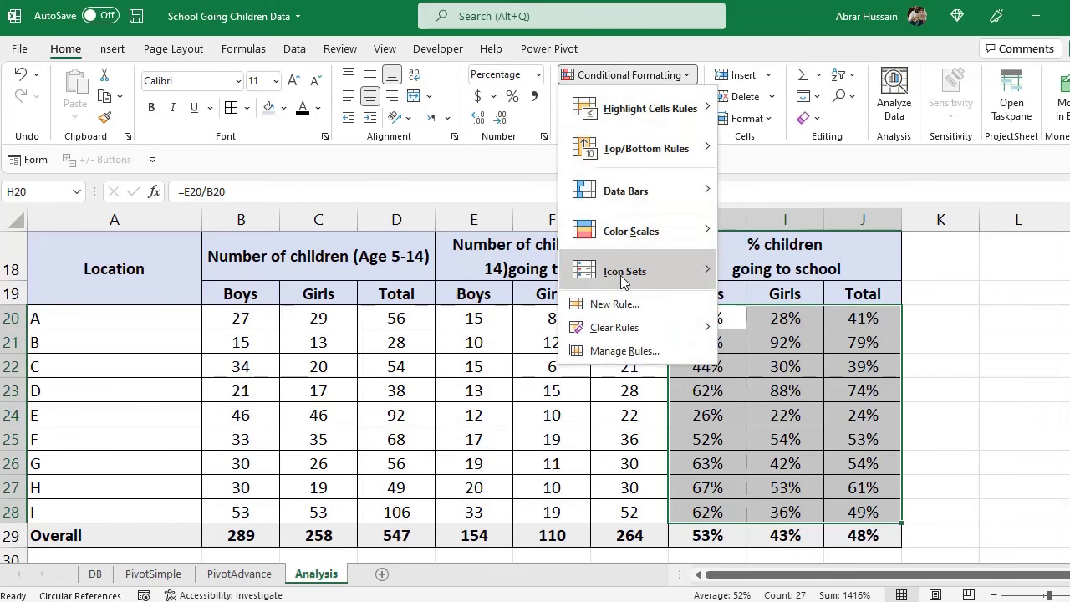
mouse_move(627, 271)
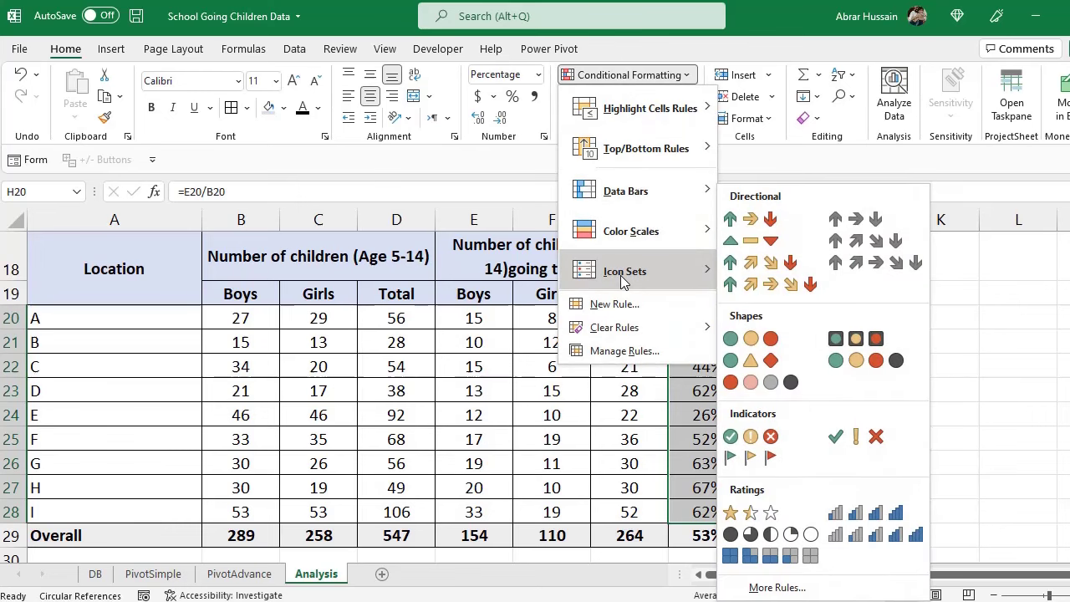
click(764, 220)
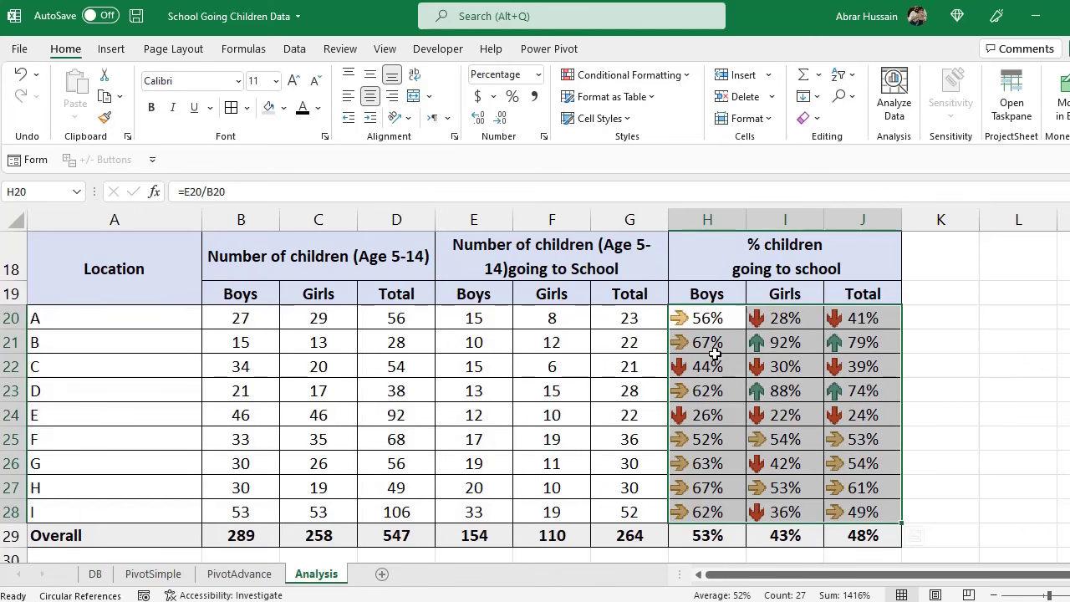
click(786, 346)
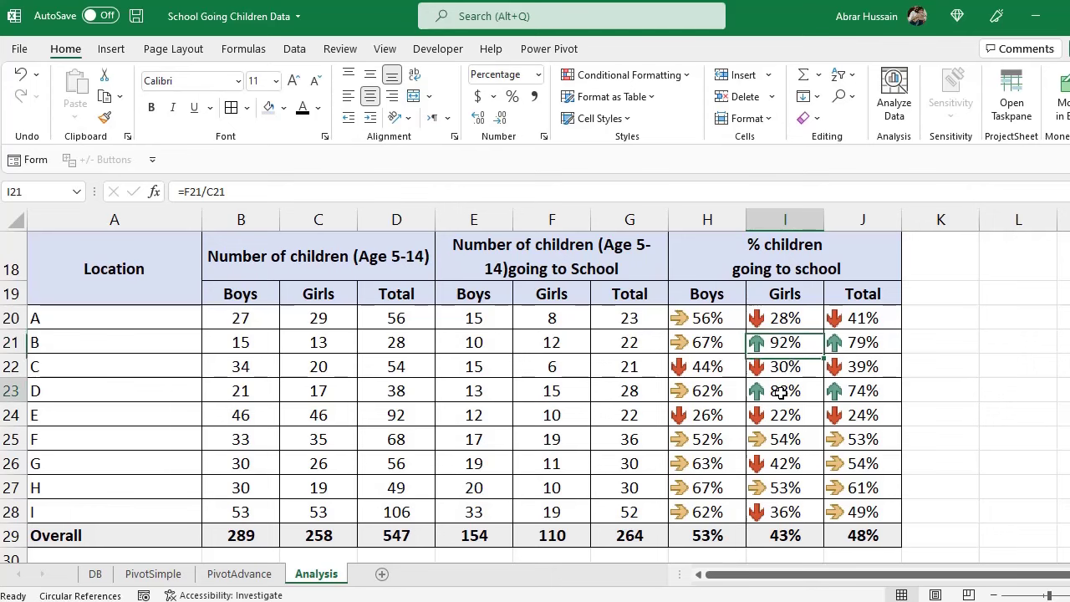
click(855, 343)
click(857, 418)
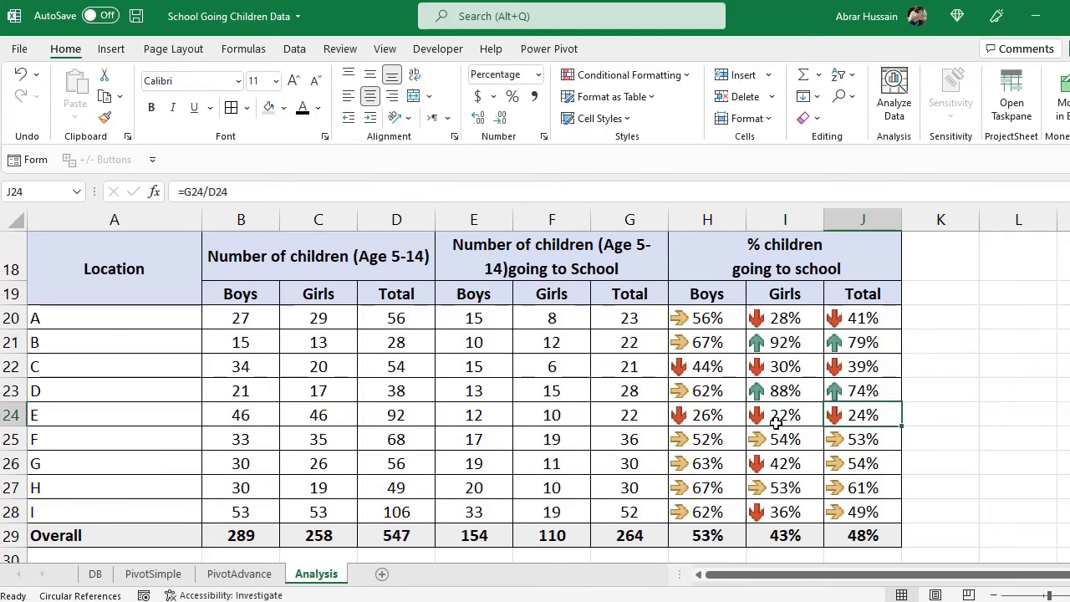
click(773, 414)
click(684, 413)
click(788, 410)
click(677, 414)
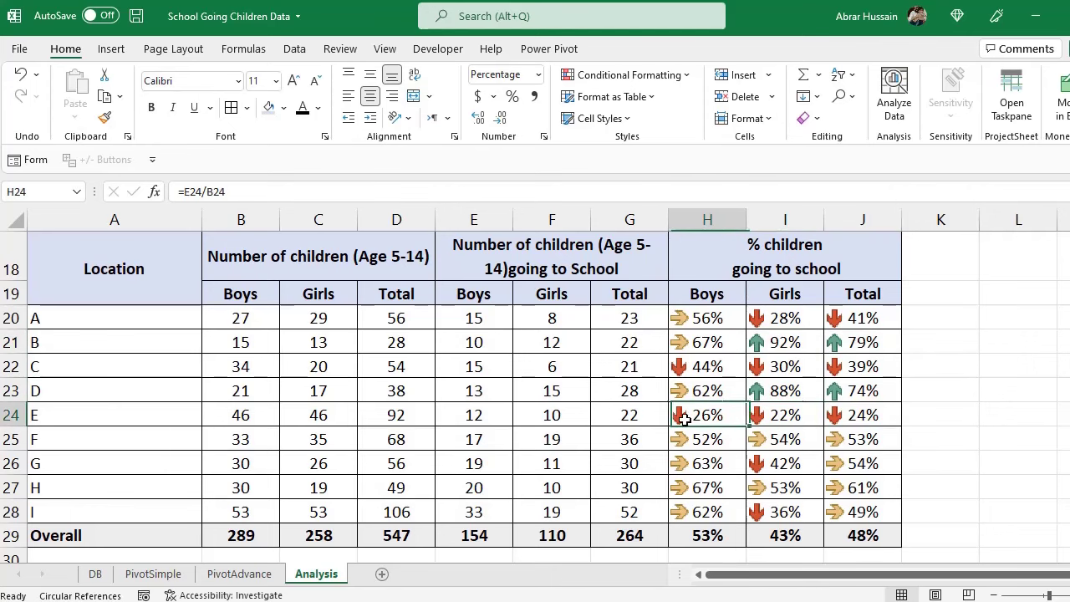
click(10, 413)
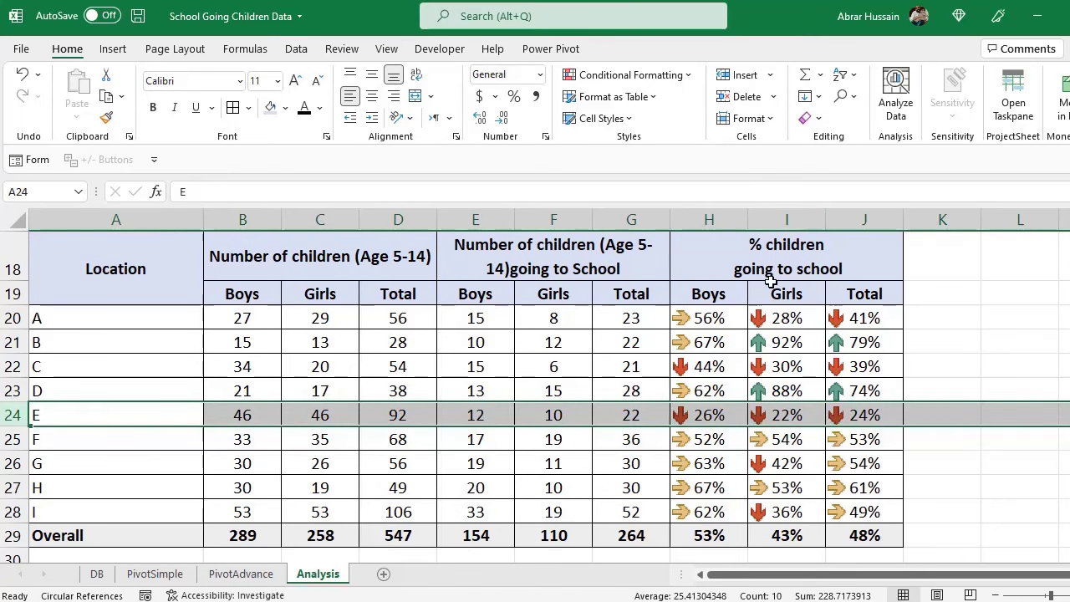
click(790, 338)
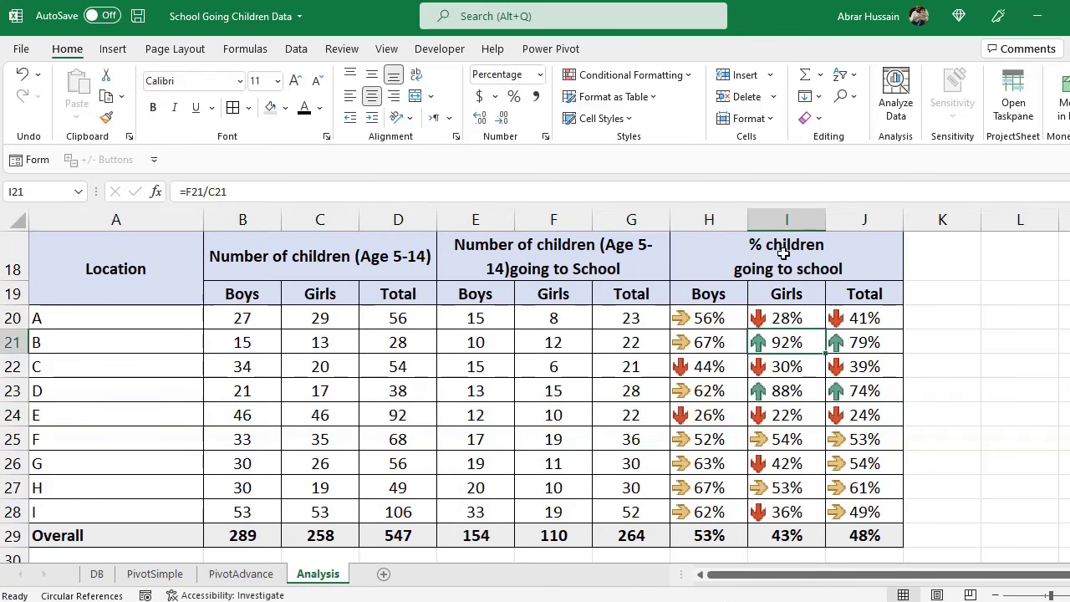
click(10, 342)
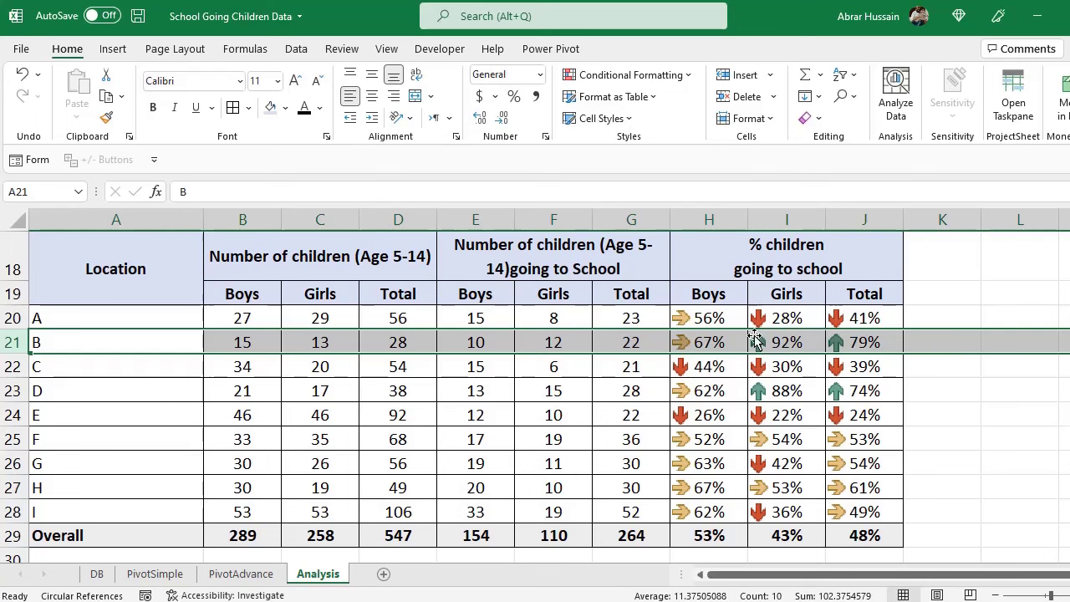
click(77, 343)
click(14, 342)
- Open the arrow icon set rule for H20:J28 from the Conditional Formatting rules list
drag(709, 317, 865, 512)
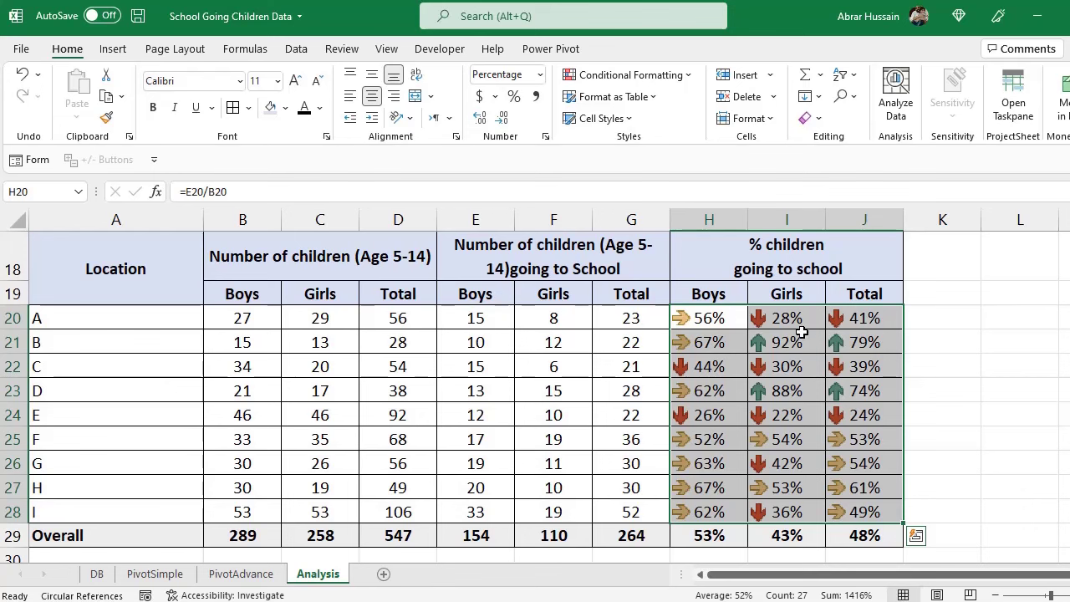
click(625, 75)
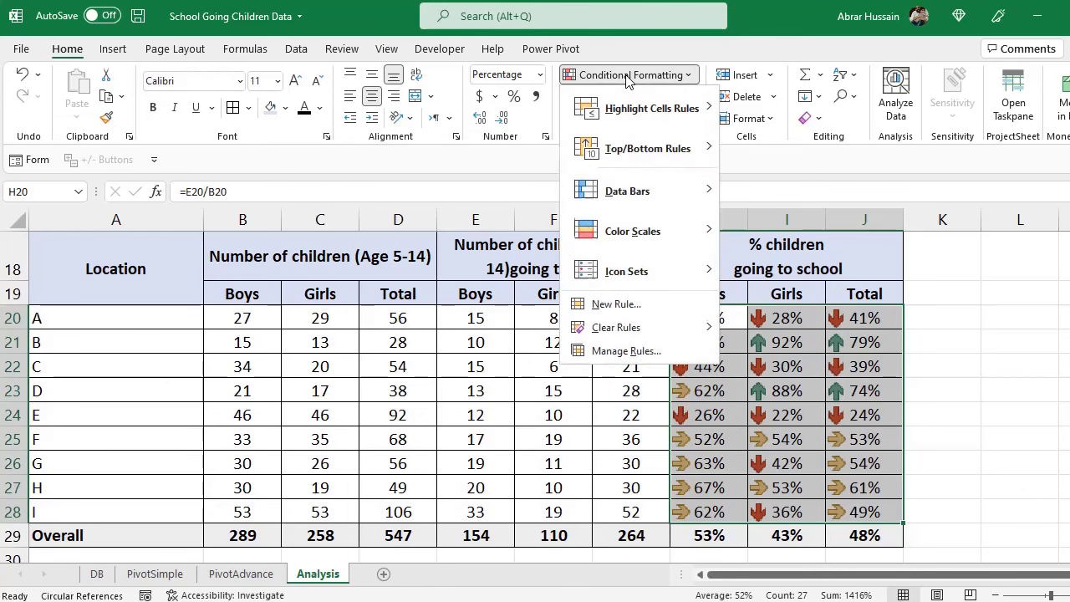
click(627, 77)
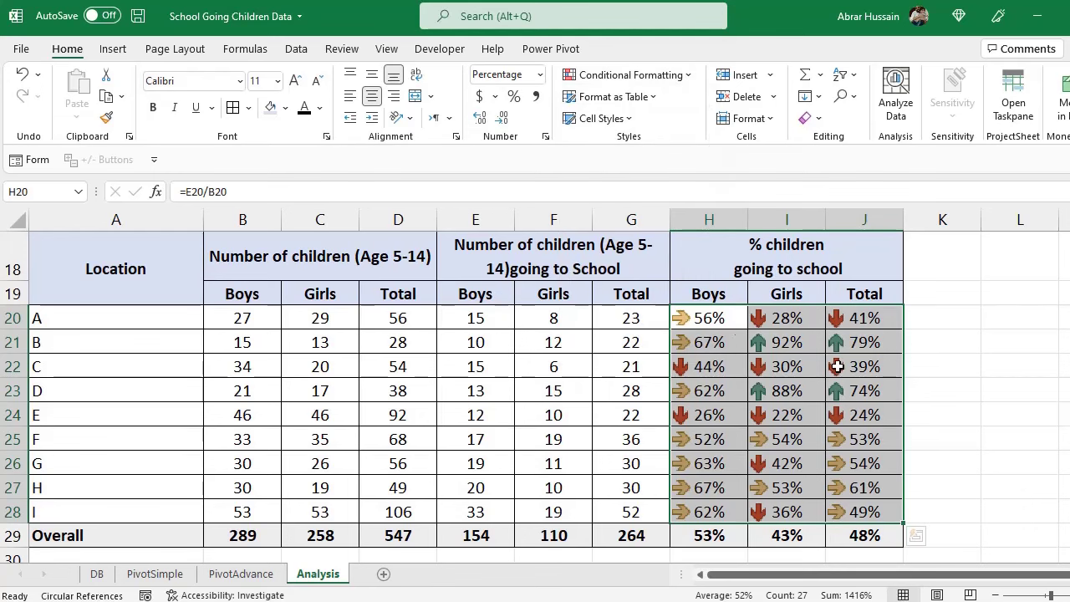
click(619, 77)
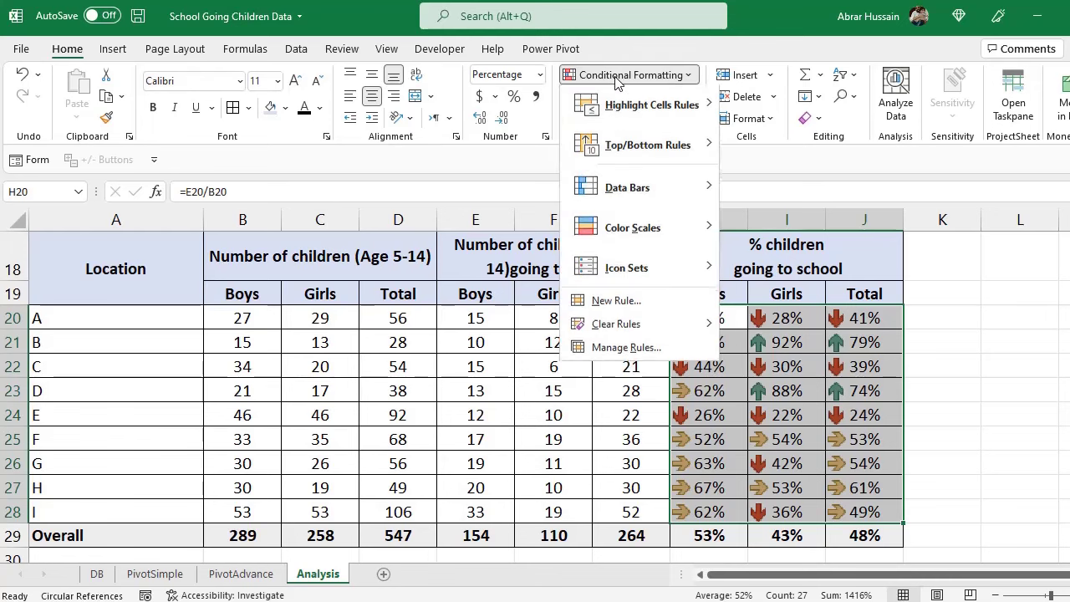
click(592, 75)
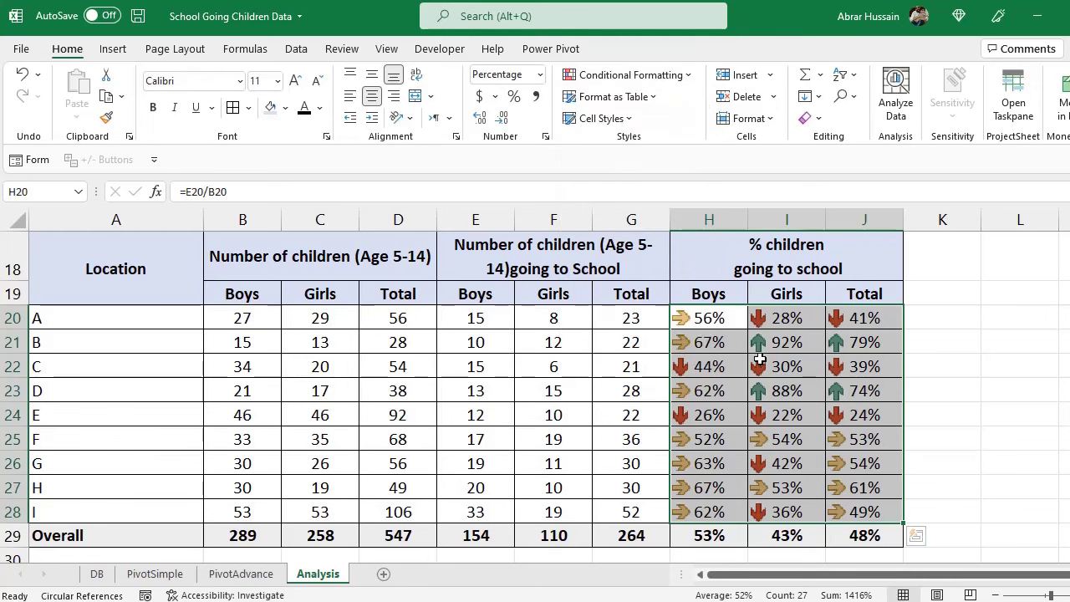
click(583, 81)
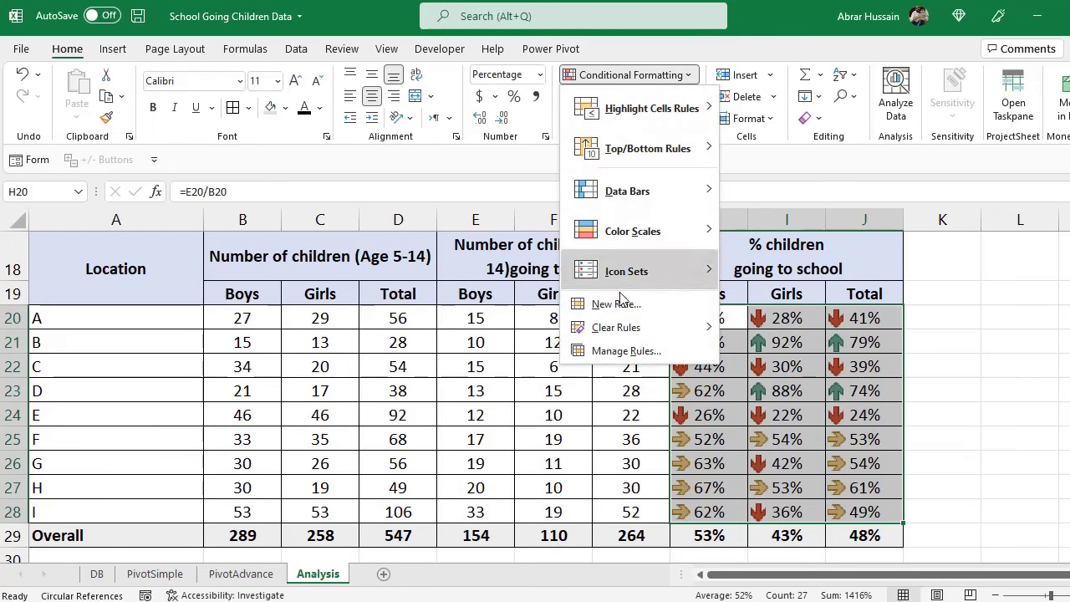
click(619, 353)
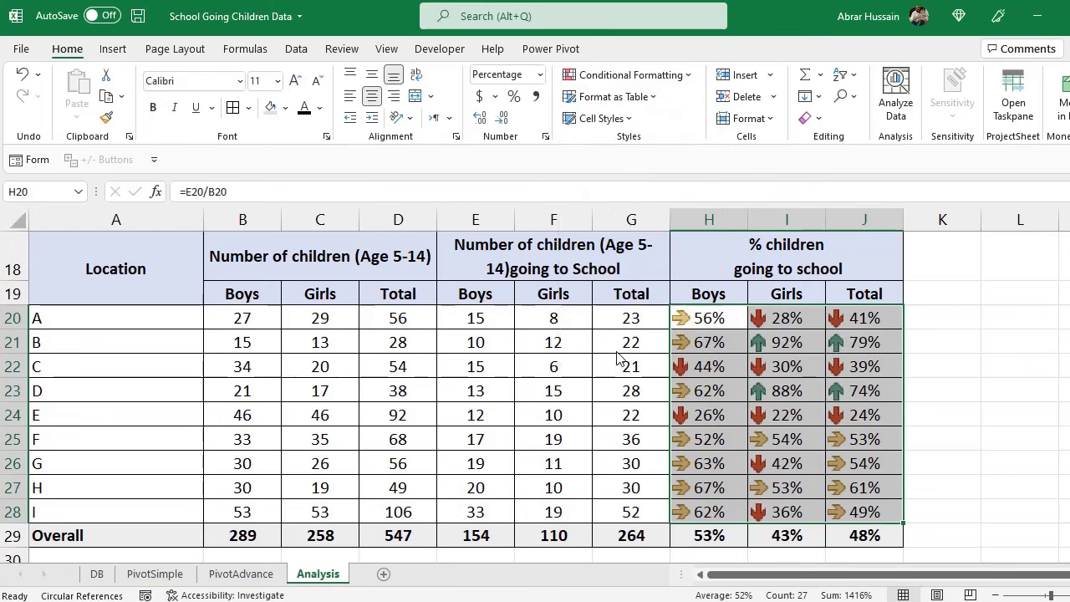
double_click(499, 284)
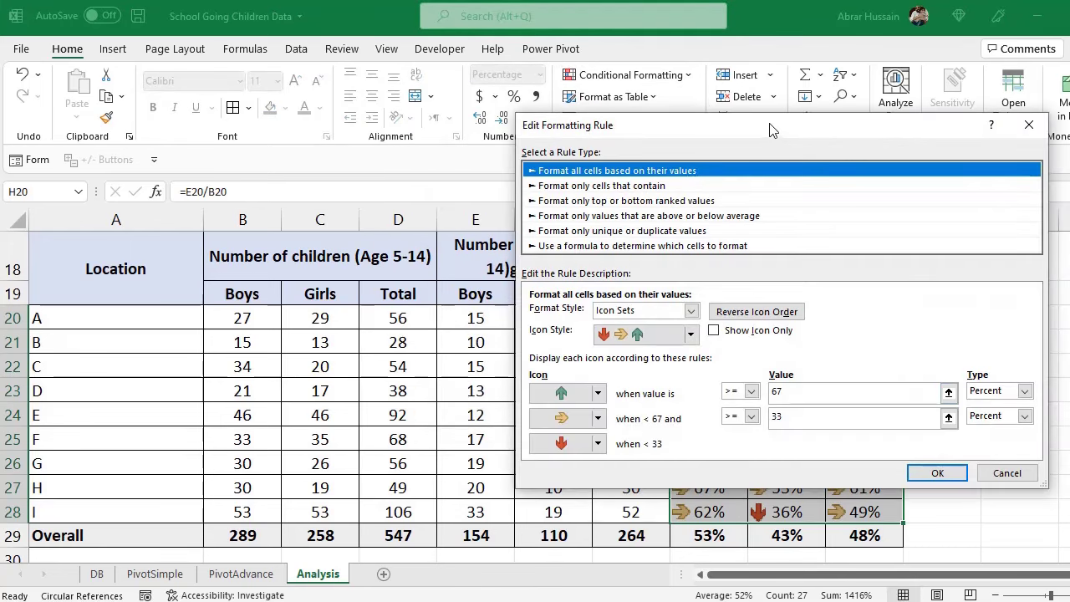
- Change the green arrow threshold from 67 to 80 percent
drag(772, 131, 537, 26)
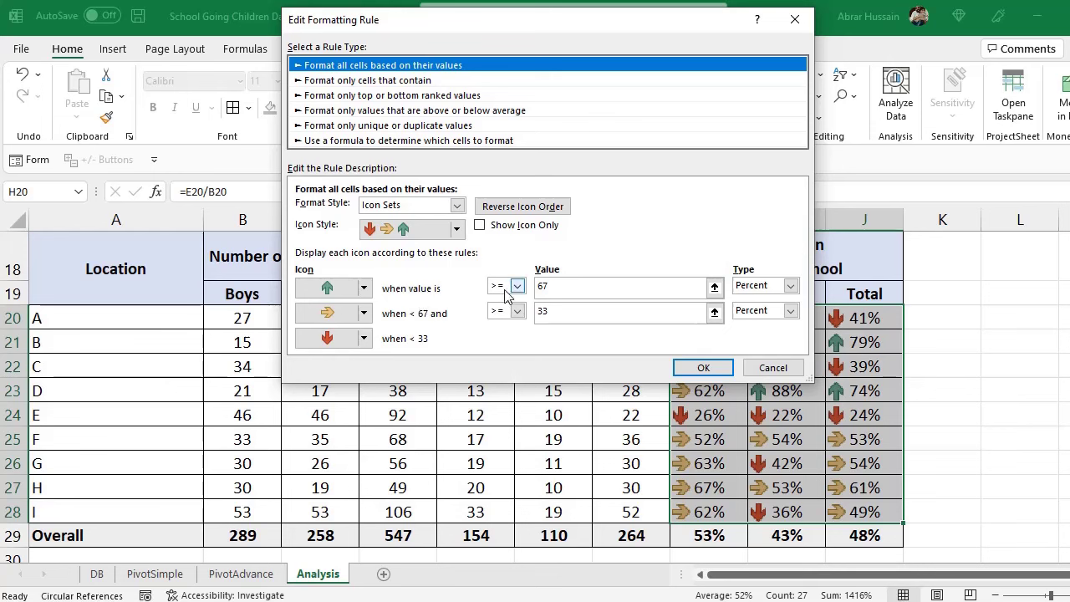
click(626, 287)
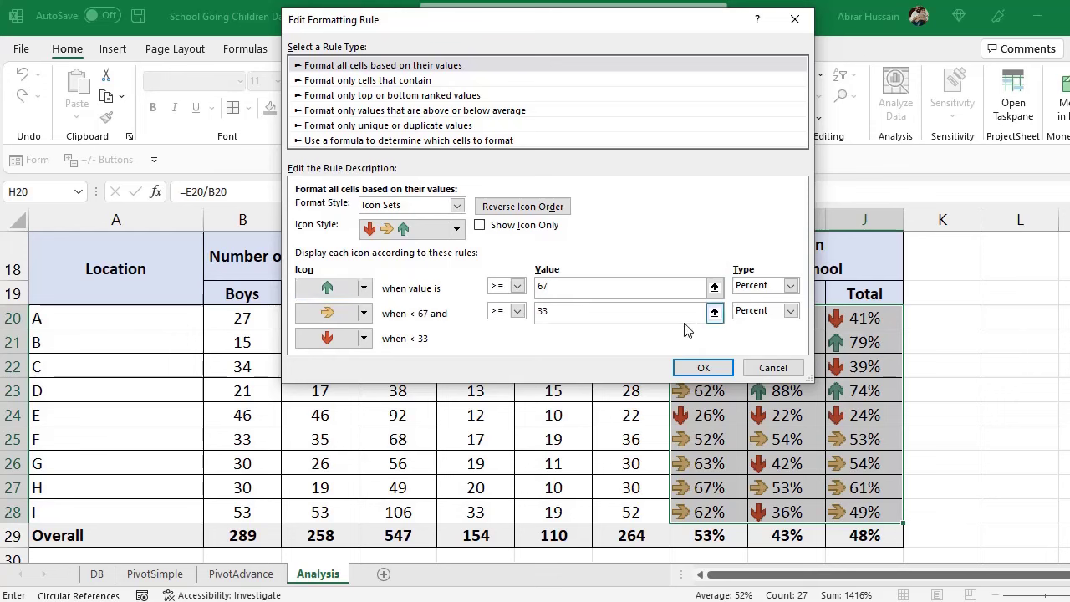
double_click(544, 287)
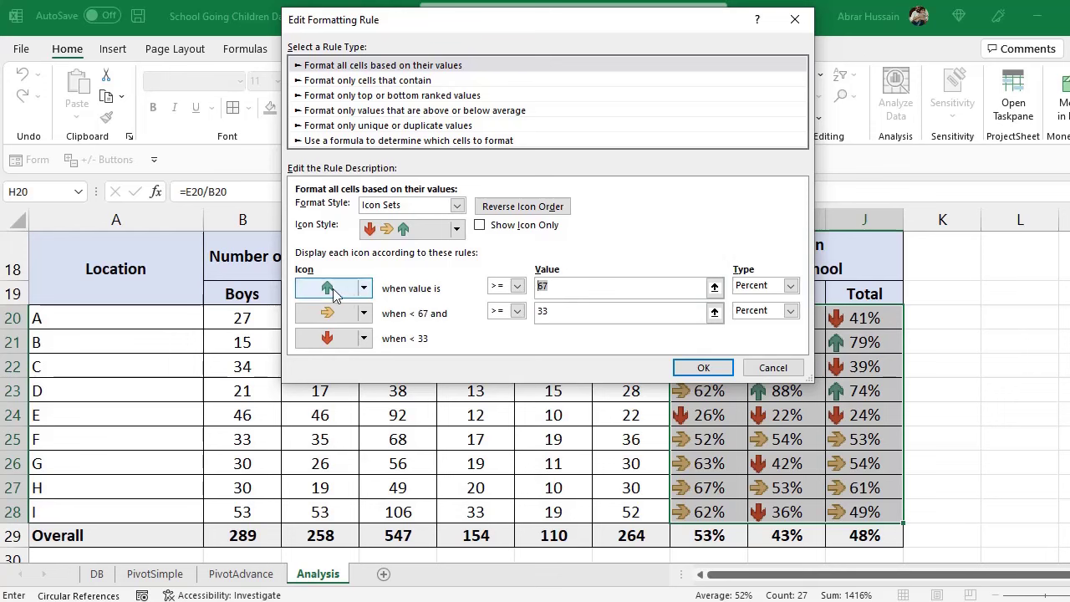
text(9)
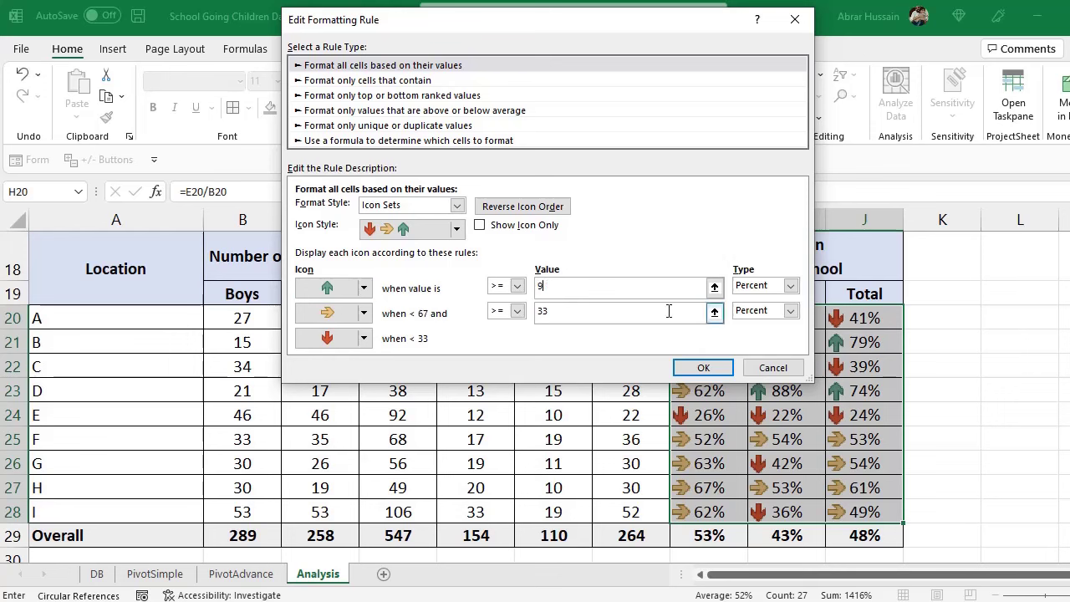
text(0)
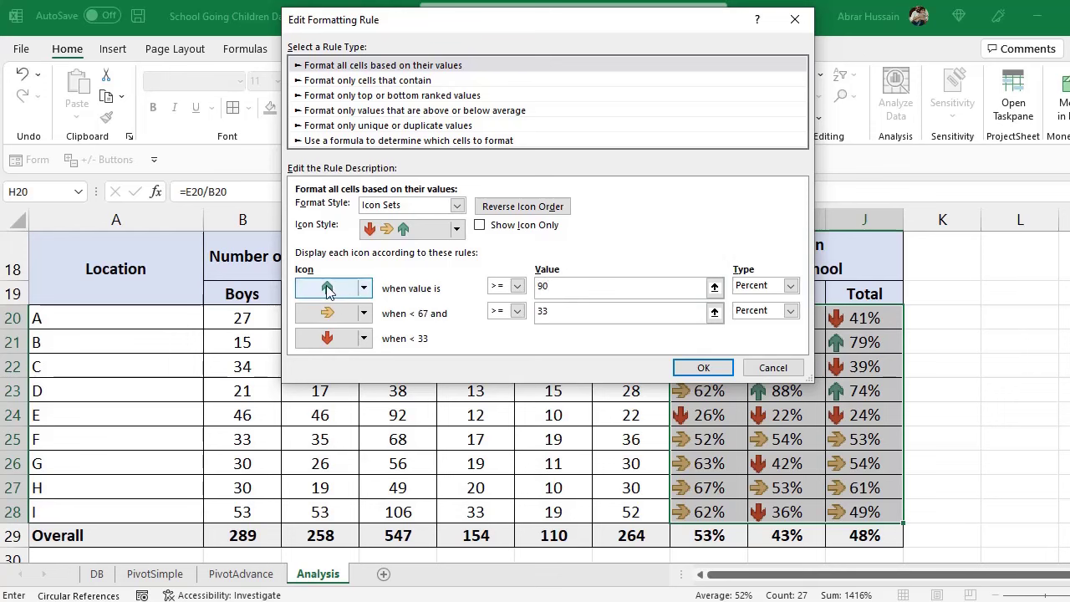
double_click(529, 286)
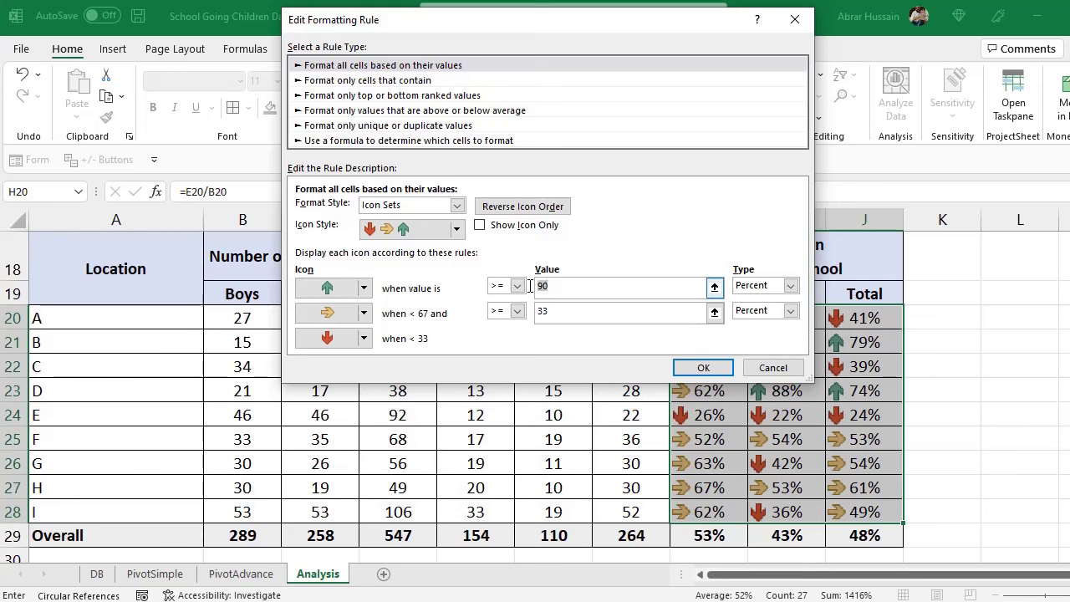
text(80)
key(Tab)
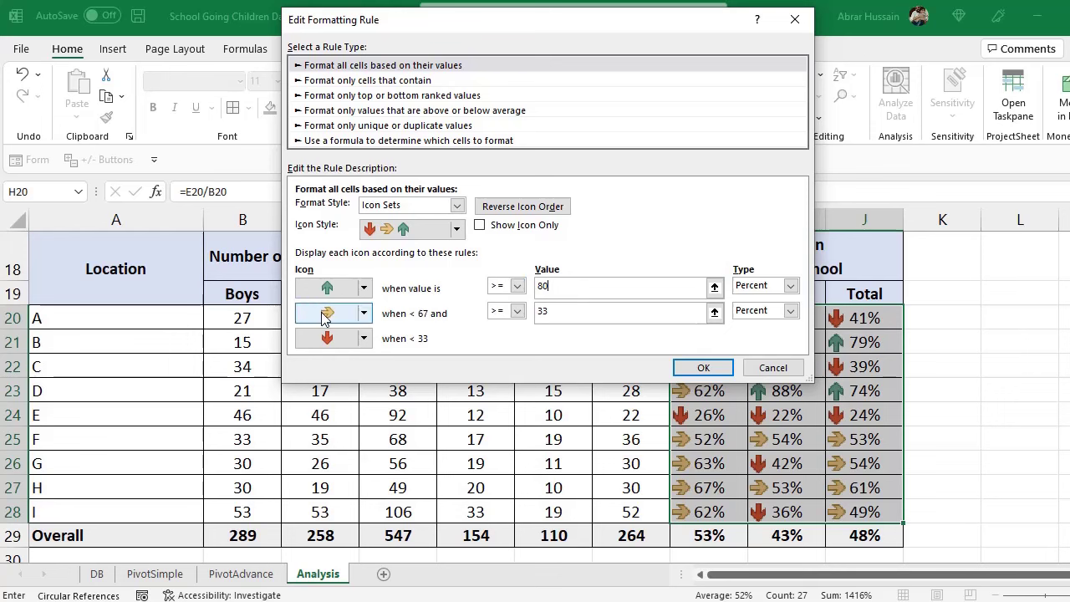
- Change the yellow arrow threshold from 33 to 60 percent and save the rule
click(559, 310)
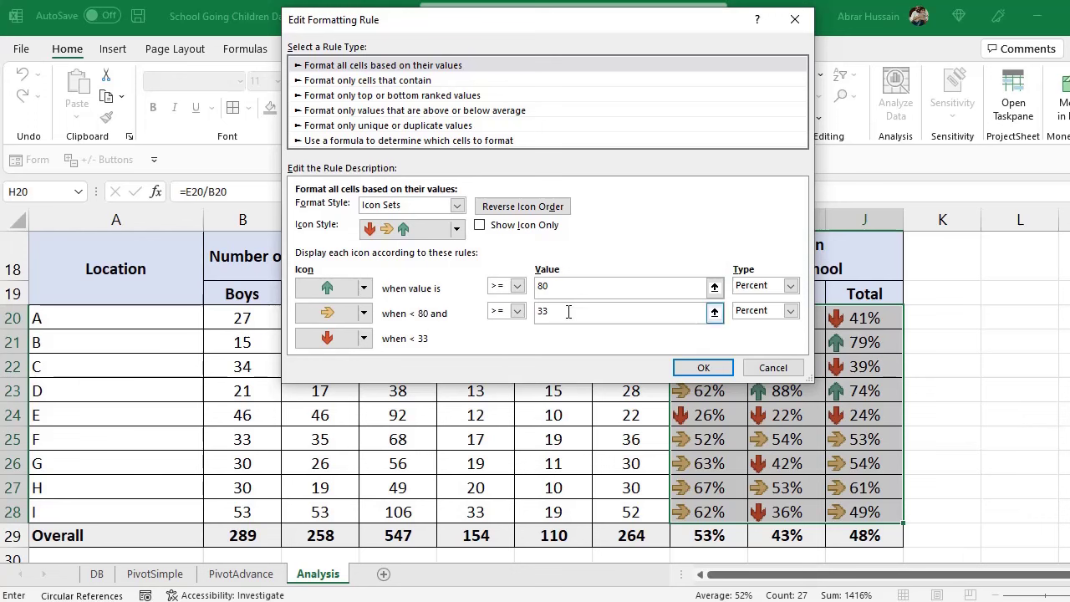
drag(566, 311, 540, 315)
text(60)
click(572, 286)
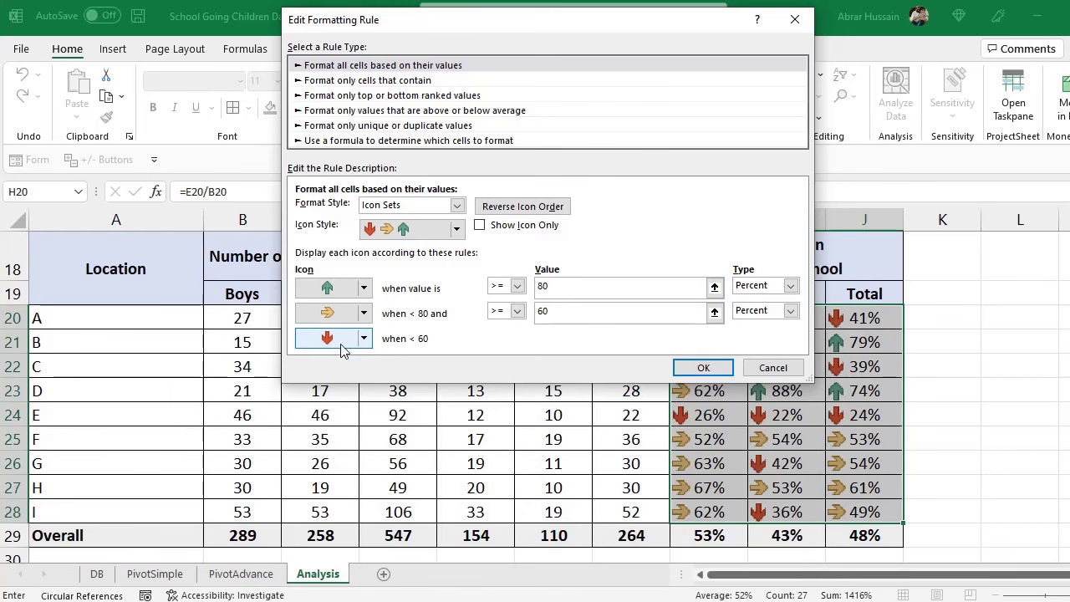
click(712, 369)
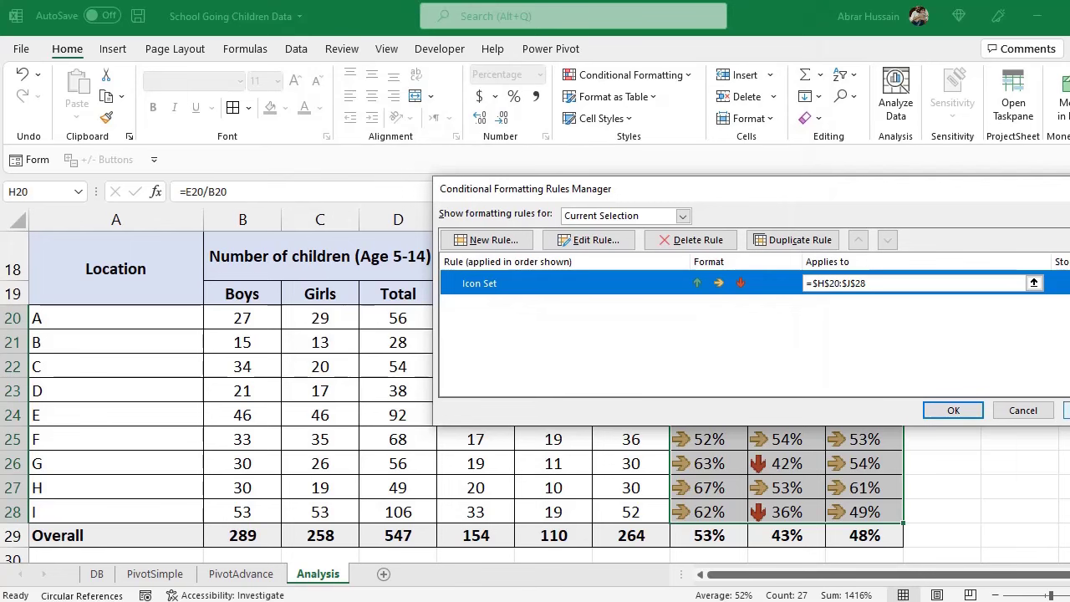
- Apply the revised arrow rules and check the percentage formulas in J21 and H24
click(953, 410)
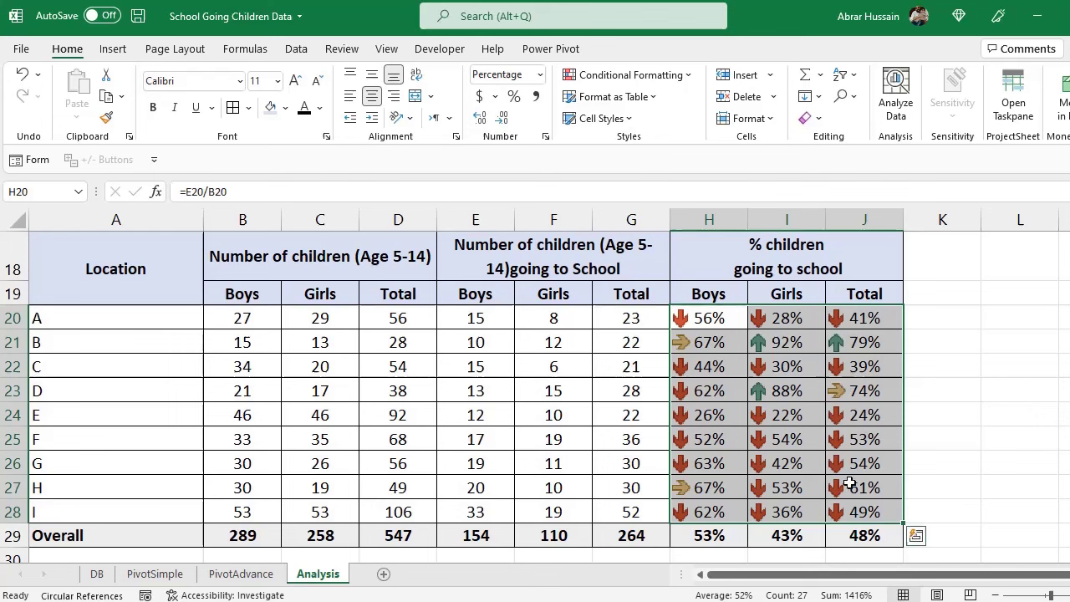
click(786, 393)
click(768, 344)
click(829, 341)
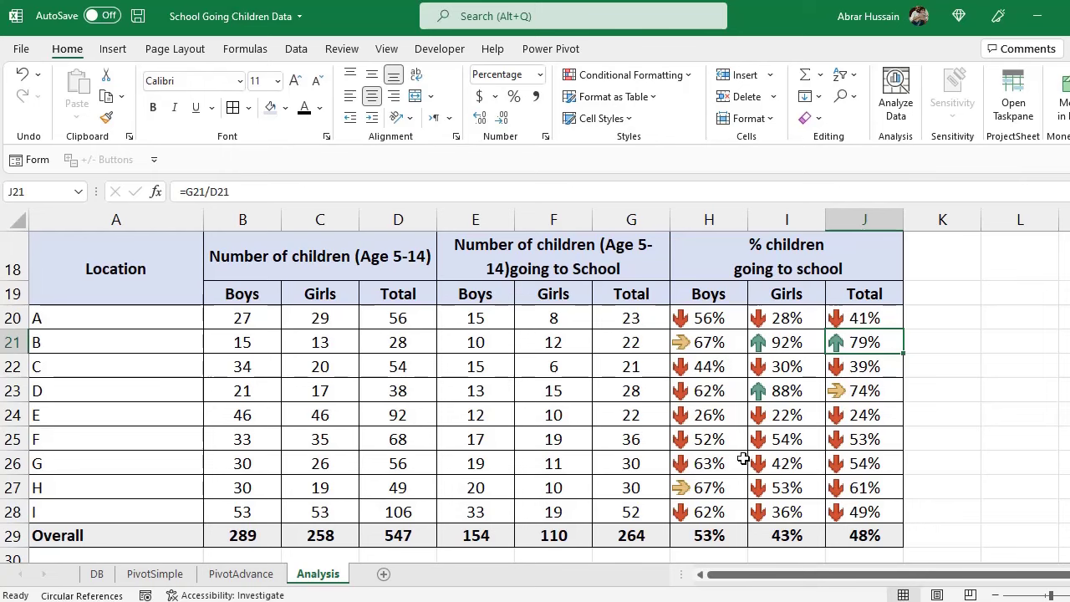
click(709, 414)
- Scroll down toward the Gender of HH table at row 32
scroll(448, 407, down, 1)
scroll(448, 406, down, 2)
scroll(449, 406, up, 2)
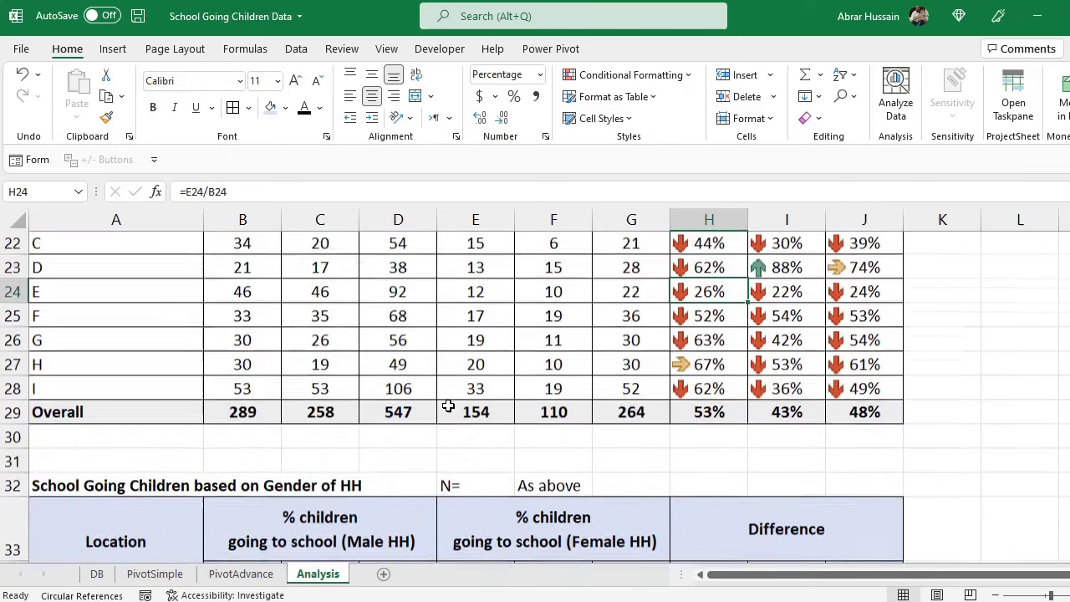
scroll(433, 399, up, 1)
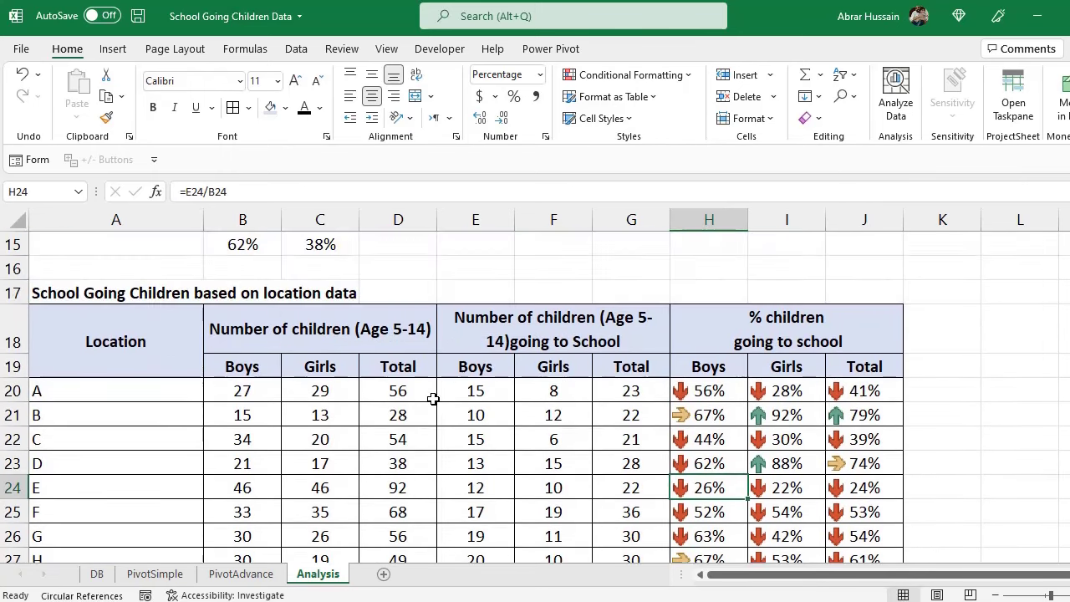
scroll(433, 398, down, 1)
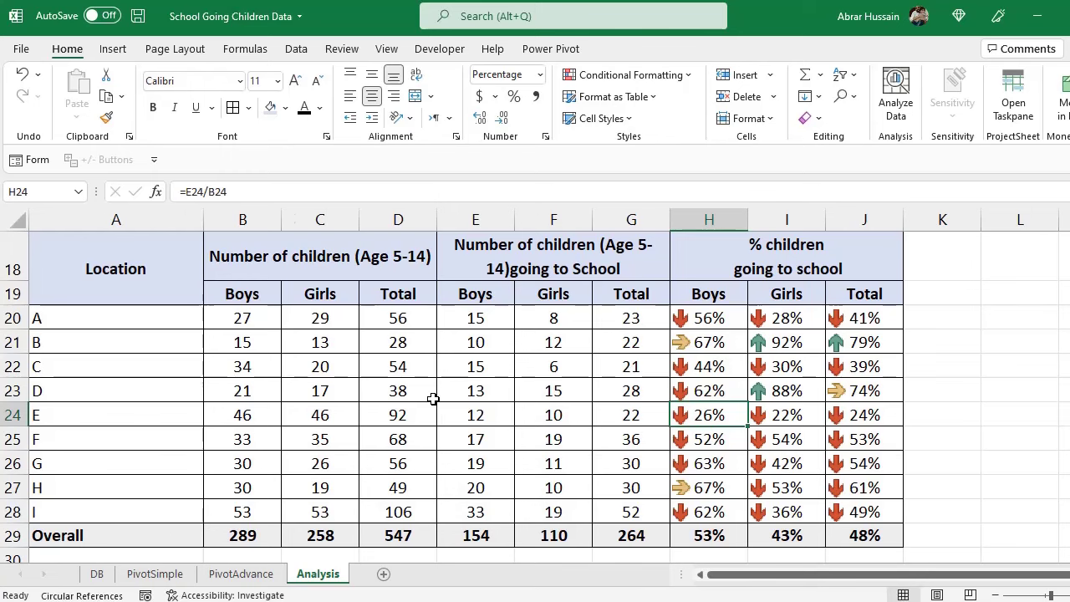
scroll(434, 398, down, 1)
scroll(325, 394, down, 4)
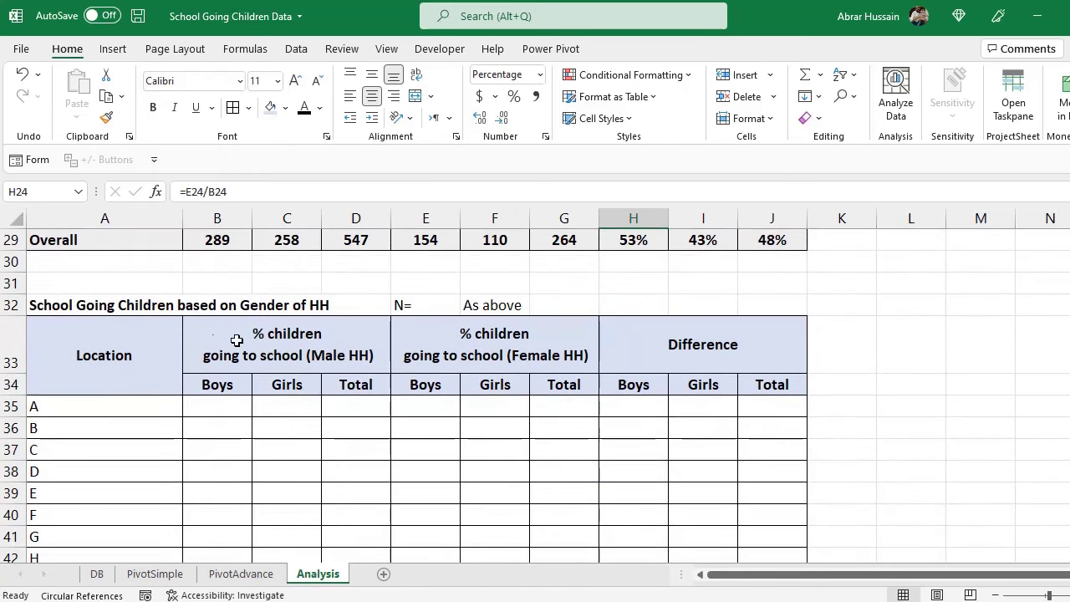
- Review the Gender of HH table title and its Male HH and Female HH percentage headings
click(124, 305)
click(335, 357)
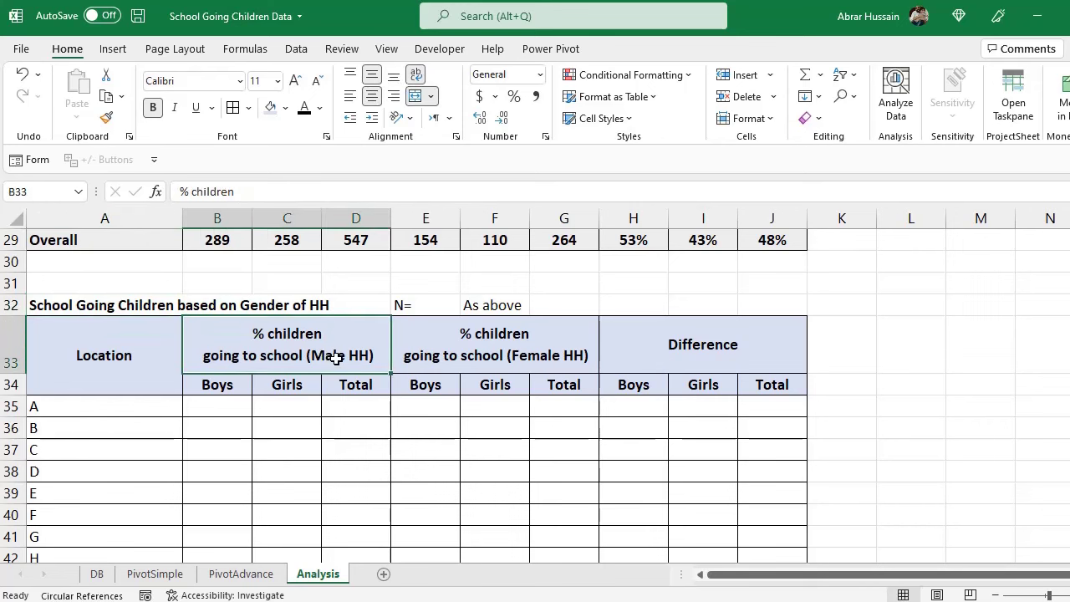
scroll(297, 342, down, 1)
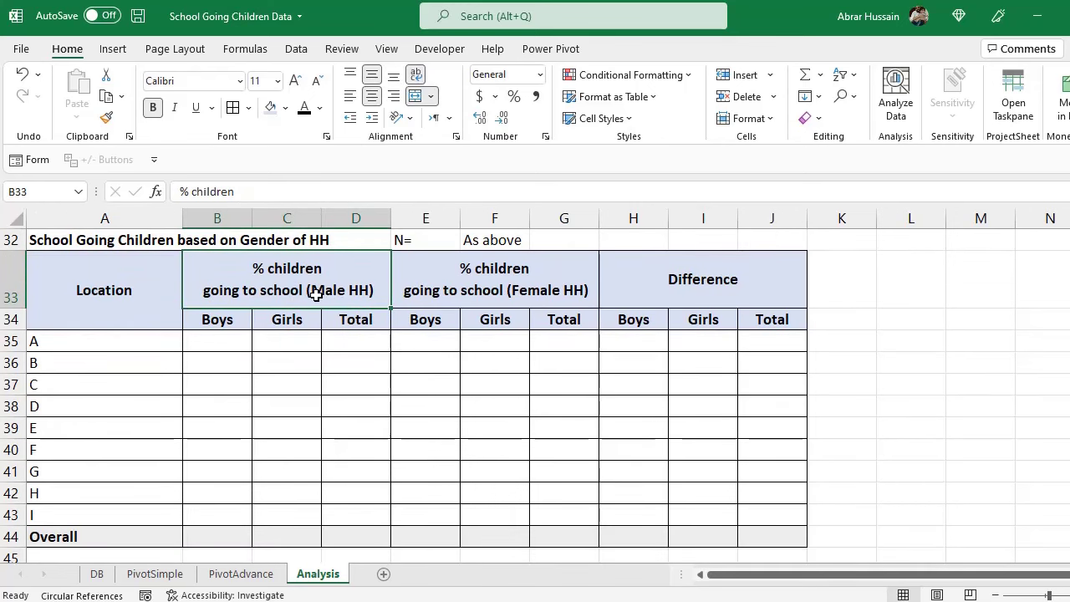
click(439, 282)
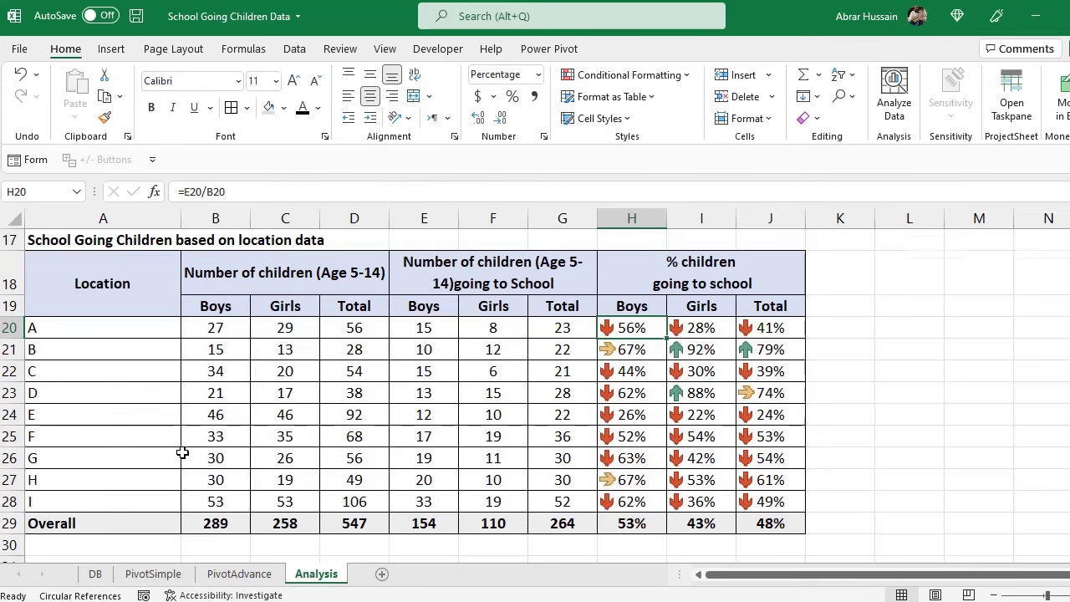
scroll(183, 453, down, 5)
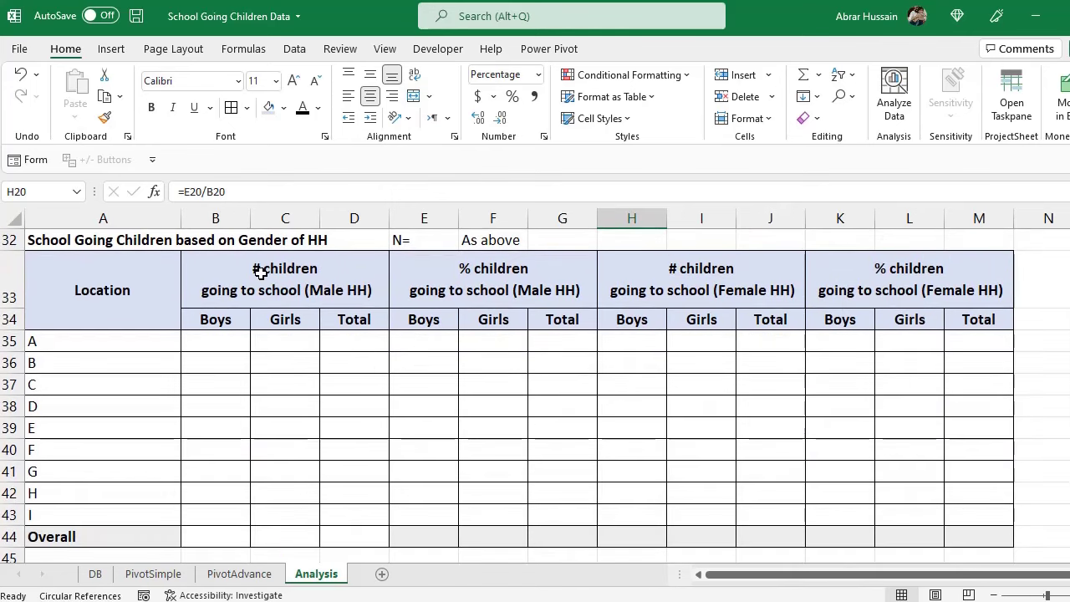
- Inspect the # children Male HH and Female HH headings and their percentage cells for locations A–I
click(261, 272)
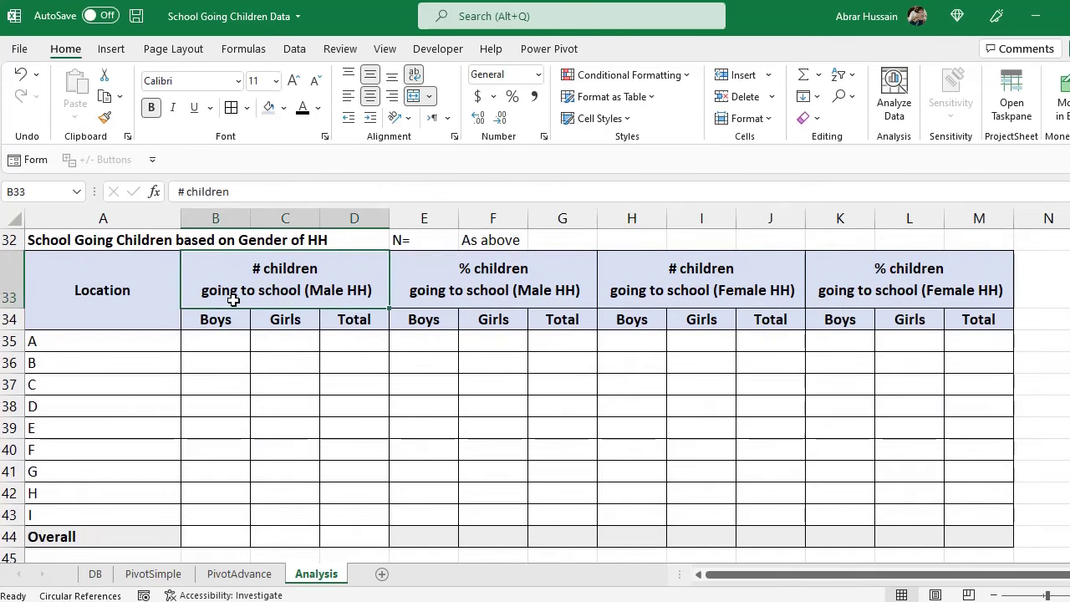
double_click(328, 291)
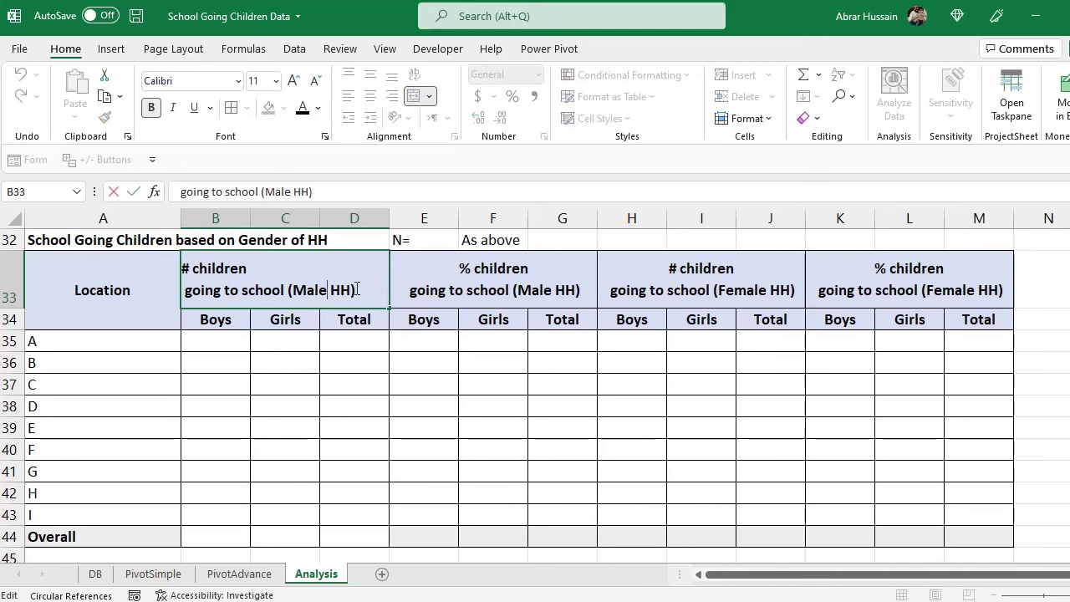
drag(347, 288, 295, 291)
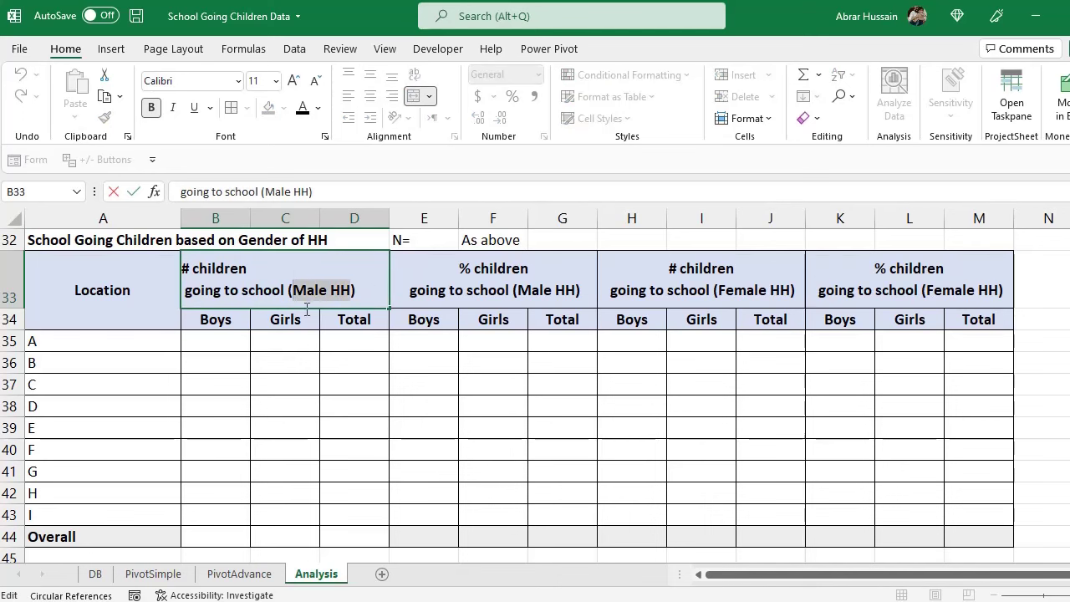
click(495, 284)
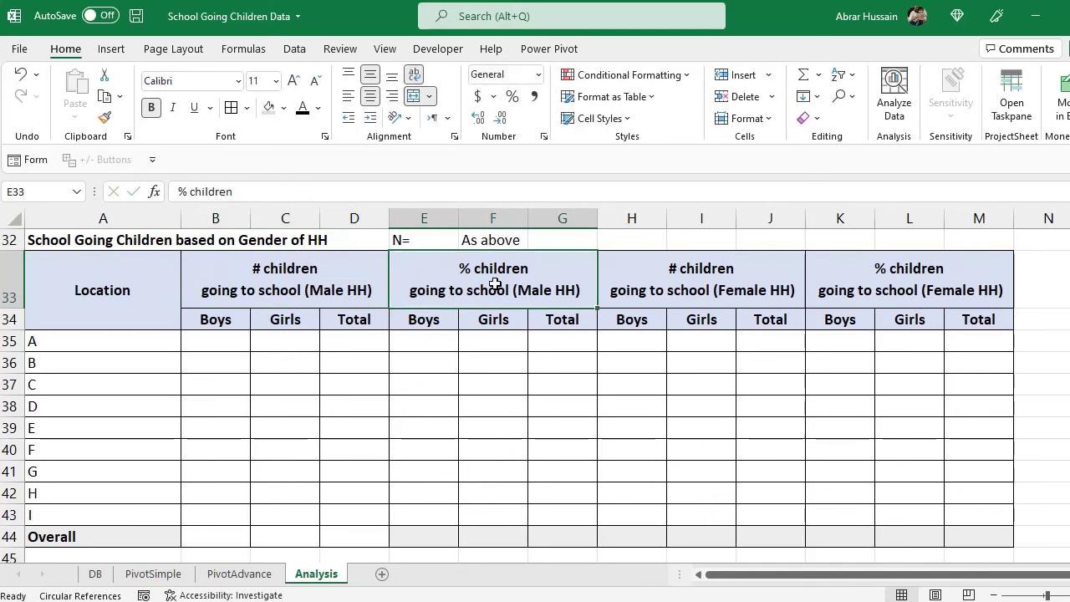
click(682, 274)
double_click(687, 271)
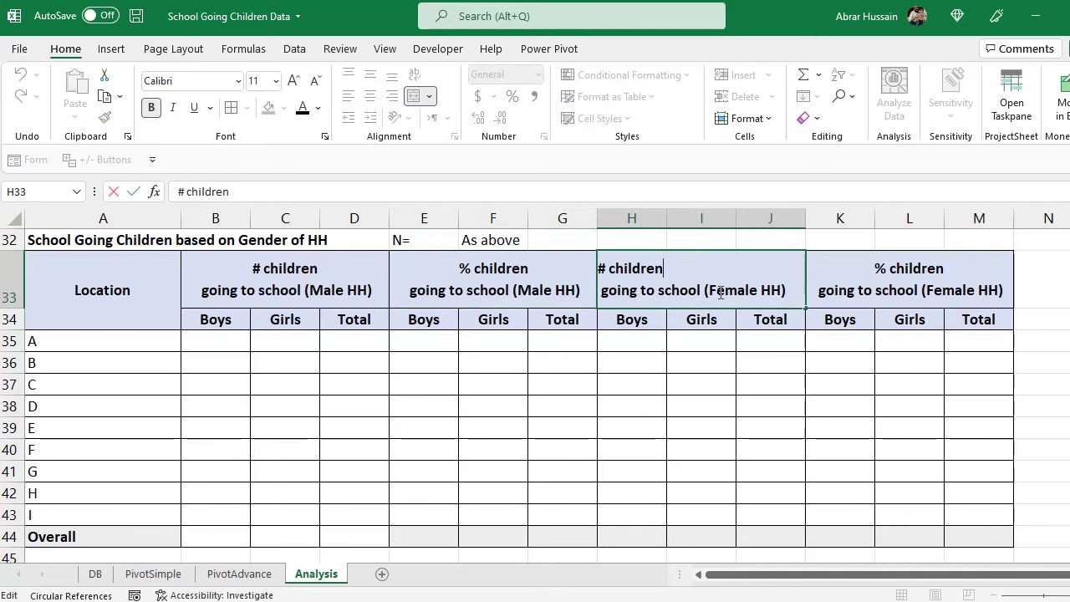
drag(711, 288, 786, 290)
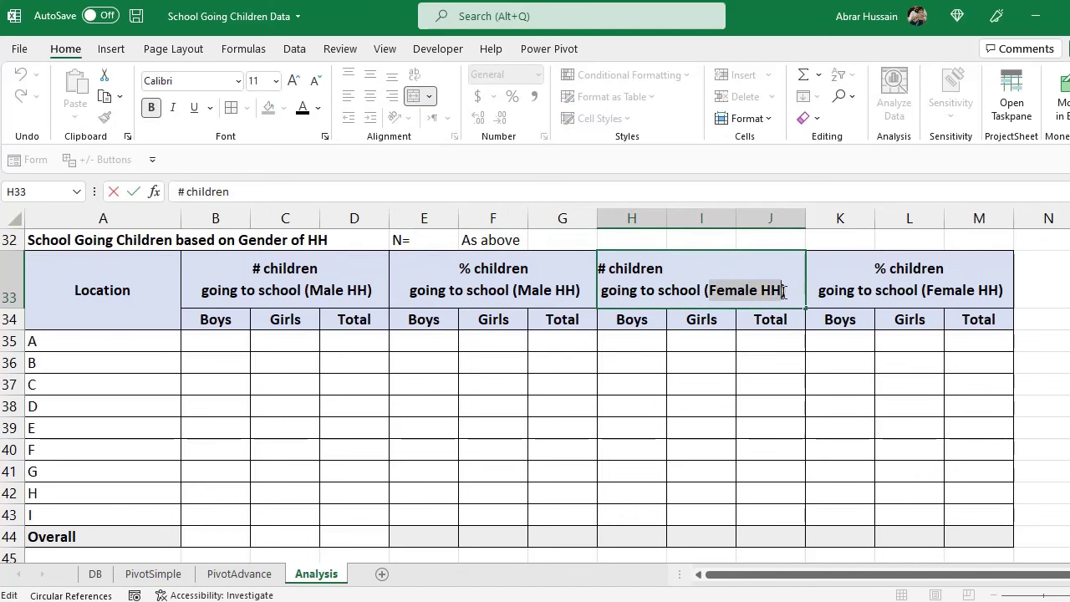
click(957, 280)
drag(454, 288, 499, 511)
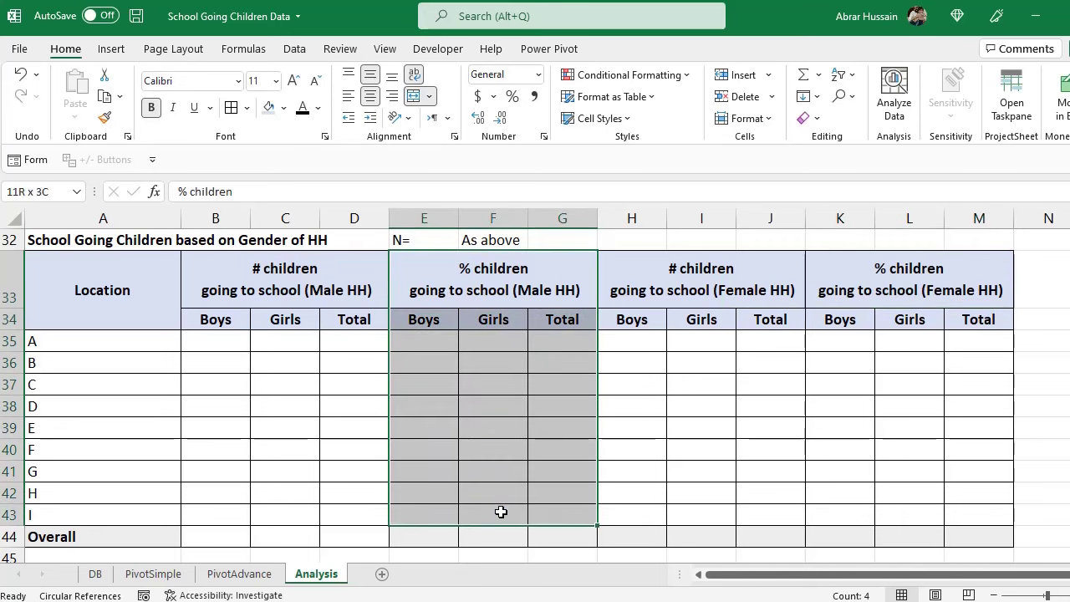
drag(931, 286, 937, 460)
click(418, 324)
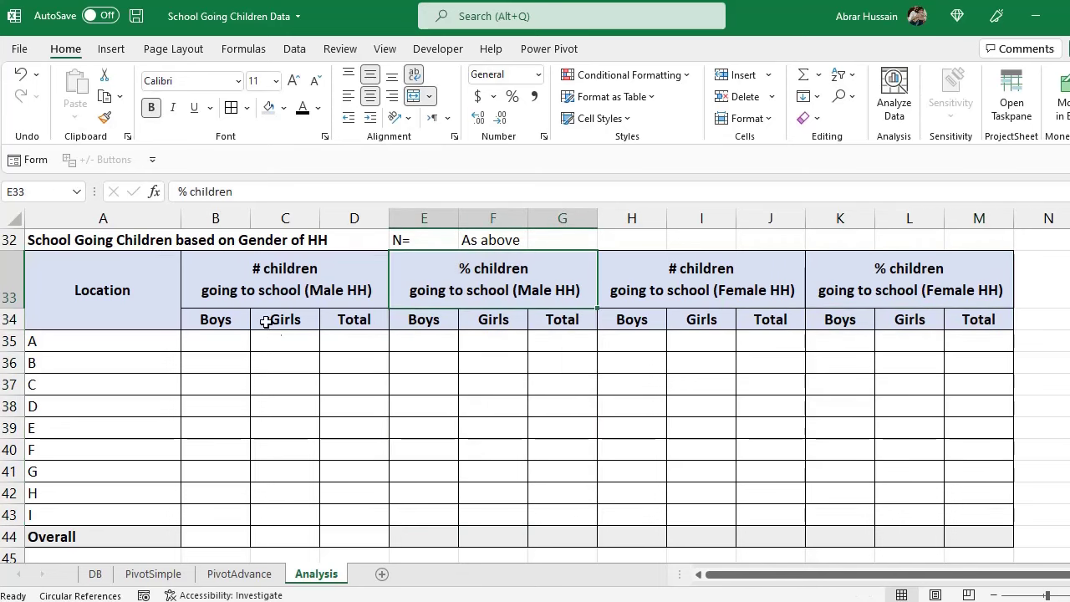
click(296, 301)
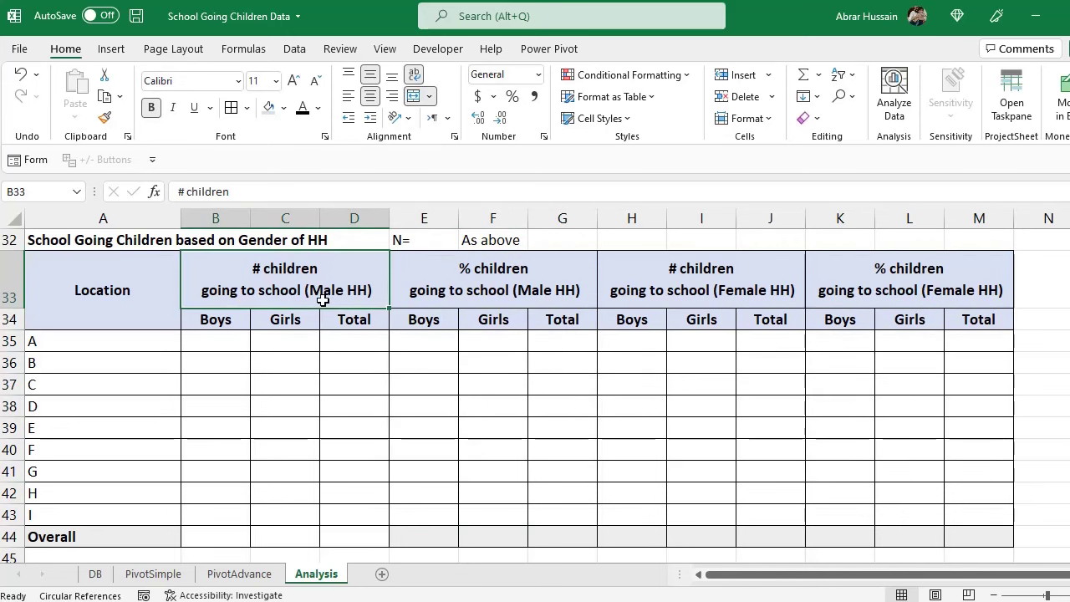
- Review the Number of children block B18:D29 and the going-to-school block E18:G29
scroll(349, 309, up, 6)
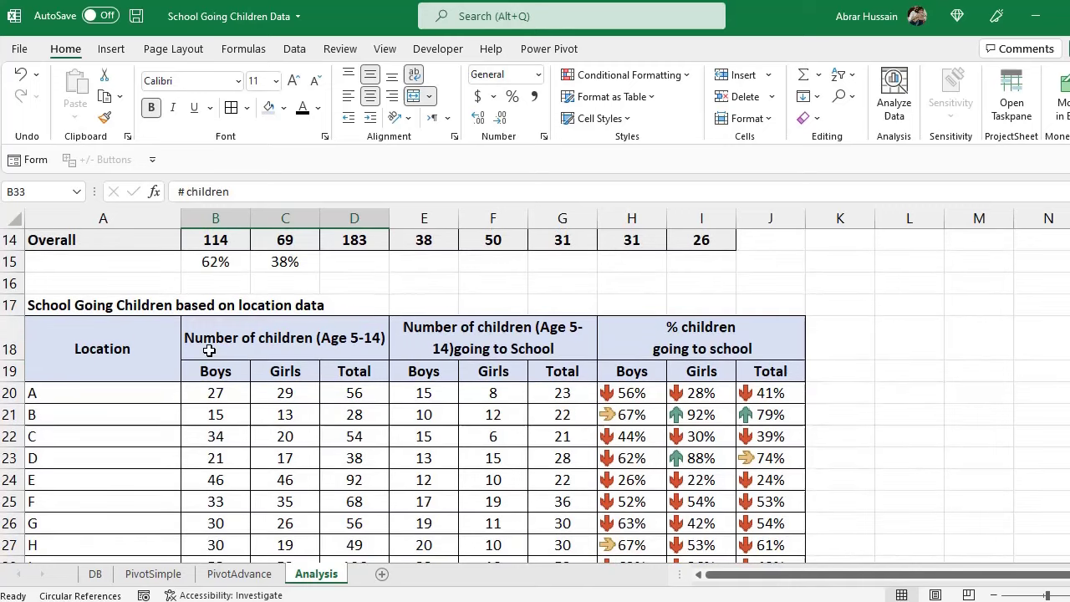
click(276, 343)
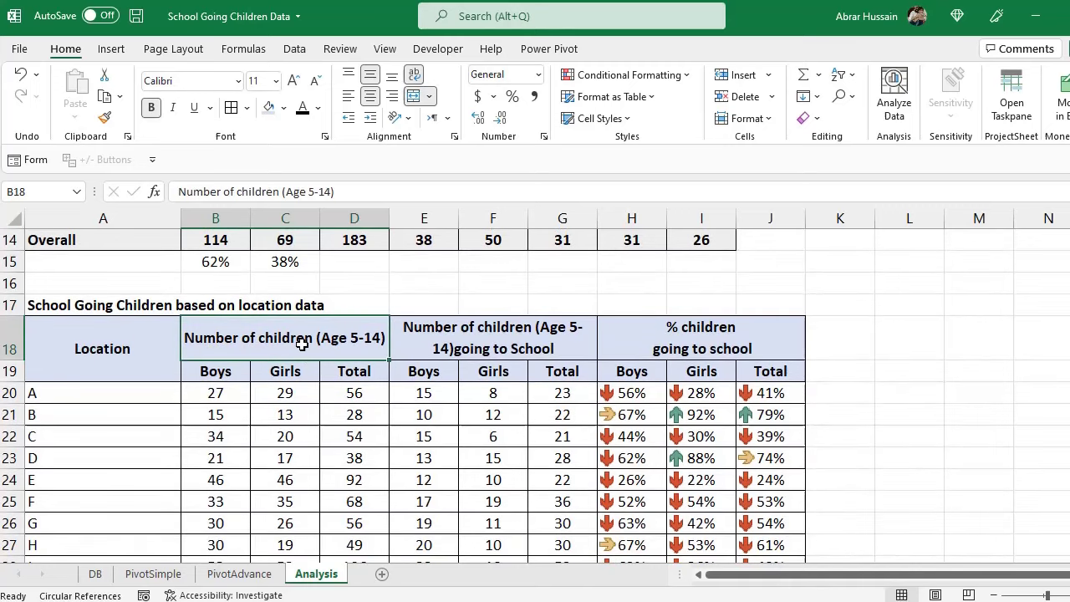
click(514, 338)
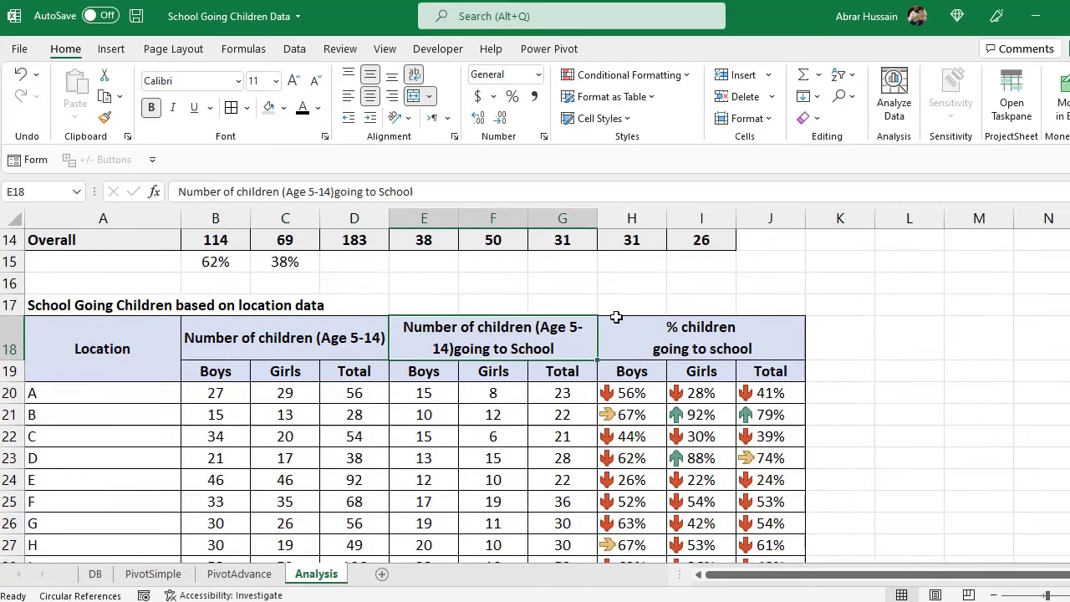
click(232, 336)
scroll(343, 371, down, 3)
click(365, 515)
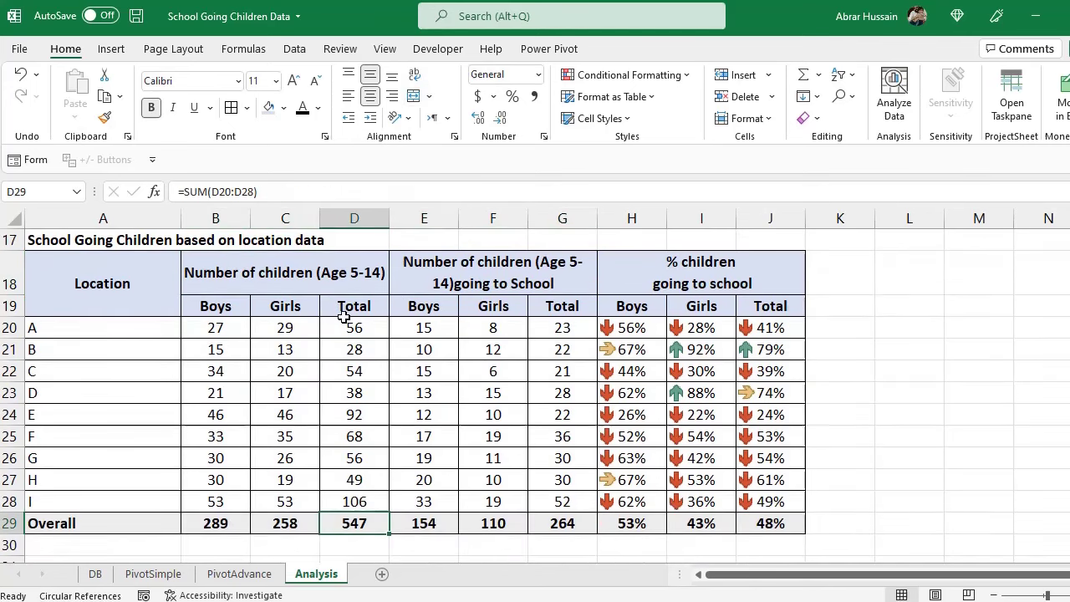
click(251, 267)
drag(262, 332, 275, 523)
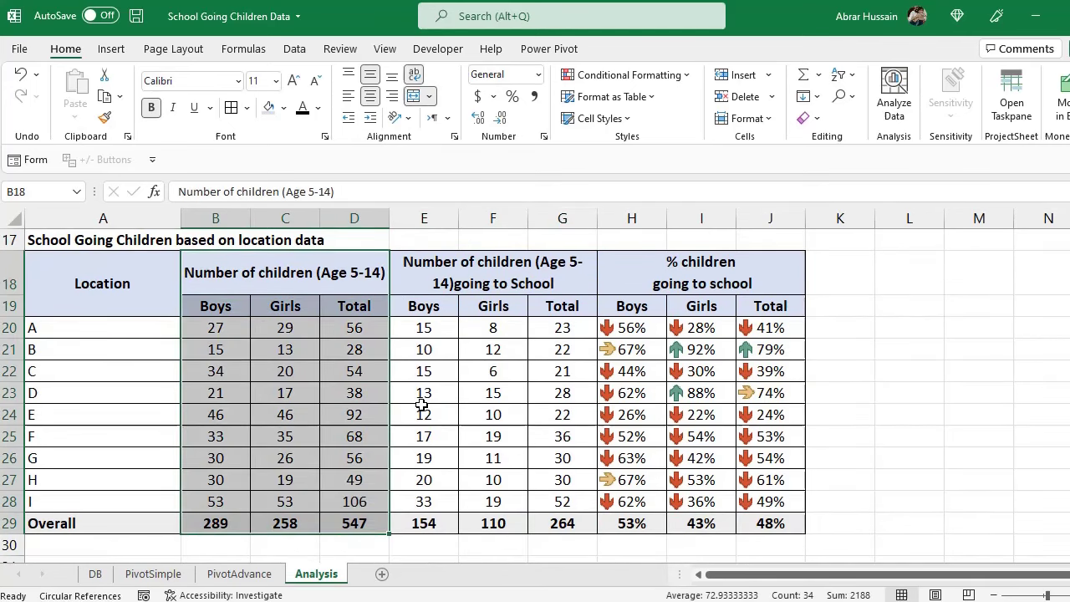
drag(461, 267, 466, 525)
- Select B35 under Boys in the # children (Male HH) table
scroll(464, 437, down, 4)
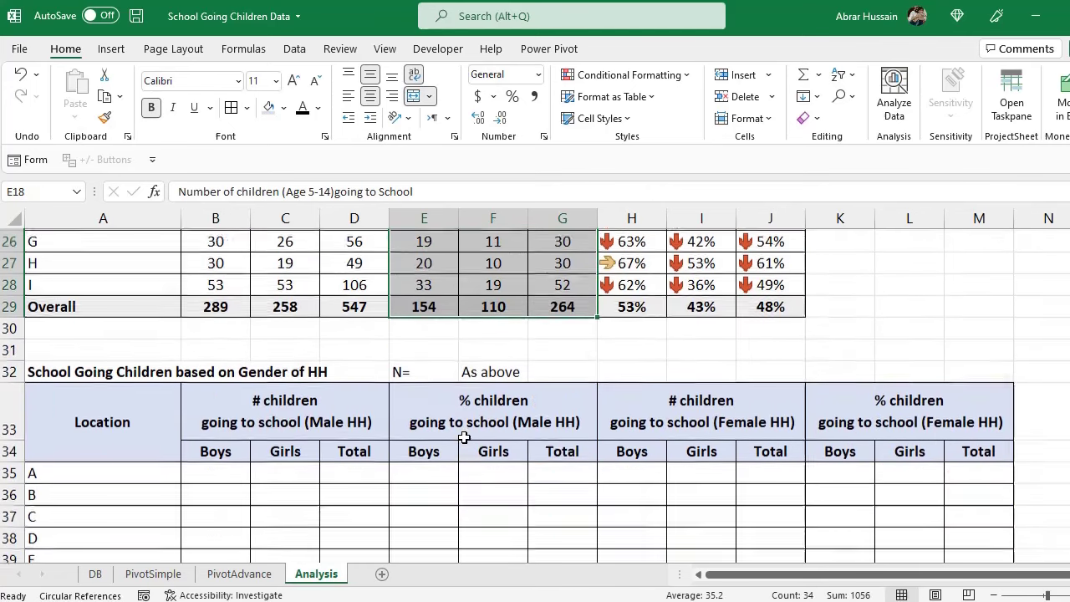
click(371, 361)
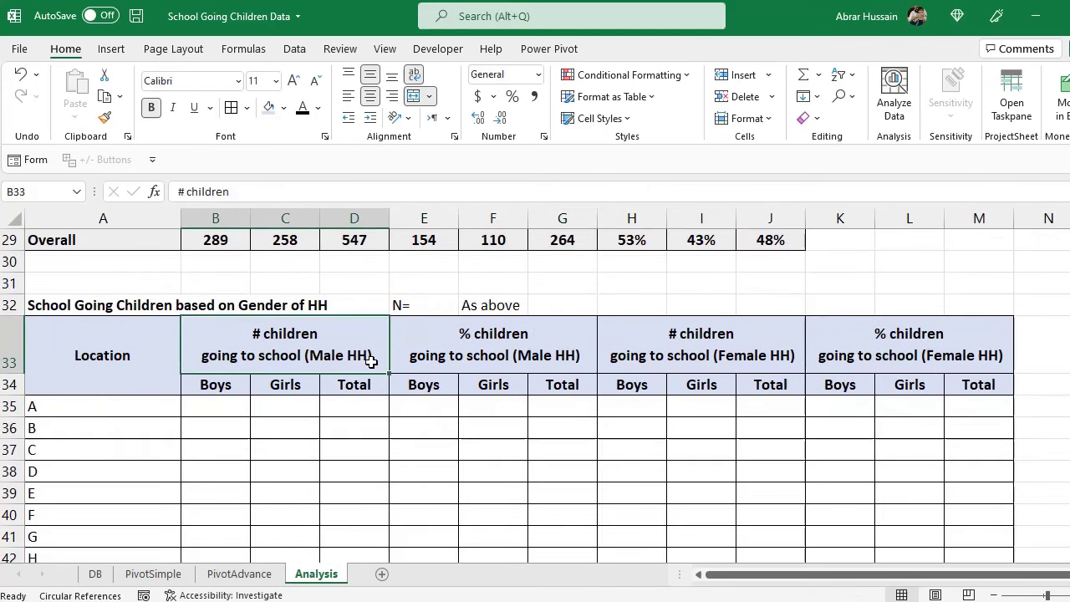
click(223, 403)
scroll(413, 401, down, 1)
- Start a SUMIFS in B35 with absolute sum range DB!$J$5:$J$187 of school-going boys
text(=SUMifs()
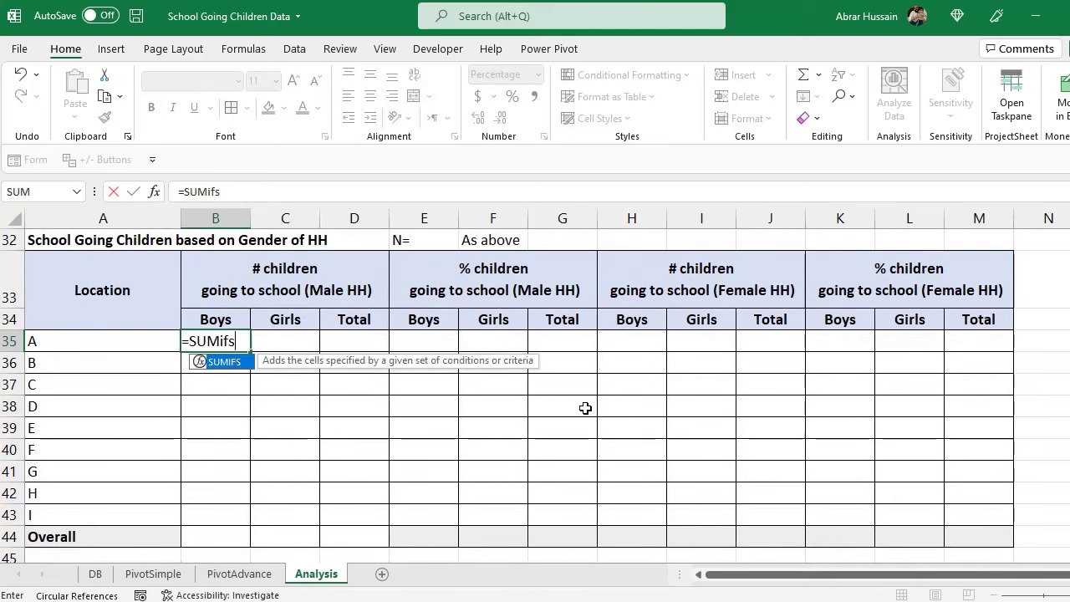
click(97, 575)
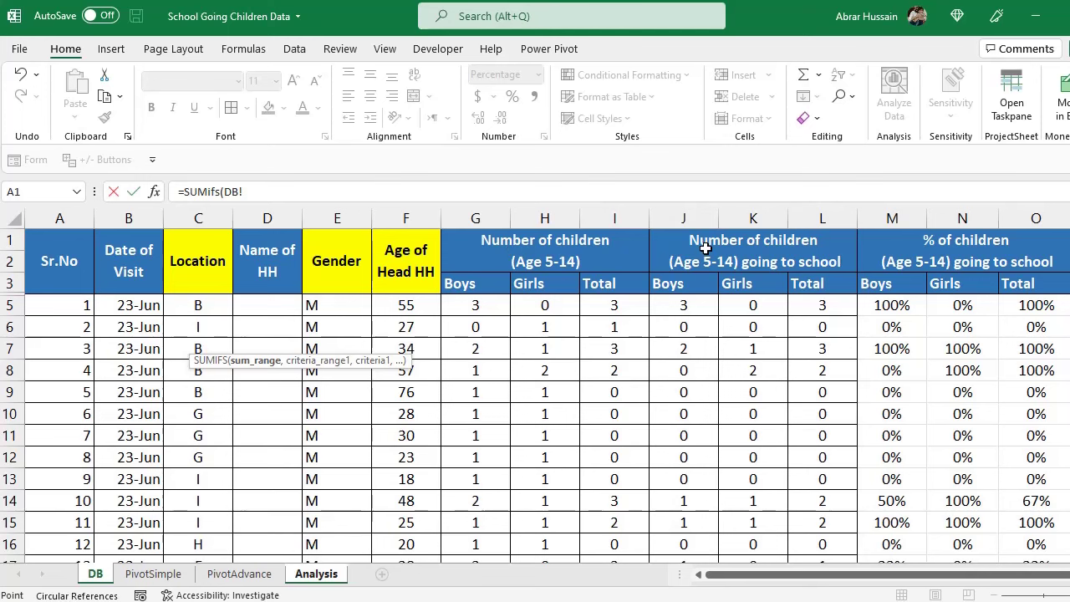
drag(705, 246, 702, 218)
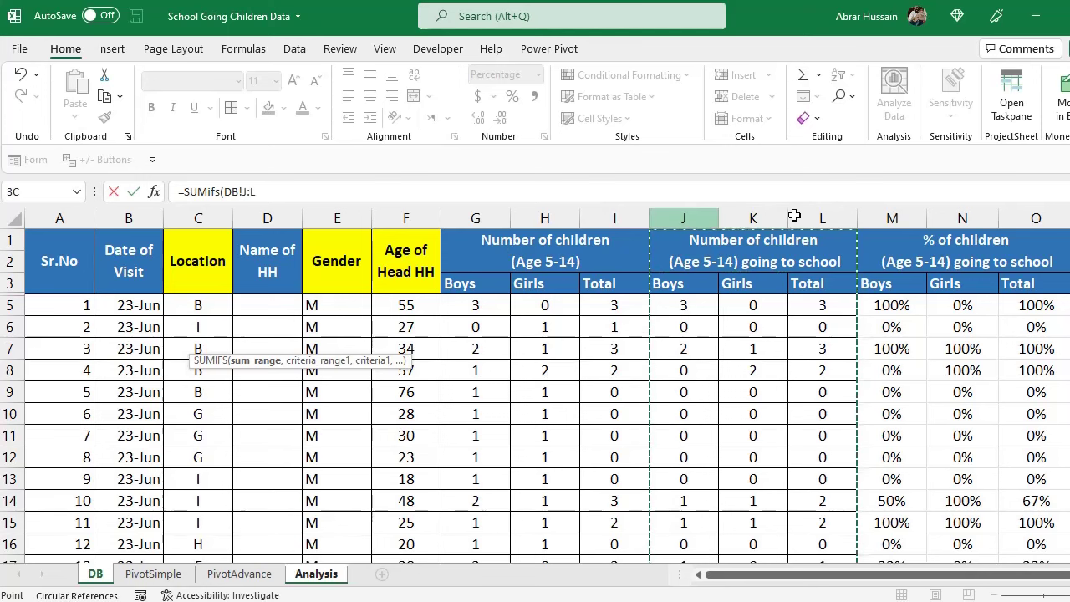
click(678, 284)
click(686, 310)
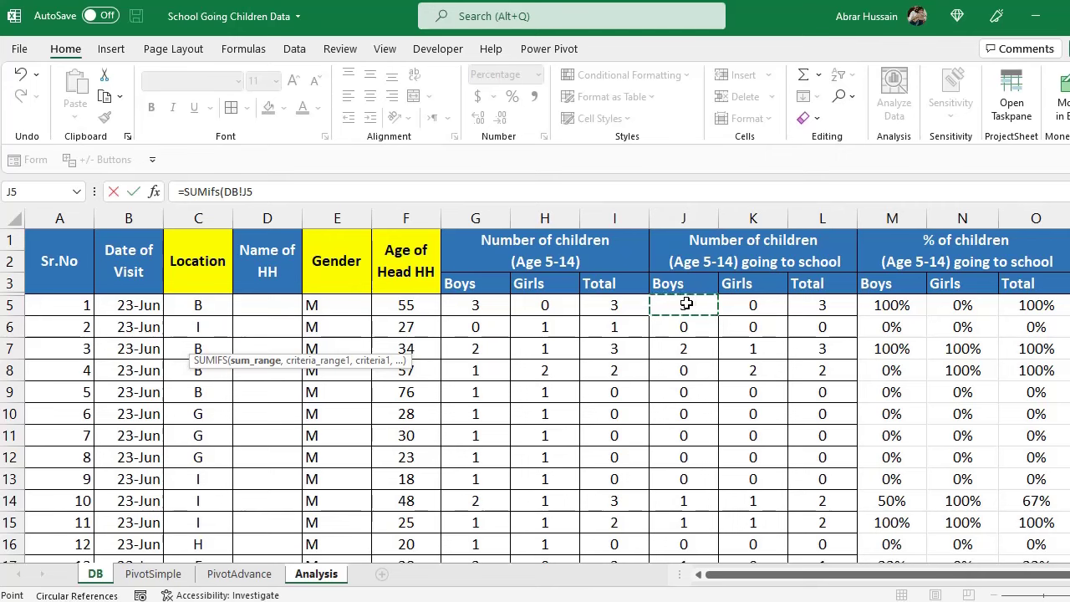
key(ctrl+shift+Down)
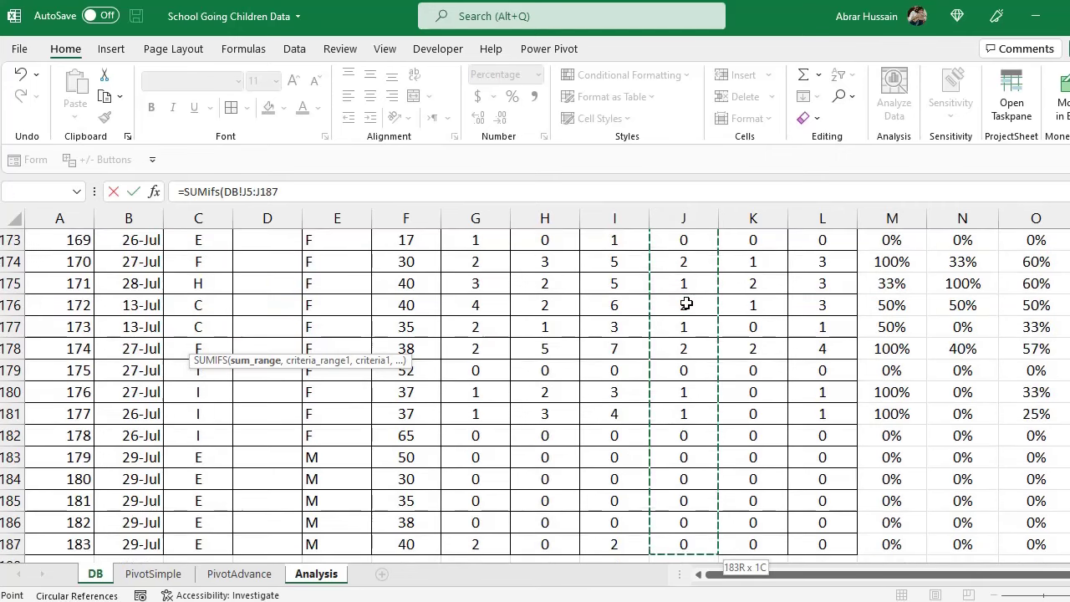
key(F4)
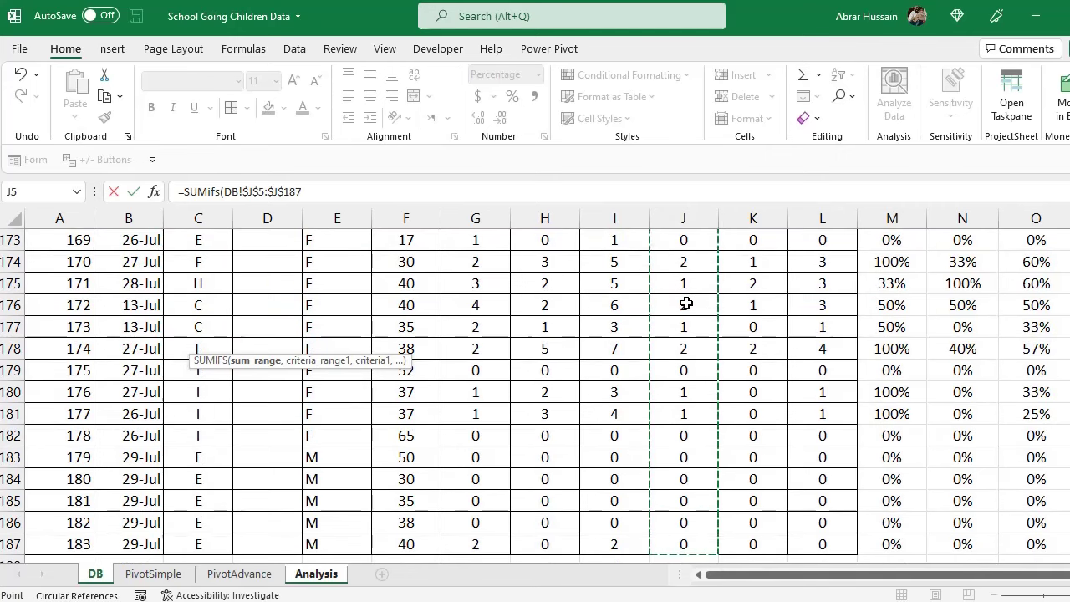
text(,)
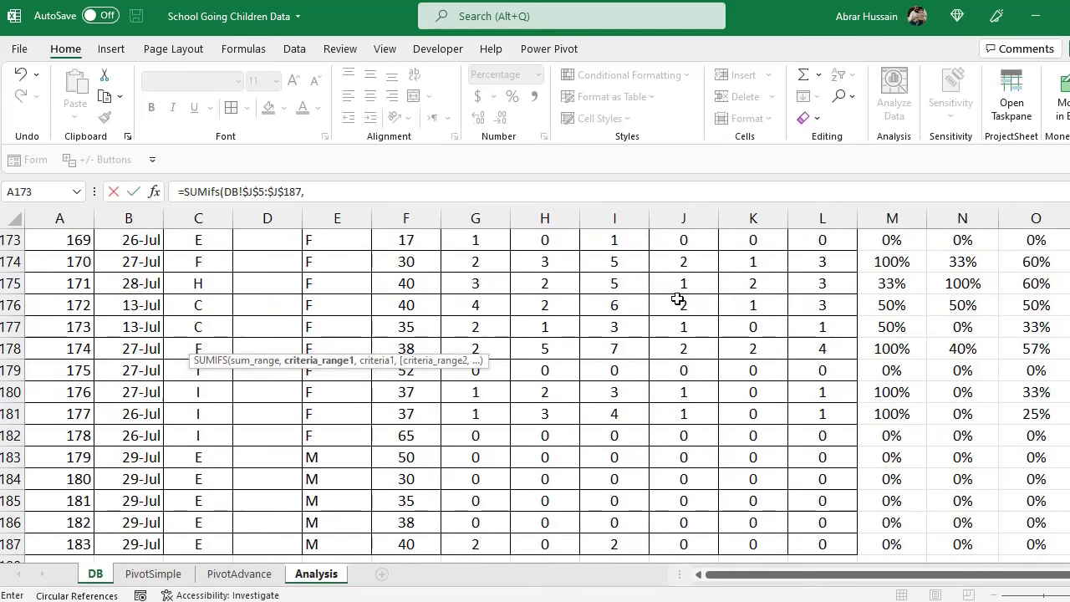
- Add the location criterion DB!C5:C187 matched against Analysis!A35
click(206, 284)
key(ctrl+Up)
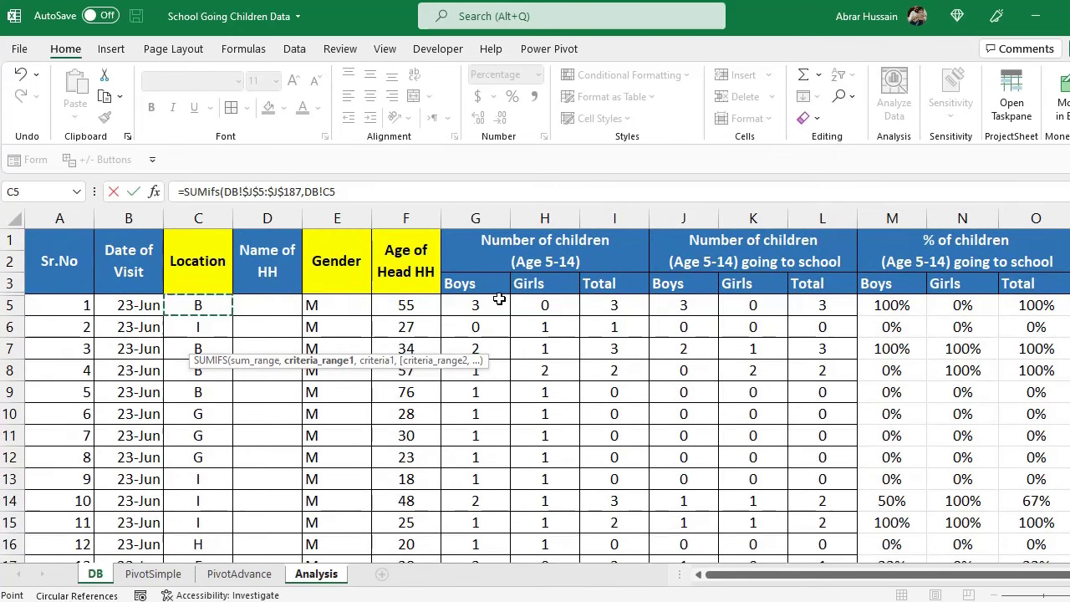
key(ctrl+shift+Down)
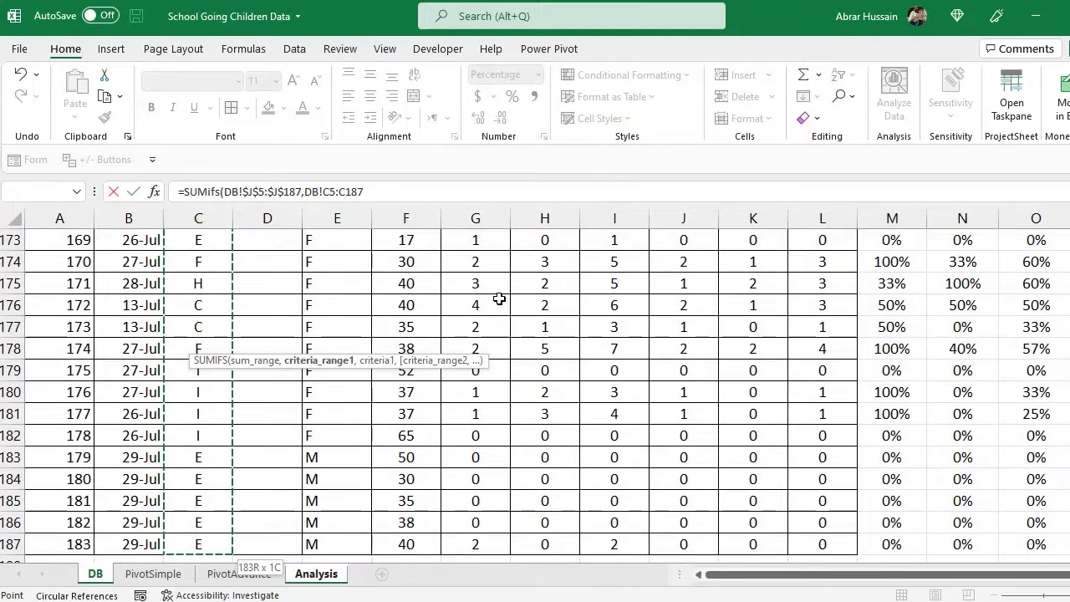
text(,)
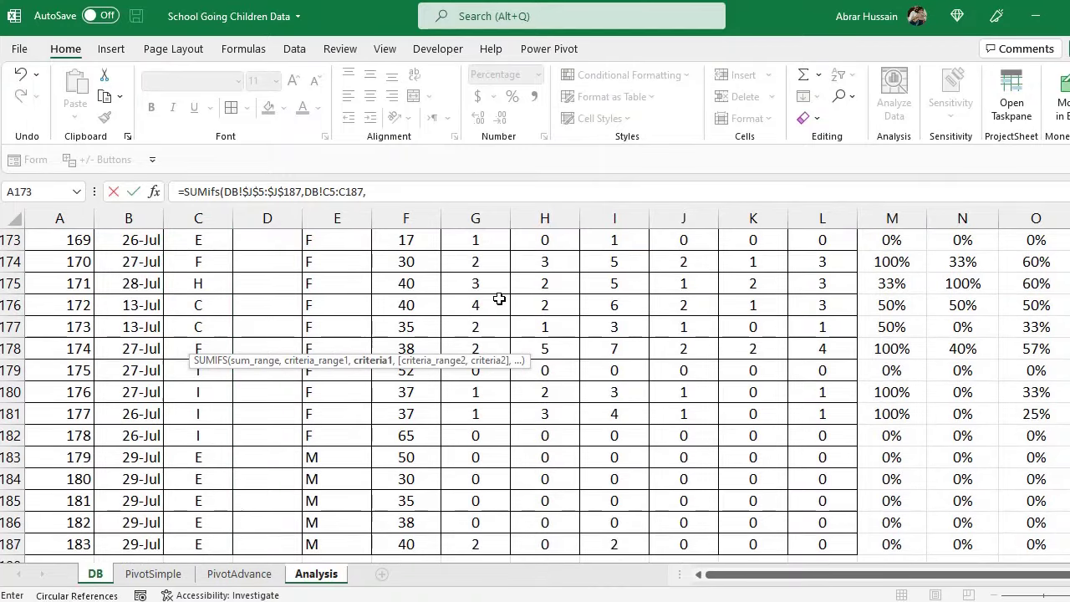
click(313, 577)
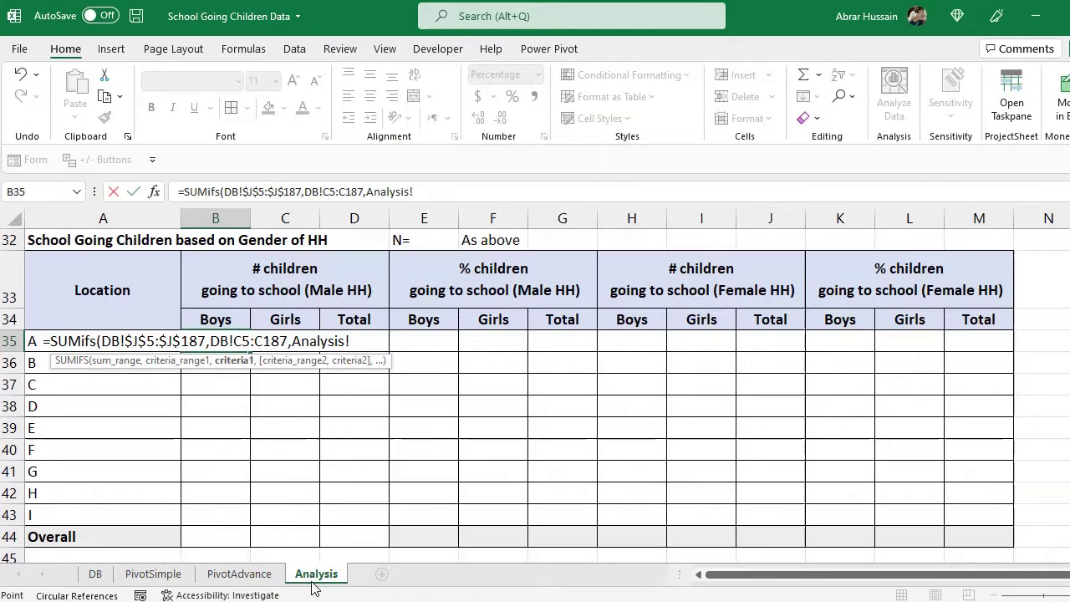
click(33, 342)
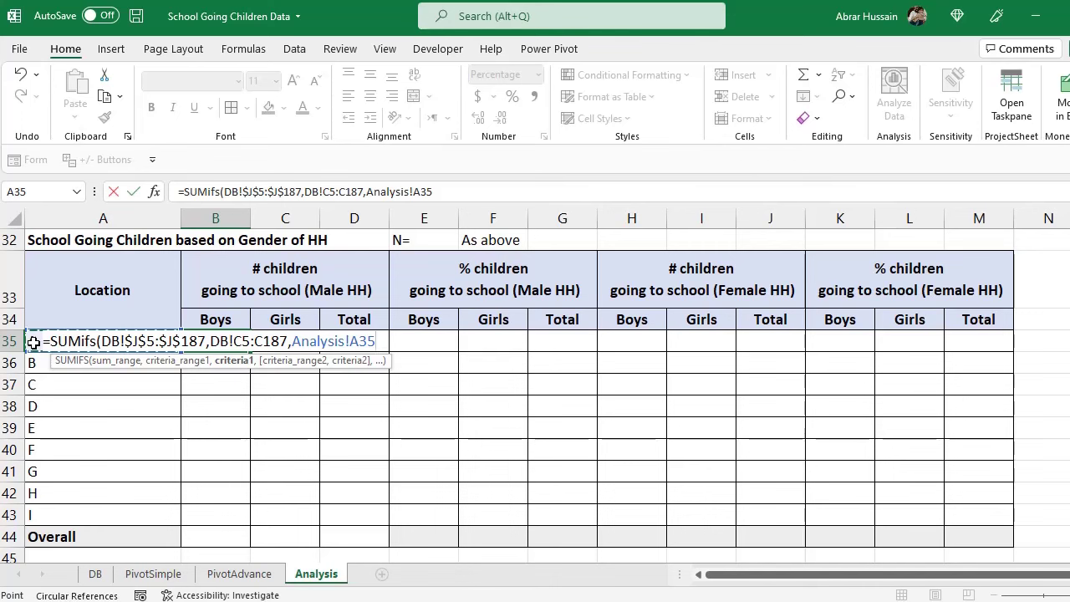
text(,)
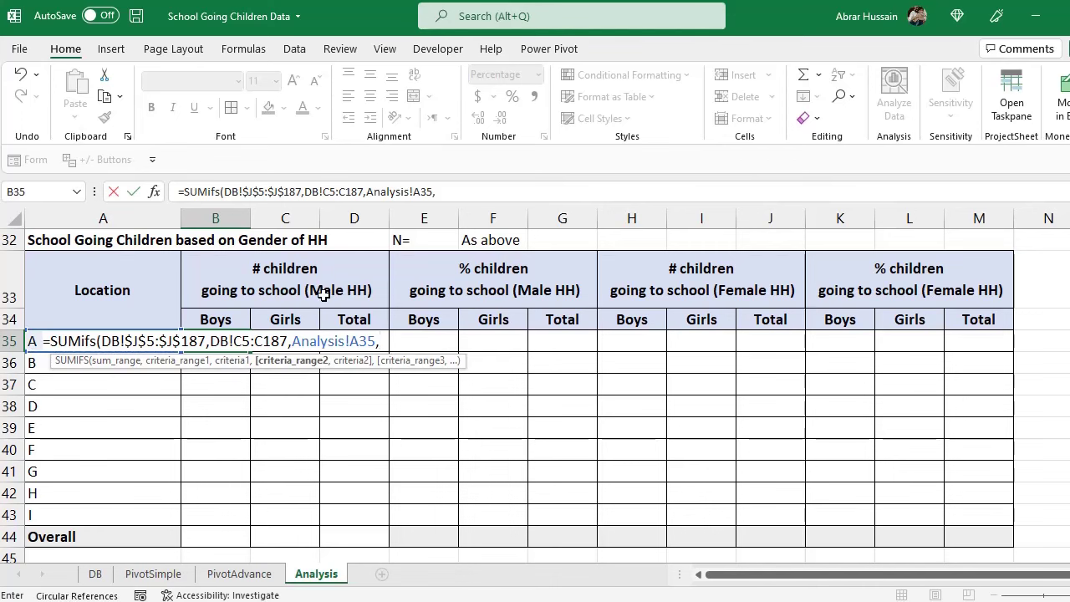
- Add the gender criterion DB!$E$5:$E$187 equal to "M" and enter the formula, giving 8
click(96, 575)
click(324, 279)
key(ctrl+Up)
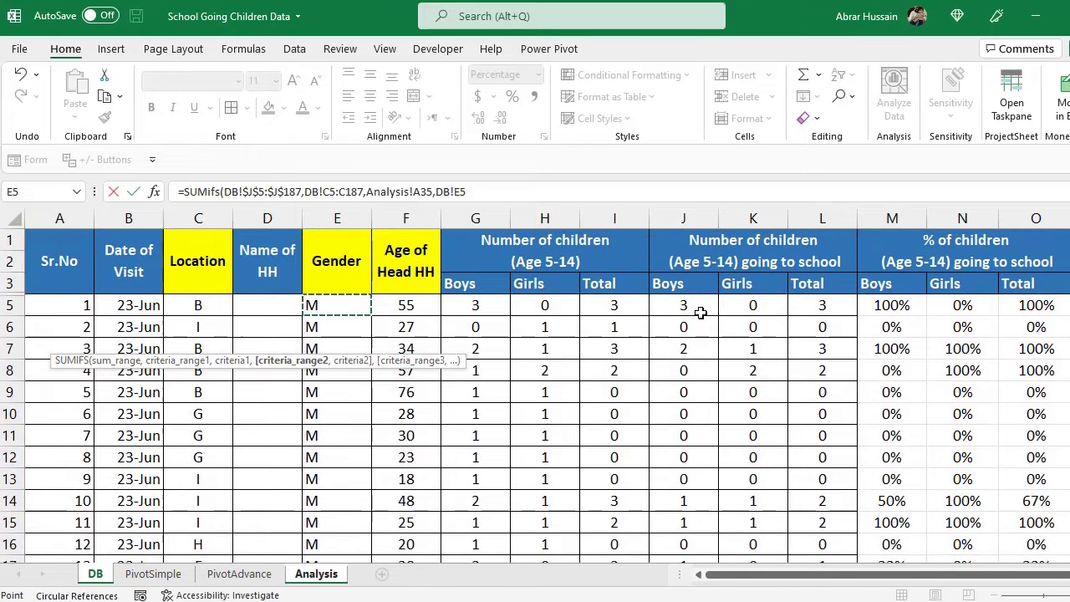
key(ctrl+shift+Down)
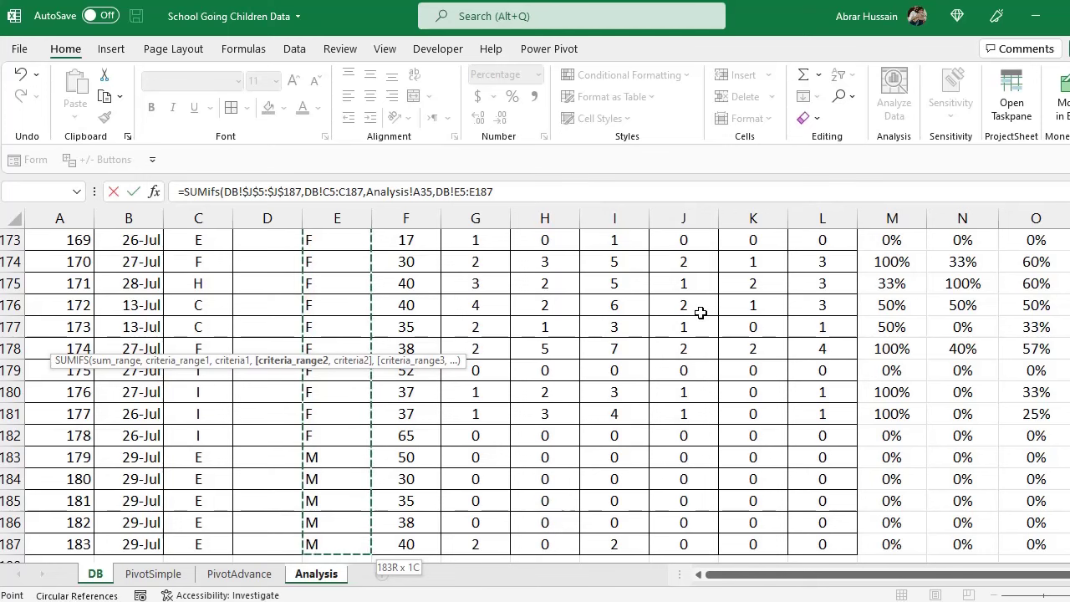
key(F4)
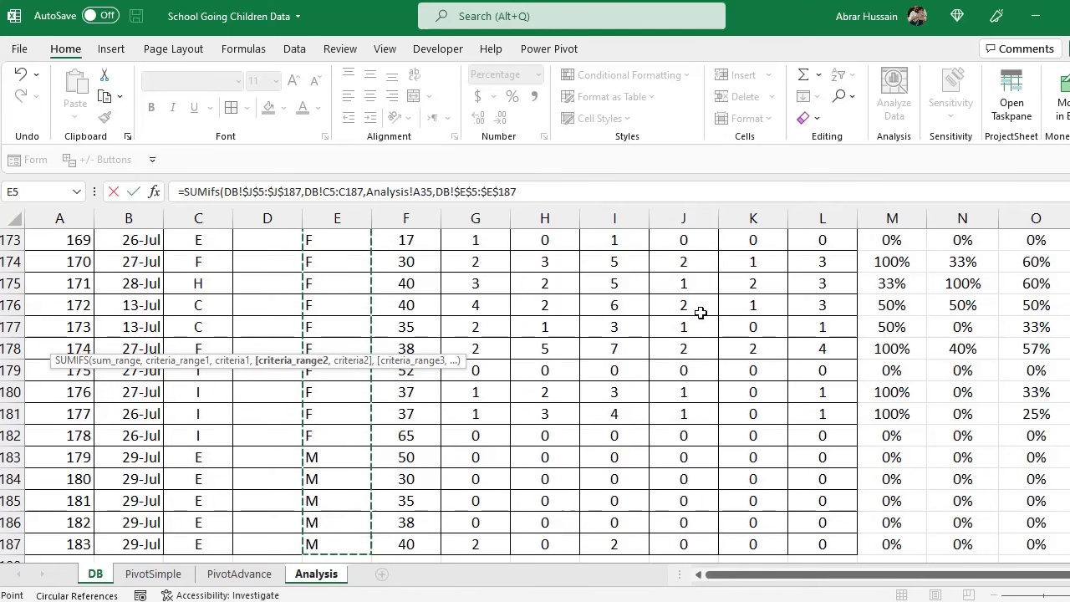
text(,)
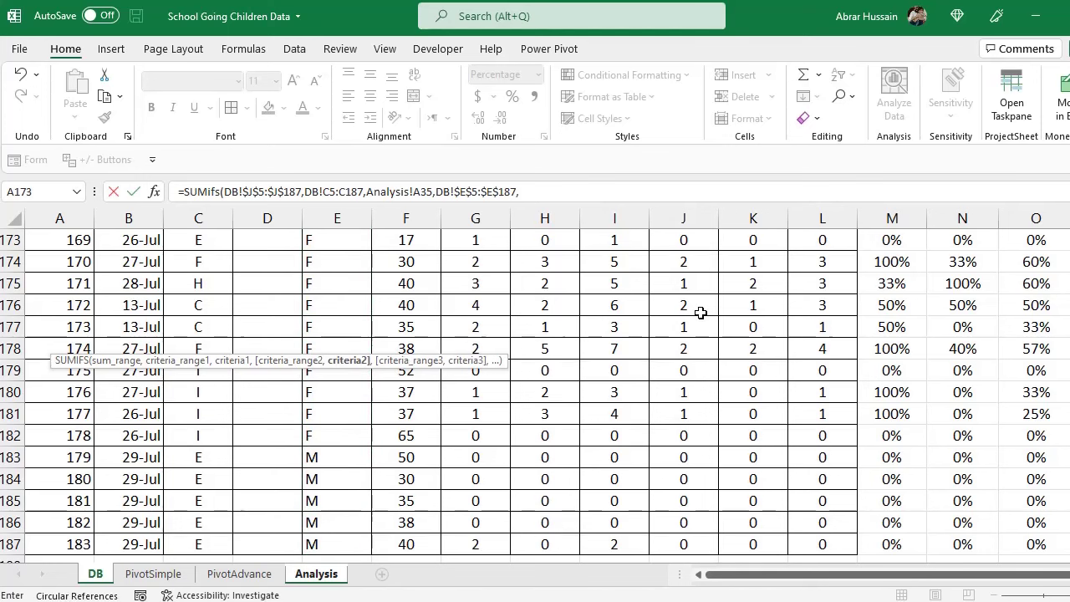
text(")
key(BackSpace)
text())
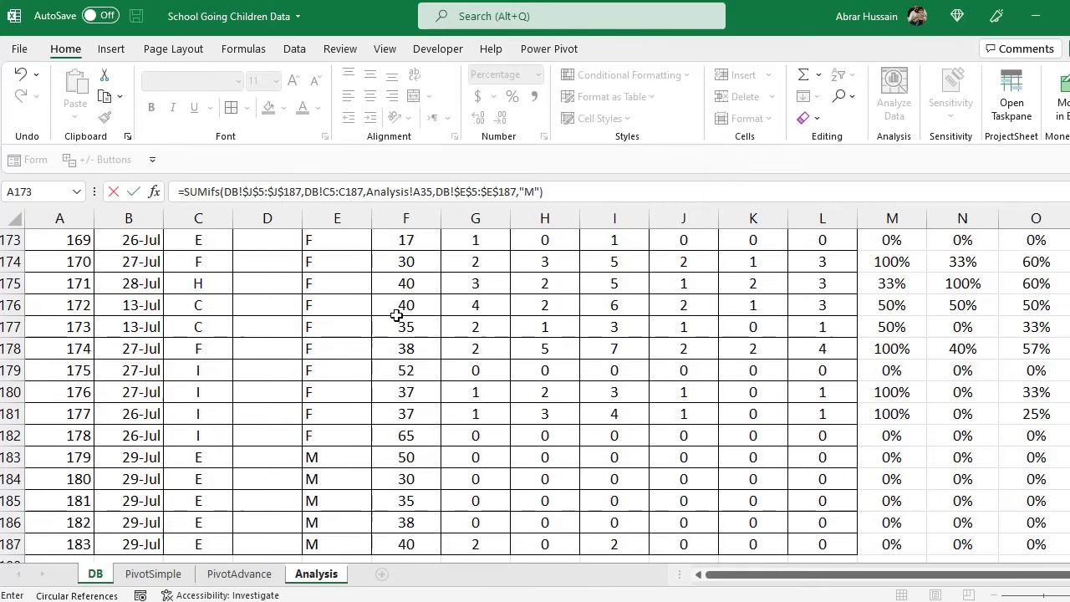
key(Return)
click(230, 341)
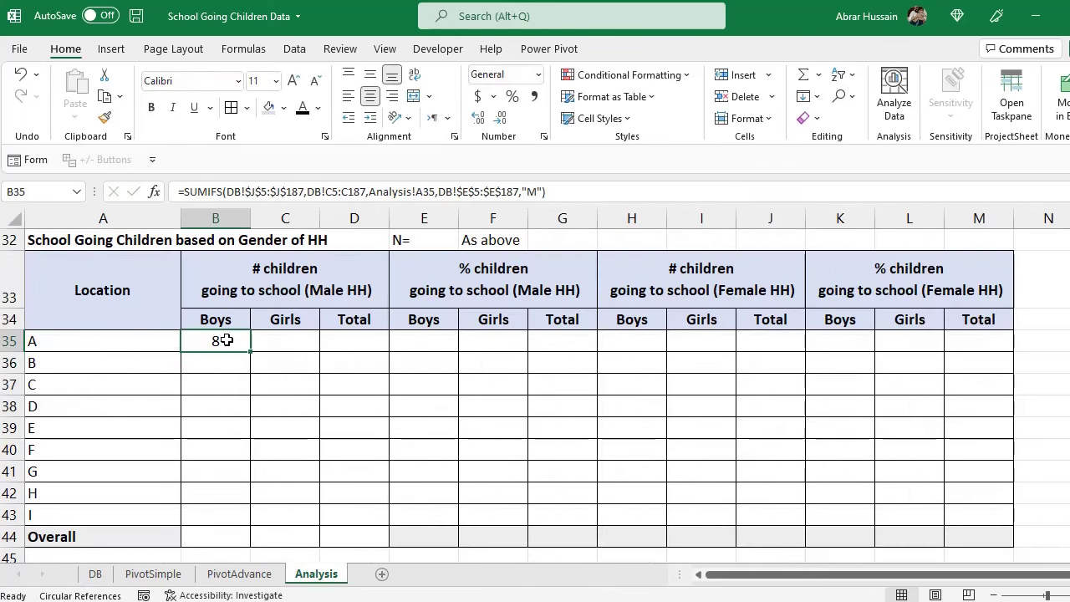
- Make the B35 location range absolute as DB!$C$5:$C$187
click(50, 341)
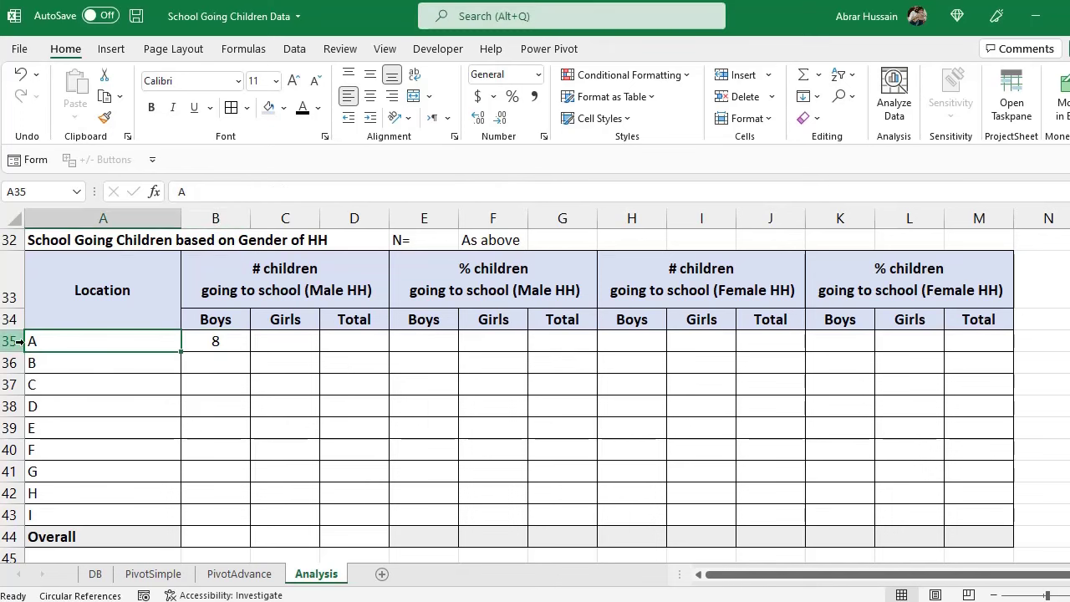
click(230, 341)
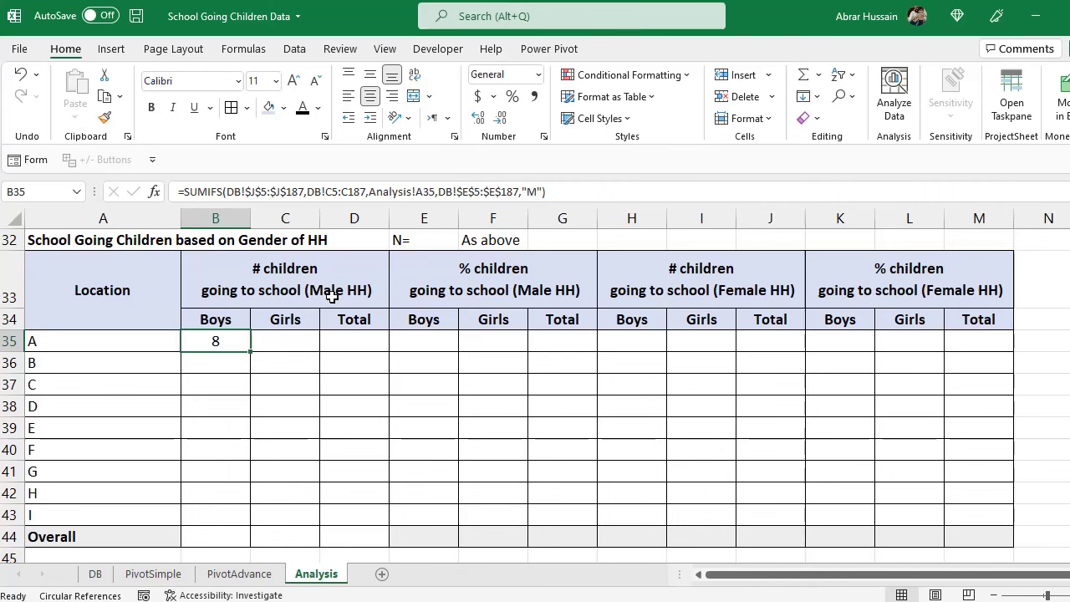
key(F2)
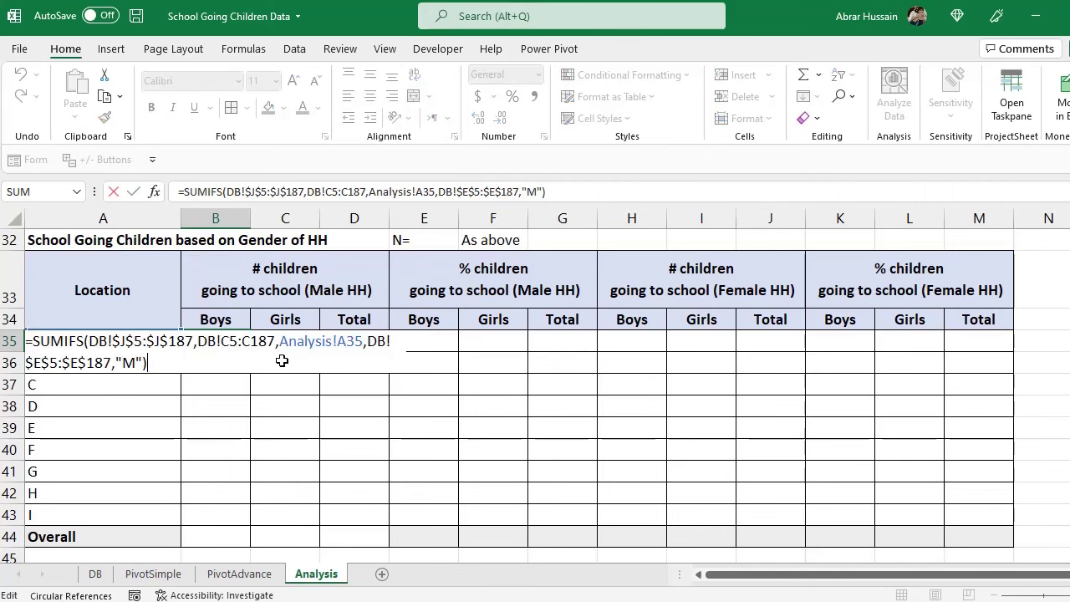
key(Escape)
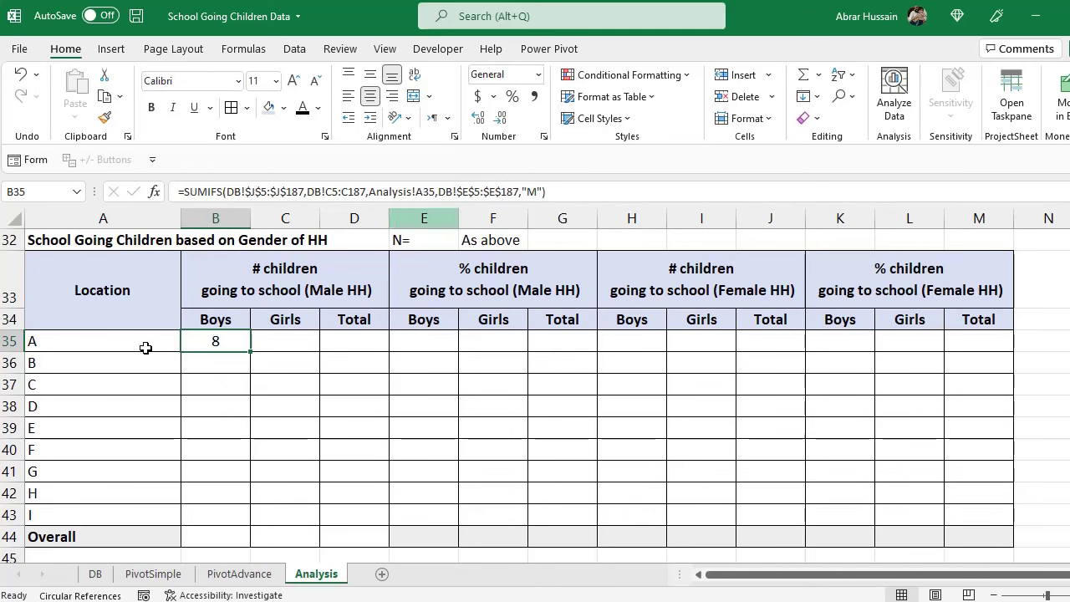
click(260, 190)
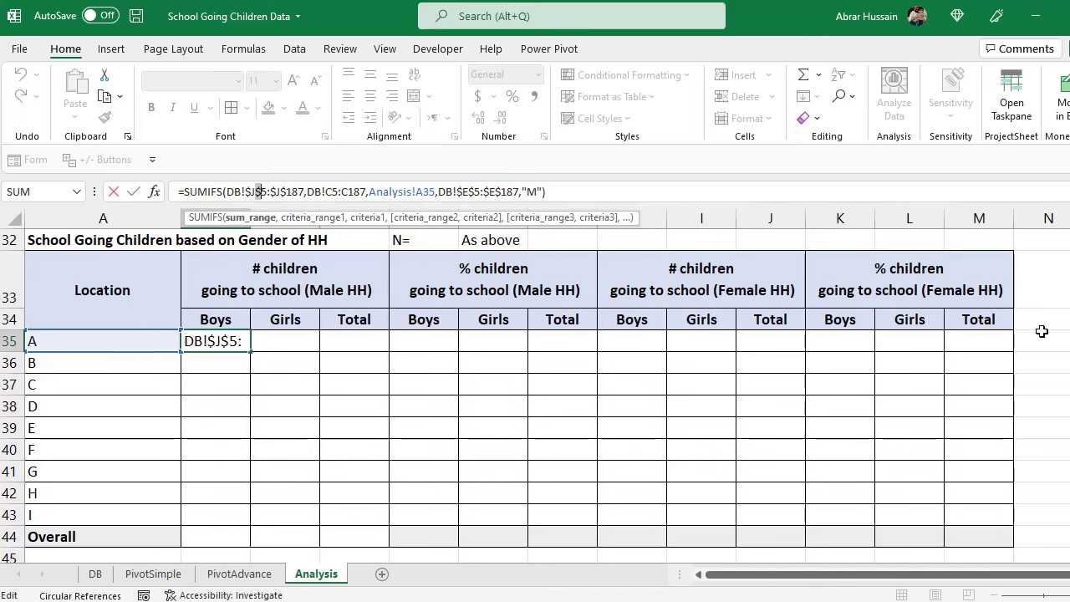
click(339, 192)
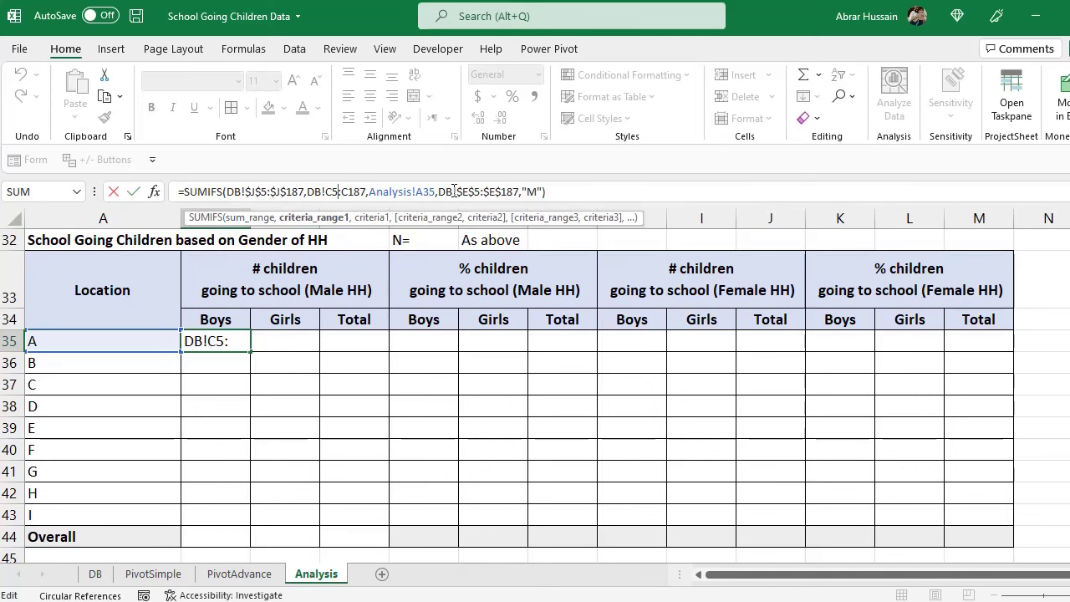
key(F4)
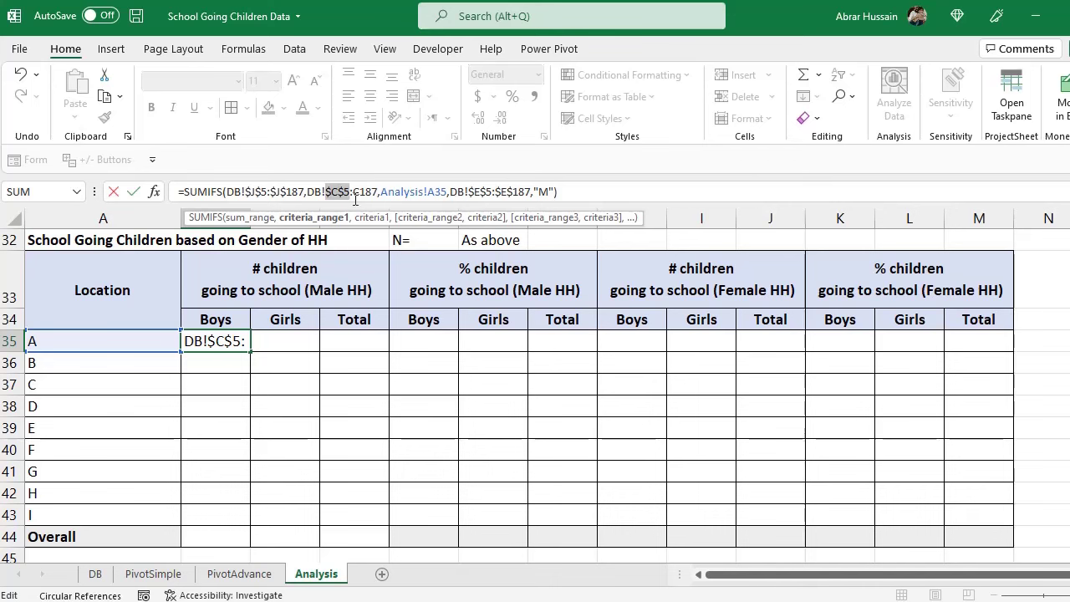
click(376, 192)
key(F4)
key(ctrl+Return)
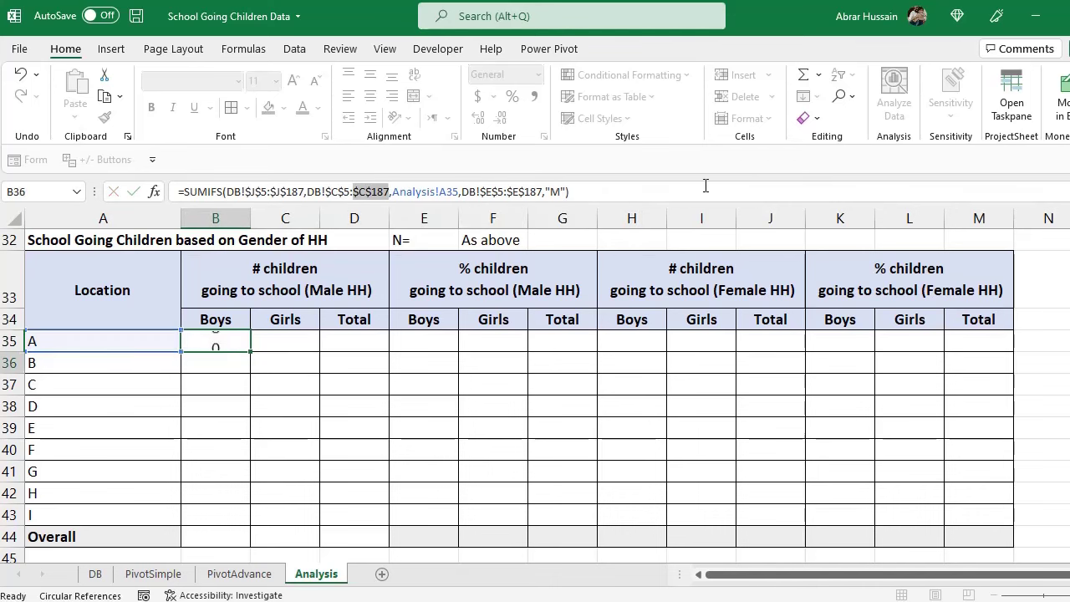
key(F2)
key(ctrl+Return)
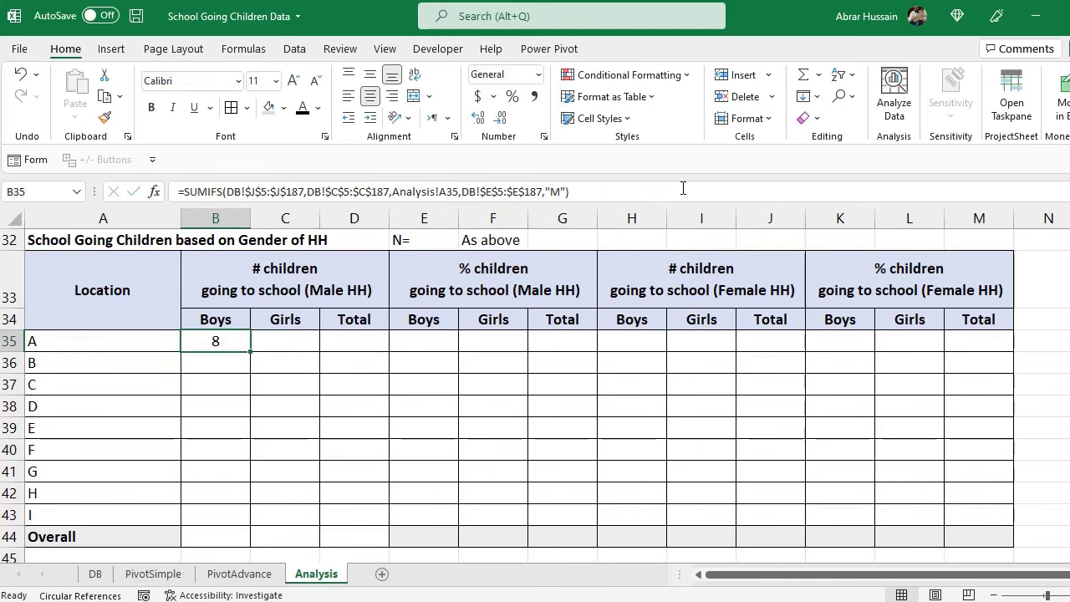
key(F2)
key(ctrl+Return)
- Copy B35's SUMIFS formula text and paste it into the Girls cell C35
click(587, 192)
drag(573, 191, 167, 193)
key(ctrl+c)
key(Escape)
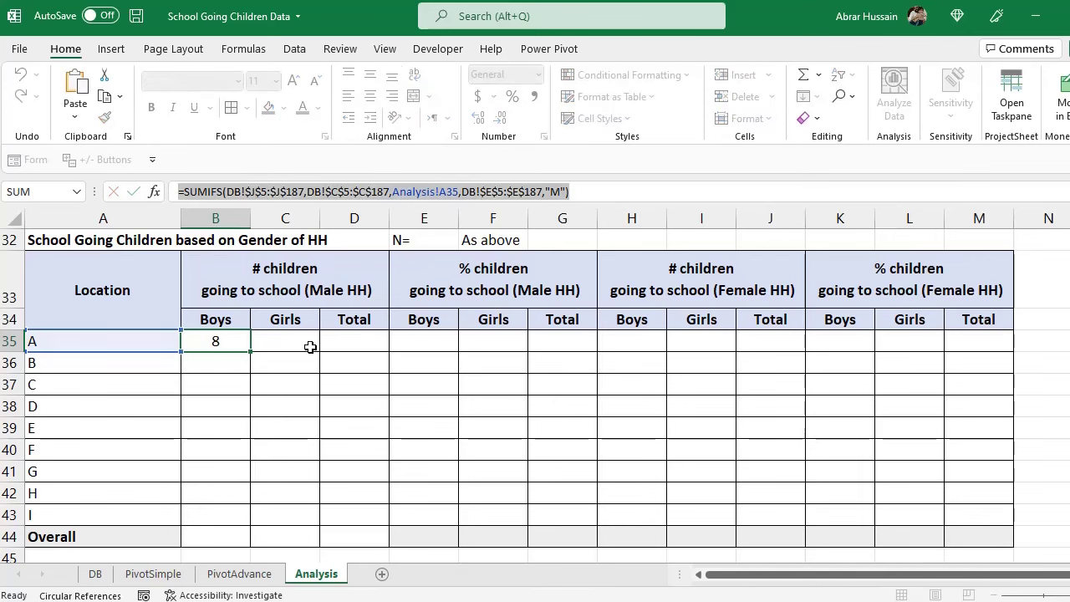
click(310, 347)
key(ctrl+v)
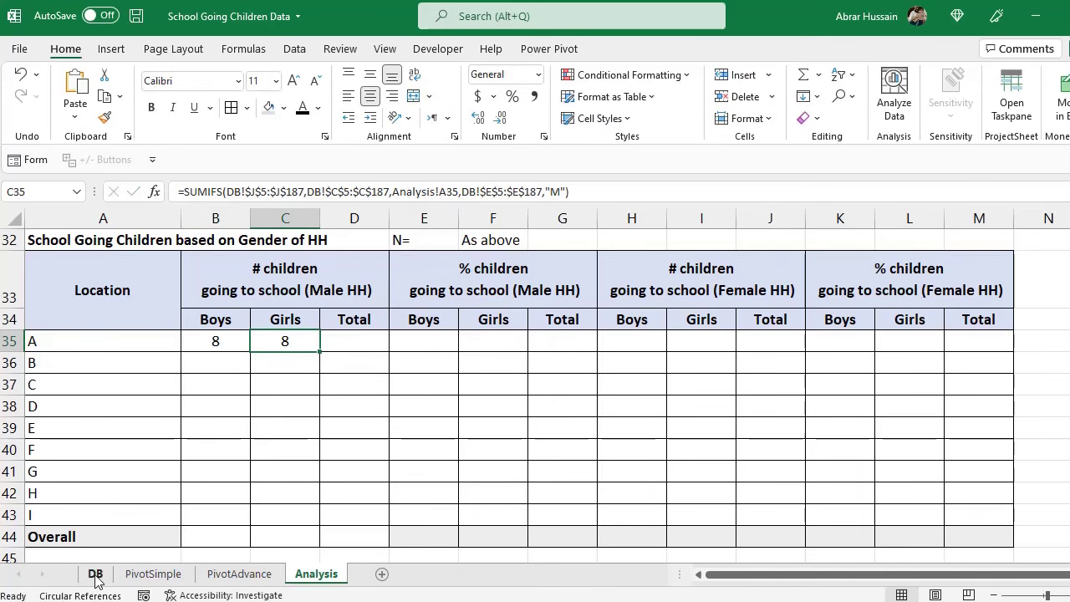
- Confirm on the DB sheet that column K holds girls going to school
click(95, 574)
scroll(788, 274, up, 17)
scroll(788, 274, up, 20)
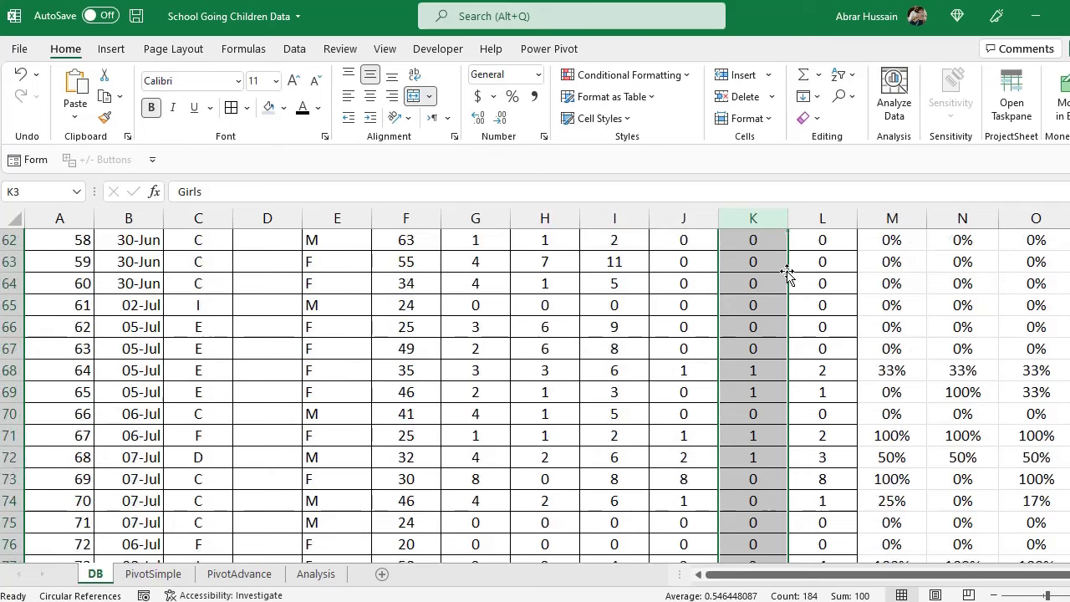
click(678, 218)
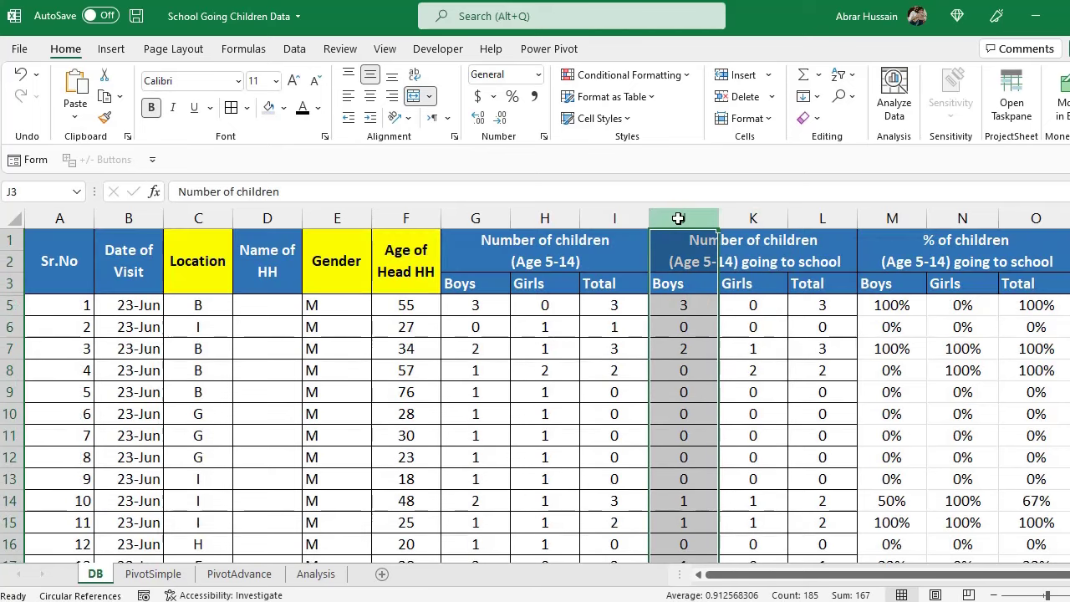
click(753, 218)
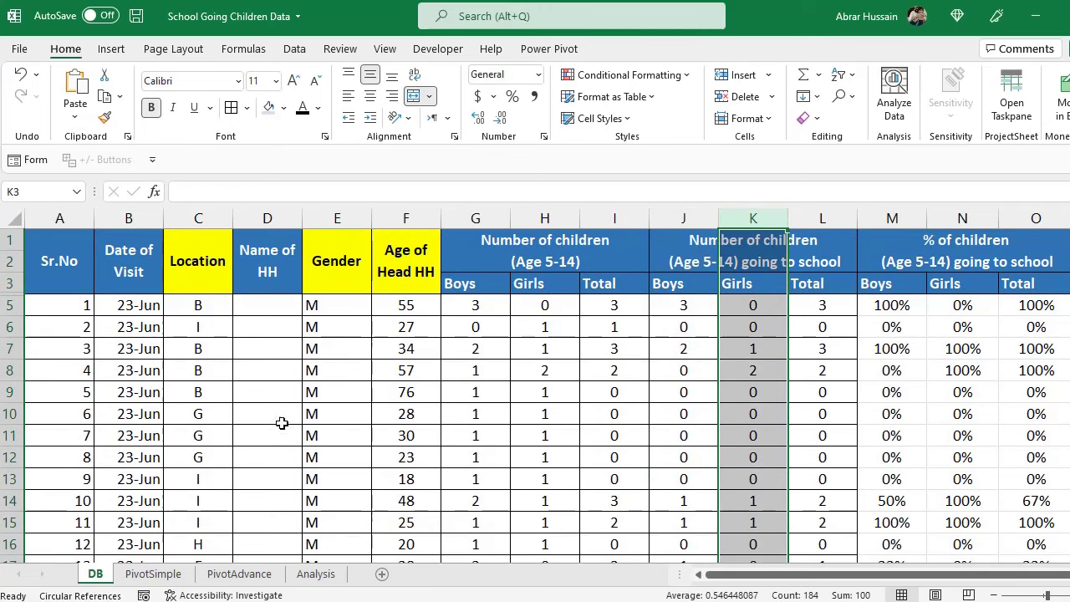
click(315, 573)
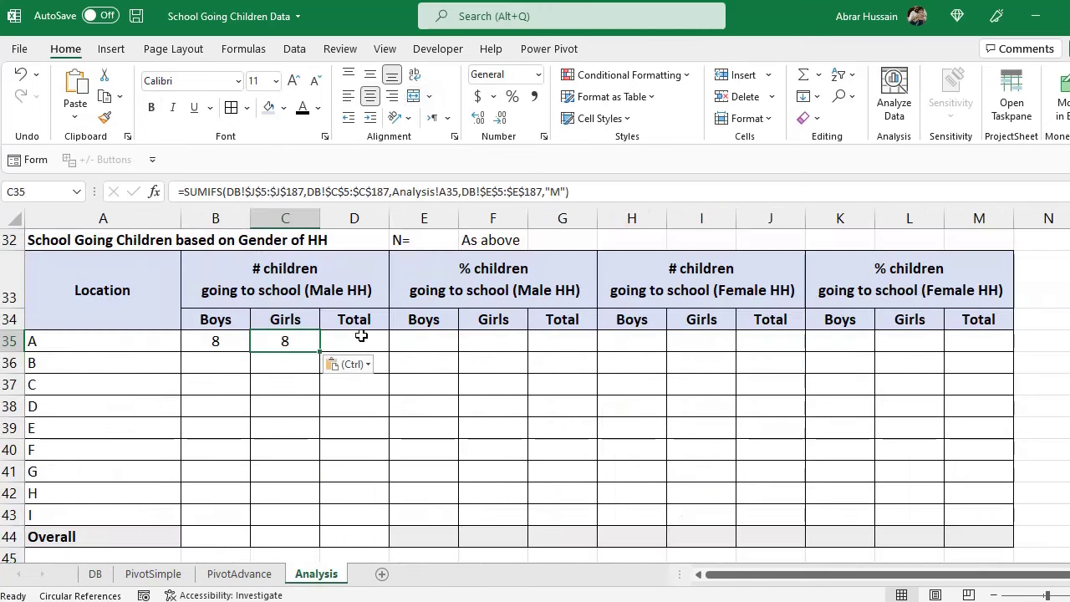
click(258, 191)
key(Escape)
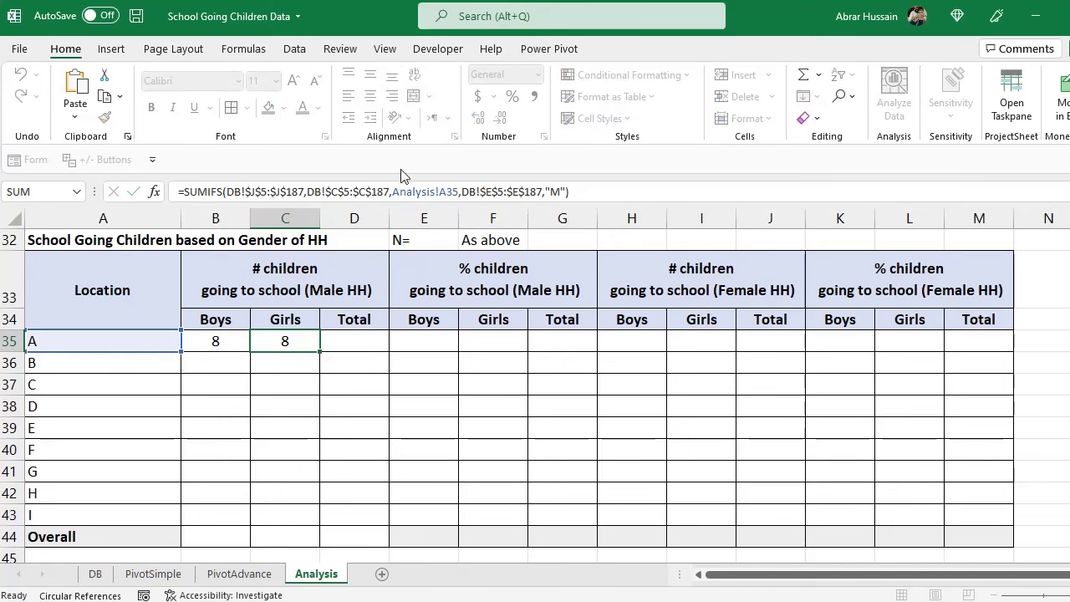
- Change C35's sum range from column J to DB!$K$5:$K$187 for girls
double_click(284, 342)
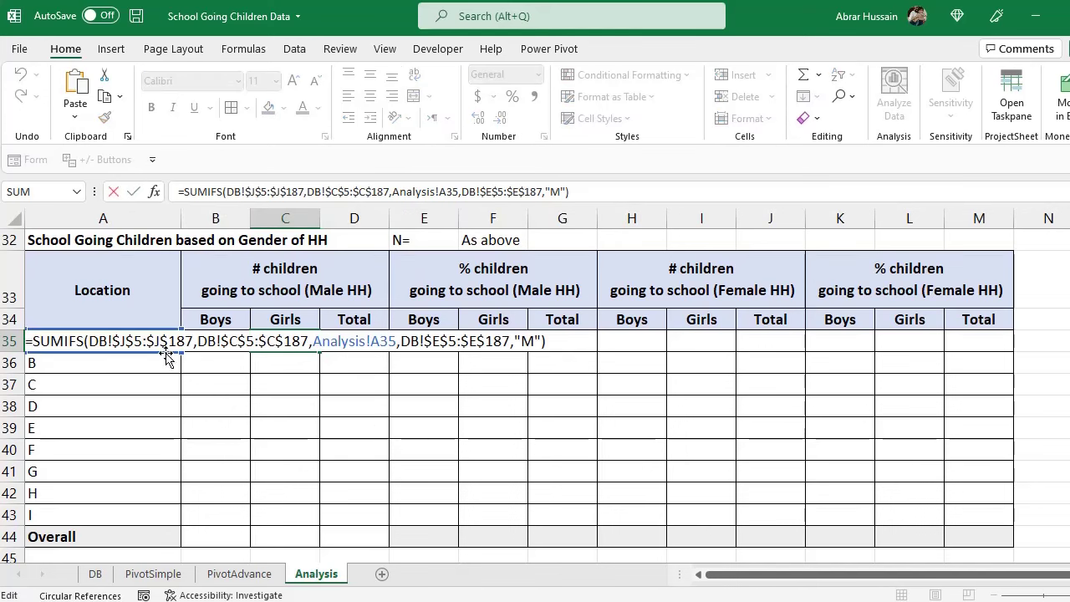
click(126, 340)
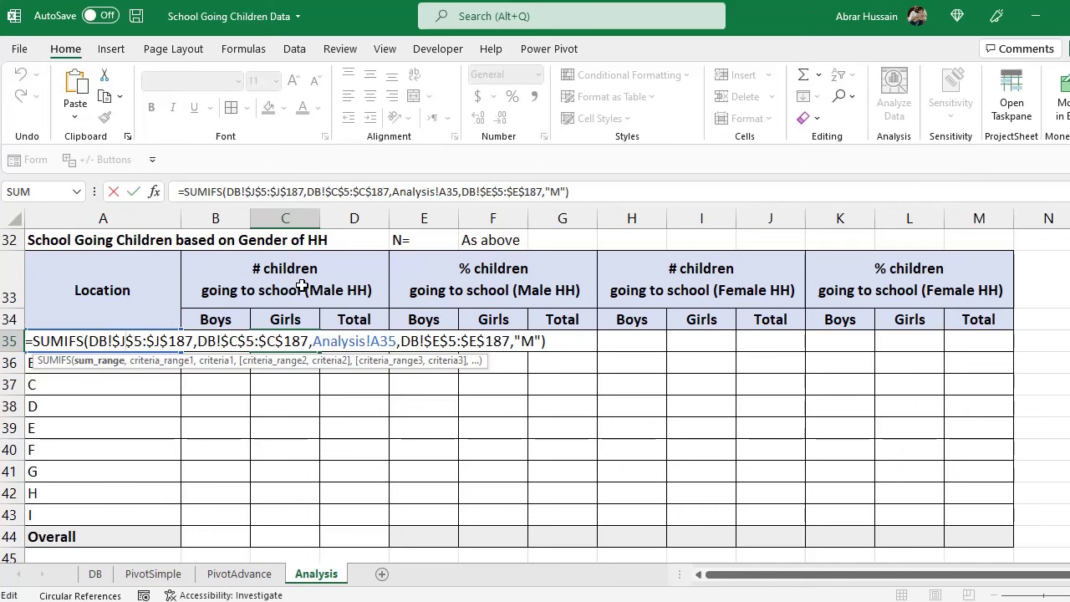
key(BackSpace)
text(K)
key(Right)
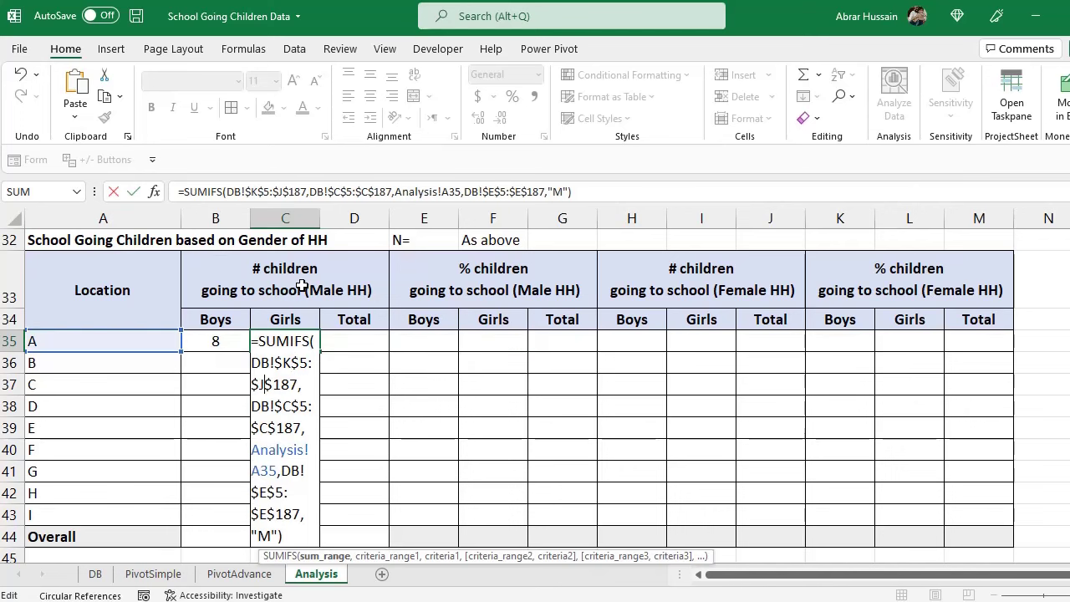
key(BackSpace)
text(K)
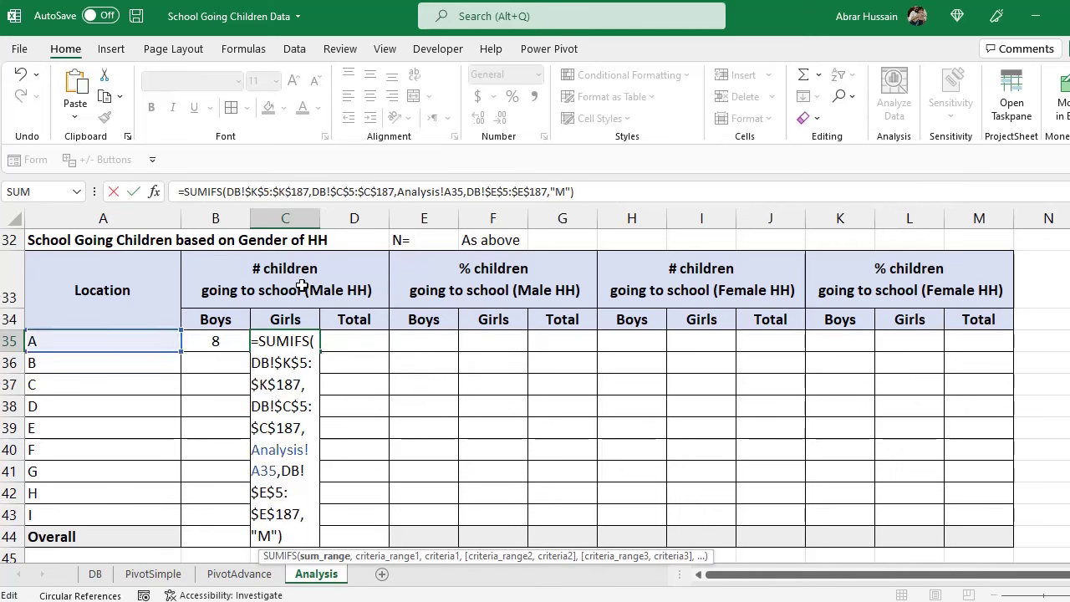
key(Return)
key(Up)
key(F2)
key(Tab)
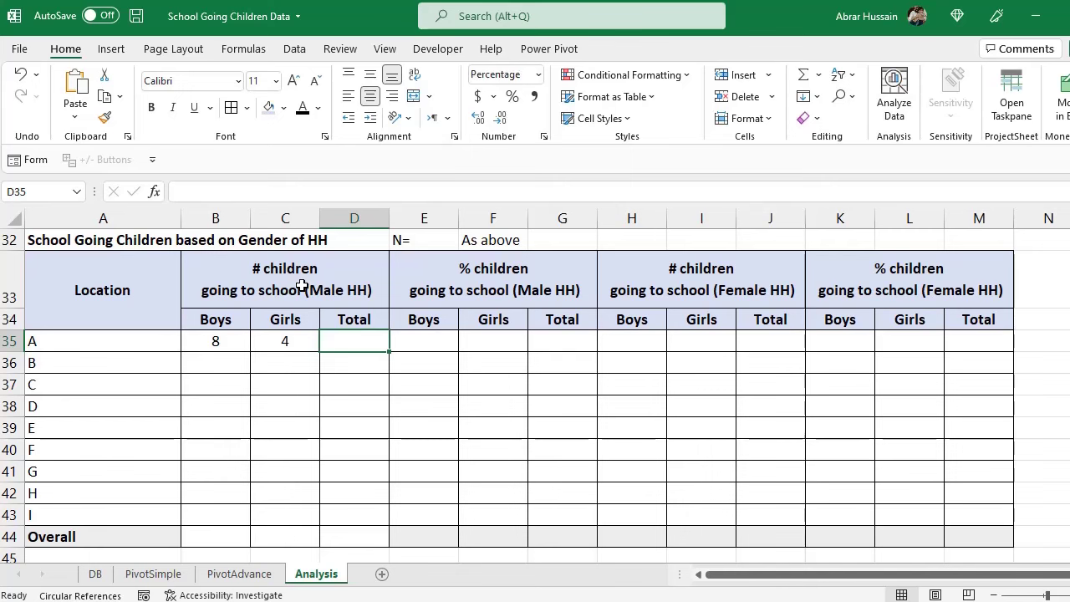
- Enter =B35+C35 as the Total in D35, formatted General to show 12
text(=)
key(Left)
key(Left)
text(+)
key(Left)
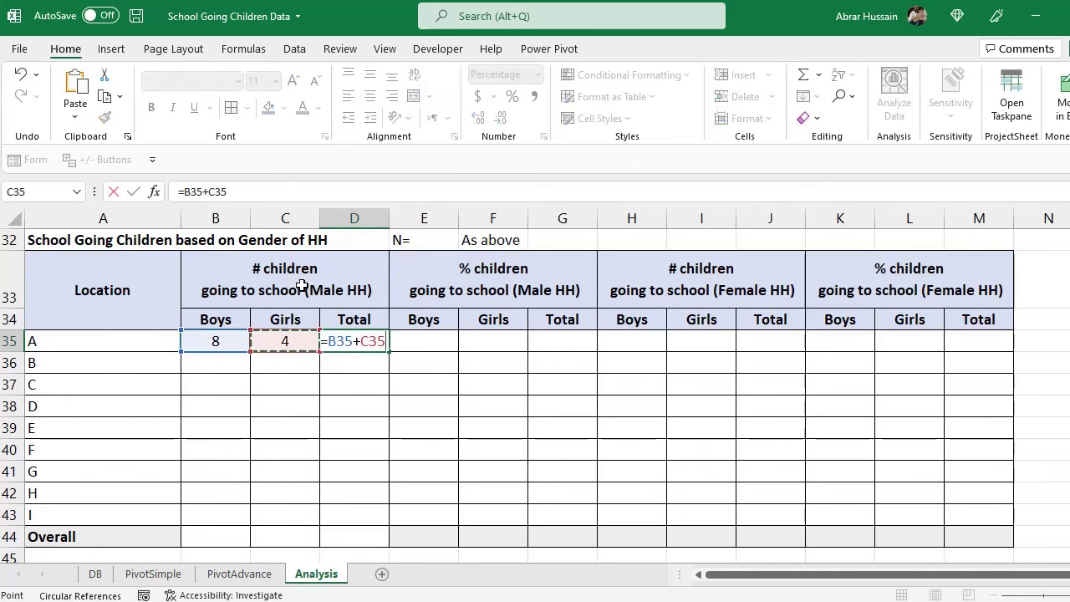
key(Return)
key(Up)
key(Left)
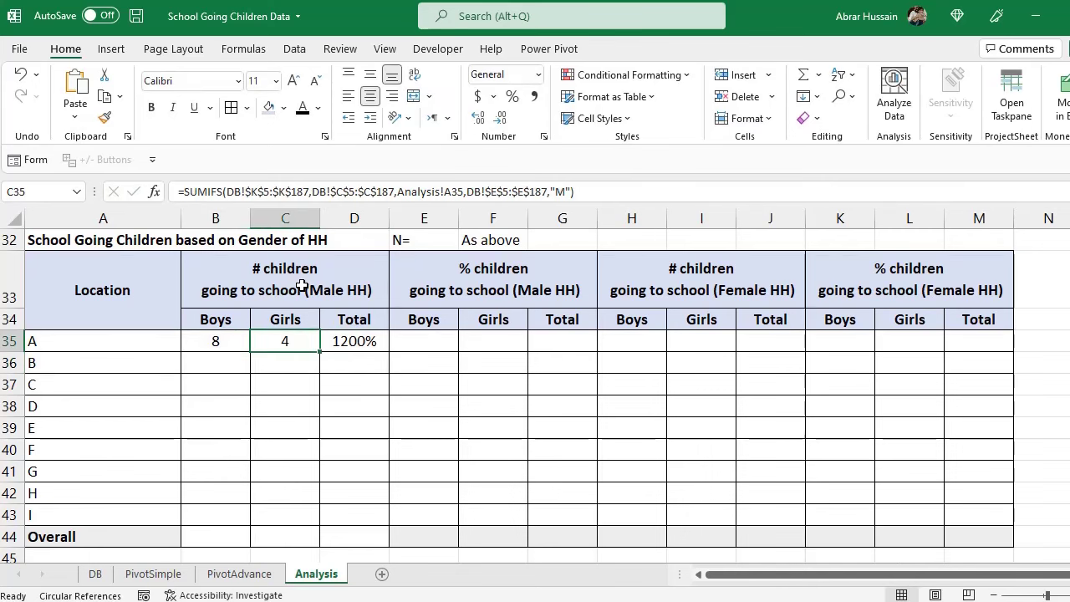
click(366, 345)
click(538, 75)
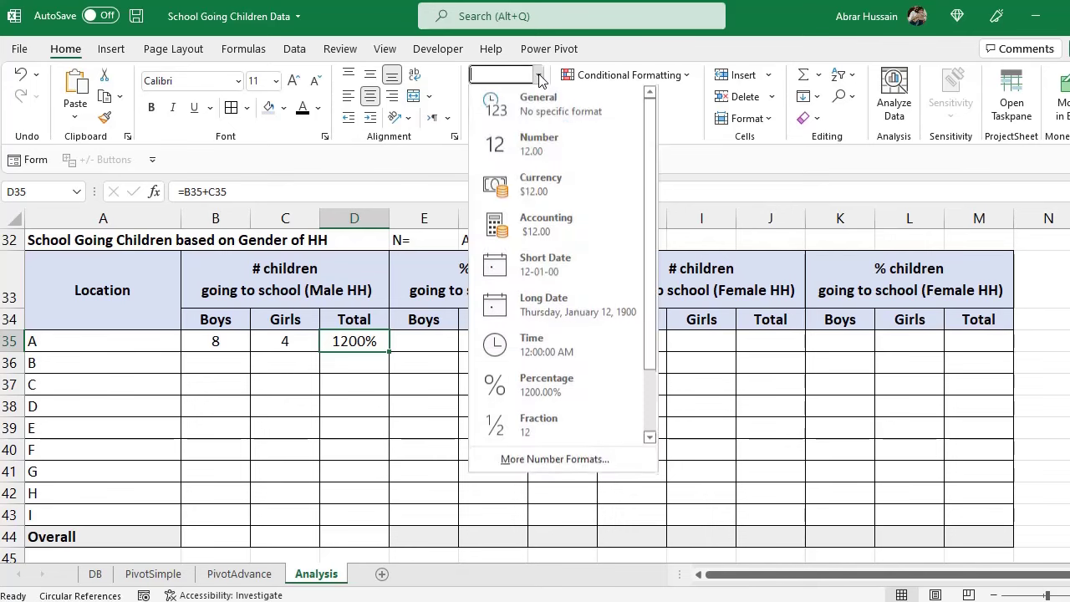
click(539, 105)
- Copy the B35:D35 formulas down to locations B–I in rows 36–43
key(Left)
key(Left)
key(shift+Right)
key(shift+Right)
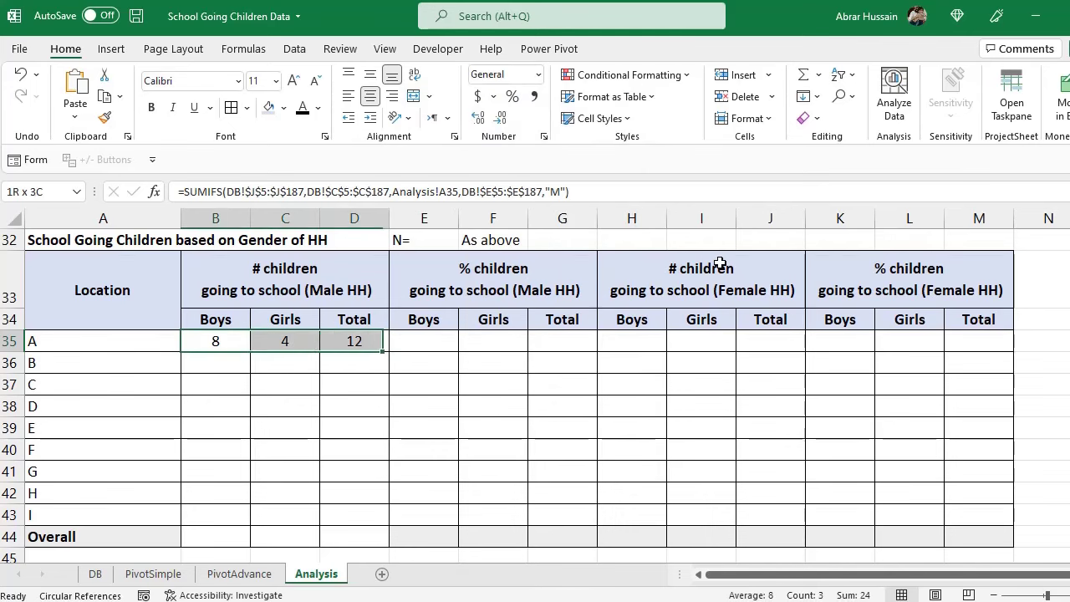
key(ctrl+c)
scroll(323, 392, down, 1)
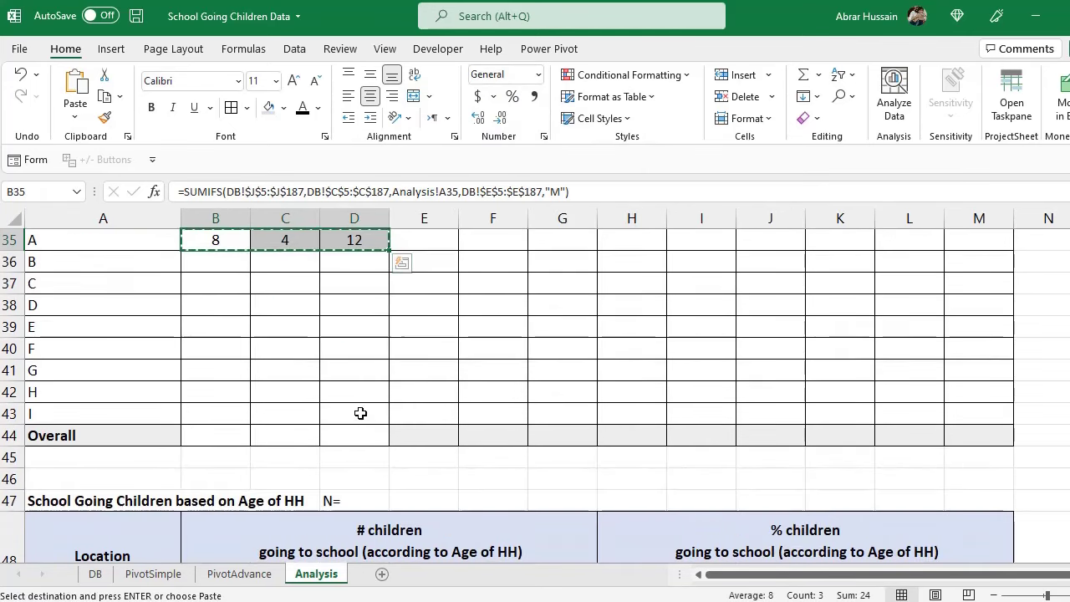
drag(359, 413, 215, 261)
key(ctrl+v)
- AutoSum the Overall row 44, giving 107 boys, 67 girls and 174 total
scroll(317, 411, down, 1)
drag(216, 370, 355, 370)
key(alt+equal)
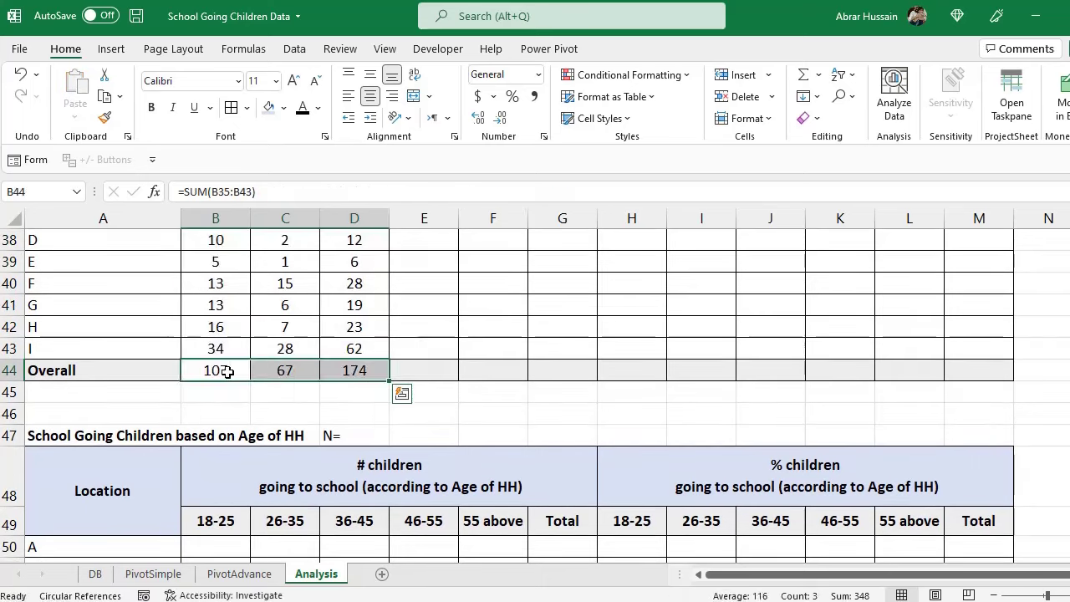
key(F2)
key(Return)
key(Up)
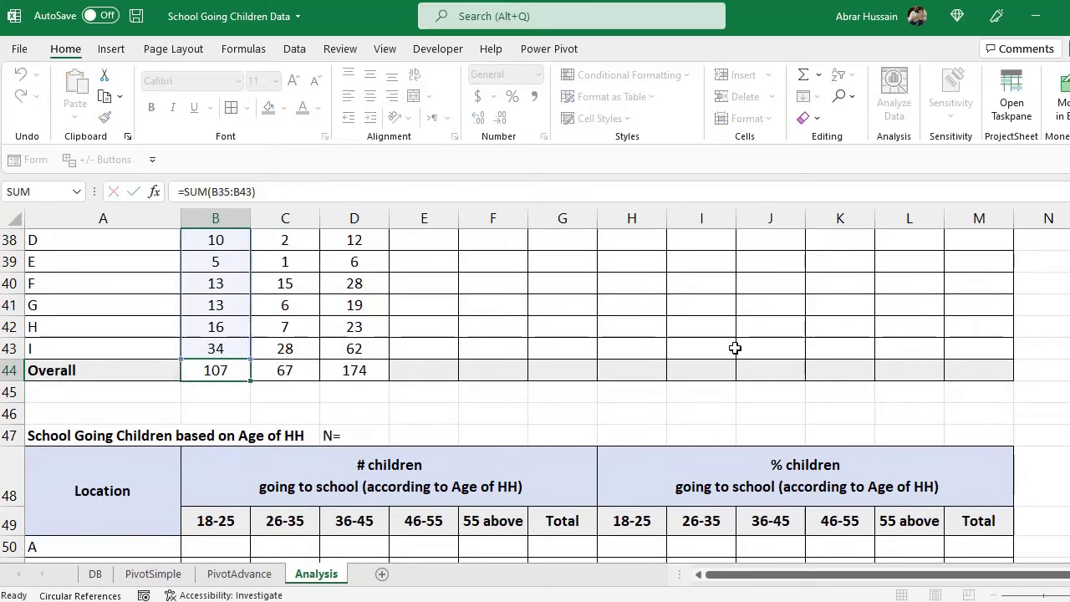
key(Right)
key(Right)
key(Right)
key(Left)
key(F2)
- Review the male-HH table: count and percentage headers, the B35 Boys formula, and locations A to G
key(Escape)
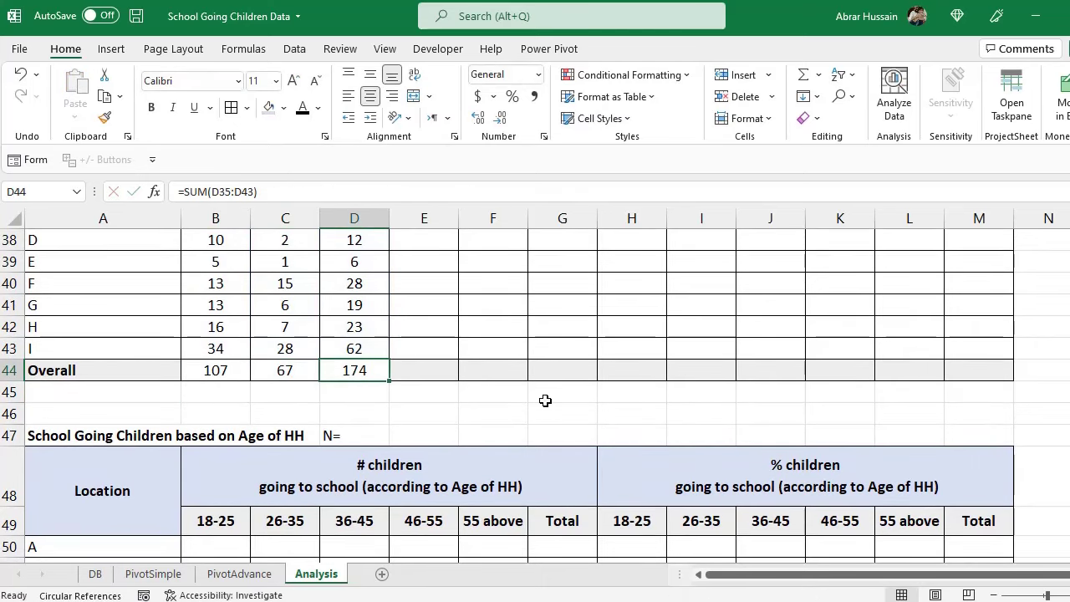
scroll(473, 408, up, 3)
click(260, 345)
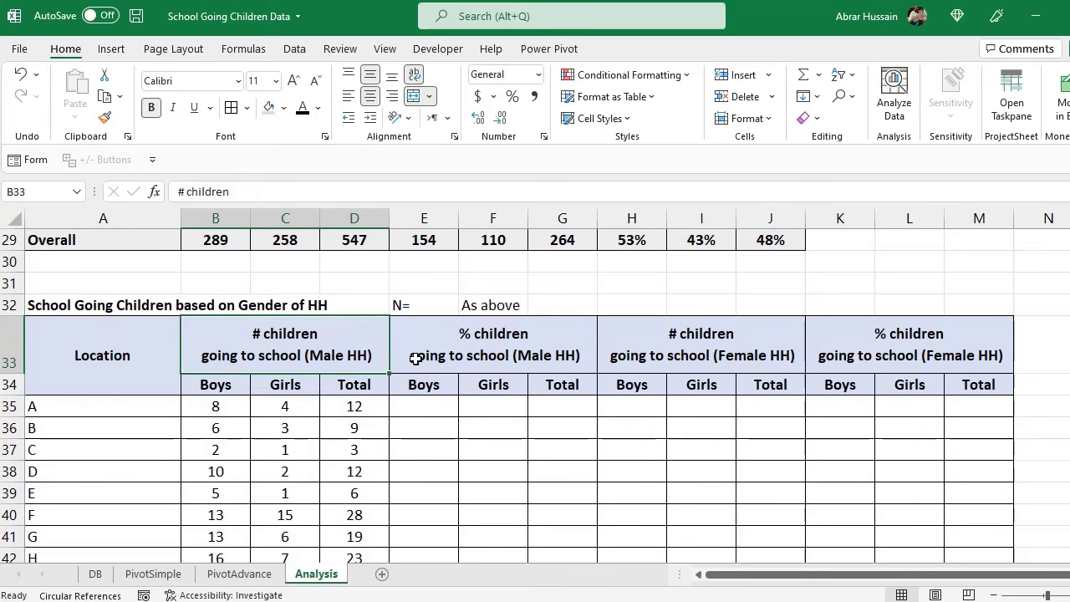
click(219, 413)
click(285, 363)
drag(97, 410, 76, 535)
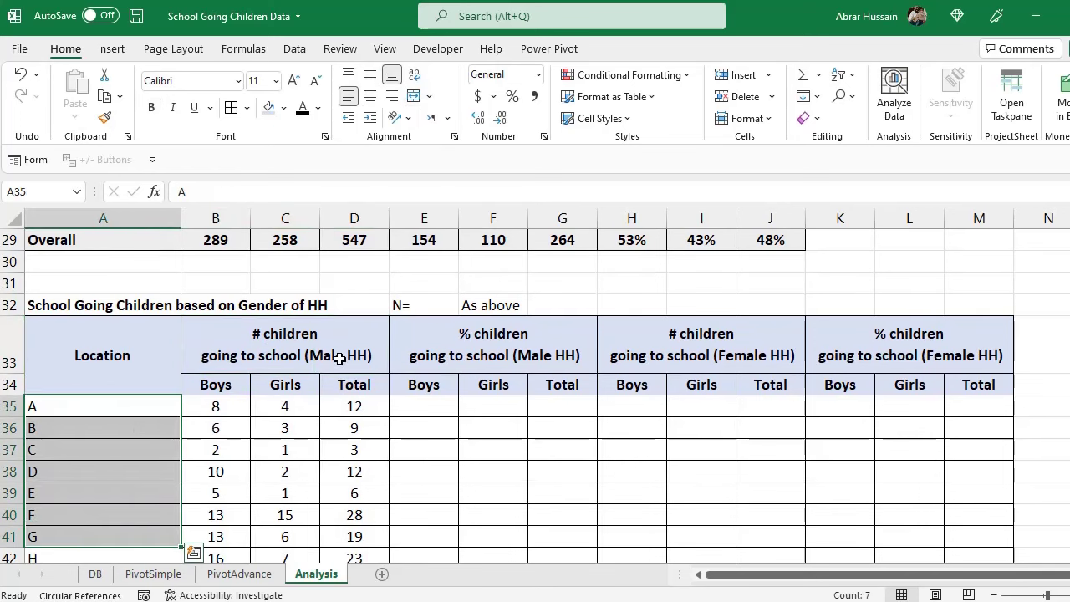
click(358, 355)
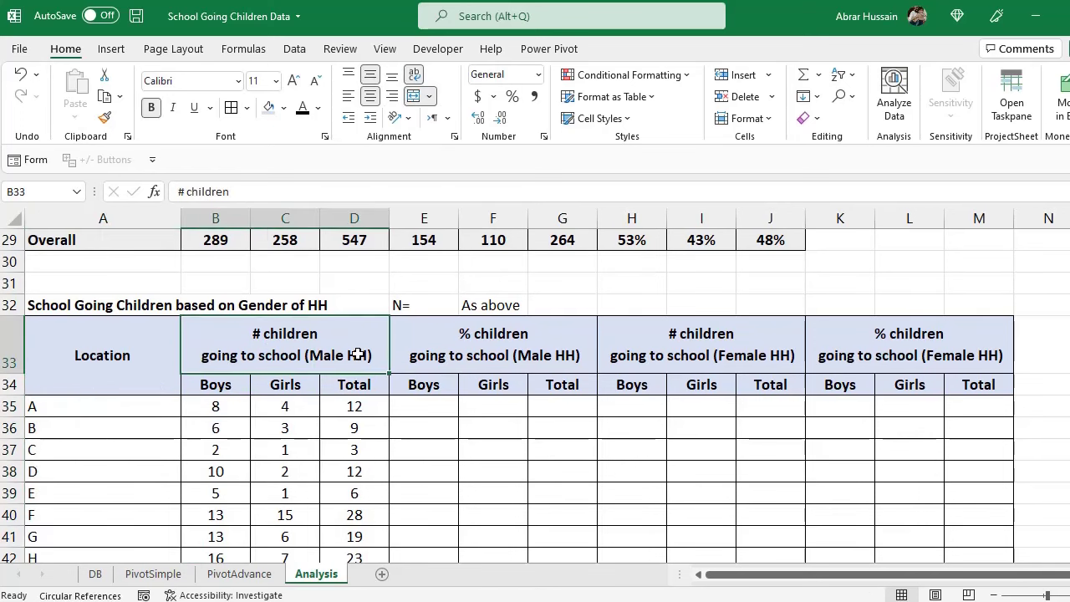
click(480, 356)
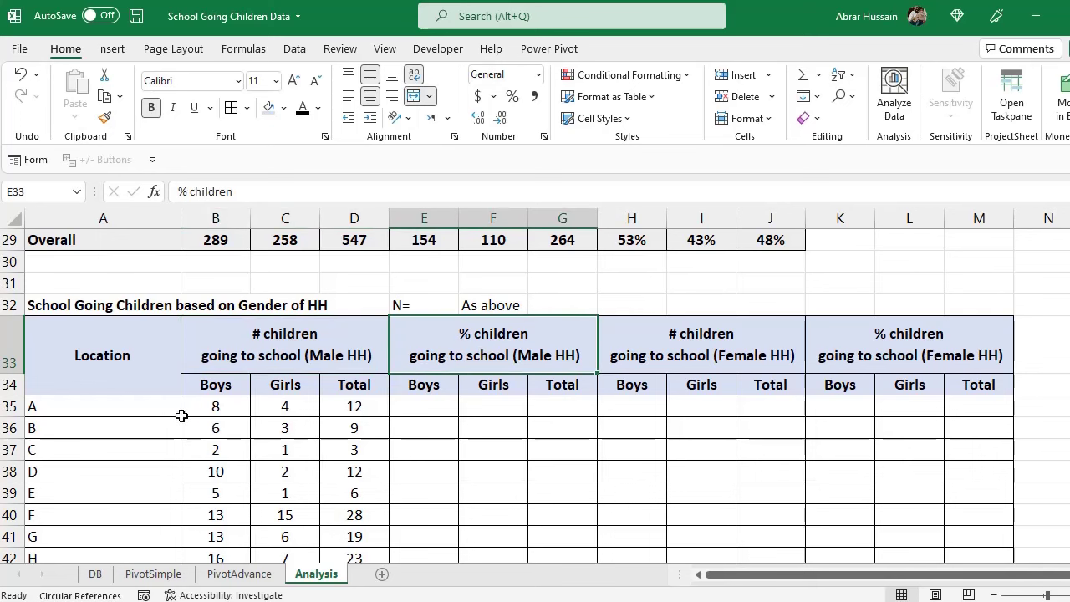
click(229, 407)
shift+click(286, 512)
- Begin the location A Boys percentage in E35 as the partial formula =B35/
click(430, 407)
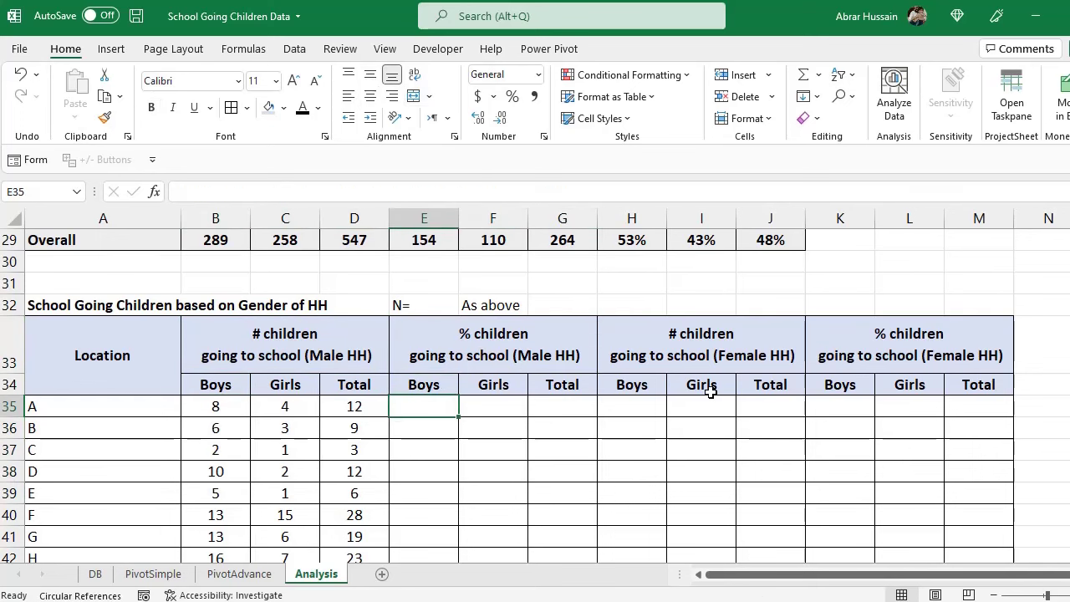
text(=)
key(Left)
key(Left)
key(Left)
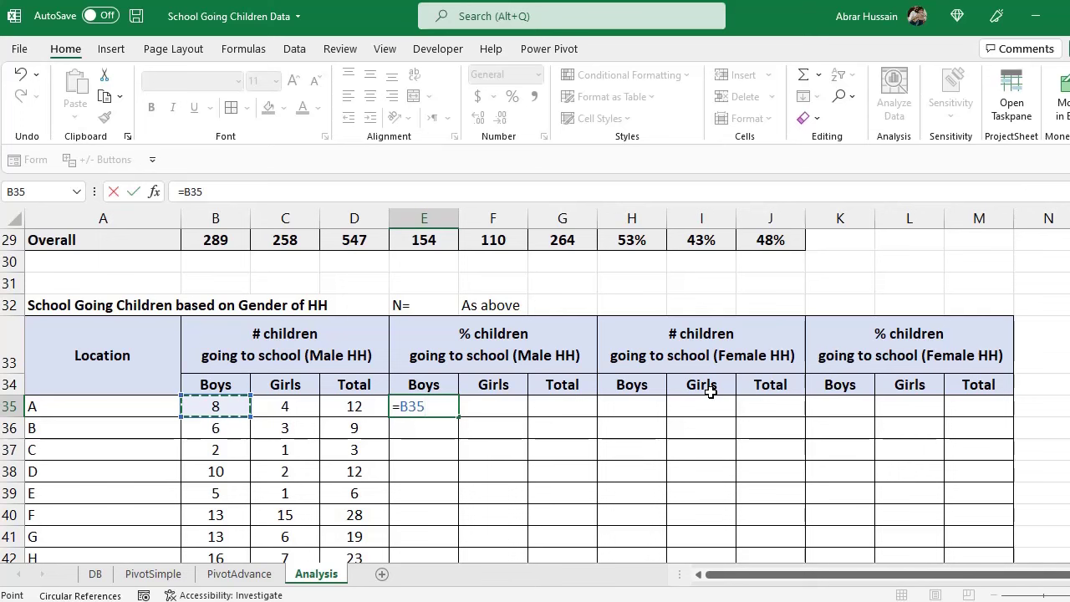
text(/)
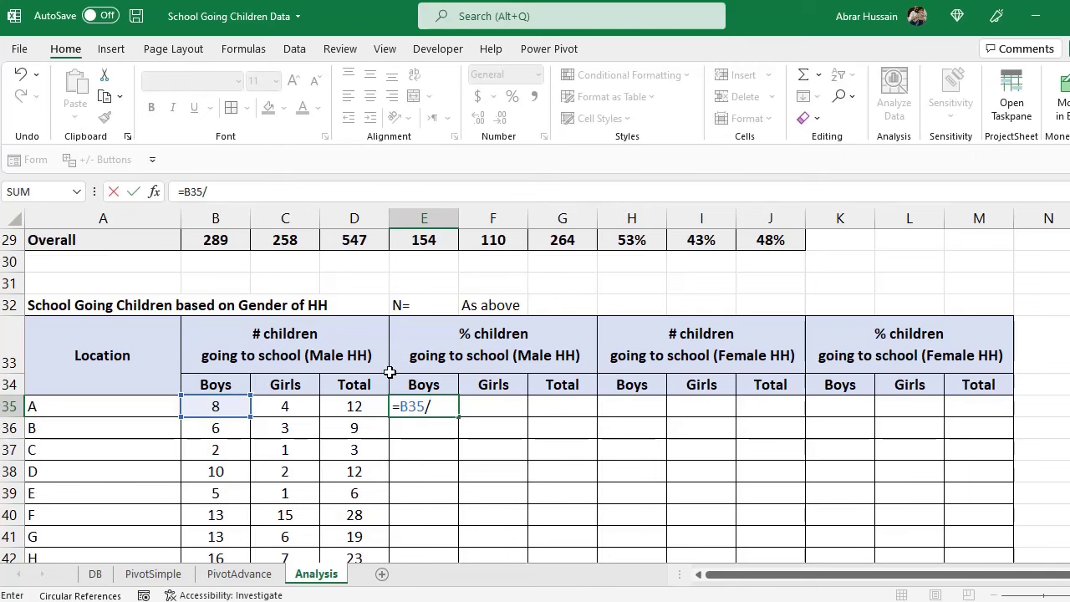
- Enter =B35/B20 in E35 and copy it into F35 and G35
scroll(400, 361, up, 3)
scroll(400, 361, up, 2)
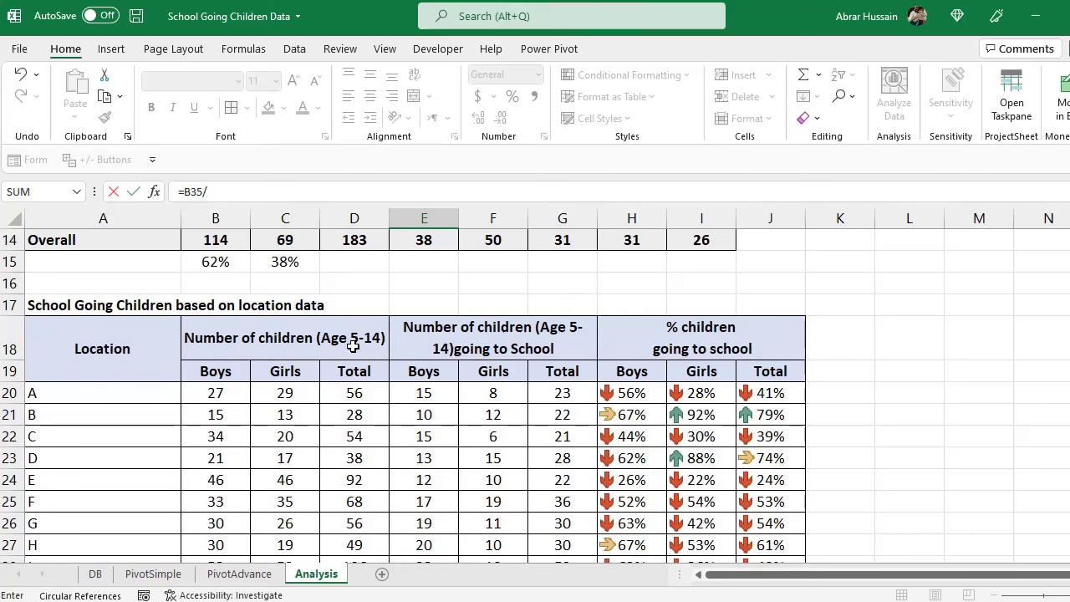
click(214, 397)
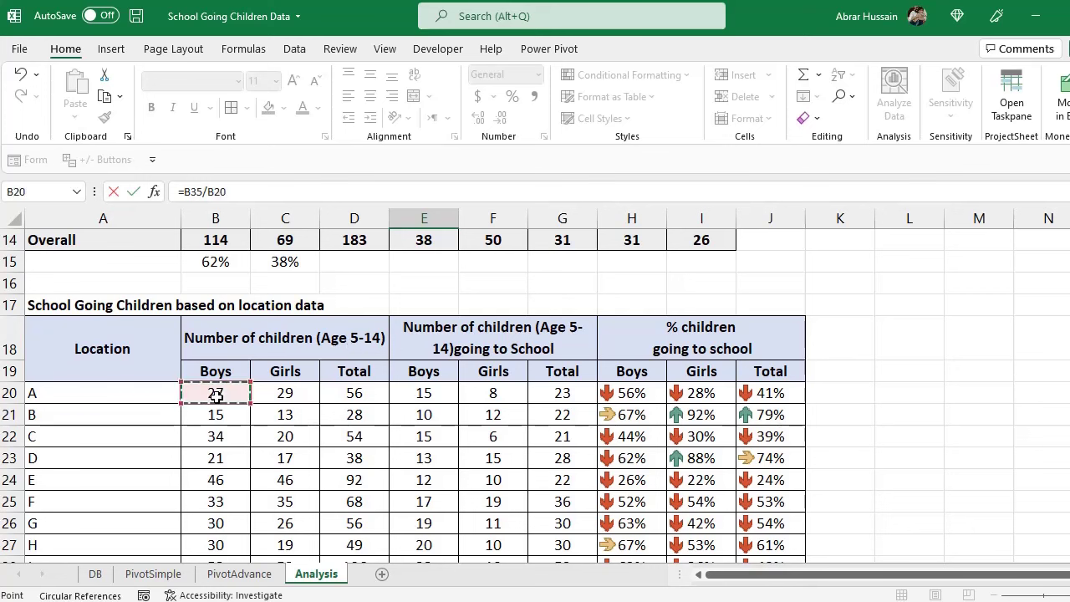
scroll(366, 407, down, 4)
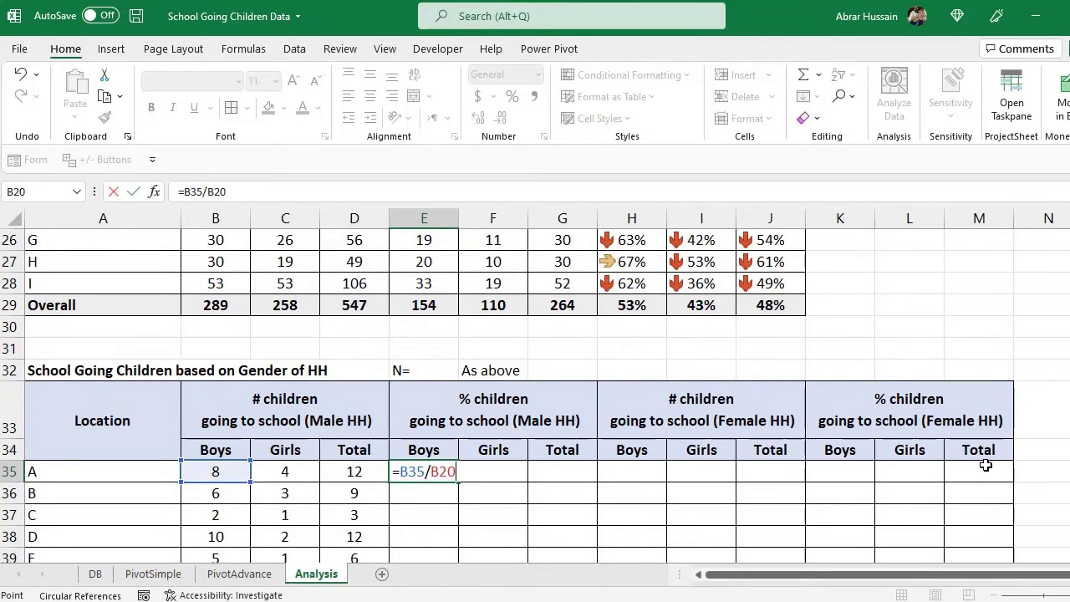
key(ctrl+Return)
key(ctrl+c)
key(Right)
key(ctrl+v)
key(Right)
key(ctrl+v)
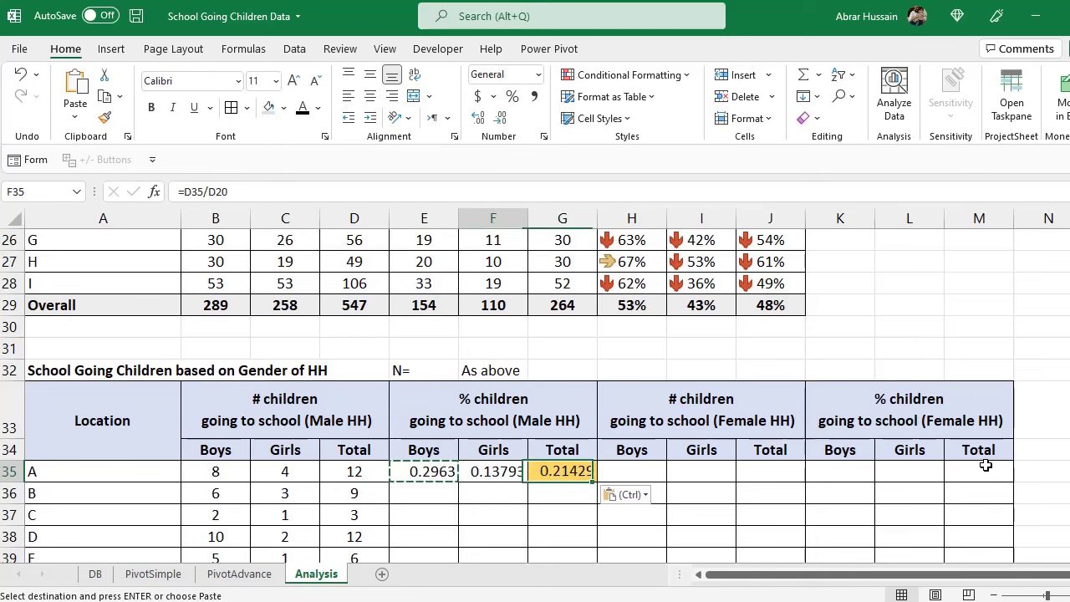
- Fill the E35:G35 formulas down through row 44 and format them as percentages
key(Left)
key(Left)
key(shift+Right)
key(shift+Right)
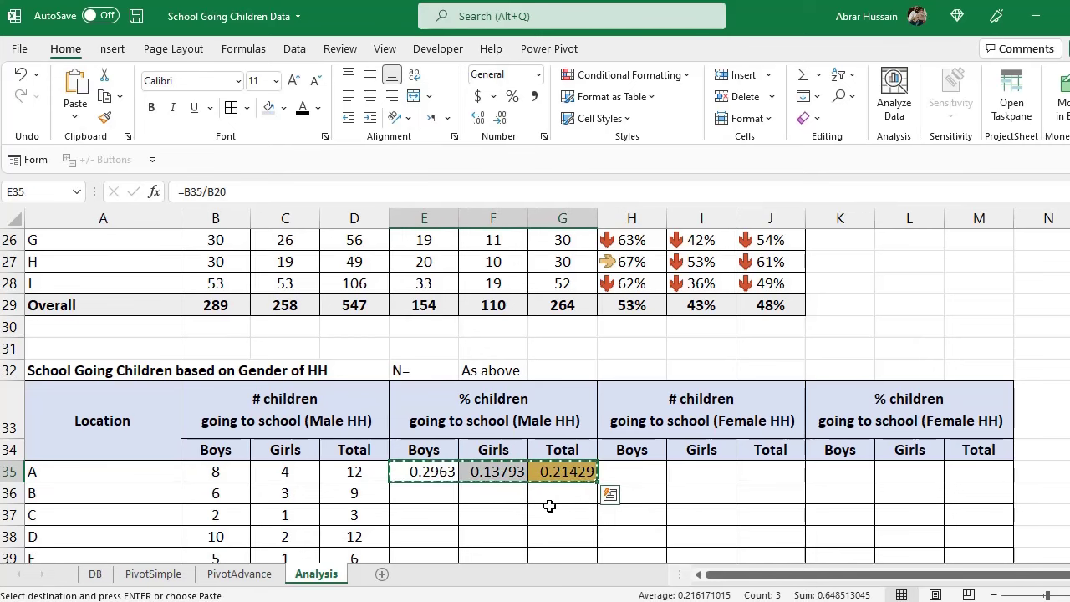
scroll(549, 505, down, 3)
shift+click(585, 435)
key(ctrl+v)
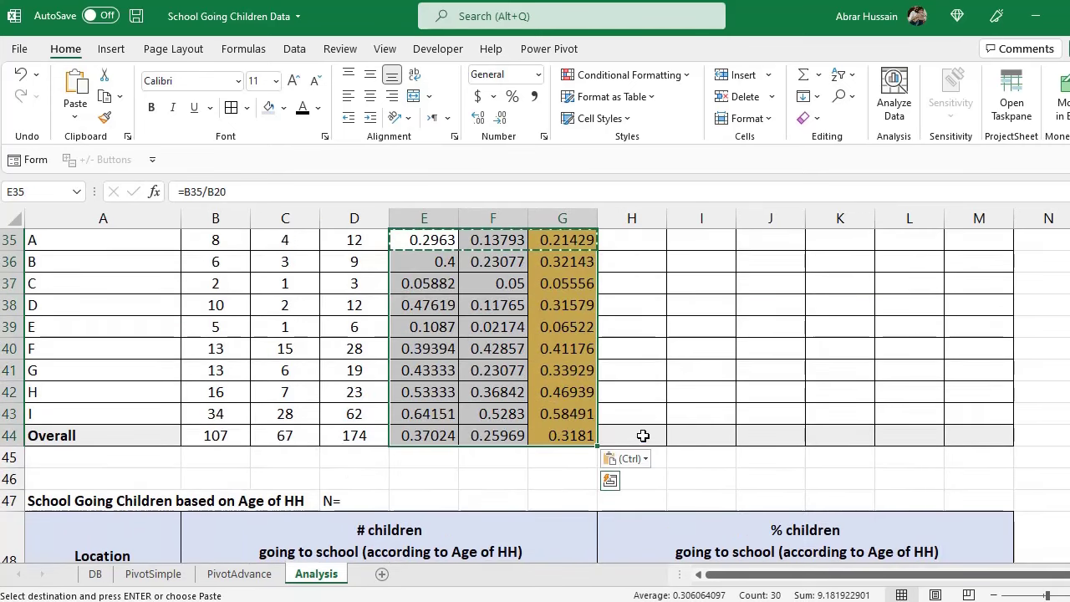
key(Escape)
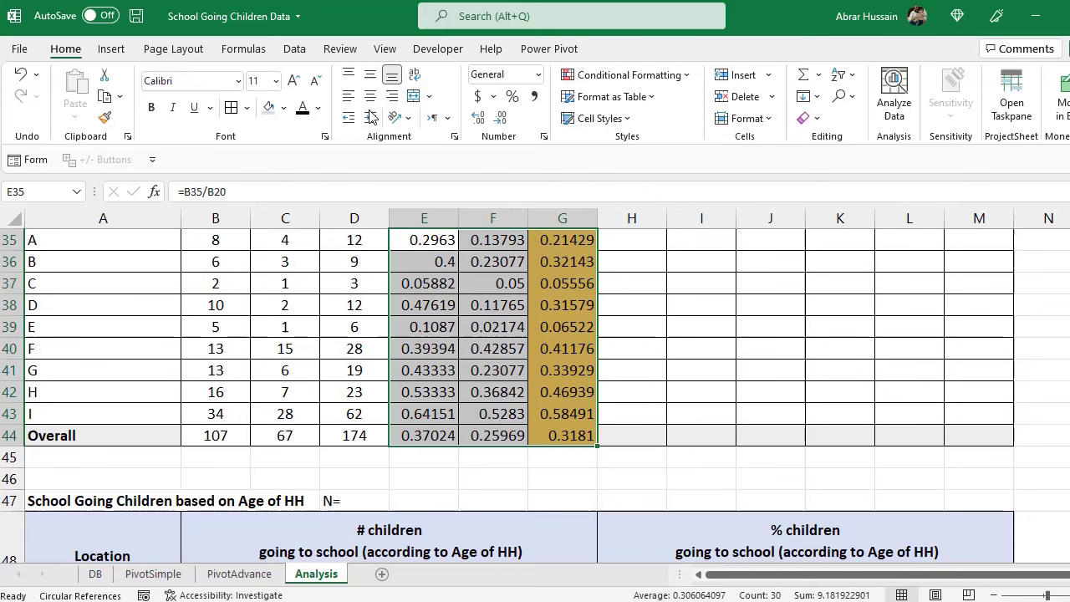
click(510, 99)
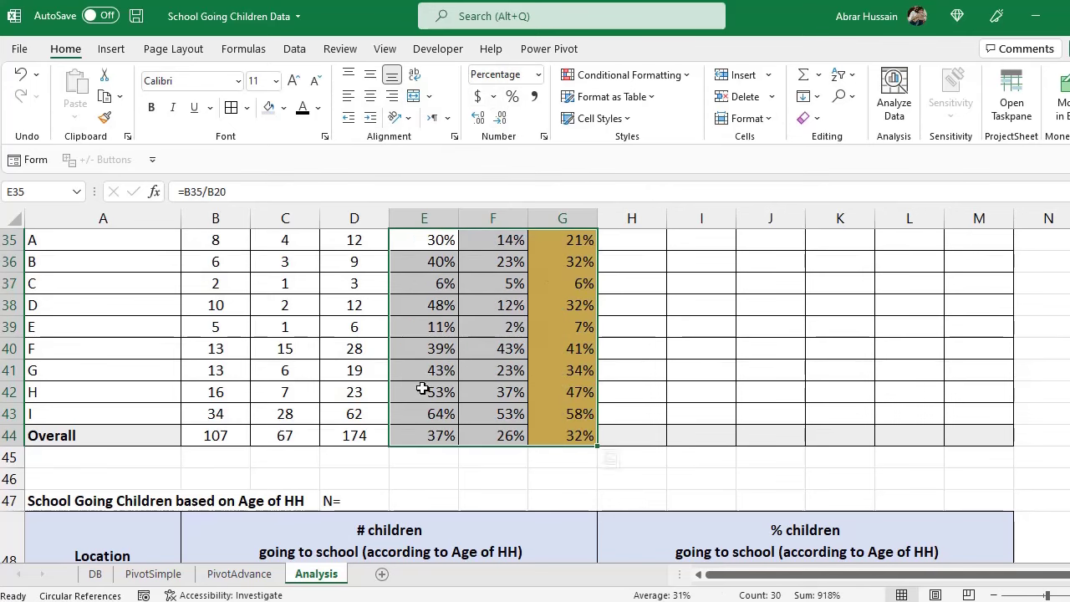
scroll(552, 430, up, 7)
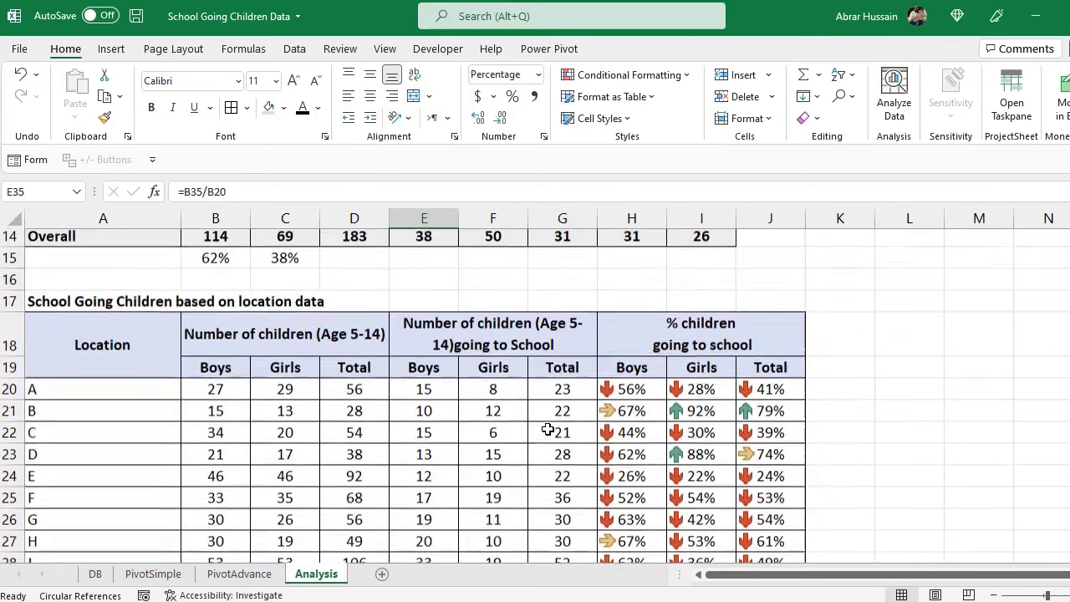
drag(629, 391, 757, 393)
scroll(736, 475, down, 1)
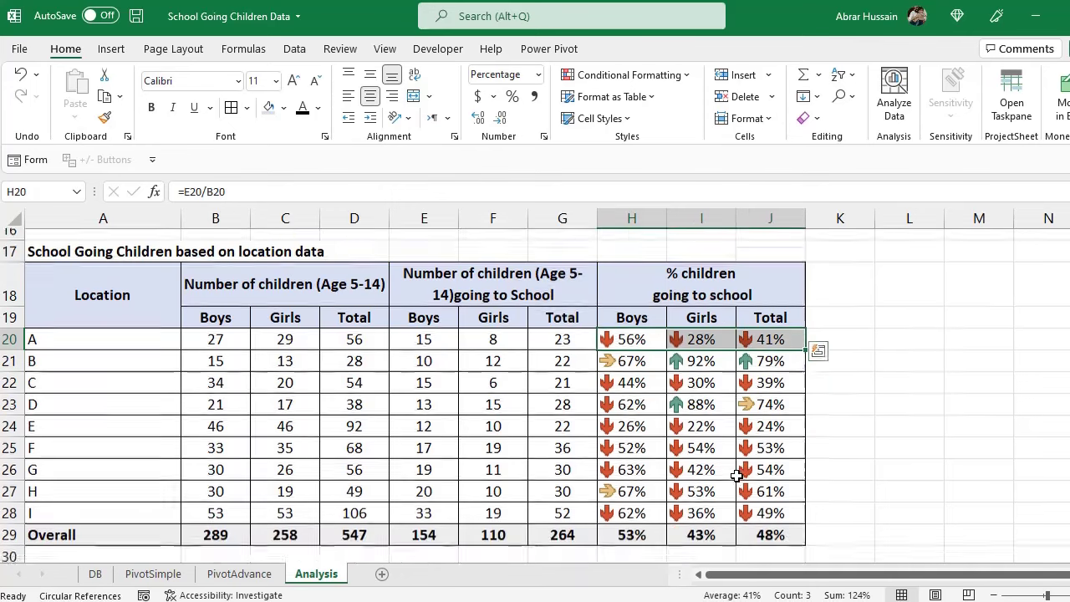
scroll(736, 474, down, 5)
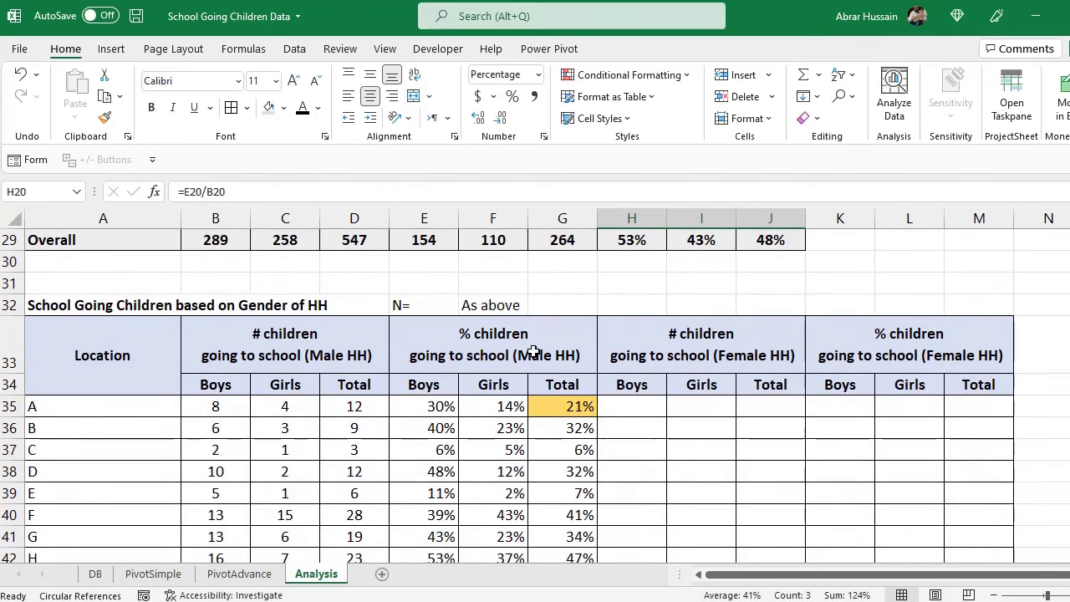
- Review the Male HH percentage formulas and the SUMIFS formulas in B35 and C35
click(422, 414)
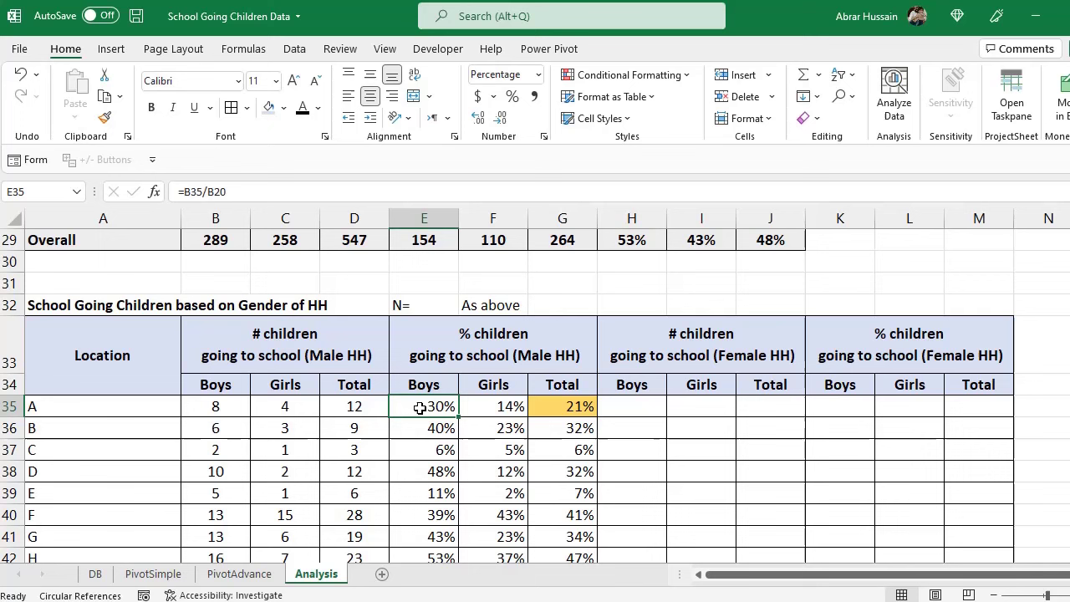
click(492, 406)
click(583, 403)
click(672, 345)
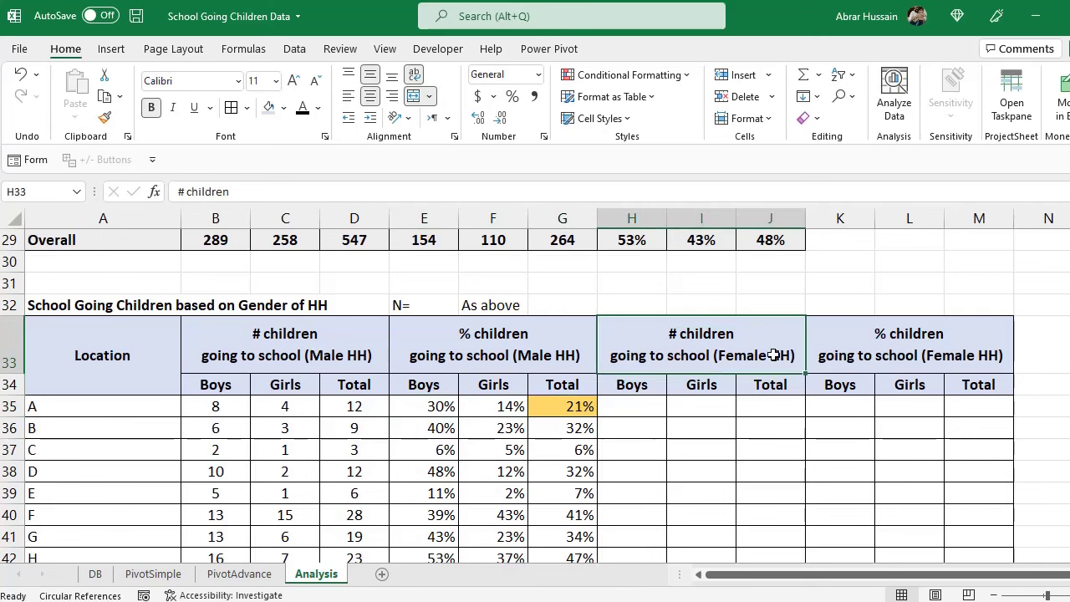
drag(424, 406, 561, 513)
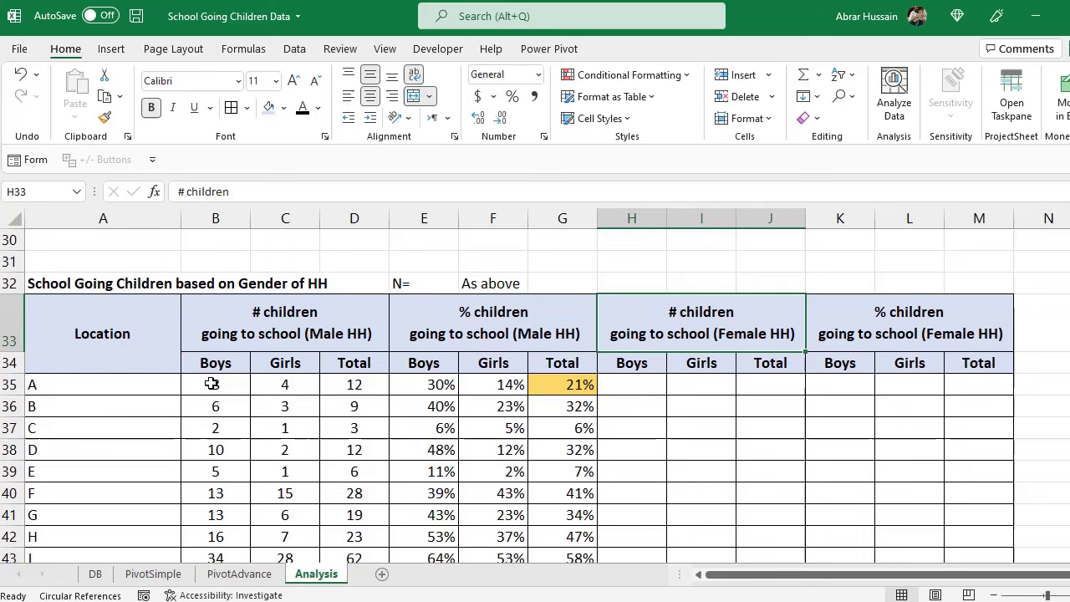
click(212, 384)
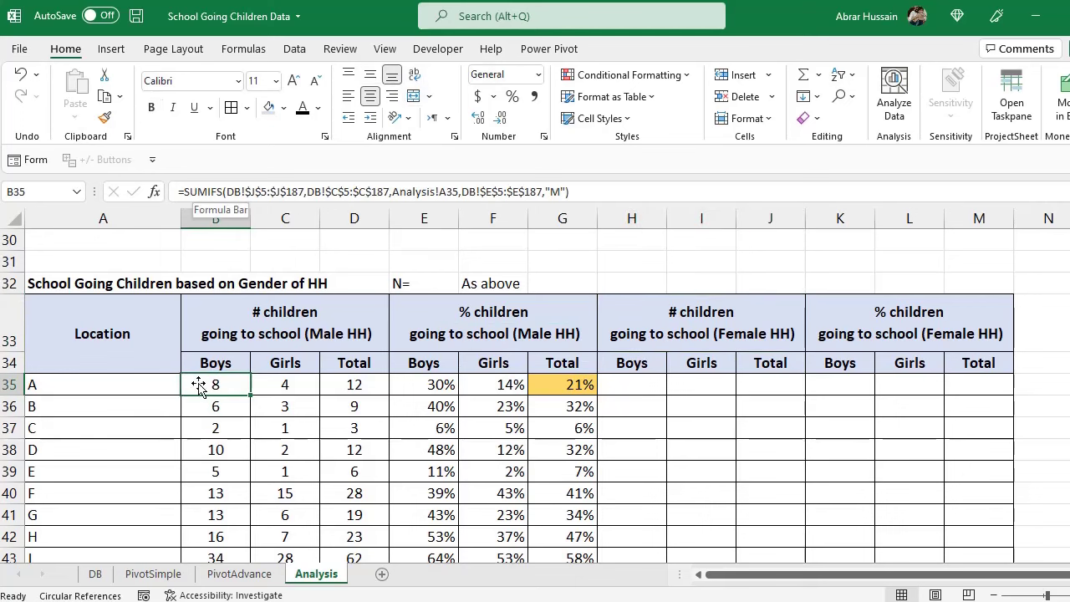
click(263, 384)
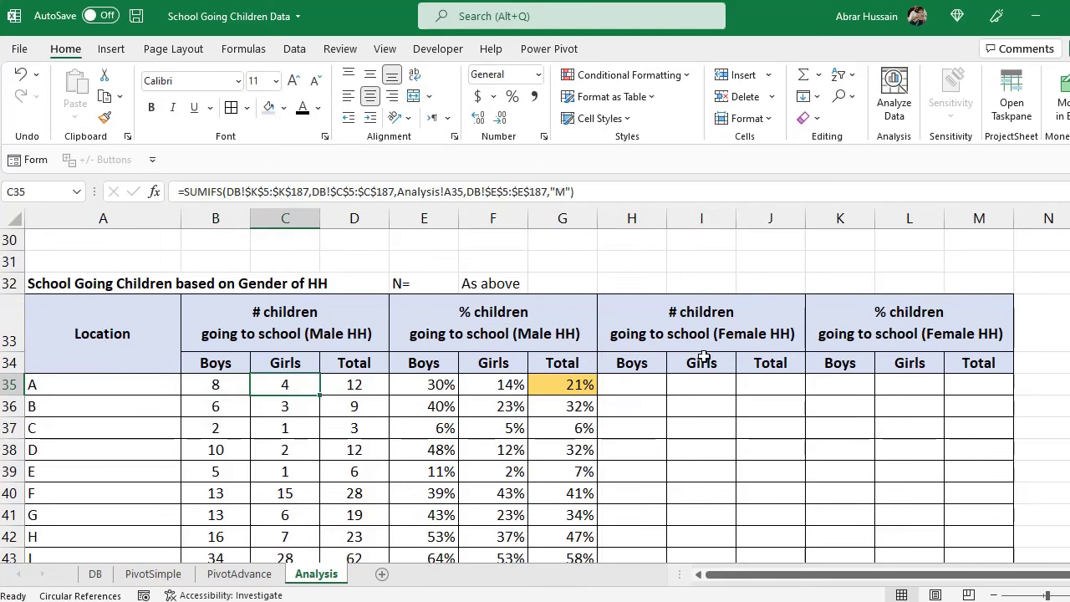
click(223, 392)
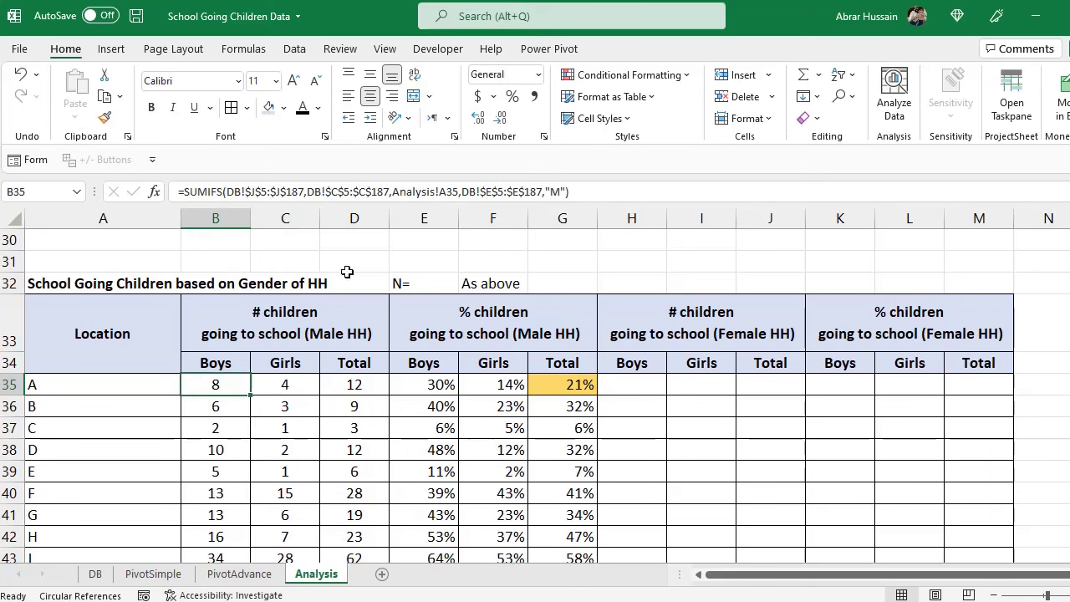
- Copy B35's SUMIFS formula into H35 and change its "M" criterion to "F"
double_click(548, 191)
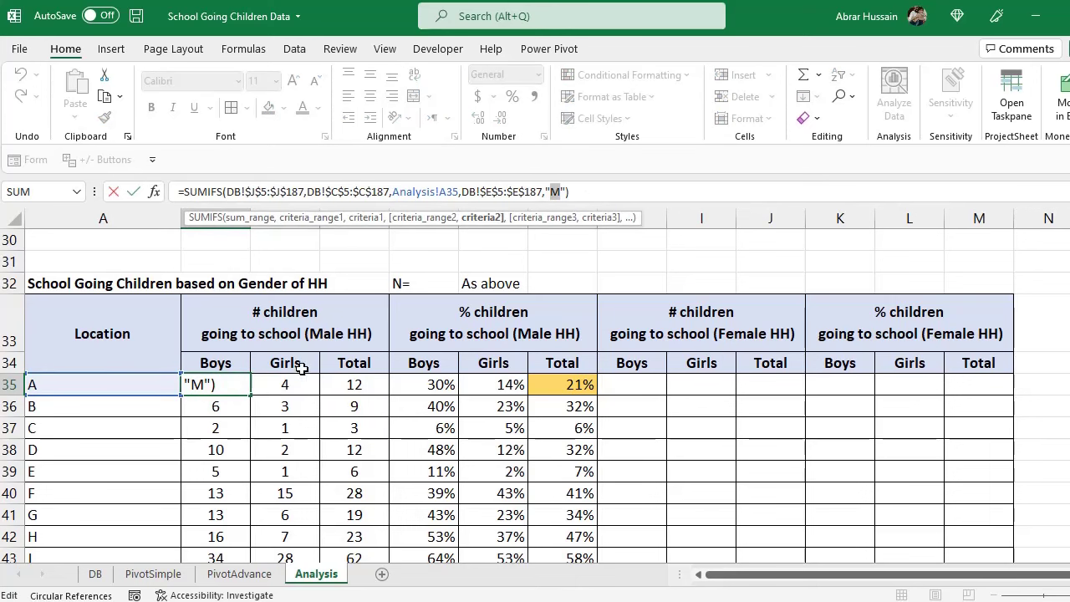
key(Escape)
triple_click(589, 192)
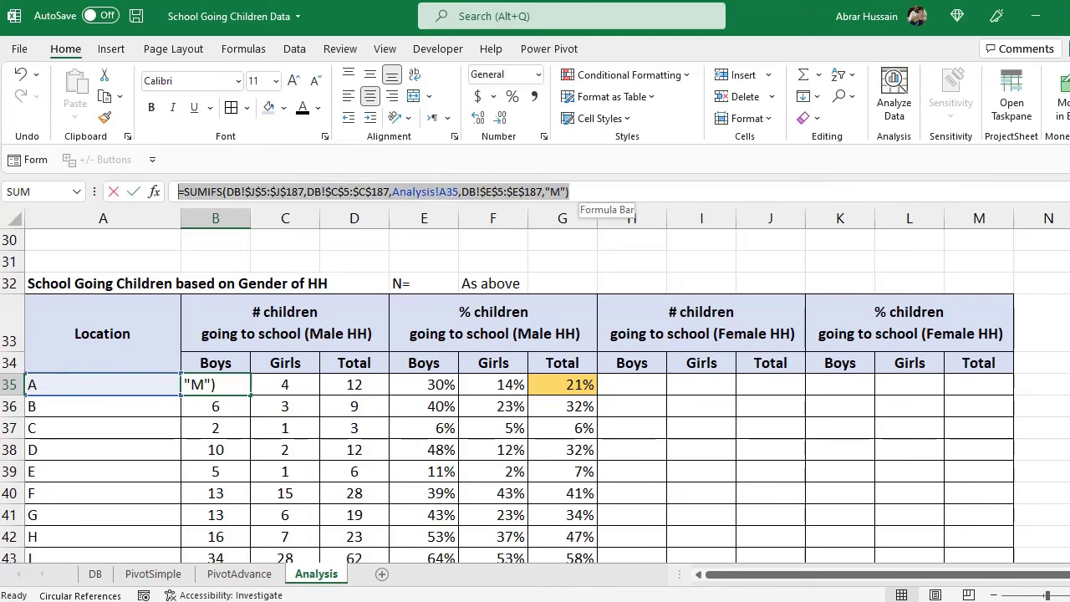
key(ctrl+c)
key(Escape)
click(641, 382)
key(ctrl+v)
key(F2)
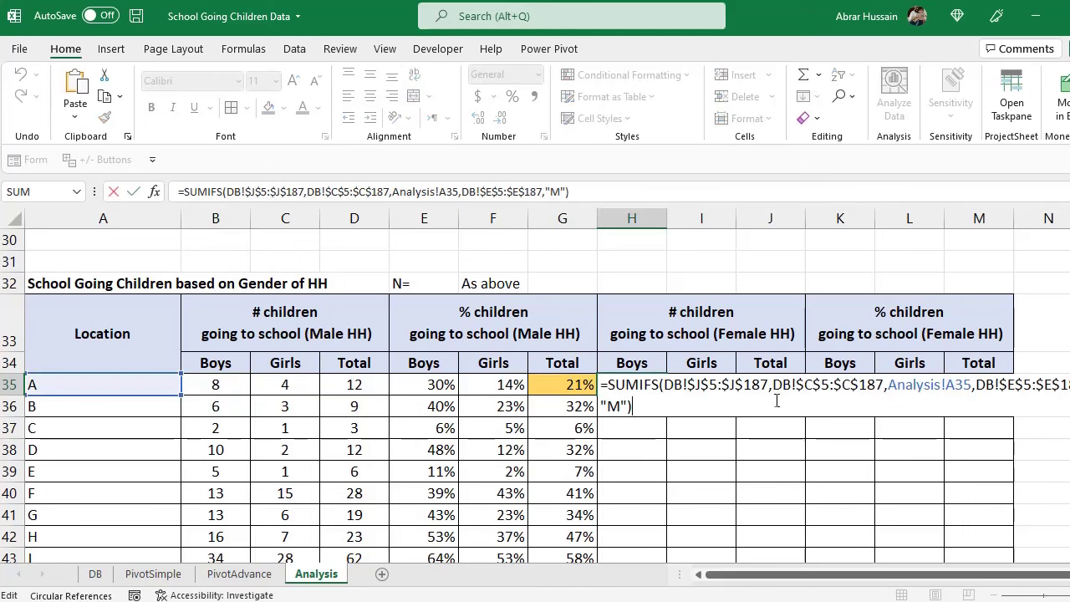
click(611, 406)
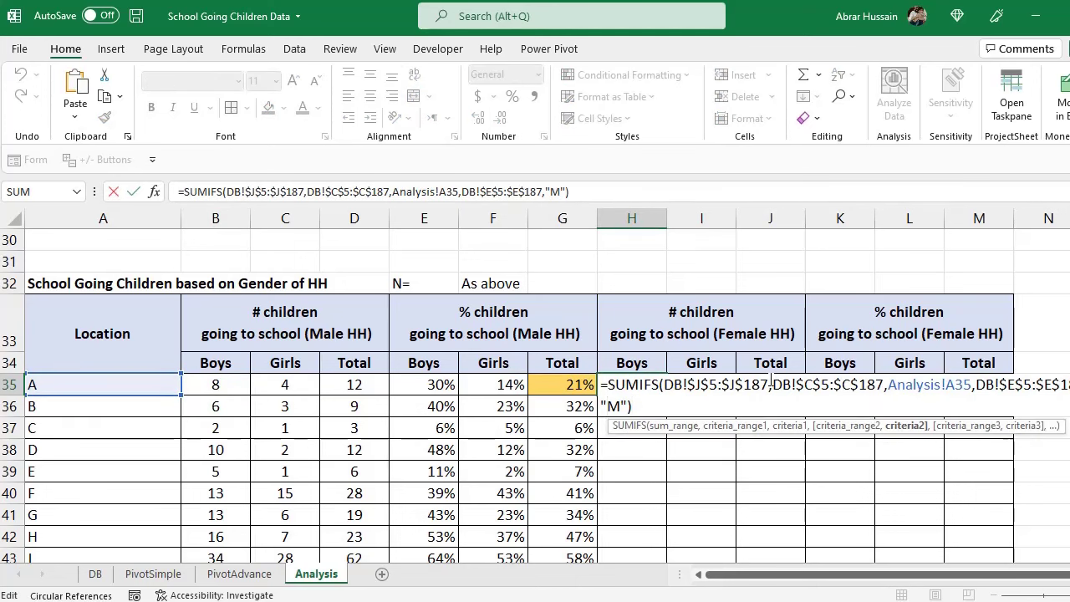
key(Delete)
text(F)
key(Return)
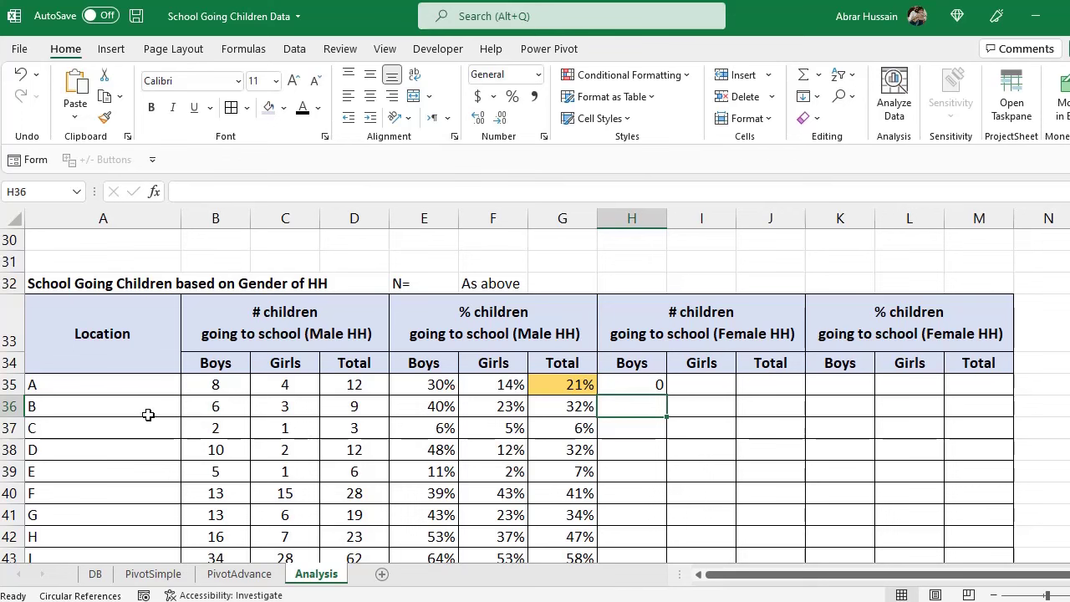
- Copy C35's Girls SUMIFS formula into I35 with the criterion changed to "F"
click(264, 383)
key(F2)
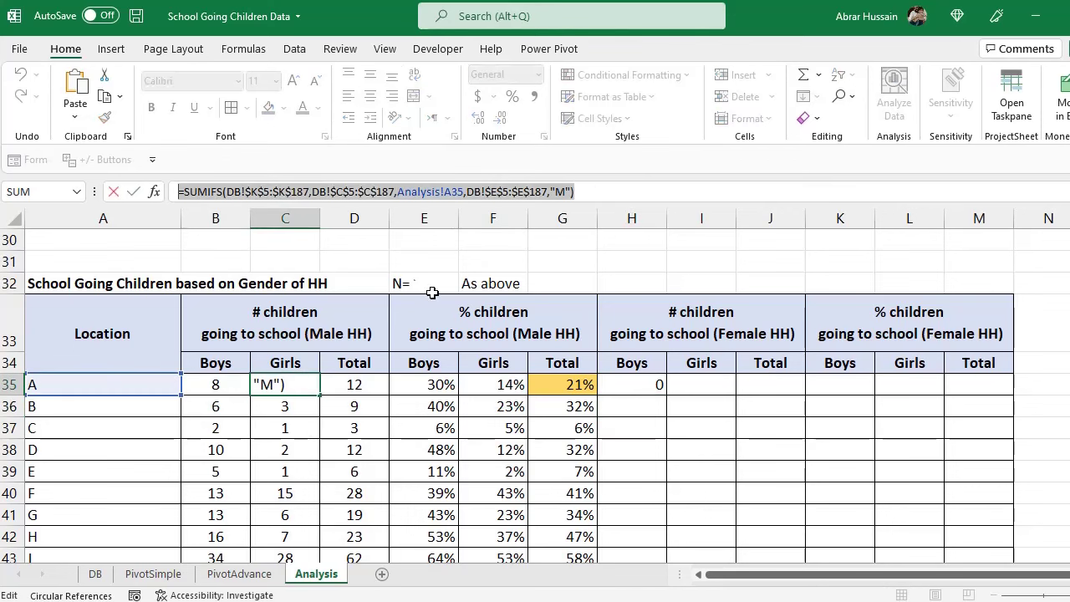
key(ctrl+c)
key(Escape)
click(682, 387)
key(ctrl+v)
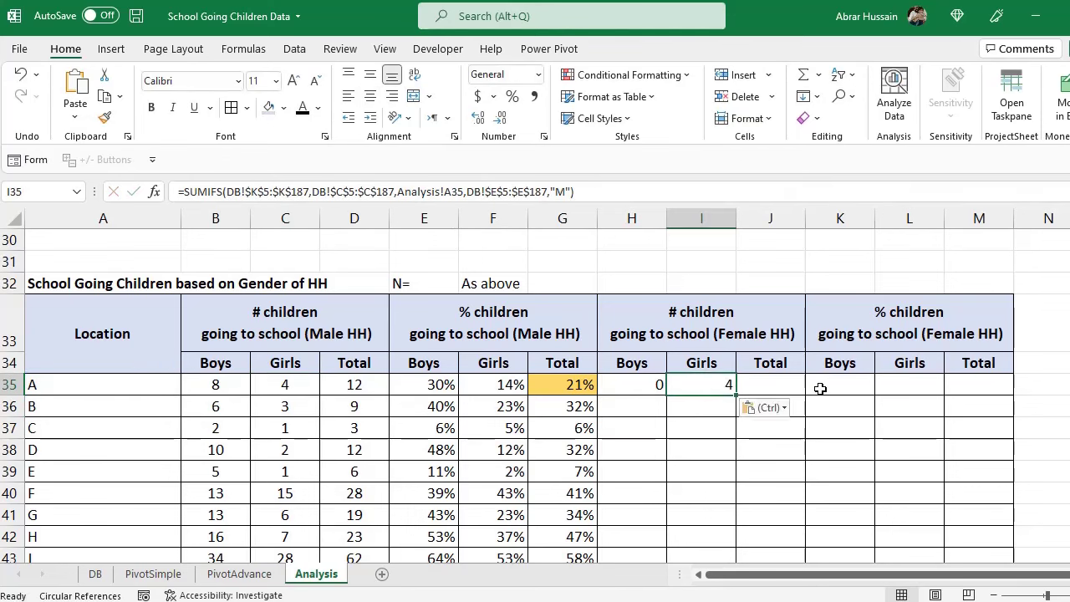
key(F2)
click(744, 404)
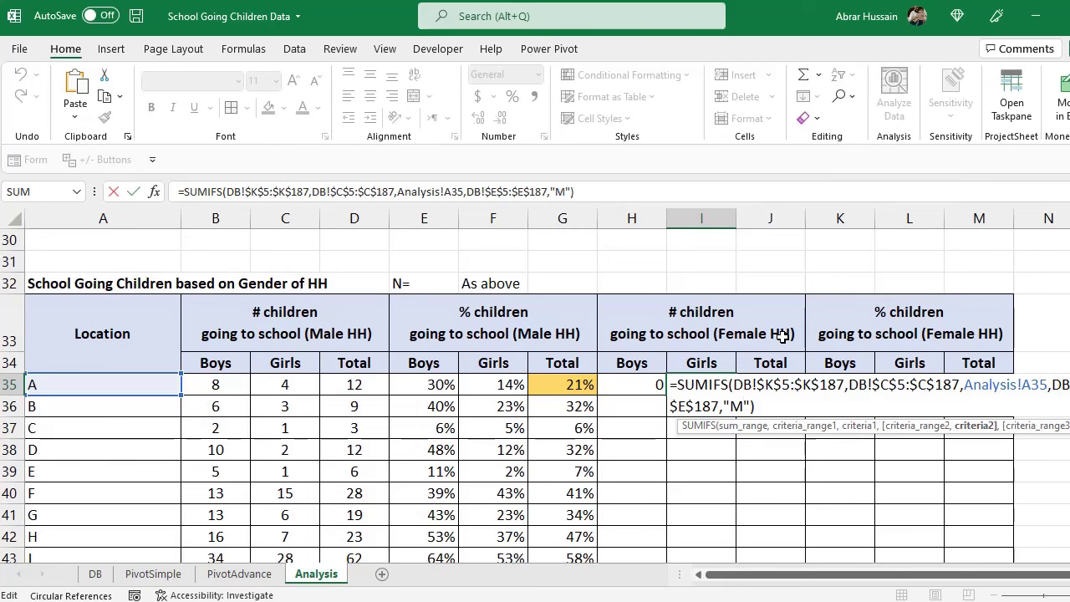
text(F)
key(Return)
key(Up)
- Enter =H35+I35 in J35 and copy H35:J35 down through row 44
key(Left)
key(F2)
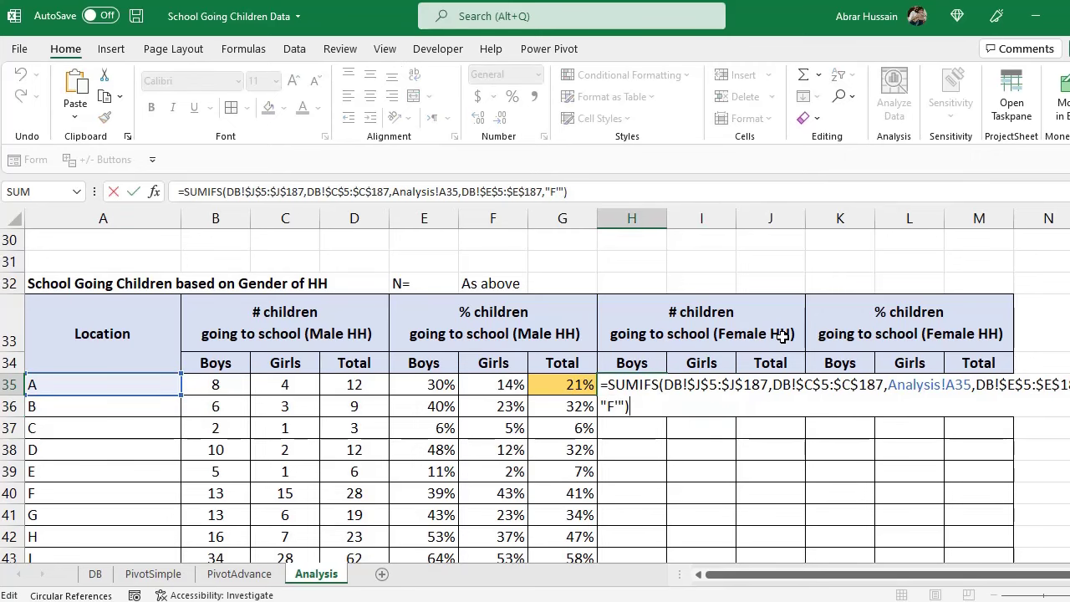
key(Escape)
key(Right)
key(Right)
text(=H35+I35)
key(ctrl+Return)
key(shift+Left)
key(shift+Left)
key(ctrl+c)
scroll(767, 377, down, 3)
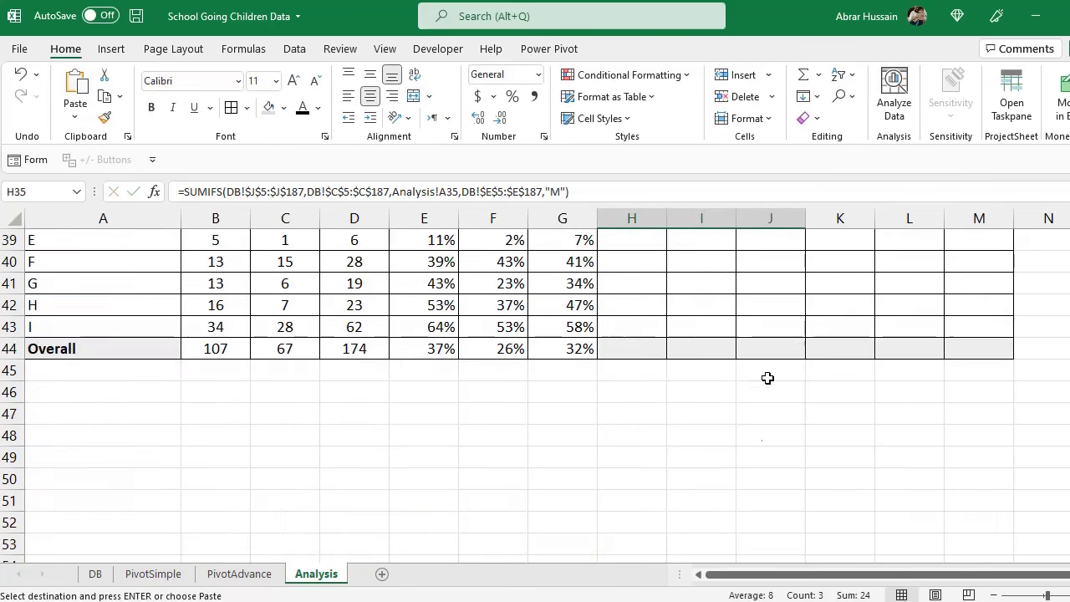
shift+click(769, 372)
key(ctrl+v)
- Try pasting D44's Overall SUM into H44:J44, then undo it
click(354, 372)
key(ctrl+c)
drag(632, 372, 771, 372)
key(ctrl+v)
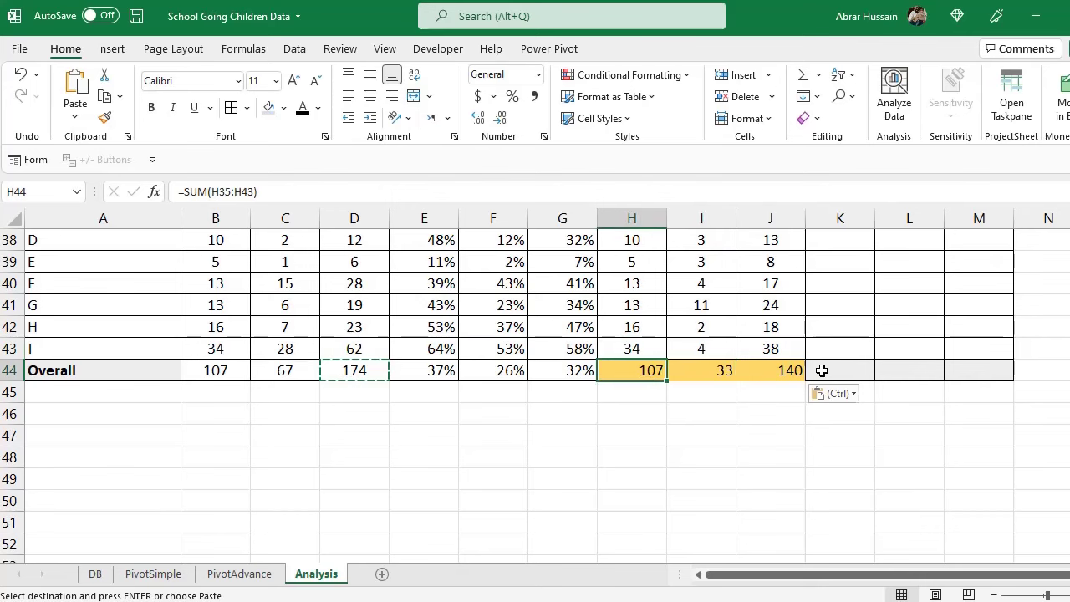
key(ctrl+z)
key(Left)
key(Escape)
key(Right)
scroll(822, 370, up, 3)
click(633, 407)
- Enter the formula =H35/B20 in K35
click(840, 406)
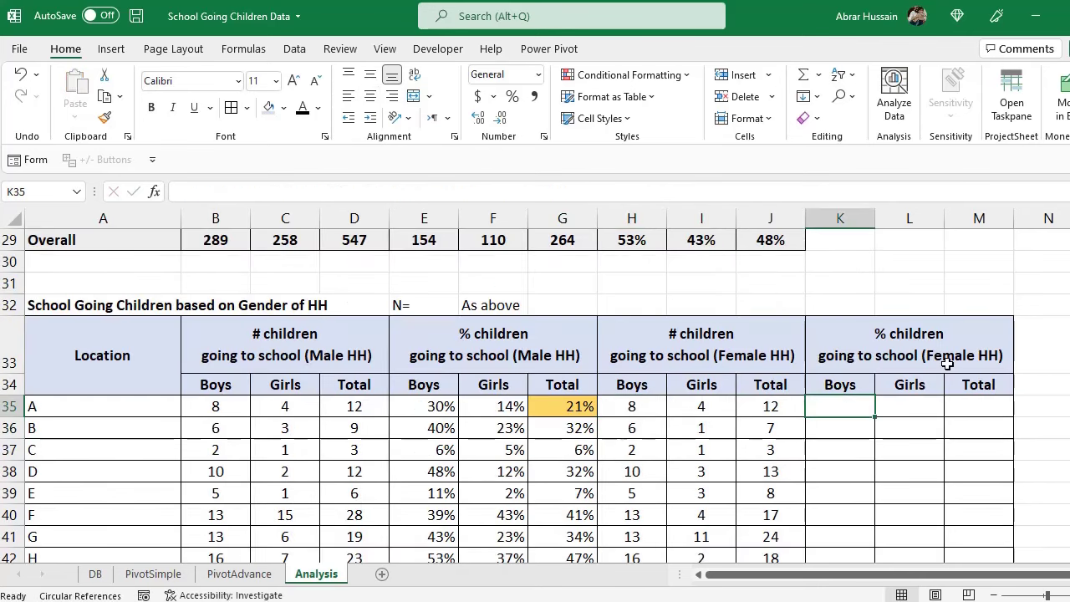
text(=)
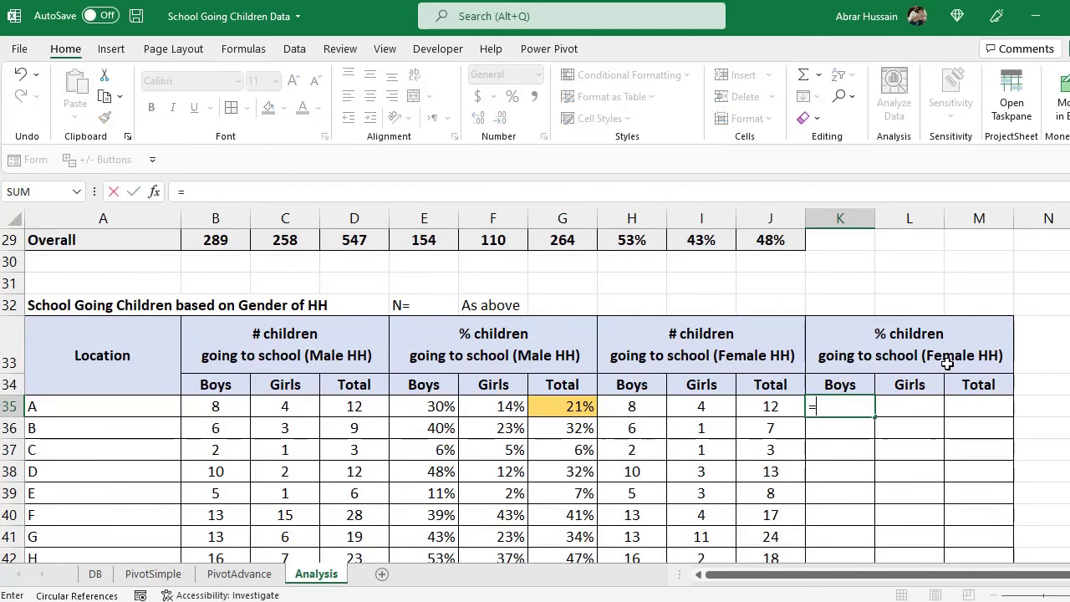
key(Left)
key(Left)
key(Left)
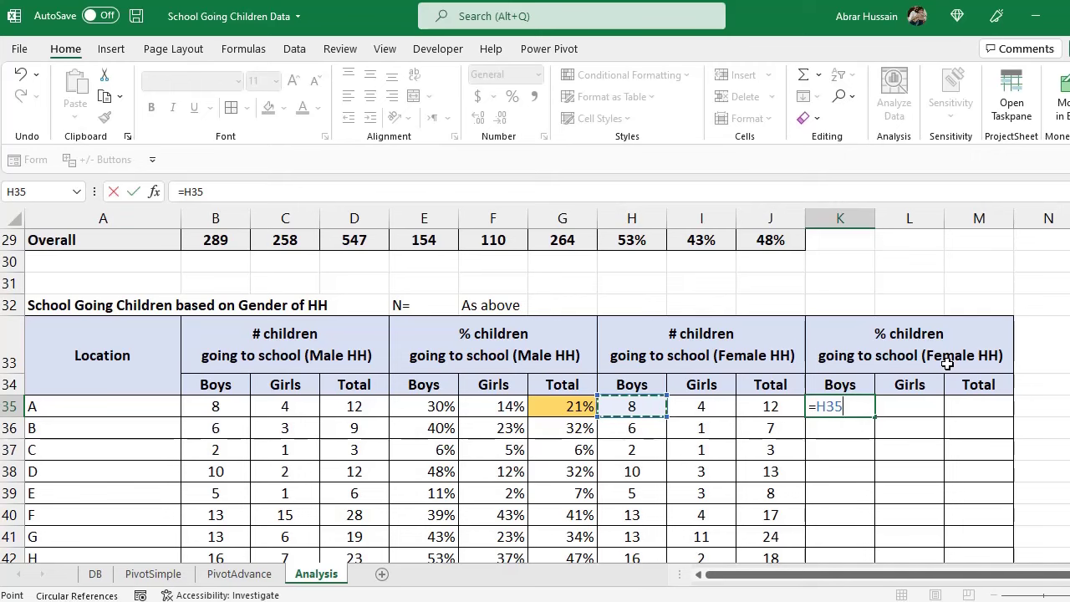
text(/)
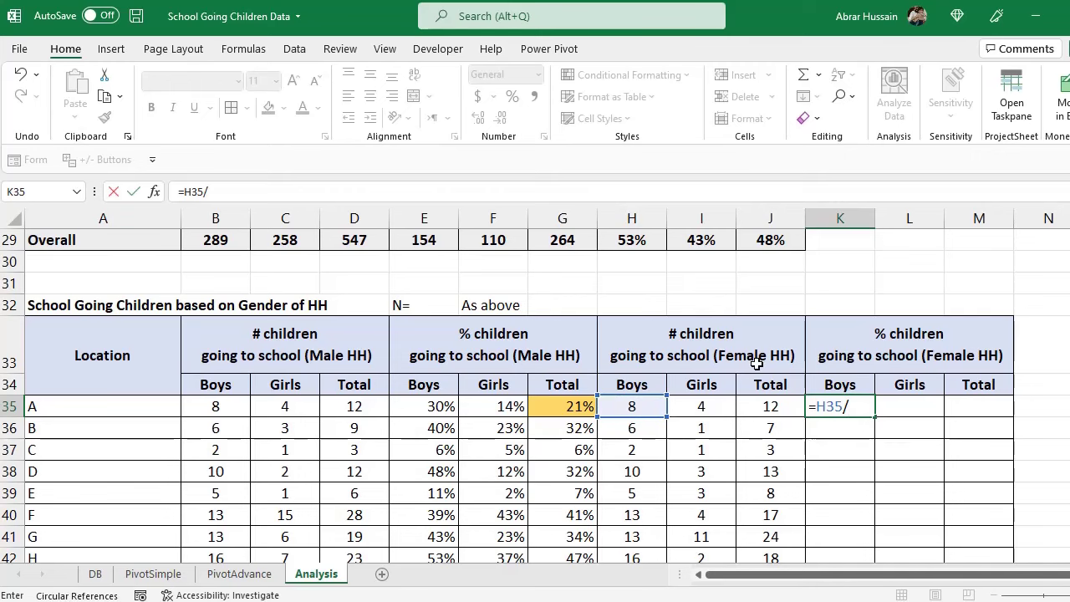
scroll(627, 354, up, 4)
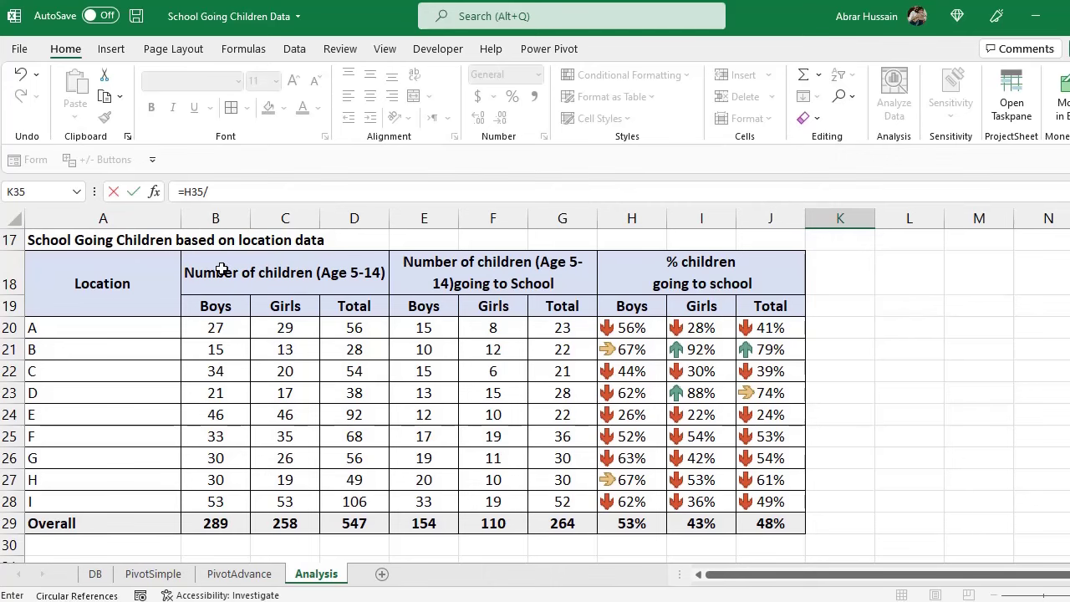
click(194, 329)
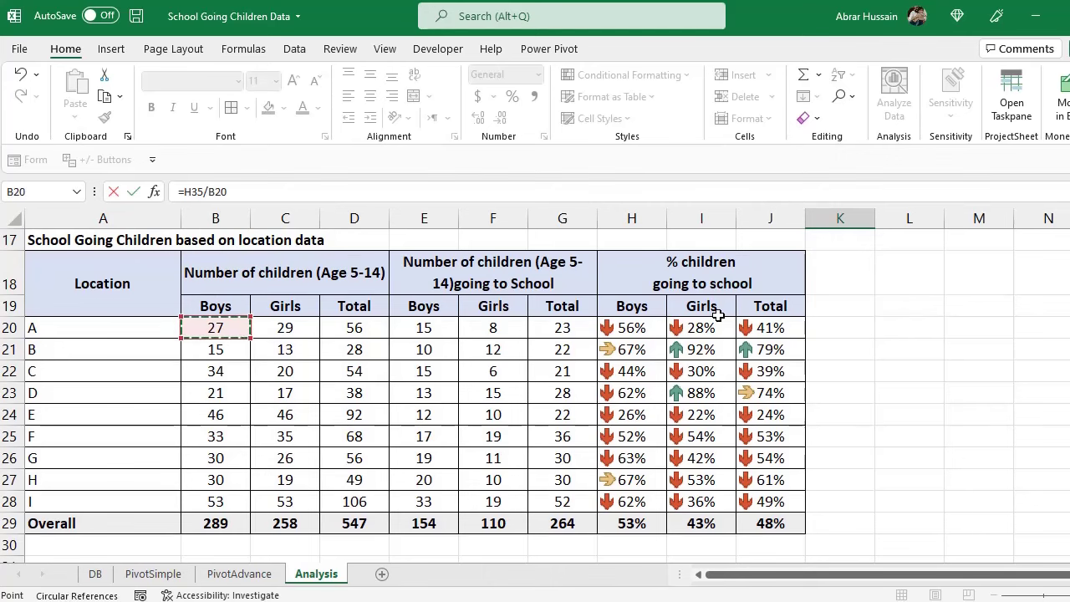
key(Return)
- Copy the K35 formula into L35 and M35
key(Up)
key(ctrl+c)
key(Right)
key(ctrl+v)
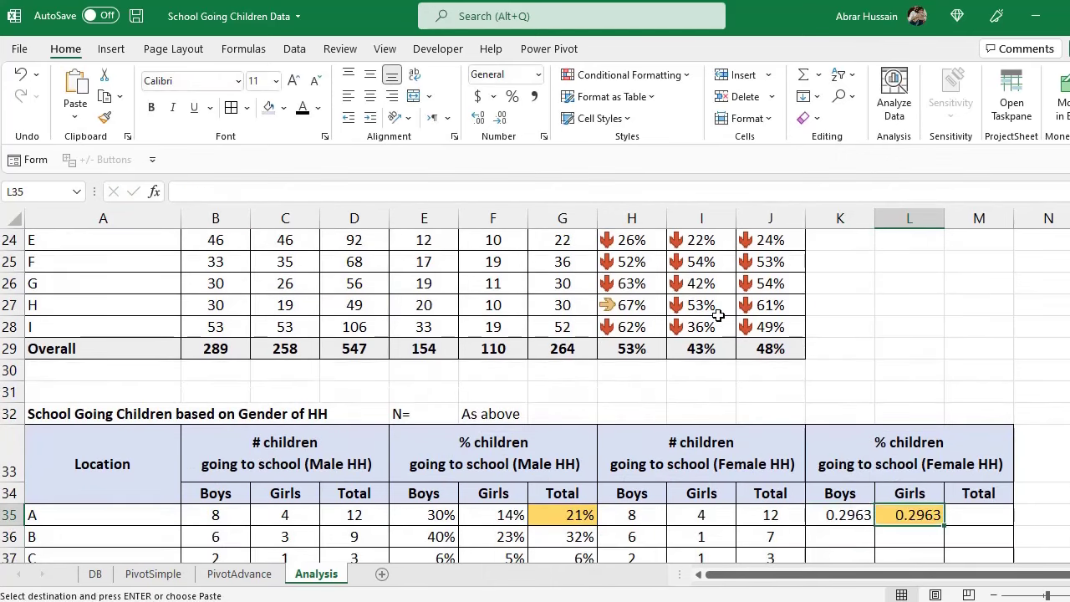
key(Right)
key(ctrl+v)
key(Left)
key(Left)
key(Escape)
- Format K35:M35 as percentages and fill it down through row 44
scroll(717, 315, down, 3)
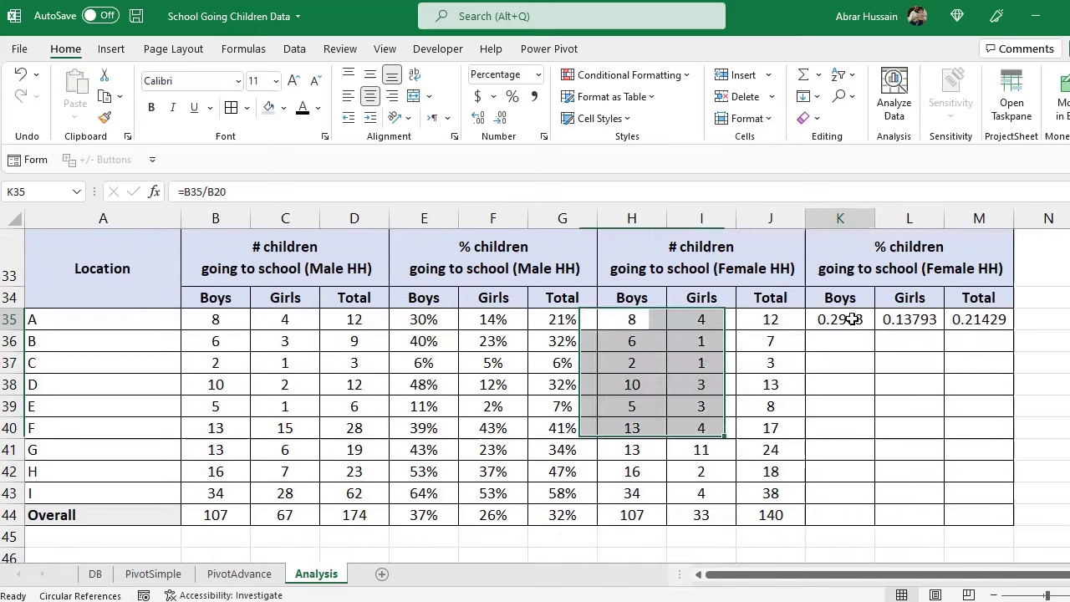
drag(851, 319, 969, 319)
click(512, 96)
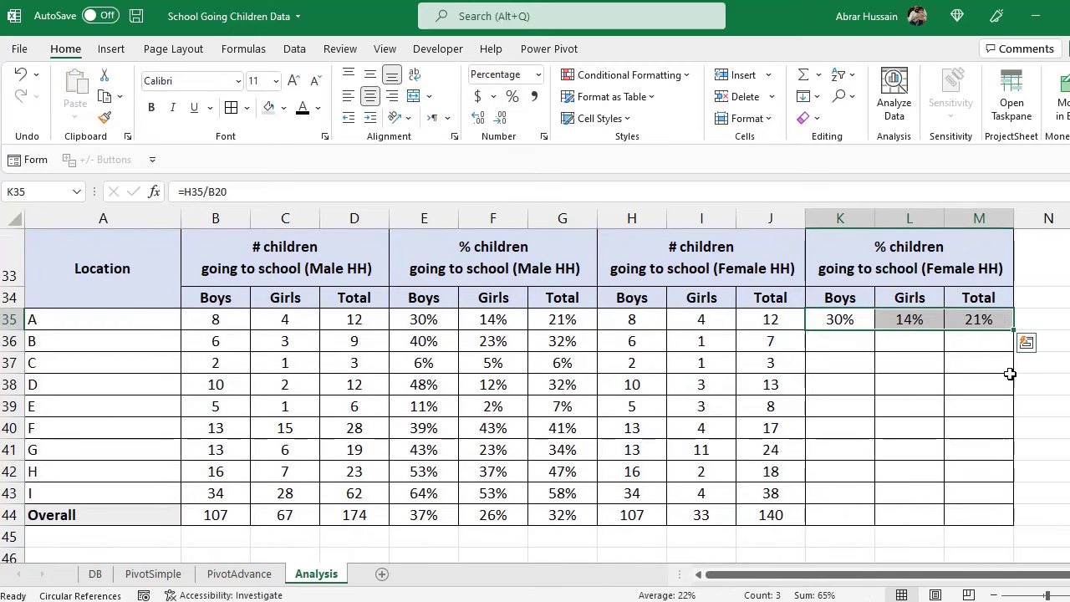
key(ctrl+c)
shift+click(983, 505)
key(ctrl+v)
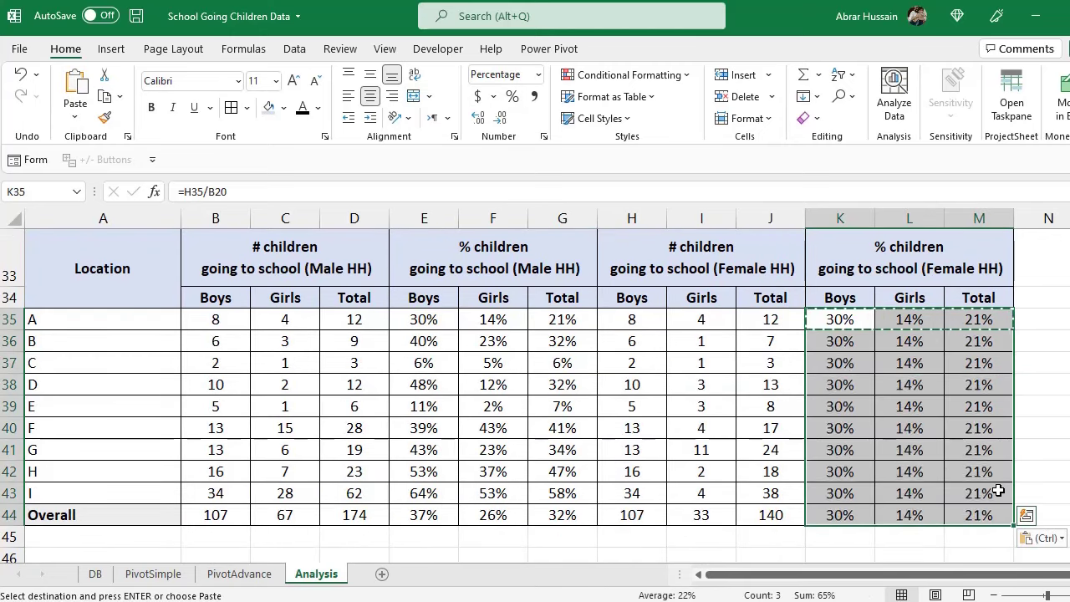
click(424, 319)
scroll(454, 406, up, 1)
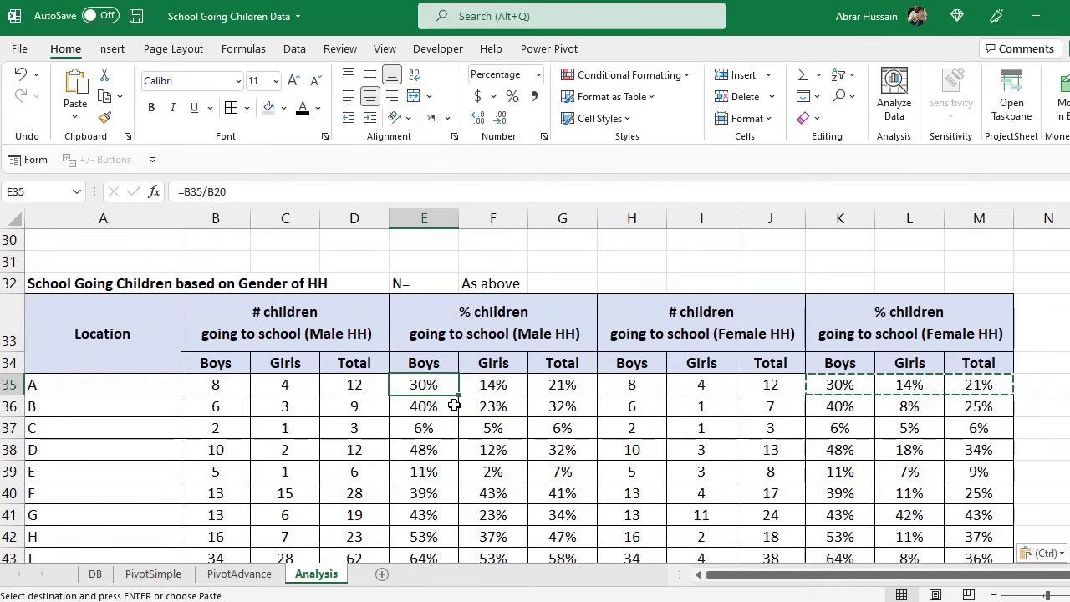
scroll(454, 405, down, 1)
- Copy the location labels A33:A44 to A46
click(86, 264)
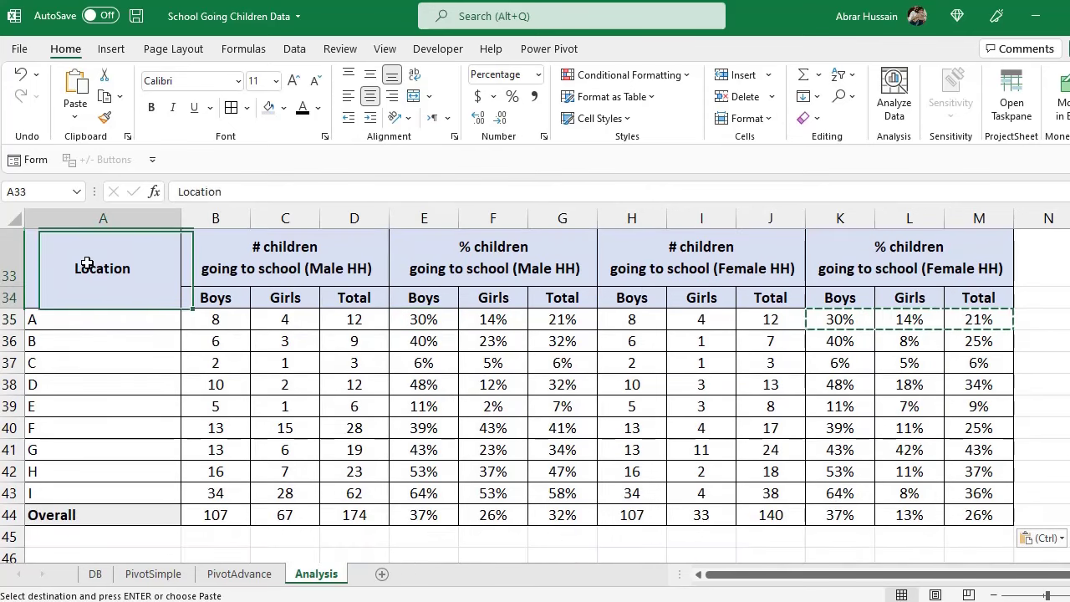
drag(87, 264, 87, 516)
key(ctrl+c)
scroll(136, 466, up, 1)
scroll(135, 466, down, 4)
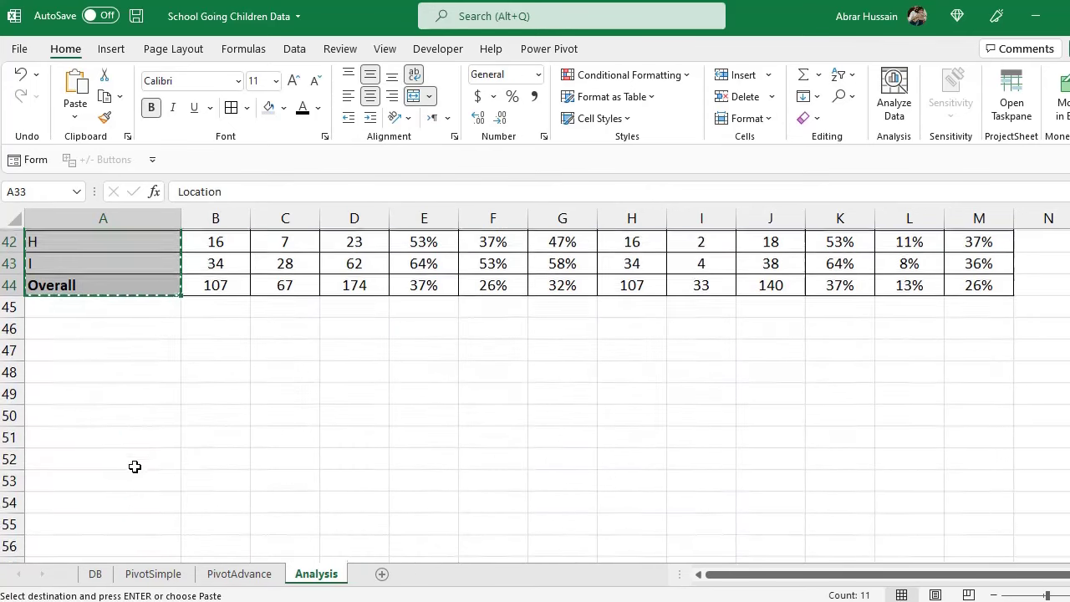
click(93, 330)
key(ctrl+v)
- Copy the '% children going to school' Boys/Girls/Total block H18:J29 to B46
scroll(226, 363, up, 3)
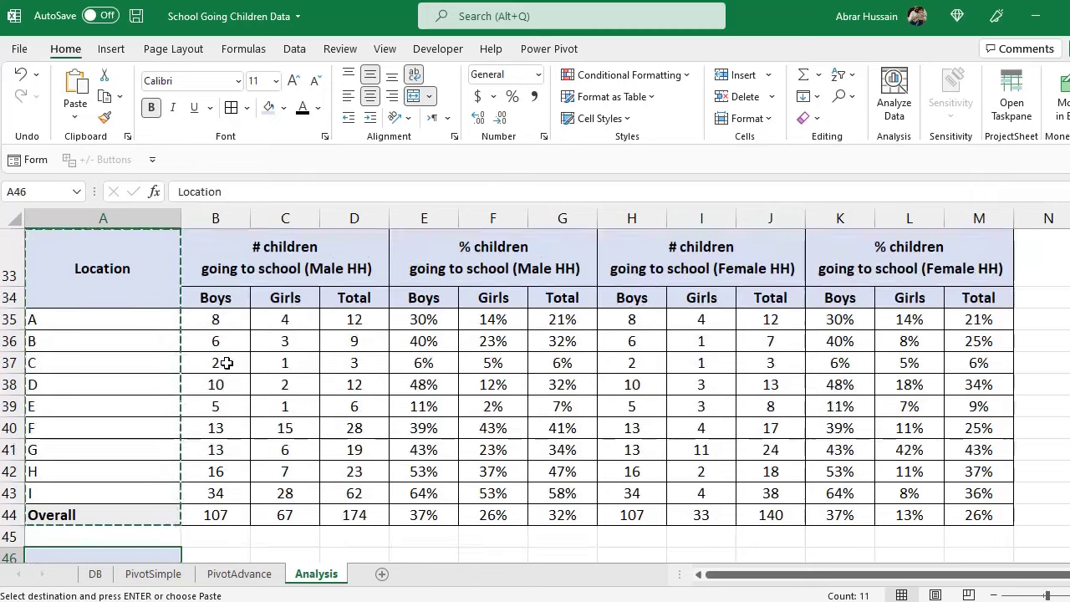
scroll(230, 355, up, 3)
drag(442, 328, 466, 365)
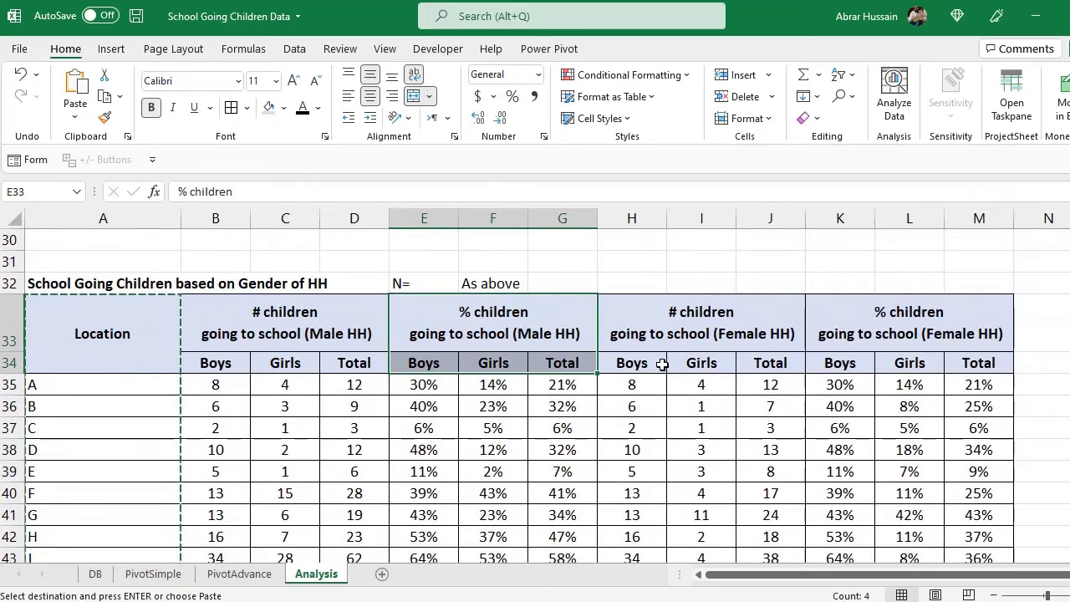
ctrl+drag(883, 330, 884, 359)
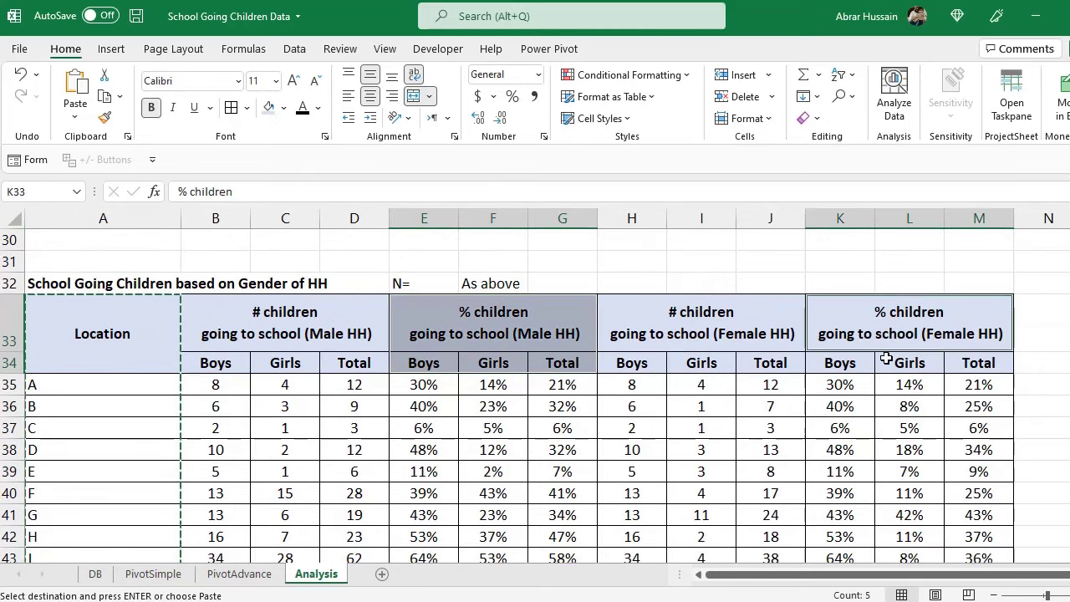
click(429, 350)
scroll(490, 335, up, 6)
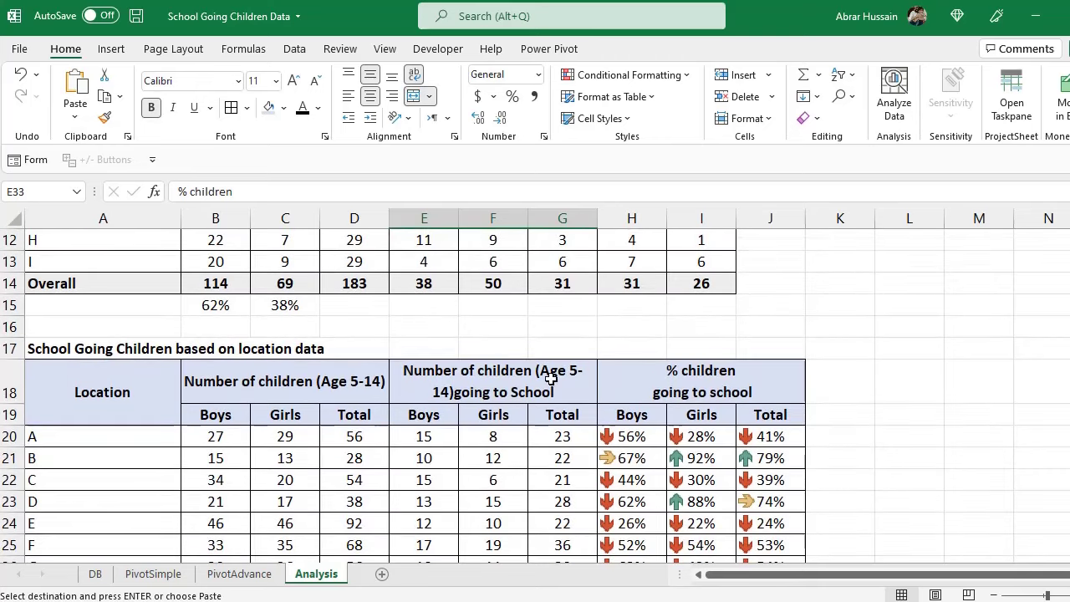
click(714, 368)
drag(692, 406, 694, 408)
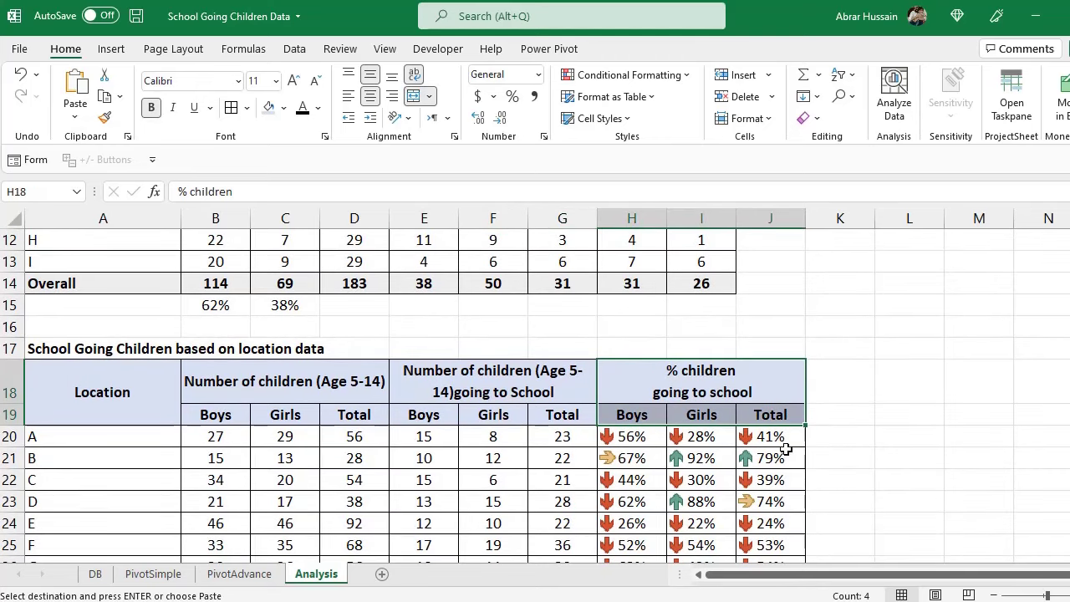
key(Escape)
scroll(797, 436, down, 3)
key(ctrl+c)
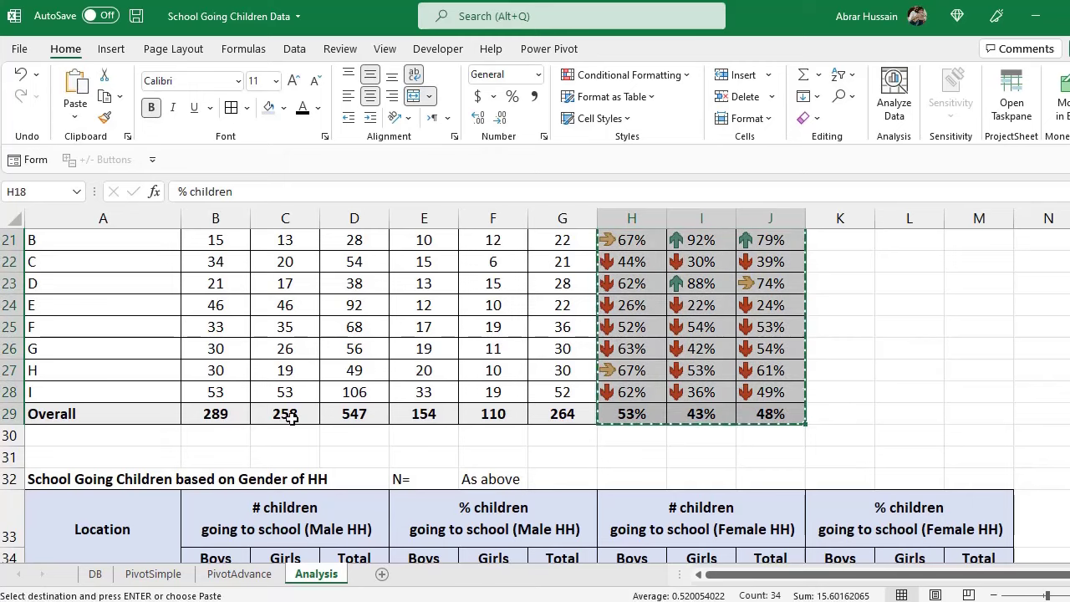
scroll(255, 411, down, 7)
click(205, 323)
key(ctrl+v)
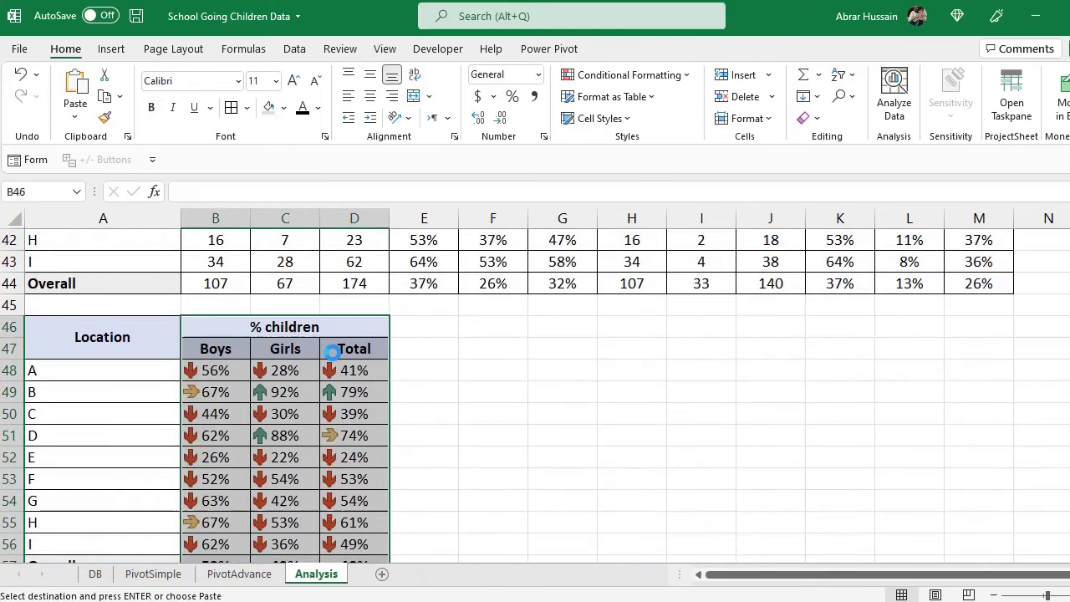
- Clear the pasted #REF! and #VALUE! errors from the new block's data rows
key(Down)
key(Down)
scroll(361, 423, down, 2)
shift+click(361, 422)
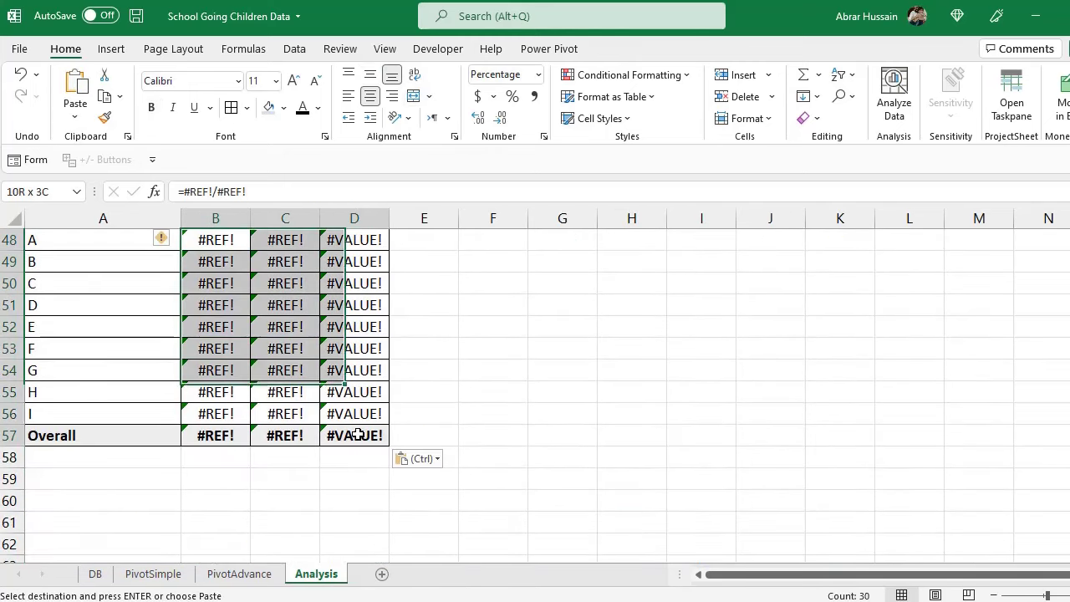
key(shift+Down)
key(Delete)
key(Up)
key(Up)
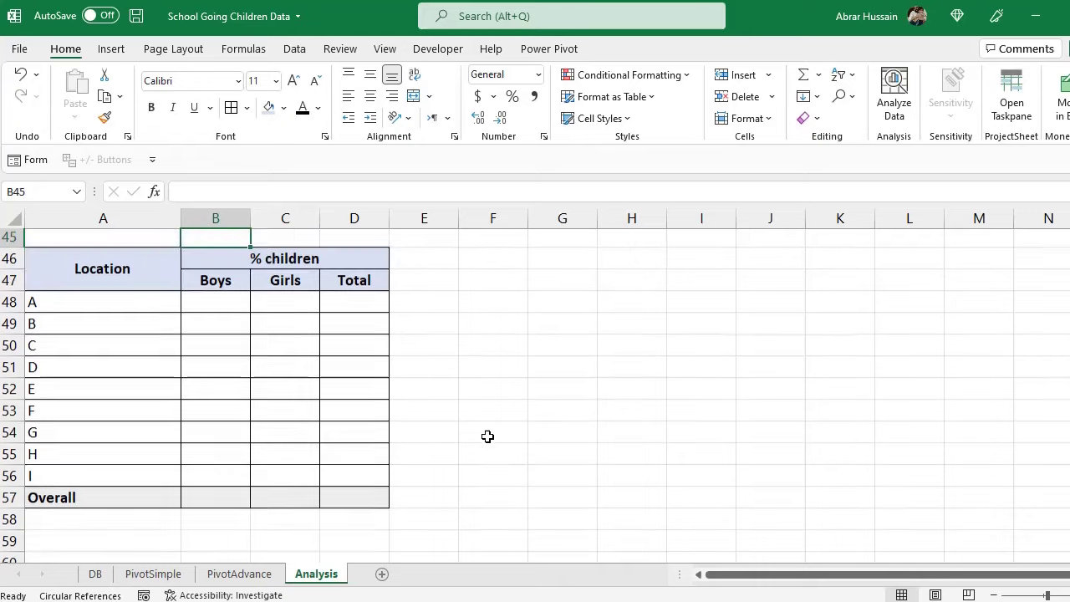
key(F2)
key(Escape)
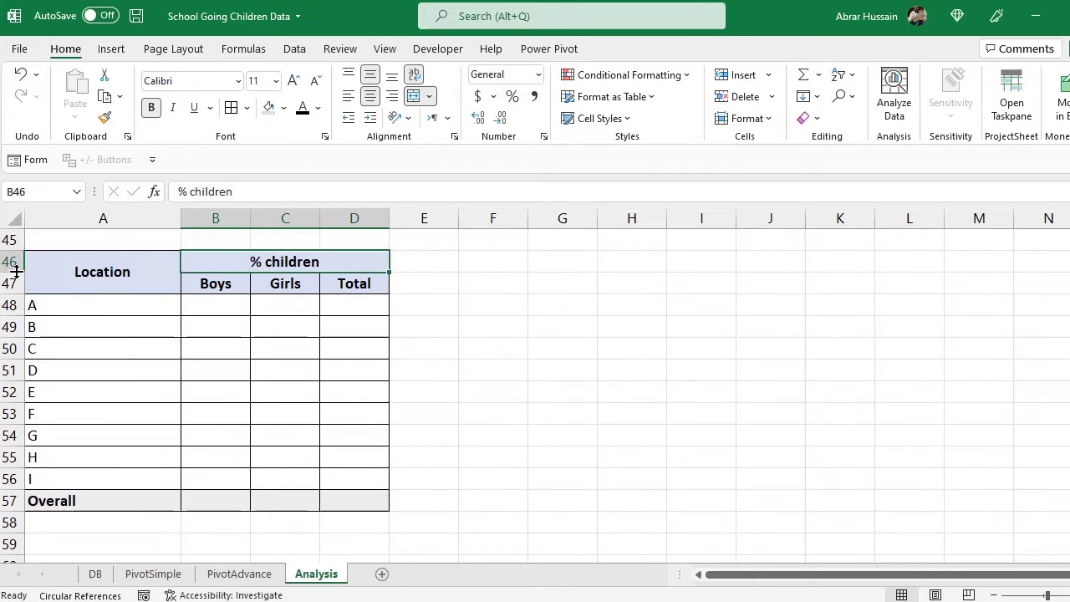
- Enlarge row 46, add '(Overall)' to the header, and copy B46:D57
drag(16, 270, 15, 298)
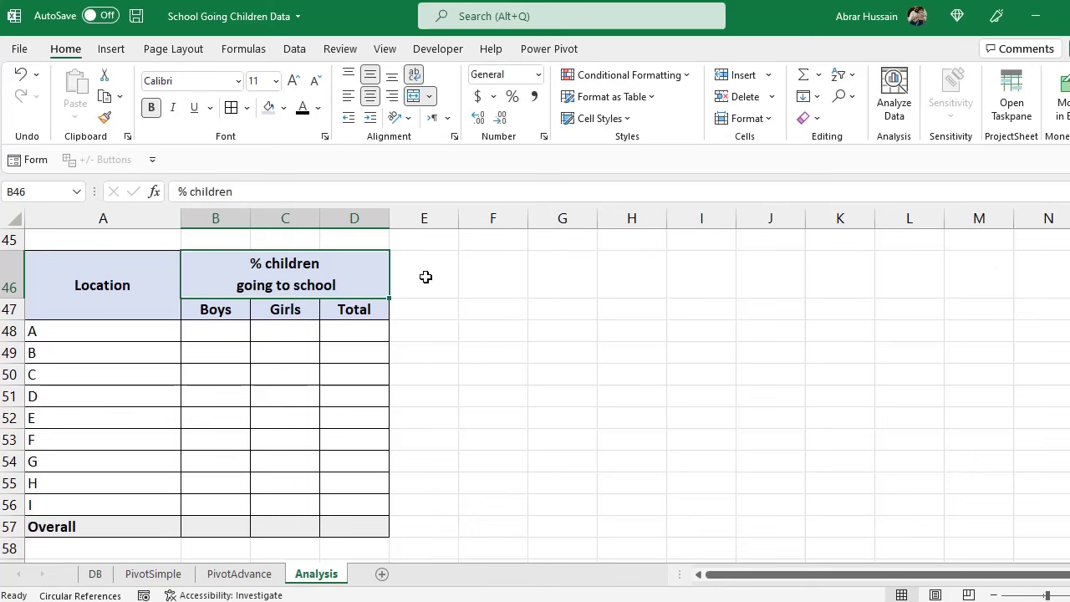
key(F2)
text((Overall)
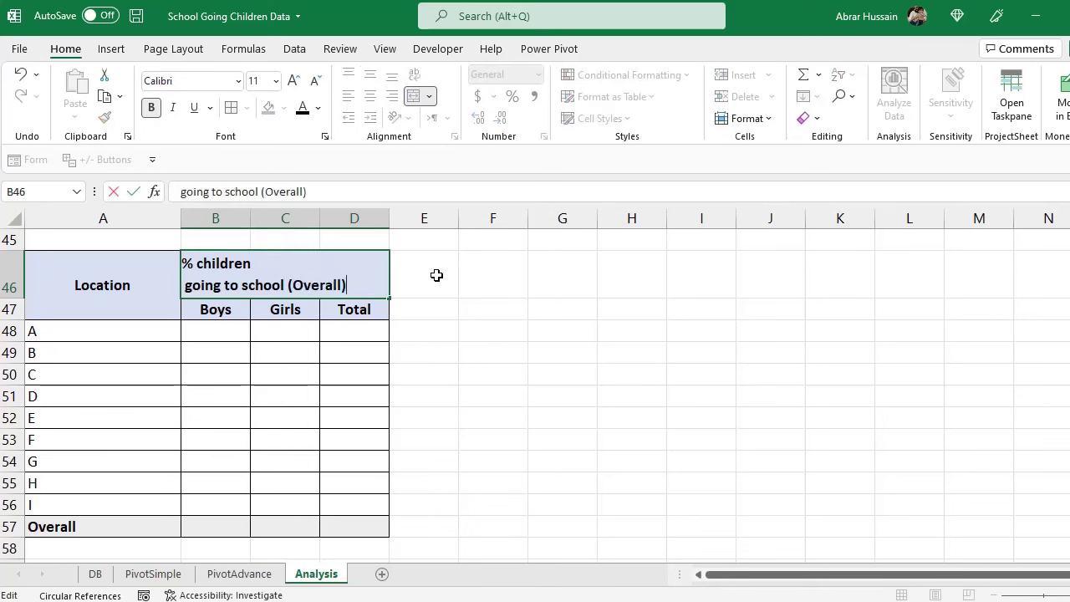
key(ctrl+Return)
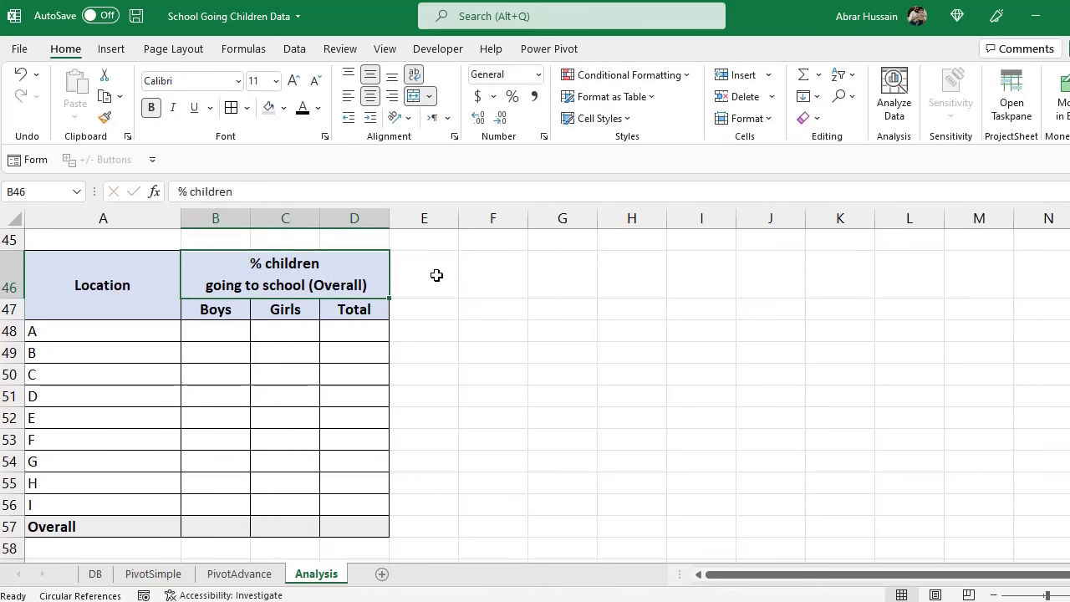
shift+click(358, 536)
key(ctrl+c)
- Paste copies of the Overall block at E46 and H46
click(430, 277)
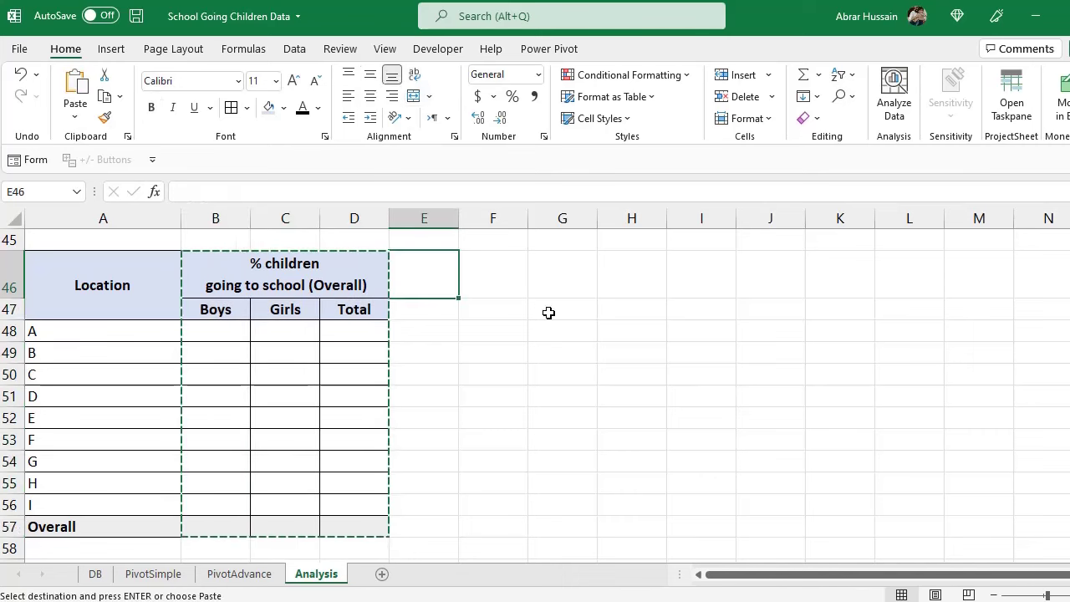
key(ctrl+v)
click(624, 263)
key(ctrl+v)
- Change the E46 header's 'Overall' to '(Male HH)'
click(515, 270)
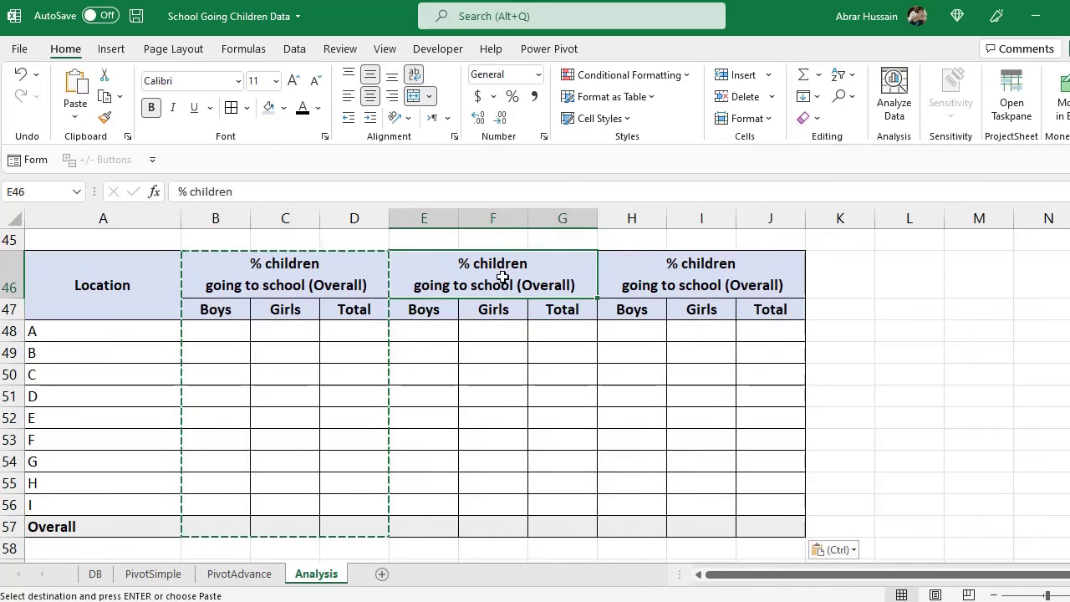
key(F2)
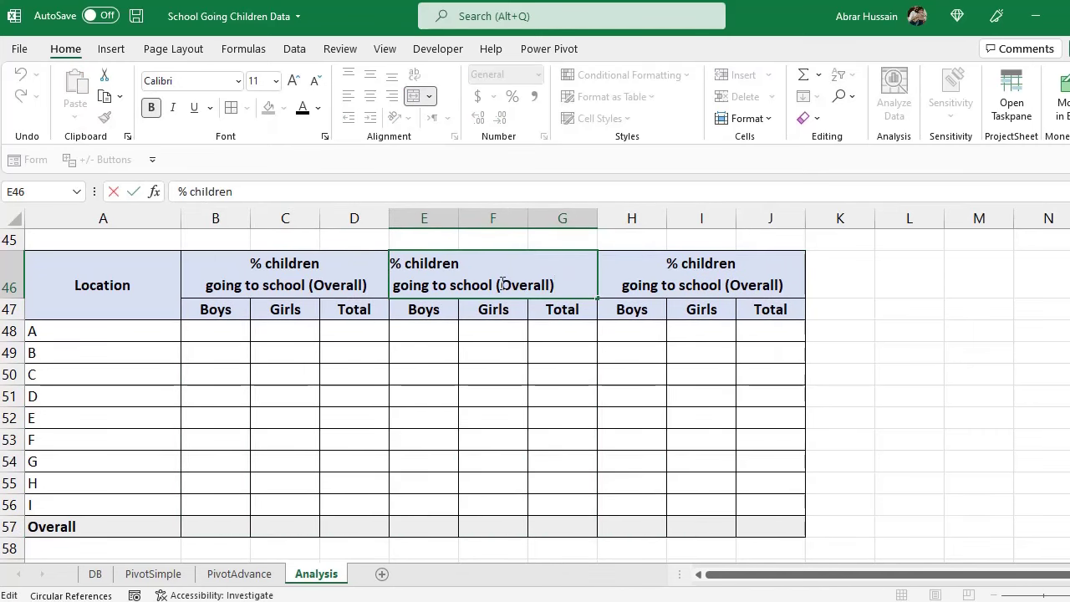
click(503, 285)
text(Male HH)
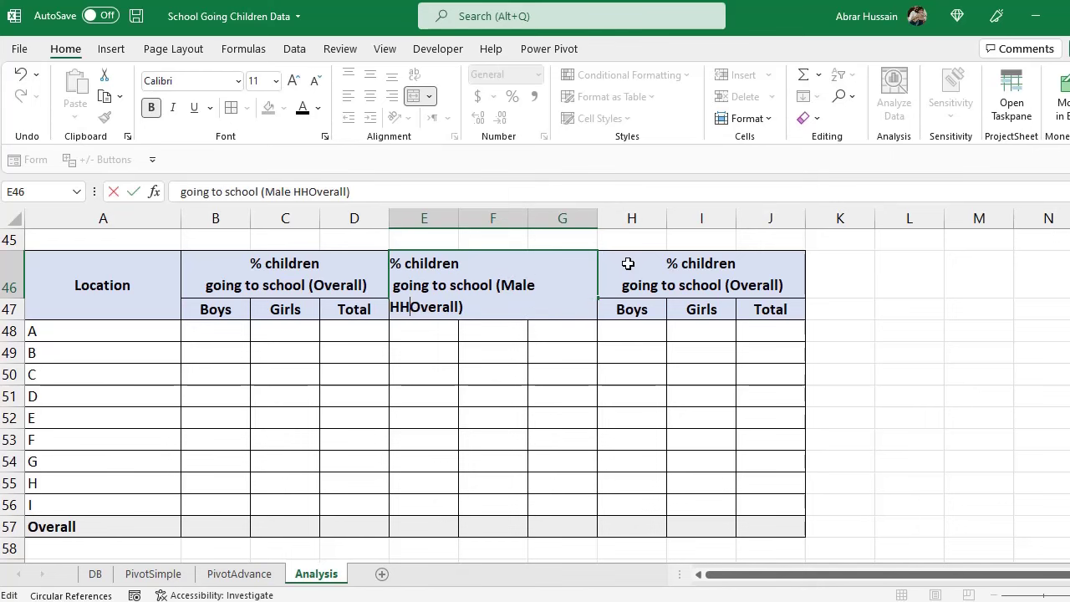
key(ctrl+shift+Right)
key(Delete)
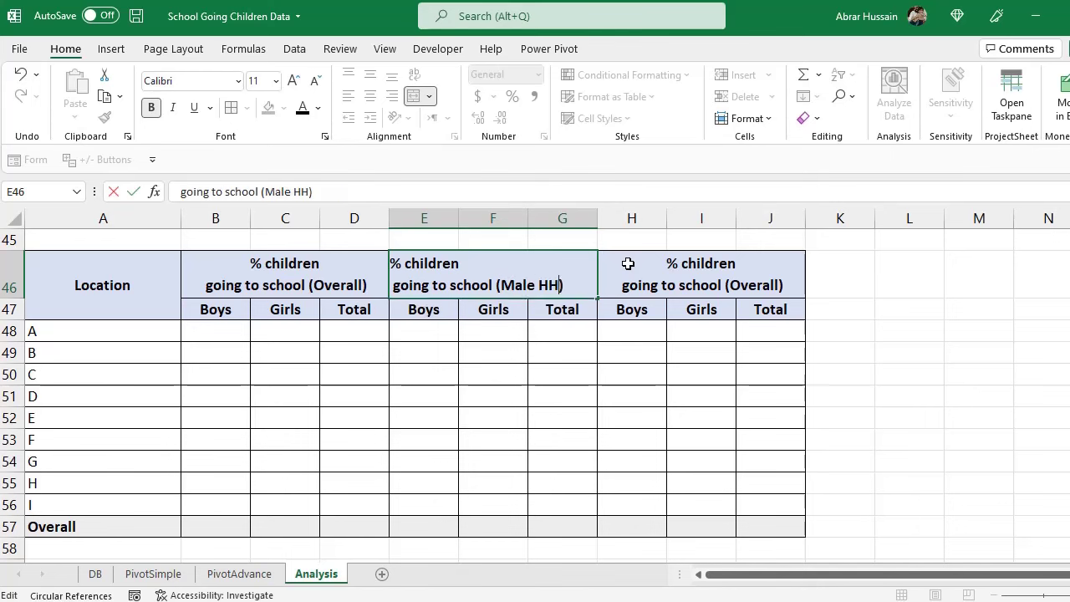
key(ctrl+Return)
- Copy the Male HH header into H46 and change it to '(Female HH)'
key(ctrl+c)
click(628, 264)
key(ctrl+v)
key(F2)
key(Left)
key(Left)
key(Left)
key(Left)
key(Left)
key(Left)
key(Left)
key(Left)
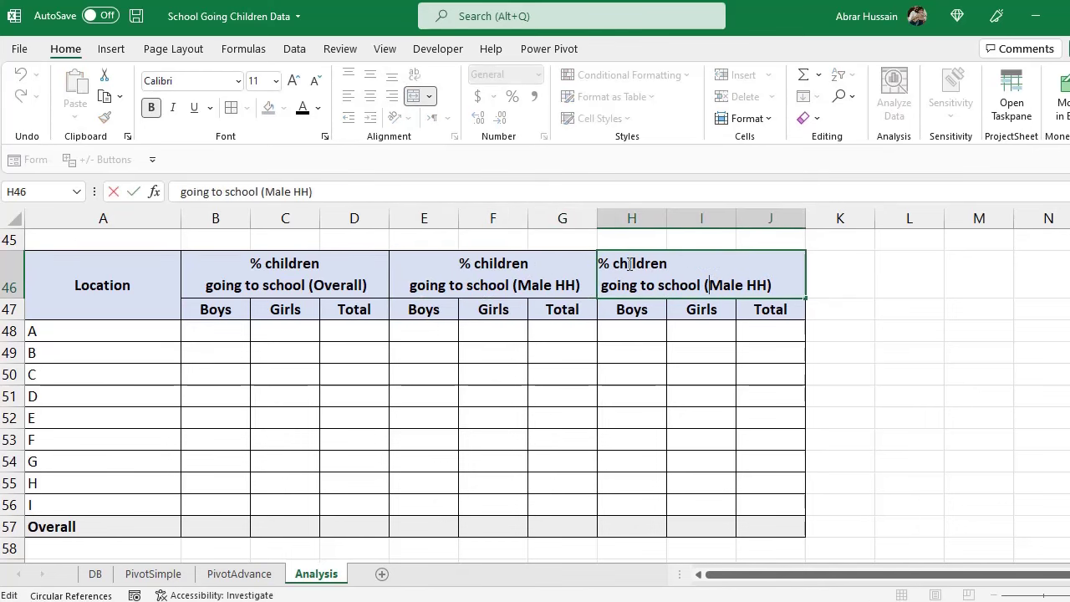
text(Fe)
key(Delete)
text(m)
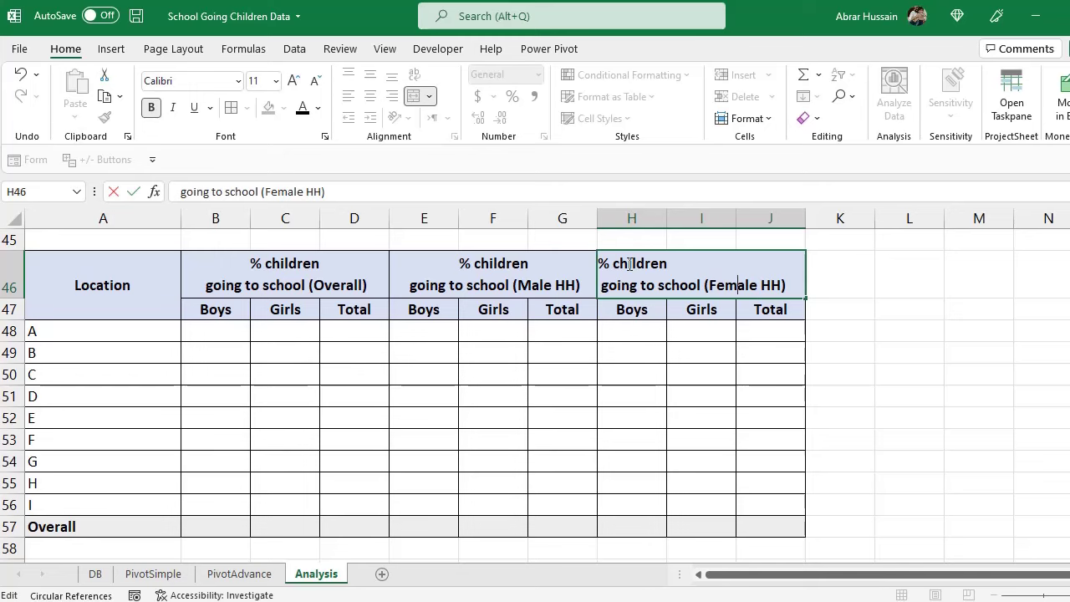
key(ctrl+Return)
- Enter =H20 in B48 and copy it across the Overall block B48:D57
click(212, 332)
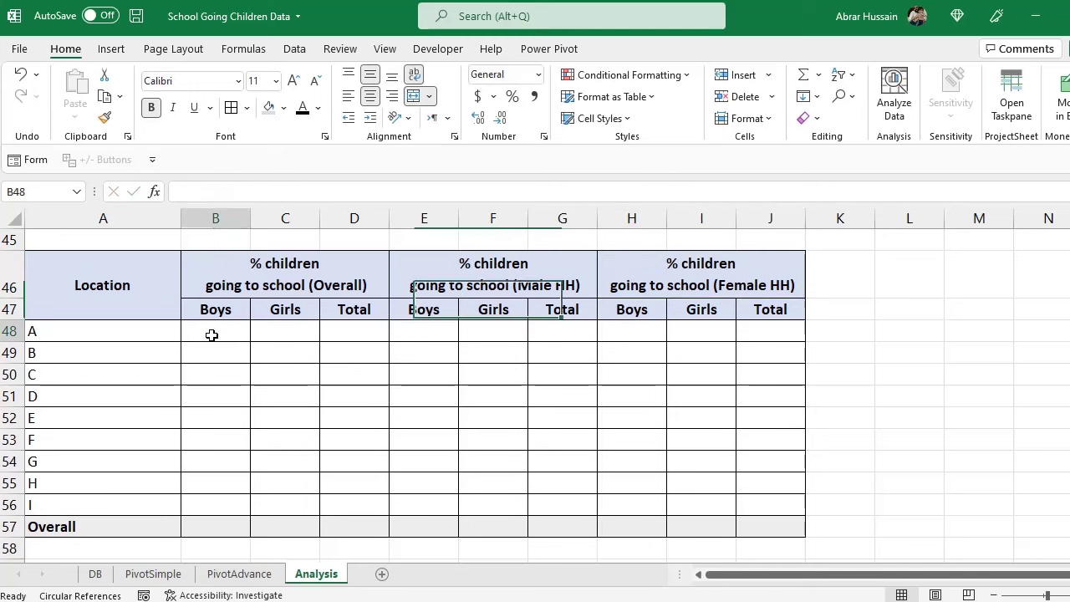
text(=)
scroll(555, 351, up, 8)
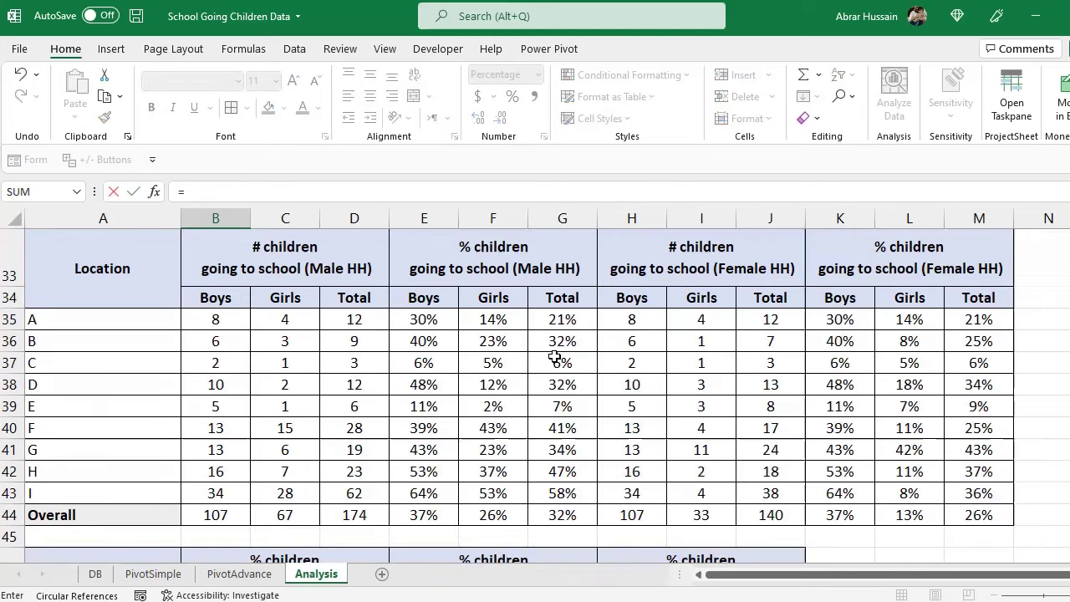
scroll(707, 362, up, 2)
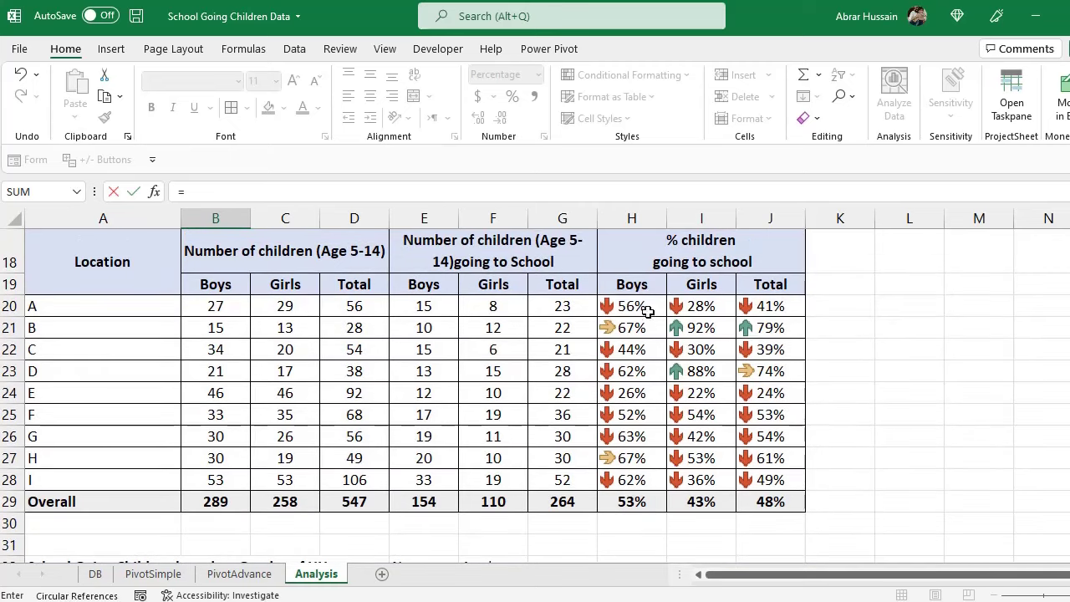
click(643, 308)
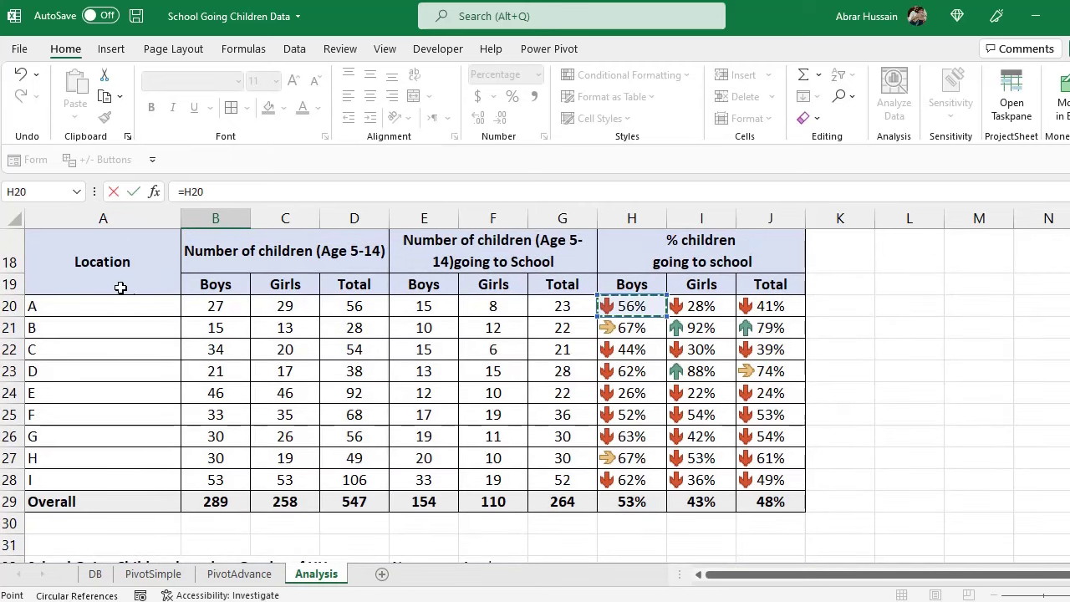
key(Return)
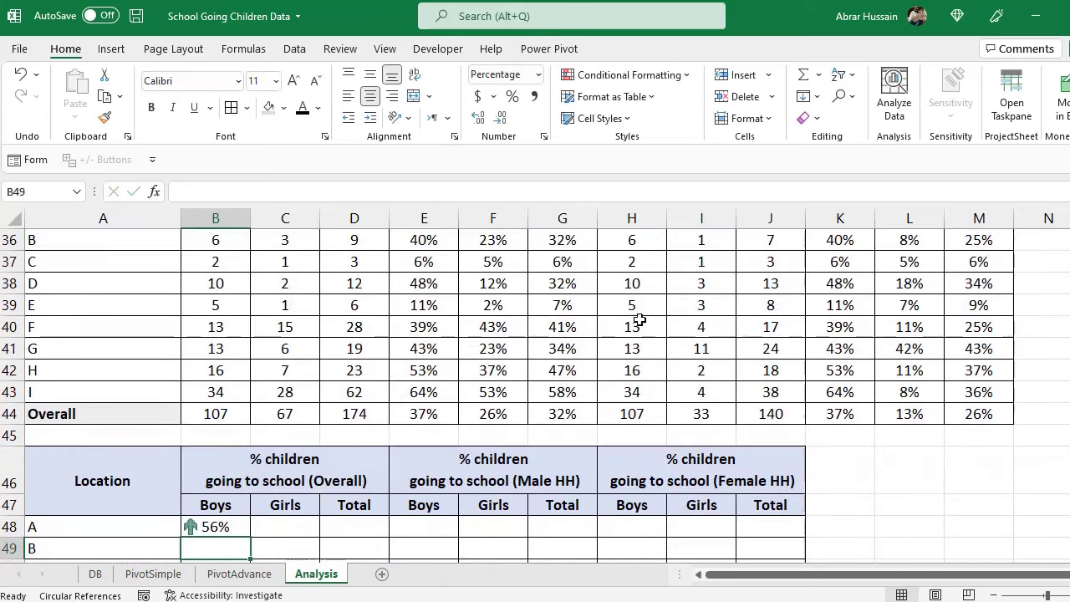
scroll(375, 410, down, 2)
key(Up)
key(ctrl+c)
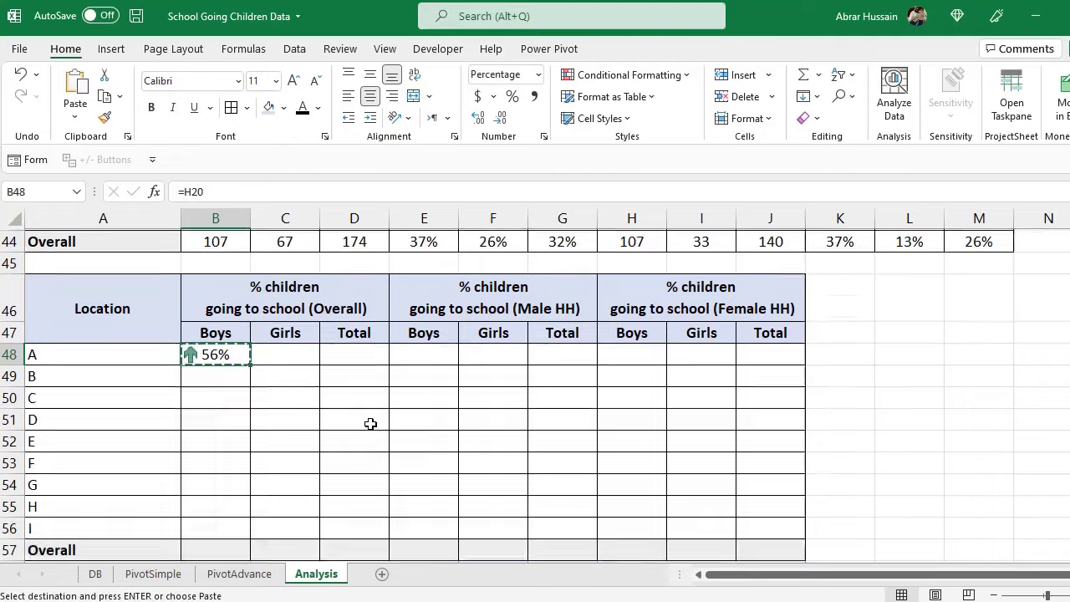
scroll(365, 423, down, 3)
shift+click(385, 370)
key(ctrl+v)
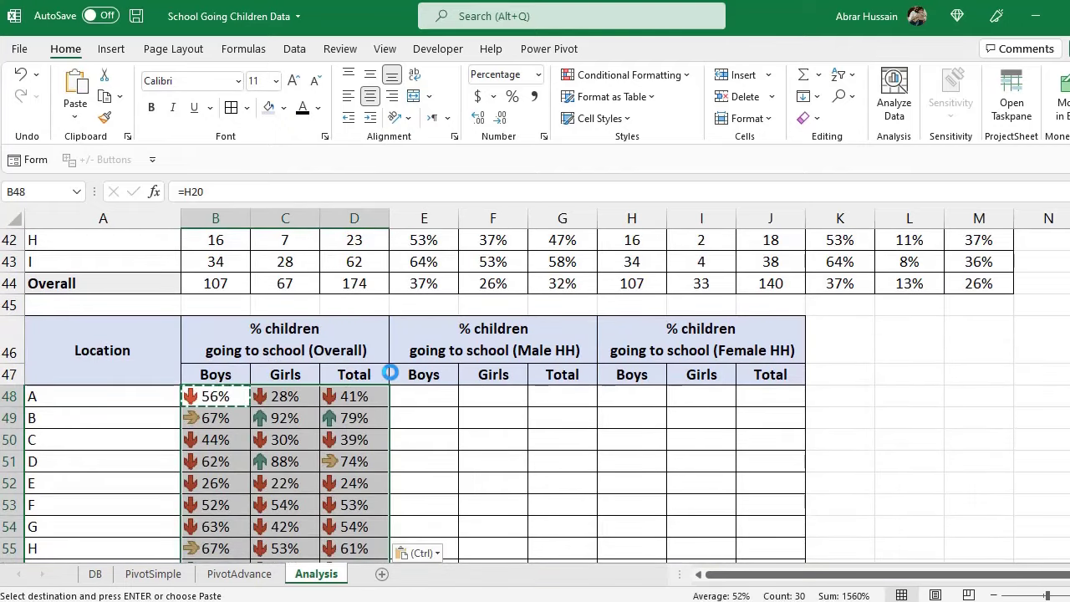
scroll(384, 380, down, 3)
scroll(305, 321, up, 2)
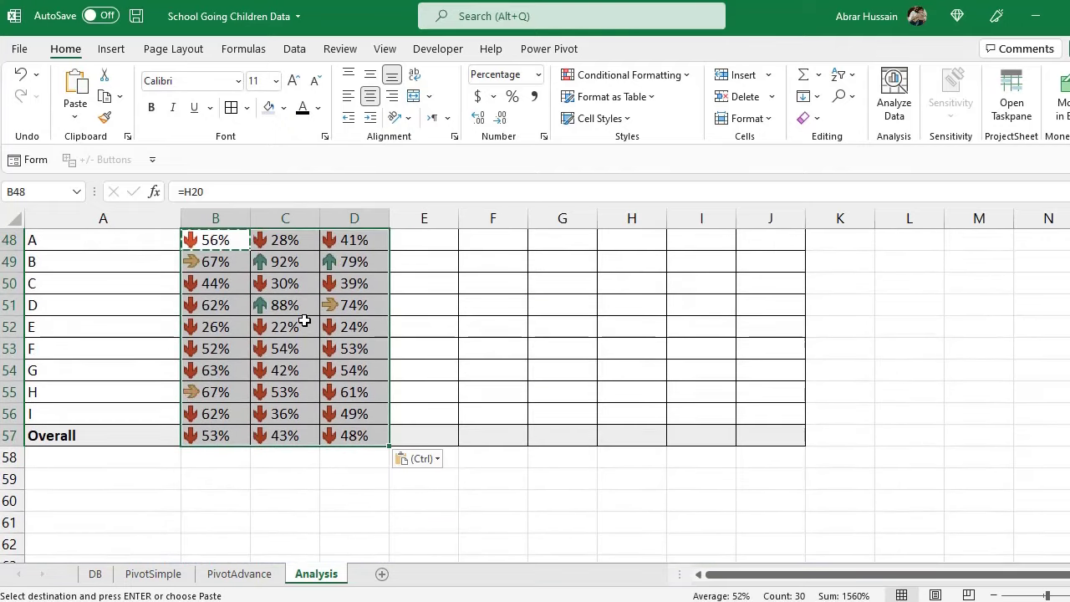
- Enter =E35 in E48 and copy it across the Male HH block E48:G57
click(428, 331)
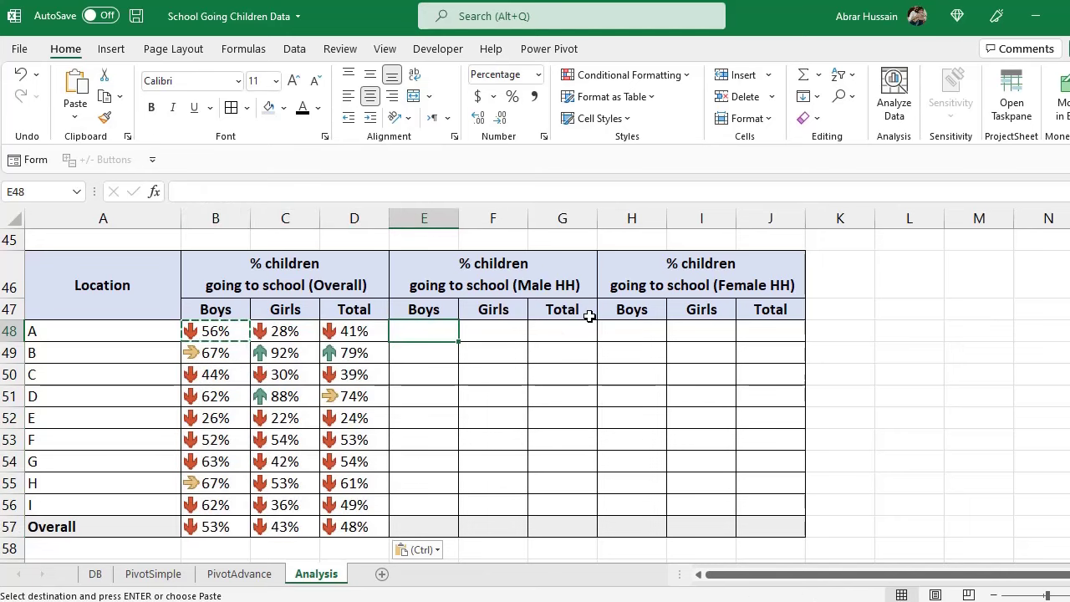
text(=)
scroll(583, 337, up, 6)
scroll(583, 337, down, 2)
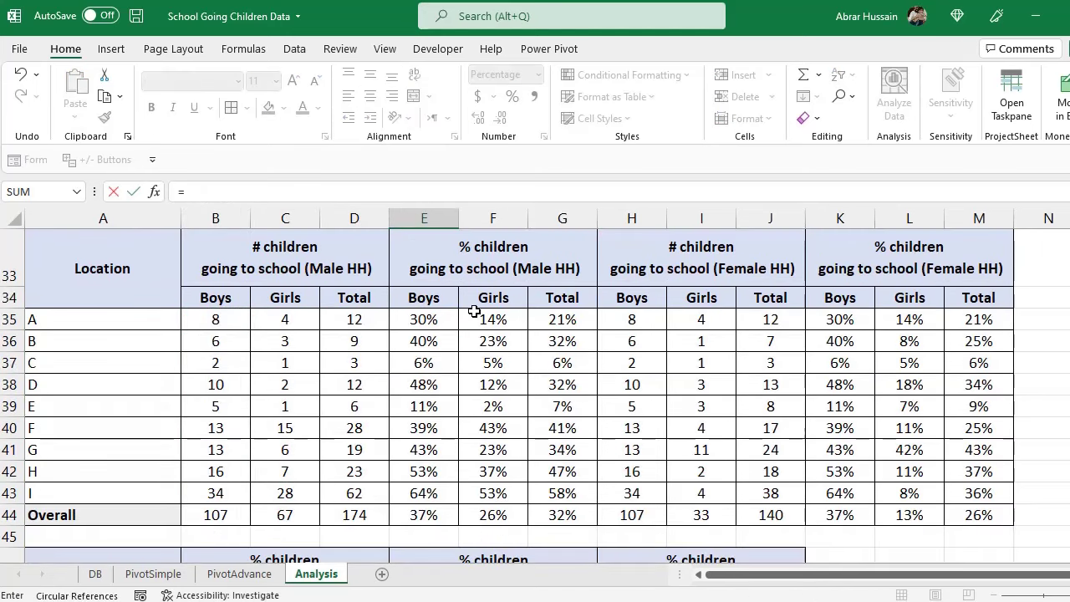
click(436, 319)
key(Return)
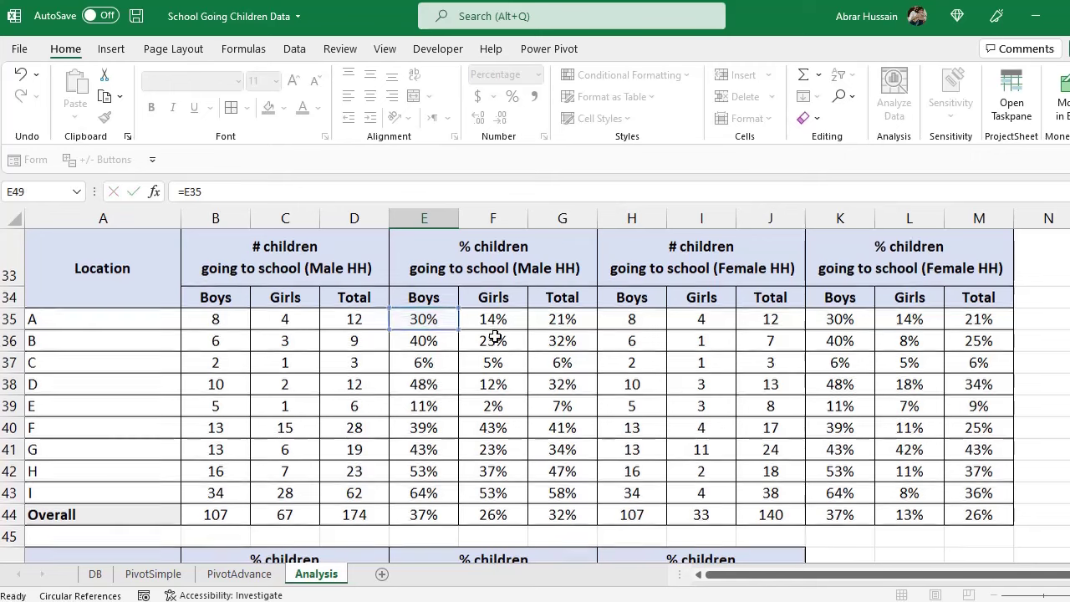
click(435, 531)
key(ctrl+c)
scroll(602, 501, down, 3)
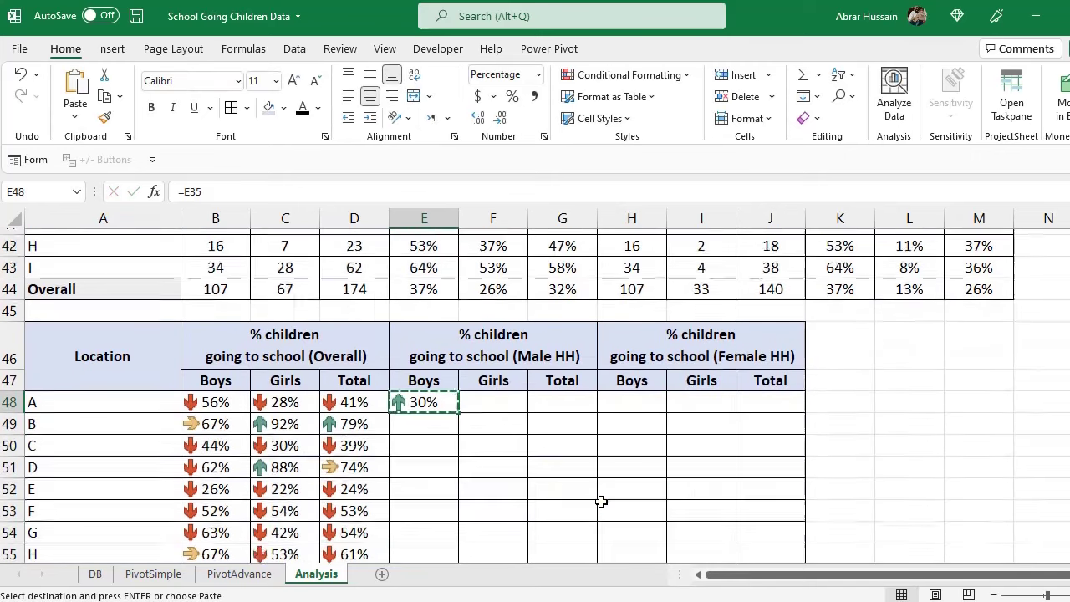
shift+click(572, 524)
key(ctrl+v)
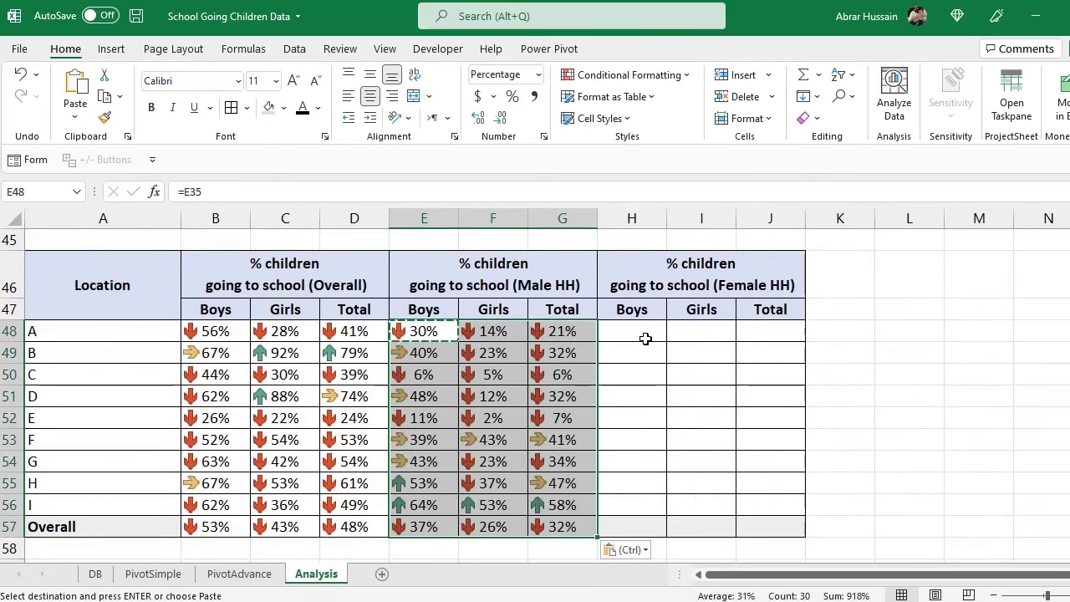
- Enter =K35 in H48 and copy it across the Female HH block H48:J57
click(639, 333)
text(=)
scroll(811, 368, up, 5)
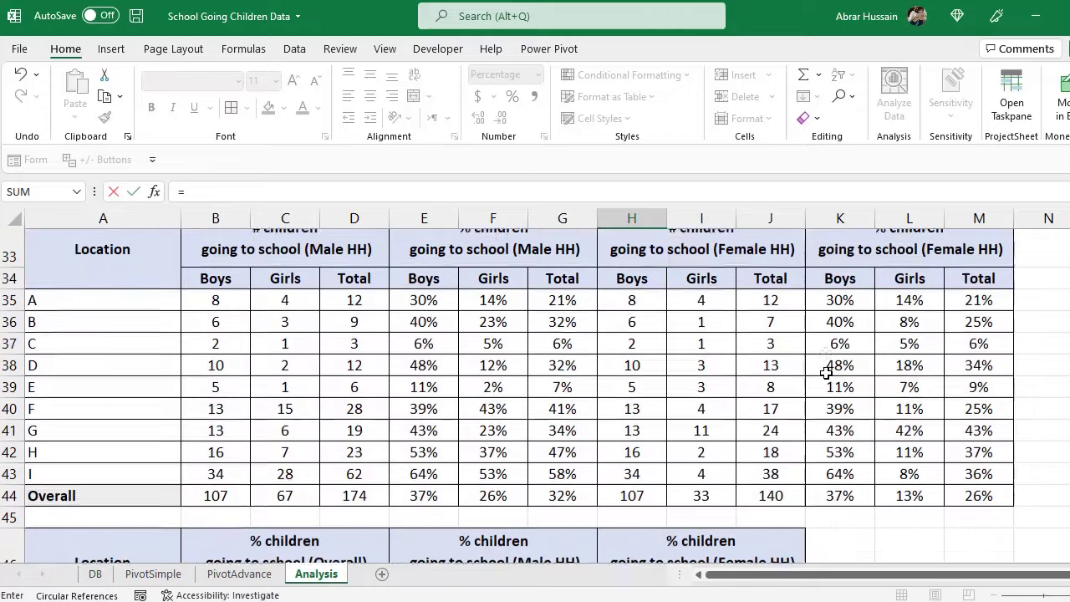
click(840, 320)
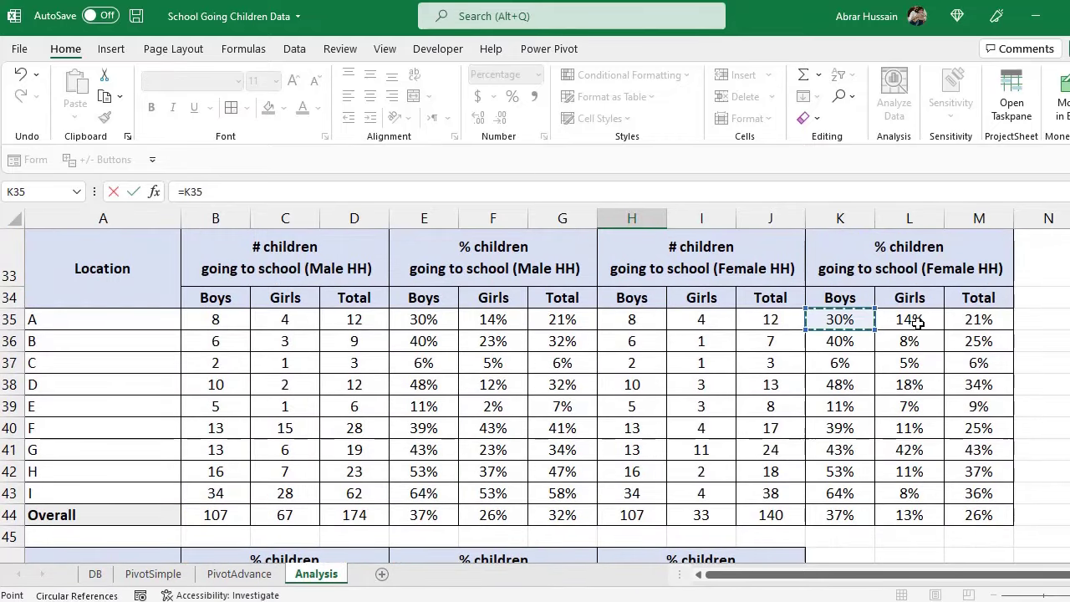
key(Return)
click(629, 328)
key(ctrl+c)
scroll(752, 526, down, 2)
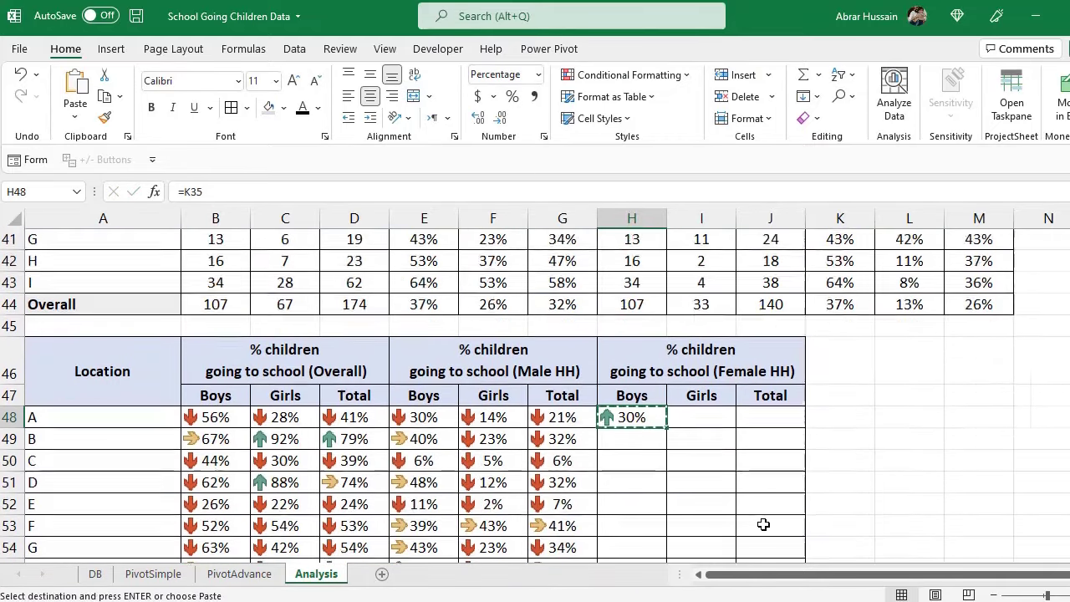
scroll(763, 524, down, 1)
shift+click(791, 527)
key(ctrl+v)
- Clear the conditional formatting rules from B48:J57 to remove the arrow icons
drag(215, 331, 770, 527)
click(626, 75)
mouse_move(616, 325)
click(775, 331)
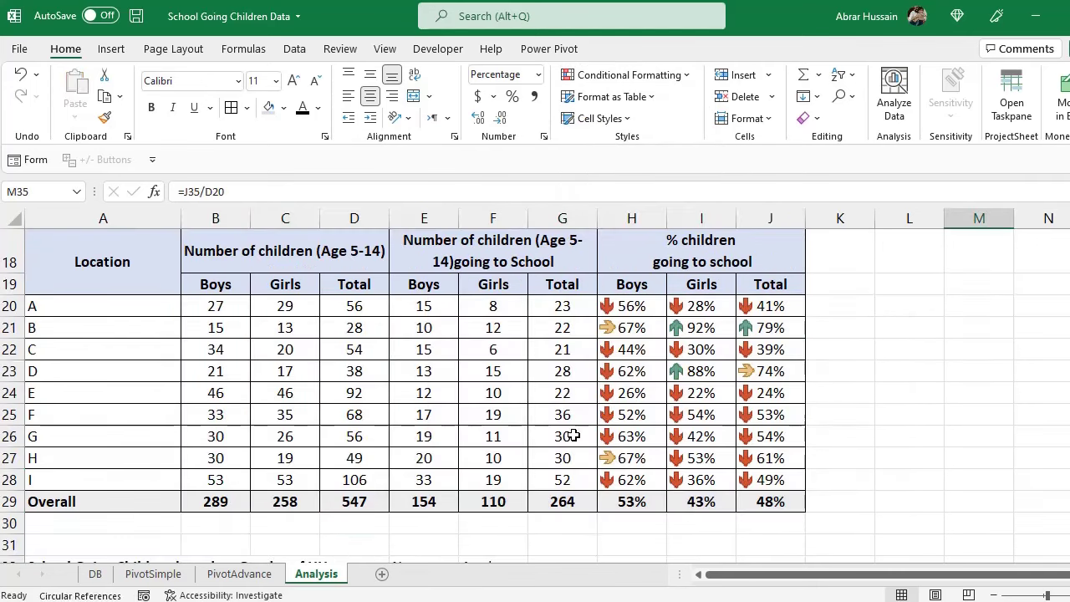
scroll(573, 435, up, 1)
click(631, 371)
key(F2)
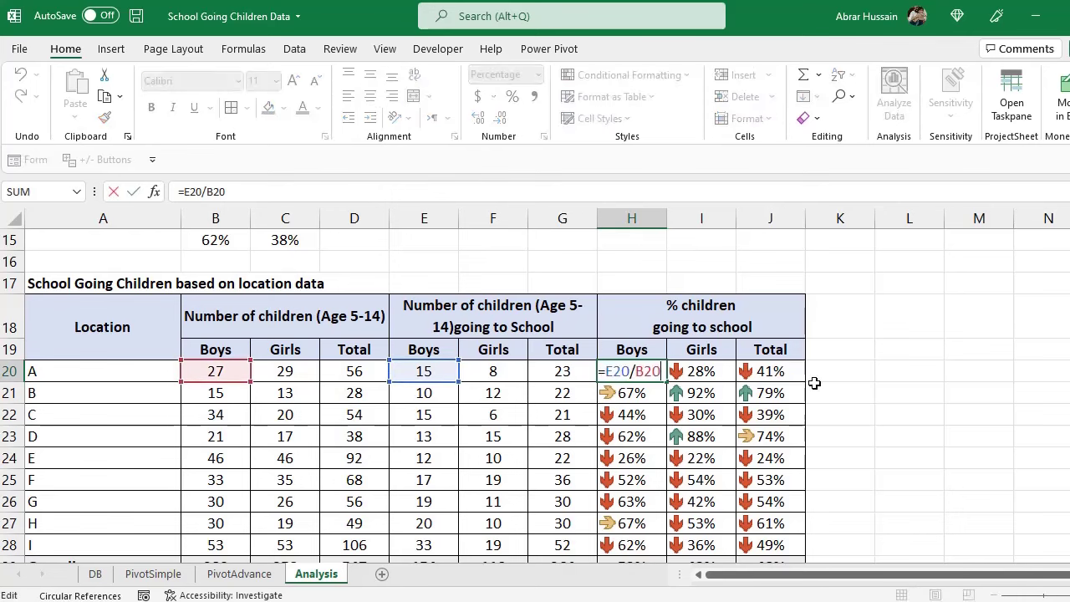
click(773, 371)
key(F2)
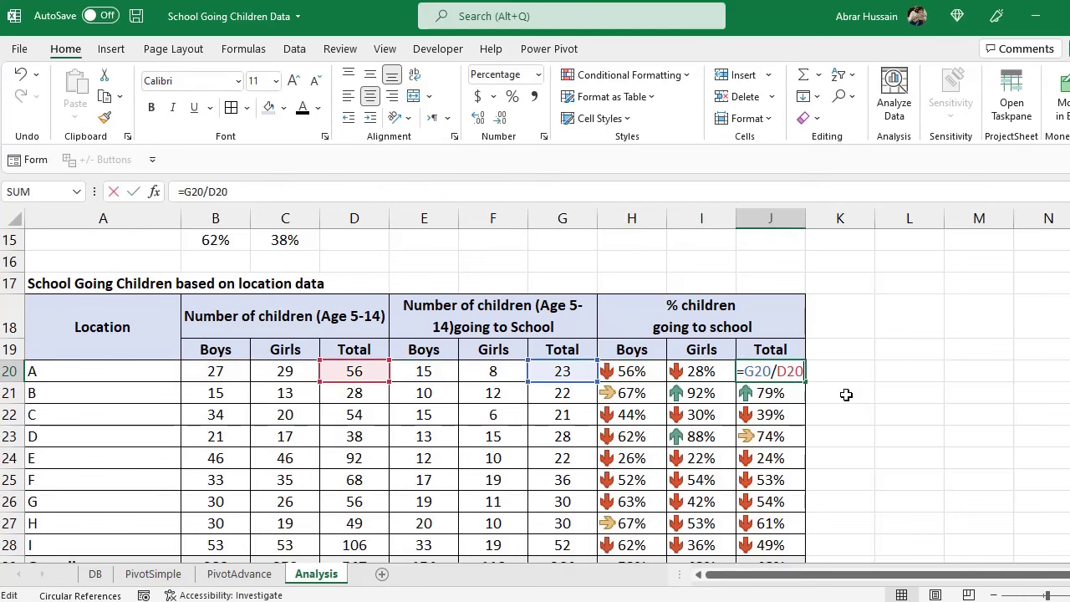
key(Escape)
key(Right)
scroll(878, 387, down, 1)
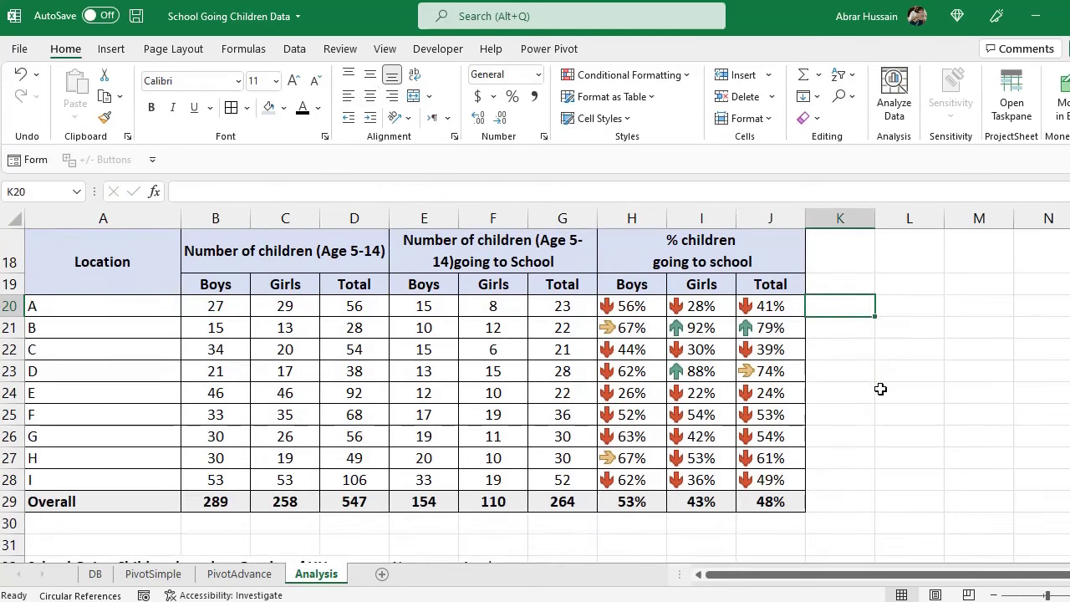
scroll(815, 386, down, 5)
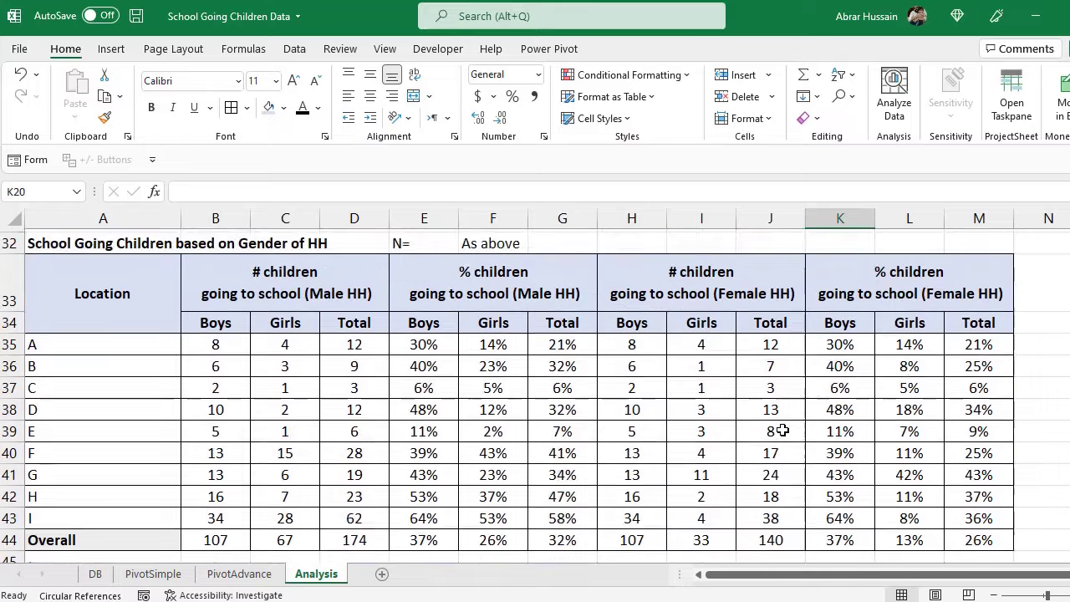
click(848, 323)
click(444, 323)
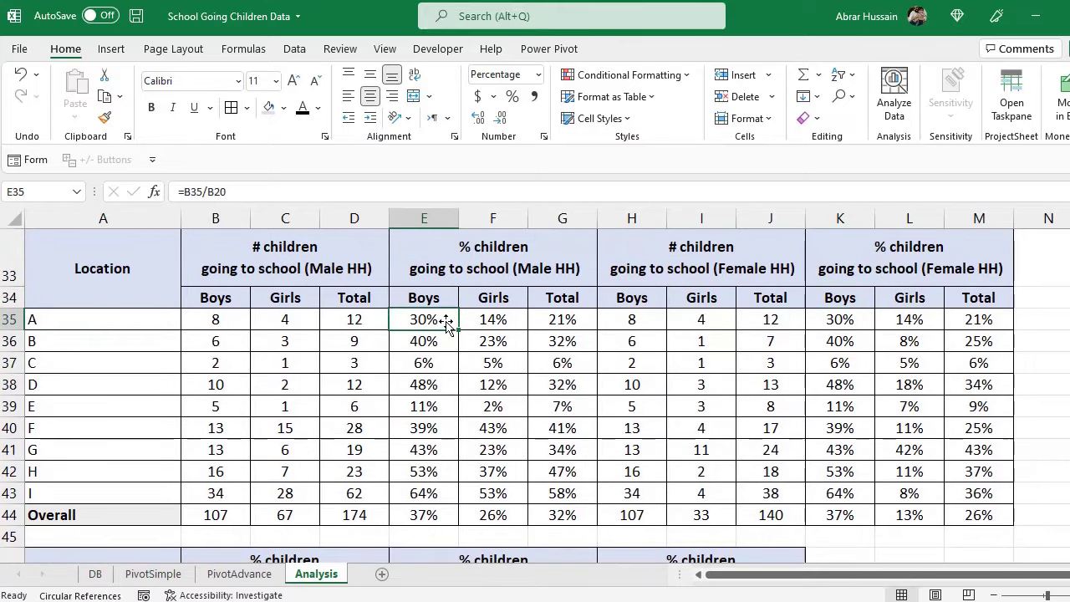
key(F2)
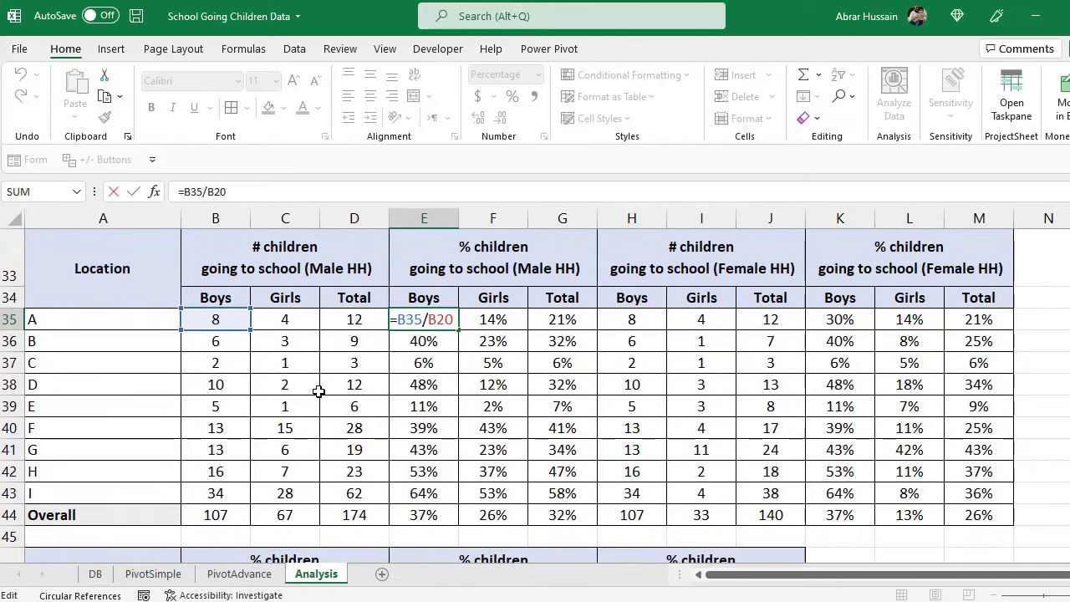
scroll(318, 391, up, 2)
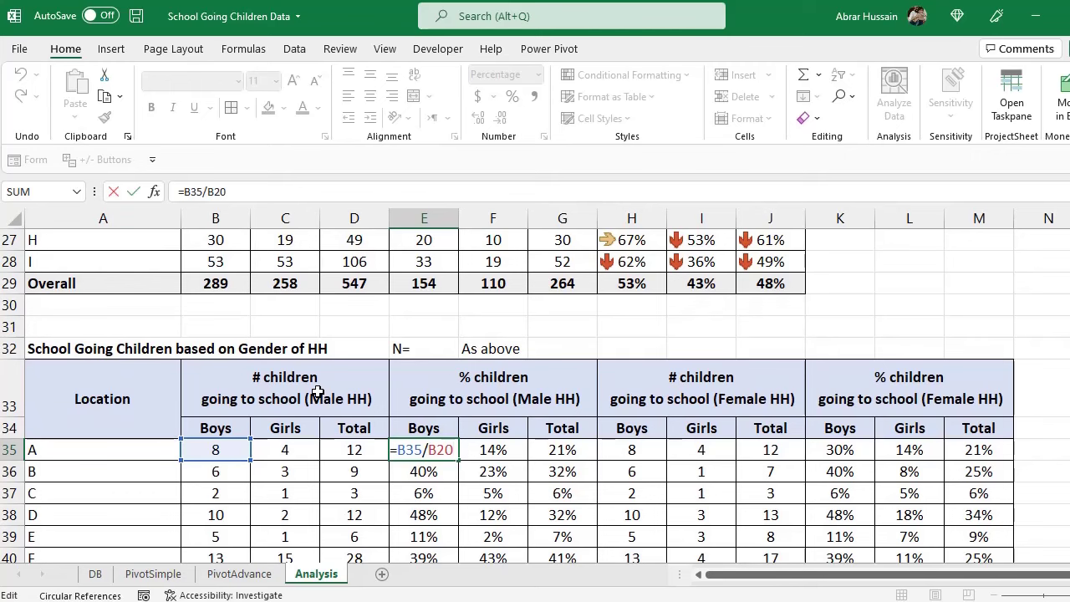
scroll(453, 368, up, 1)
scroll(452, 367, up, 2)
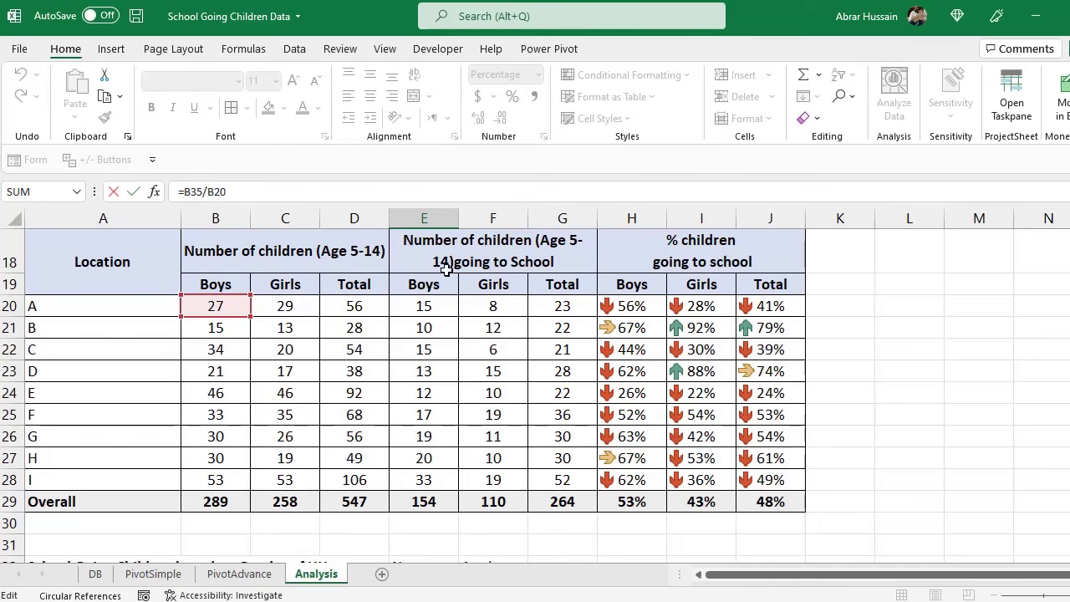
scroll(539, 352, down, 5)
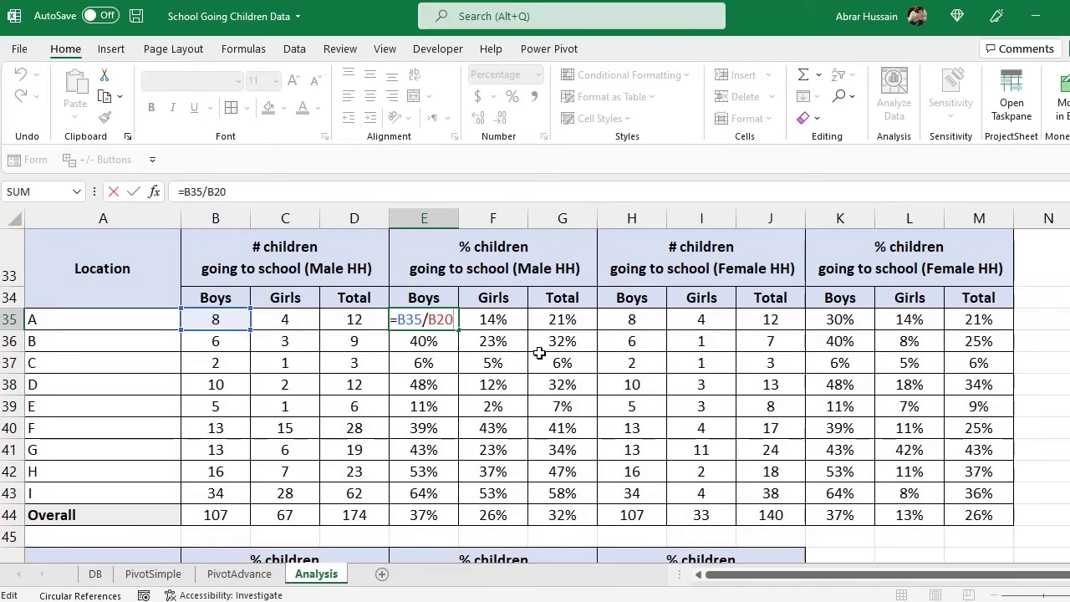
key(ctrl+Return)
scroll(540, 352, down, 4)
scroll(540, 352, up, 3)
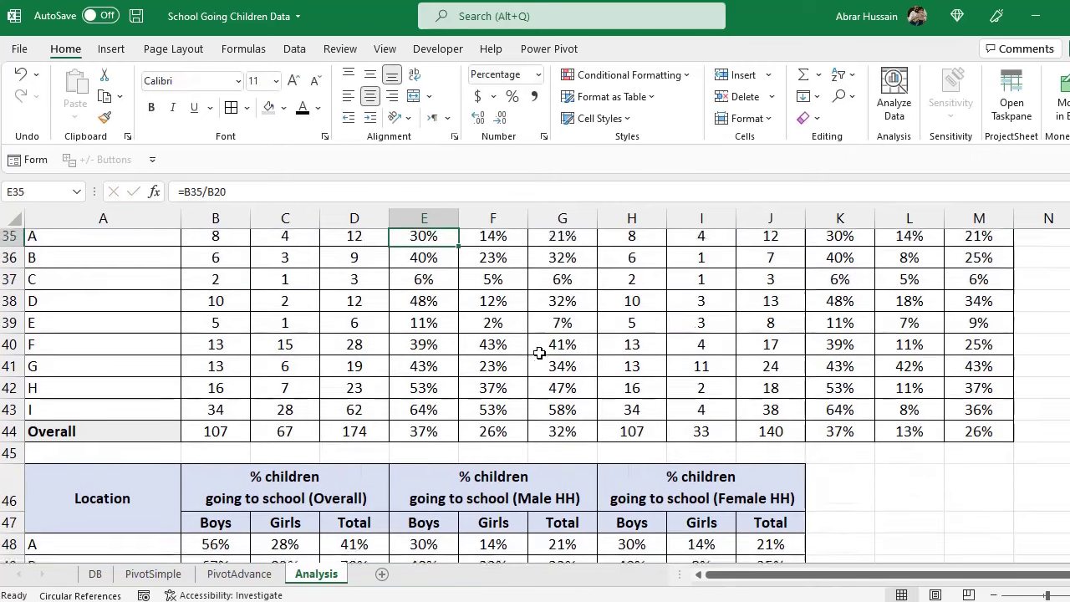
scroll(540, 352, down, 3)
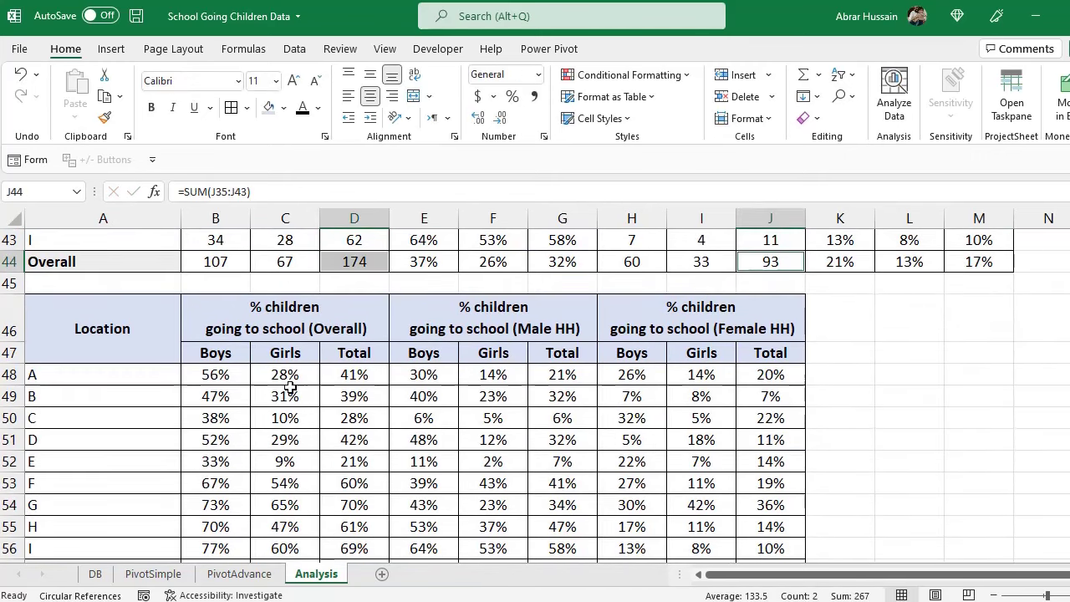
scroll(286, 384, down, 1)
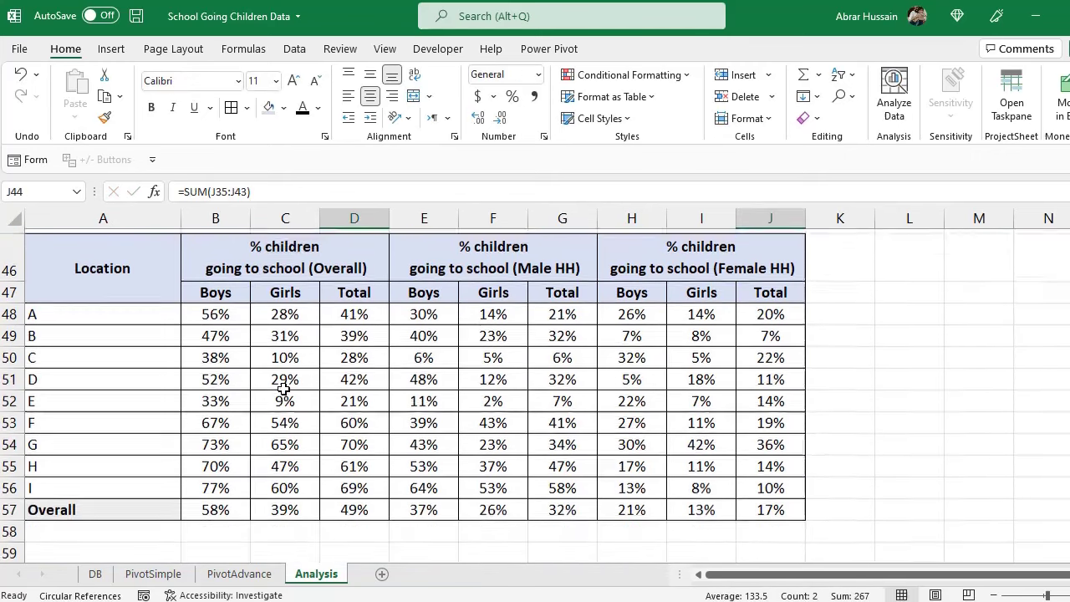
click(293, 266)
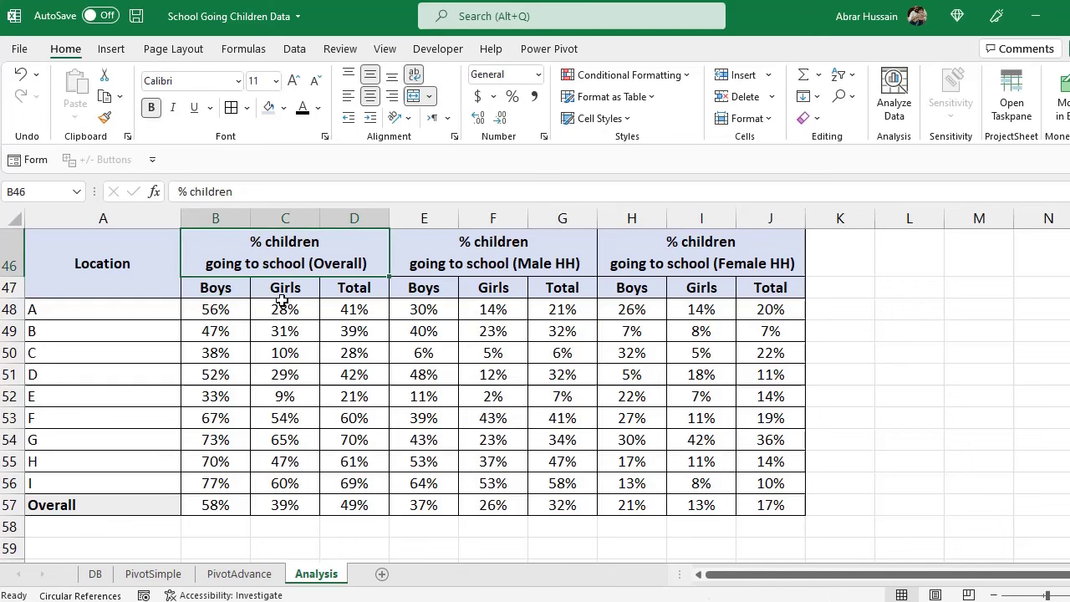
click(199, 312)
click(42, 309)
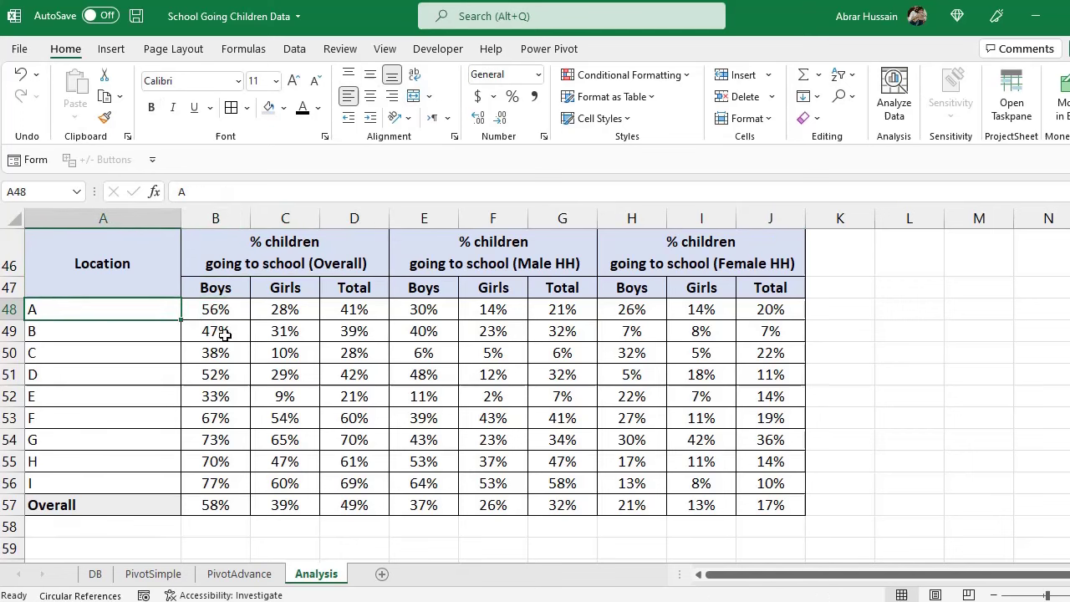
click(211, 308)
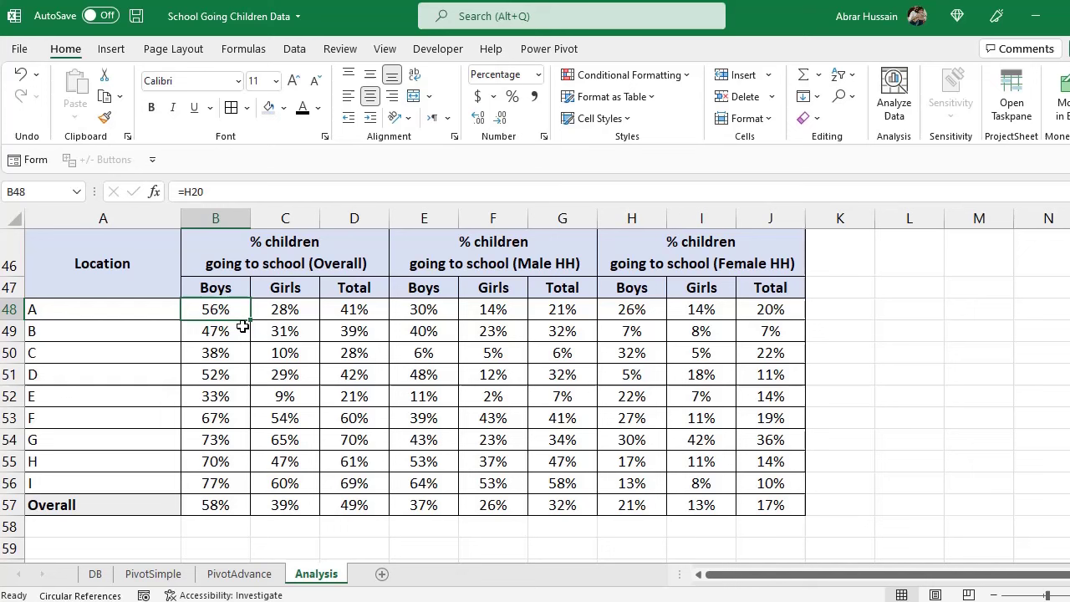
click(272, 309)
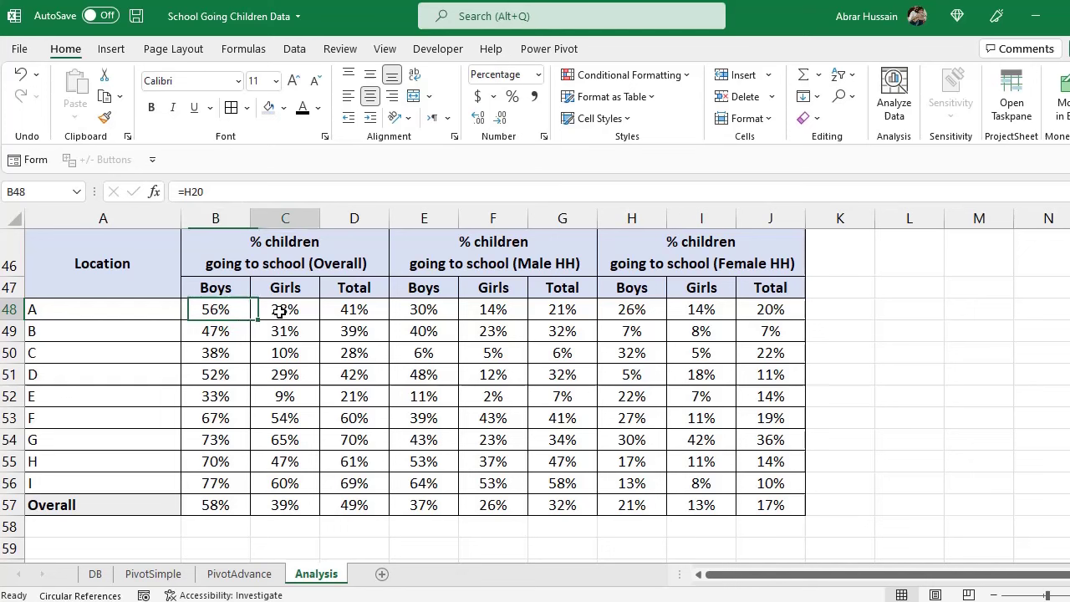
drag(218, 311, 351, 286)
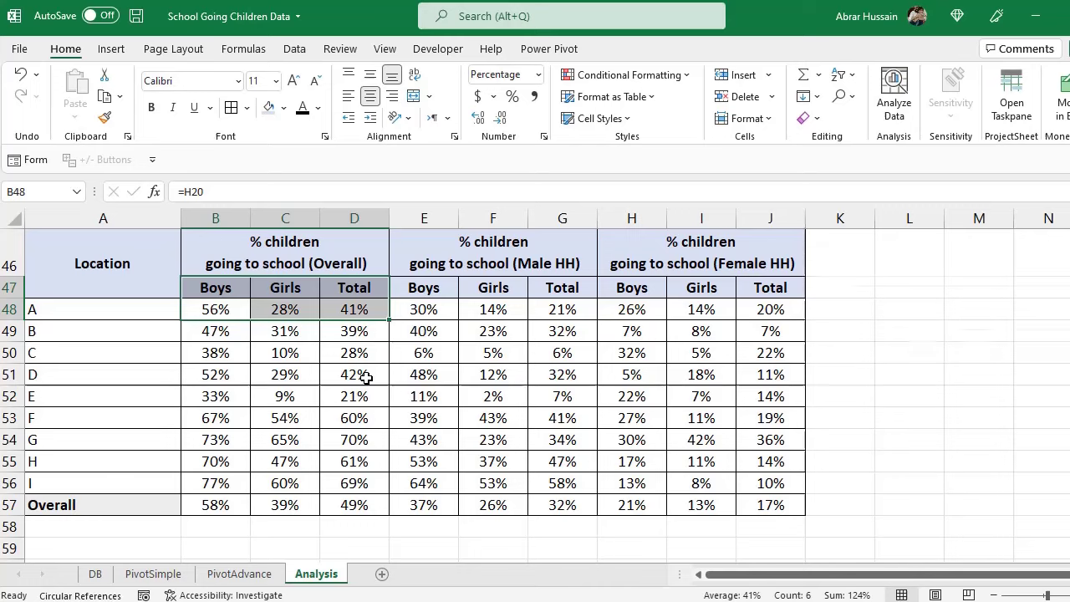
scroll(366, 378, up, 1)
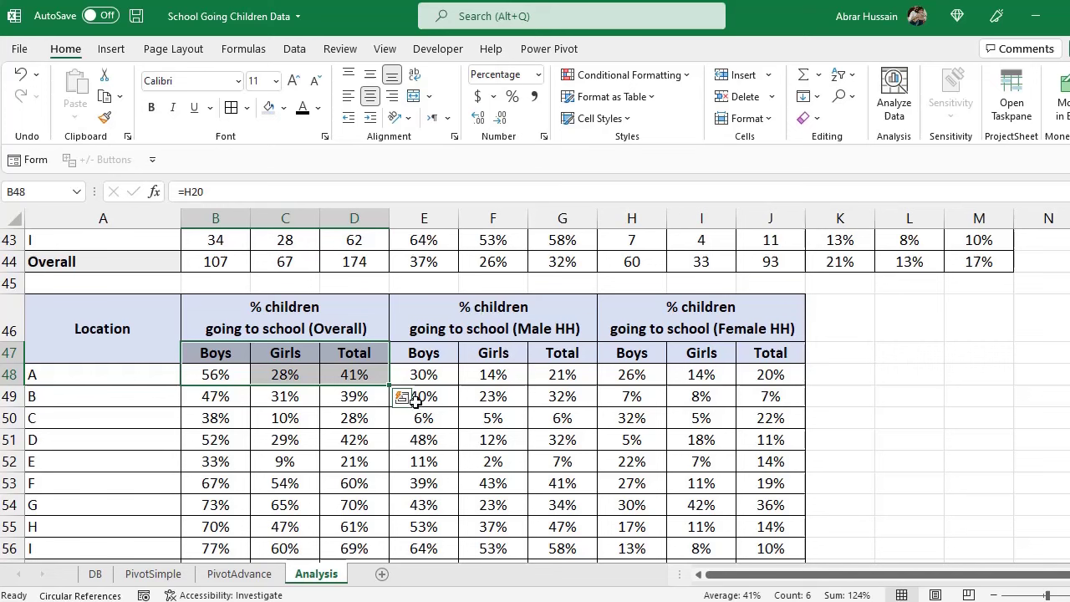
click(435, 464)
click(422, 375)
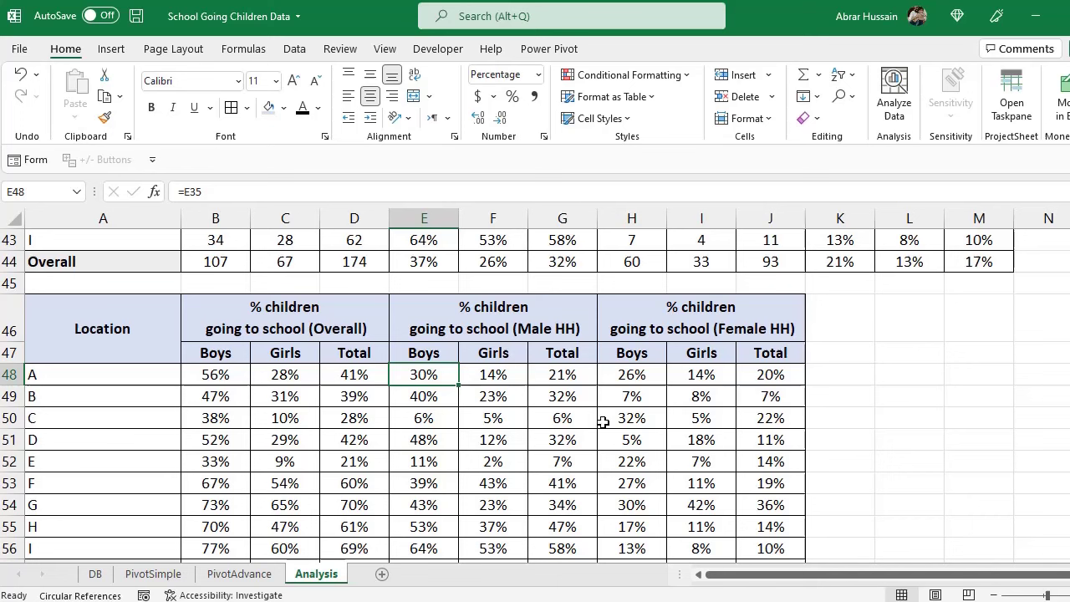
click(485, 308)
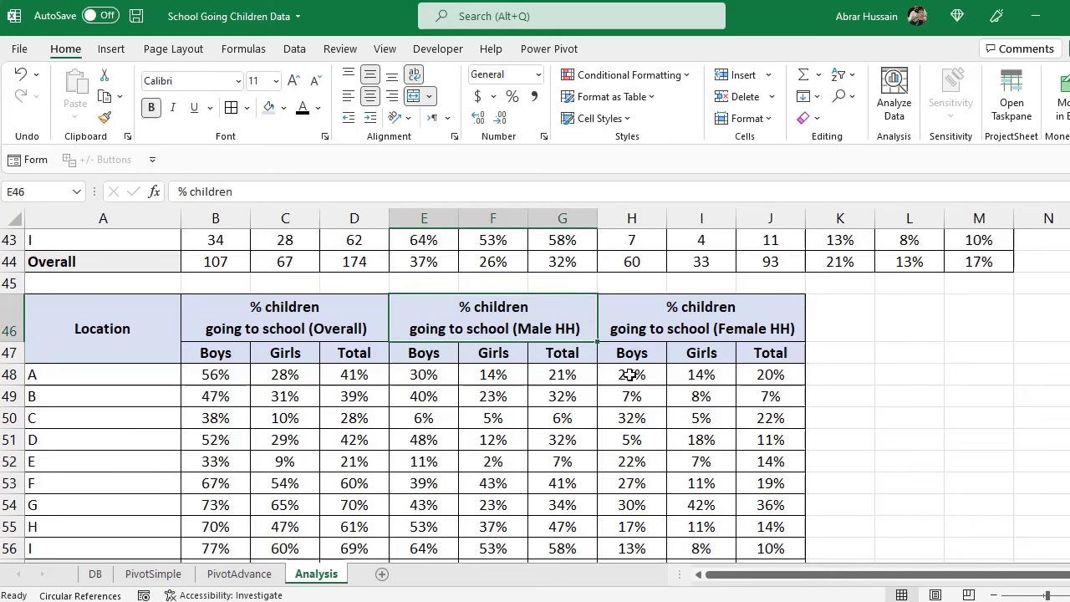
click(441, 377)
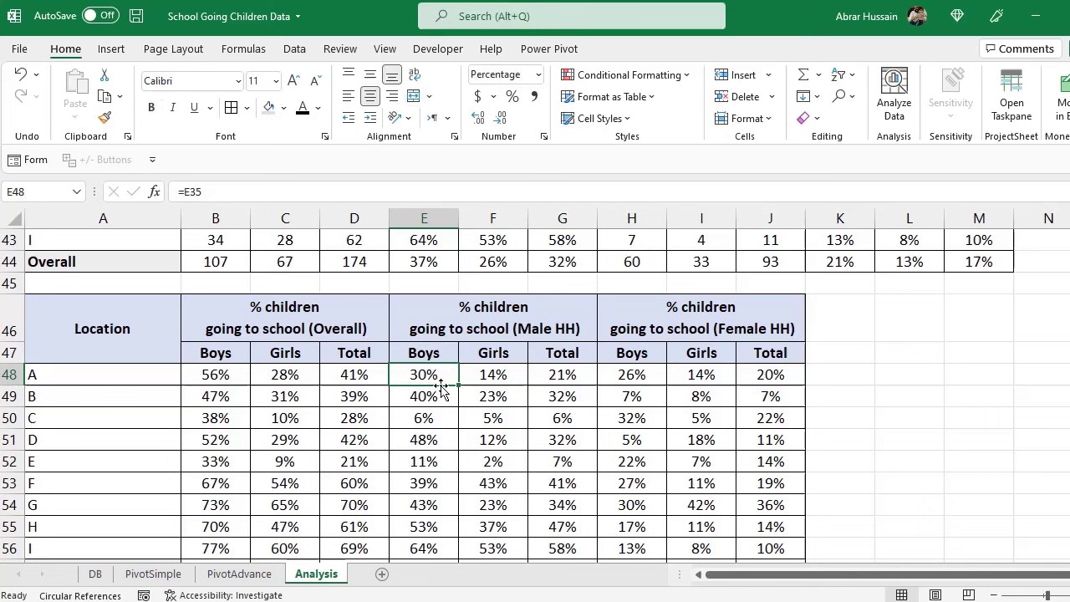
click(216, 376)
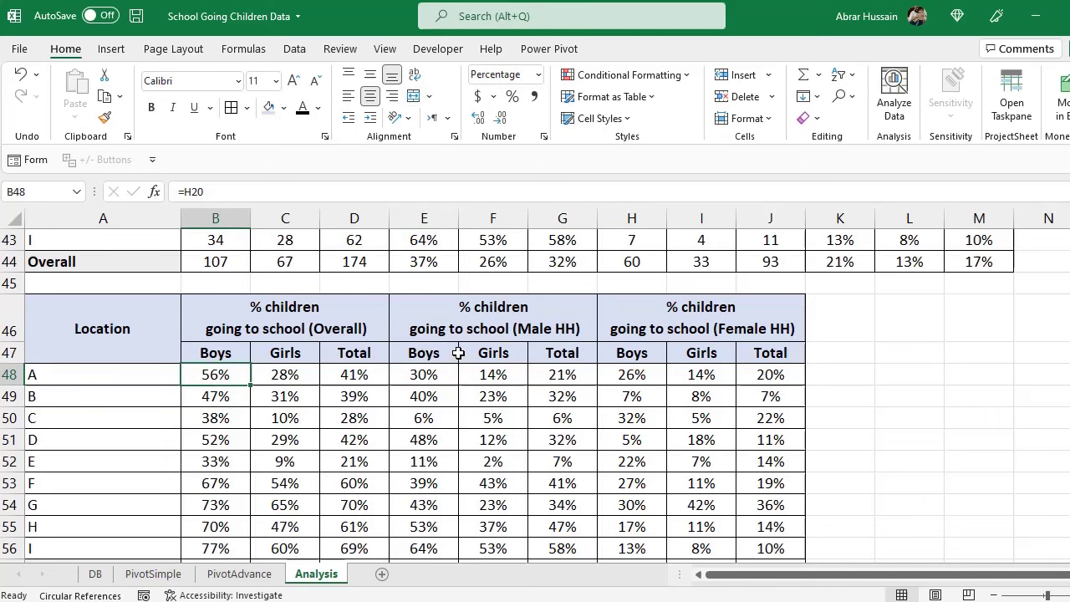
click(417, 377)
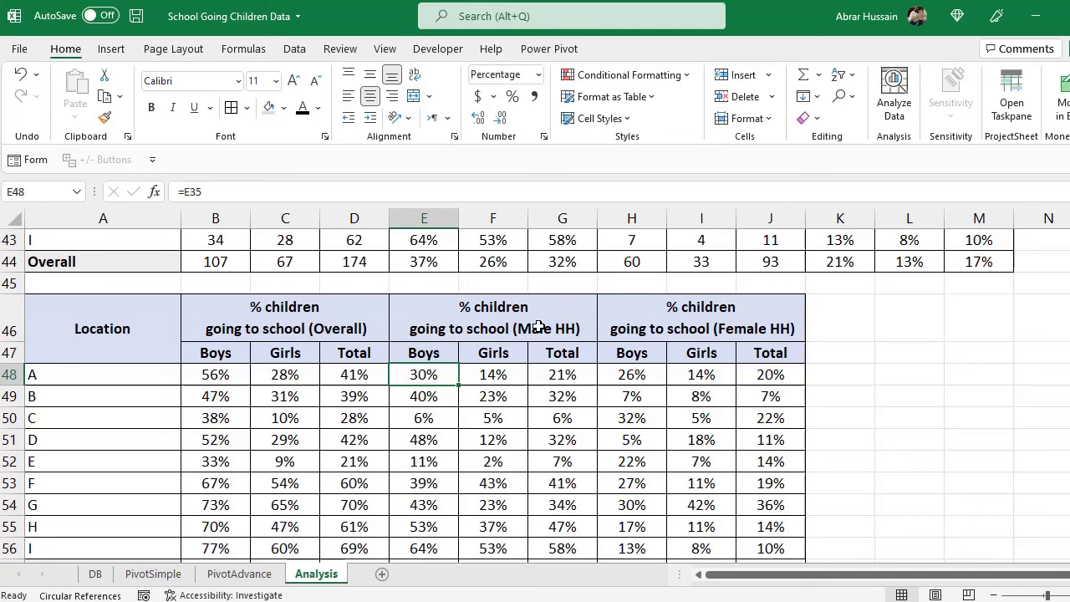
ctrl+click(632, 376)
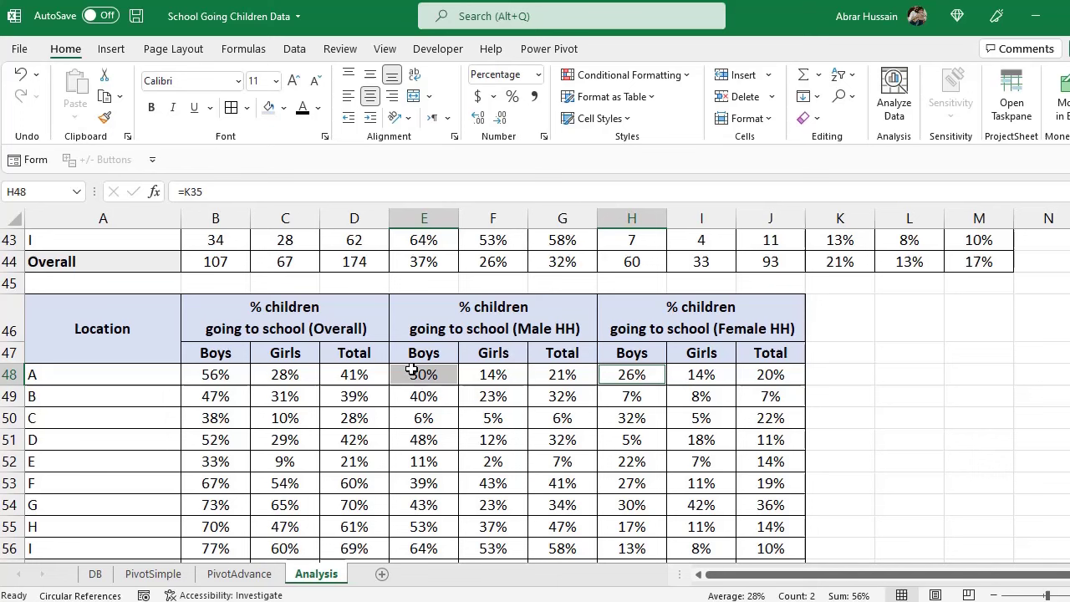
click(297, 379)
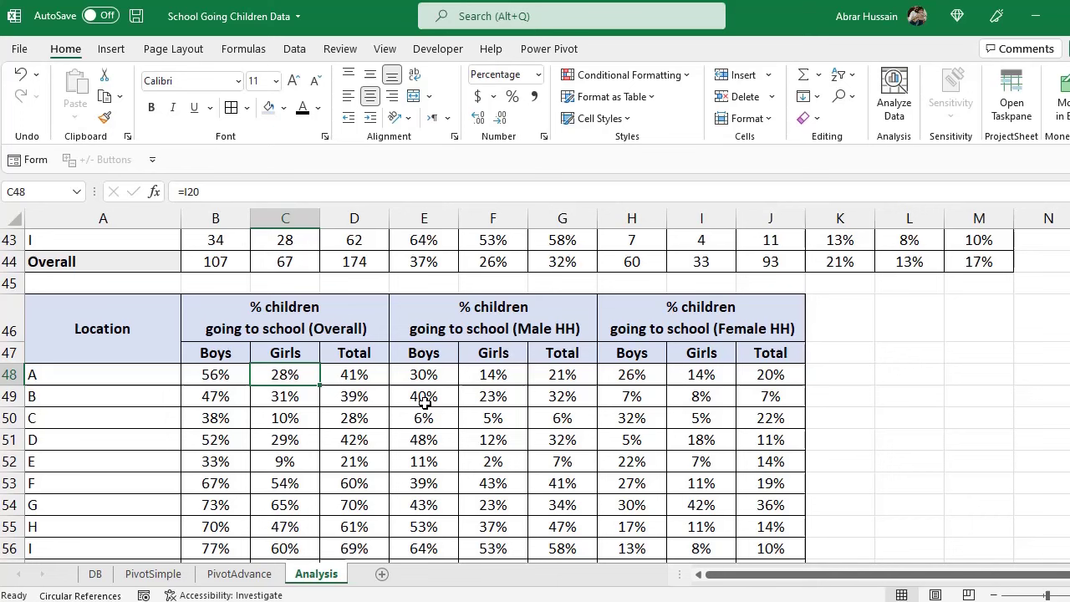
click(554, 329)
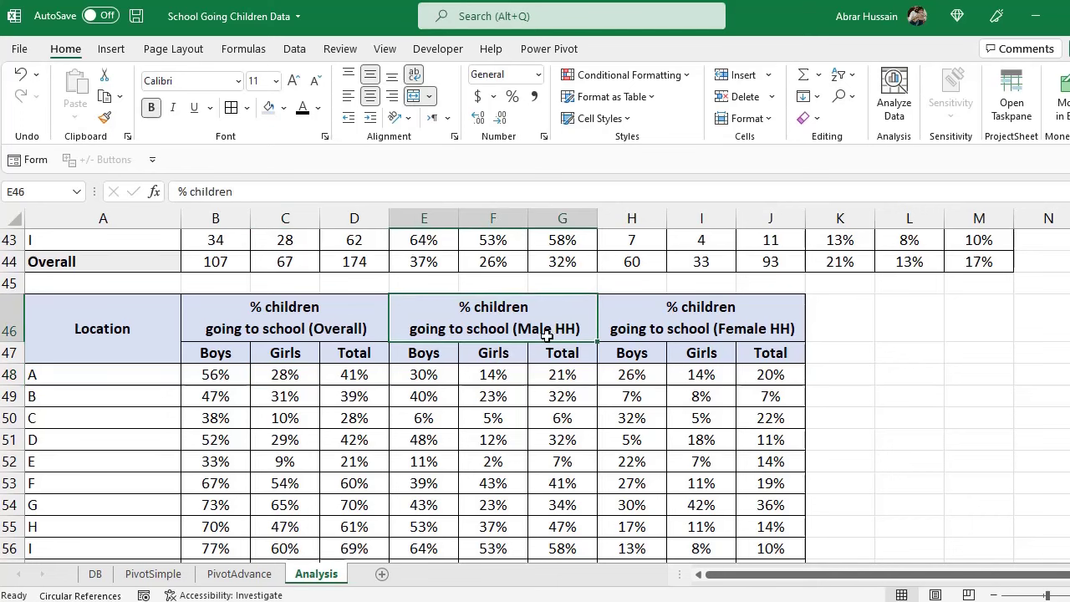
click(502, 375)
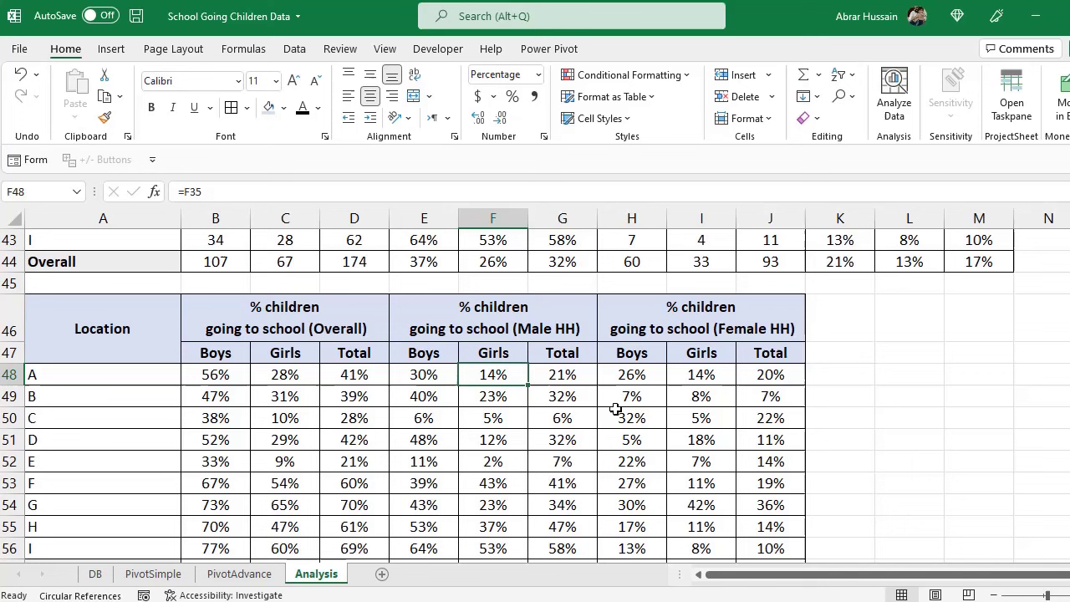
ctrl+click(699, 375)
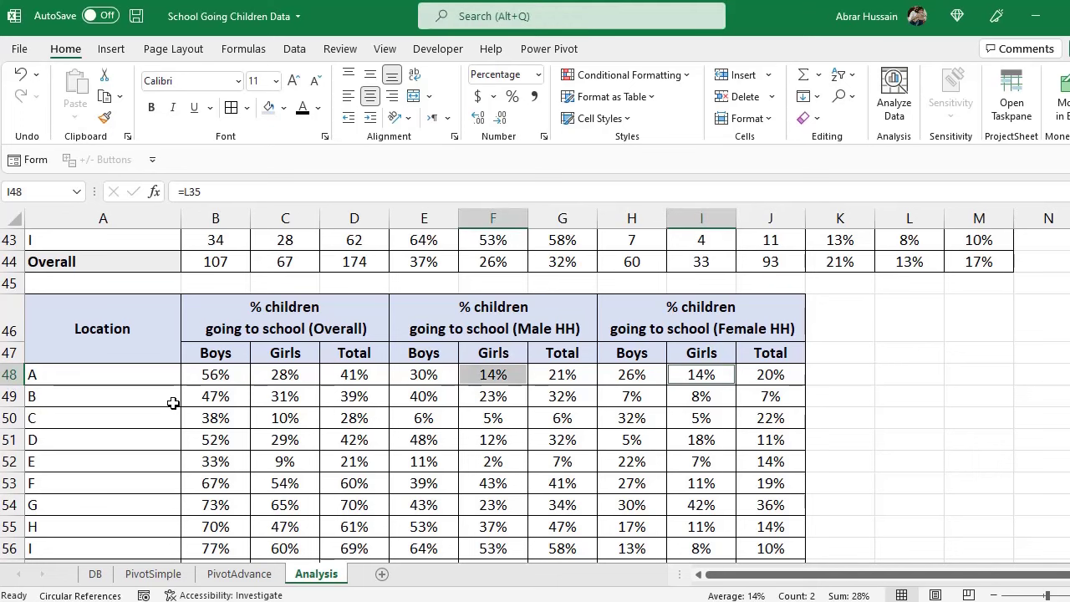
click(425, 375)
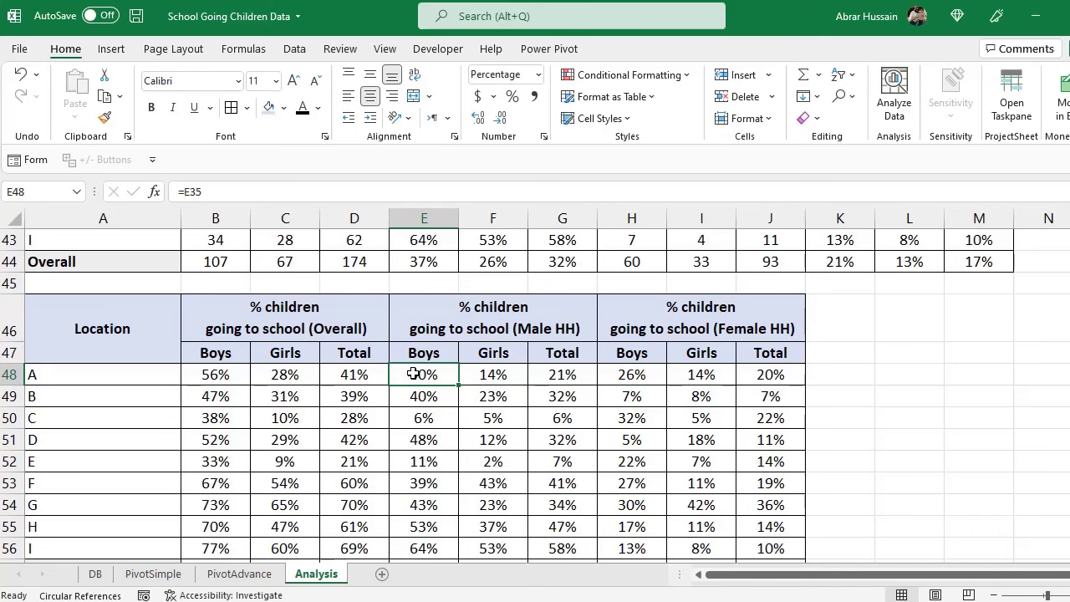
ctrl+click(605, 375)
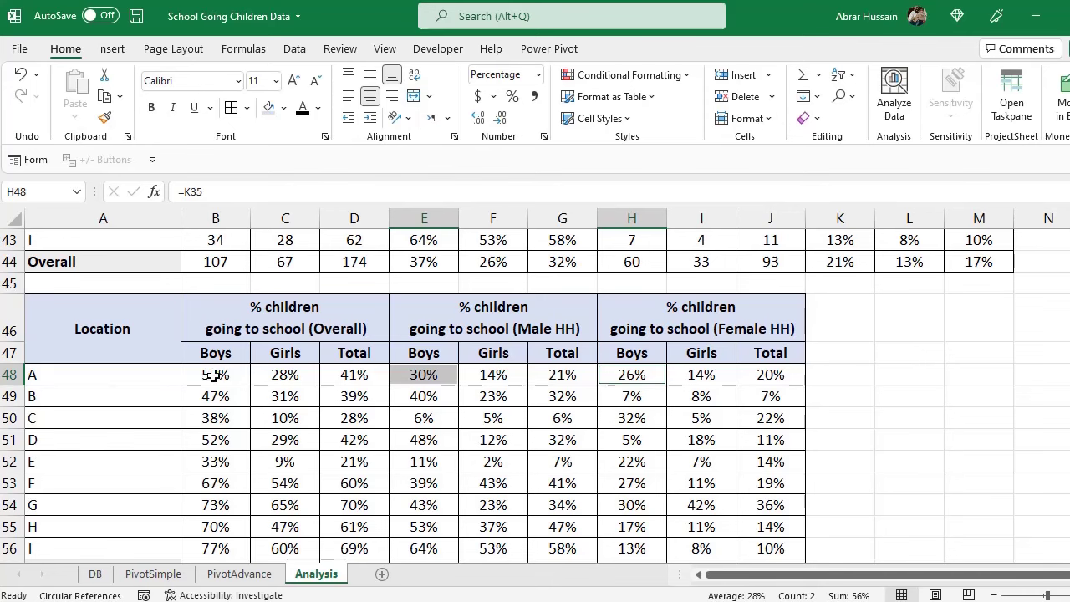
click(504, 397)
scroll(504, 396, up, 4)
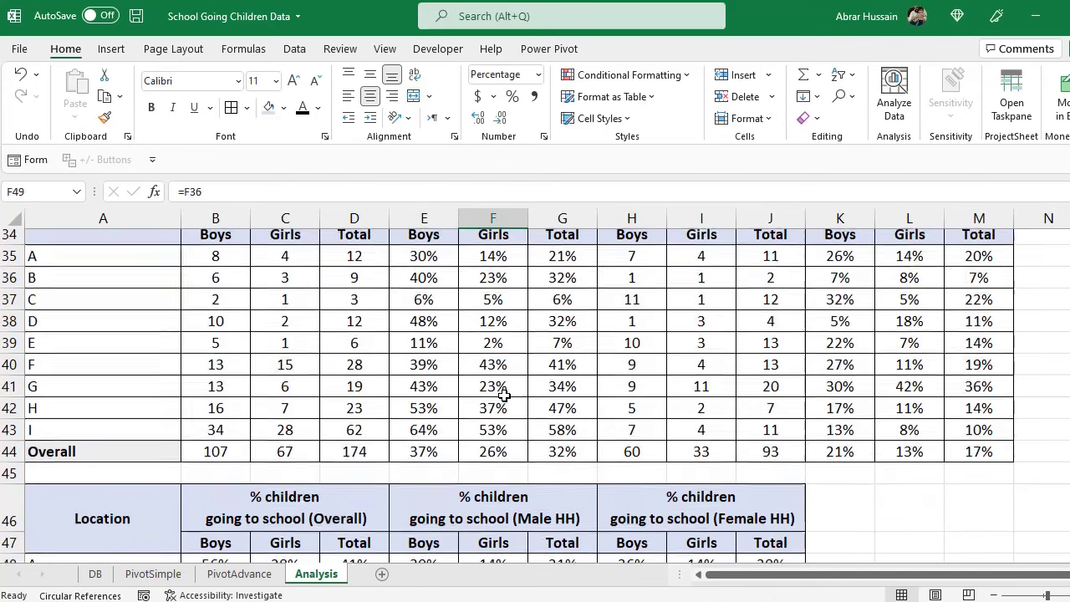
click(418, 364)
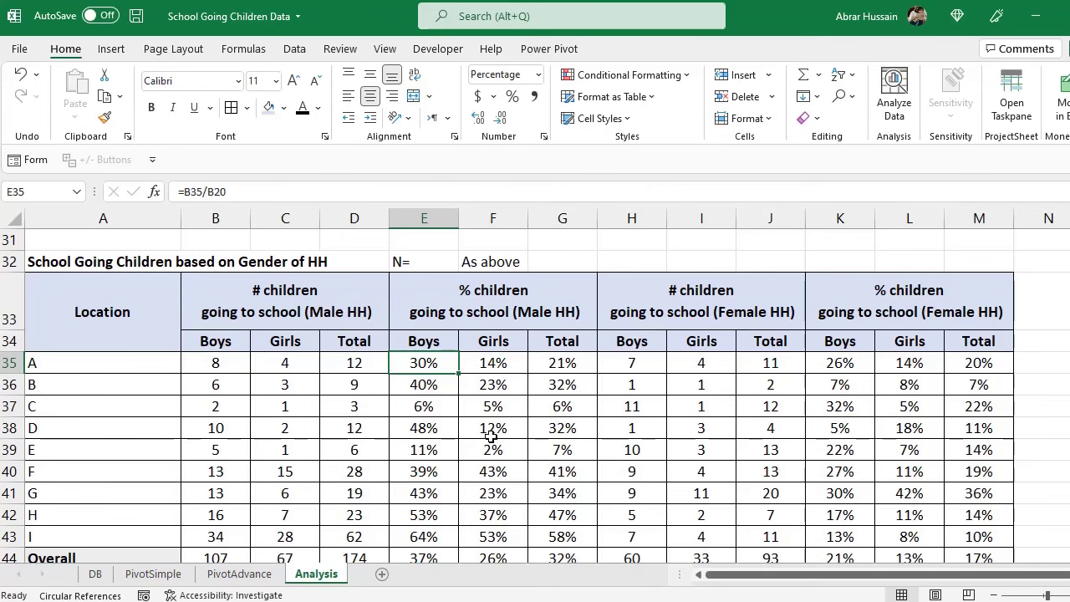
scroll(491, 436, up, 1)
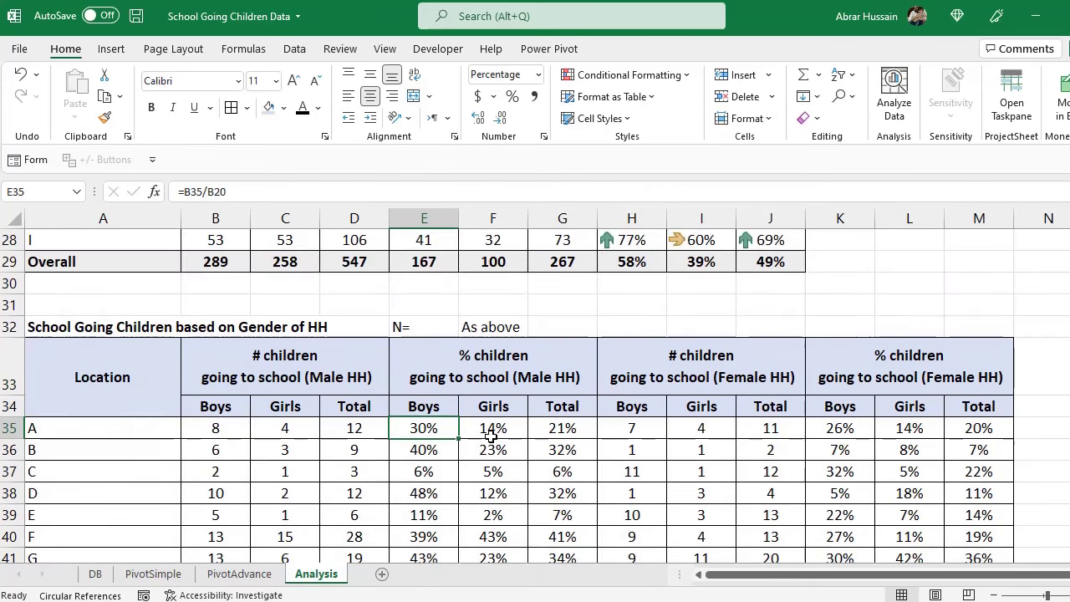
double_click(428, 428)
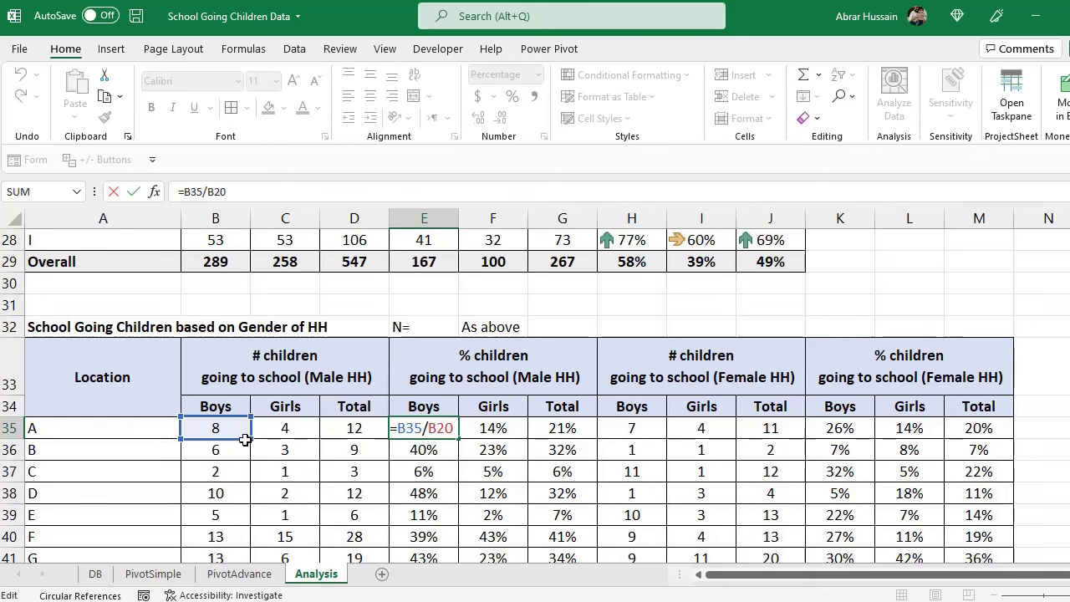
scroll(242, 401, up, 4)
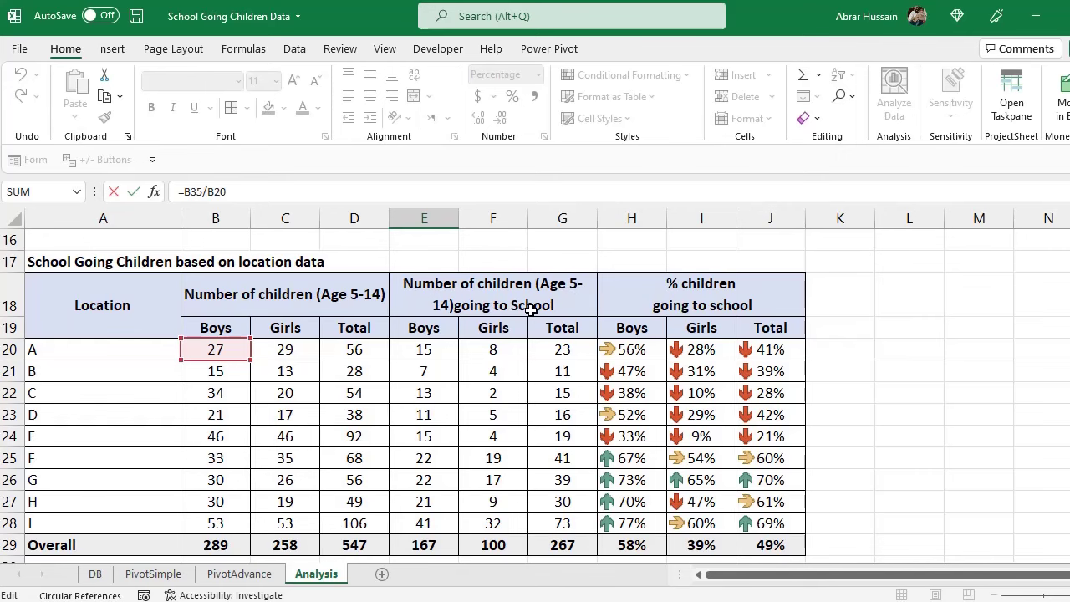
scroll(490, 460, down, 4)
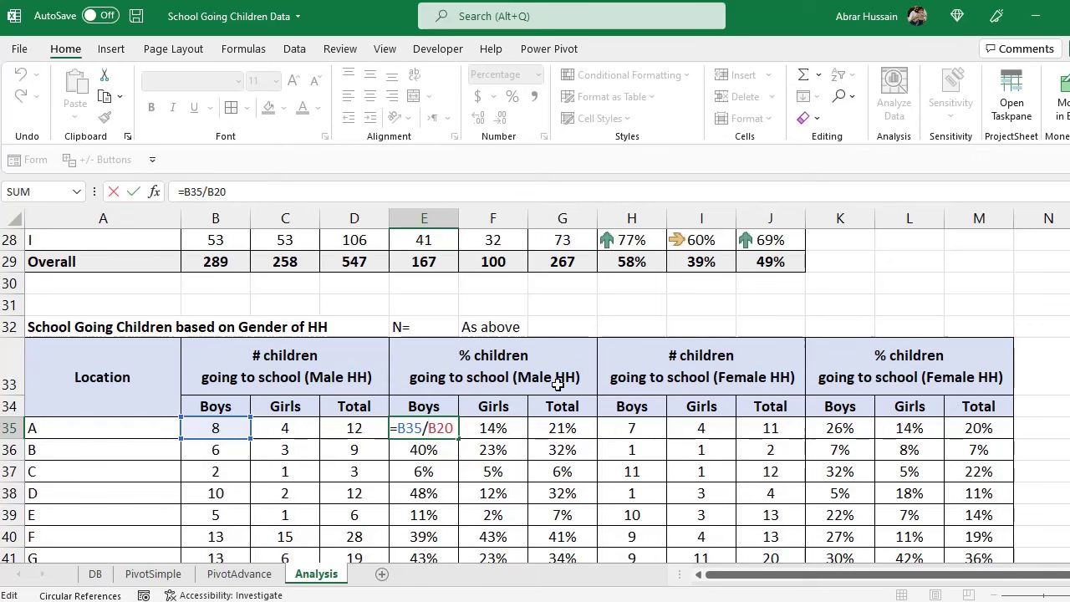
scroll(484, 376, up, 4)
scroll(369, 413, down, 2)
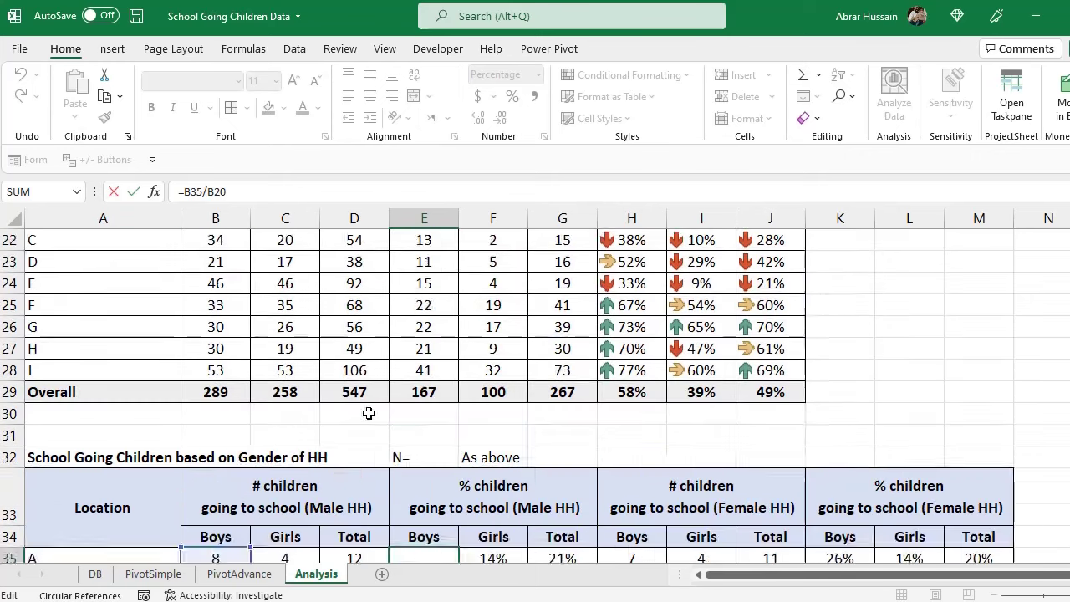
scroll(369, 413, down, 2)
key(ctrl+Return)
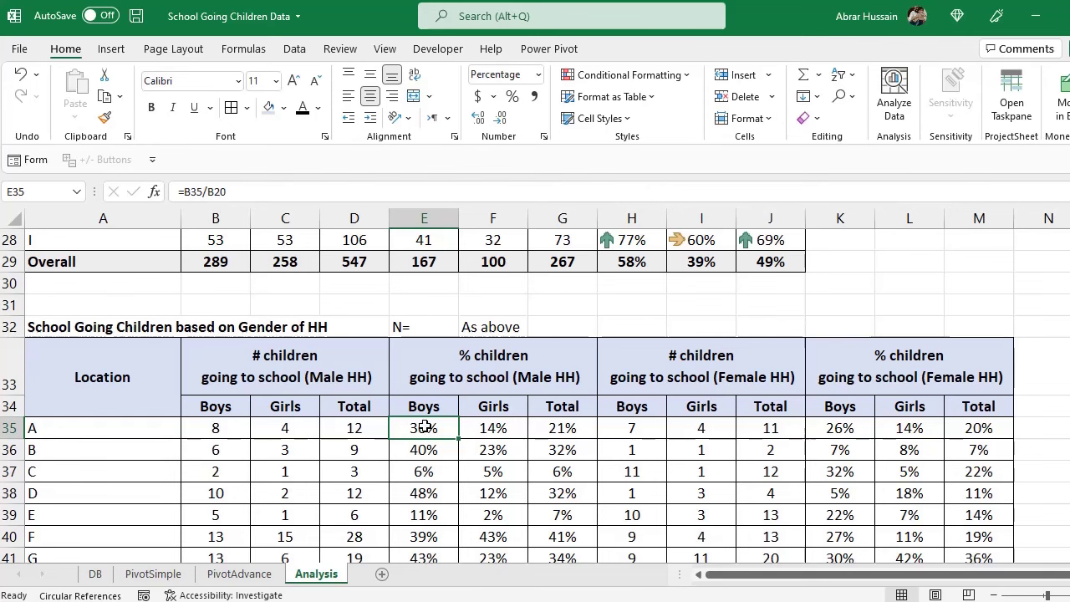
scroll(424, 427, down, 3)
drag(490, 292, 496, 516)
drag(868, 303, 895, 491)
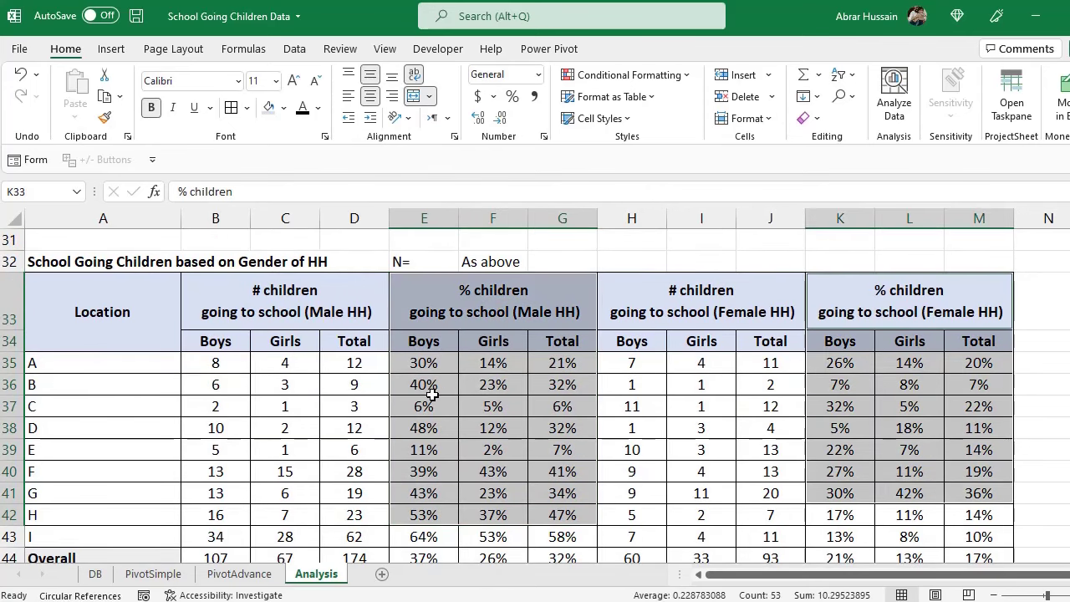
scroll(490, 395, up, 4)
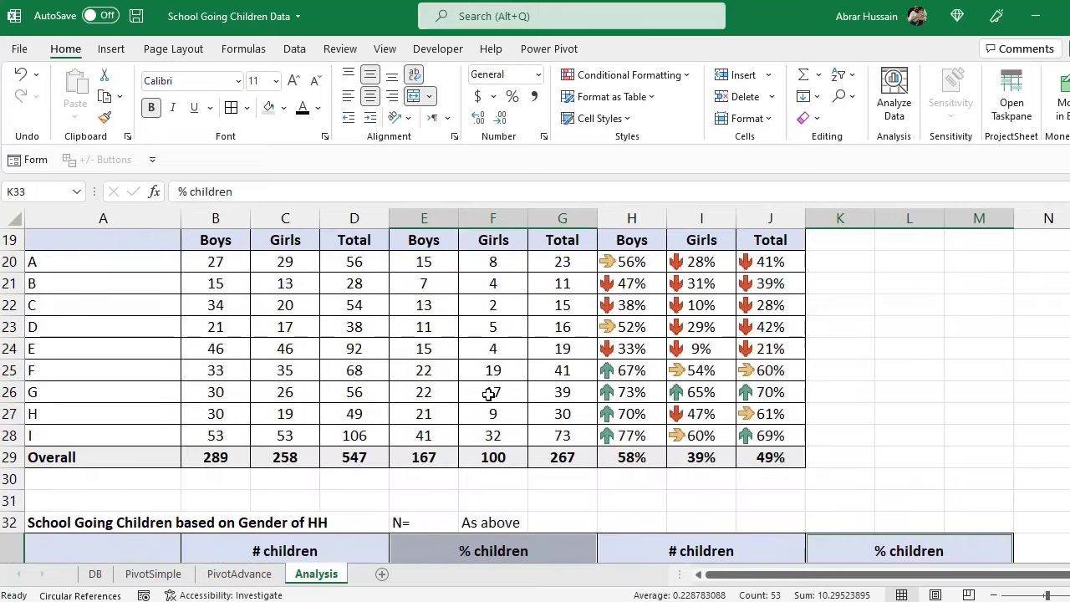
drag(627, 263, 776, 467)
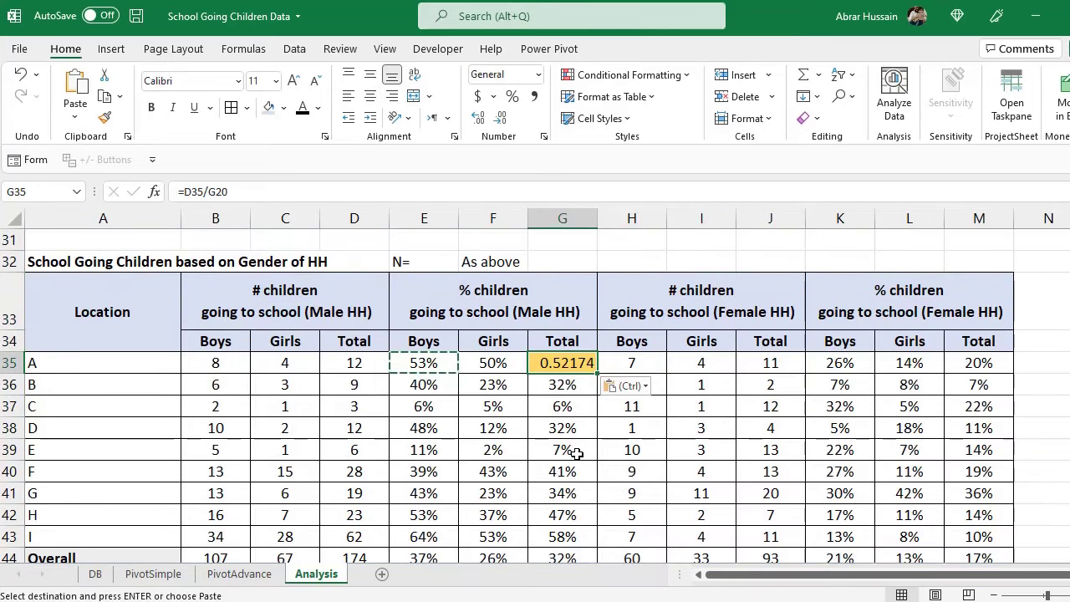
key(ctrl+z)
key(ctrl+z)
key(ctrl+z)
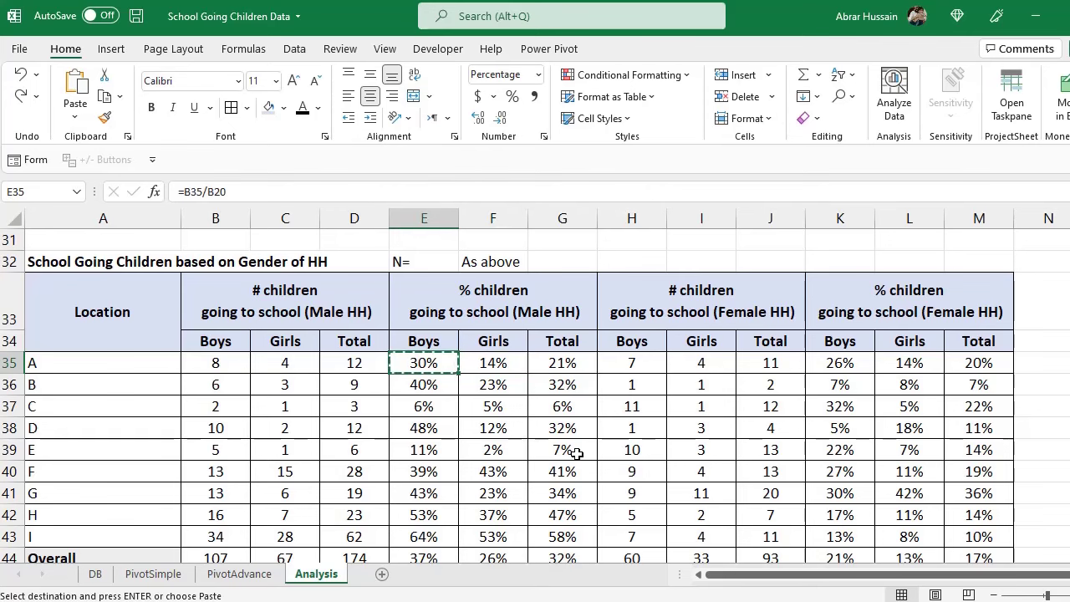
scroll(625, 469, down, 4)
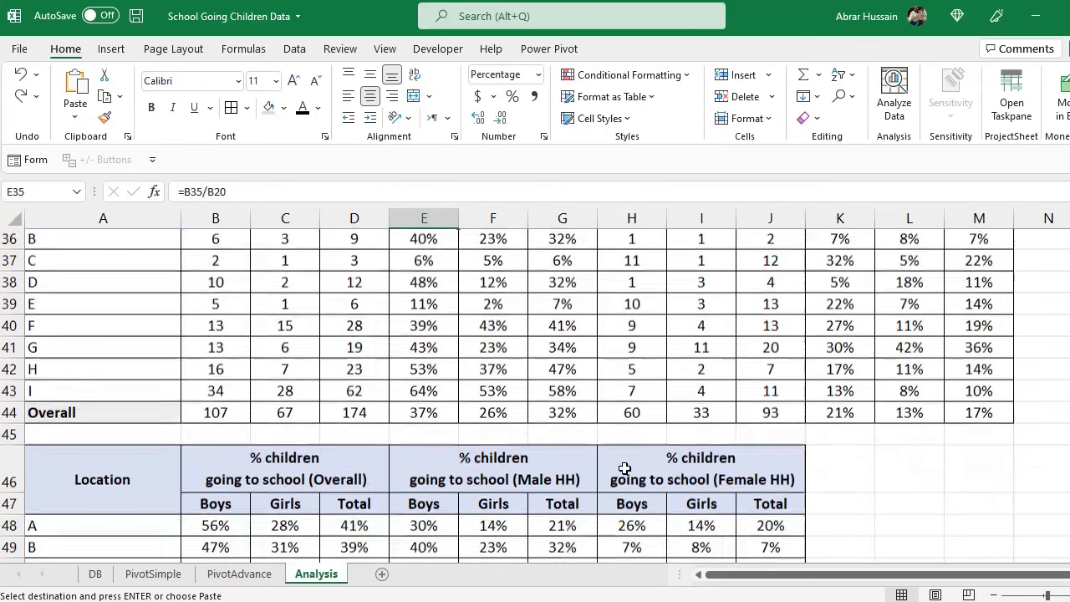
scroll(625, 469, down, 1)
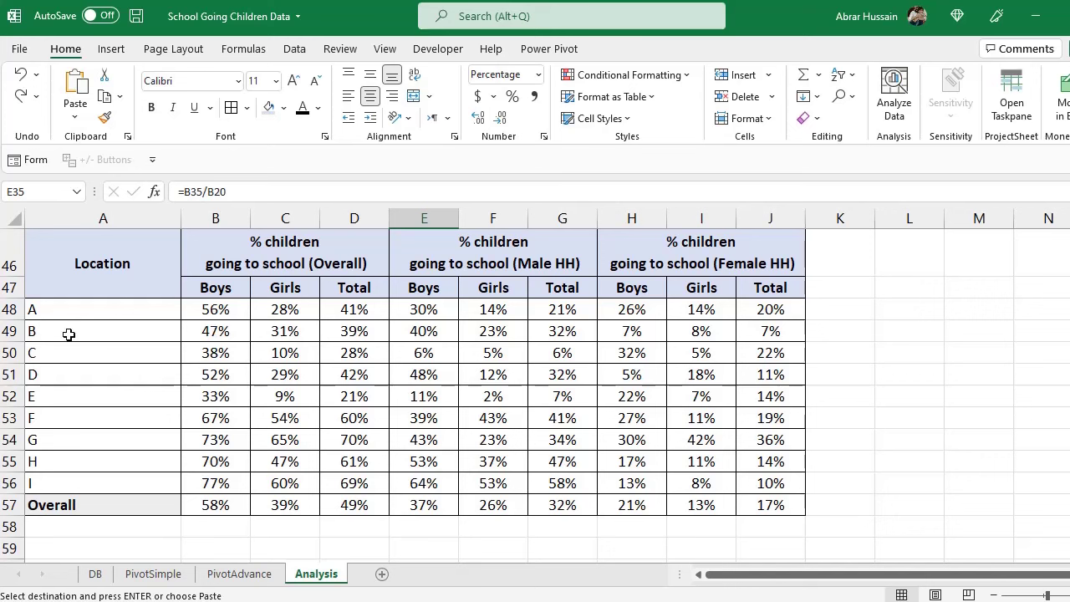
click(195, 334)
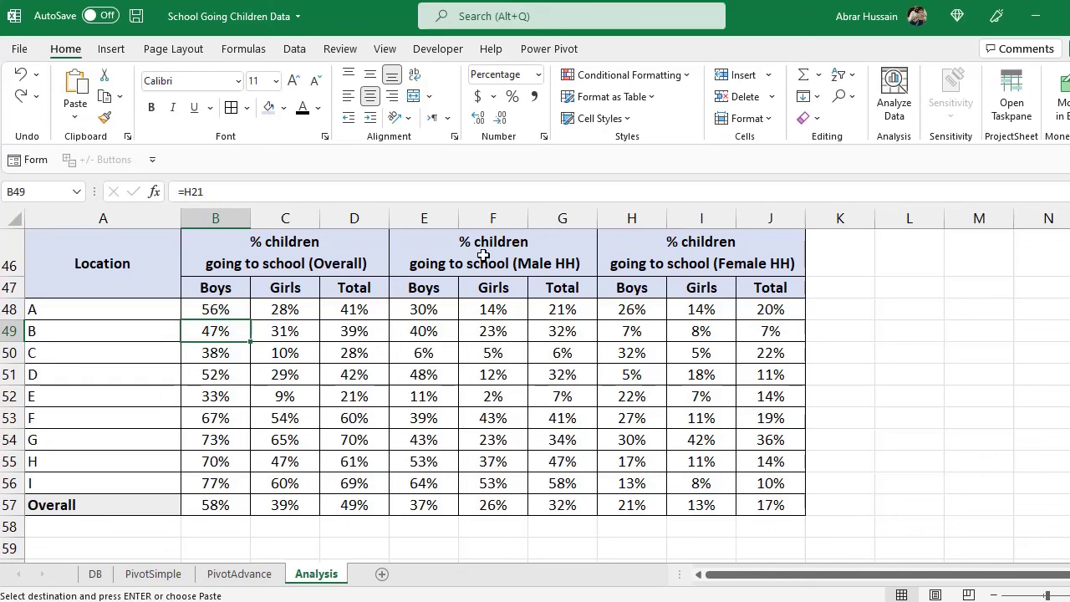
click(640, 333)
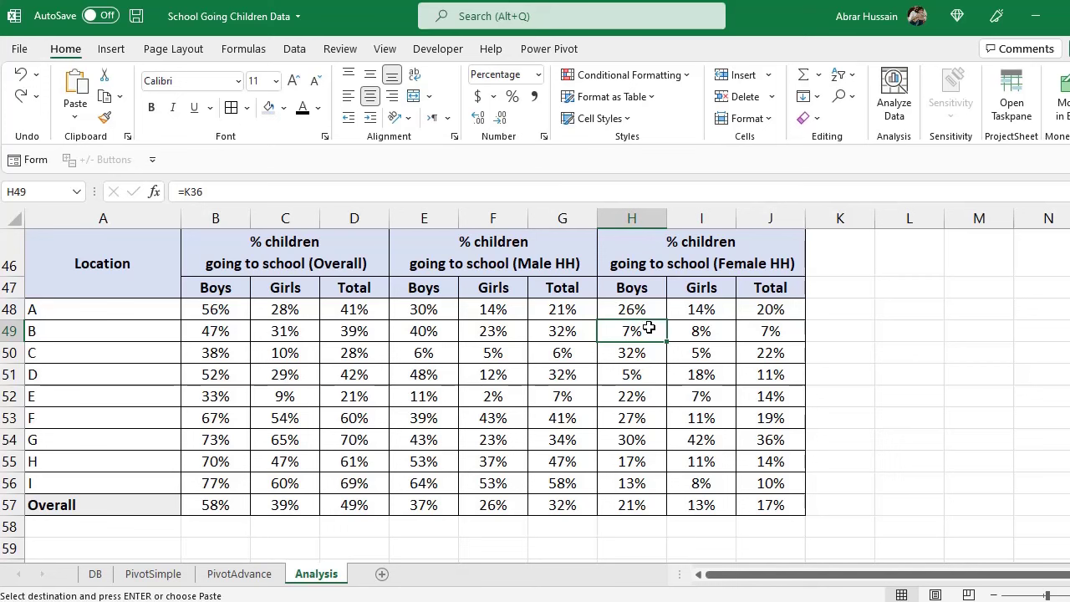
click(421, 334)
click(220, 332)
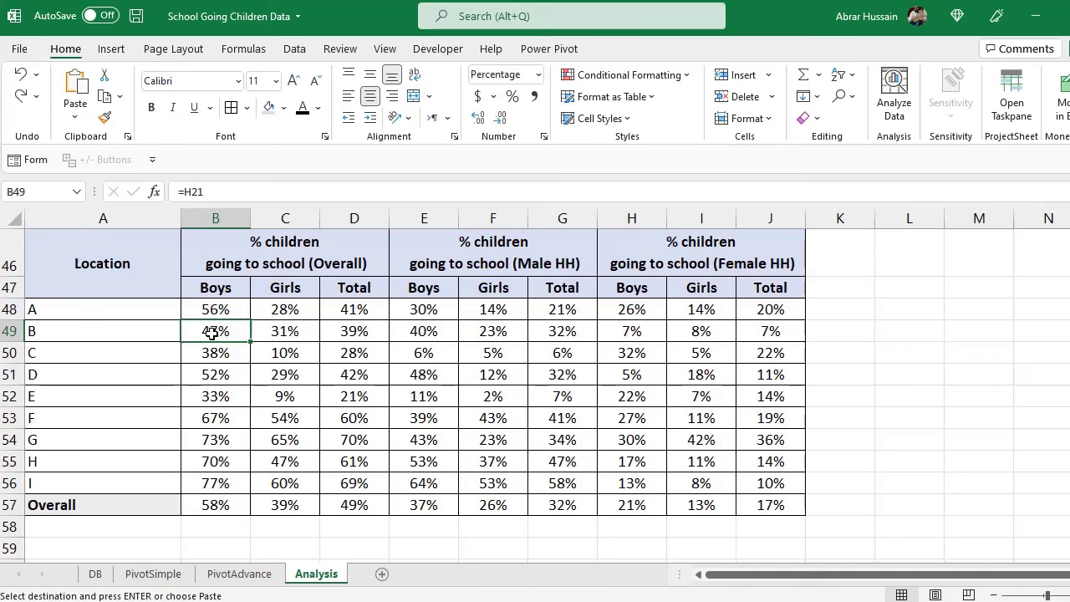
click(431, 327)
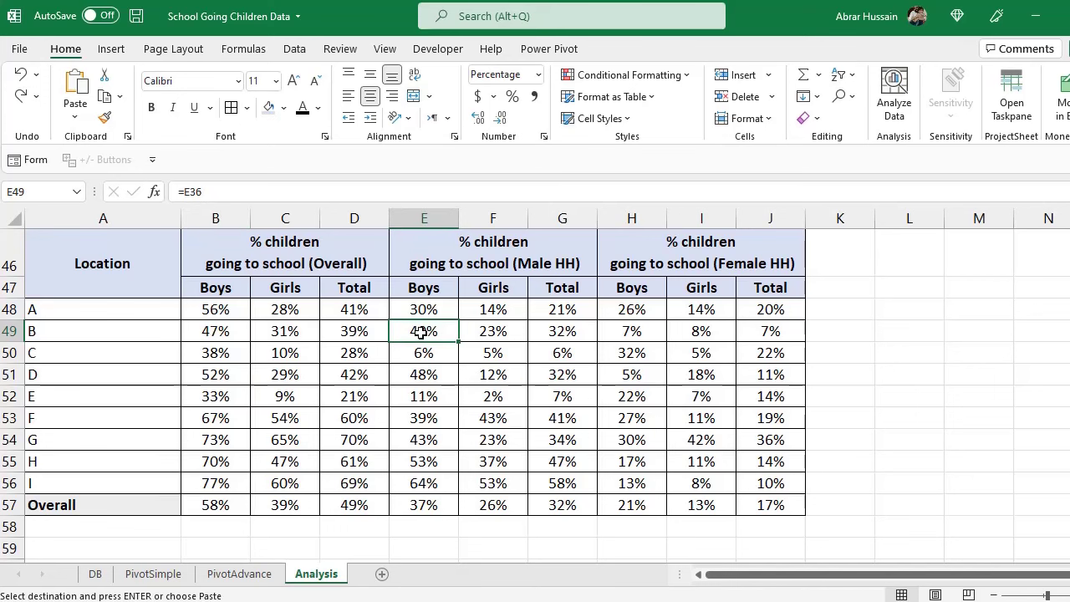
click(645, 326)
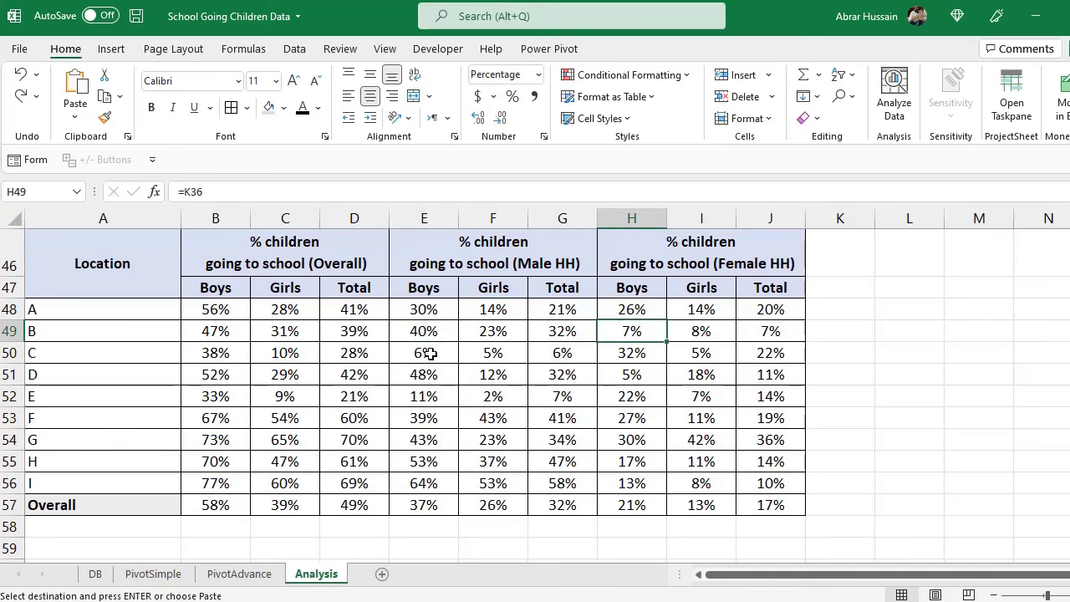
click(209, 357)
click(137, 356)
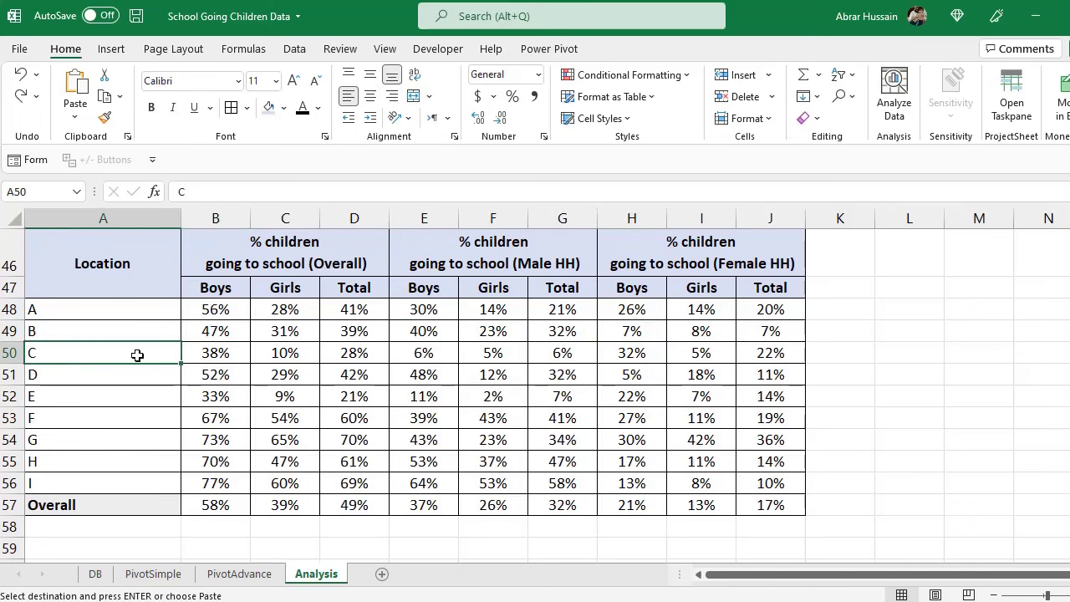
click(209, 355)
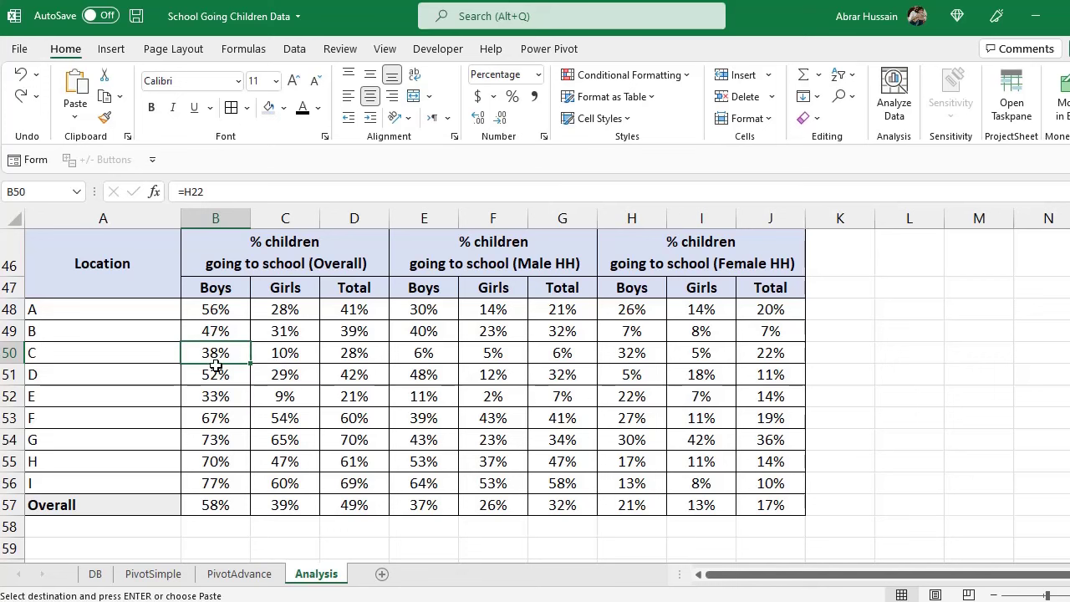
click(423, 355)
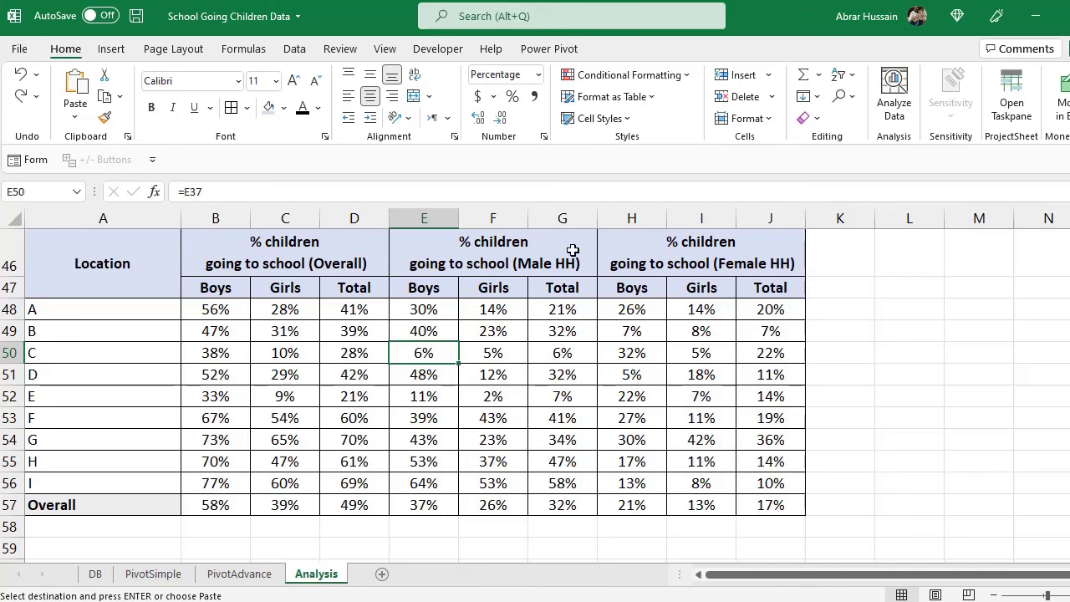
ctrl+click(644, 353)
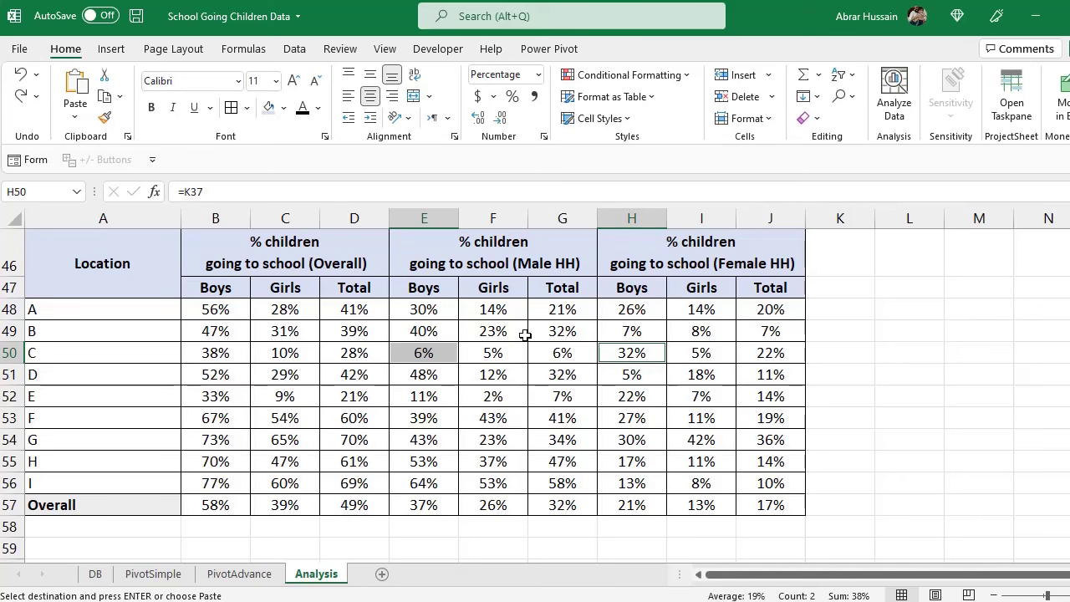
click(452, 331)
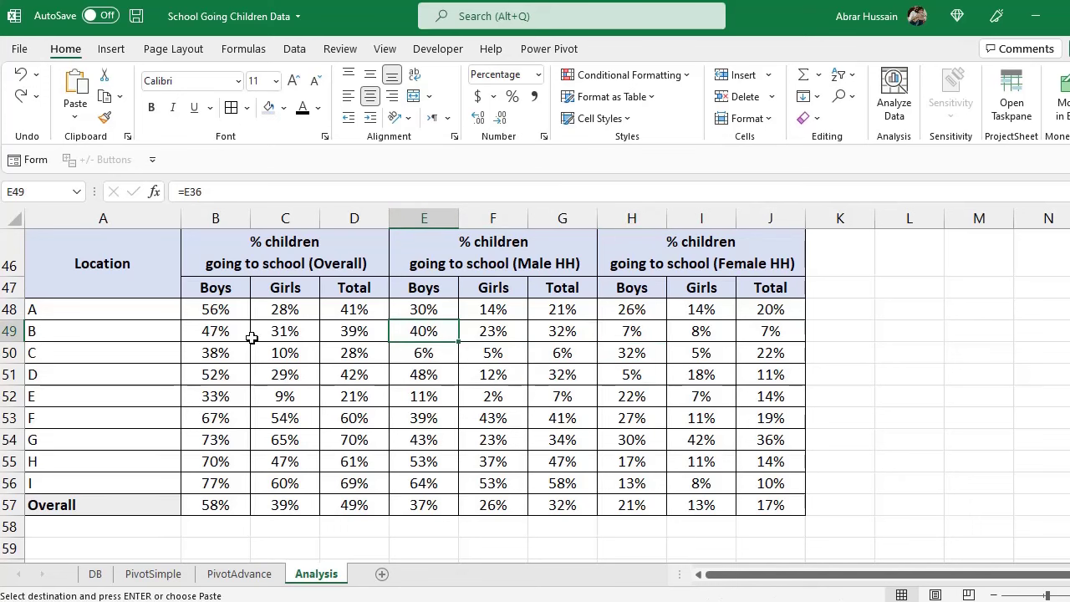
- Try 3 Arrows (Colored) icons on the whole table B48:J57, then undo it
drag(219, 308, 786, 509)
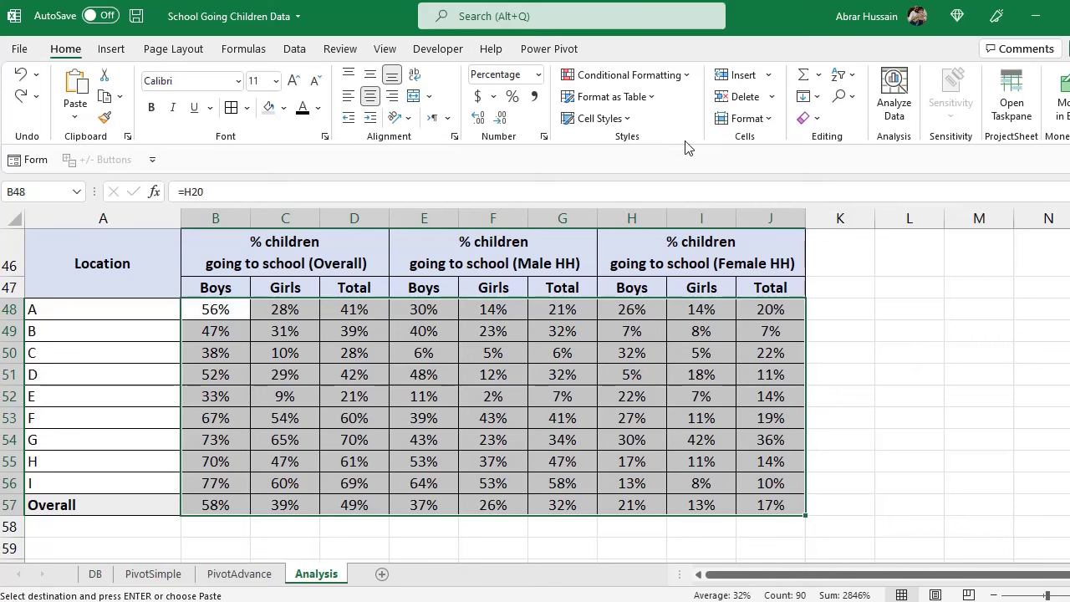
click(626, 75)
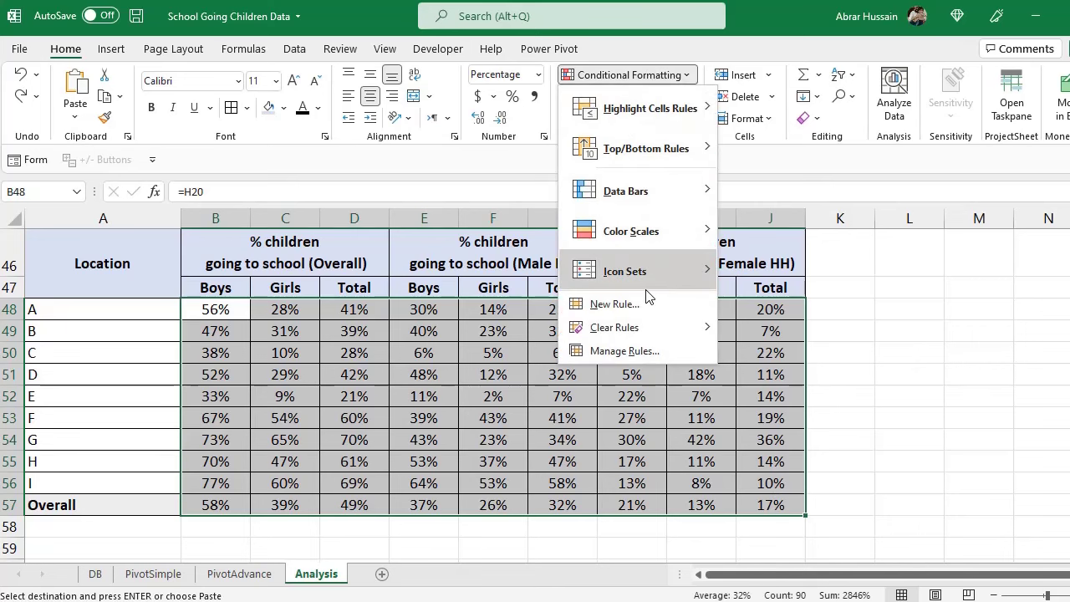
mouse_move(653, 274)
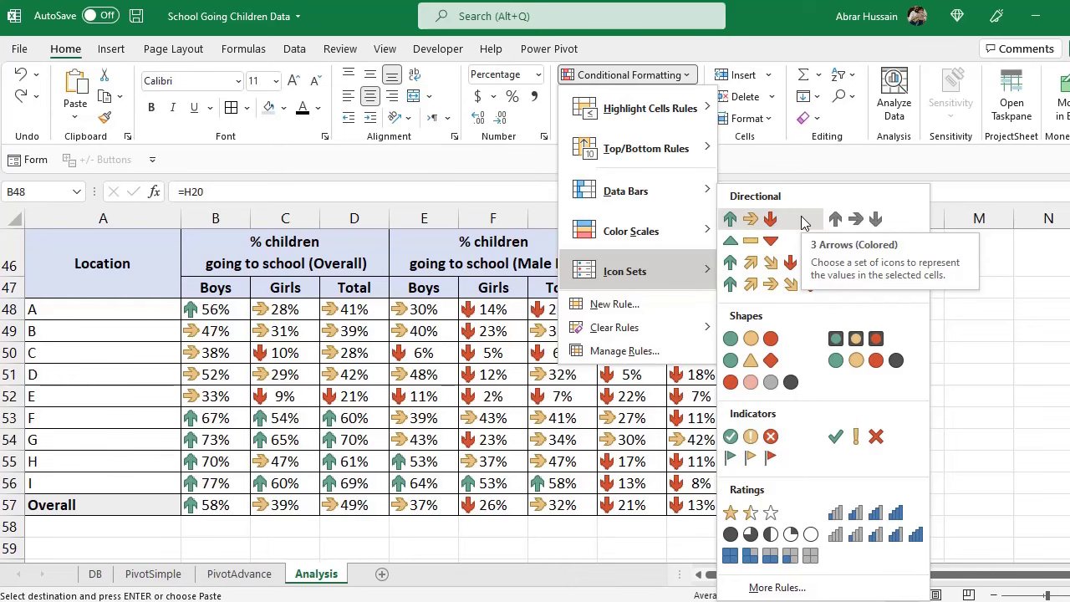
click(803, 221)
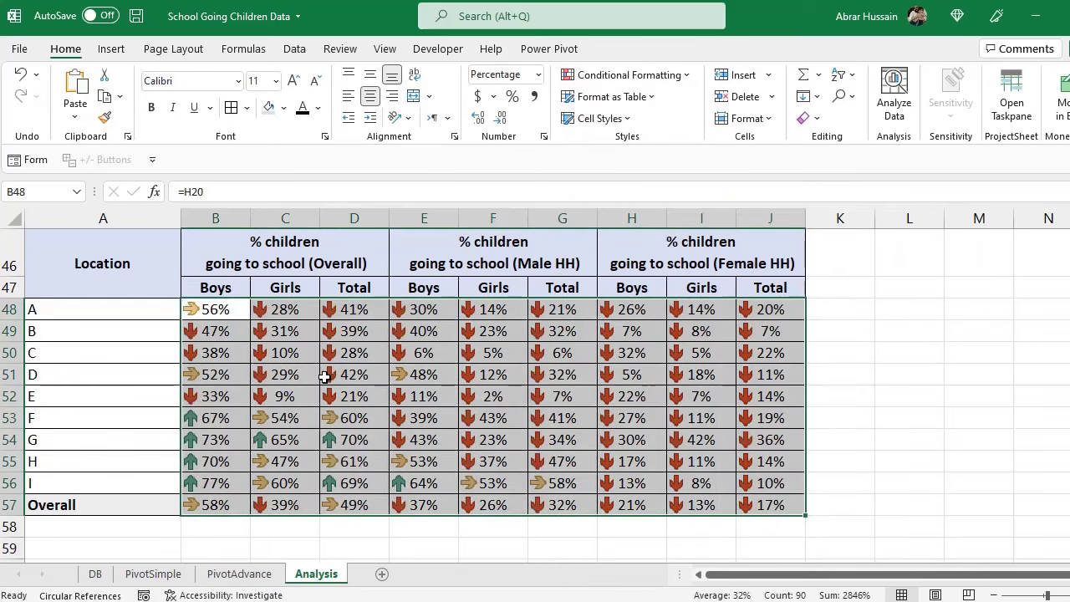
key(ctrl+c)
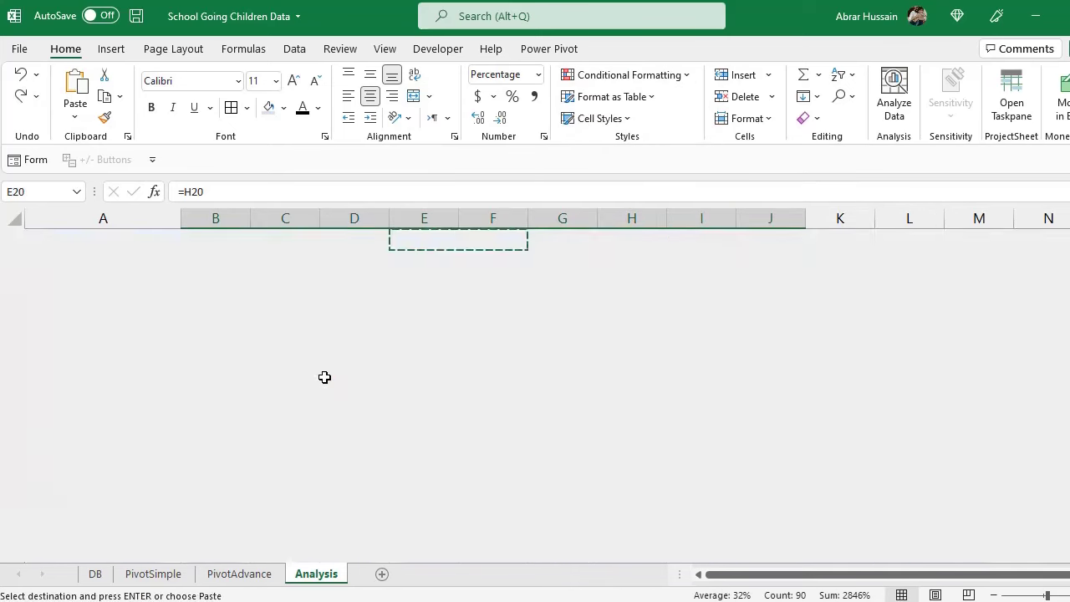
key(ctrl+z)
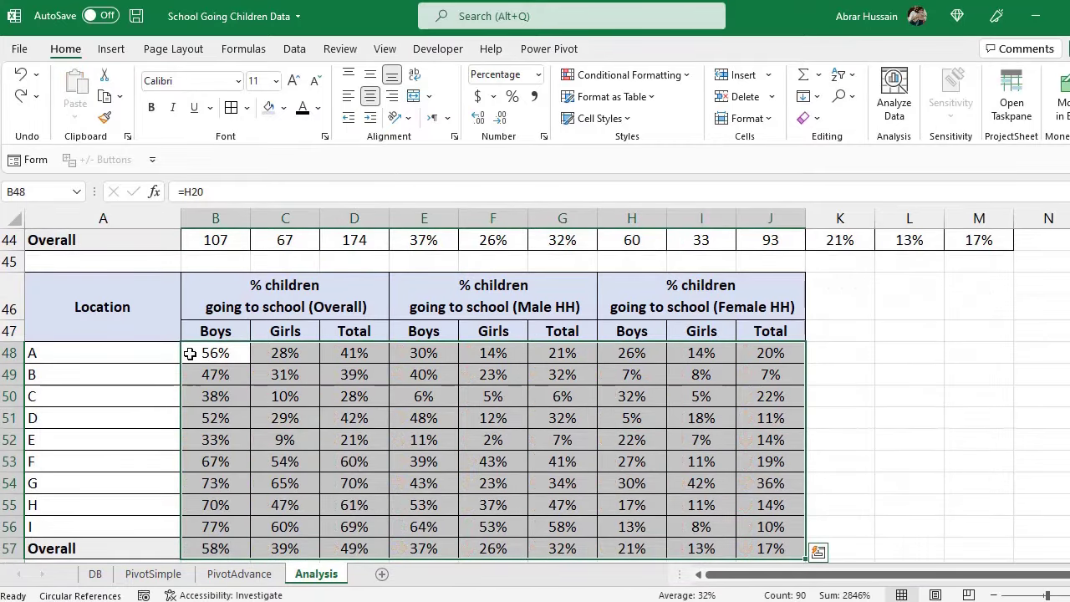
- Apply 3 Arrows (Colored) icons to the Overall block B48:D57
drag(188, 351, 336, 549)
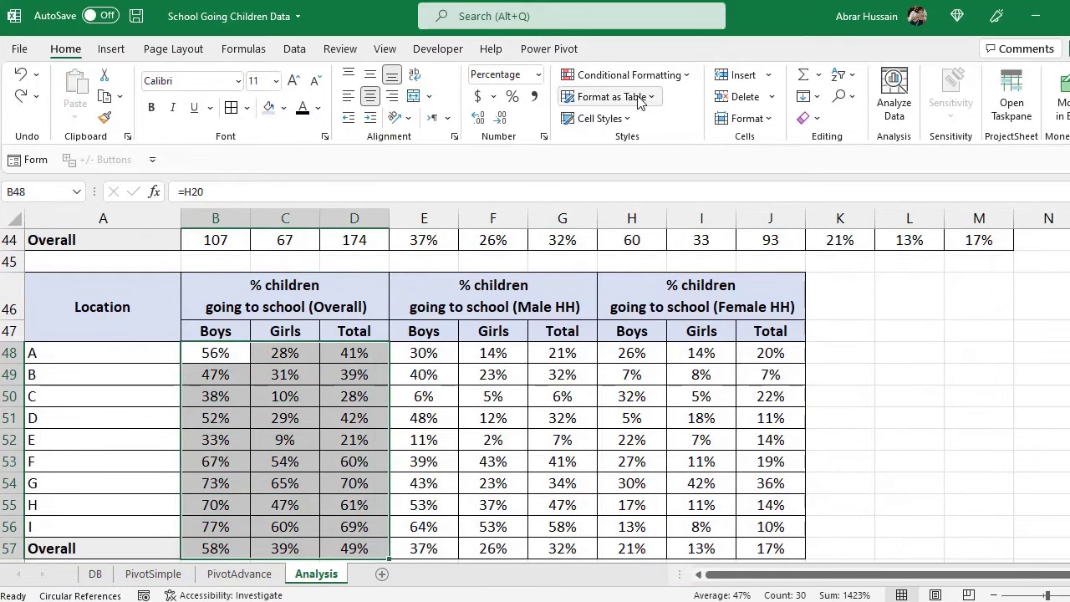
click(627, 75)
mouse_move(623, 275)
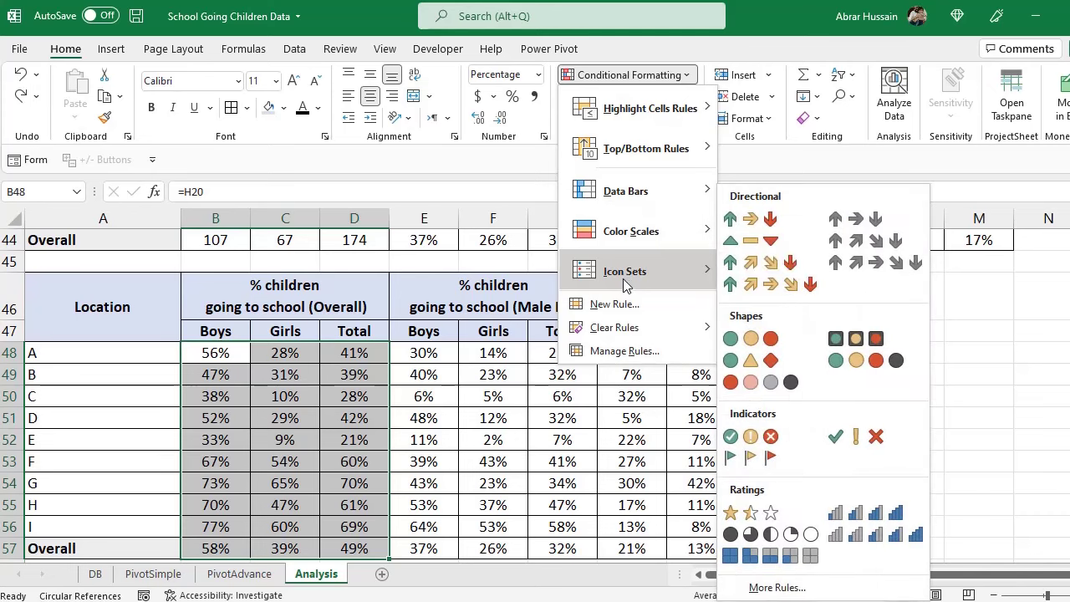
click(786, 224)
- Apply 3 Arrows (Colored) icons to the Male HH block E48:G57
scroll(385, 334, down, 1)
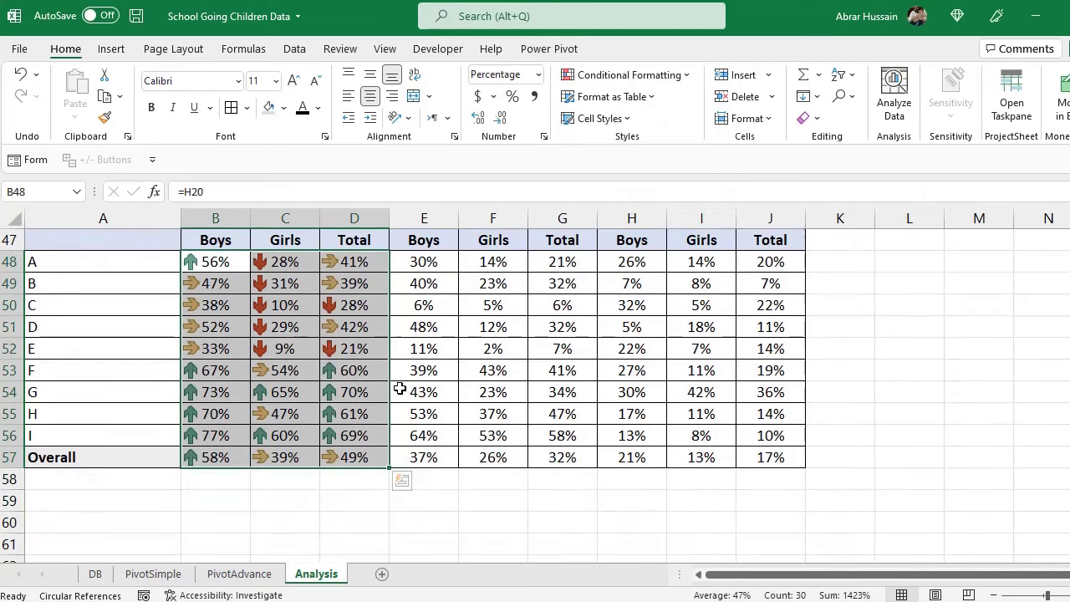
drag(418, 262, 541, 457)
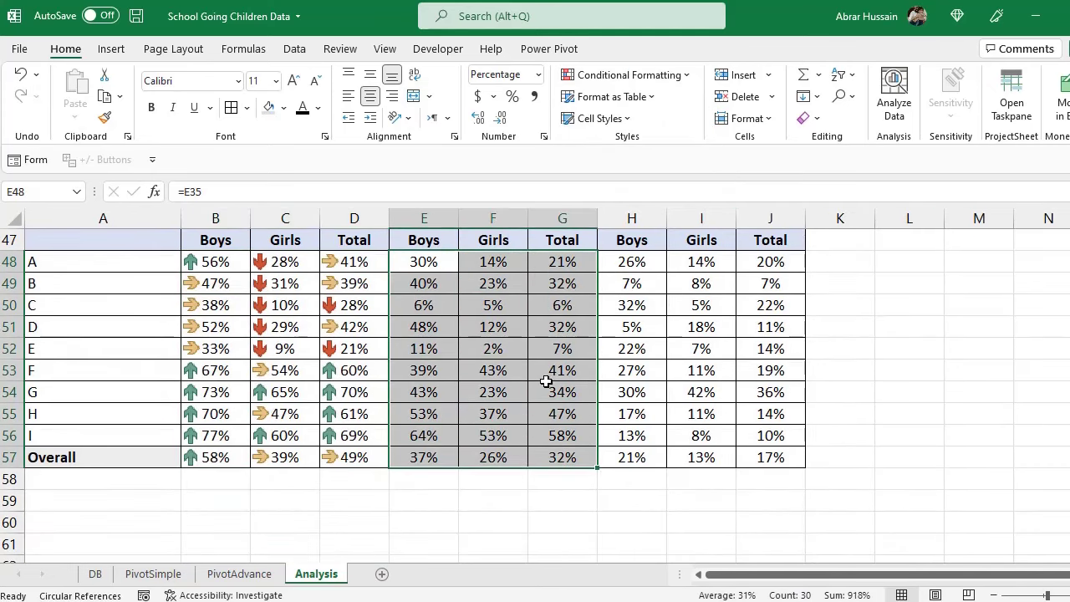
click(633, 75)
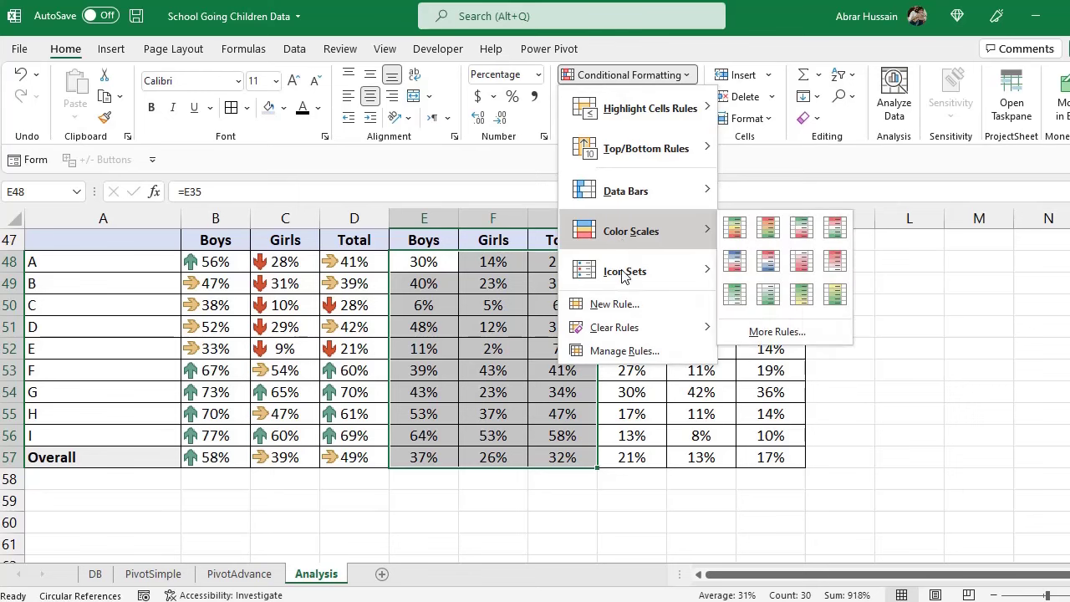
mouse_move(636, 271)
click(771, 221)
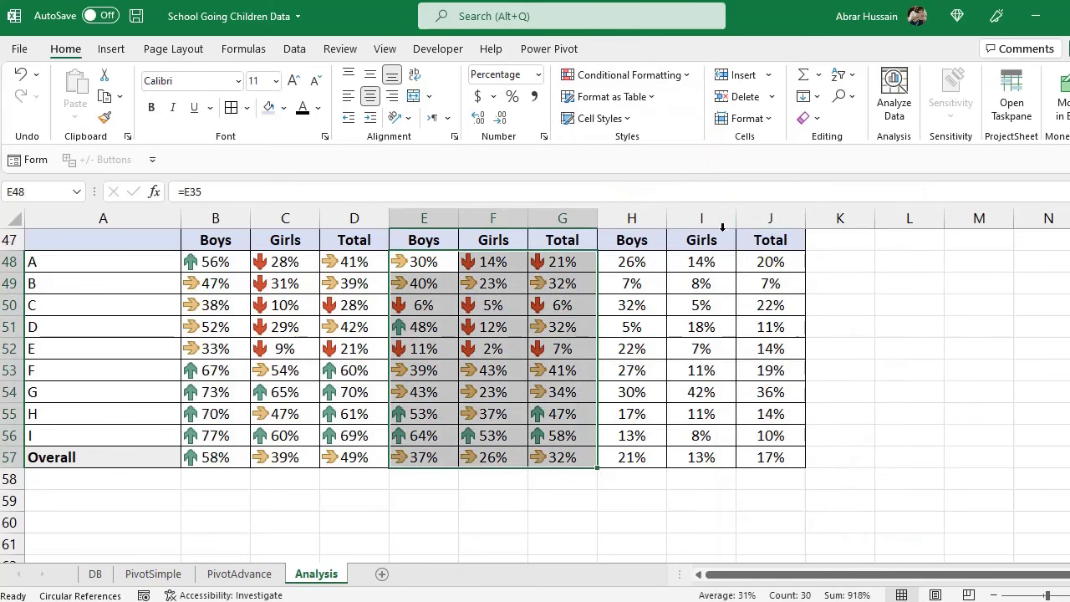
- Apply 3 Arrows (Colored) icons to the Female HH block H48:J57
drag(201, 266, 770, 458)
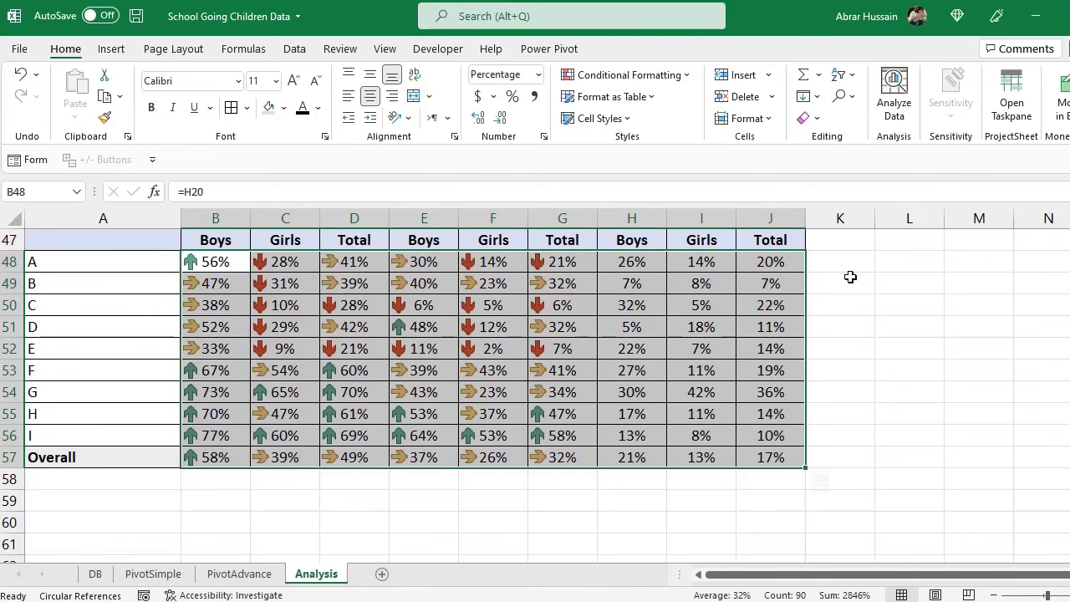
click(454, 305)
scroll(456, 285, up, 1)
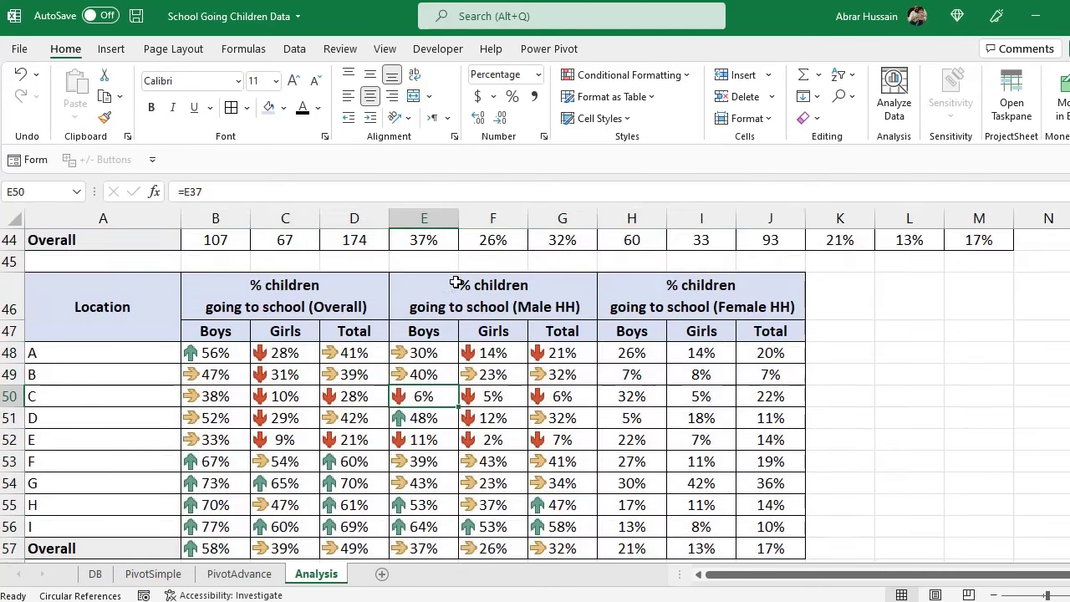
drag(478, 292, 569, 398)
drag(742, 293, 738, 399)
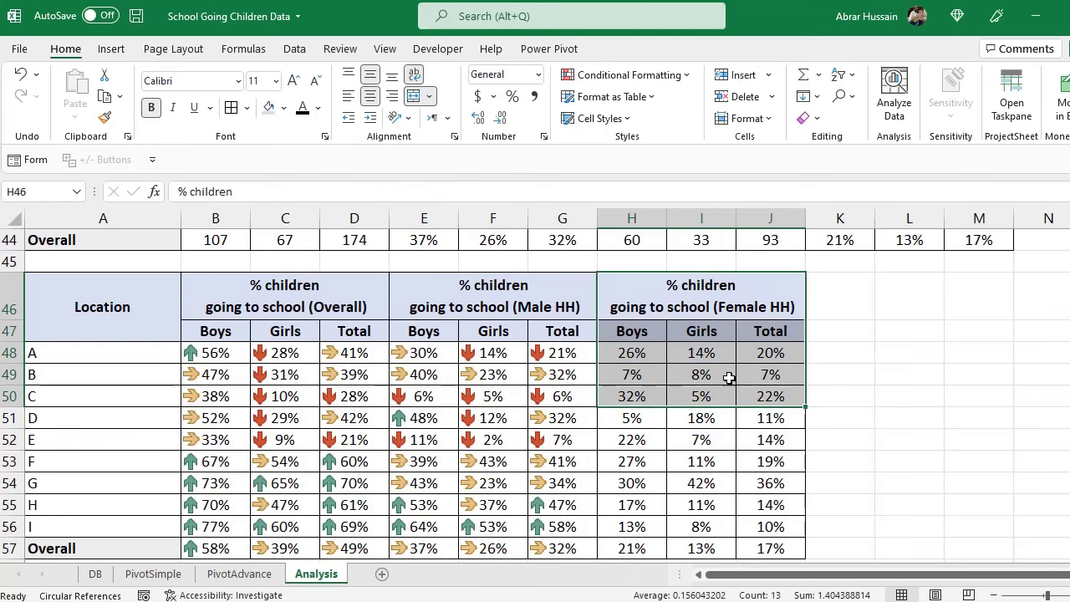
scroll(729, 378, down, 1)
drag(634, 262, 767, 462)
click(623, 76)
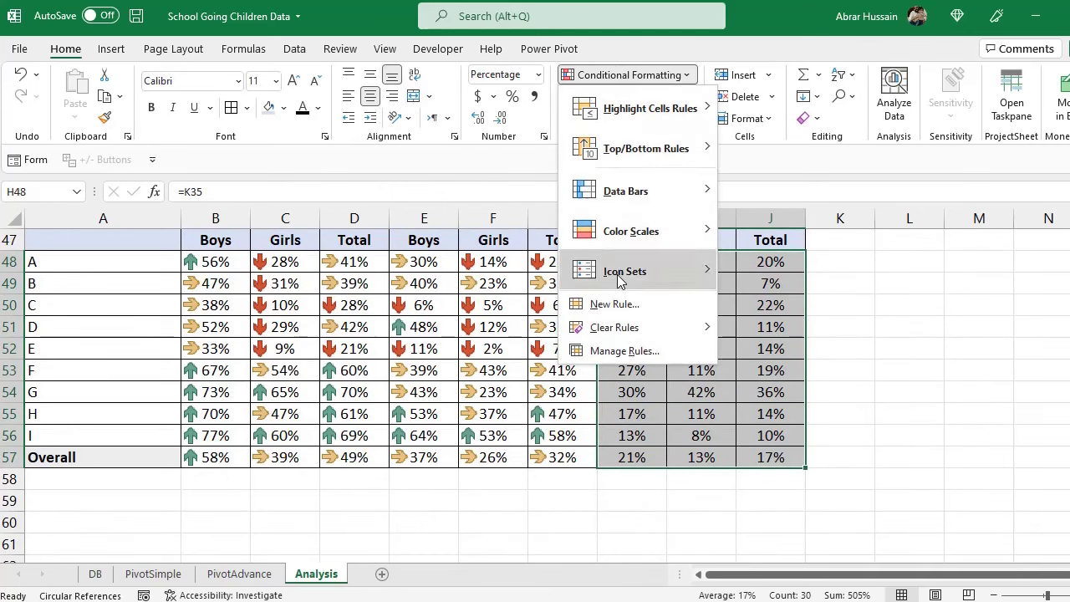
mouse_move(627, 271)
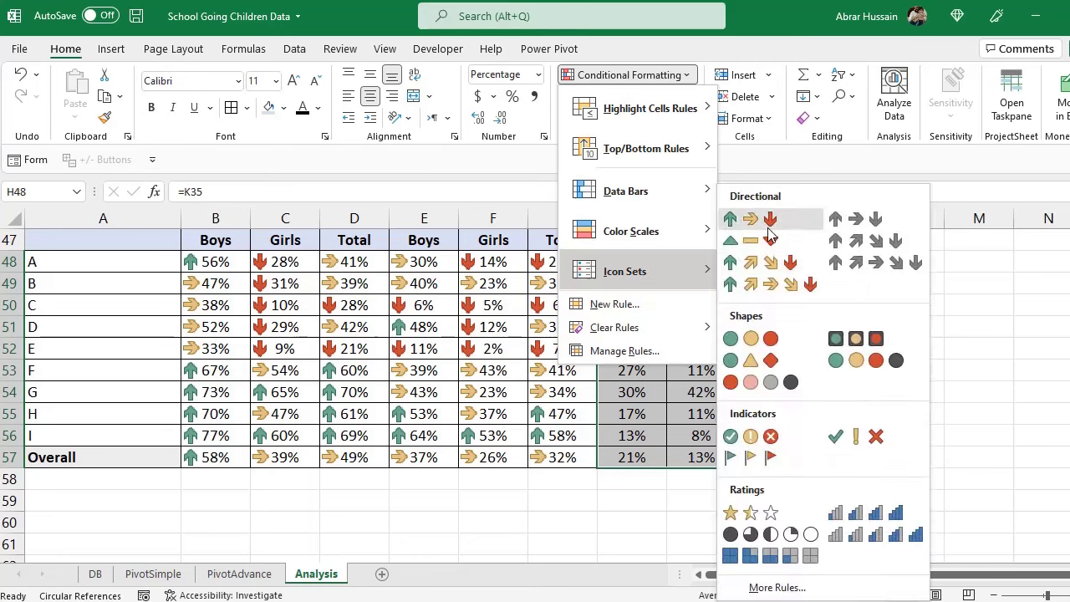
click(770, 220)
- Reselect the full percentage table B48:J57
click(841, 348)
scroll(840, 349, up, 1)
click(214, 352)
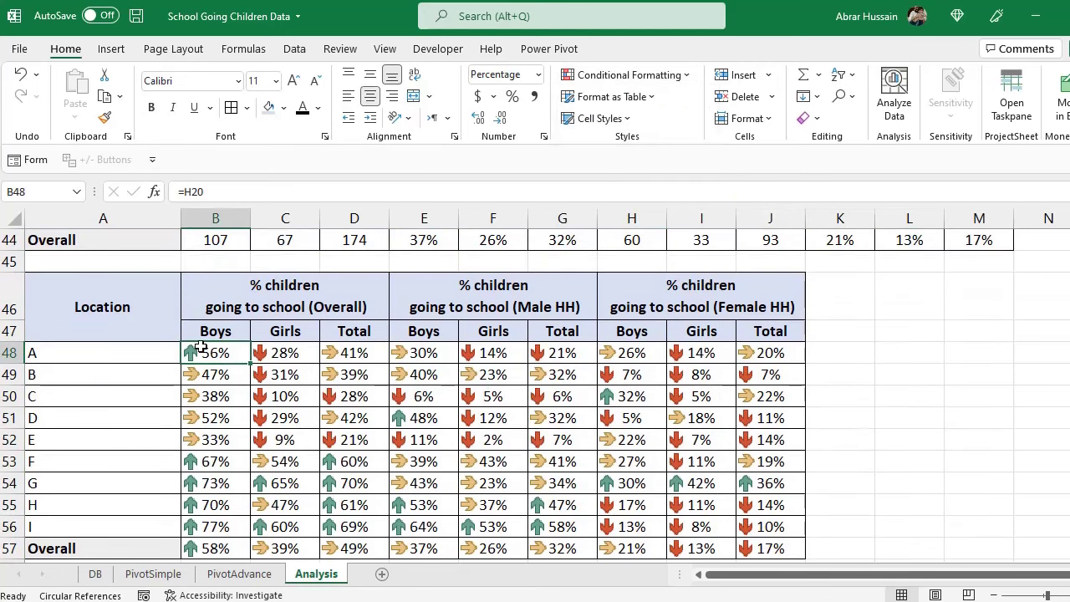
mouse_move(209, 354)
mouse_down()
mouse_move(711, 489)
mouse_move(719, 547)
mouse_move(770, 549)
mouse_up()
- In Manage Rules, change the Female HH icon-set thresholds from 67/33 to 80/60
click(623, 75)
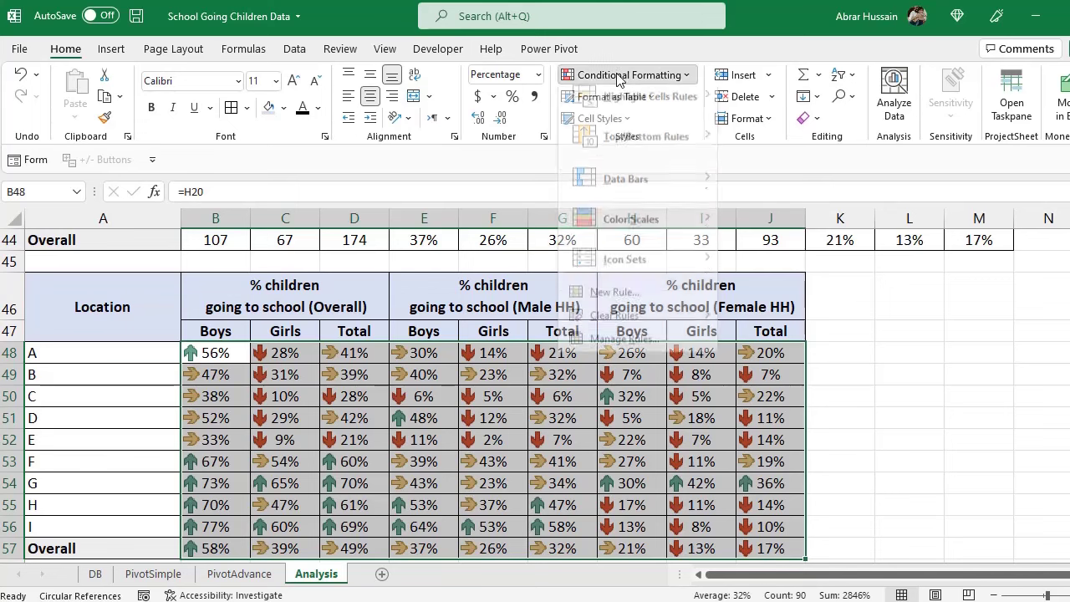
click(604, 352)
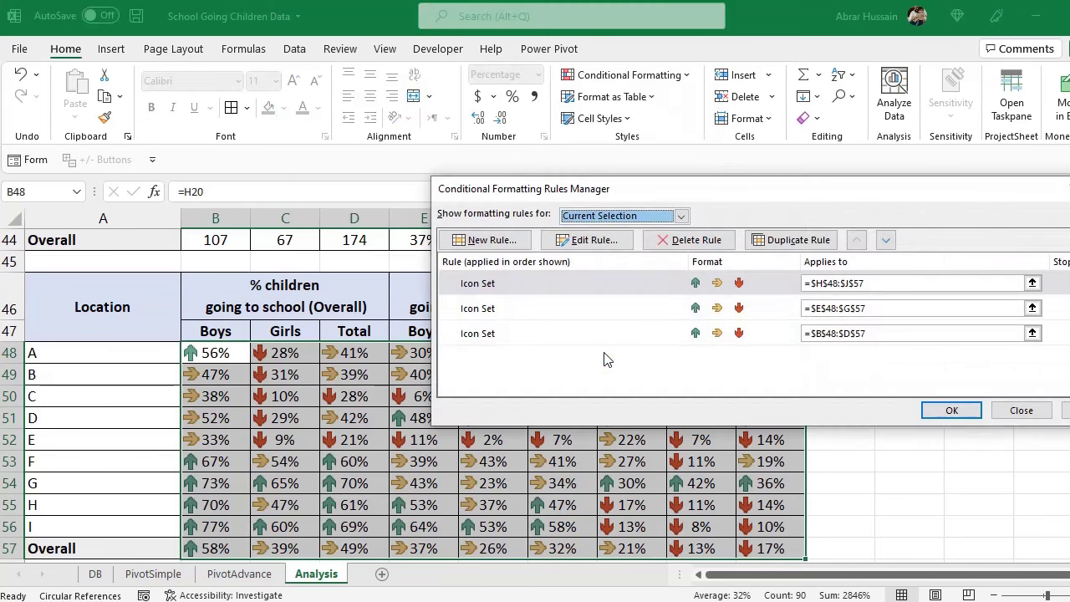
double_click(494, 282)
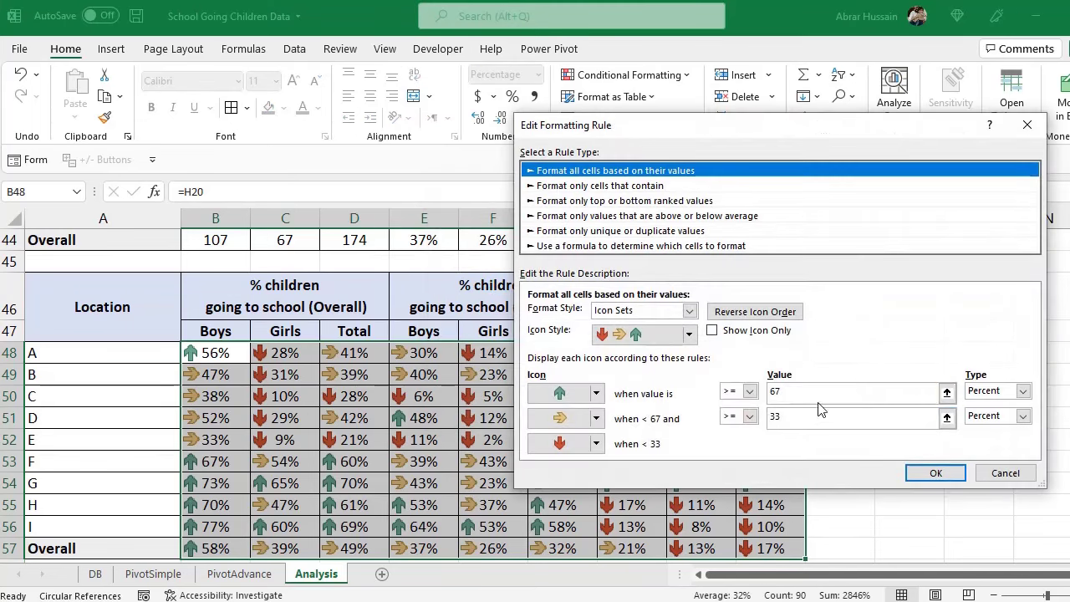
double_click(805, 391)
text(80)
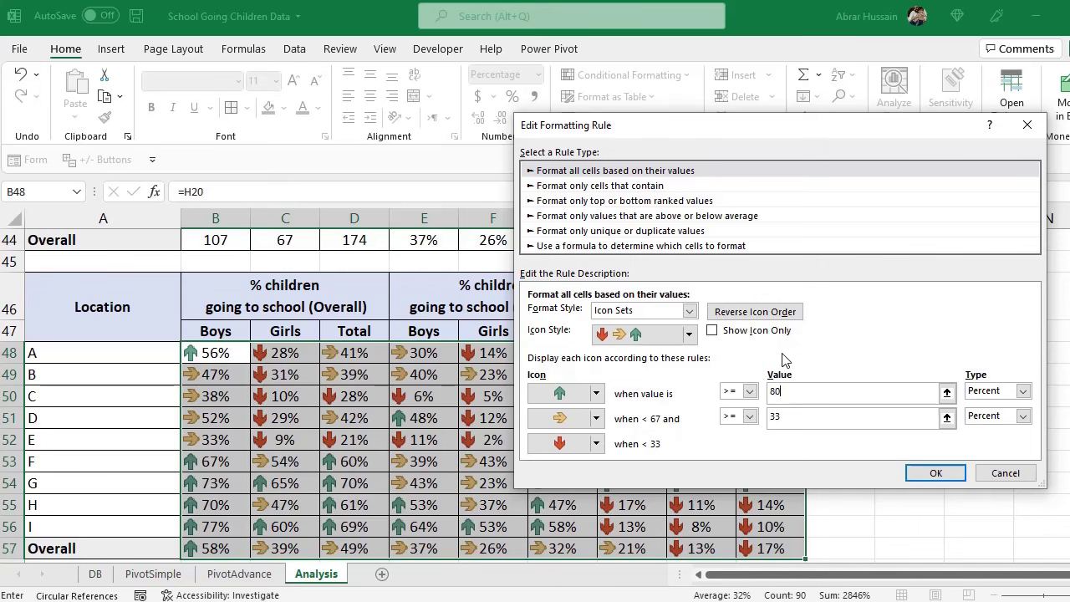
double_click(793, 418)
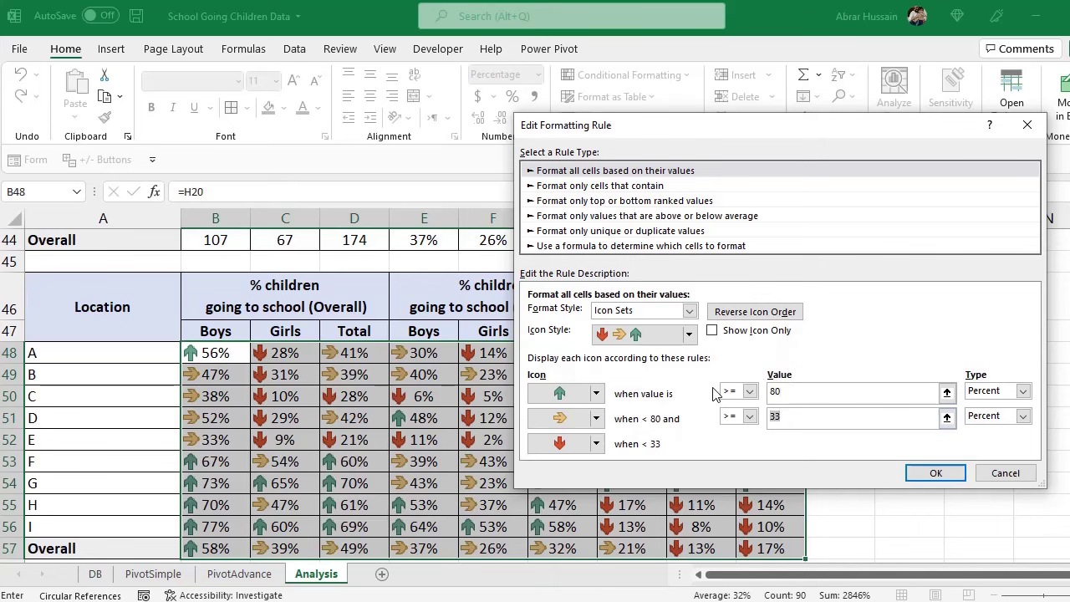
text(60)
click(936, 473)
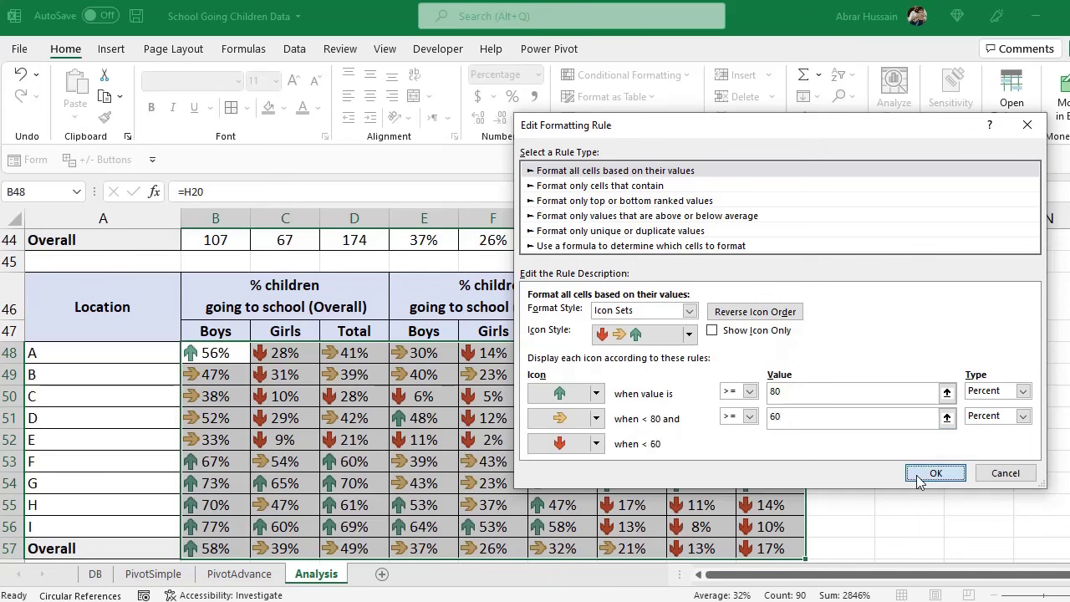
- Set the next icon-set rule's thresholds to 80 and 60 and apply the rules
double_click(709, 304)
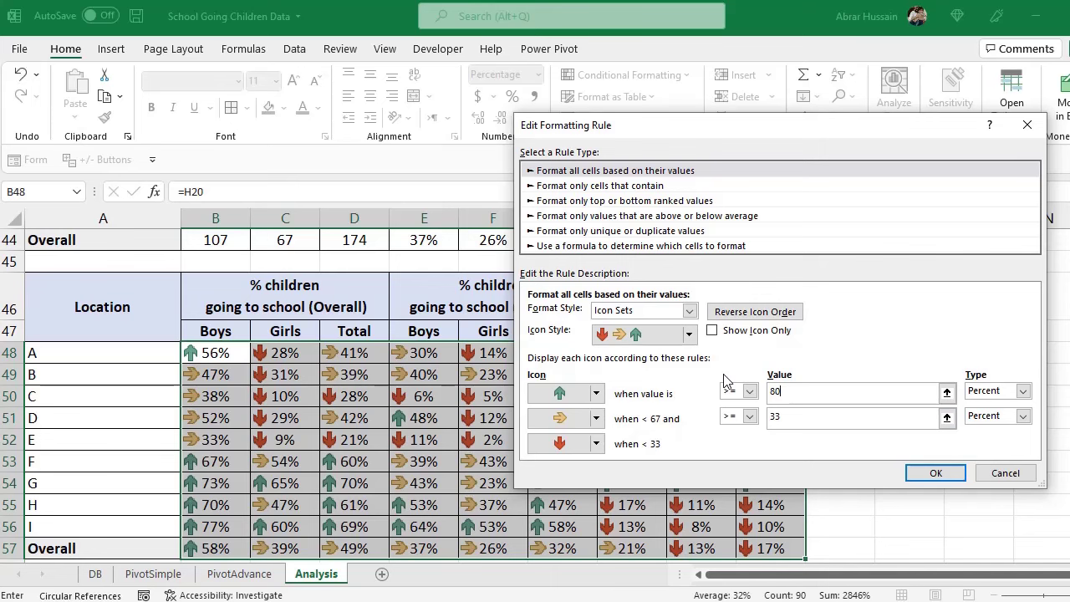
click(938, 474)
text(80)
key(Tab)
text(60)
click(936, 473)
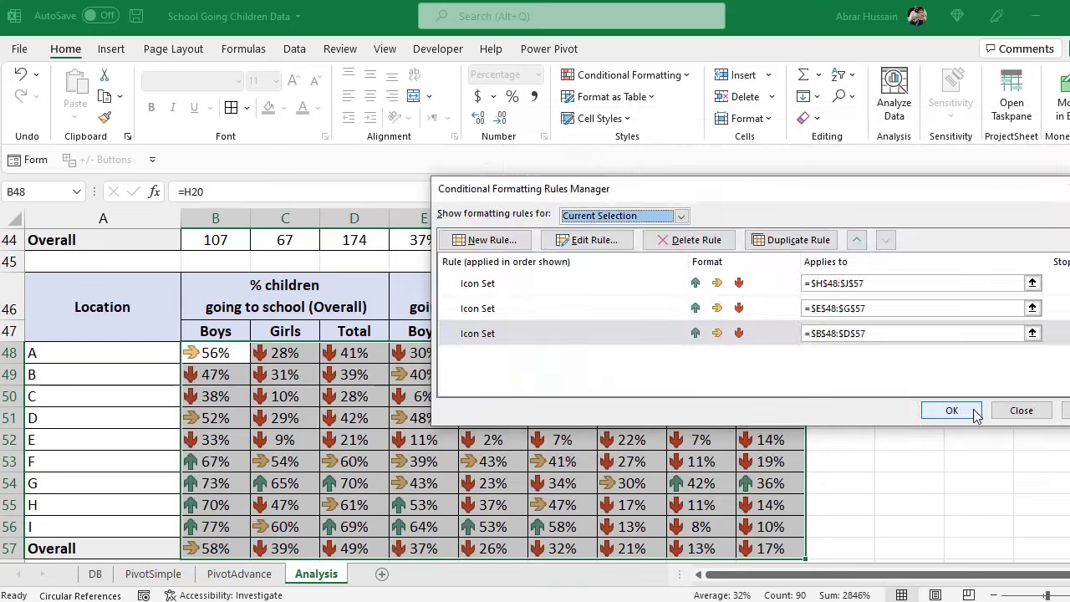
click(950, 412)
click(212, 357)
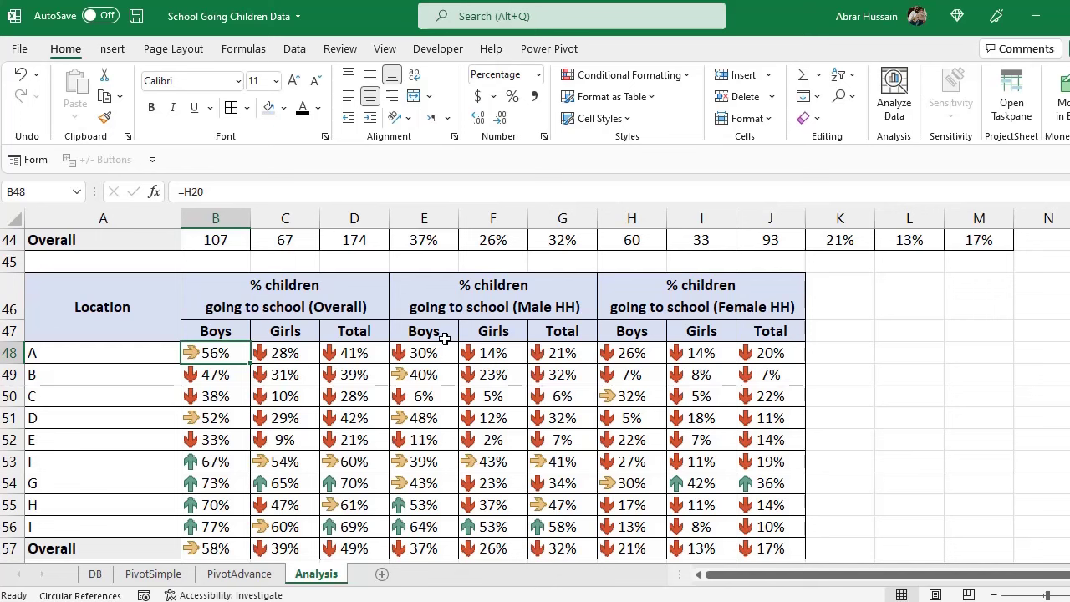
click(587, 302)
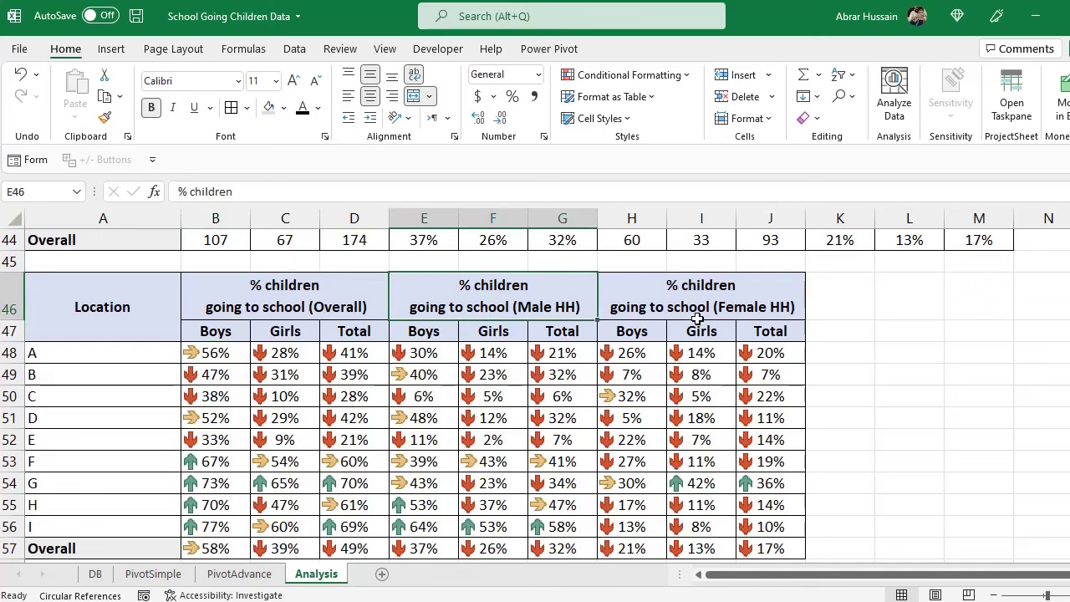
drag(697, 319, 418, 381)
click(413, 376)
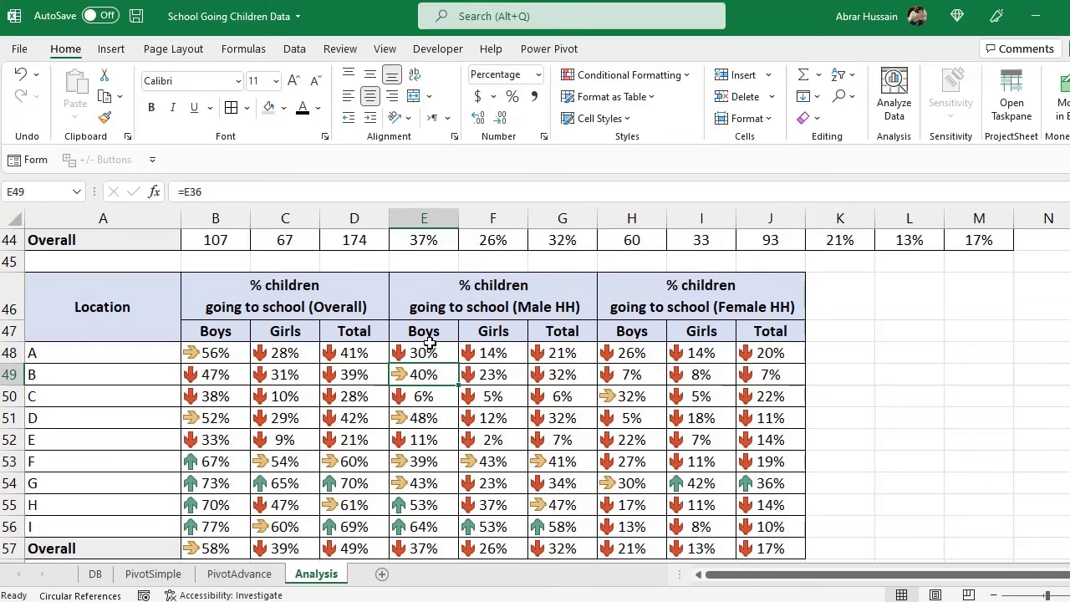
click(631, 395)
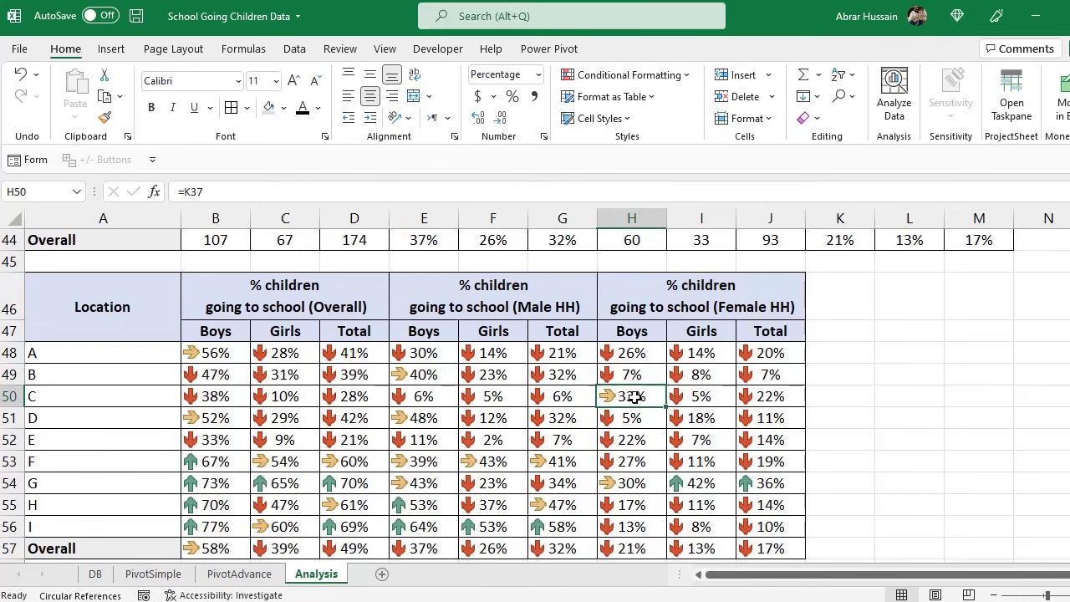
click(416, 405)
click(422, 417)
scroll(734, 429, down, 1)
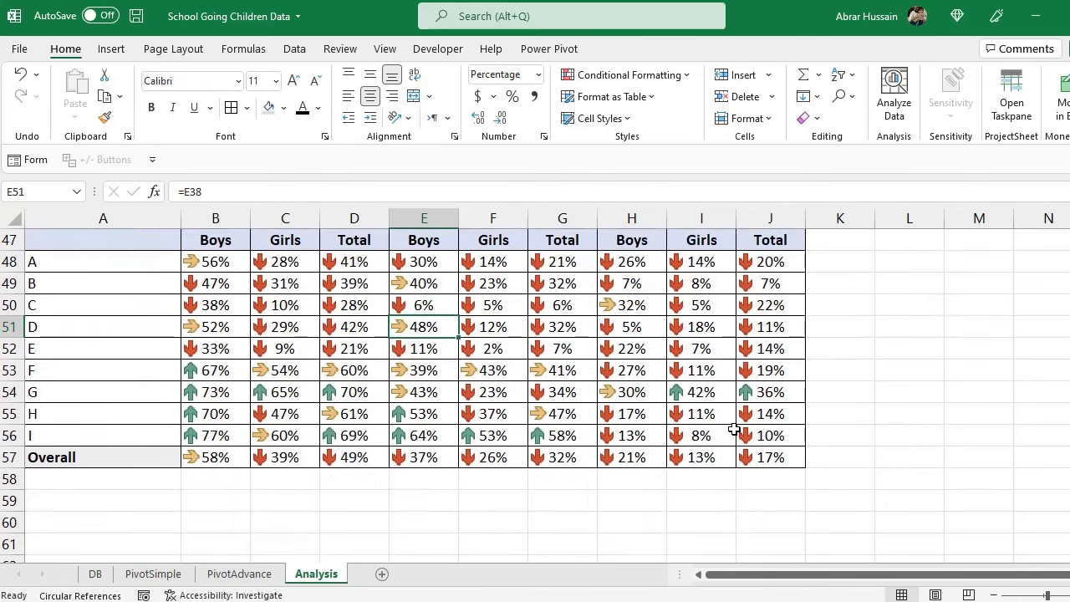
click(232, 397)
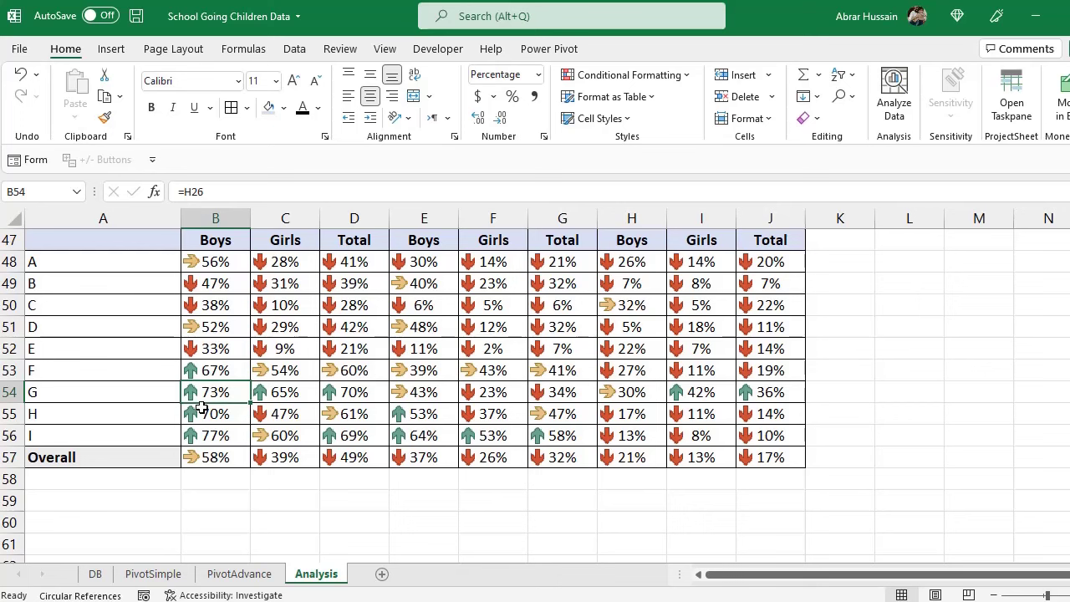
click(296, 394)
click(361, 398)
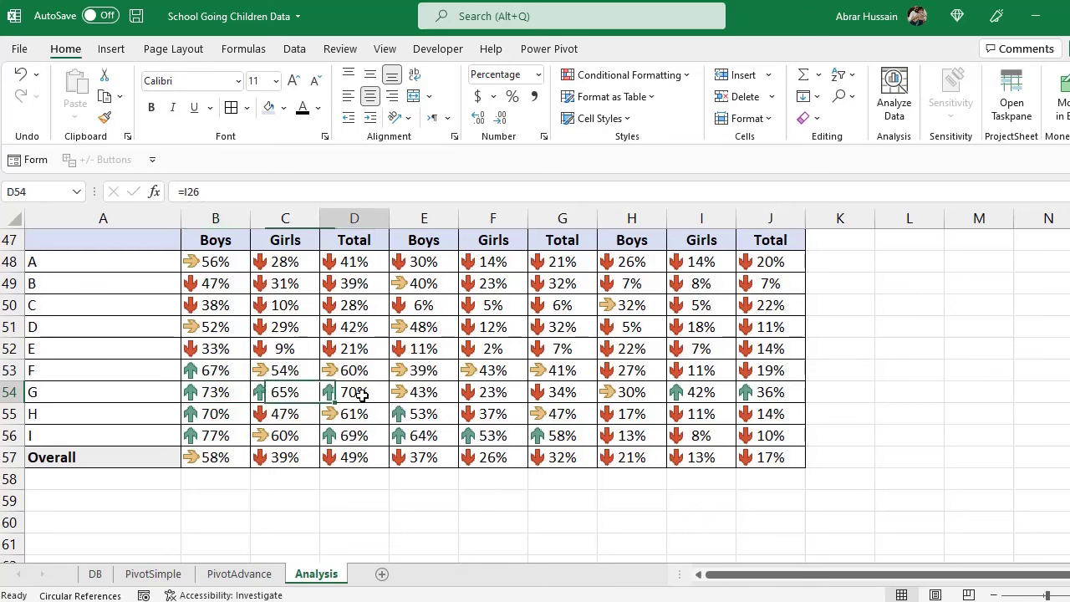
drag(436, 393, 535, 395)
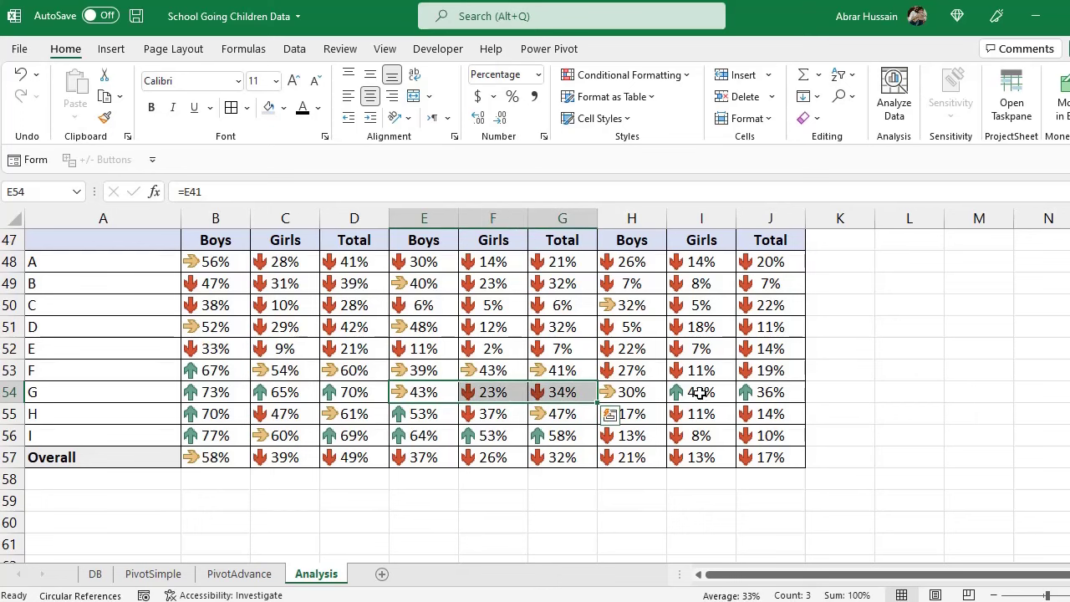
drag(701, 392, 774, 393)
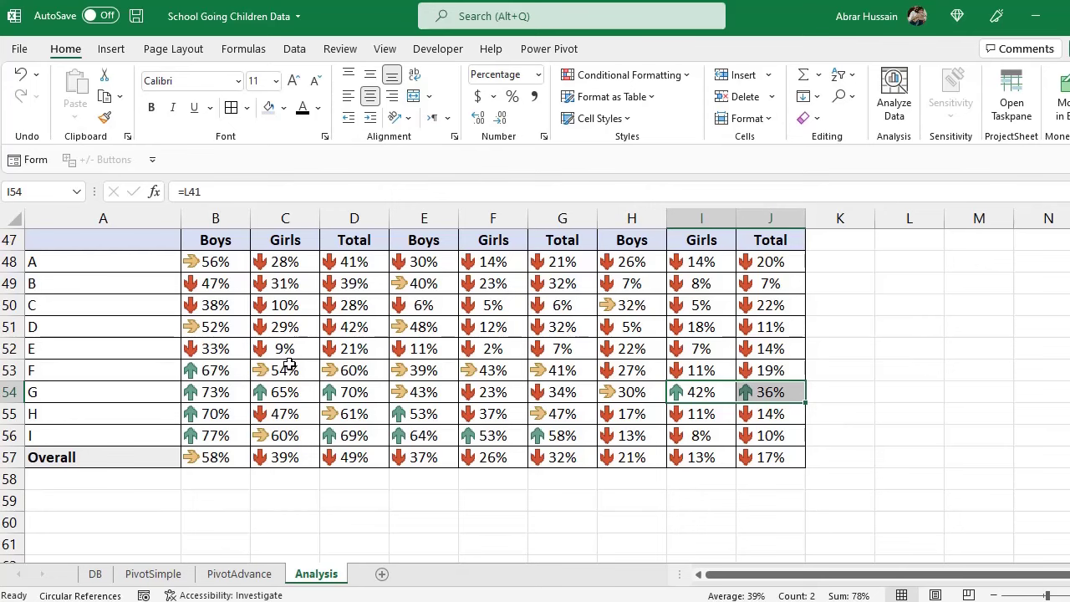
scroll(515, 395, up, 1)
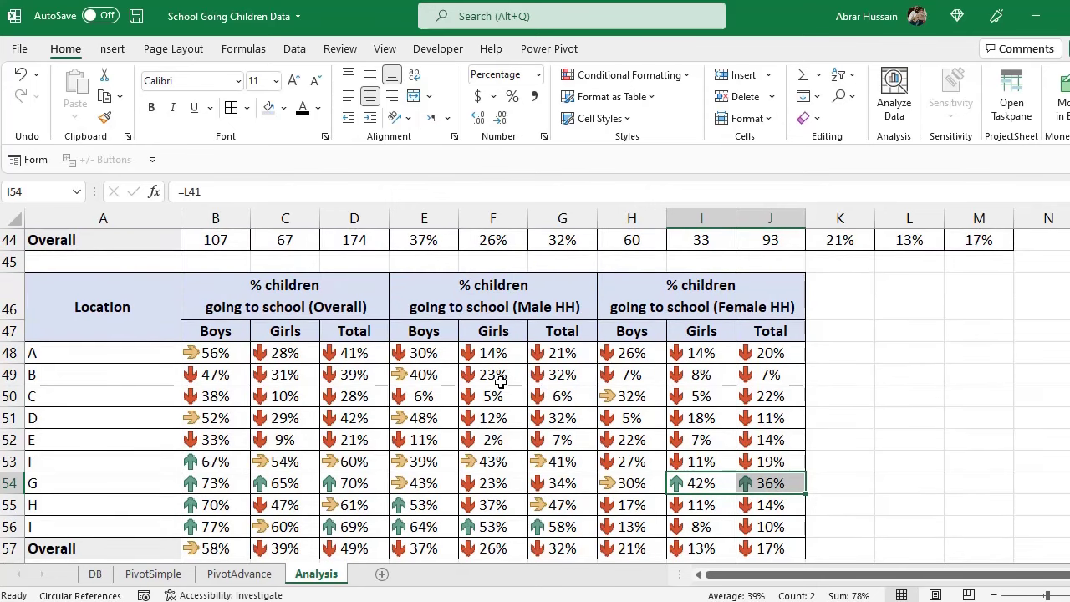
click(702, 418)
click(693, 285)
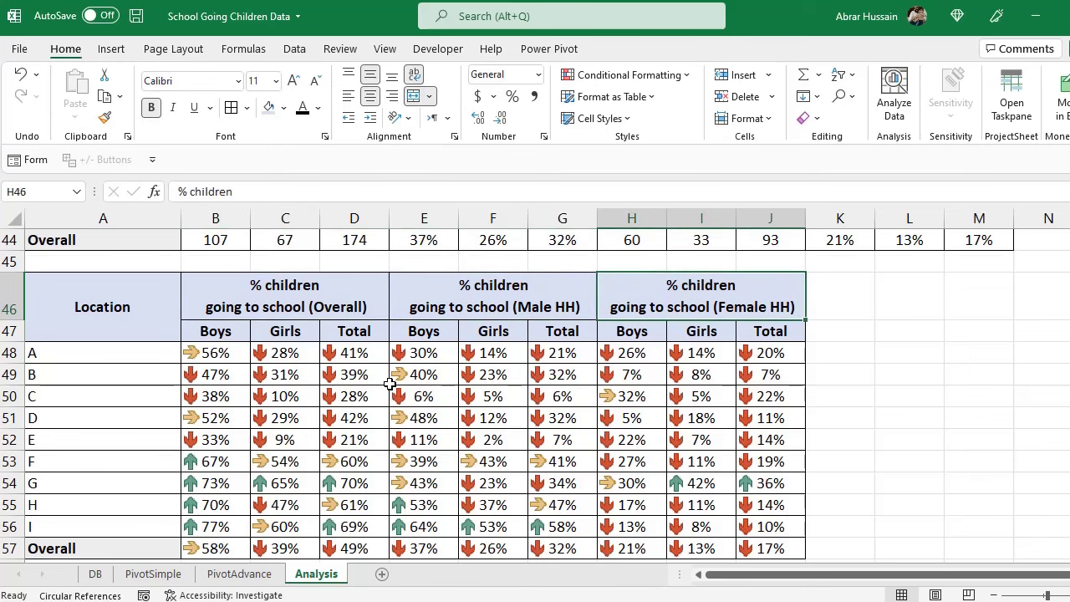
scroll(390, 384, up, 5)
scroll(499, 407, down, 2)
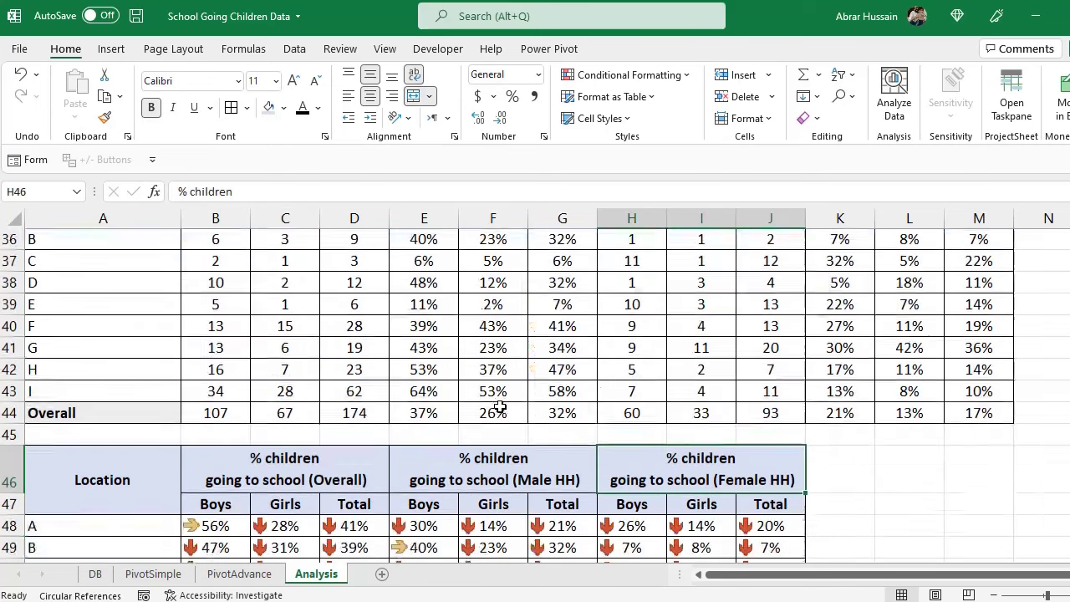
scroll(313, 407, down, 10)
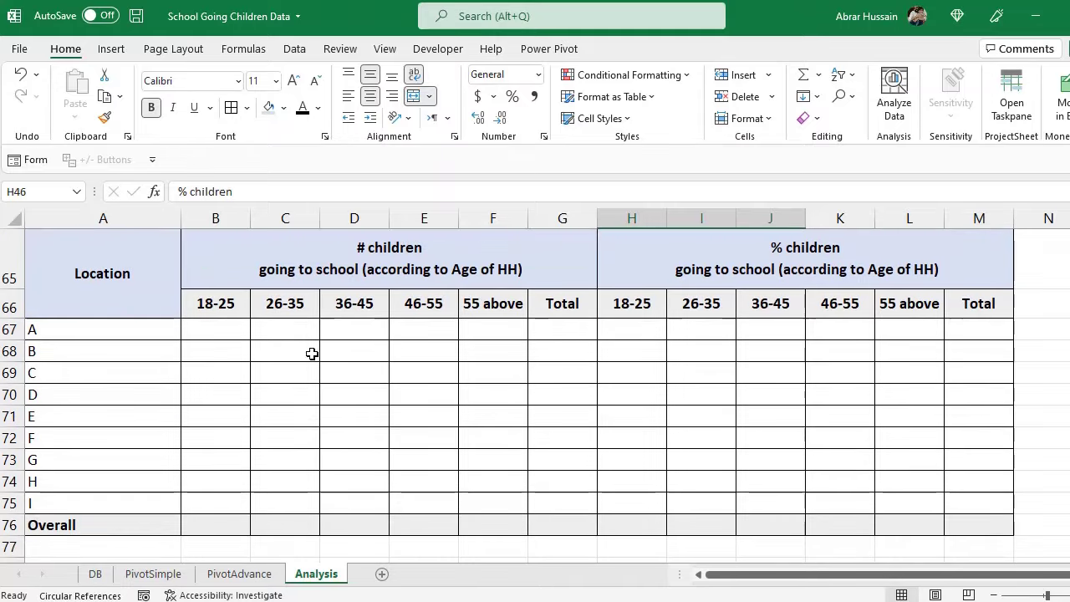
click(333, 268)
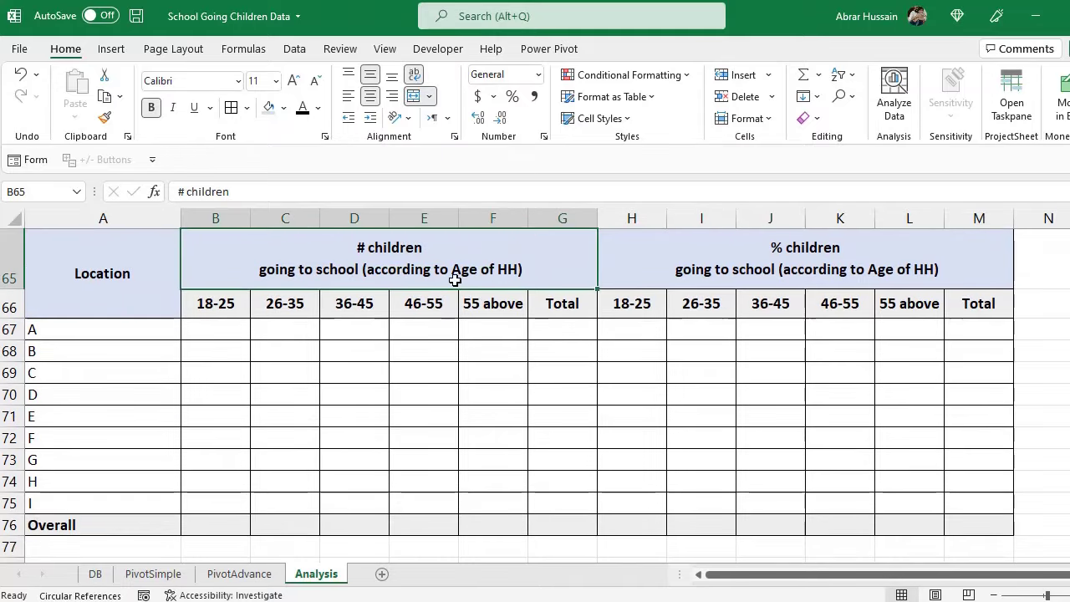
click(217, 304)
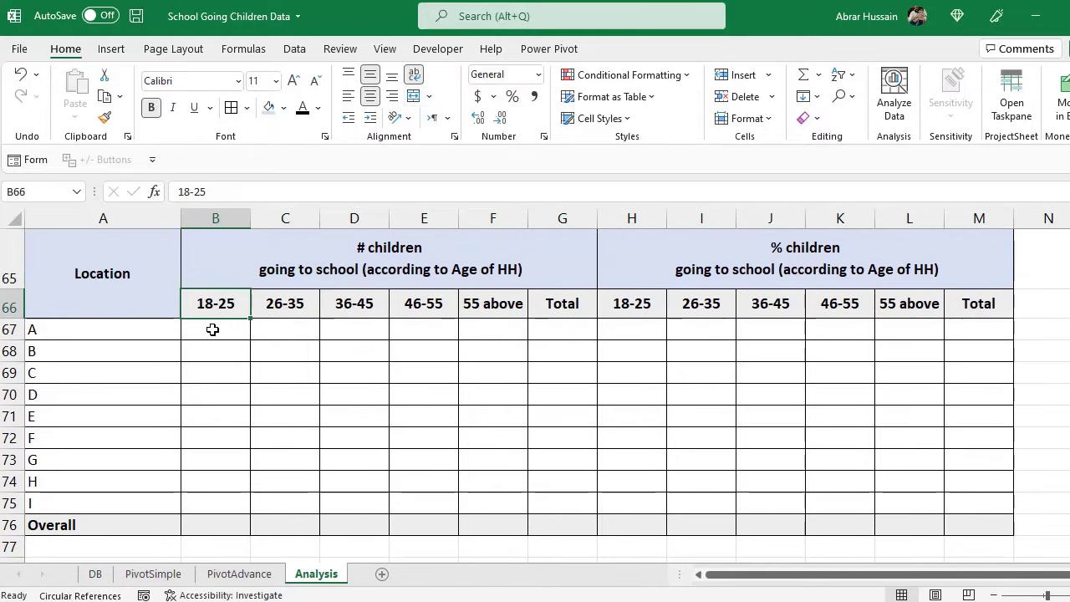
drag(212, 330, 220, 507)
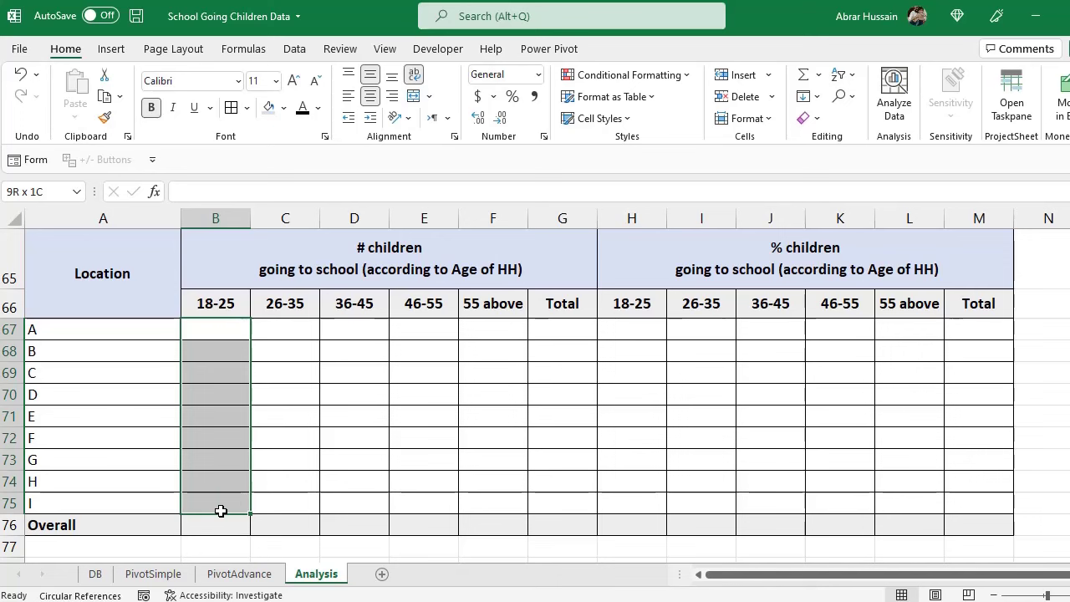
click(288, 303)
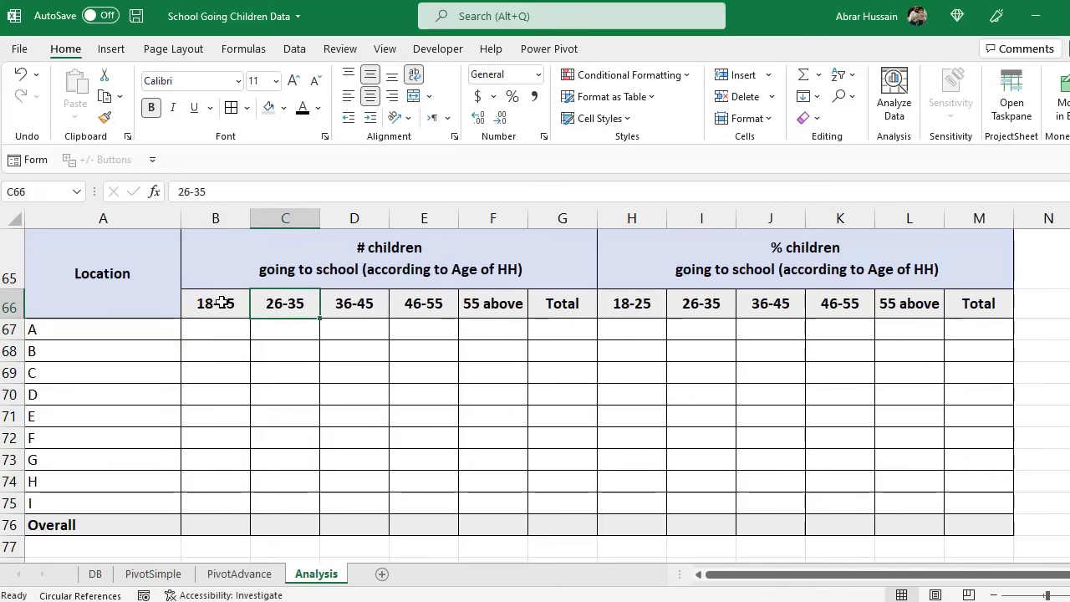
double_click(284, 303)
drag(302, 335, 289, 502)
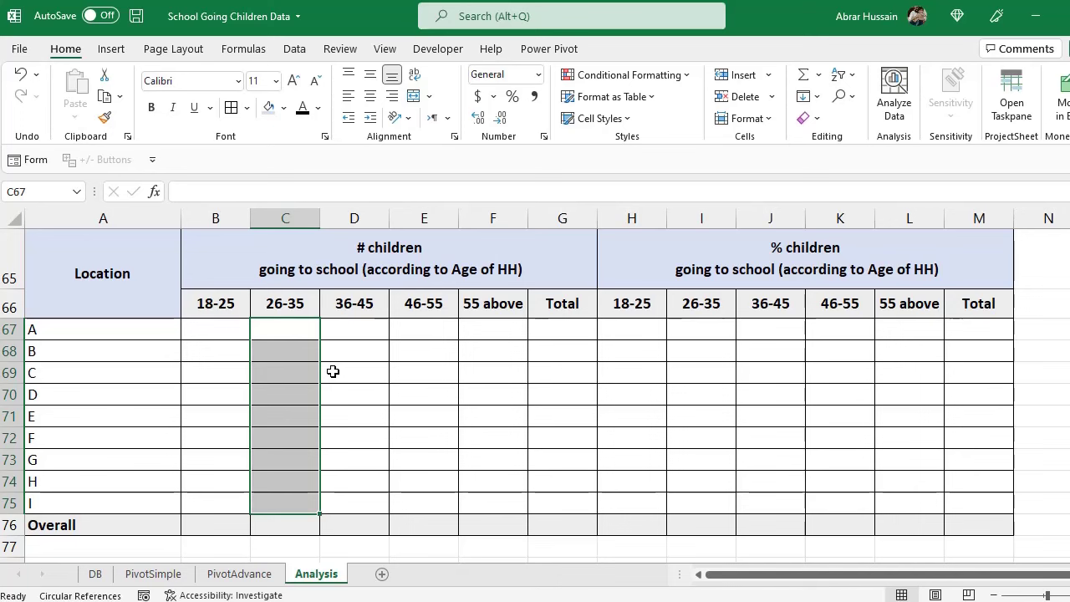
click(218, 329)
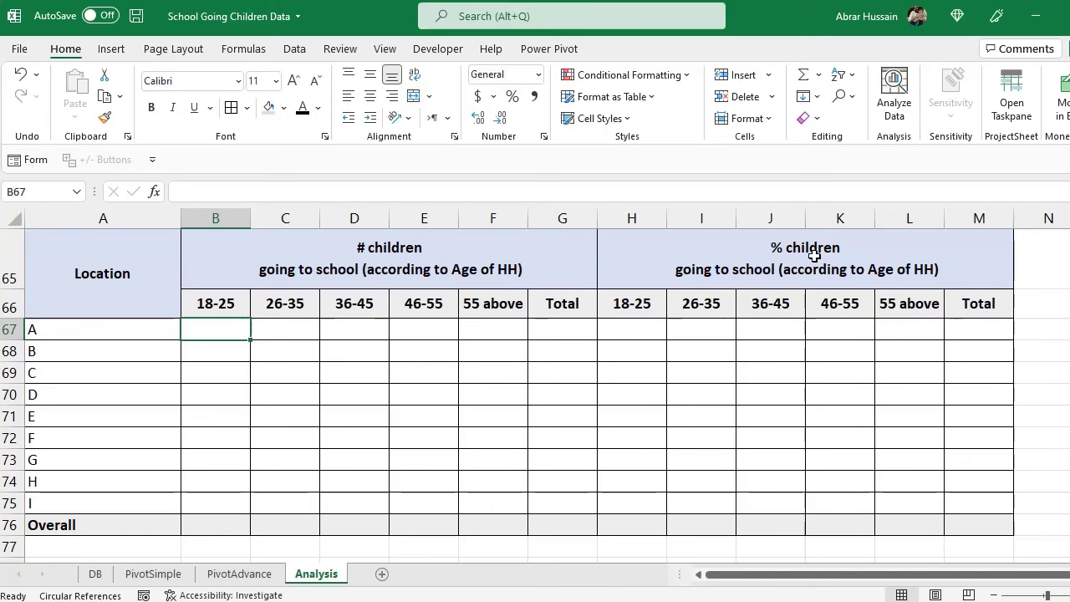
drag(530, 243, 489, 483)
drag(797, 259, 799, 525)
click(356, 255)
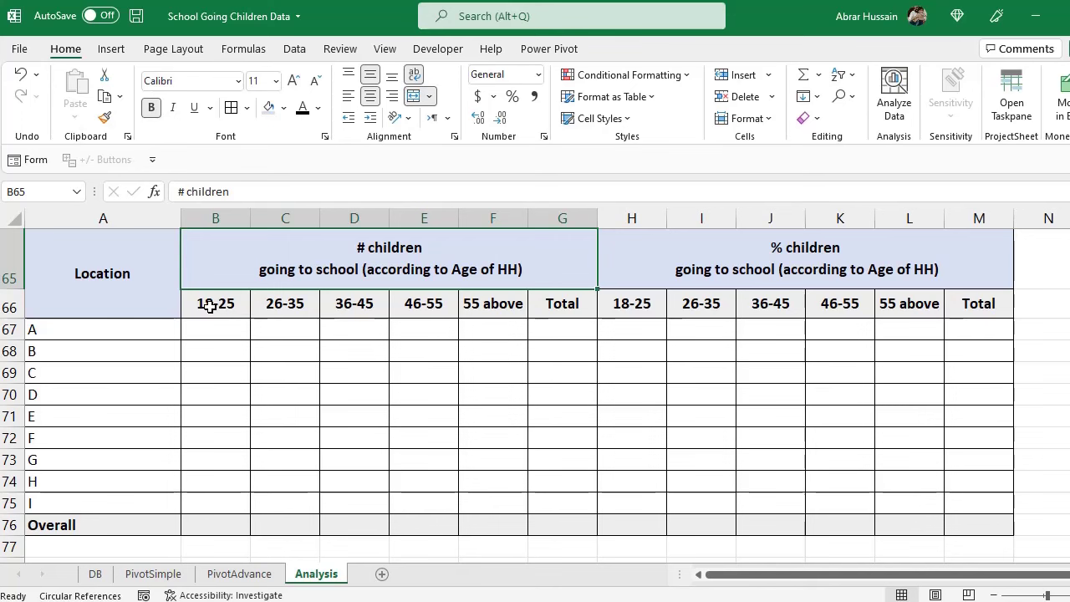
drag(210, 304, 545, 313)
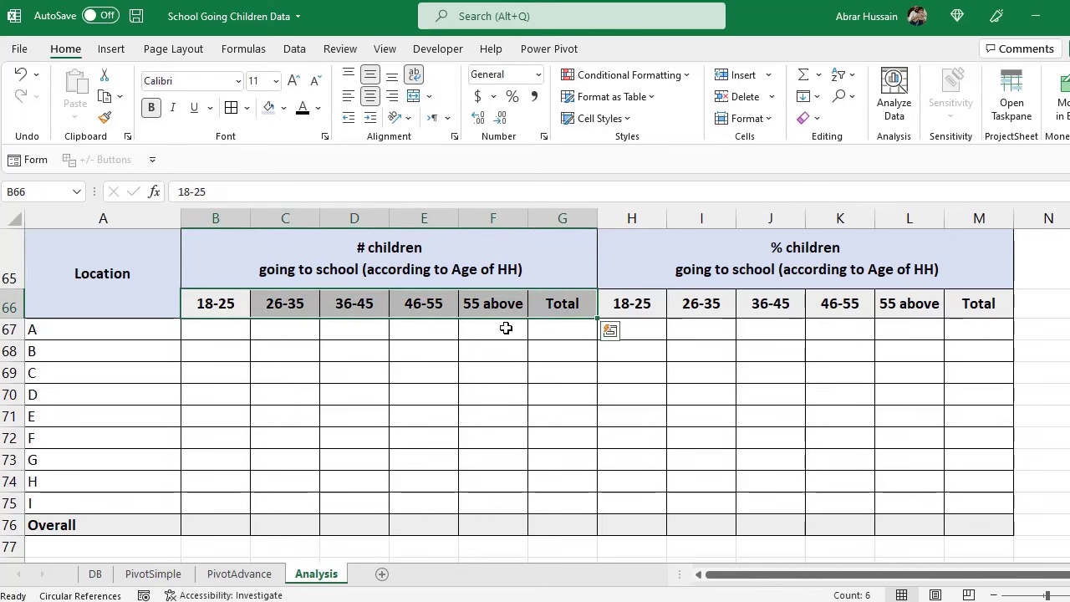
click(378, 271)
drag(224, 323, 224, 504)
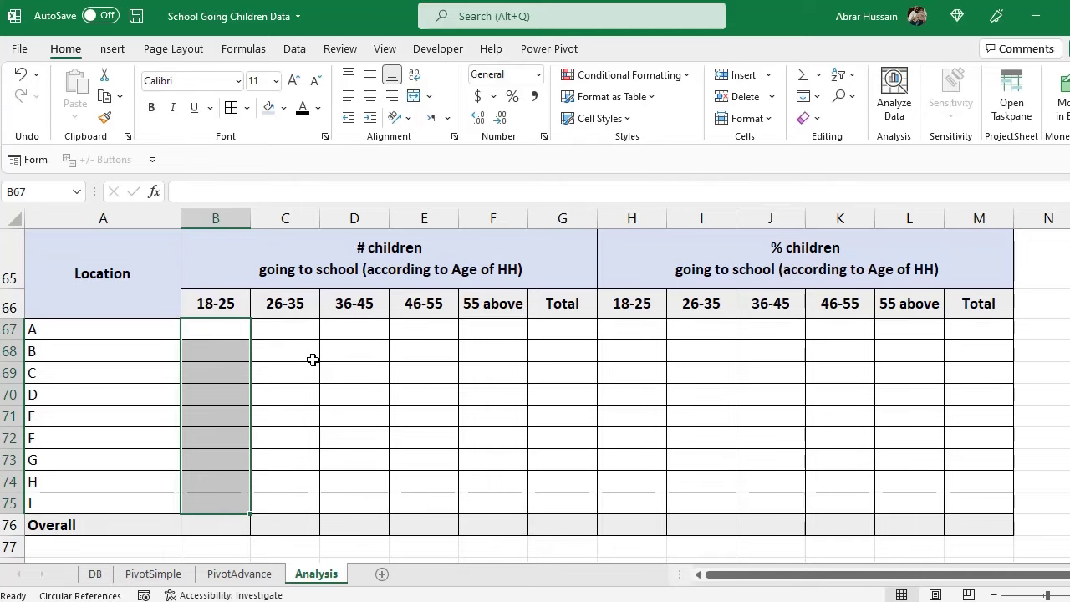
- Scroll through the Analysis sheet, then move to the PivotAdvance sheet
scroll(379, 349, up, 14)
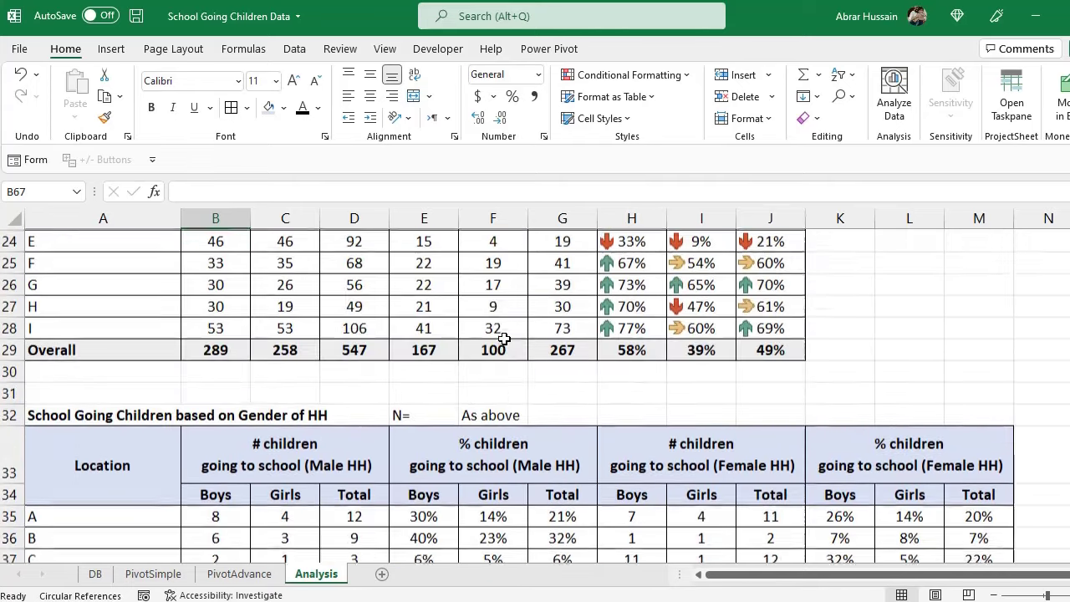
scroll(504, 339, up, 8)
drag(424, 326, 701, 479)
scroll(488, 407, down, 12)
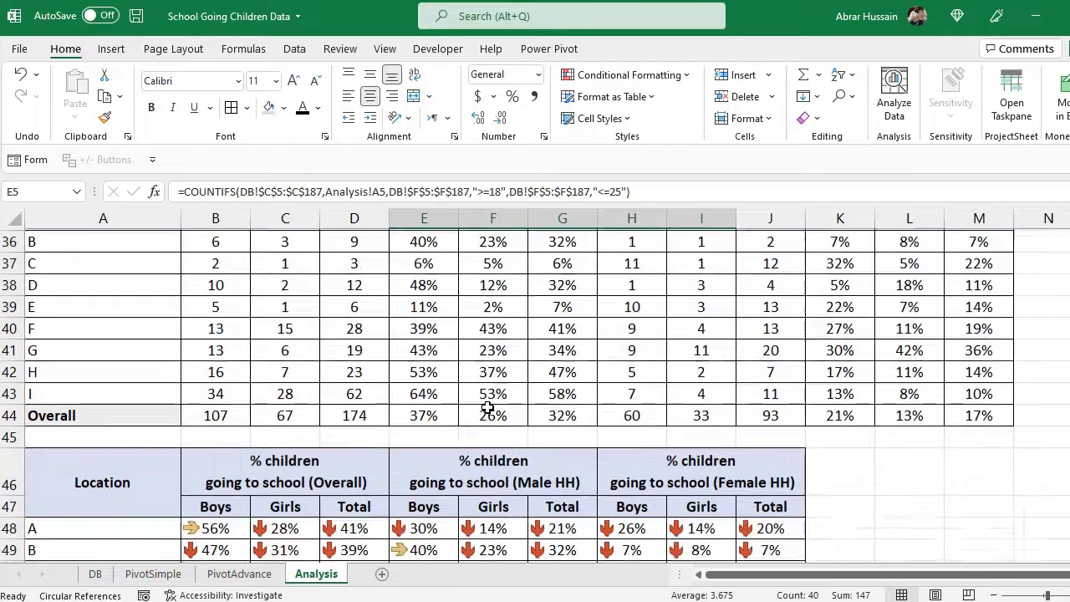
scroll(487, 408, down, 11)
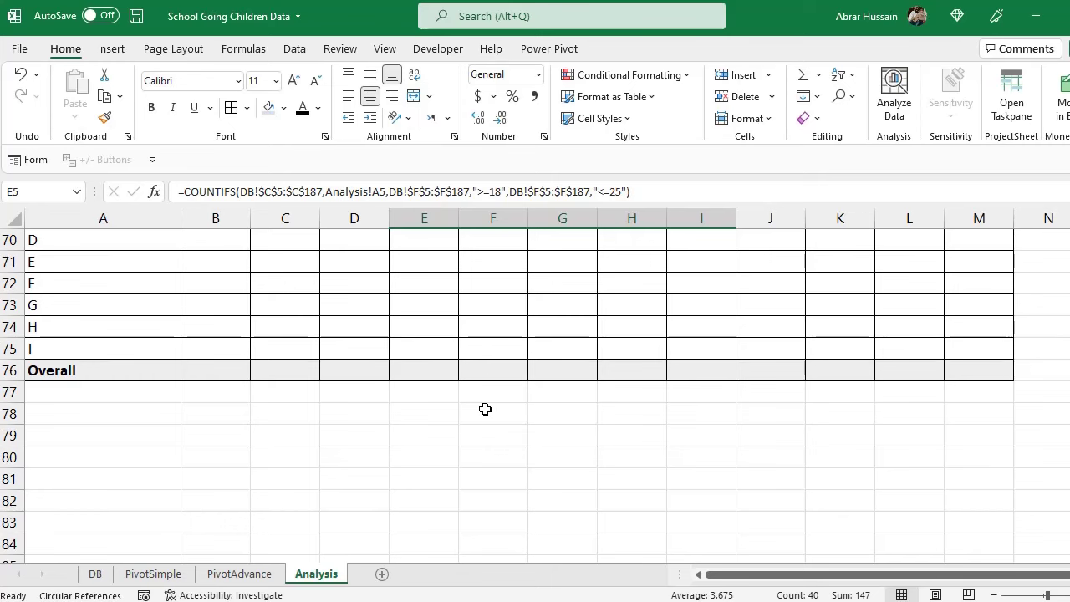
click(266, 576)
- Go to the DB data sheet and review its long Number of children and school-going headers
click(153, 574)
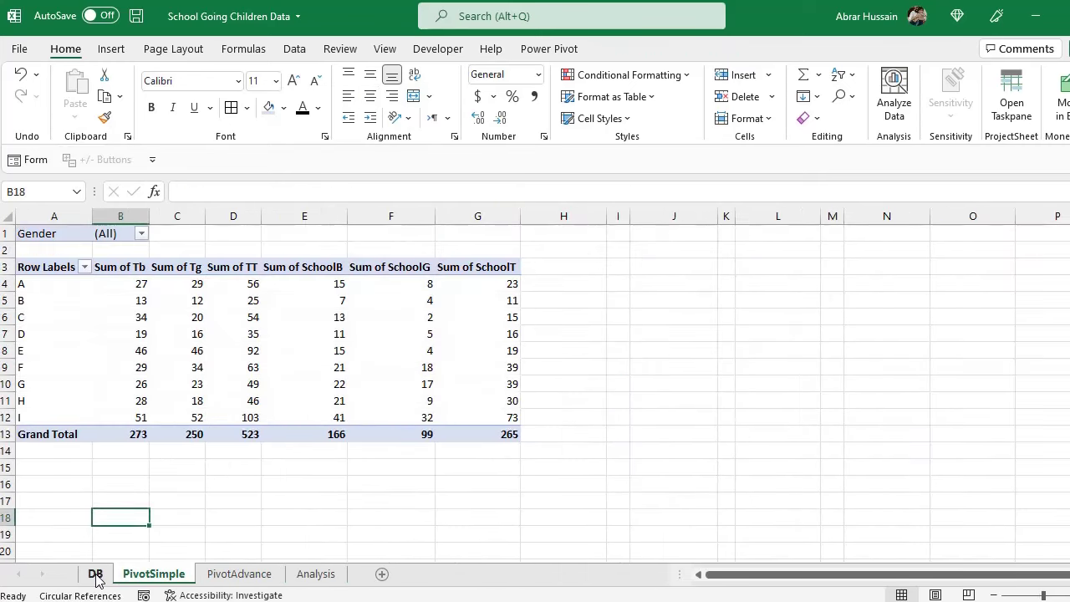
click(95, 576)
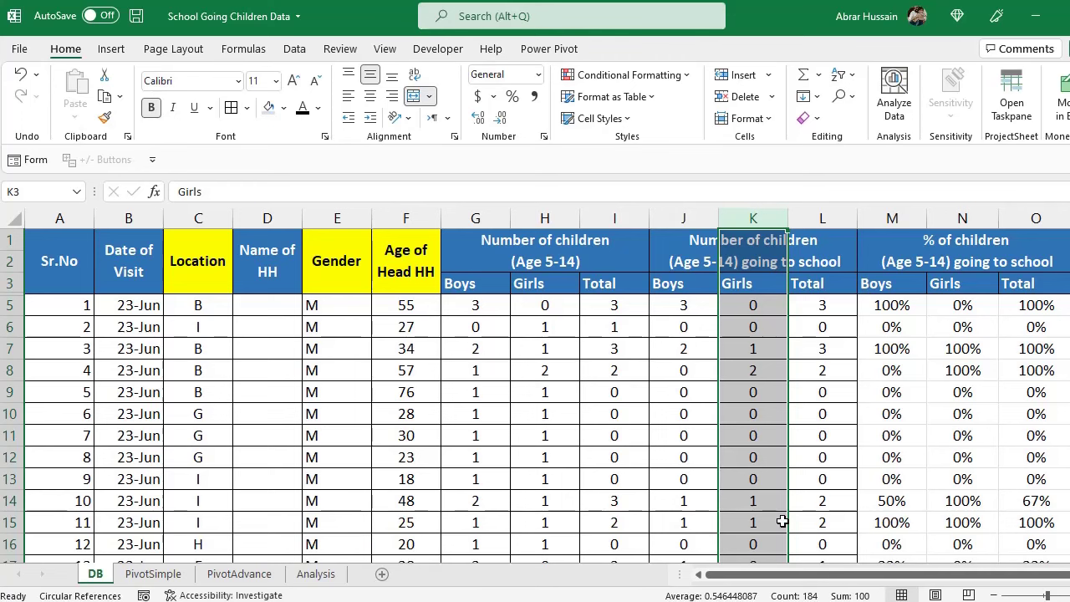
click(45, 253)
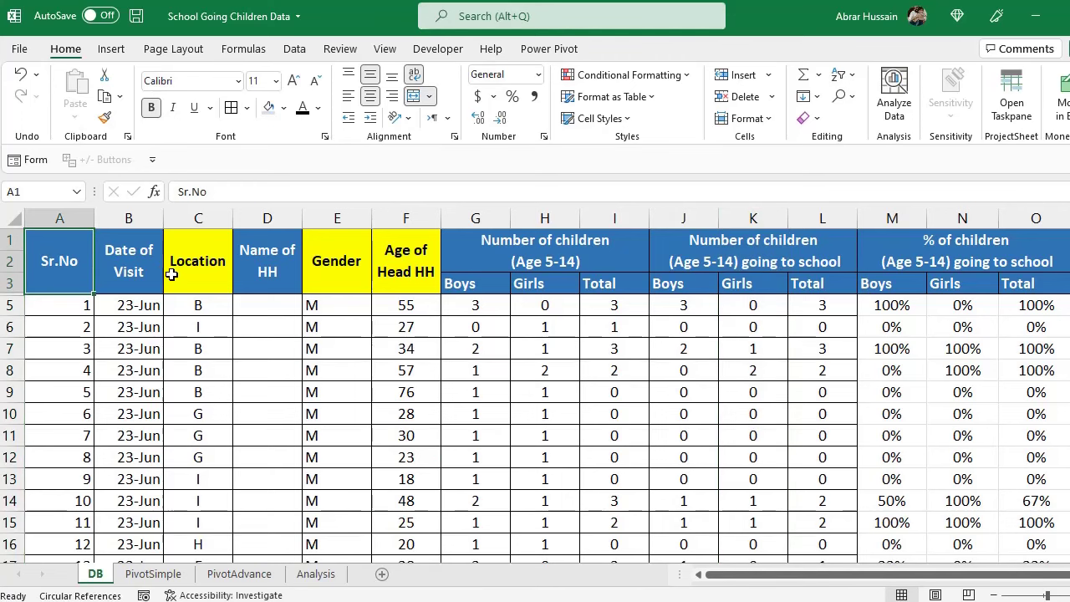
drag(59, 257, 895, 246)
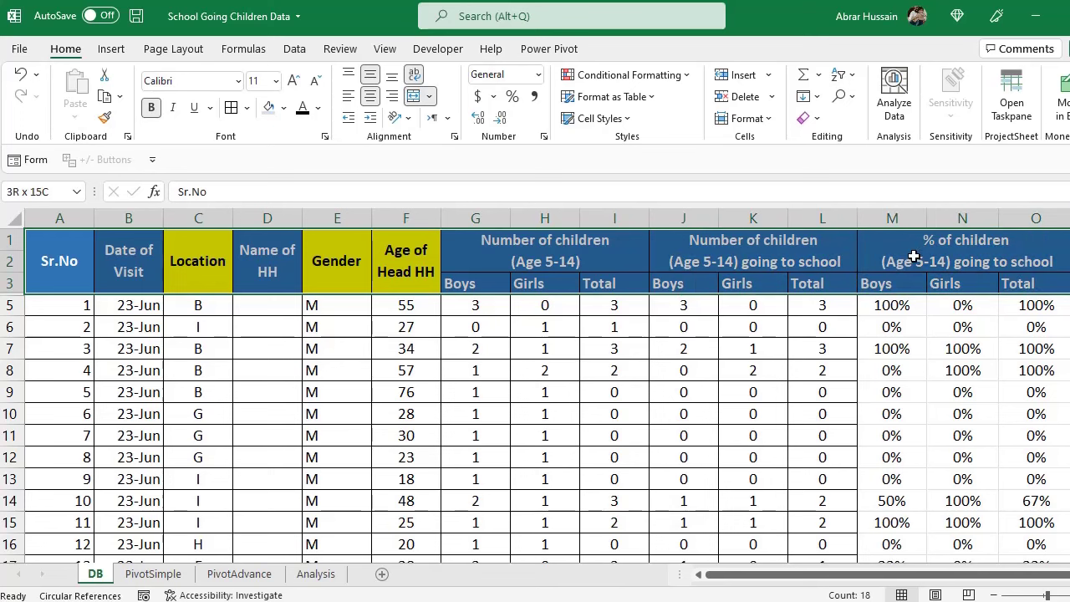
click(509, 241)
mouse_move(509, 241)
mouse_down()
mouse_move(509, 287)
mouse_move(510, 256)
mouse_up()
click(717, 242)
key(Left)
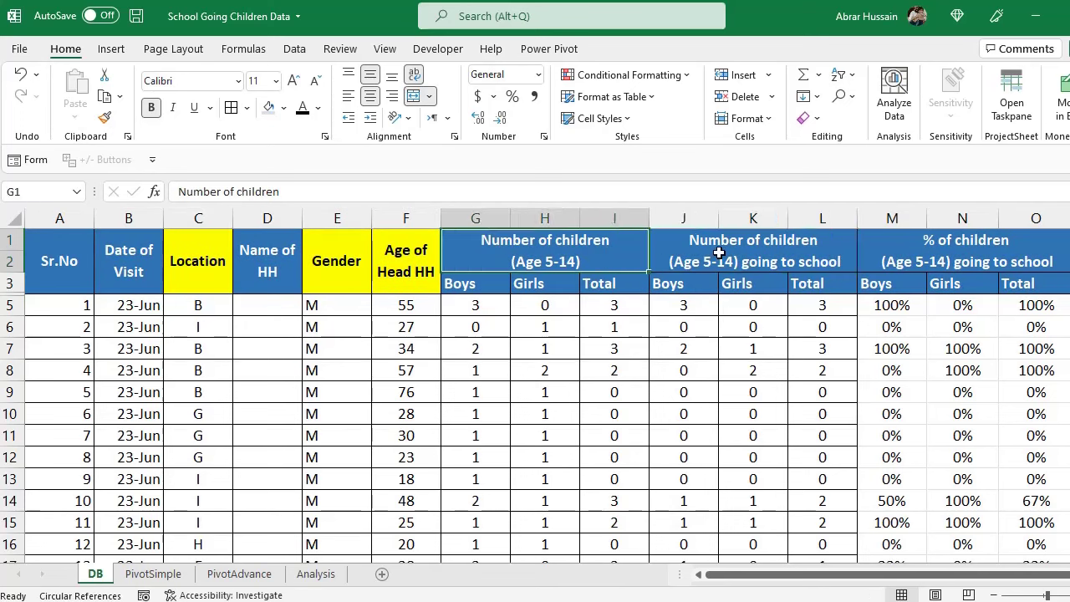
click(847, 252)
click(941, 254)
click(607, 245)
- Unhide the hidden row 4 of short field names and step through them
click(62, 276)
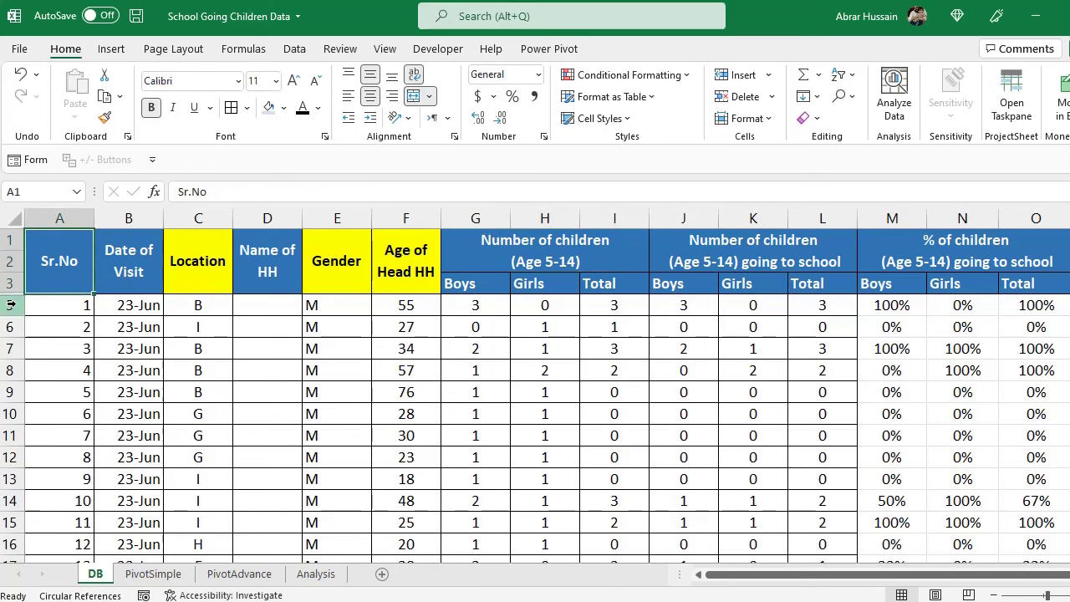
drag(11, 284, 9, 304)
right_click(9, 303)
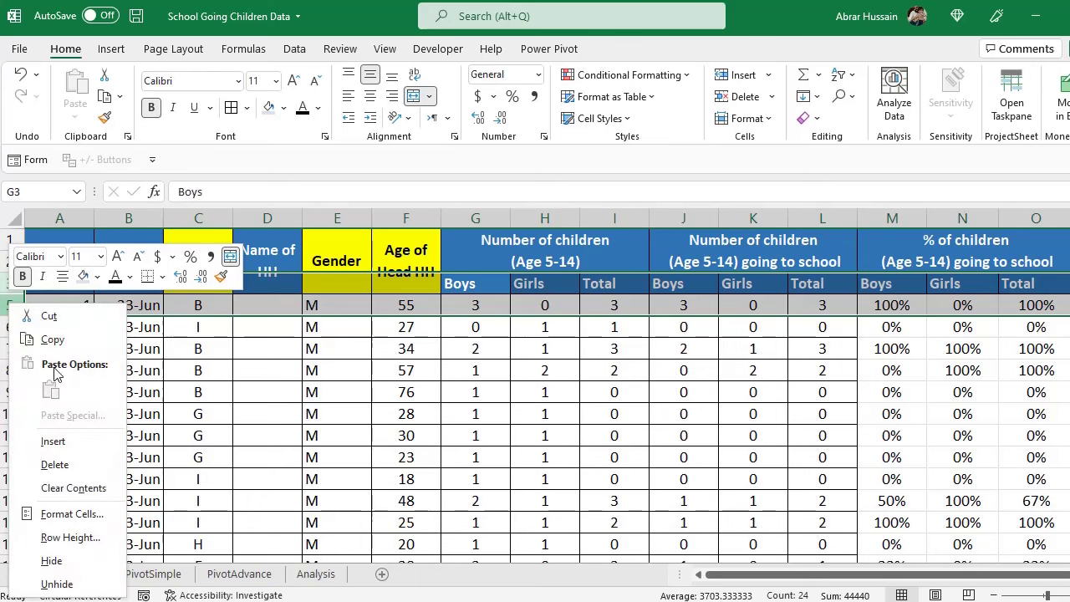
click(72, 583)
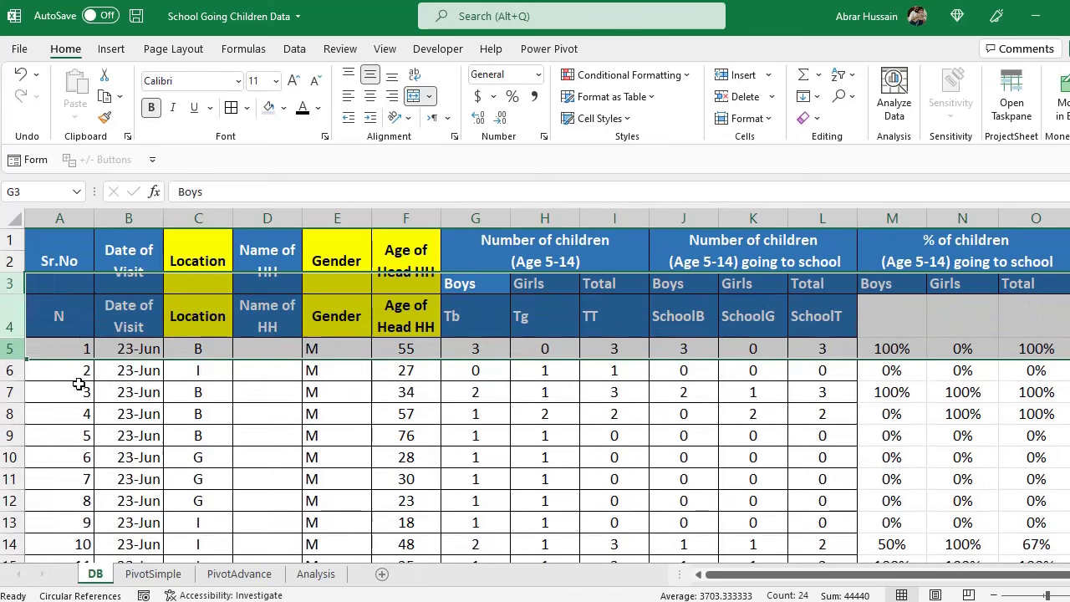
click(58, 315)
key(Right)
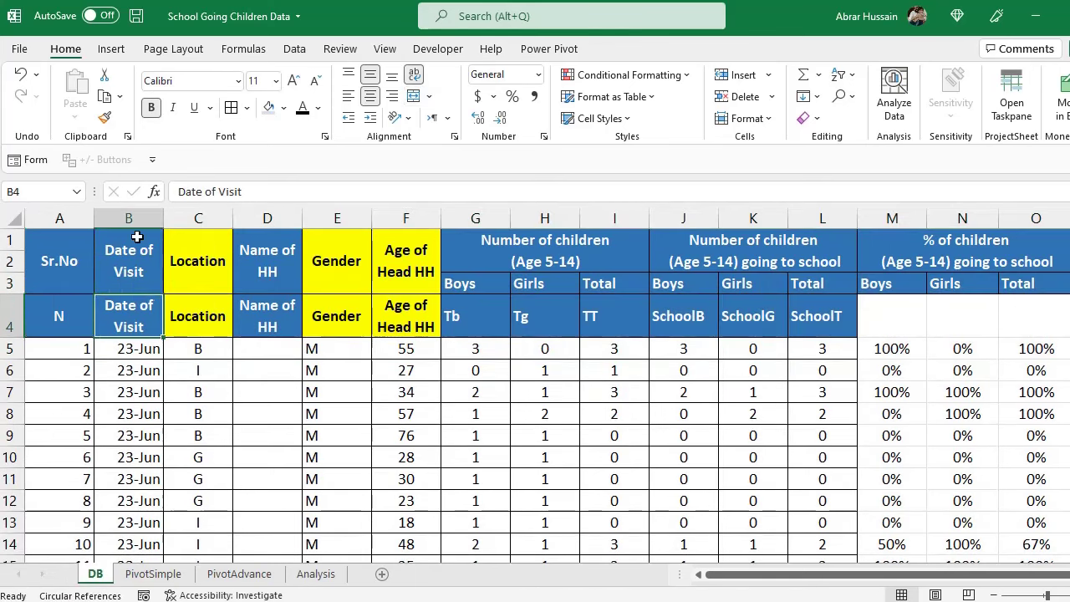
key(Right)
key(Right)
key(Right)
key(Right)
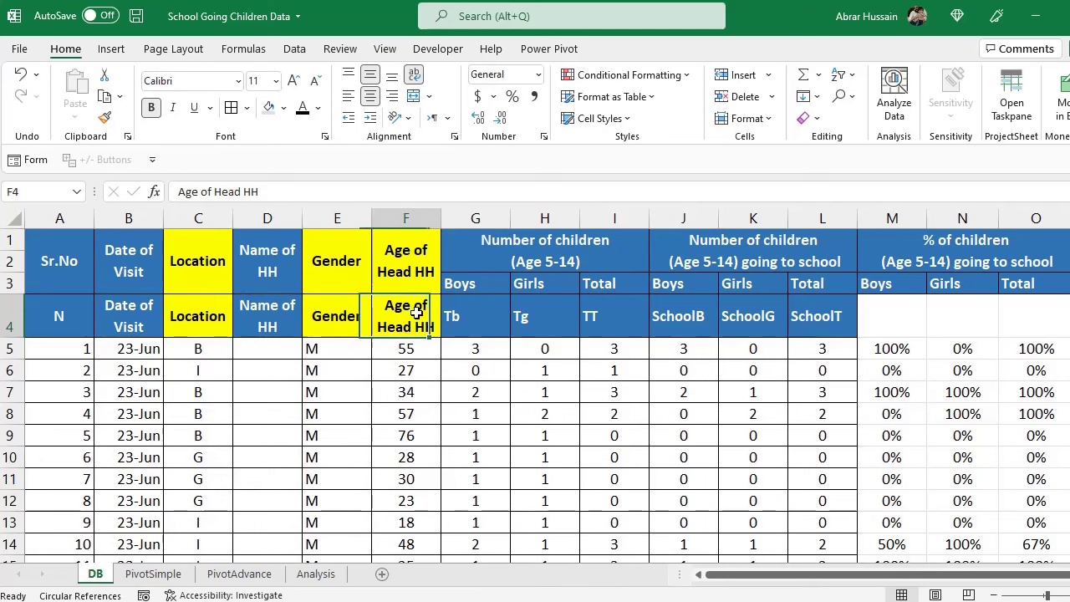
- Check that the Boys, Girls and Total headers map to short names Tb, Tg and TT
drag(502, 251, 519, 277)
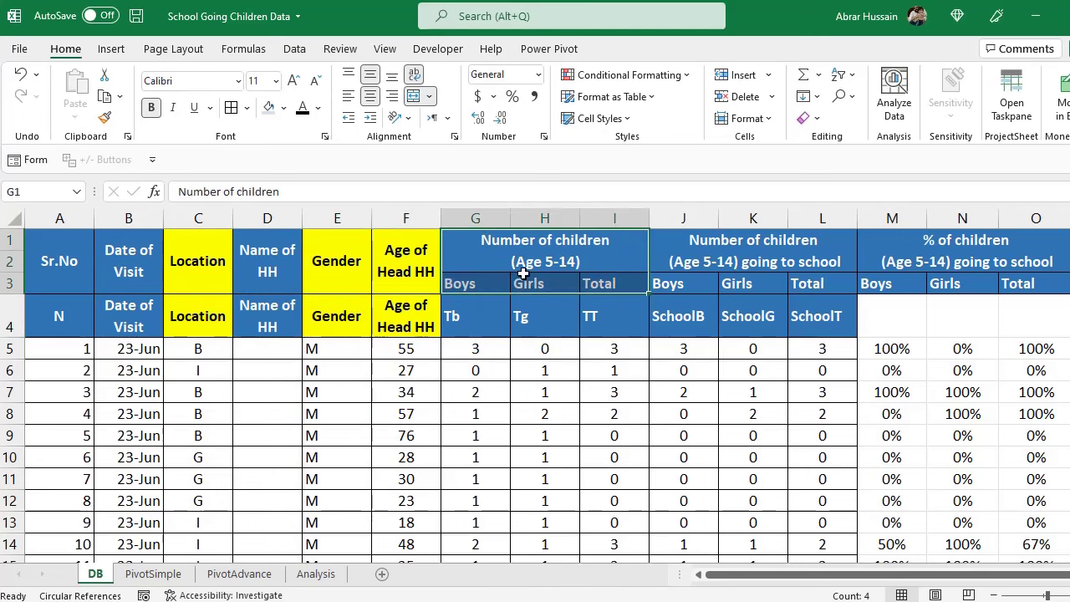
click(453, 328)
click(471, 286)
click(466, 318)
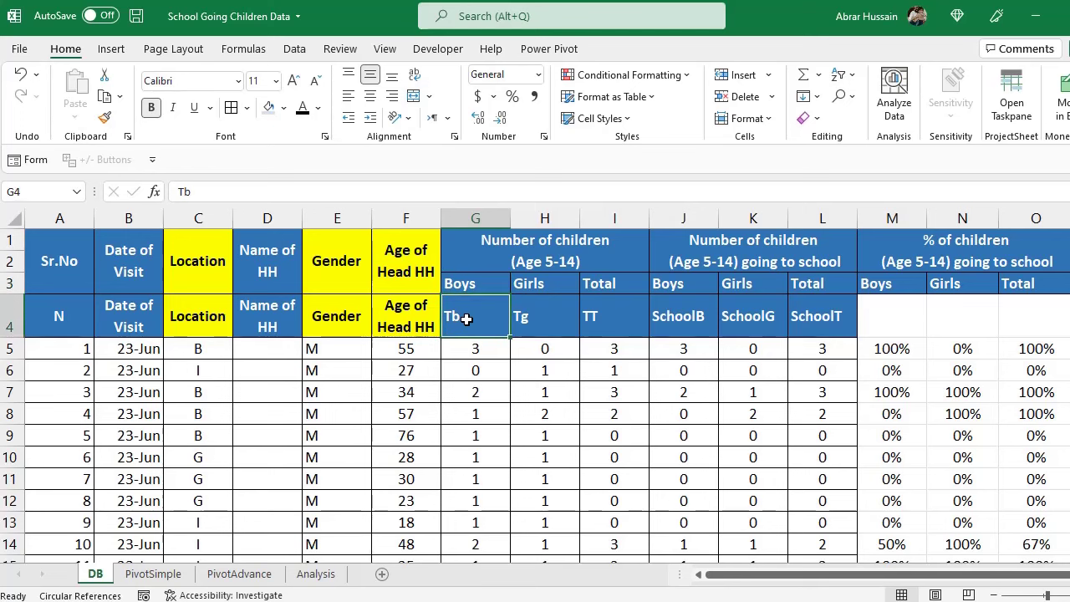
click(536, 326)
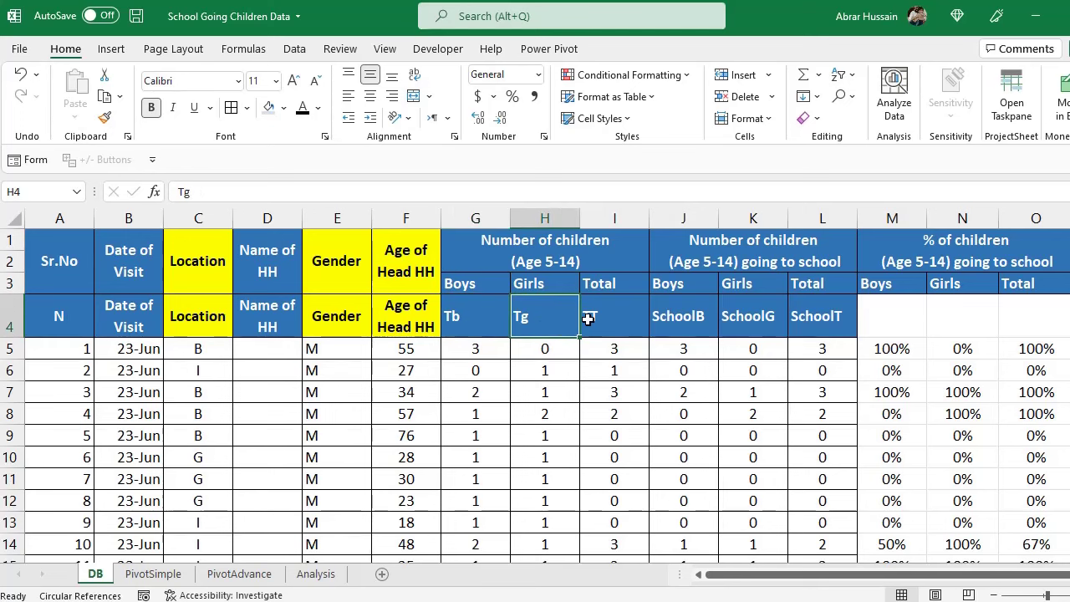
click(630, 279)
click(622, 324)
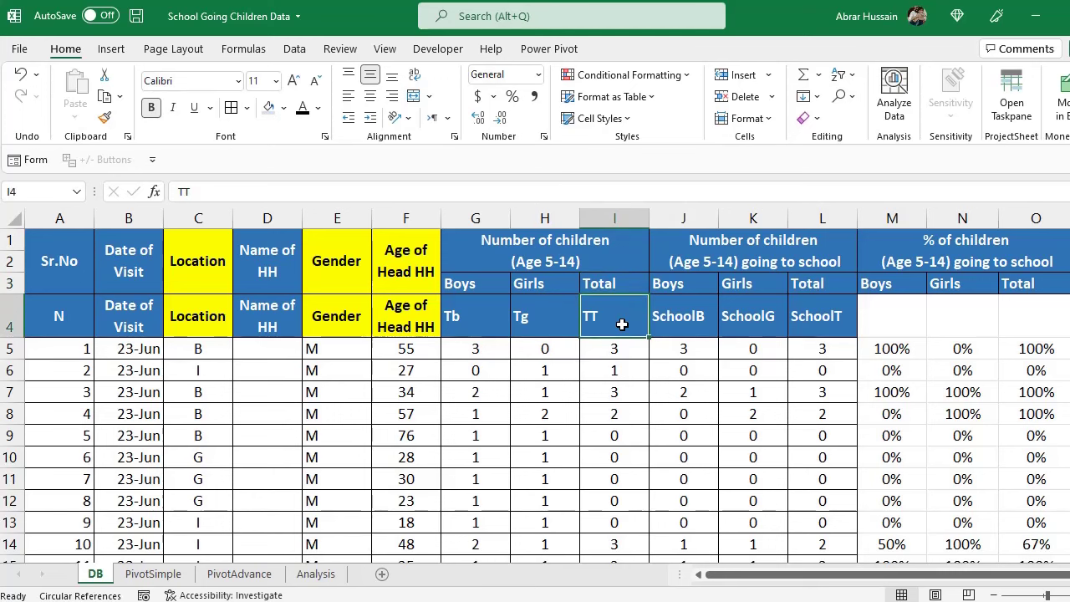
- Check that the school-going Boys, Girls and Total headers map to SchoolB, SchoolG and SchoolT
click(690, 286)
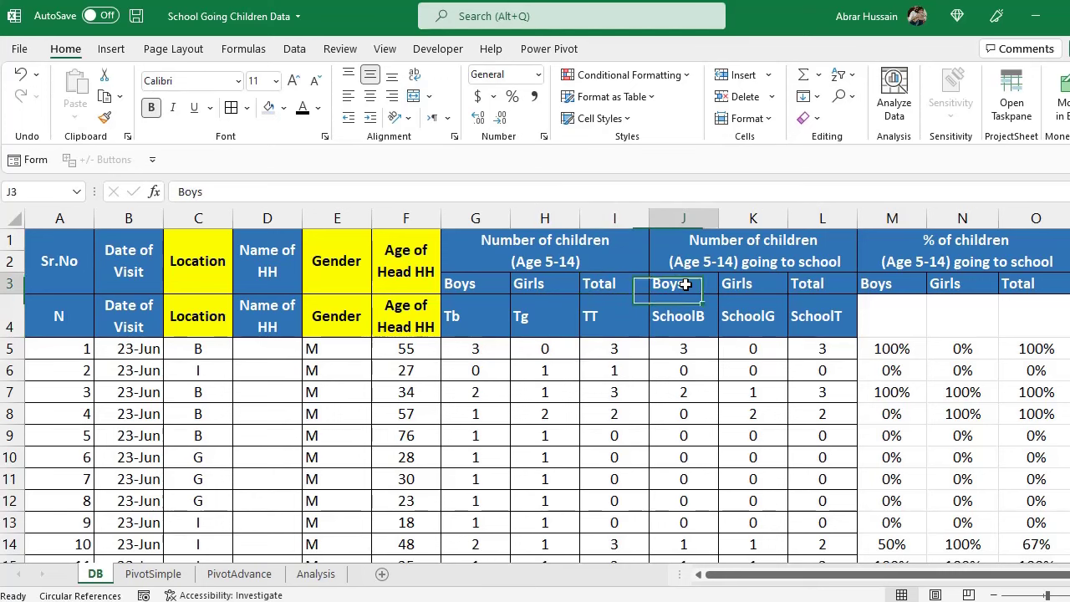
click(681, 324)
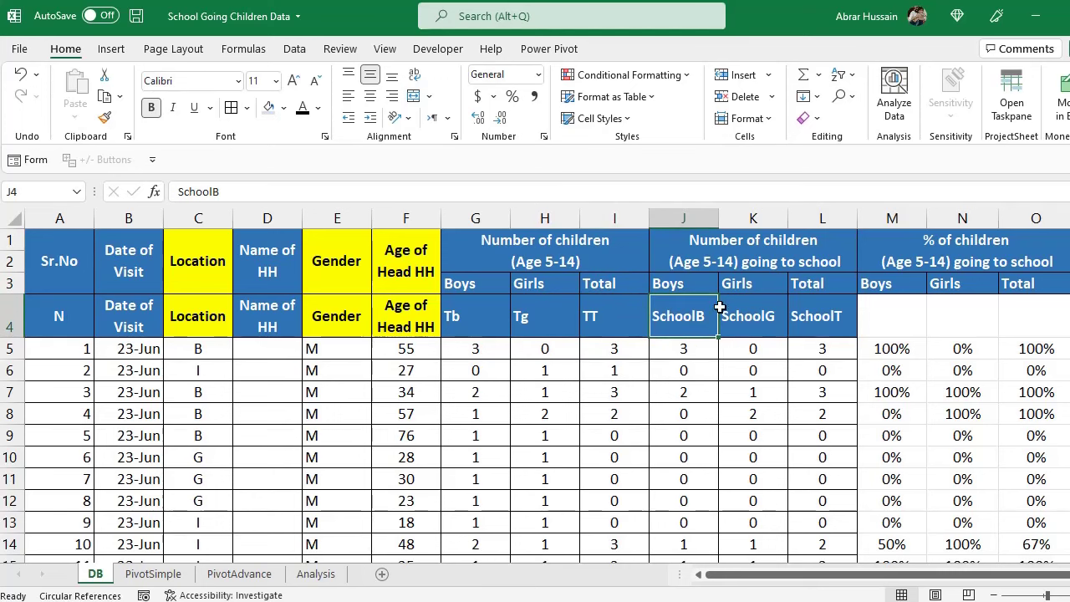
click(768, 278)
click(767, 318)
click(679, 316)
drag(679, 316, 753, 284)
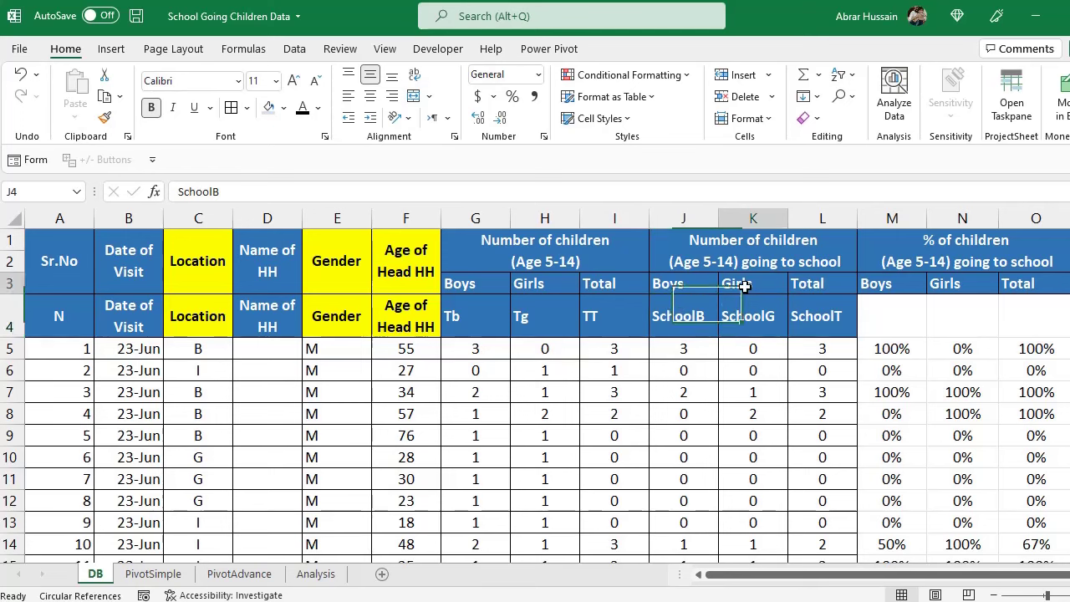
click(761, 317)
key(Right)
click(566, 318)
drag(678, 316, 828, 322)
click(819, 315)
key(Left)
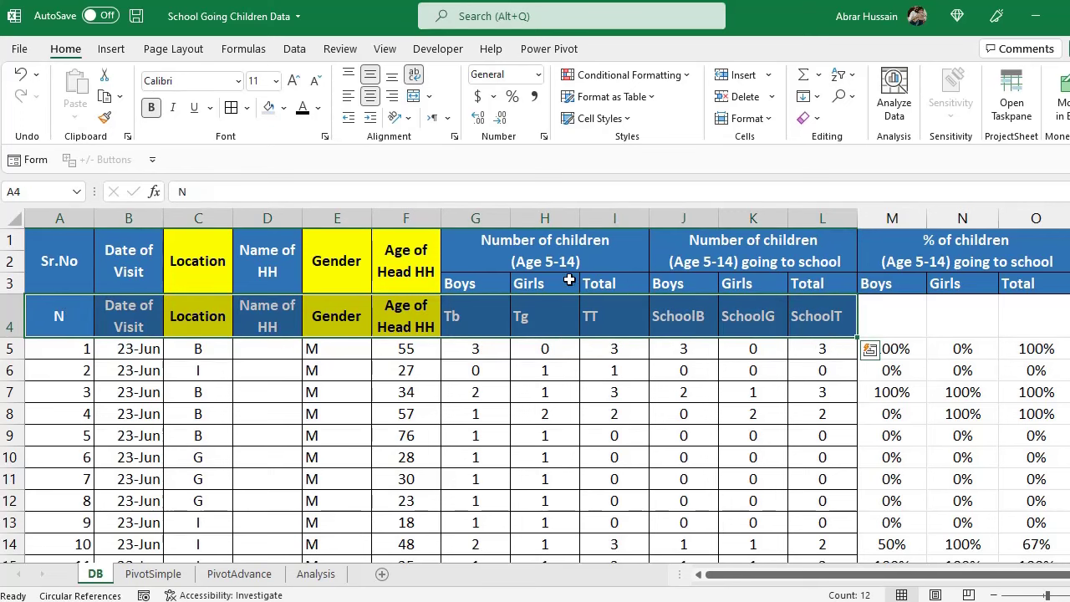
- Select the source range A4:L187, from the short header row to the last record
drag(53, 255, 1049, 268)
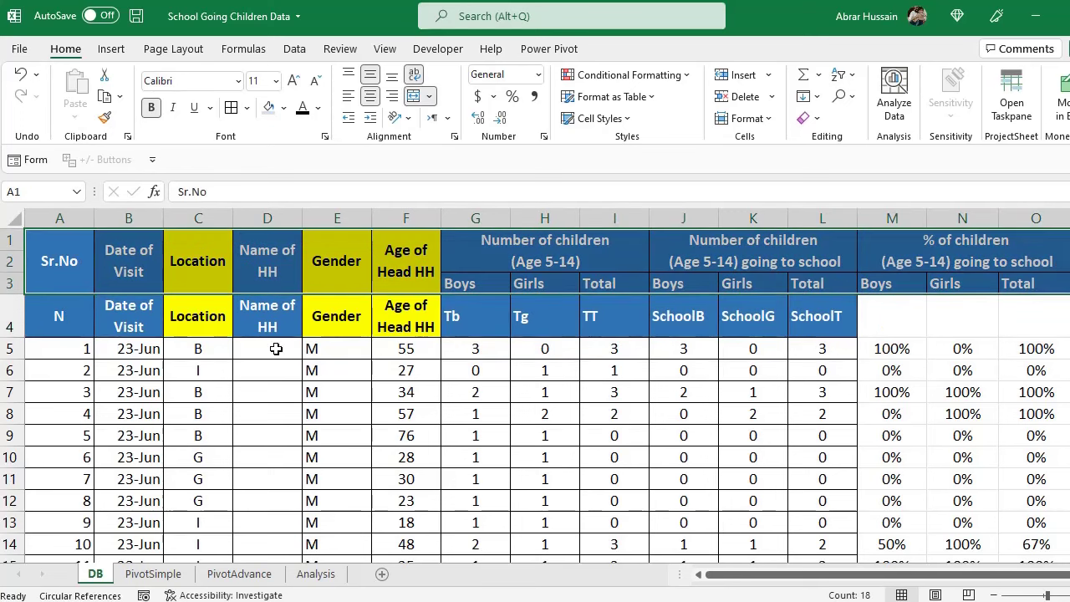
click(47, 316)
drag(48, 316, 819, 312)
key(ctrl+shift+Down)
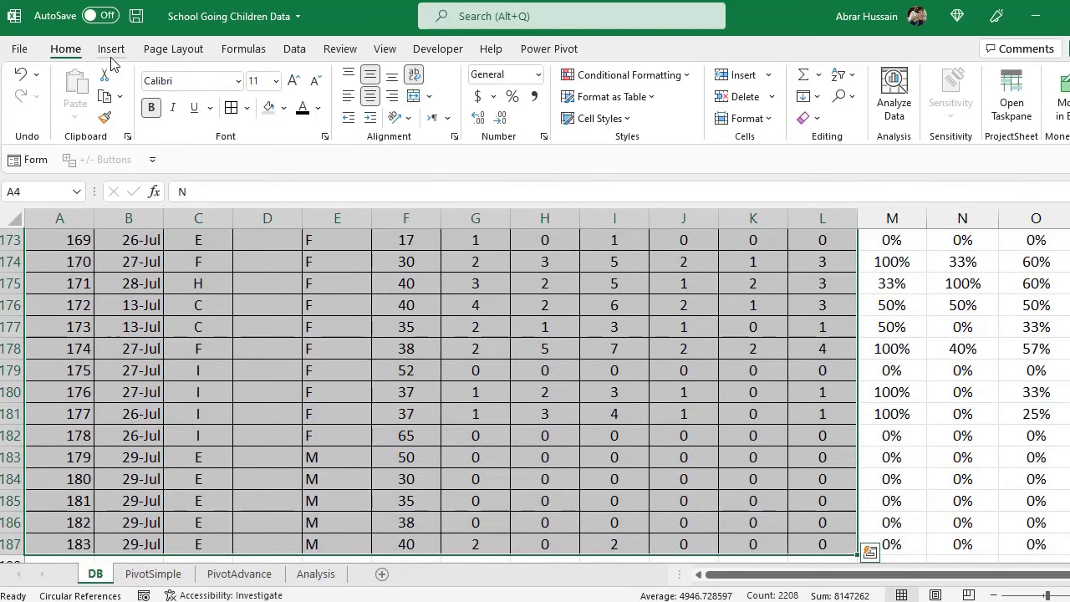
- Insert a PivotTable from DB!$A$4:$L$187 on a new worksheet, adding the data to the Data Model
click(111, 55)
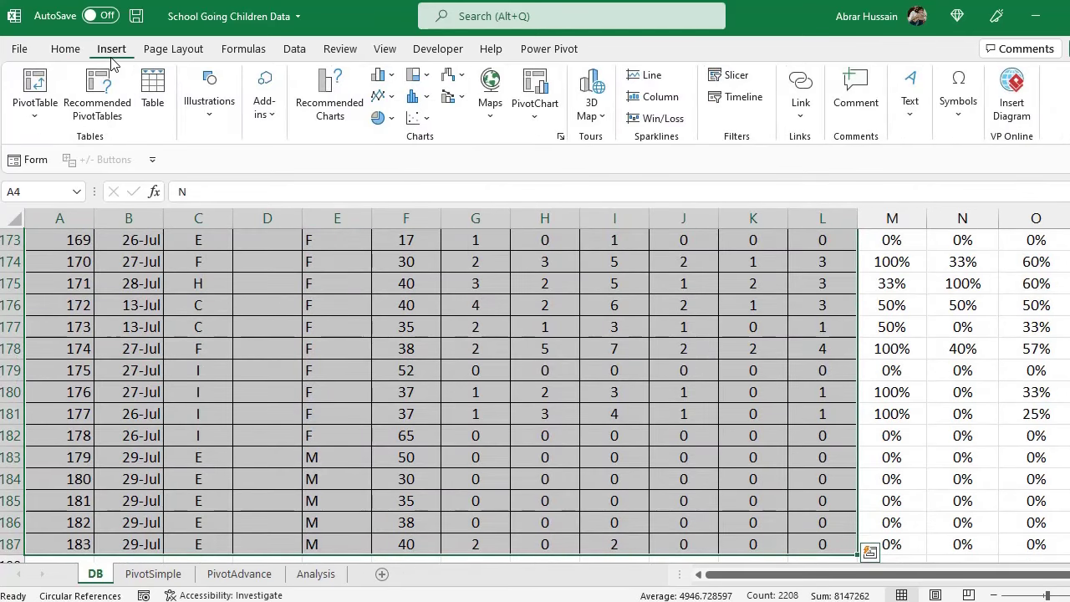
click(29, 84)
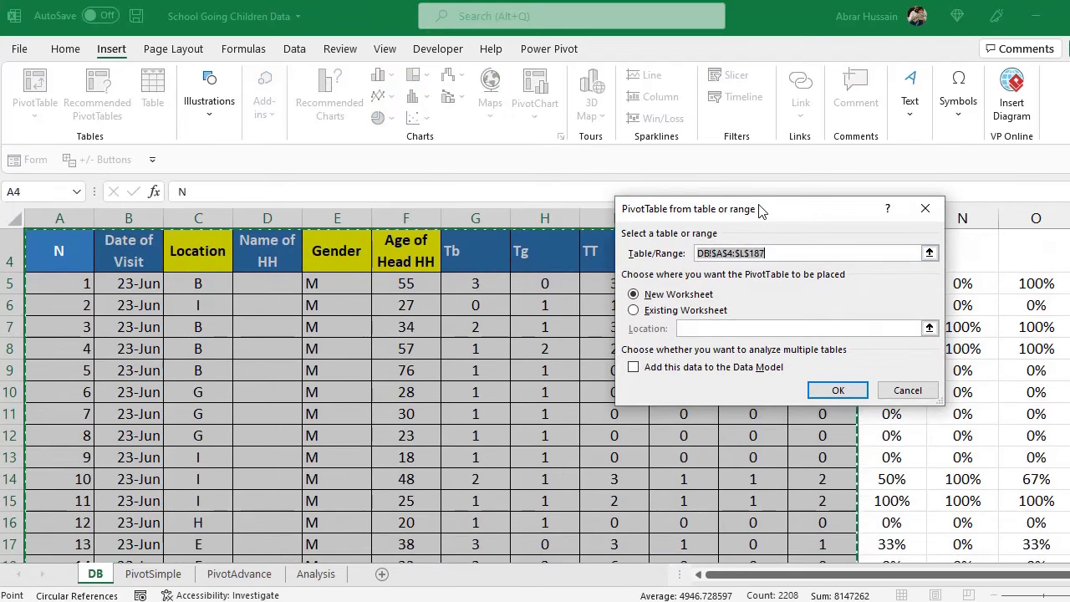
drag(758, 209, 529, 151)
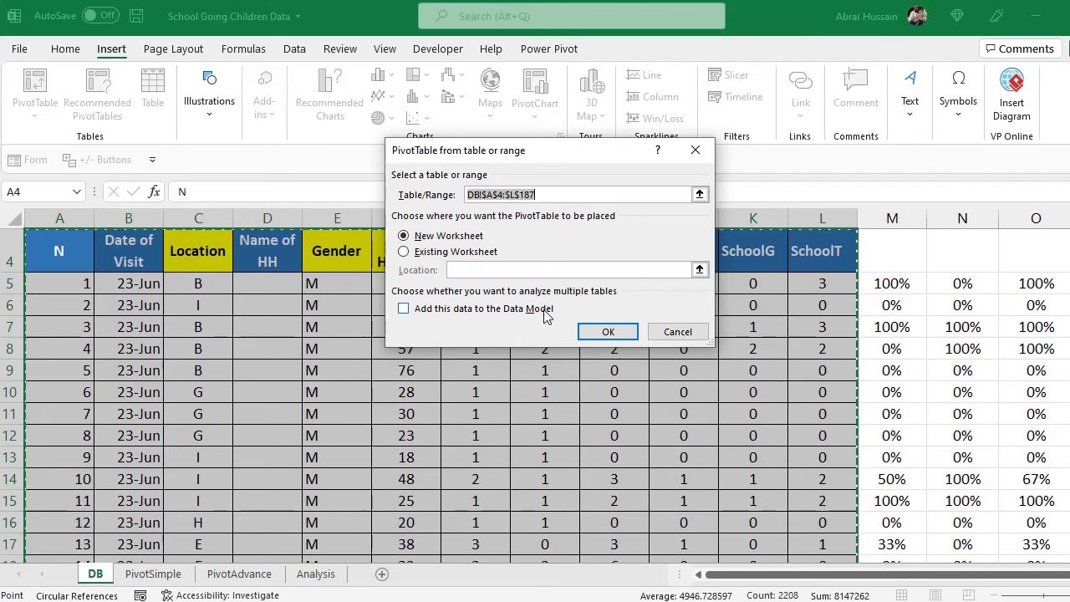
click(405, 311)
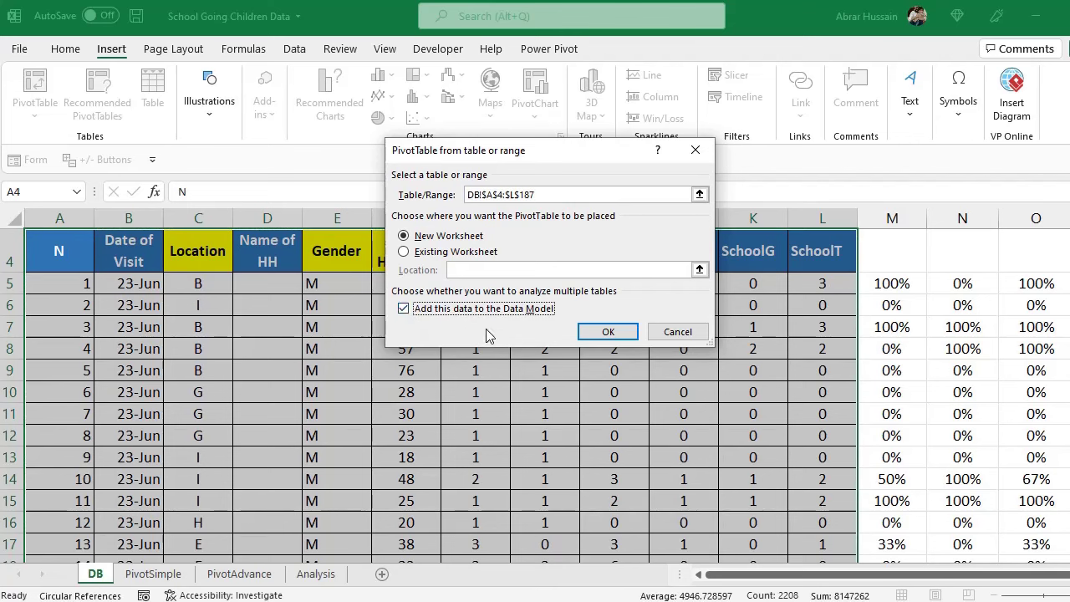
click(613, 333)
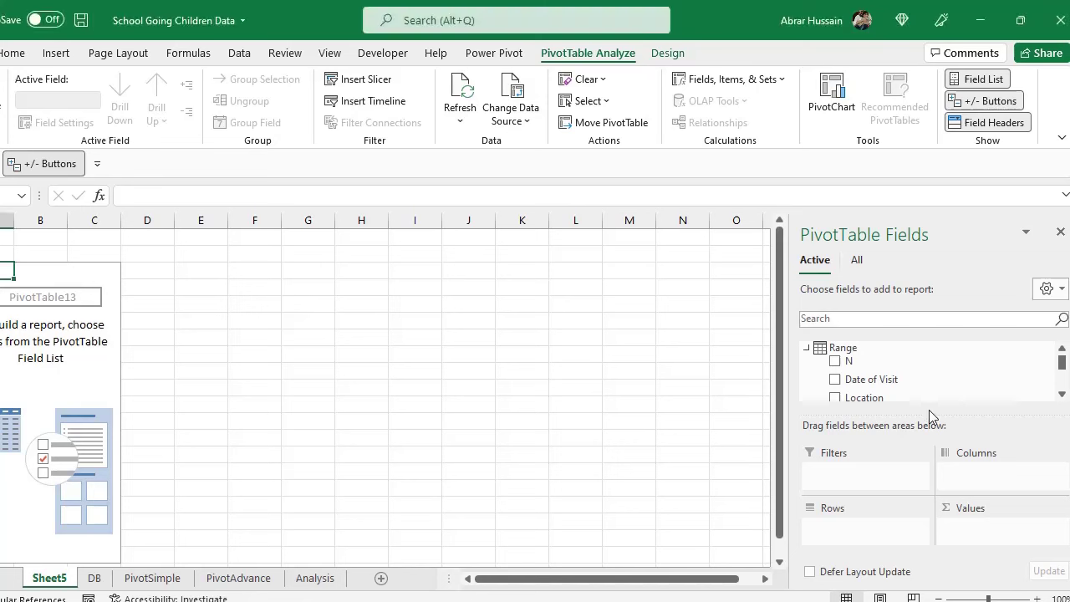
- Enlarge the PivotTable Fields pane and place Location in the Rows area
drag(929, 409, 929, 448)
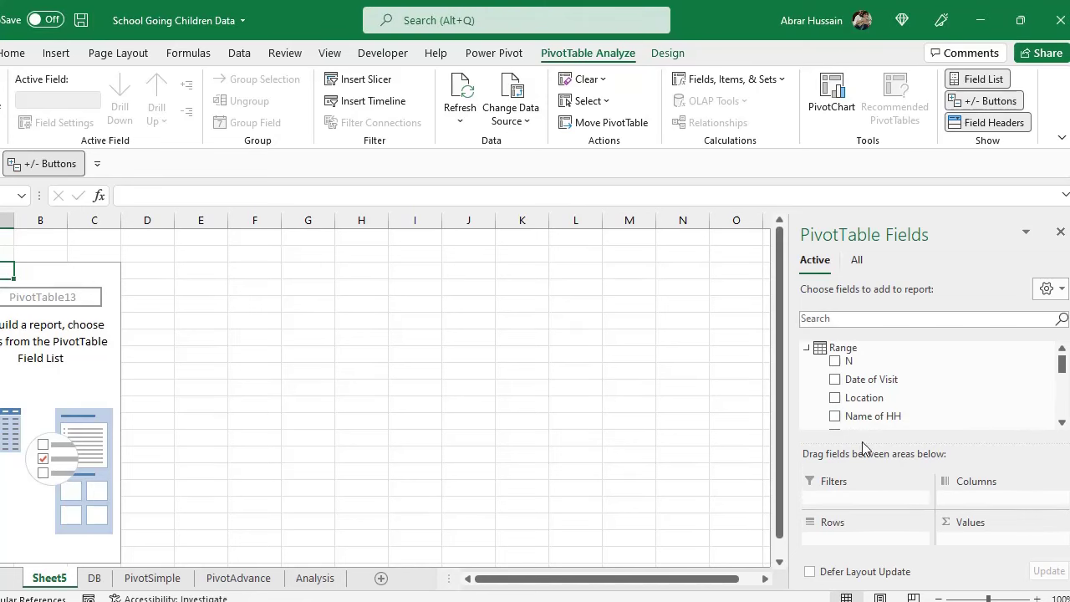
mouse_move(1062, 365)
mouse_down()
mouse_move(1066, 394)
mouse_move(1067, 365)
mouse_up()
drag(894, 442, 897, 396)
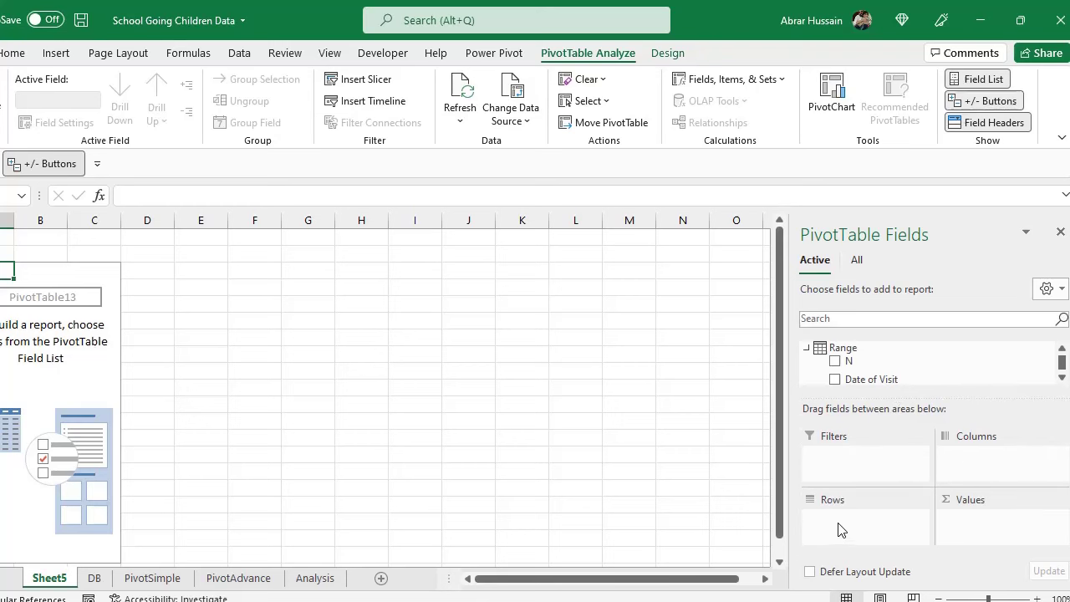
click(1062, 378)
click(1063, 378)
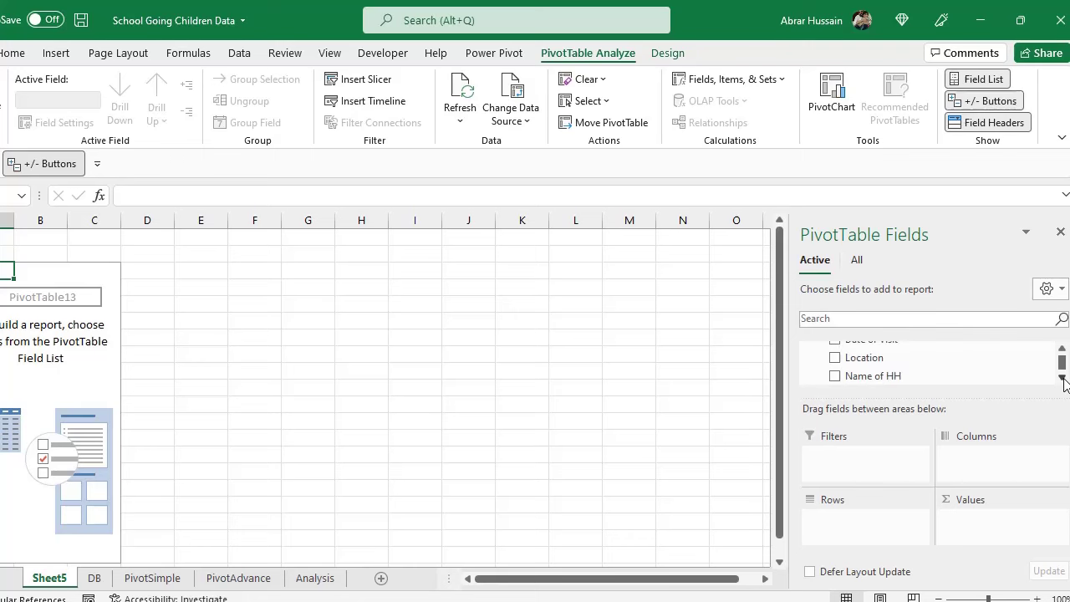
drag(864, 358, 886, 524)
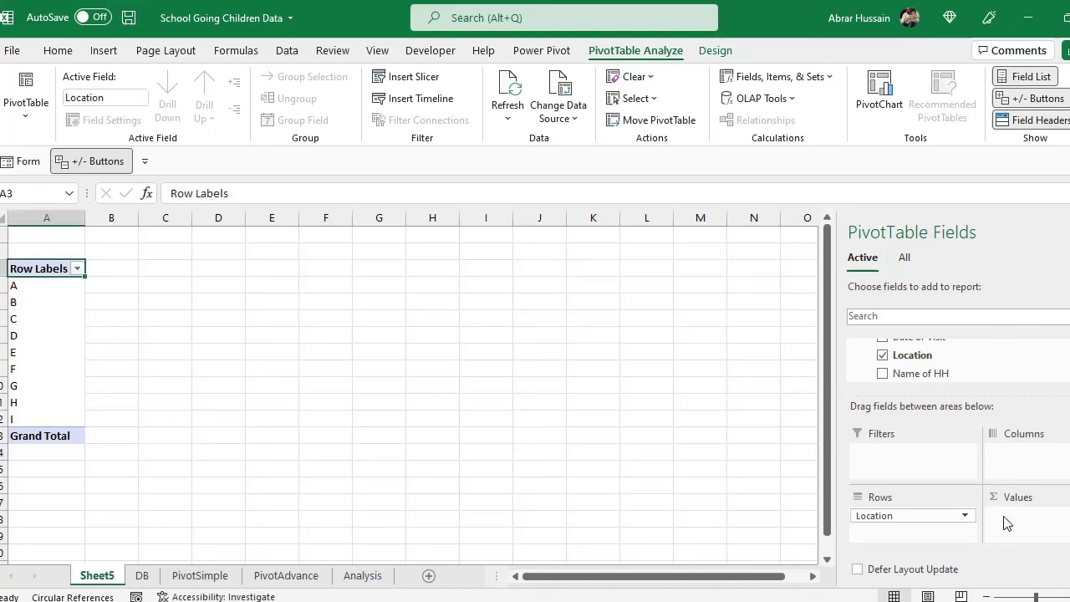
click(116, 290)
drag(416, 405, 418, 420)
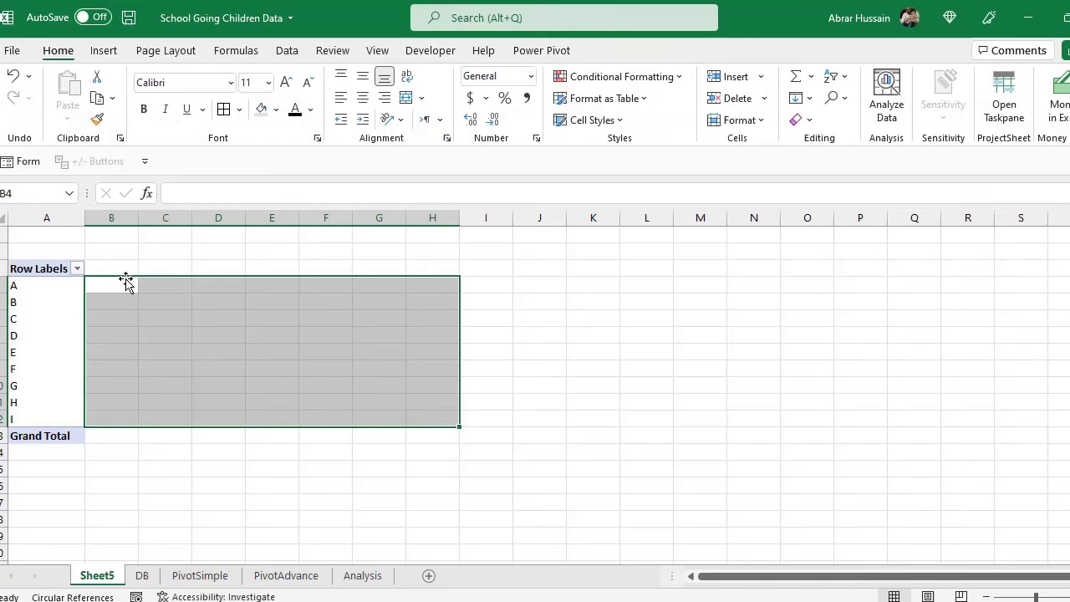
click(52, 302)
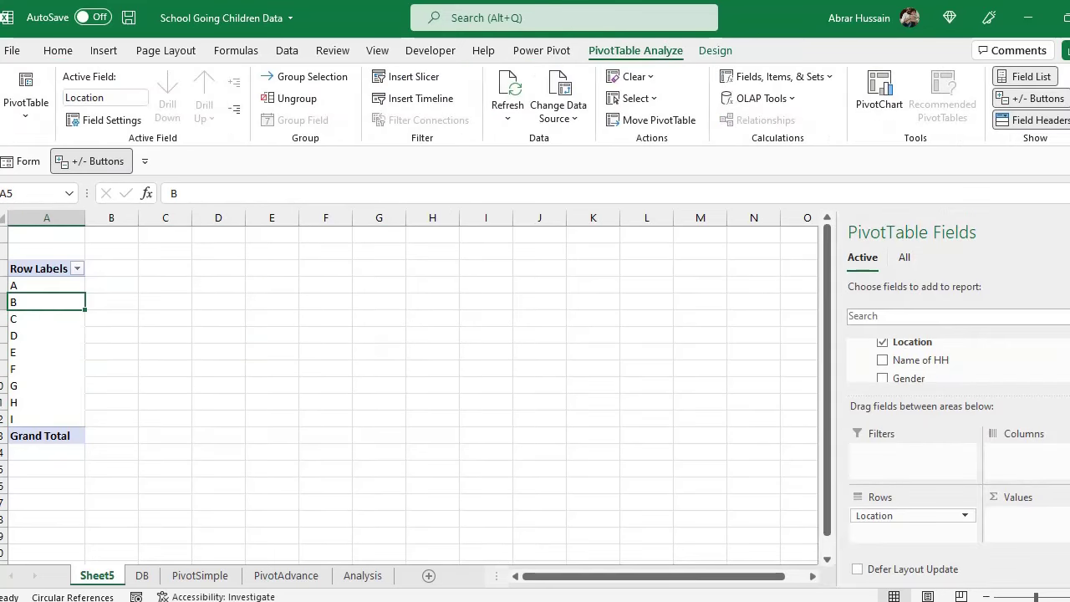
scroll(920, 360, down, 2)
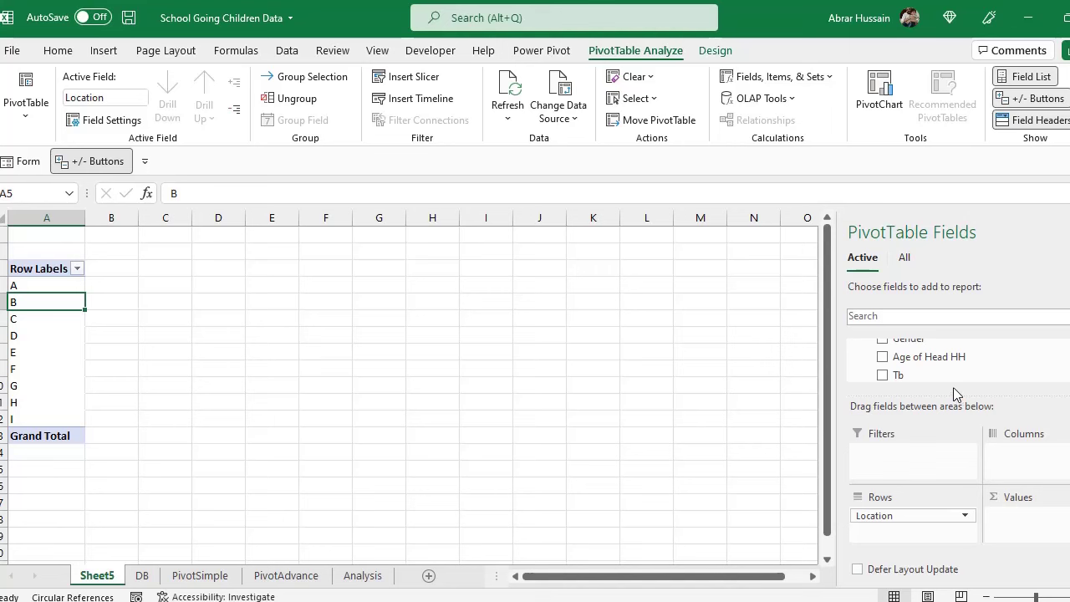
drag(958, 393, 957, 439)
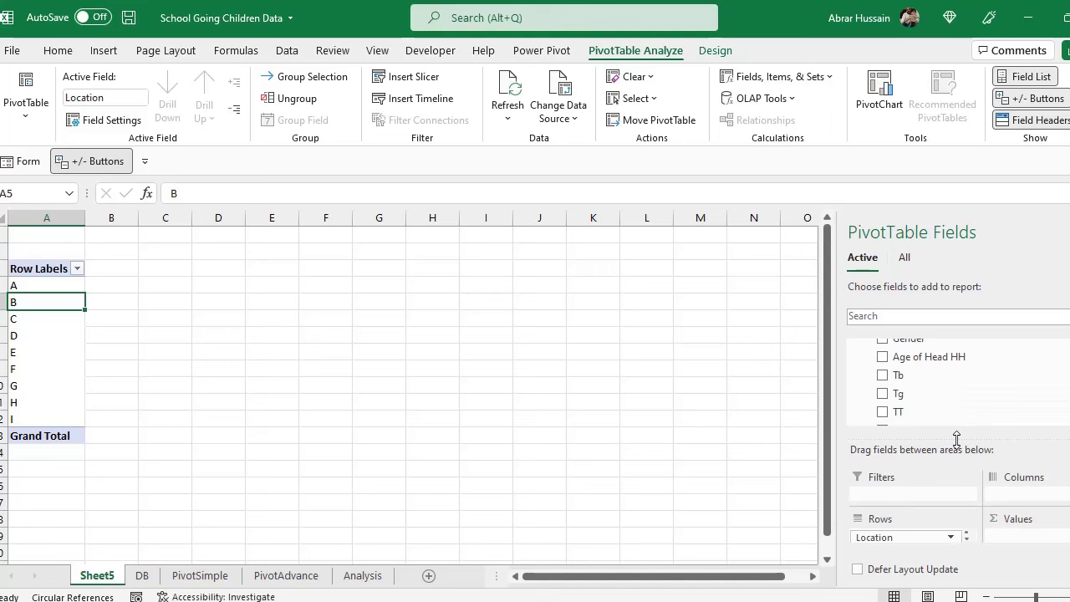
- Add sums of Tb, Tg, TT, SchoolB, SchoolG and SchoolT to the pivot's Values
click(882, 375)
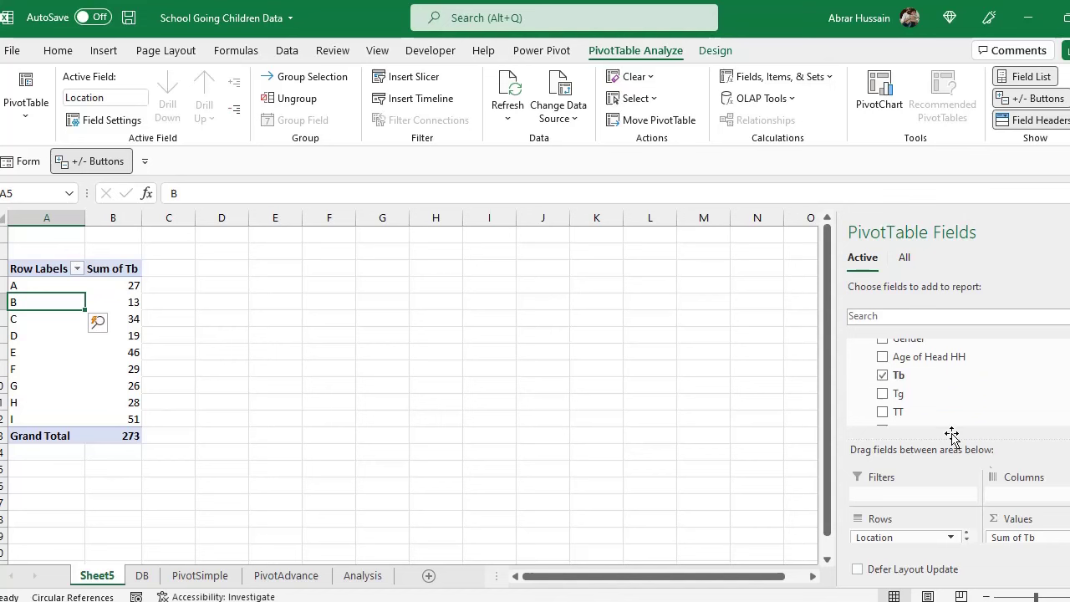
drag(1031, 439, 1031, 406)
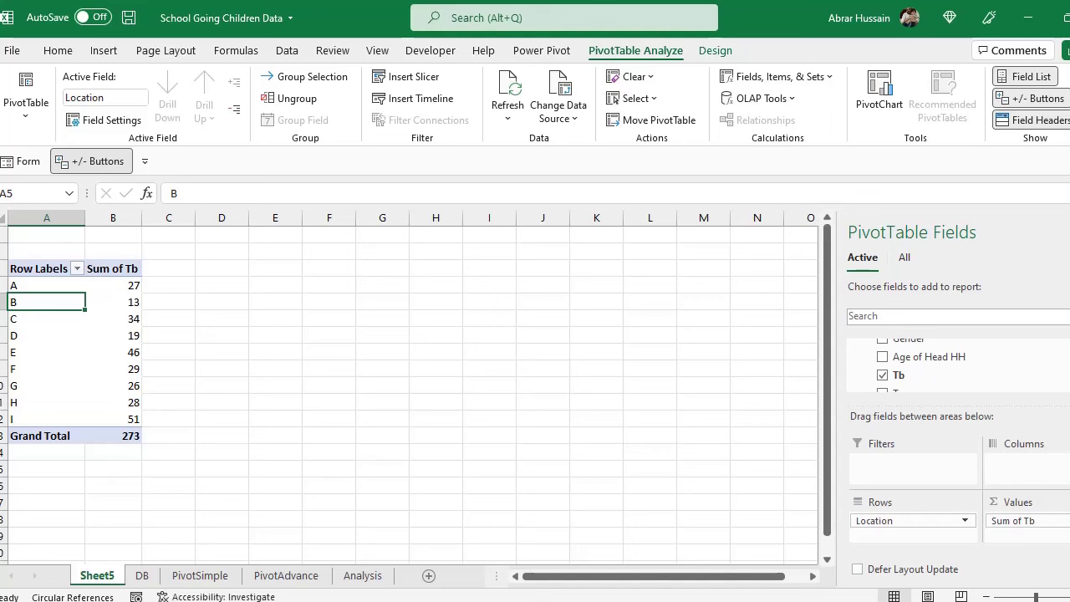
scroll(958, 368, down, 1)
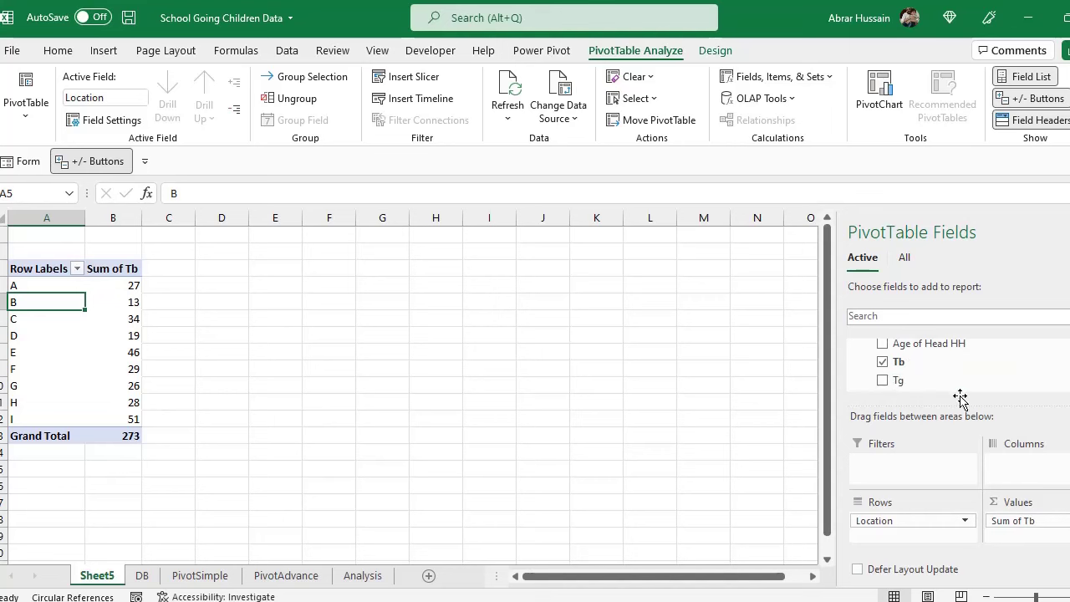
click(882, 380)
scroll(958, 368, down, 2)
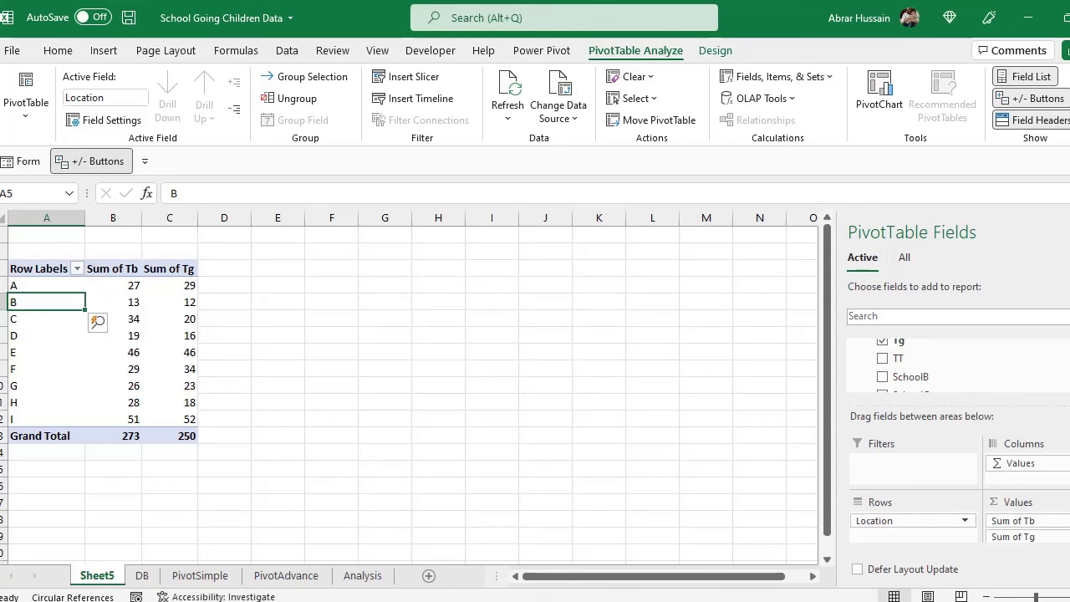
click(884, 359)
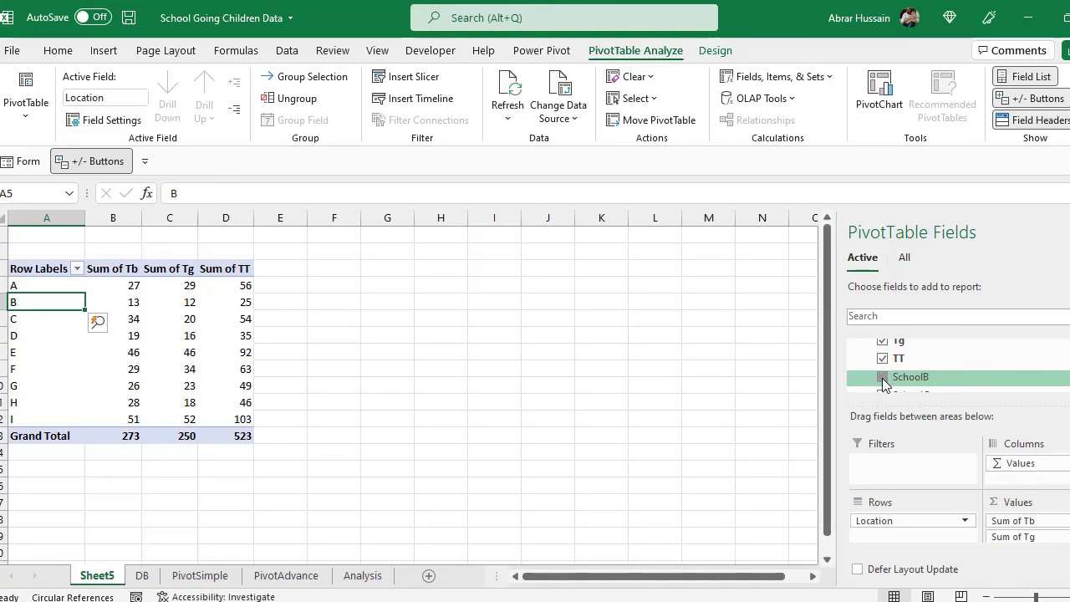
click(883, 378)
scroll(857, 371, down, 2)
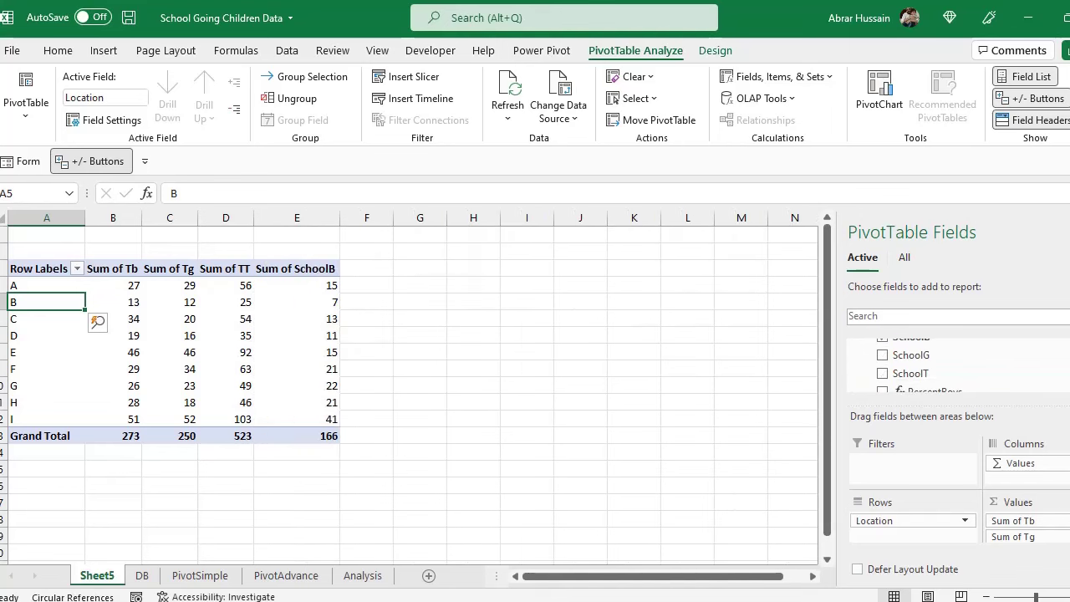
click(883, 357)
click(882, 374)
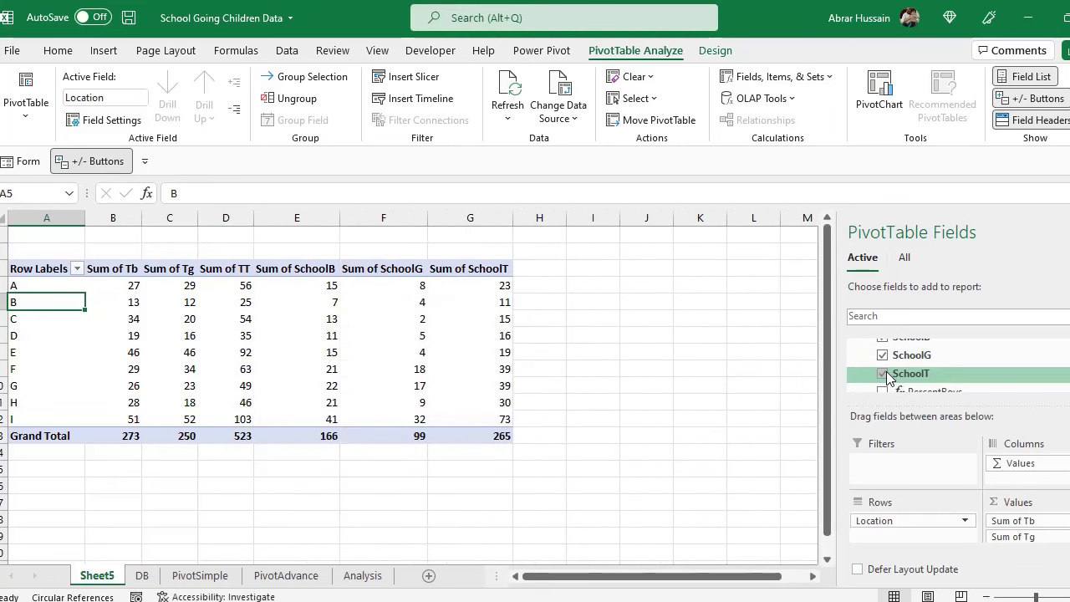
drag(119, 268, 242, 434)
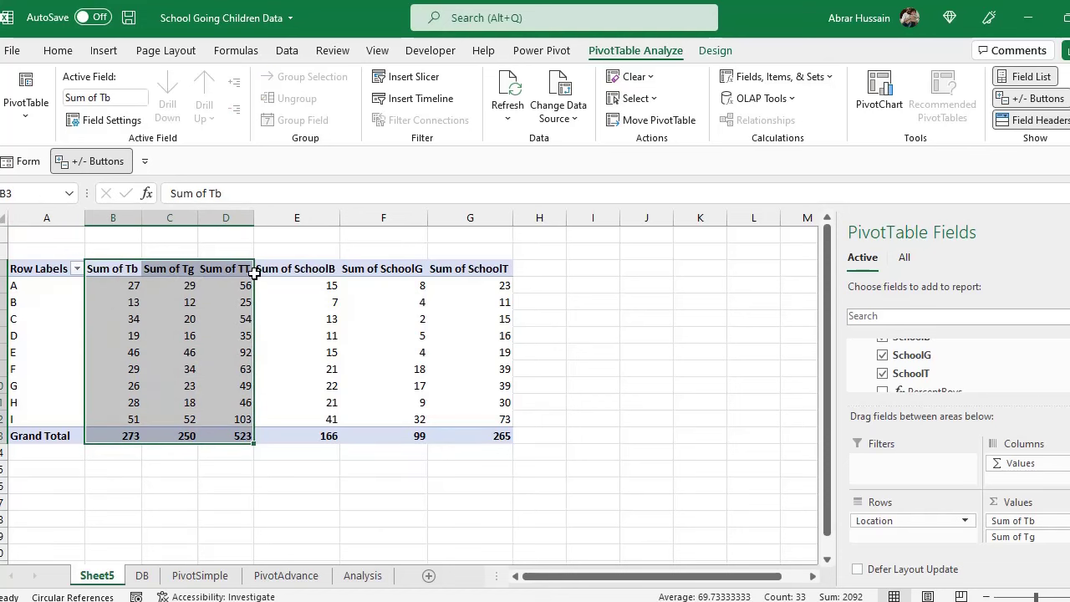
- Select the whole Sheet5 pivot table, from Row Labels through the Sum of SchoolT column
click(297, 272)
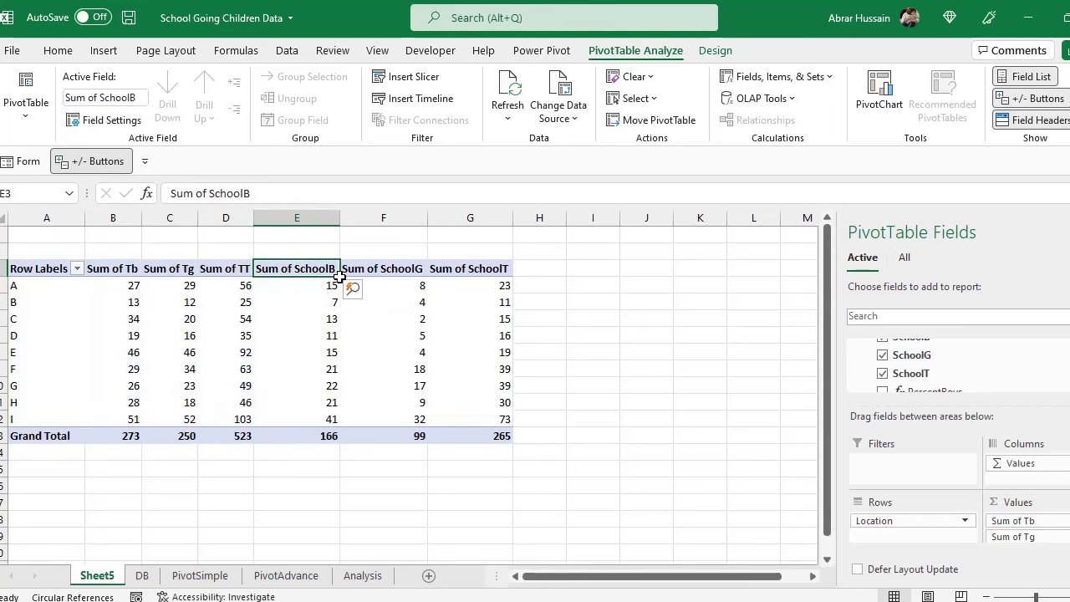
click(400, 268)
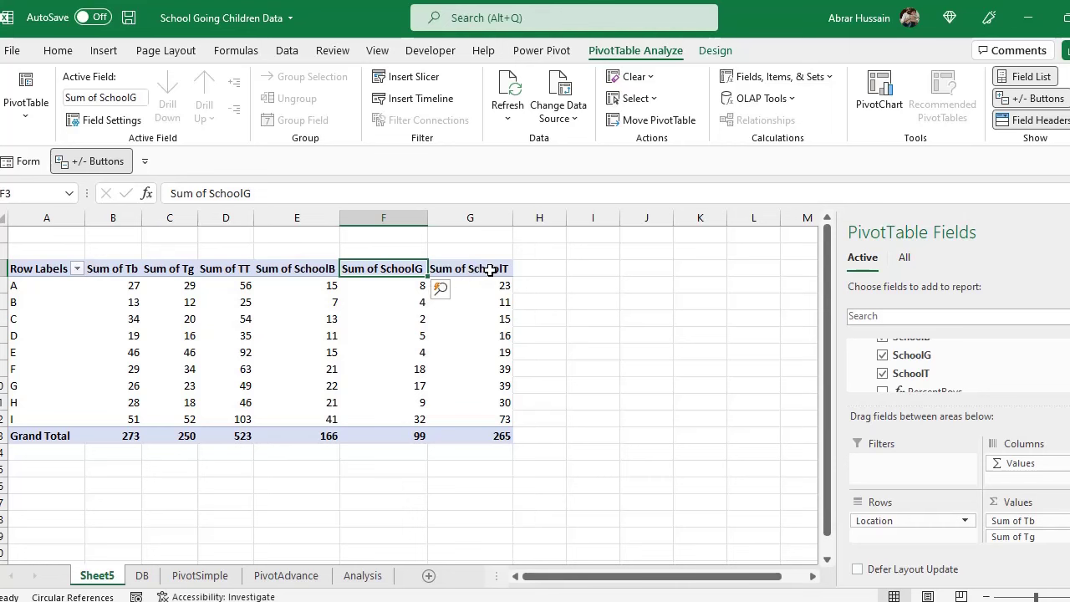
click(490, 269)
click(55, 269)
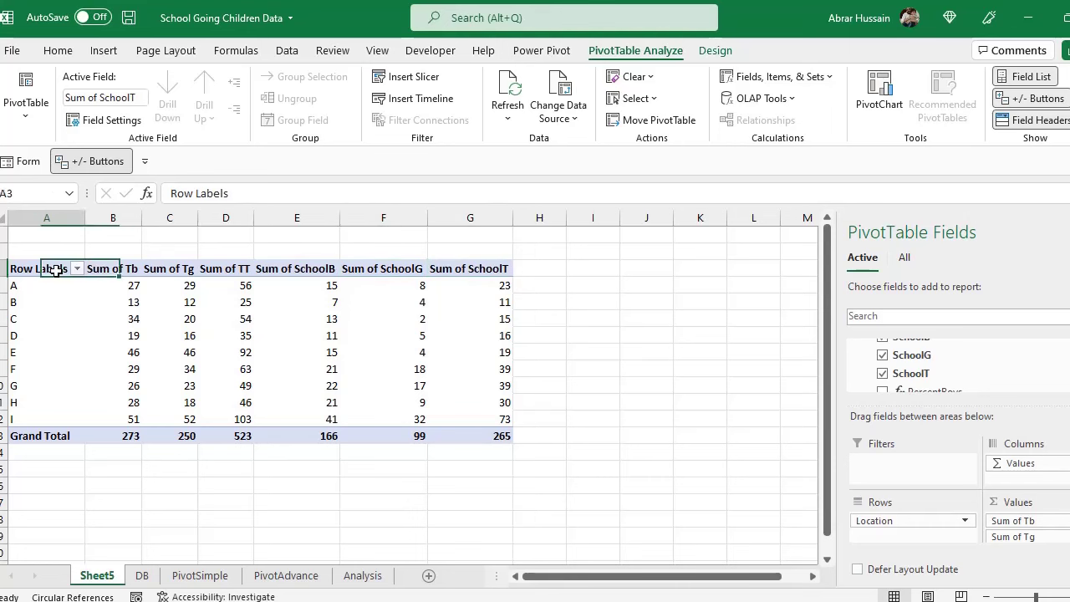
drag(55, 269, 469, 436)
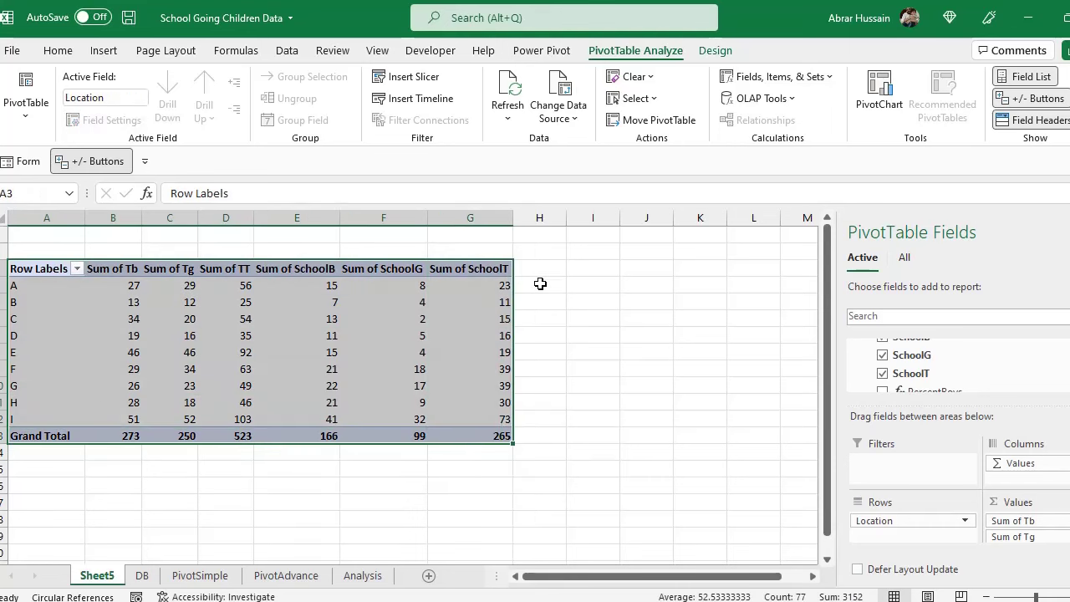
click(539, 268)
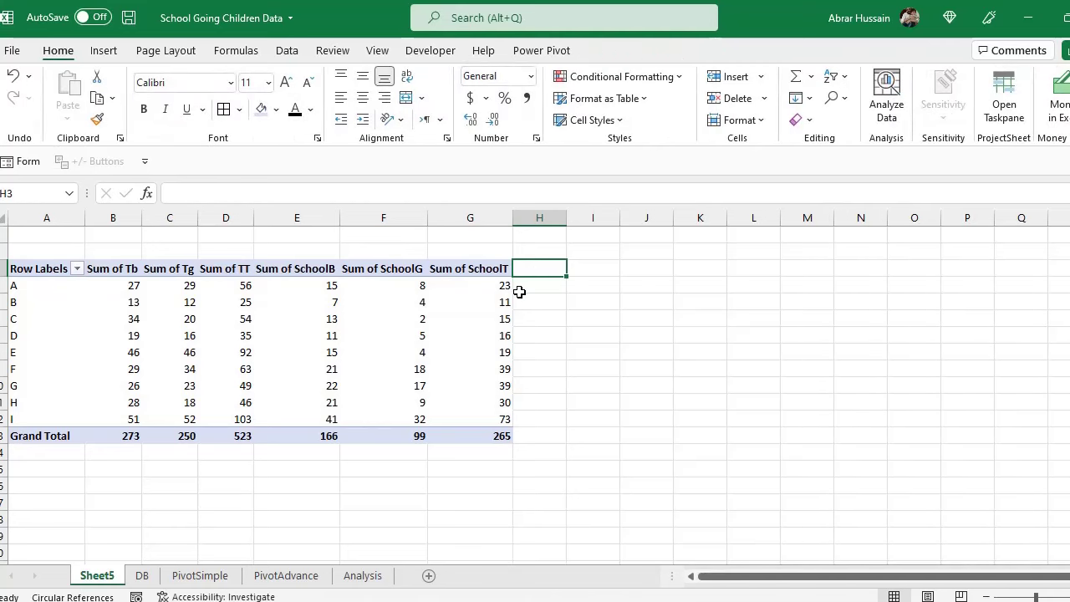
click(488, 284)
click(437, 268)
click(396, 267)
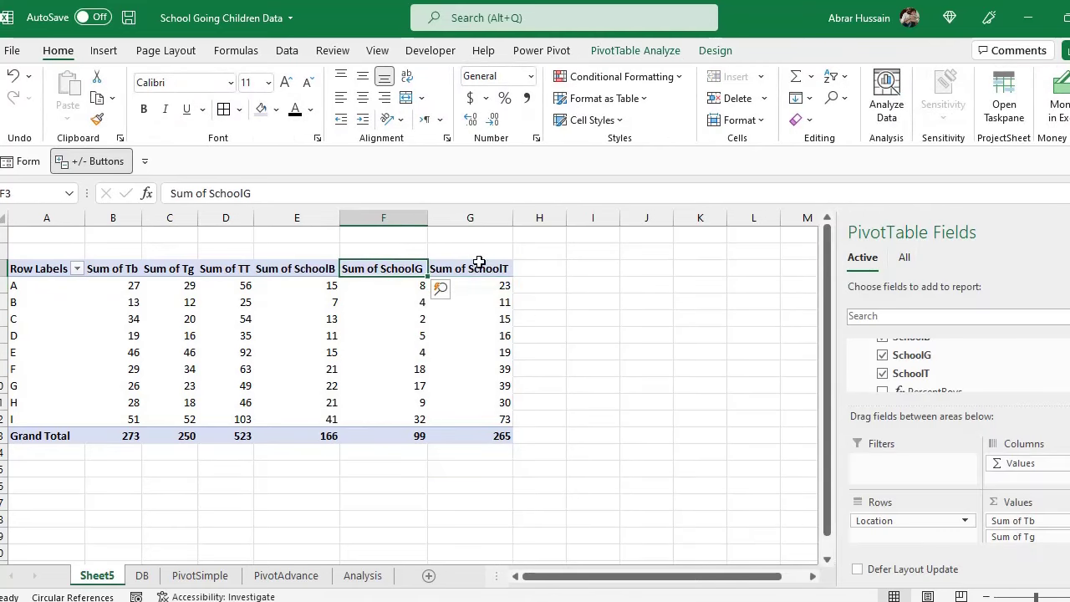
click(479, 262)
drag(46, 268, 501, 436)
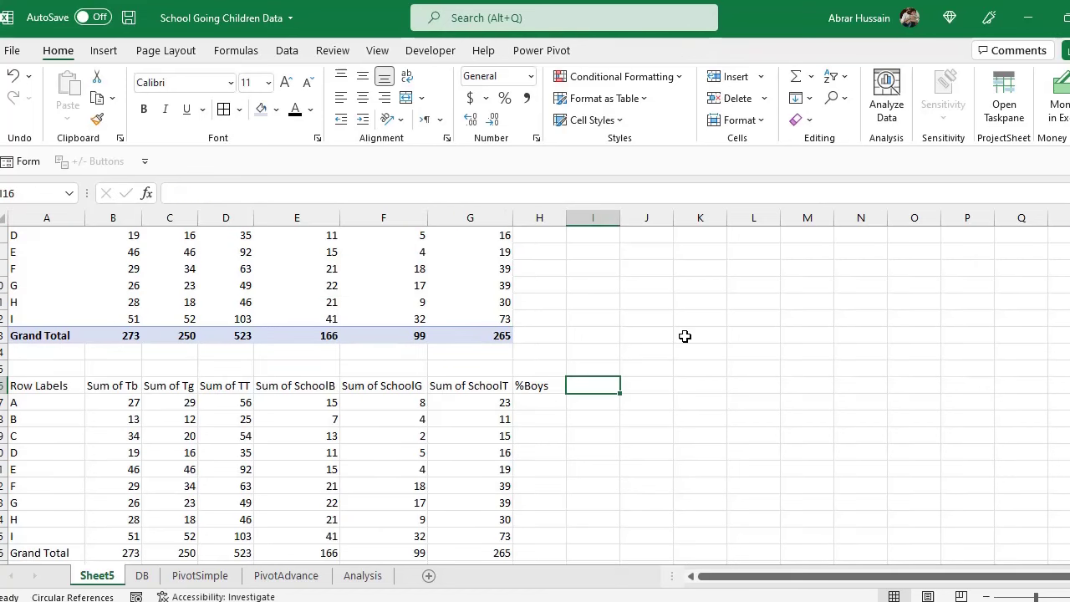
- Add the %Girls and % Girls headings in row 16, checking the Analysis sheet's summary layout
text(%)
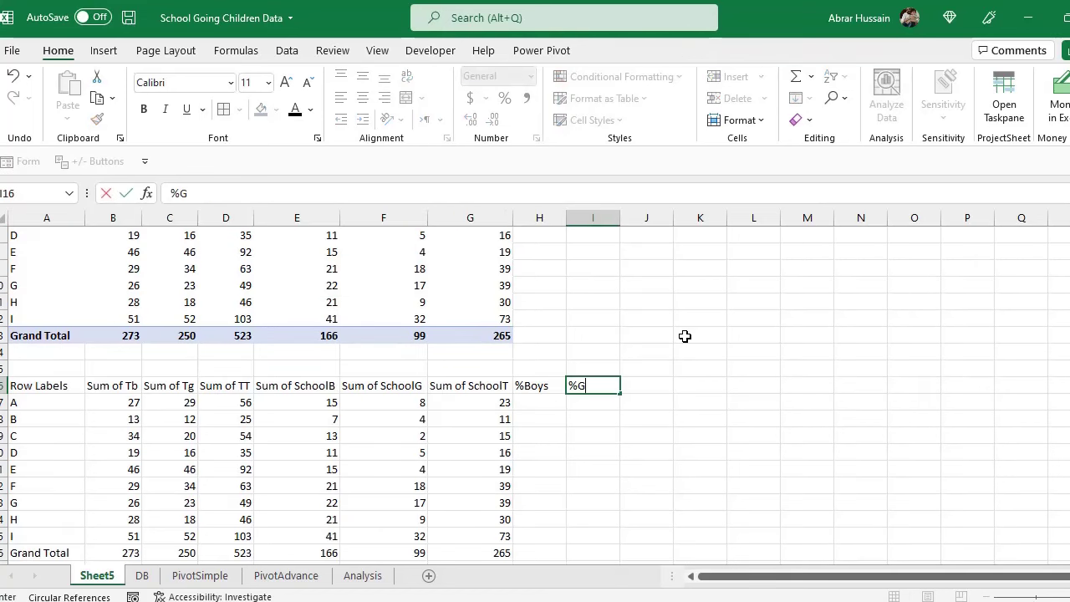
text(Girls)
key(Return)
key(Up)
key(Left)
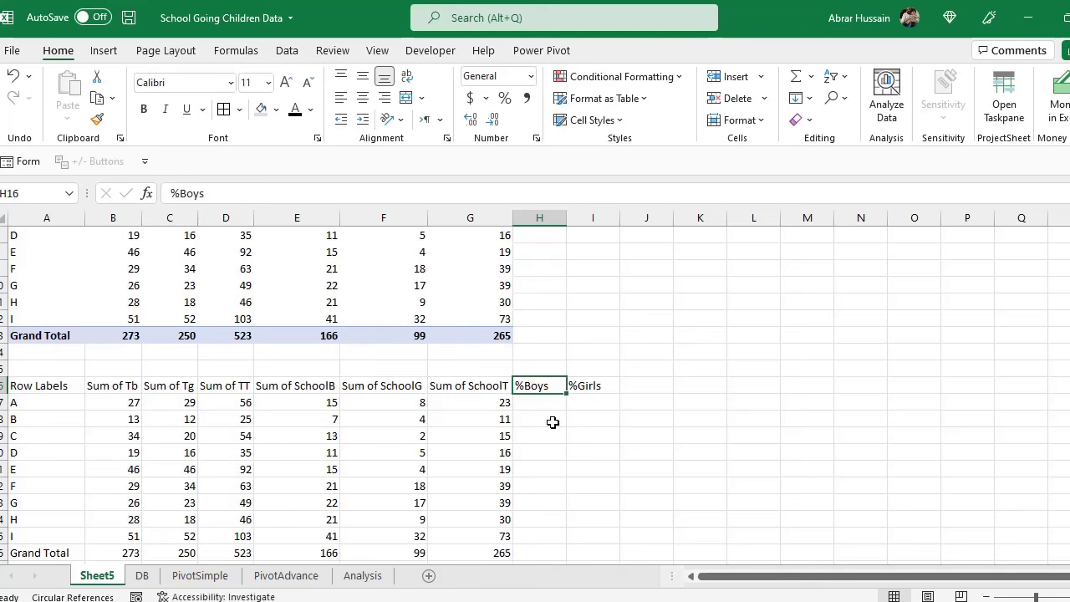
click(362, 575)
click(305, 292)
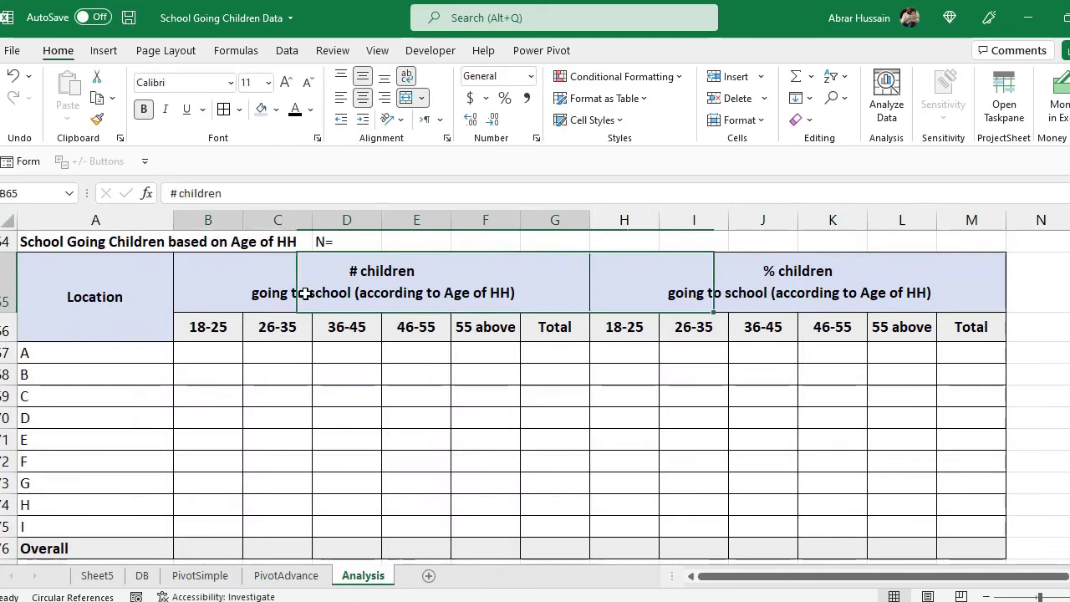
drag(171, 317, 820, 465)
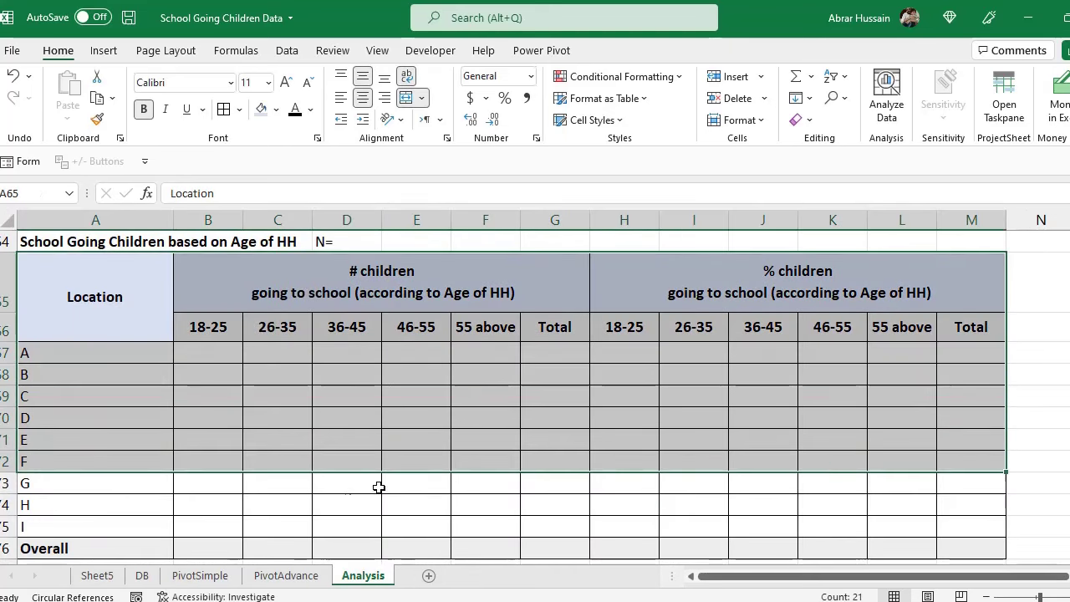
text(#)
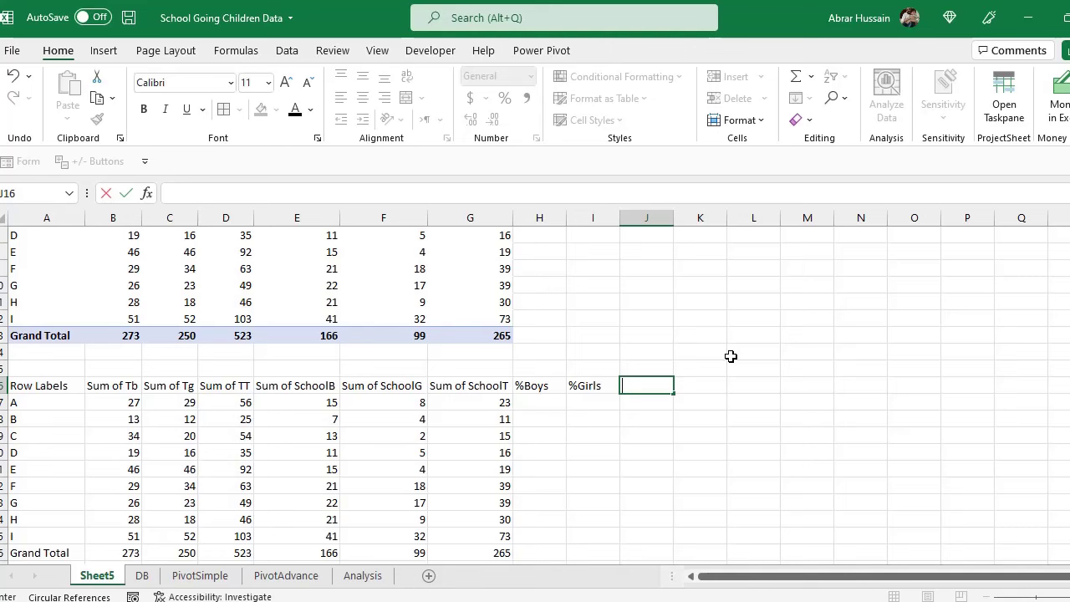
key(Return)
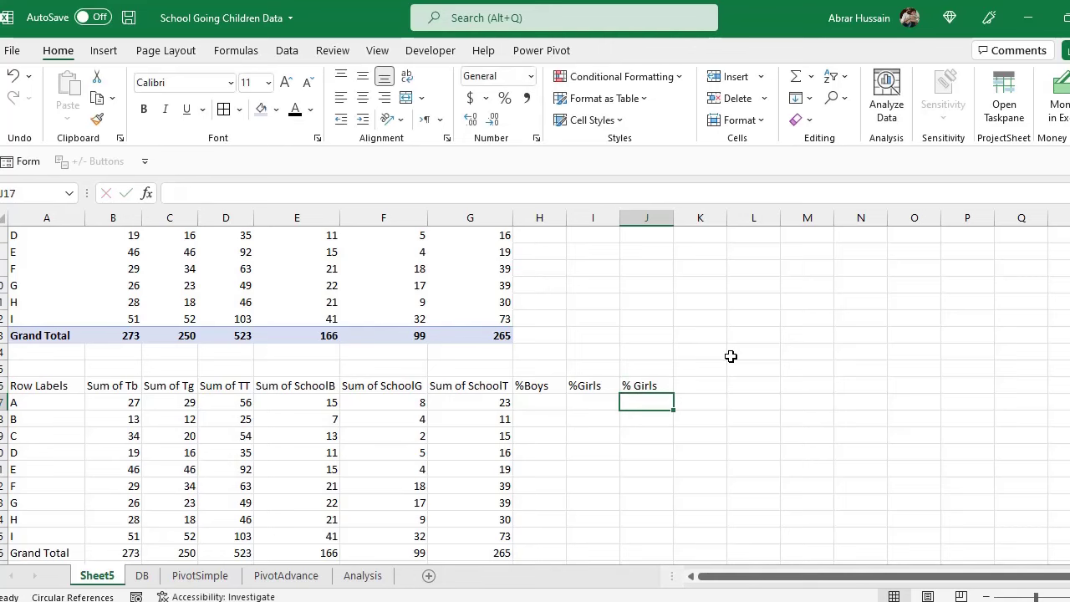
scroll(271, 422, up, 2)
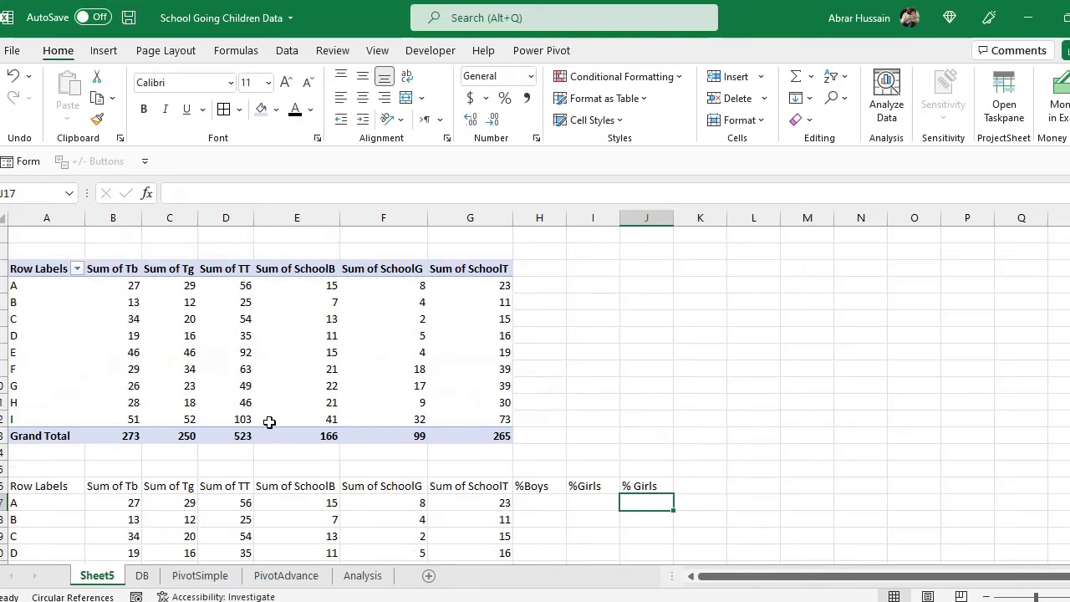
- Rename the Sum of Tb value field to 'Total boys' in Value Field Settings
double_click(121, 272)
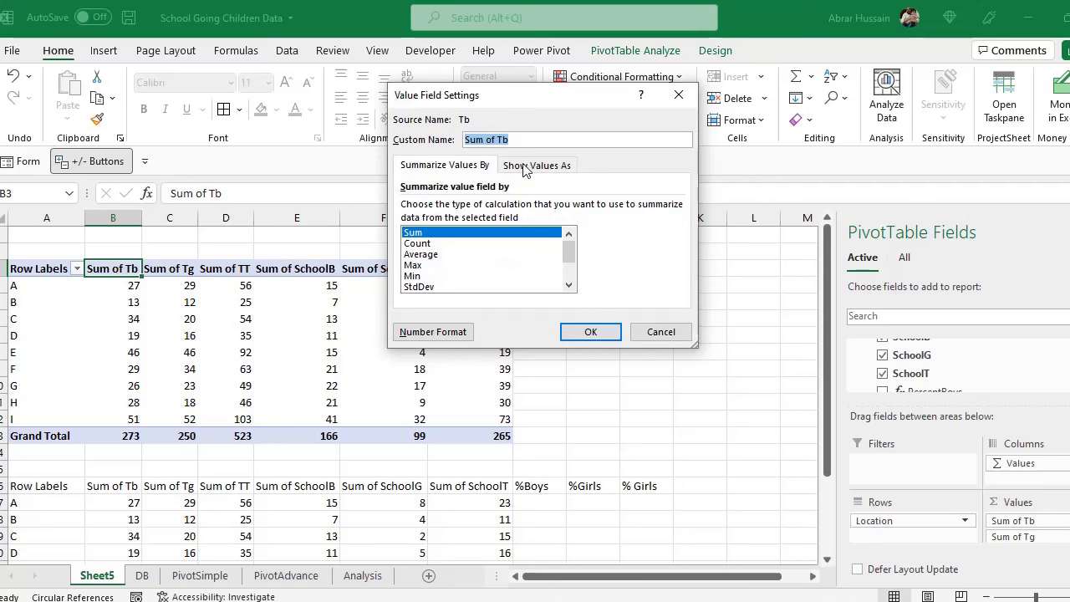
click(513, 139)
drag(504, 138, 429, 139)
text(Total boys)
click(616, 331)
- Rename the Sum of Tg value field to 'total Girls'
double_click(157, 270)
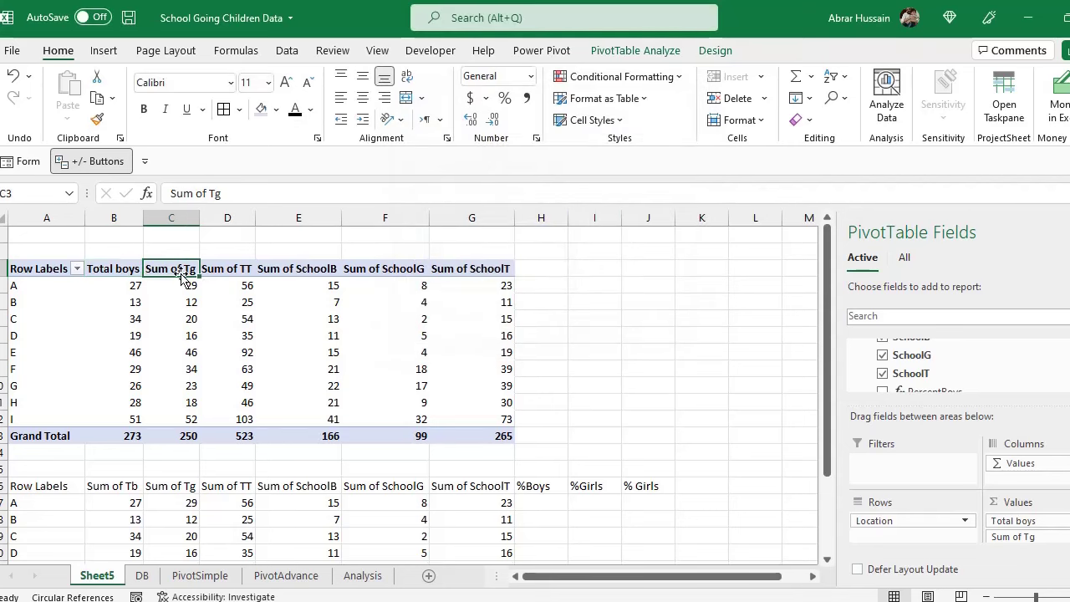
drag(530, 140, 418, 112)
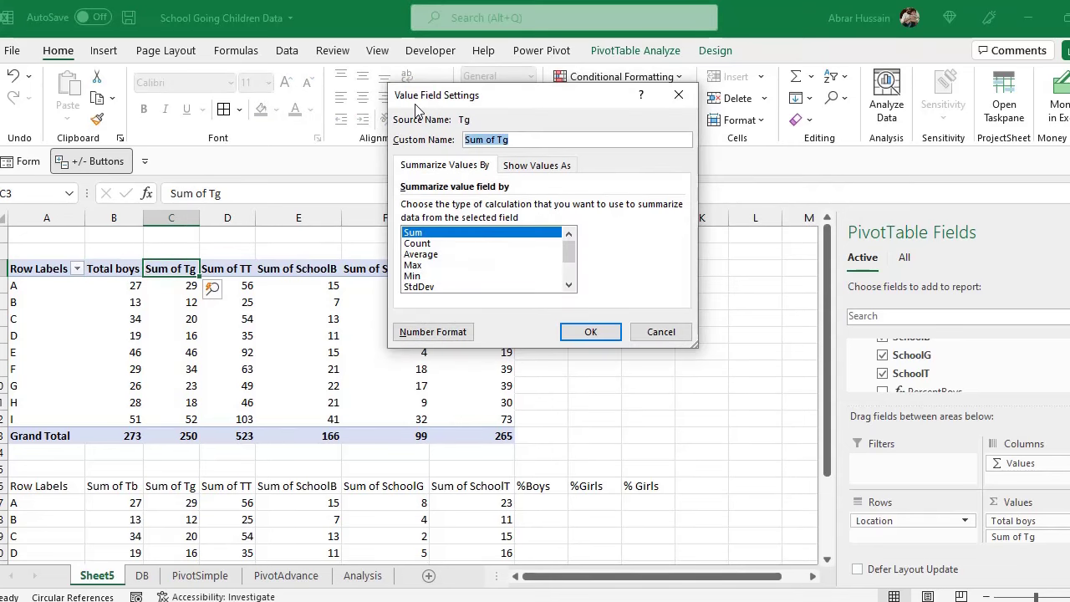
text(total Girls)
click(613, 333)
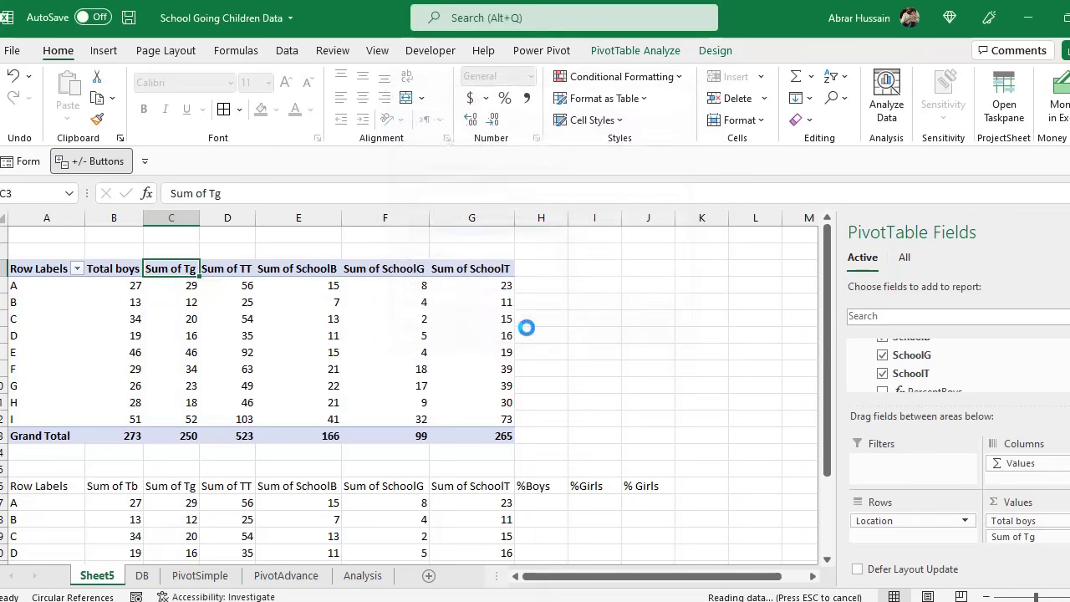
- Review the remaining value headers and mark the empty columns beside the pivot for percentages
click(239, 270)
click(321, 270)
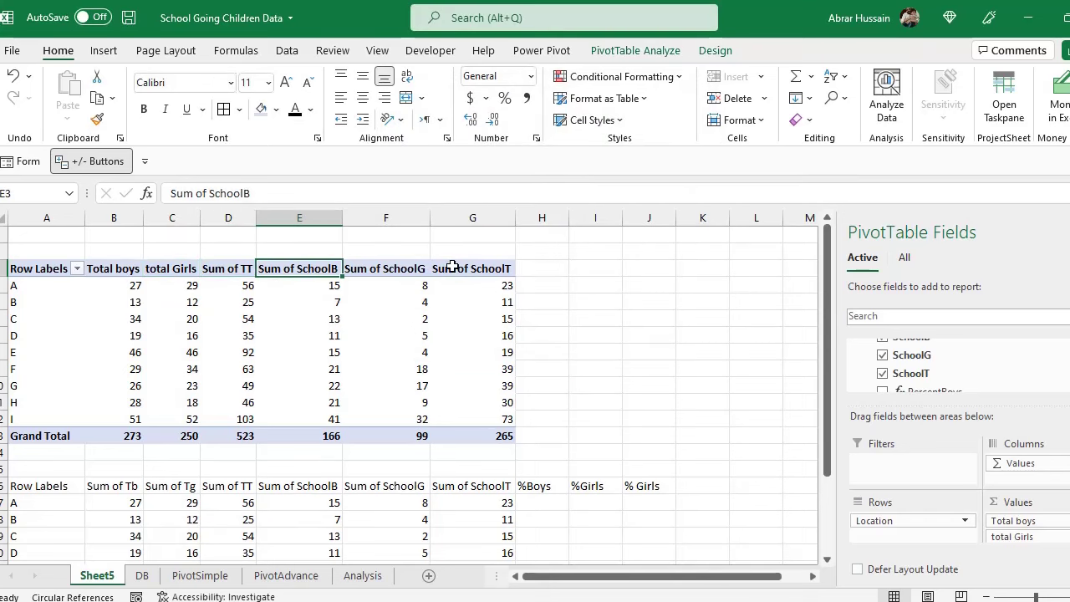
click(486, 263)
click(458, 275)
click(383, 269)
drag(319, 270, 238, 270)
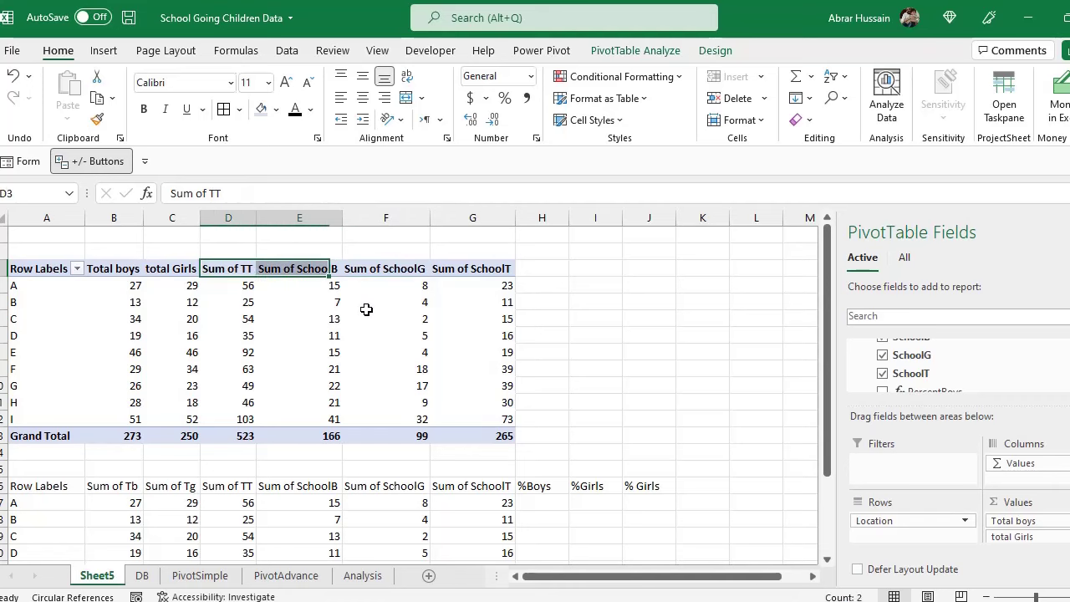
scroll(280, 388, down, 2)
click(536, 387)
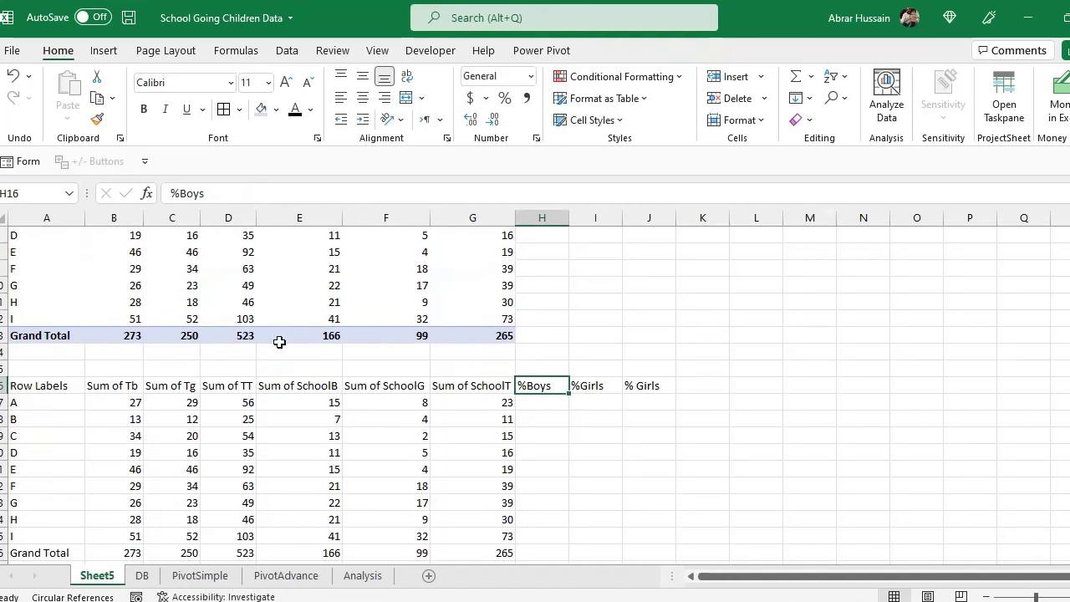
scroll(426, 318, up, 2)
click(537, 272)
drag(538, 272, 647, 432)
- Enter the %Boys formula =E4/B4 for location A in H4
click(550, 285)
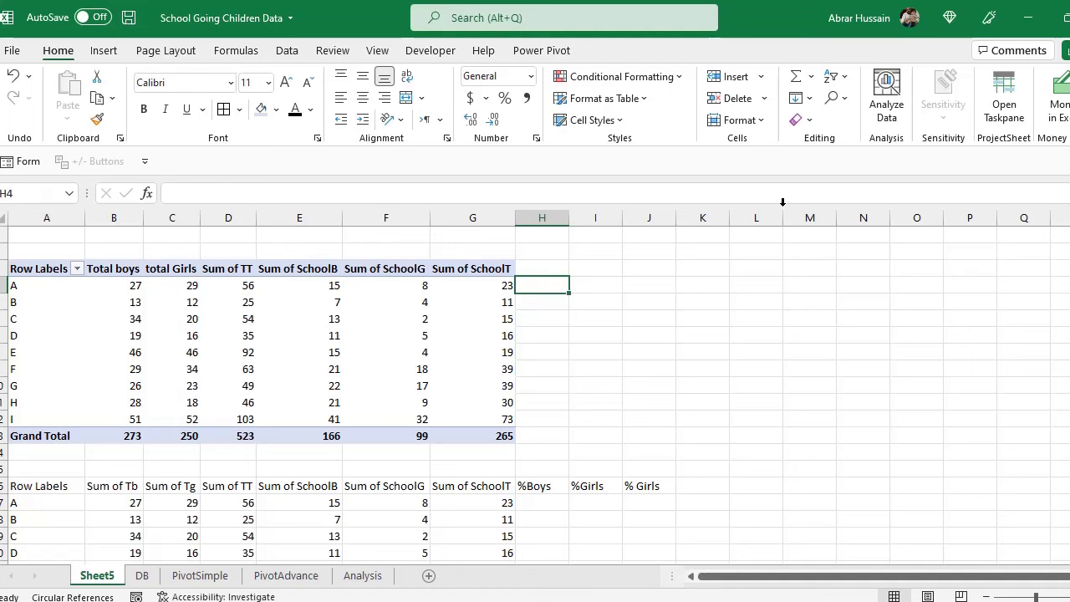
text(=)
key(Left)
key(Left)
key(Left)
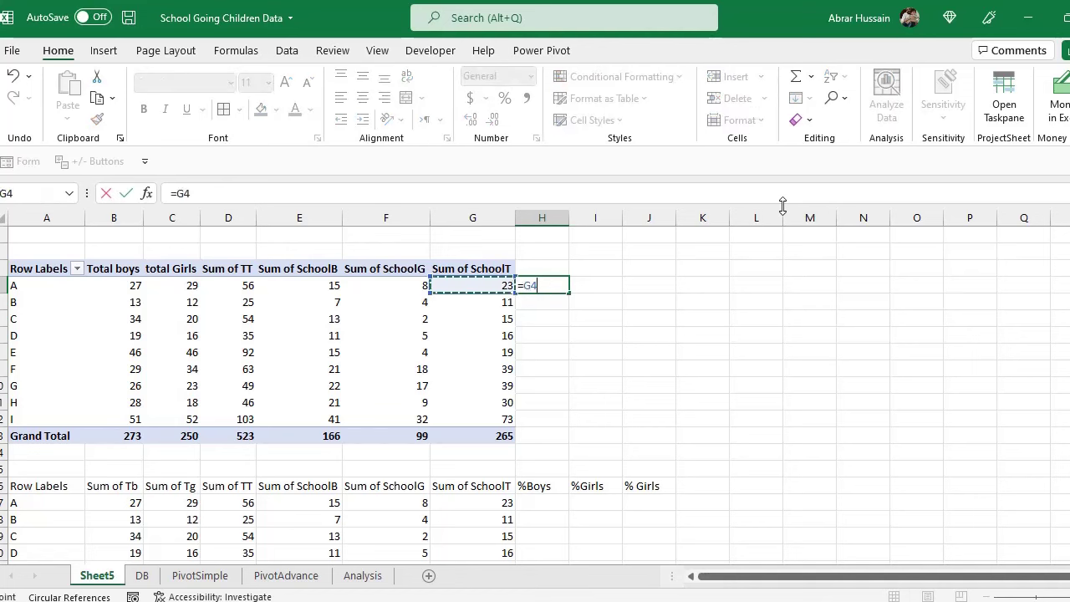
text(/)
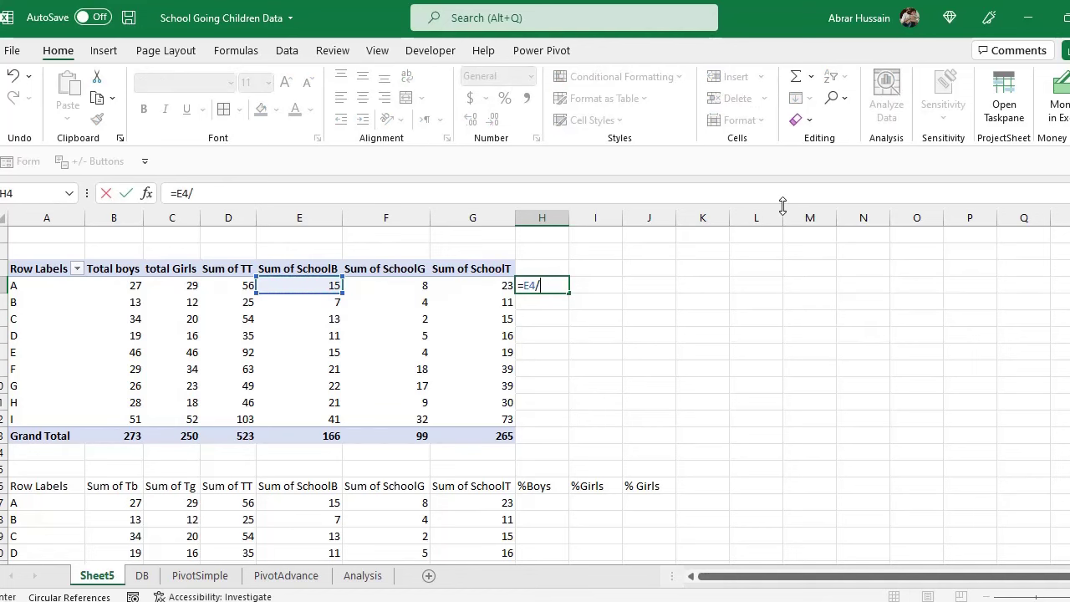
click(119, 286)
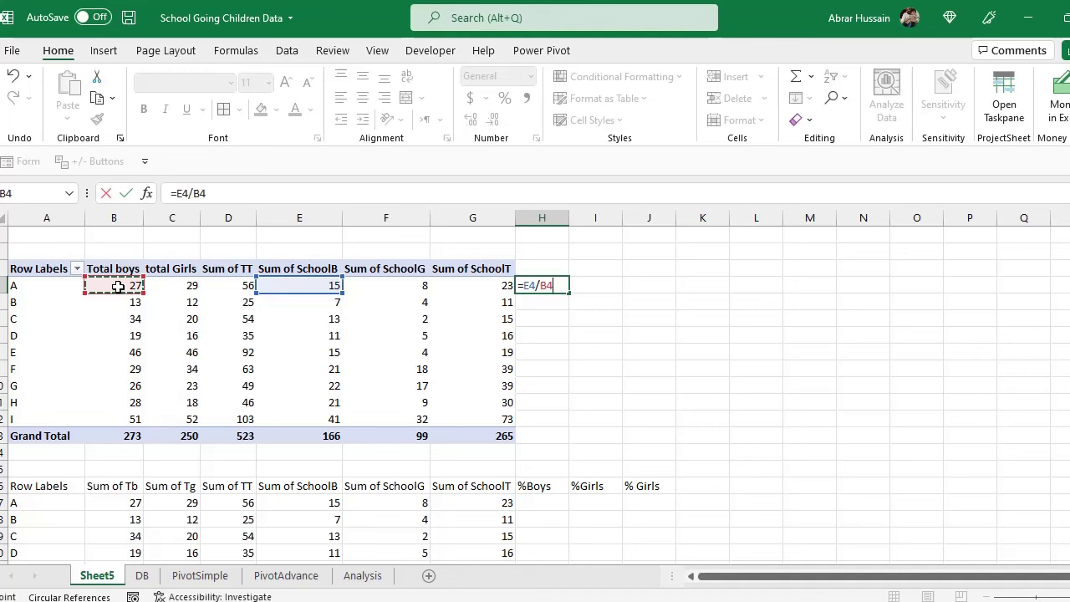
key(ctrl+Return)
- Copy the formula across to I4:J4, then fill all three down to the Grand Total row
key(ctrl+c)
key(Right)
key(ctrl+v)
key(shift+Right)
key(ctrl+v)
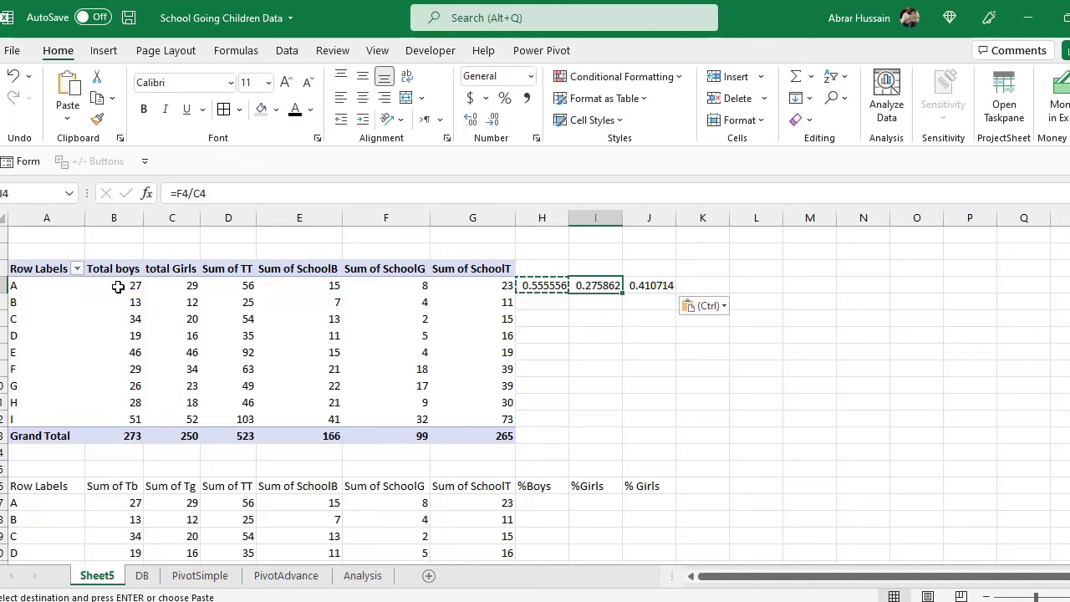
key(Left)
key(shift+Right)
key(shift+Right)
key(ctrl+c)
key(Down)
key(shift+Down)
key(shift+Down)
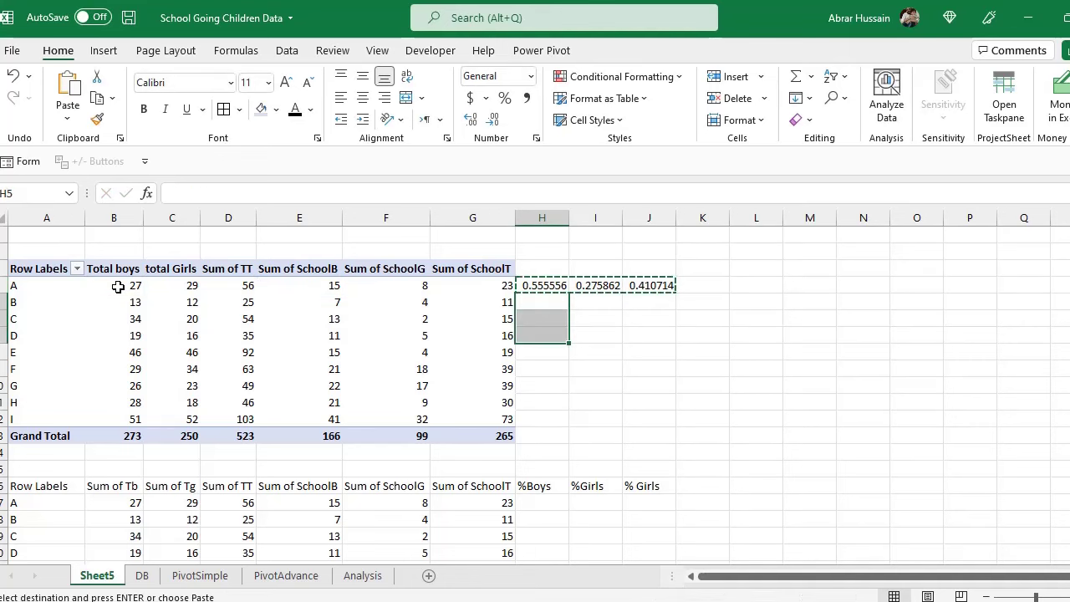
key(Up)
key(Up)
key(Down)
key(shift+Right)
key(shift+Right)
key(shift+Down)
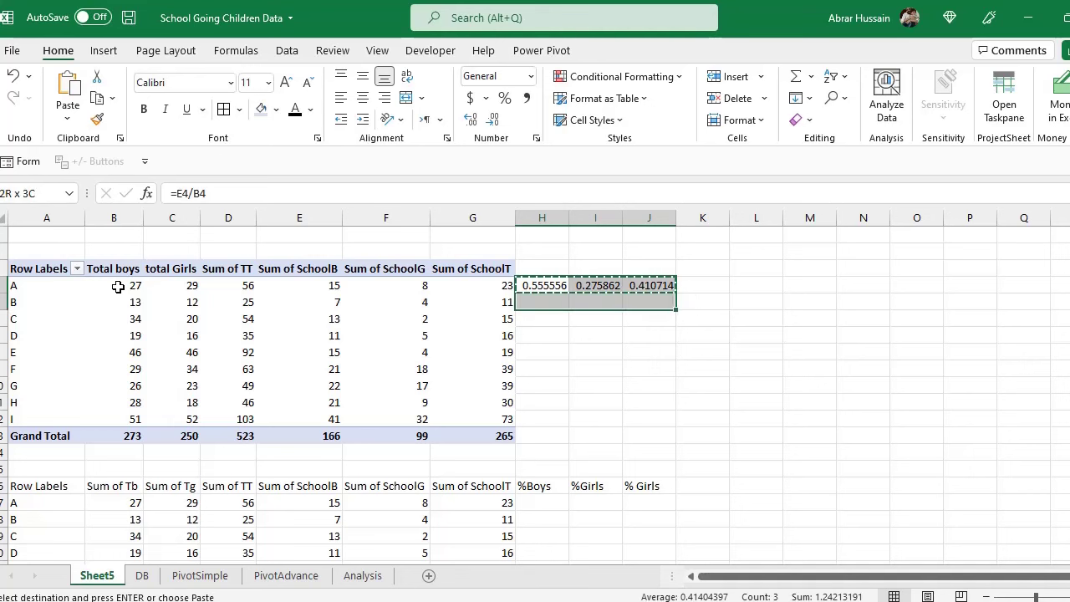
key(shift+Down)
key(shift+Down)
key(shift+Down)
key(shift+Down)
key(shift+Down)
key(shift+Down)
key(shift+Down)
key(shift+Down)
key(ctrl+v)
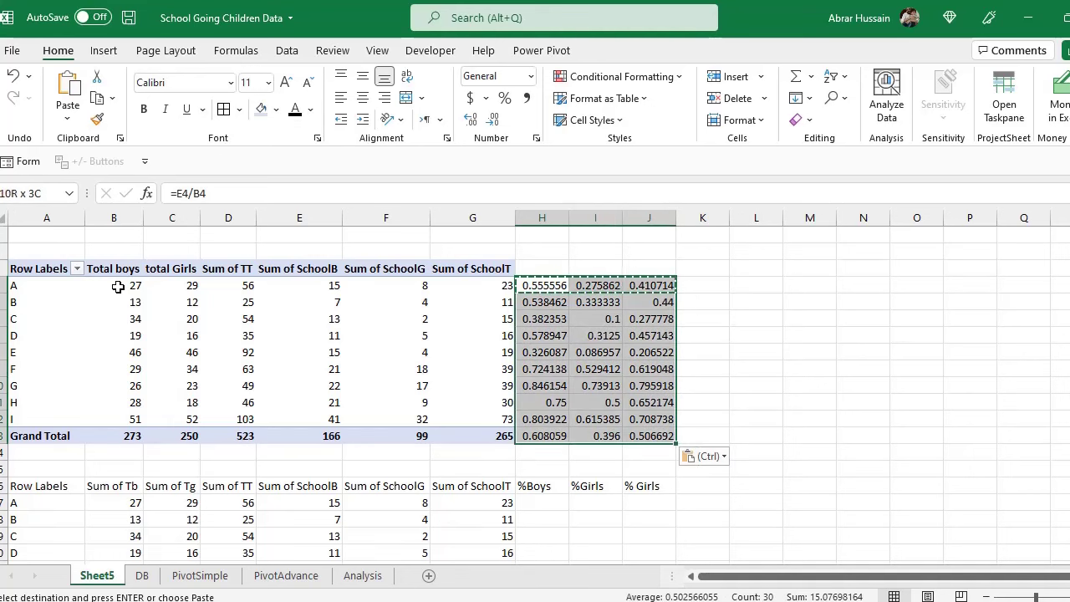
- Apply Percent Style to the new columns and check their formulas and headings
click(504, 98)
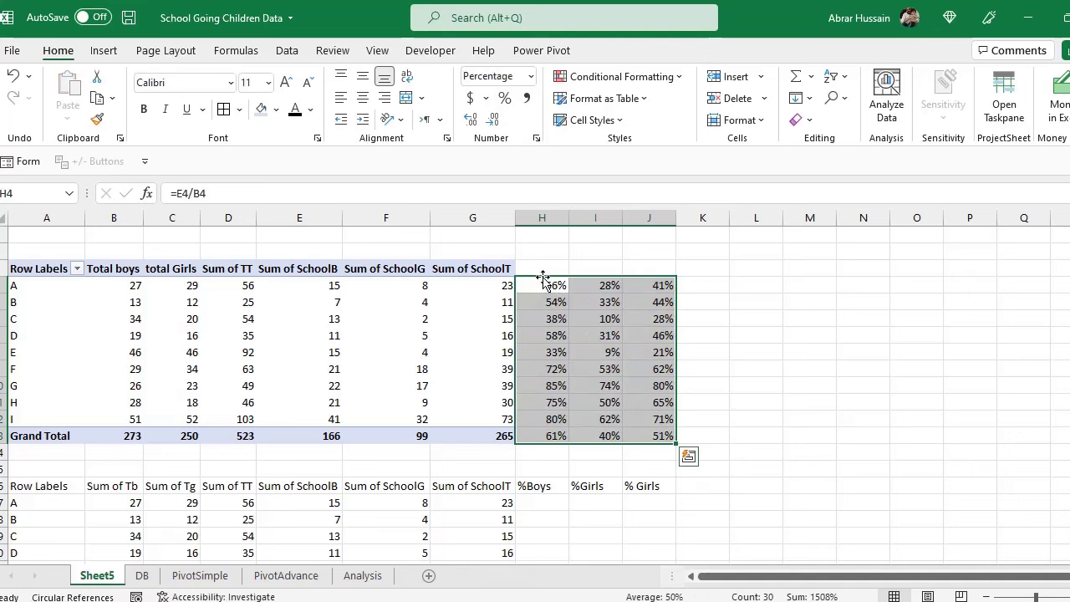
click(542, 267)
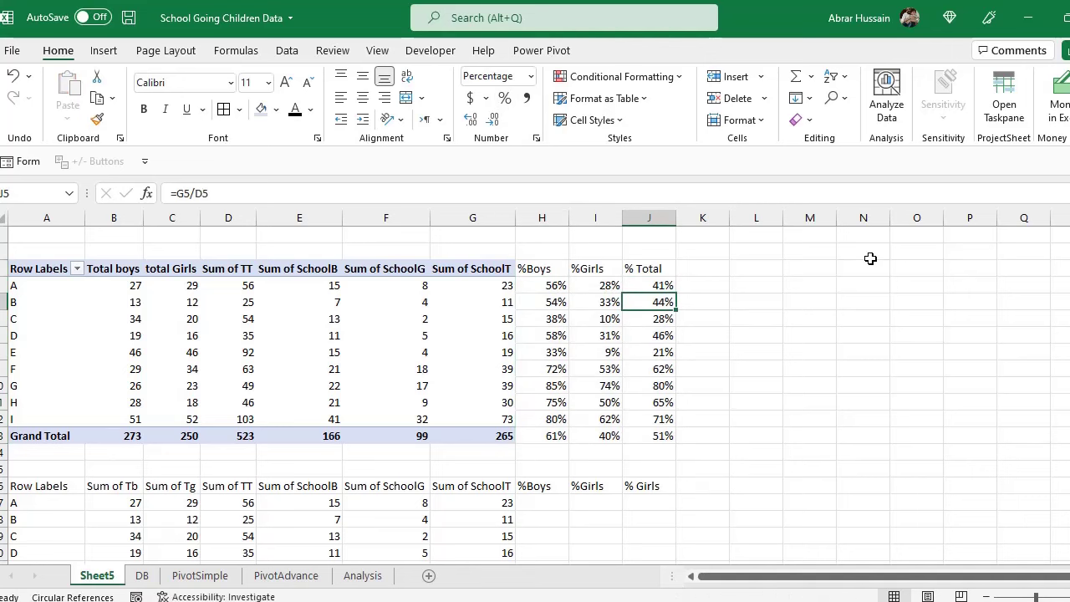
key(Left)
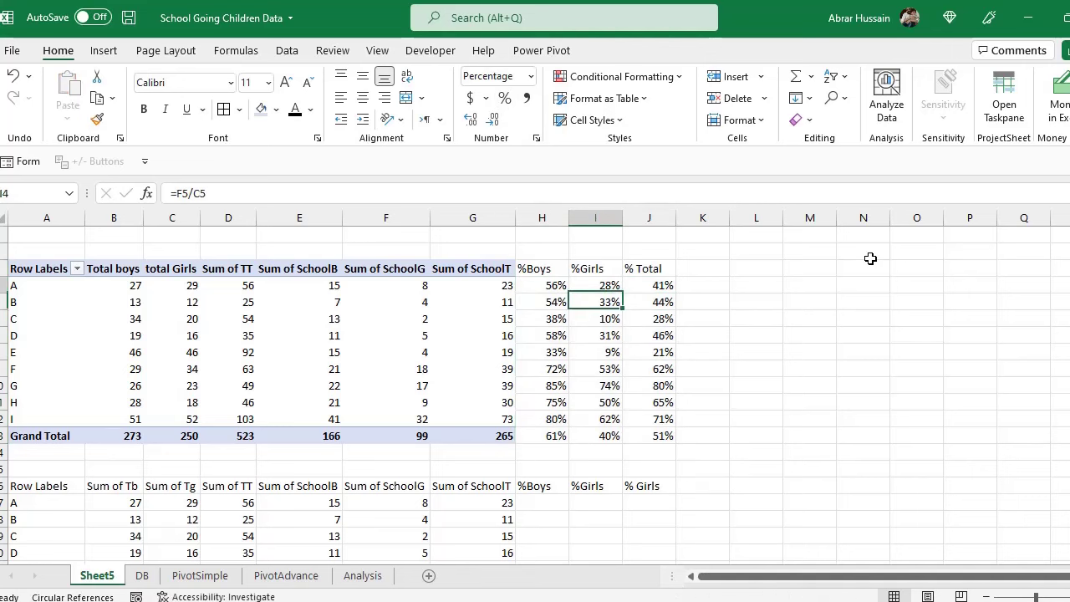
key(Up)
key(Left)
key(Up)
click(290, 351)
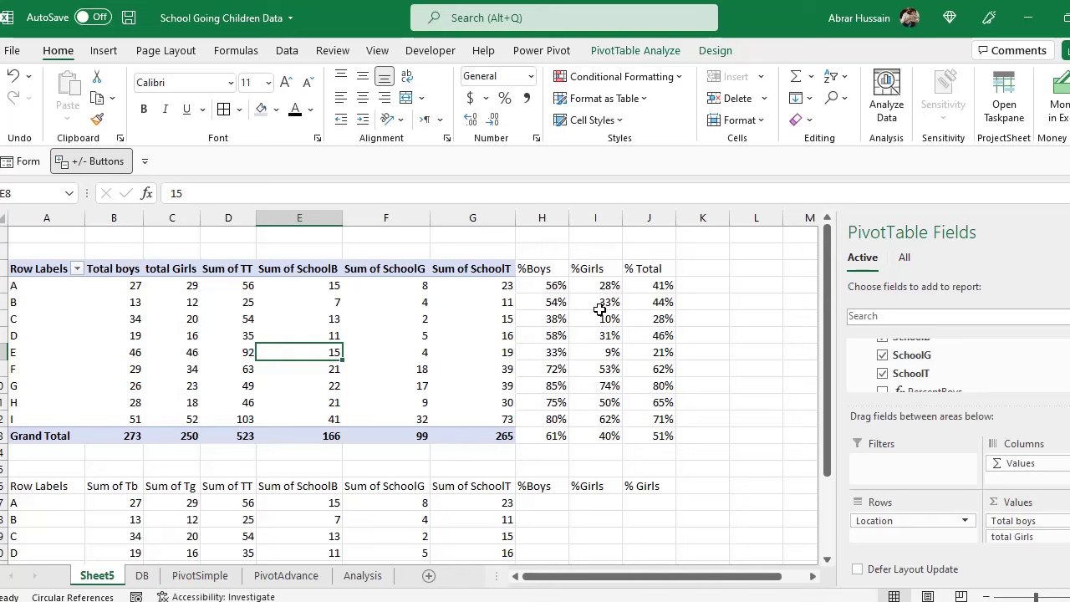
- Review the Male HH # children and % children tables on Analysis, then return to Sheet5
click(361, 575)
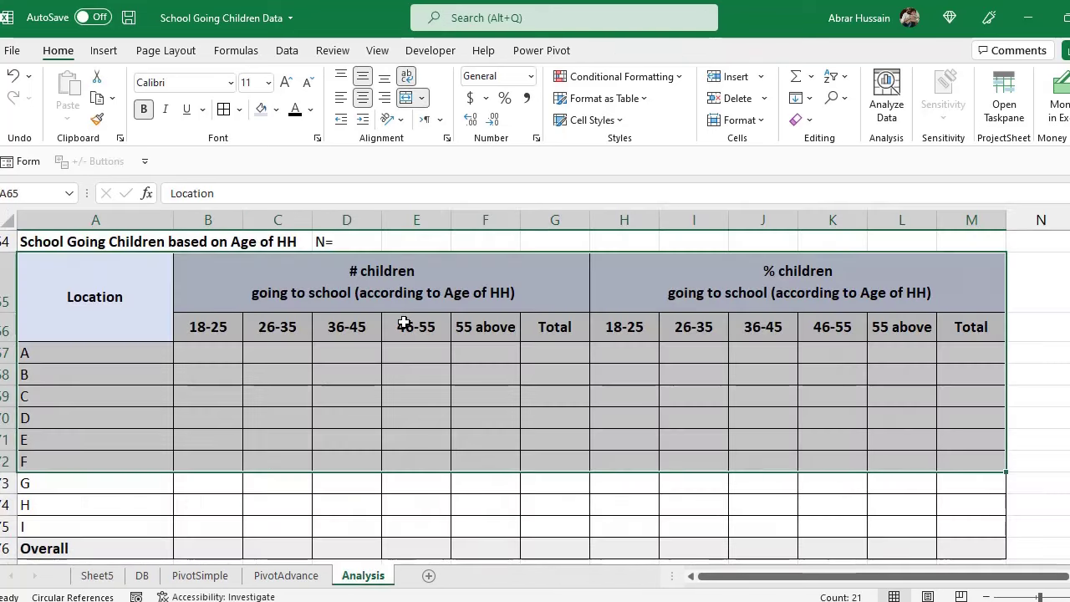
scroll(367, 425, down, 5)
scroll(351, 315, up, 20)
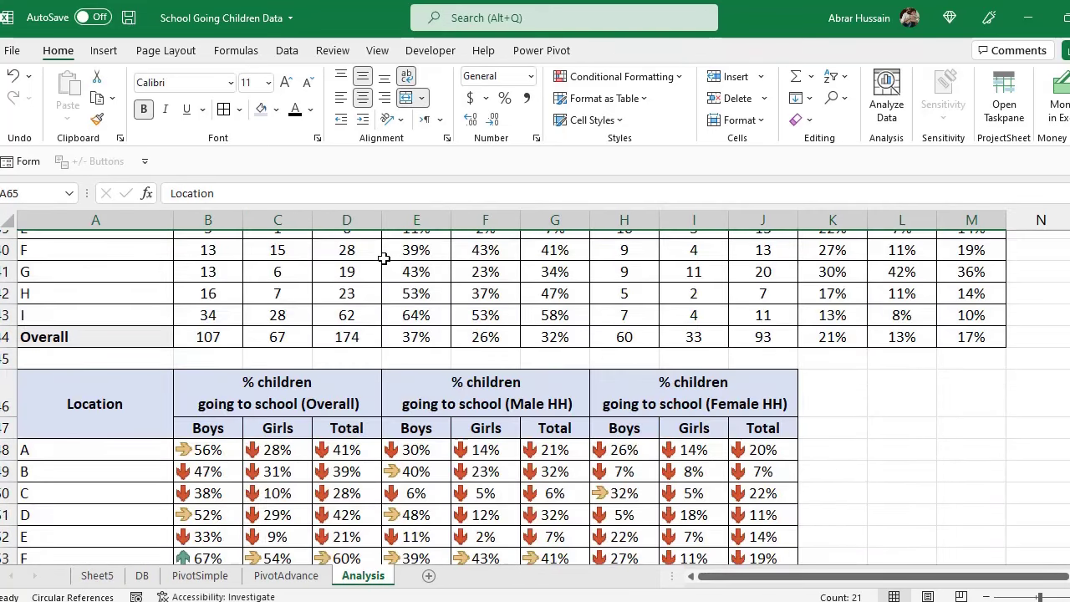
scroll(384, 259, down, 5)
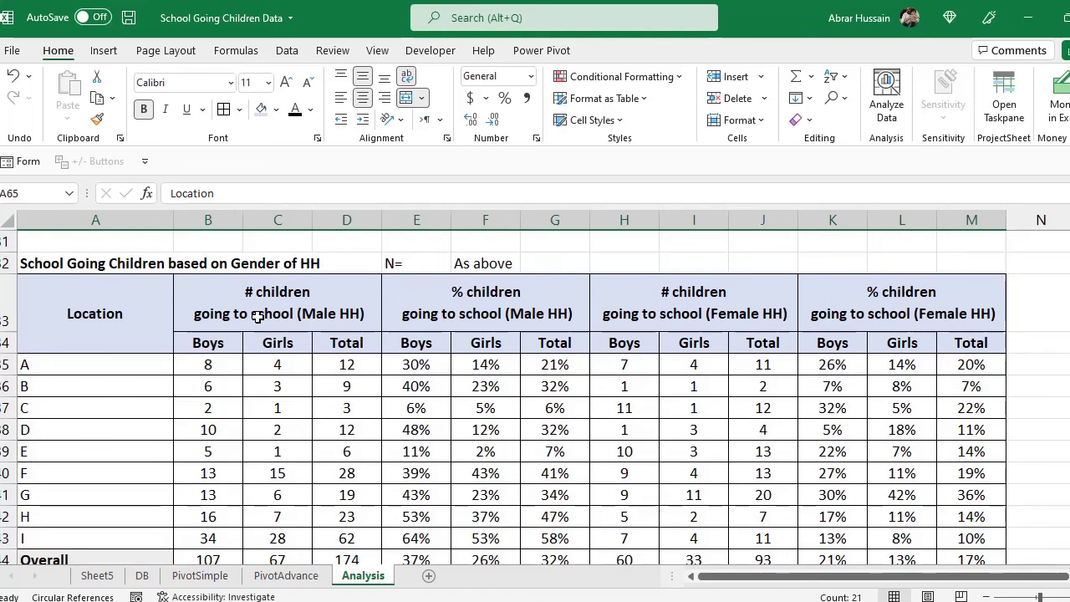
click(258, 315)
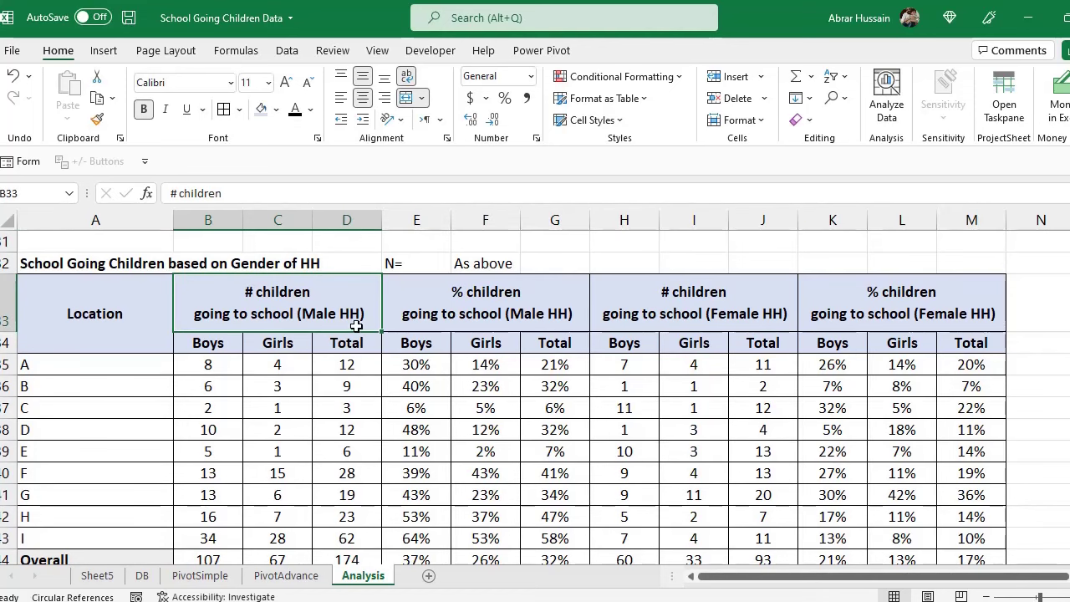
click(528, 324)
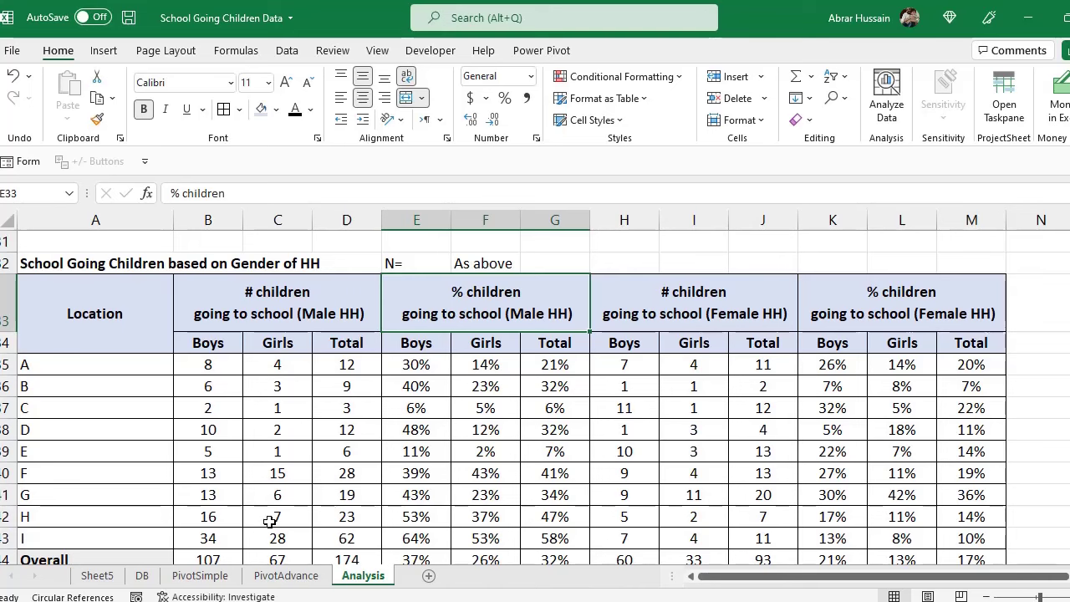
click(94, 576)
- Clear the old table below the location pivot with Alt+E+A
scroll(496, 364, down, 2)
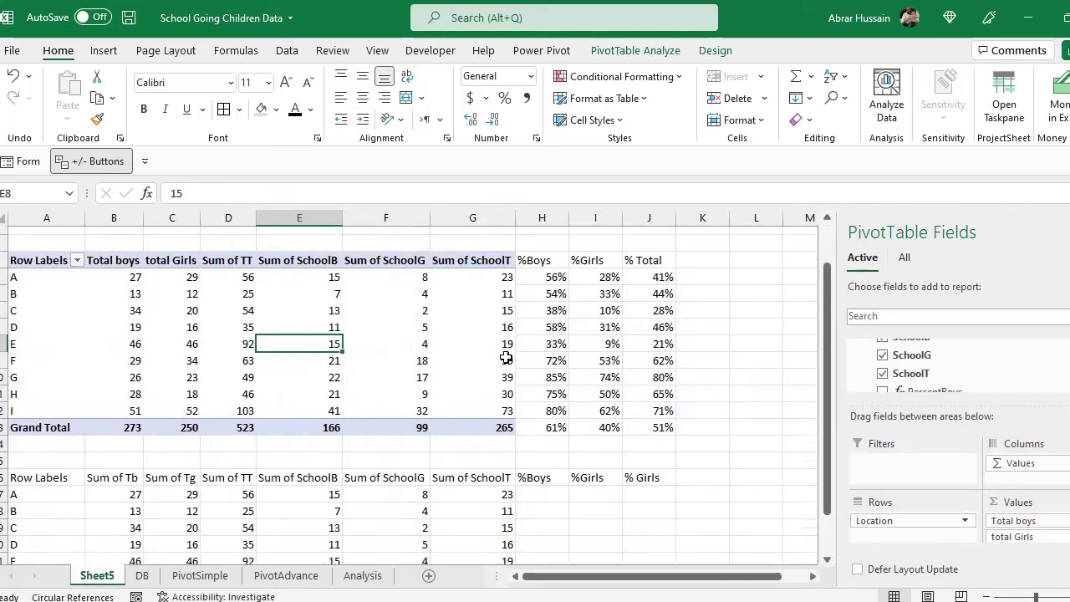
drag(46, 387, 685, 518)
key(alt+e)
key(a)
key(a)
- Paste a duplicate of the location pivot table at A16
scroll(451, 417, up, 3)
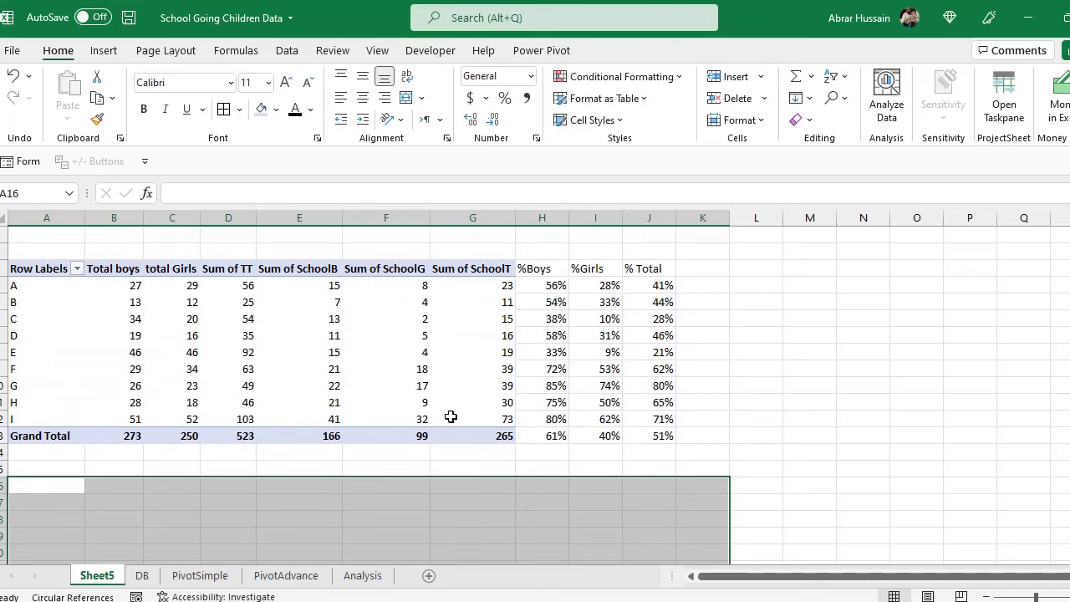
drag(38, 268, 654, 436)
key(ctrl+c)
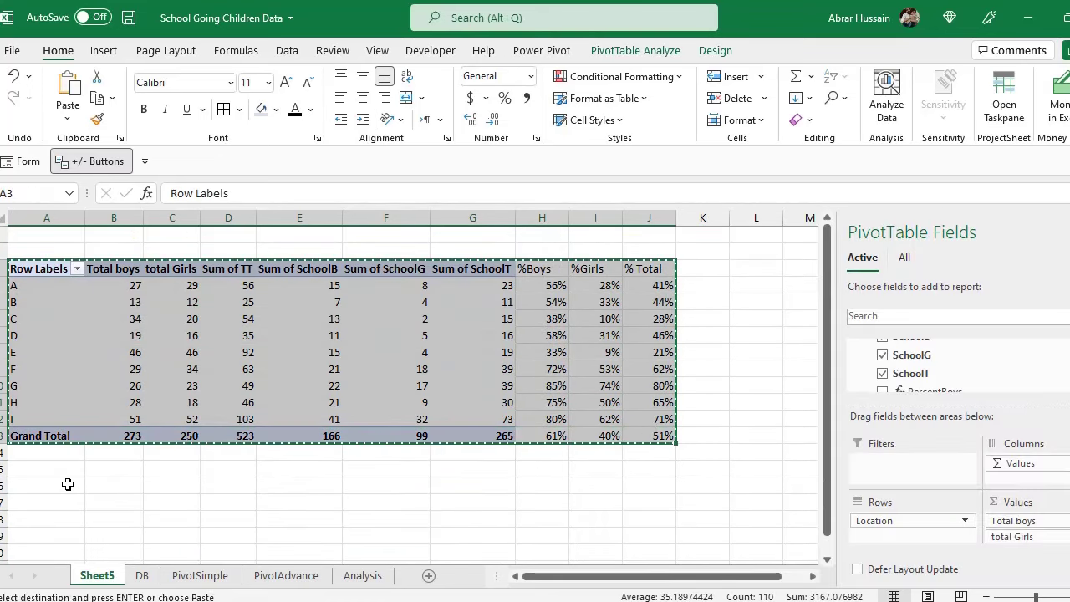
click(67, 486)
key(ctrl+v)
- Filter the duplicate pivot by Gender = M and copy the male-filtered table
scroll(310, 490, down, 2)
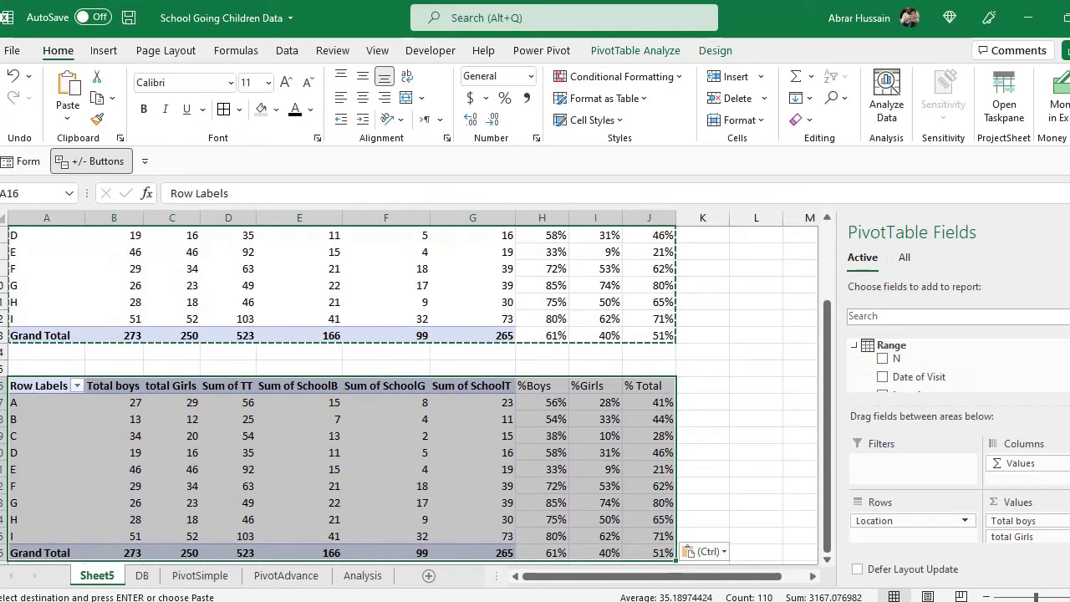
scroll(978, 378, down, 4)
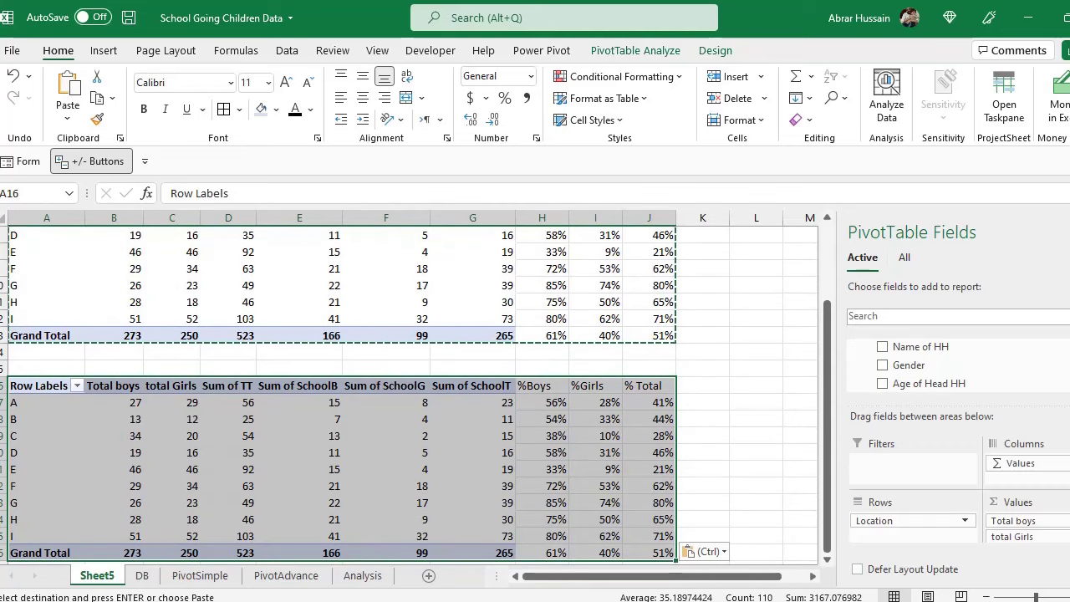
drag(974, 365, 900, 473)
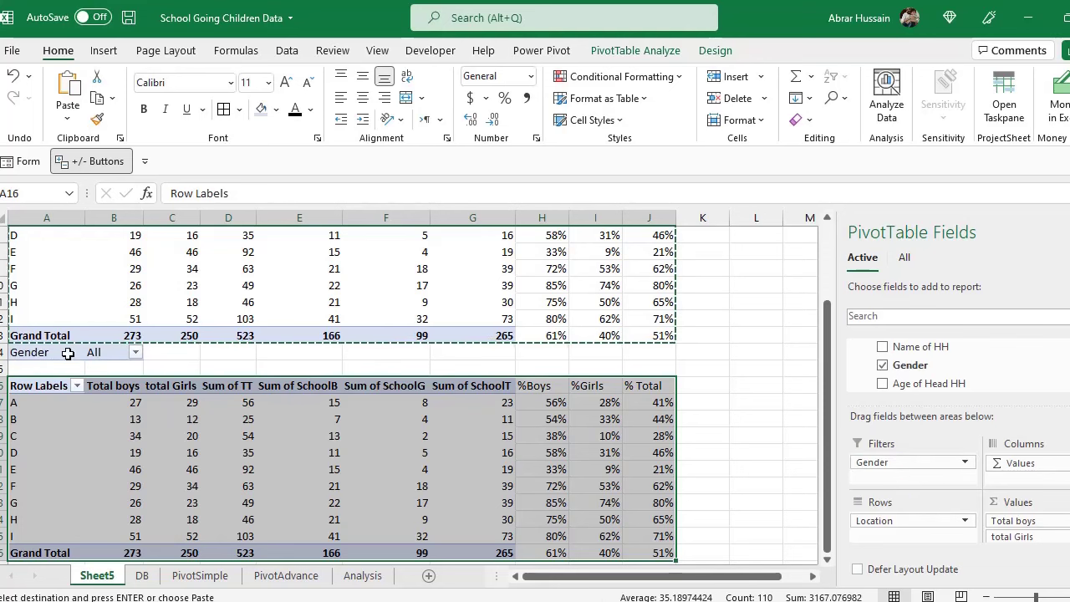
click(136, 352)
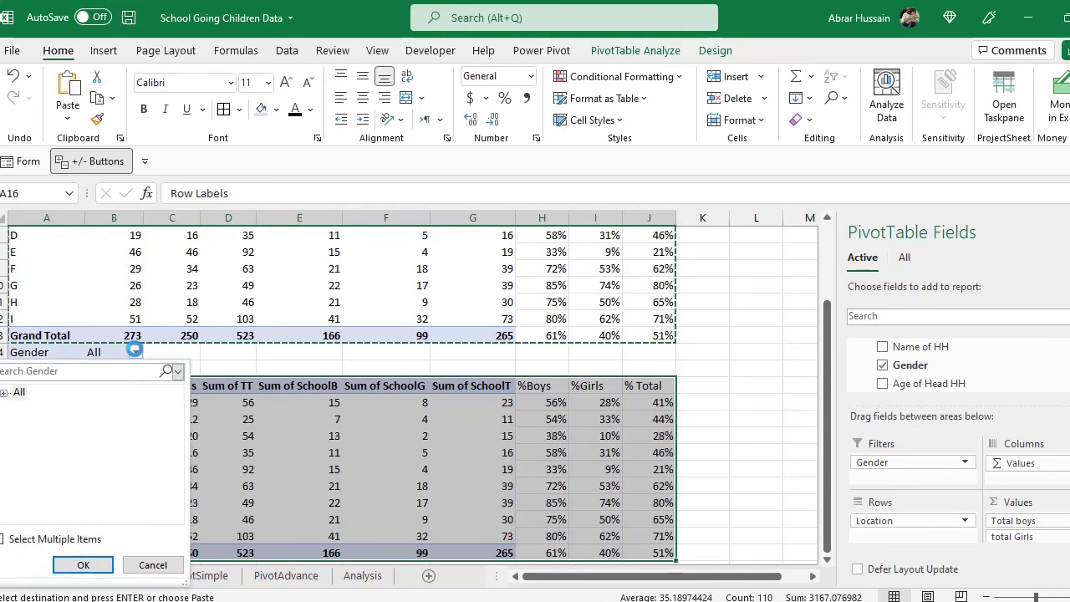
click(4, 393)
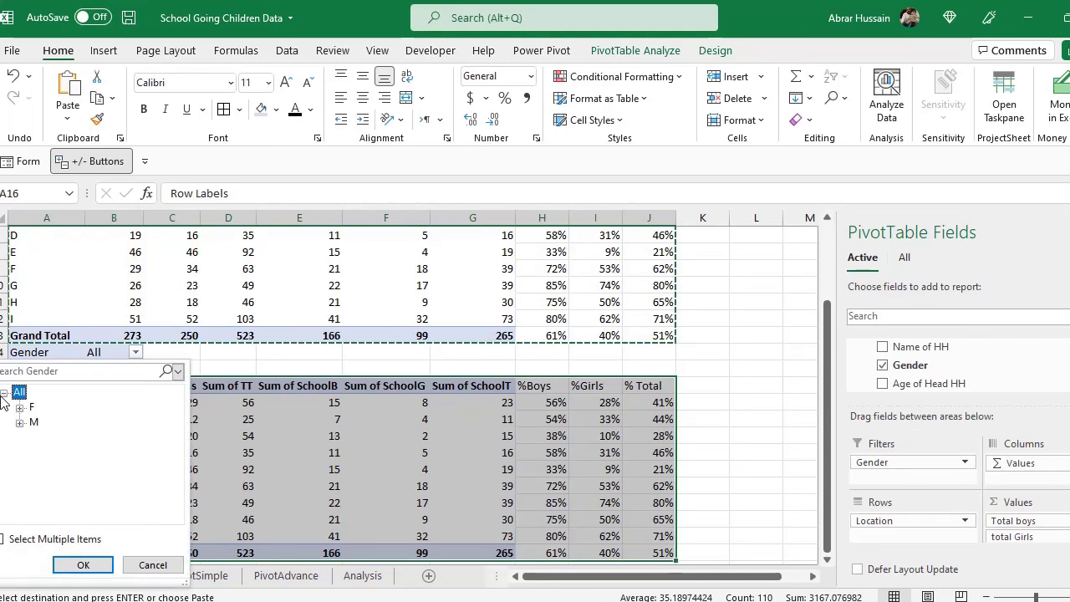
click(34, 423)
click(83, 565)
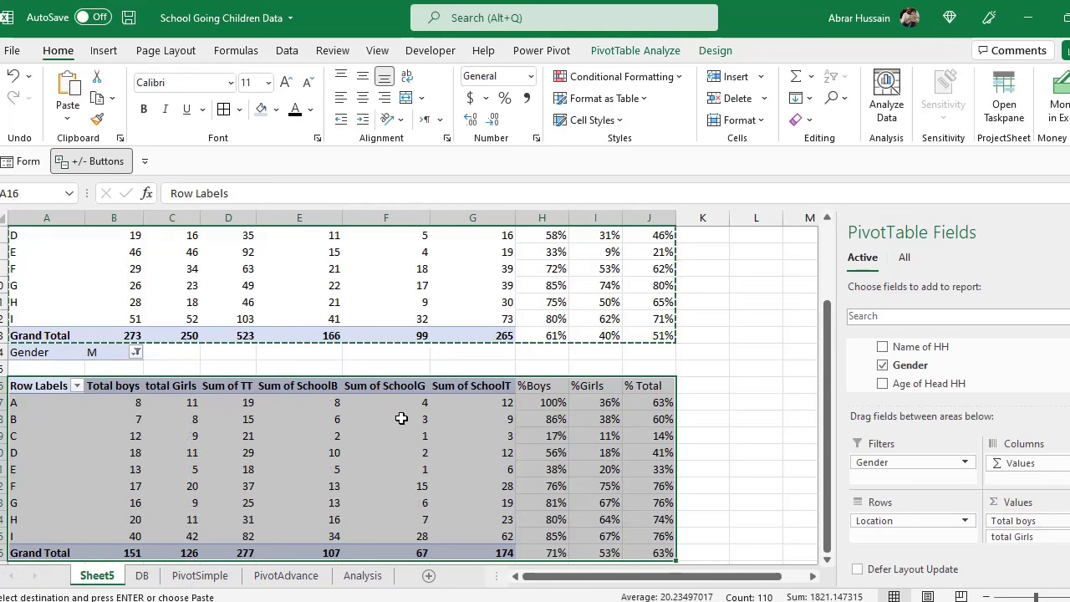
drag(61, 389, 655, 552)
key(ctrl+c)
scroll(178, 465, down, 3)
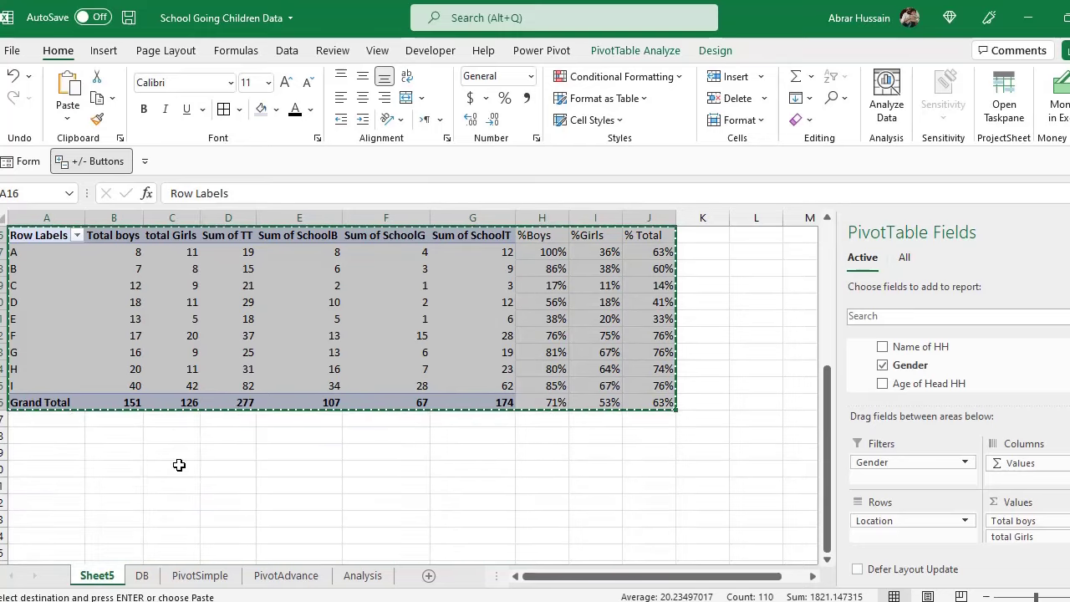
- Paste the male-HH pivot as plain values at A30
click(59, 470)
click(67, 113)
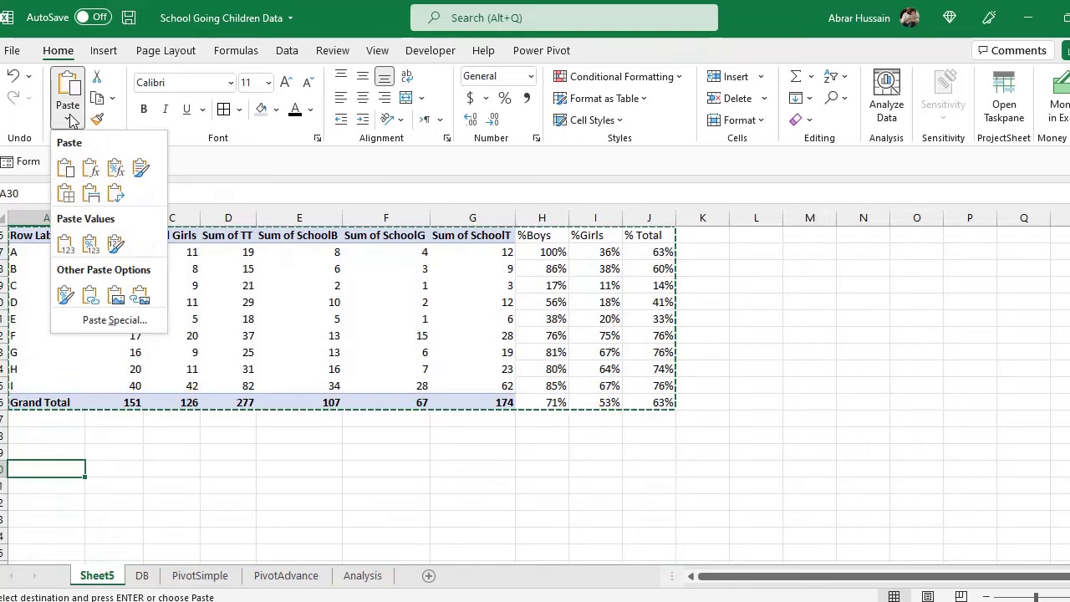
click(65, 244)
- Switch the duplicate pivot's Gender filter to F and copy the female-filtered table
scroll(173, 442, up, 3)
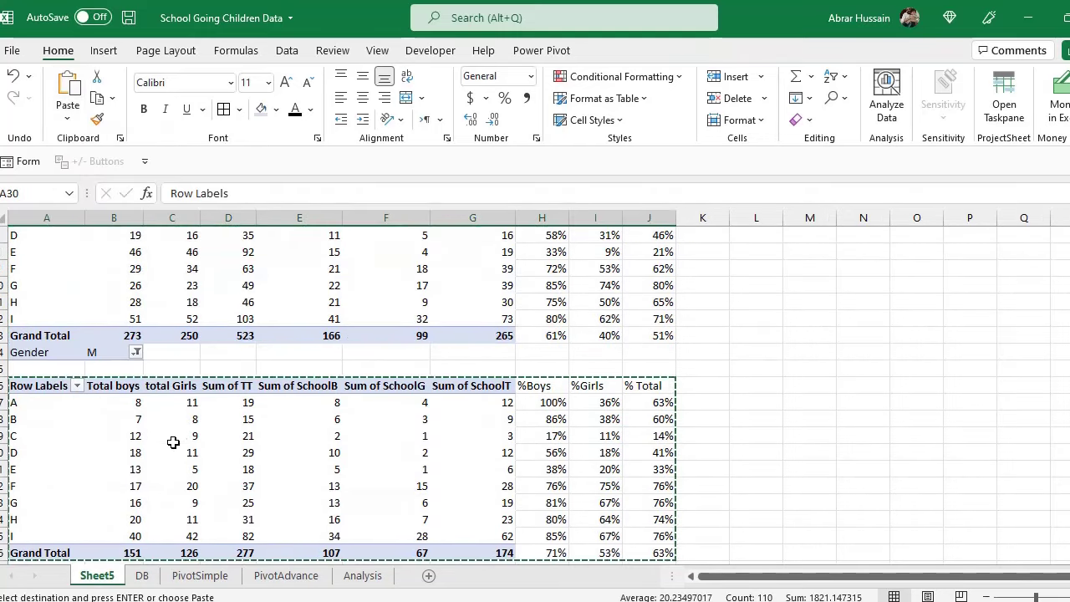
click(43, 352)
click(135, 352)
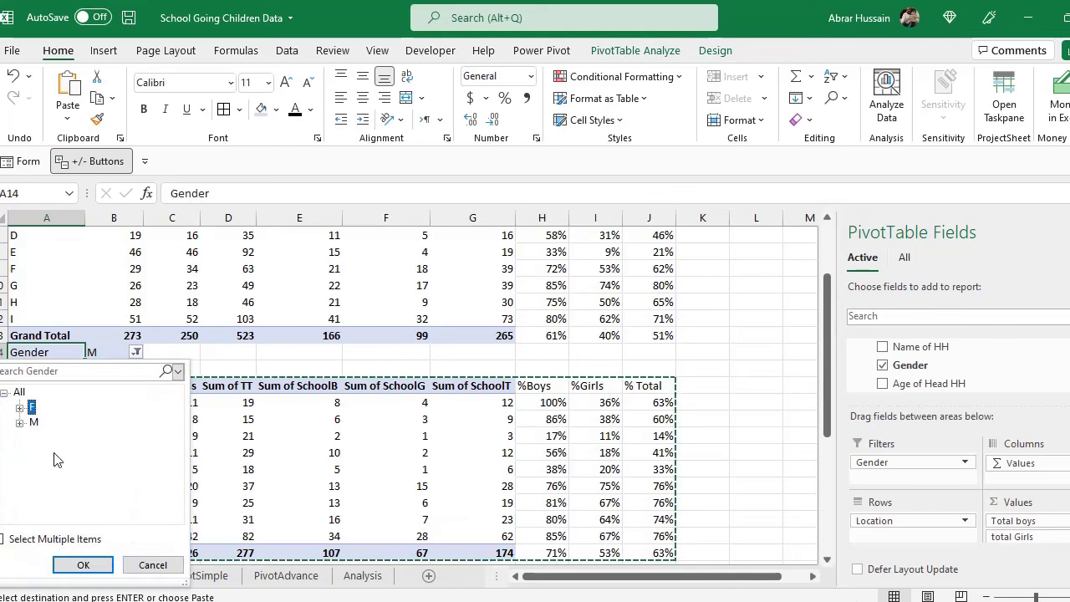
click(83, 565)
click(51, 386)
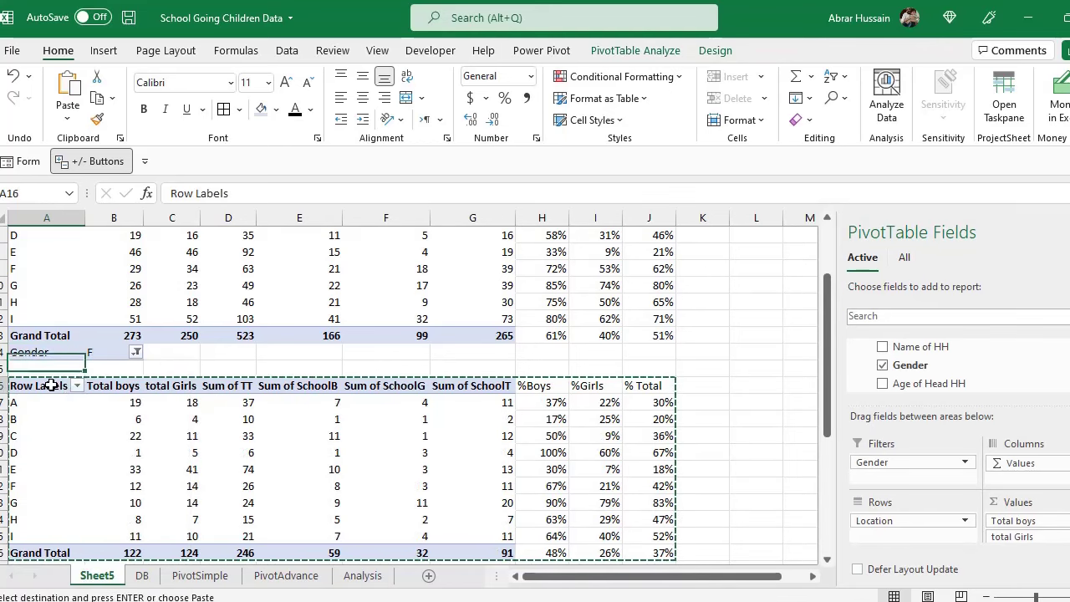
scroll(623, 469, down, 1)
shift+click(646, 500)
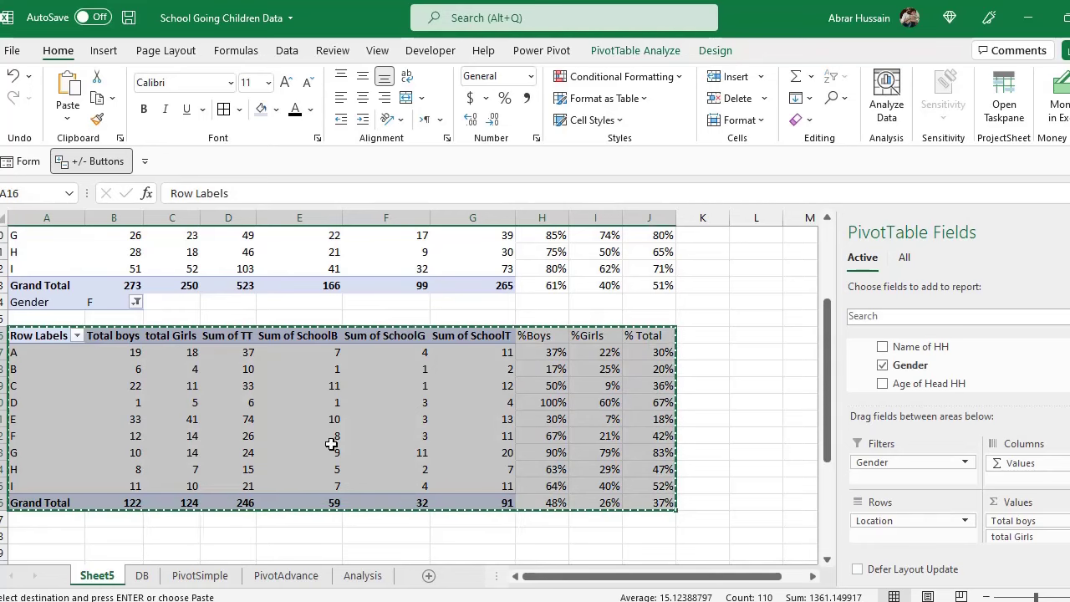
- Paste the female-HH pivot at A42 as values with number formatting
scroll(332, 445, down, 6)
click(52, 464)
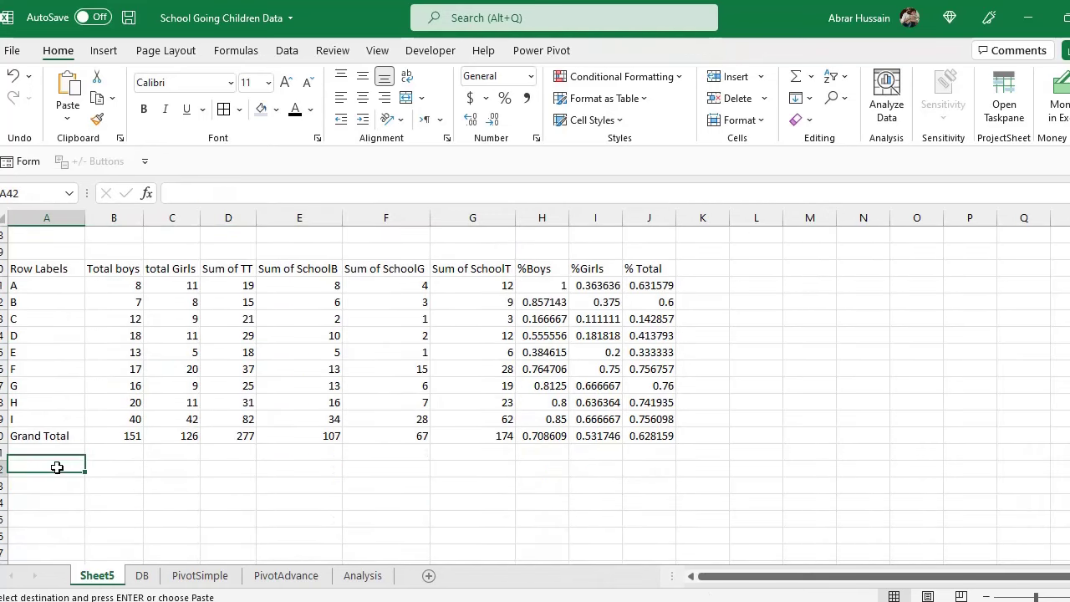
click(68, 118)
click(90, 243)
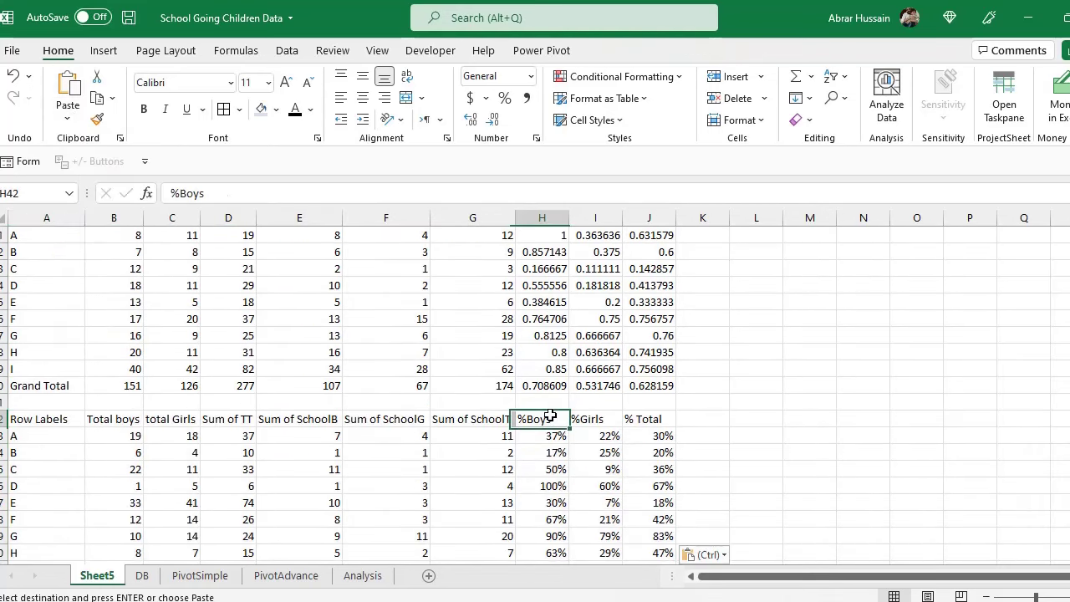
- Format the male-HH %Boys, %Girls and % Total values in H30:J40 as percentages
drag(557, 418, 660, 544)
scroll(685, 485, down, 2)
key(shift+Down)
key(shift+Down)
key(shift+Down)
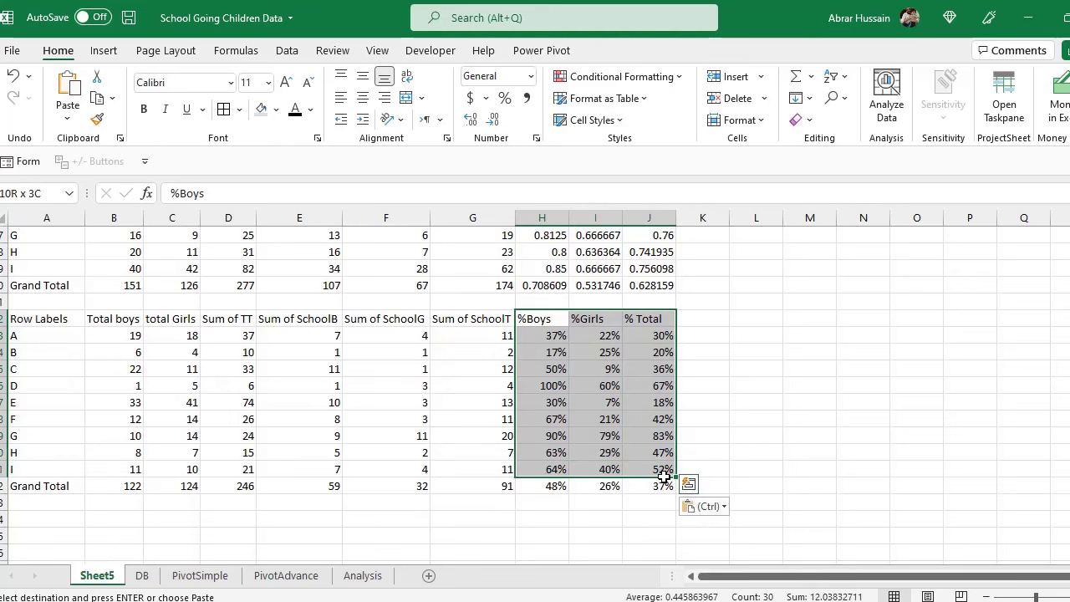
scroll(761, 412, up, 2)
scroll(660, 401, up, 2)
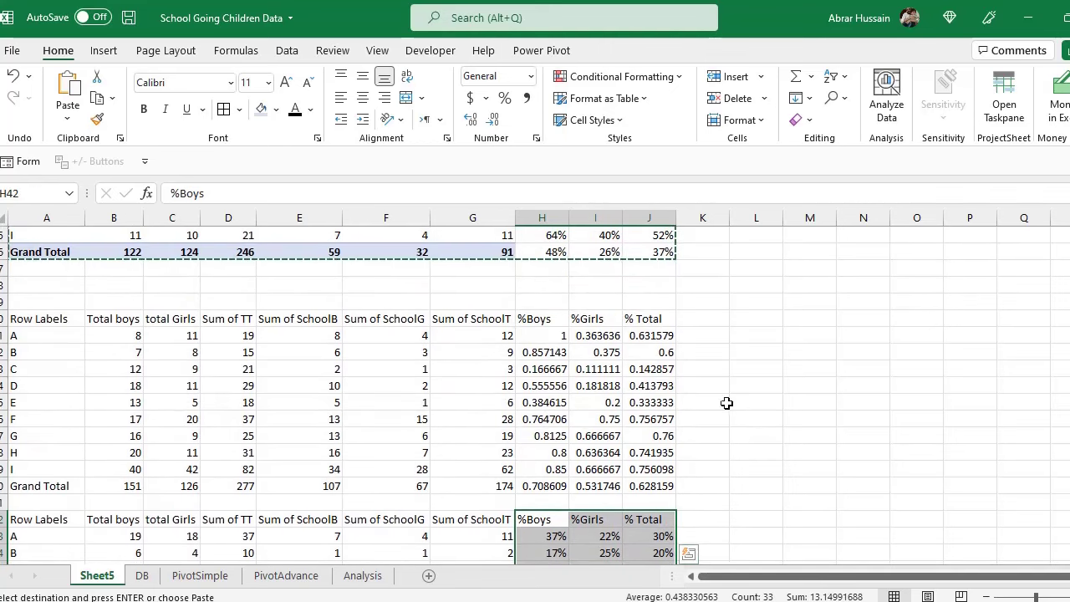
drag(530, 322, 644, 488)
click(505, 98)
drag(553, 335, 657, 490)
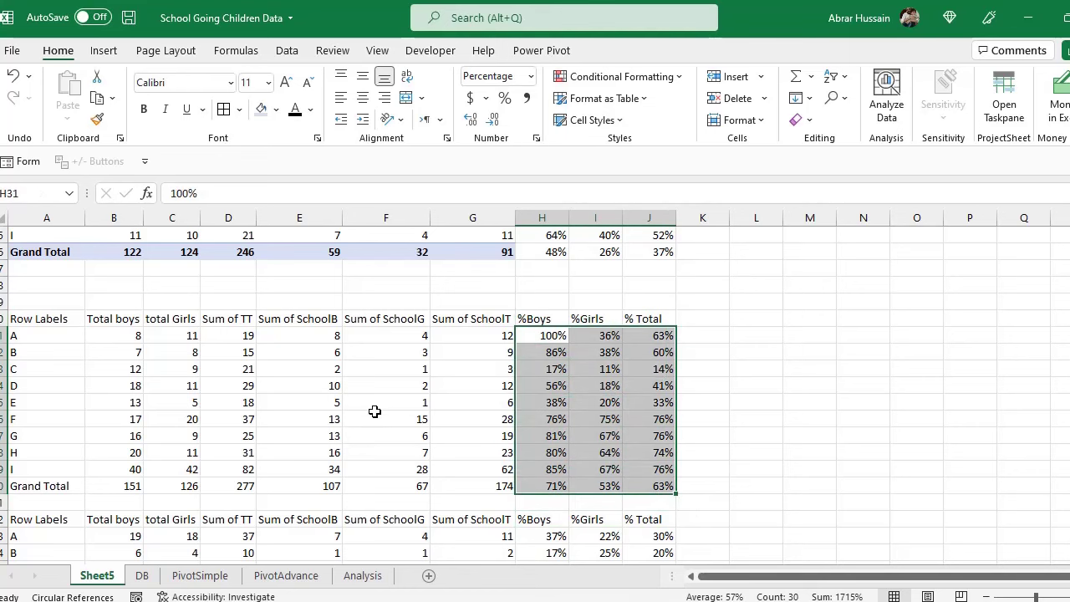
scroll(474, 402, up, 5)
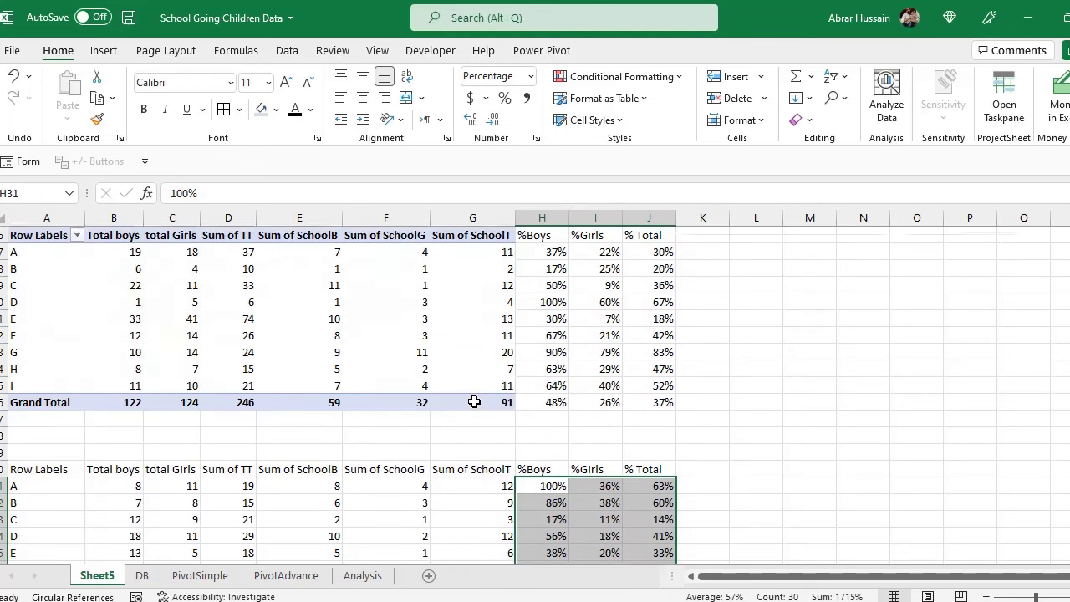
scroll(474, 402, up, 3)
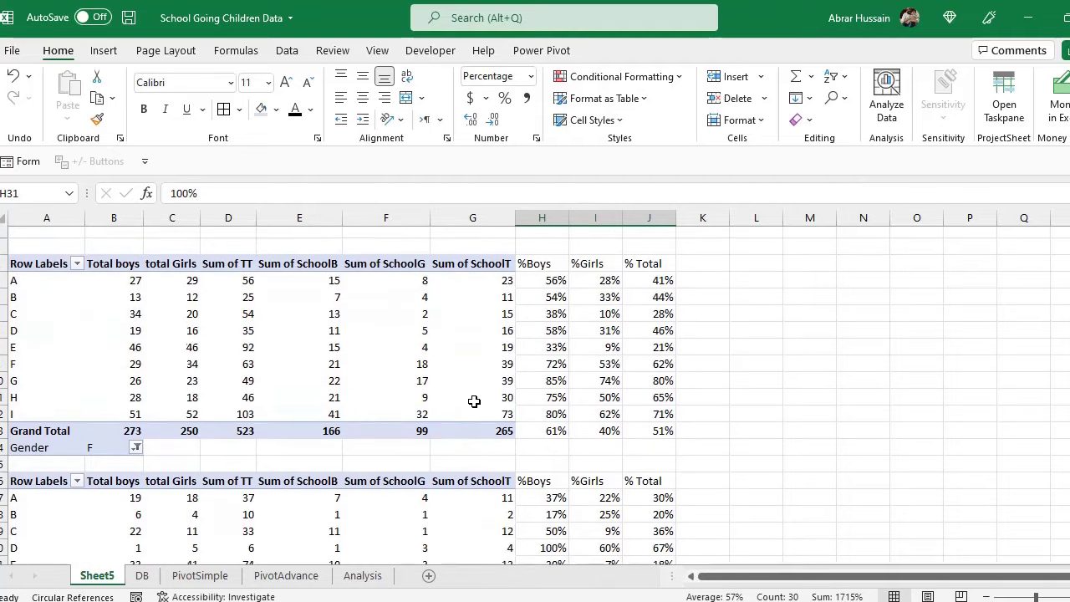
scroll(475, 403, down, 13)
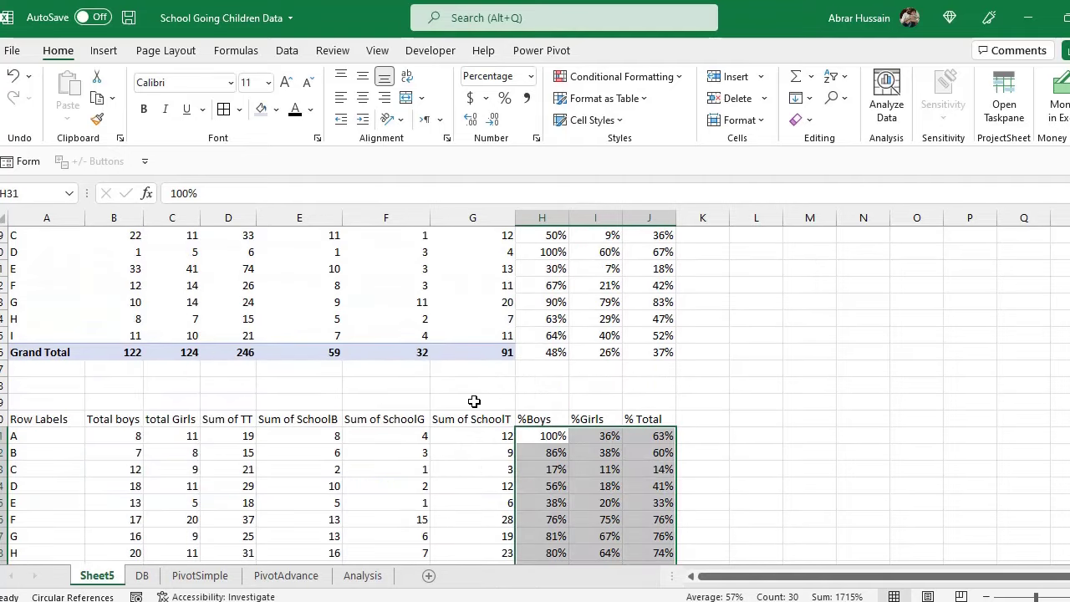
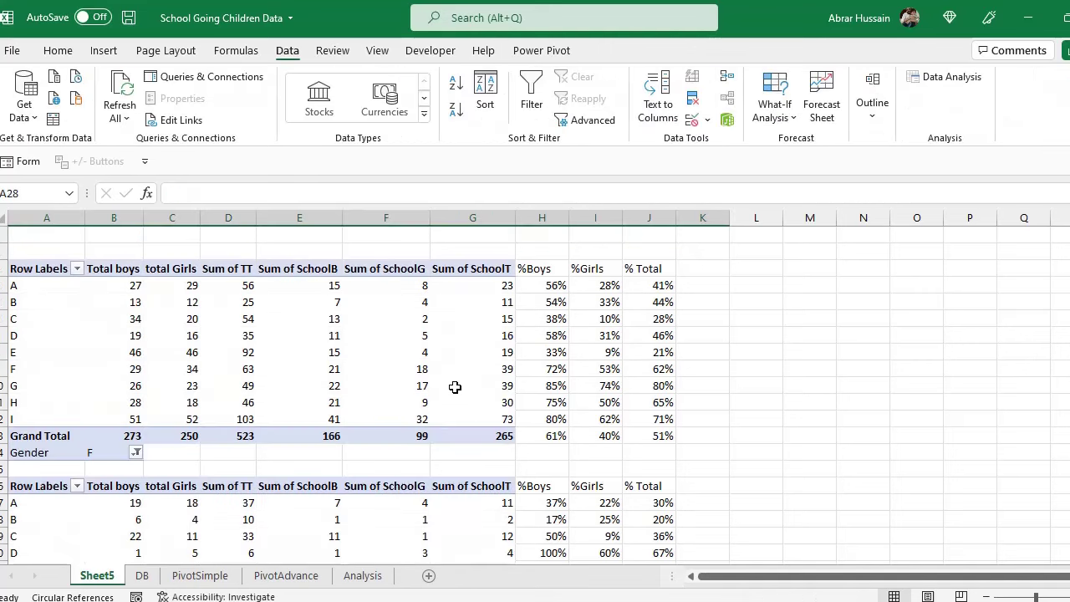
- Clear the Gender-filtered second PivotTable with Alt+E+A
click(67, 492)
click(51, 442)
click(49, 452)
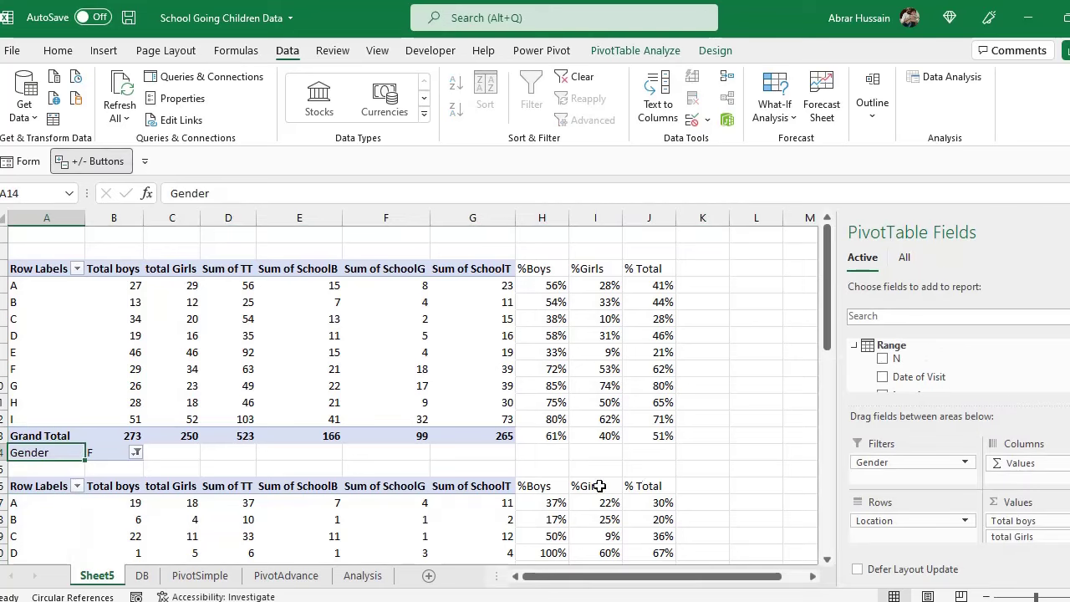
scroll(666, 499, down, 5)
shift+click(712, 462)
key(alt+e)
key(a)
key(a)
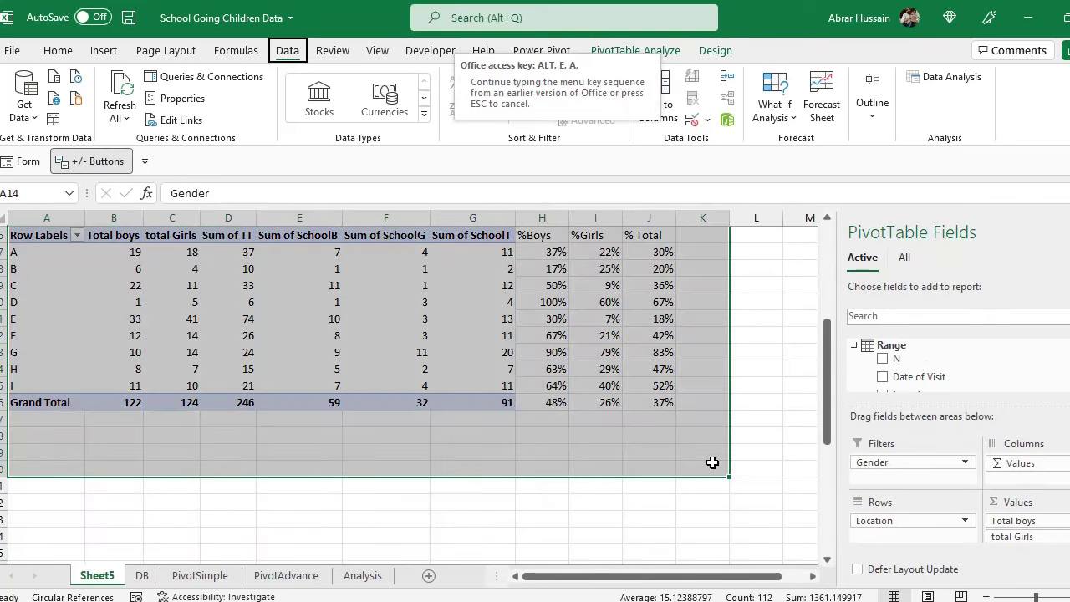
- Clear the old percentage columns beside the Location pivot
scroll(552, 334, up, 4)
drag(542, 269, 700, 457)
key(alt+e)
key(a)
key(a)
click(424, 338)
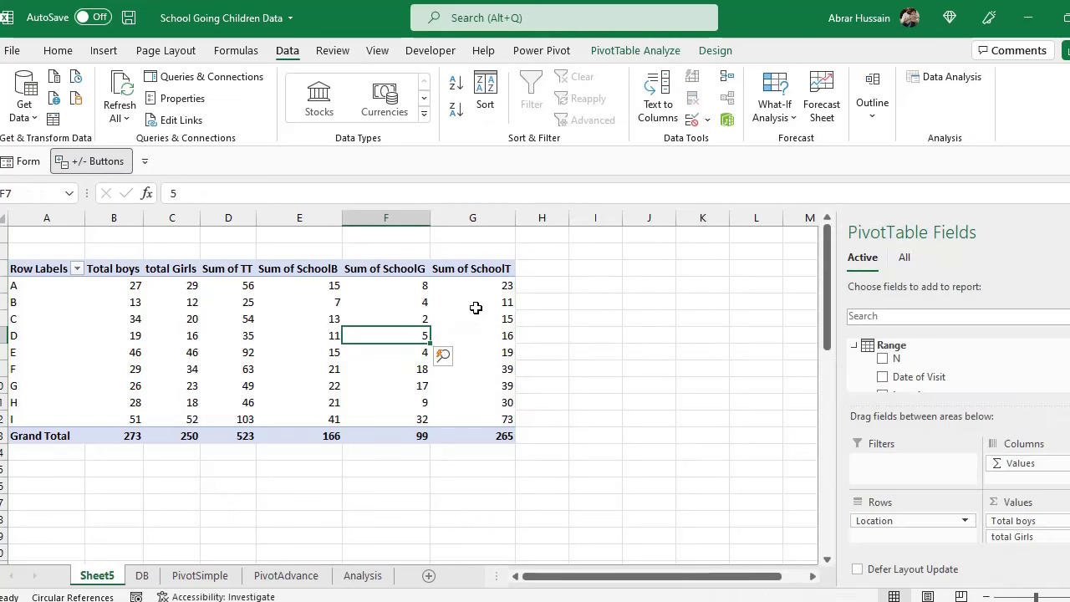
- Add a new measure named %boys to the Range table
right_click(889, 346)
click(928, 354)
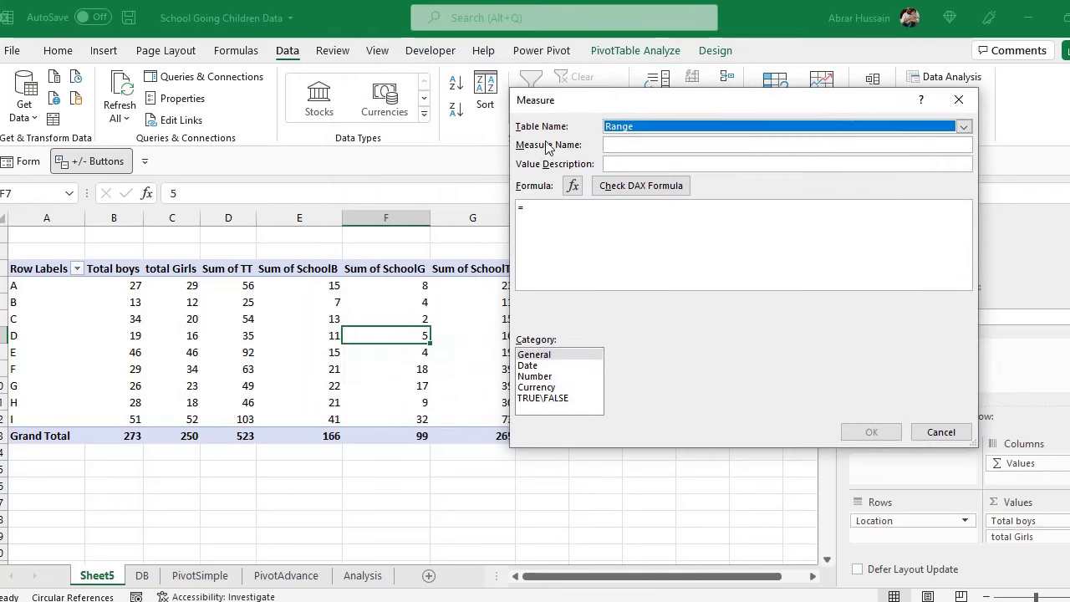
click(649, 149)
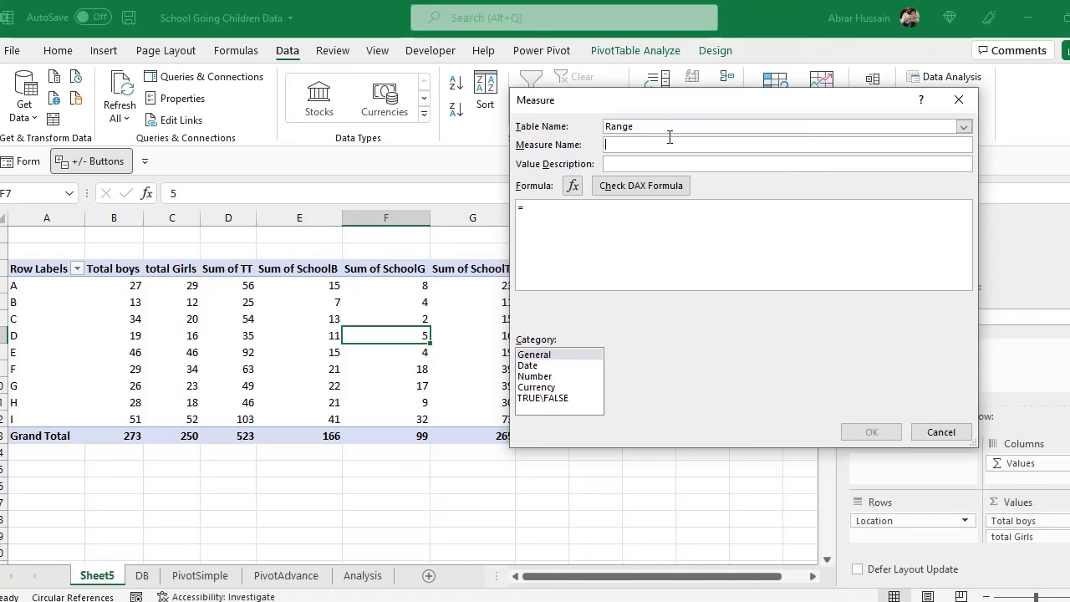
text(%boys)
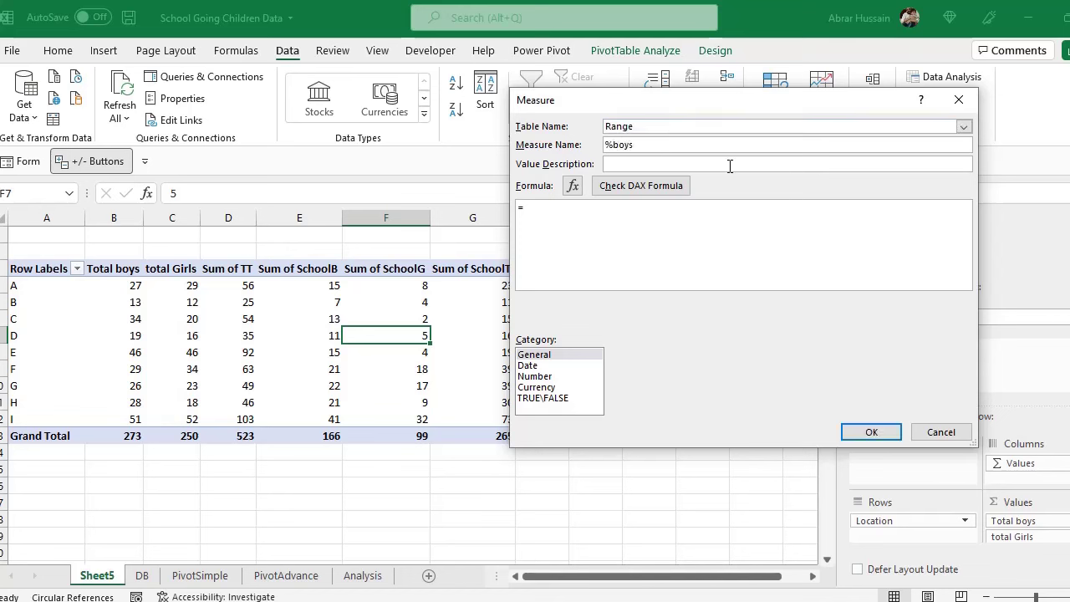
click(553, 211)
drag(585, 101, 764, 92)
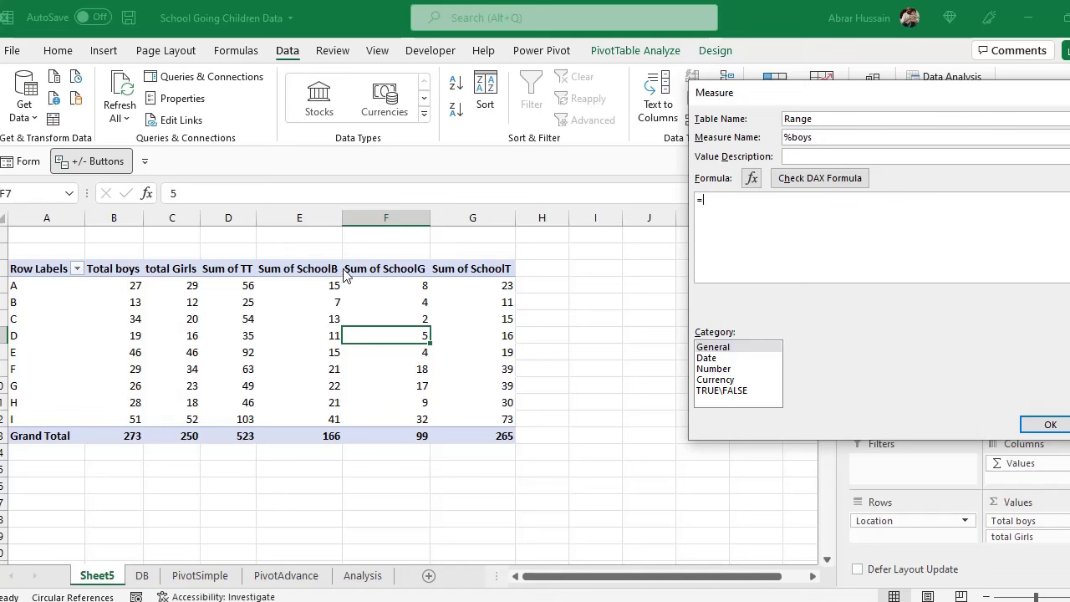
- Give the %boys measure the formula =[Sum of SchoolB]/[Sum of Tb] and save it
text(sumof)
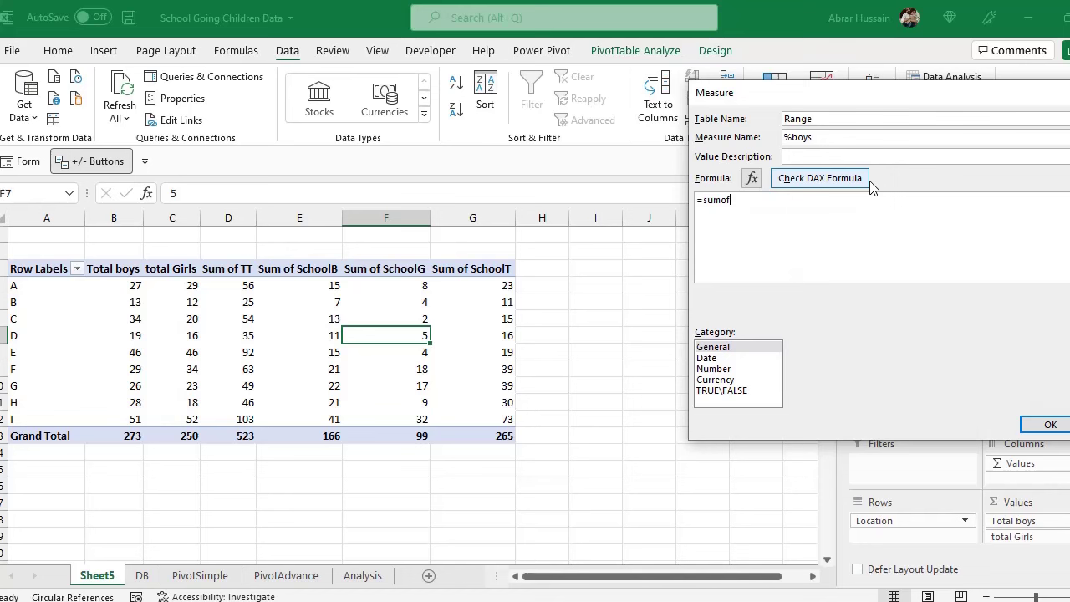
key(BackSpace)
key(BackSpace)
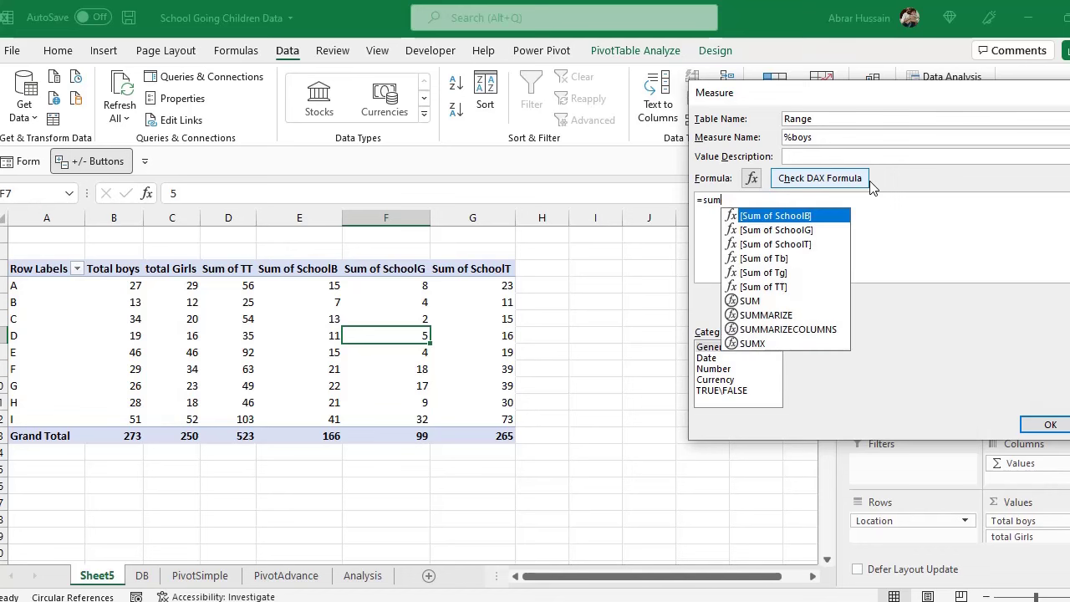
double_click(777, 218)
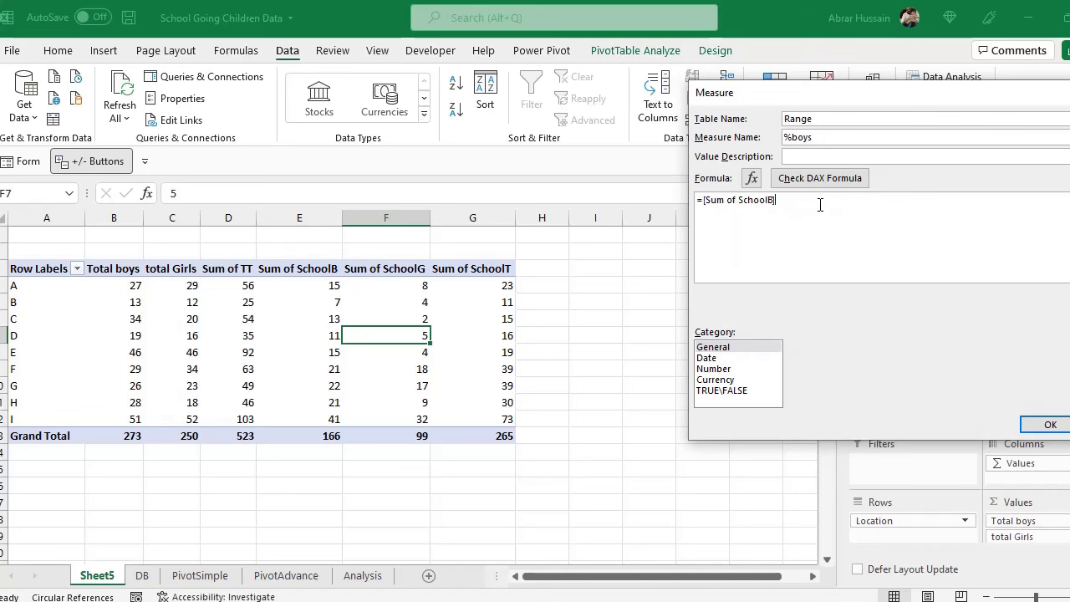
text(/tota)
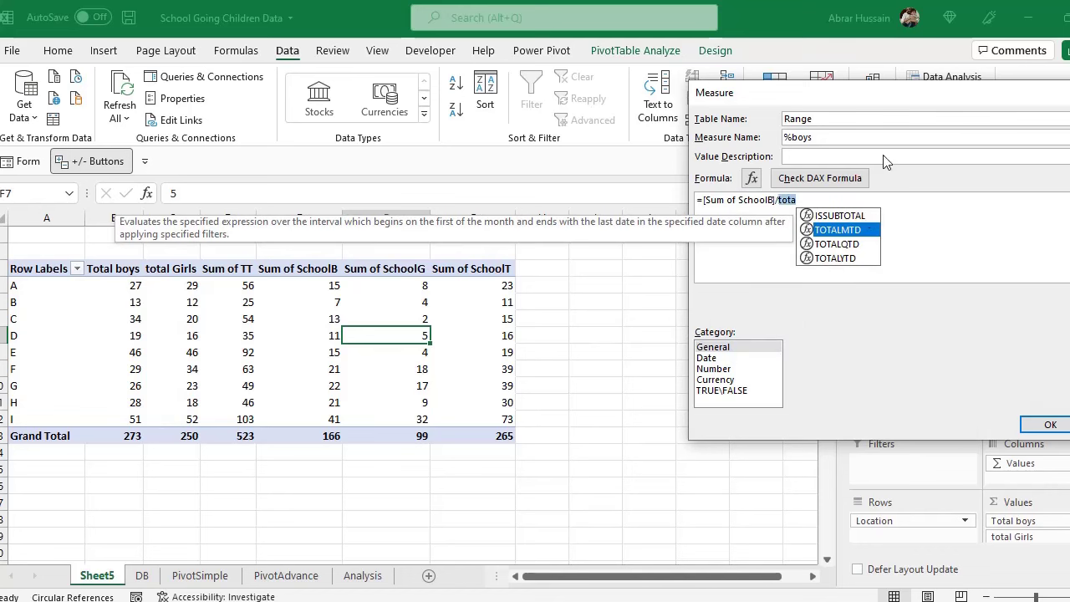
key(BackSpace)
key(BackSpace)
key(BackSpace)
key(BackSpace)
text(sum)
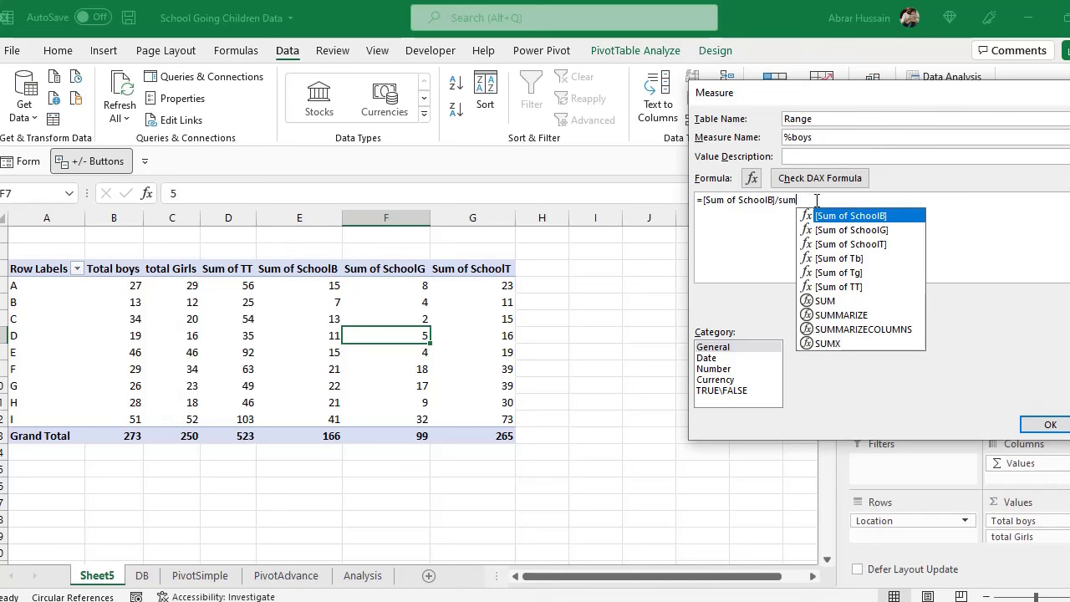
text( of)
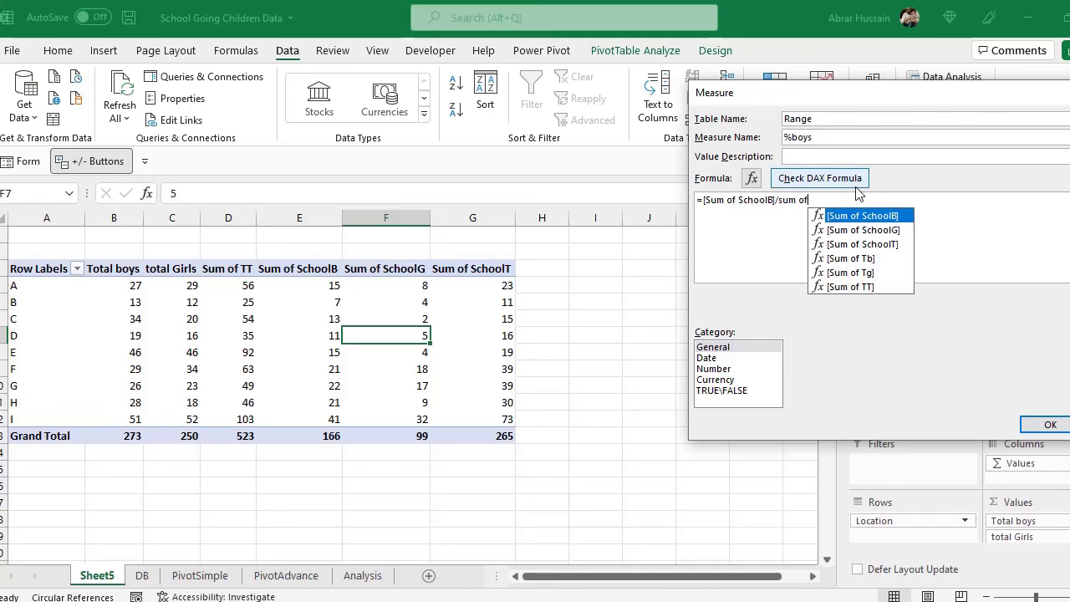
click(873, 263)
double_click(873, 263)
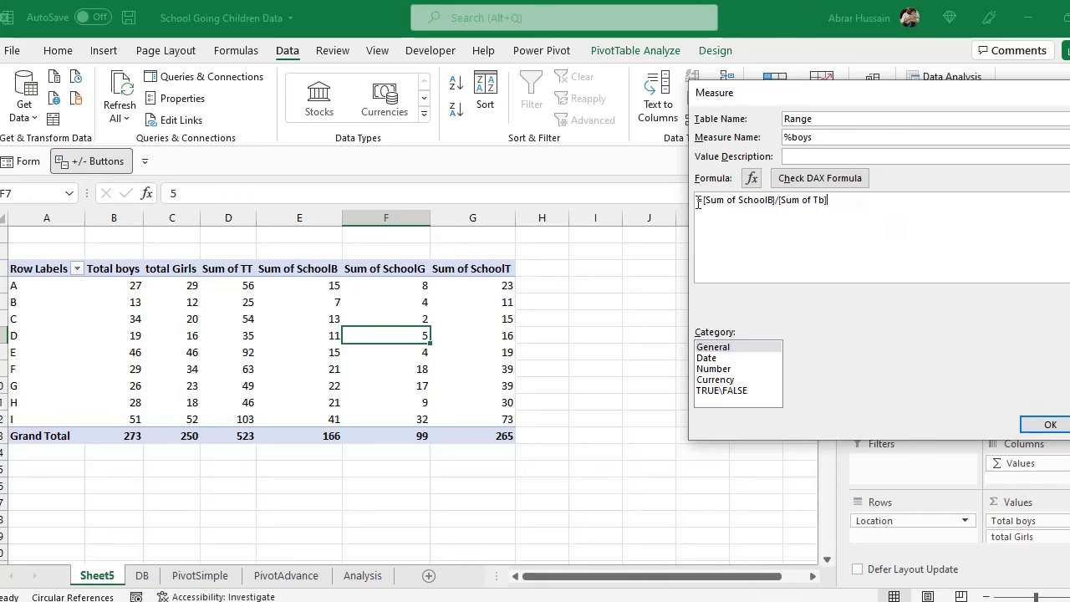
click(1050, 425)
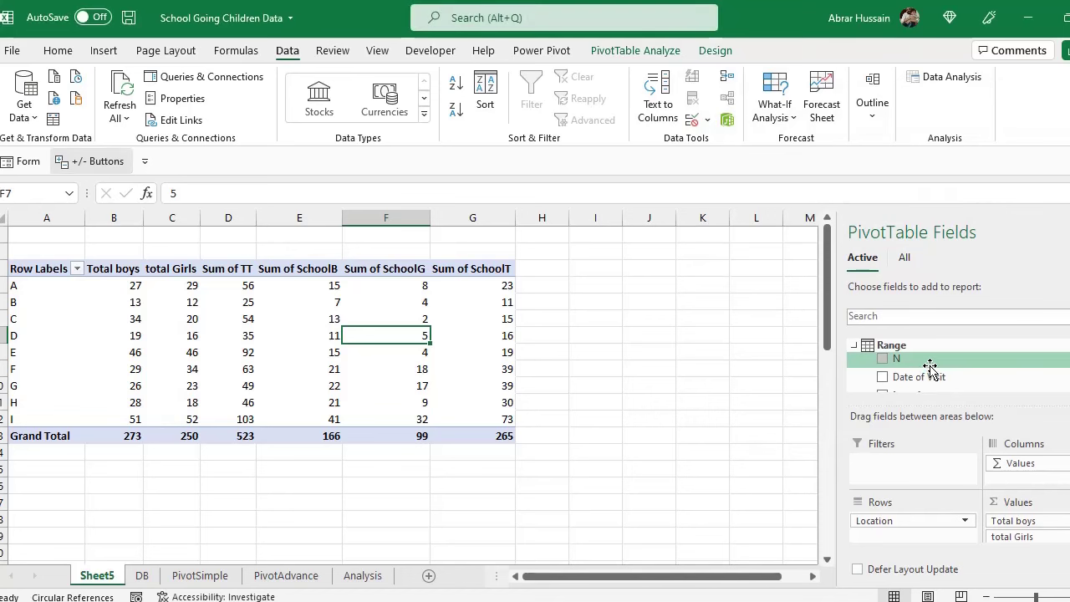
- Check PercentBoys, Percentgirl and Percentoverall in the PivotTable Fields list
scroll(933, 373, down, 4)
scroll(933, 373, down, 2)
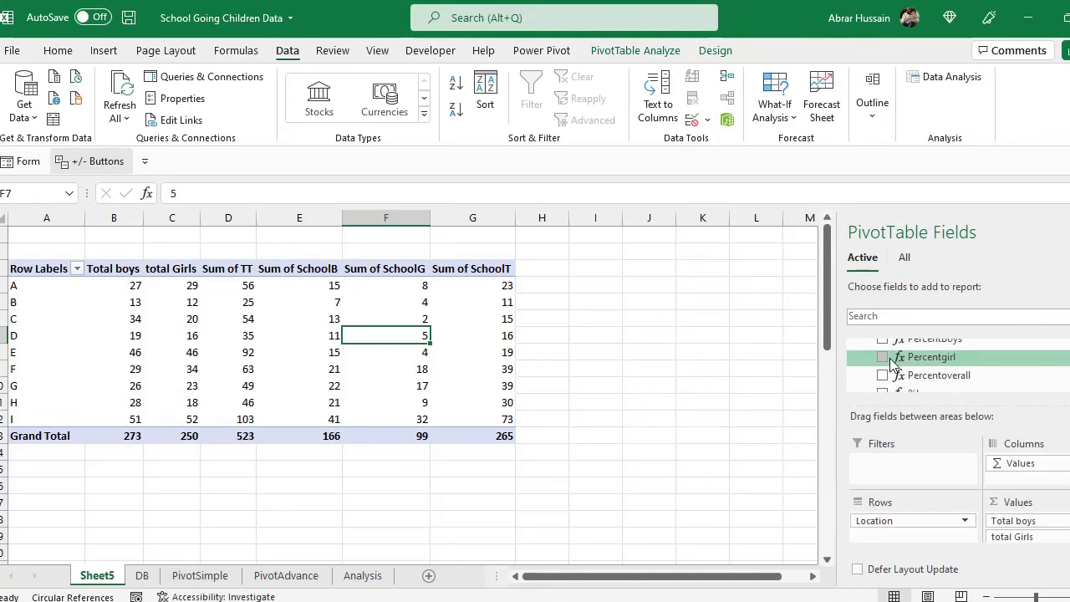
scroll(936, 368, up, 2)
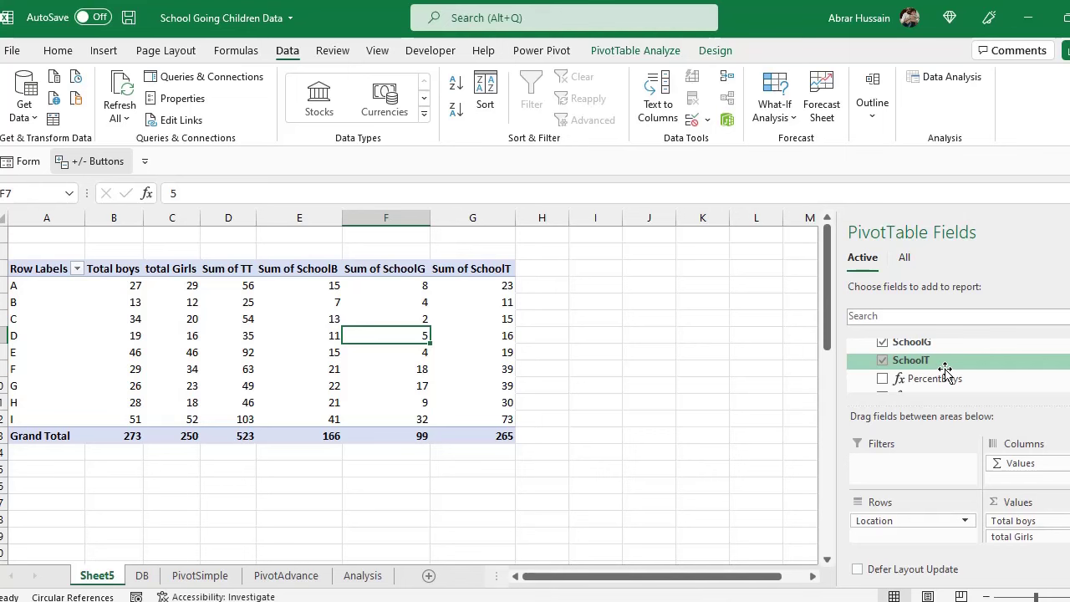
click(883, 380)
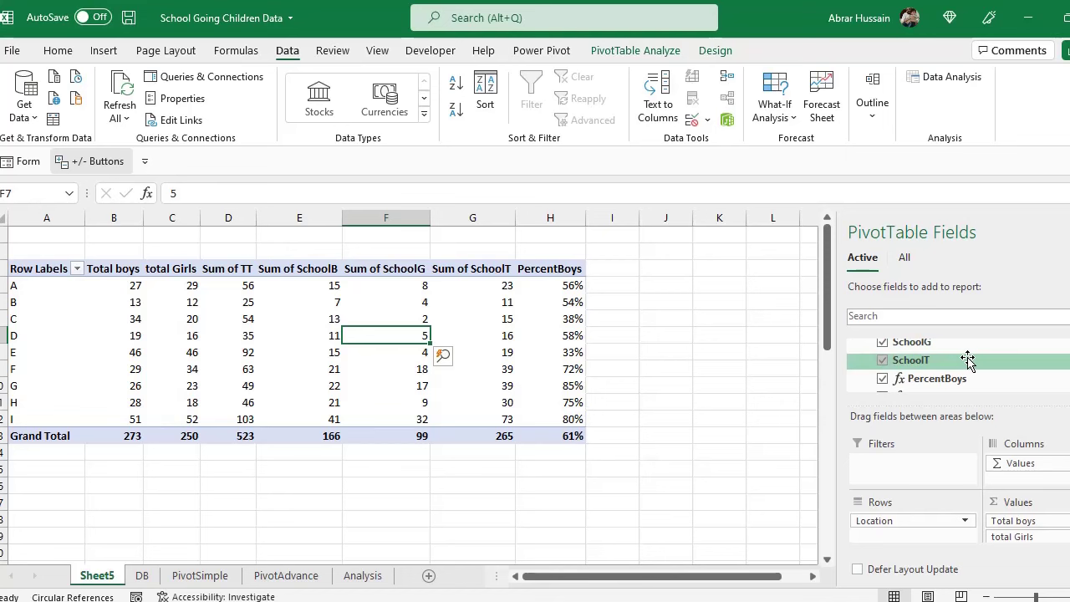
scroll(968, 358, down, 1)
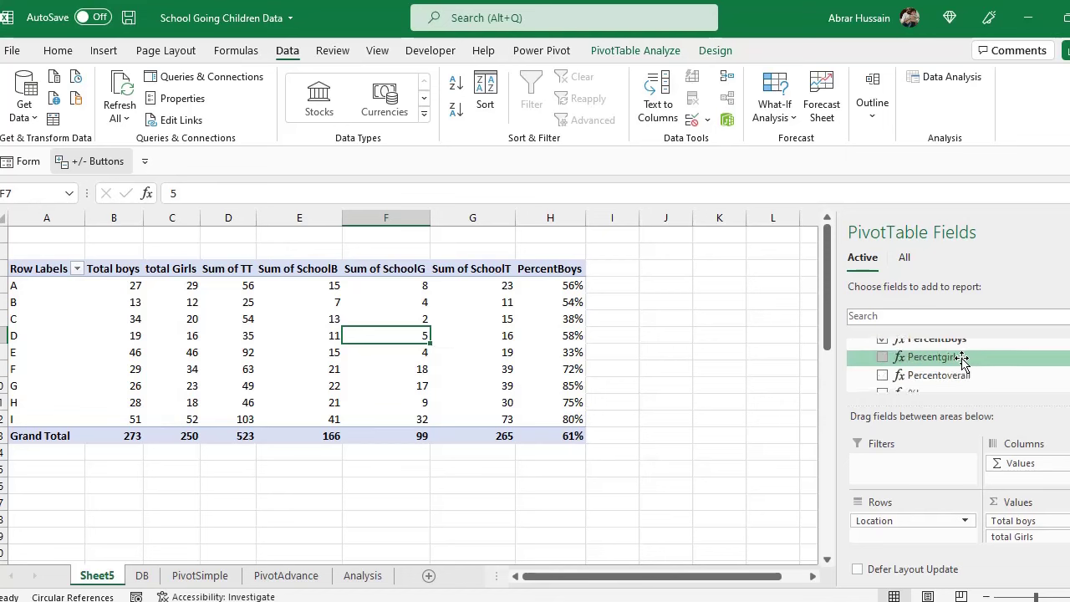
click(884, 360)
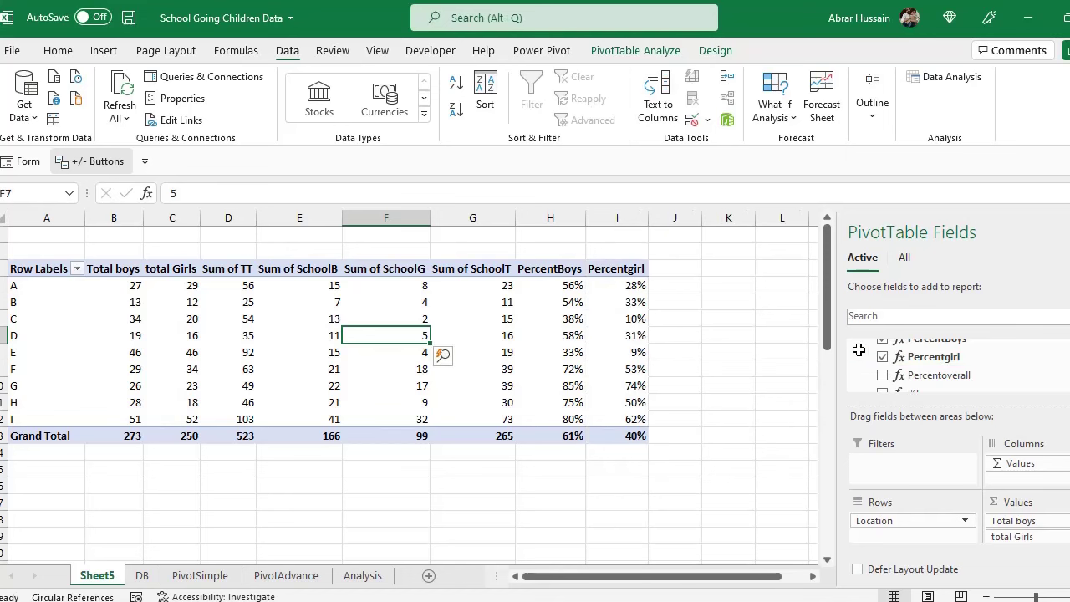
click(883, 375)
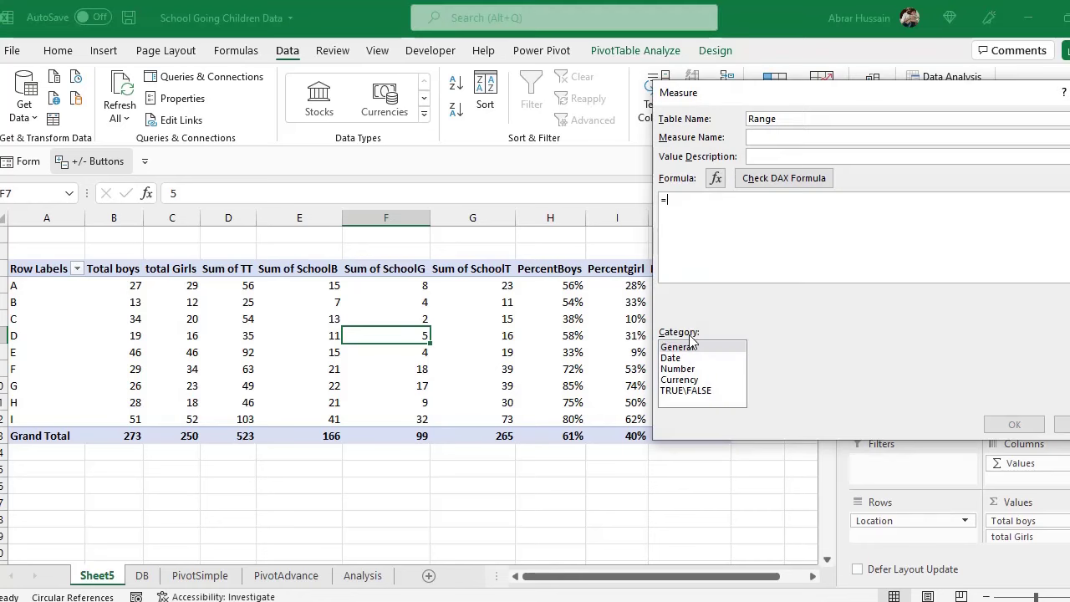
- Set the new measure's format to Percentage, then close it without adding
click(679, 370)
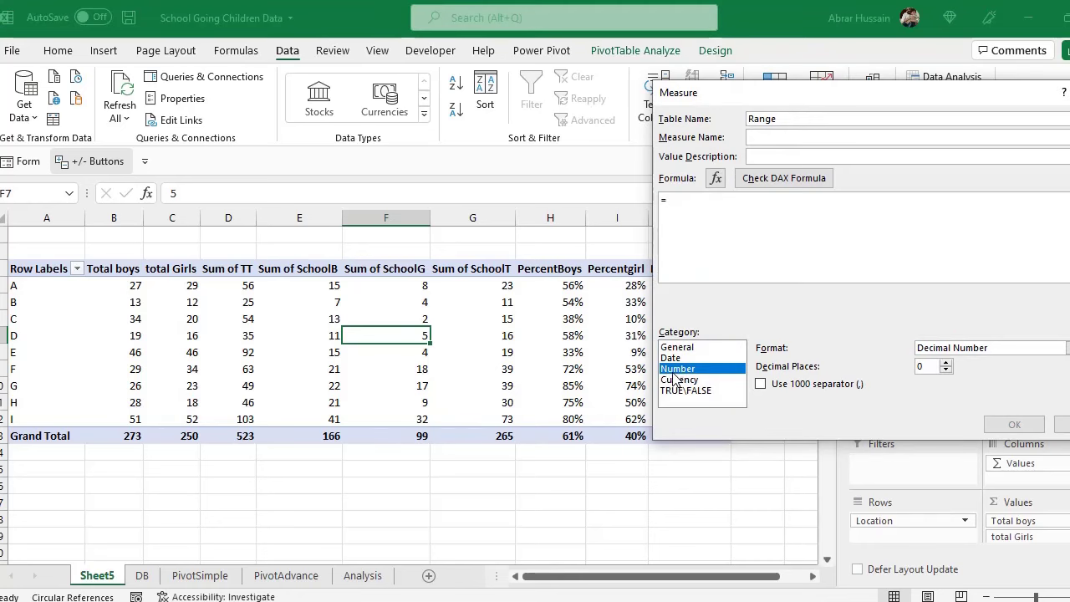
click(982, 349)
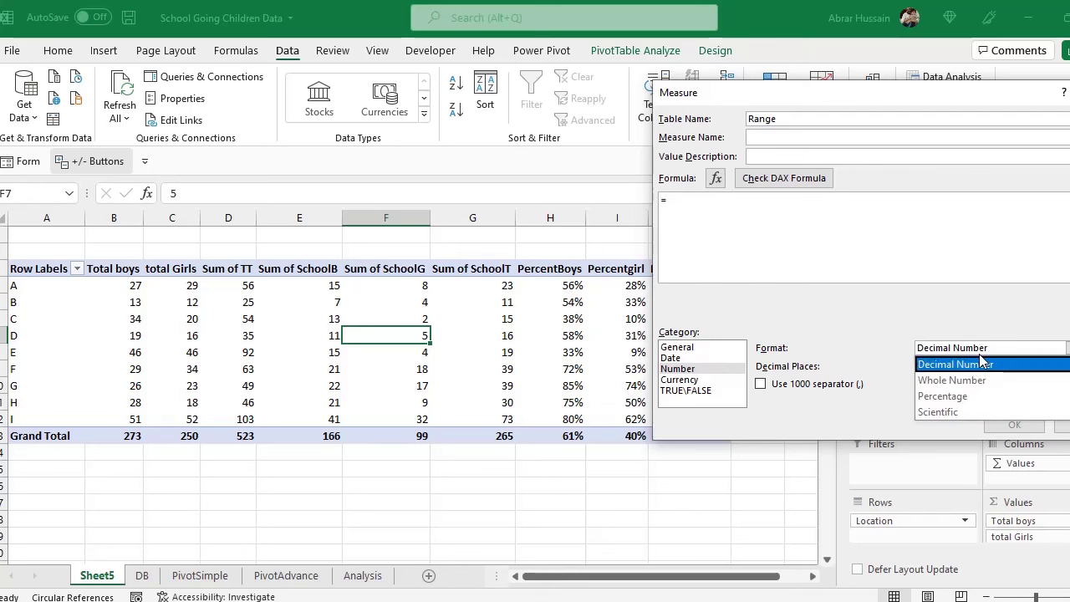
click(968, 397)
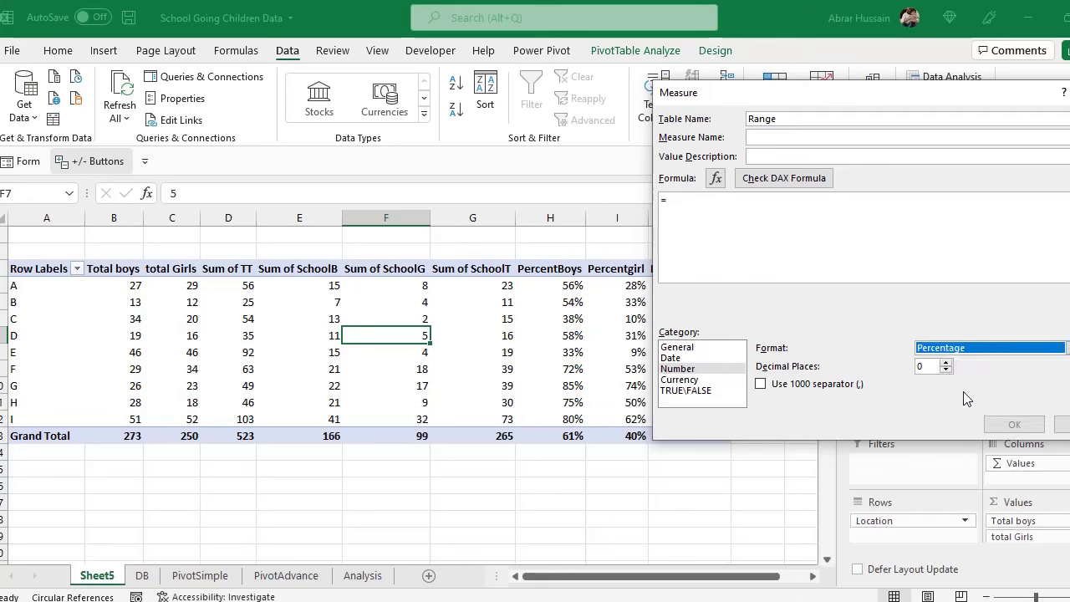
click(1061, 424)
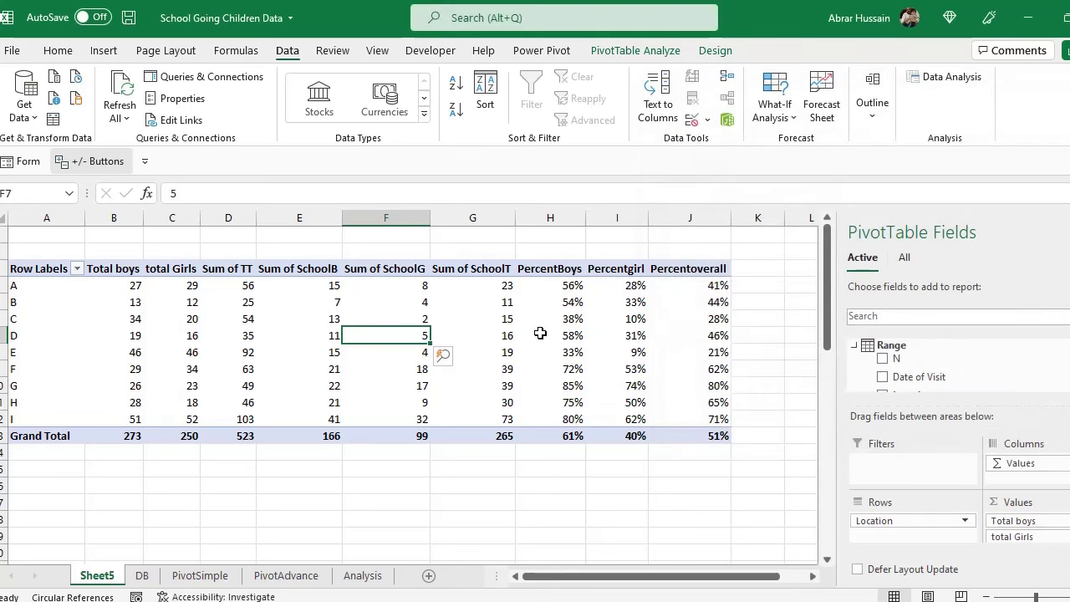
mouse_move(541, 333)
click(363, 576)
click(346, 364)
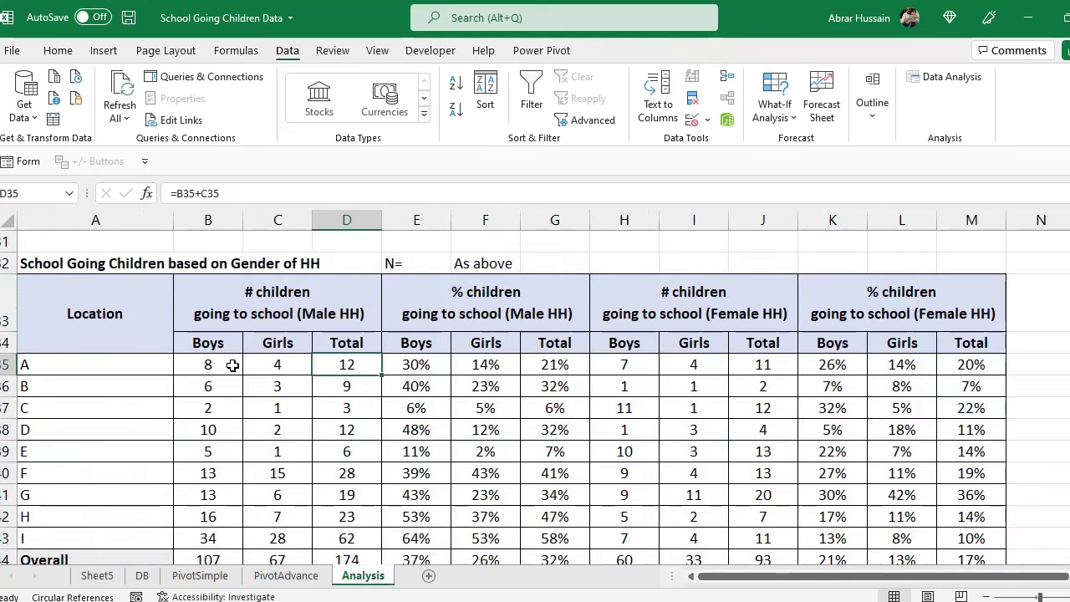
click(277, 364)
click(278, 408)
click(209, 364)
drag(277, 372, 278, 408)
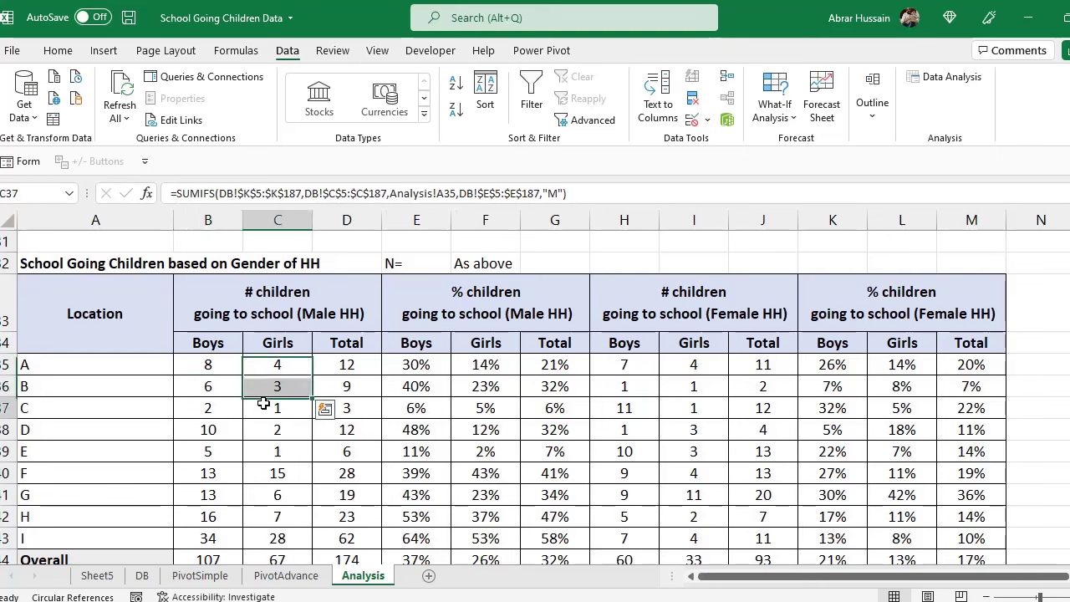
click(220, 366)
key(Right)
click(98, 576)
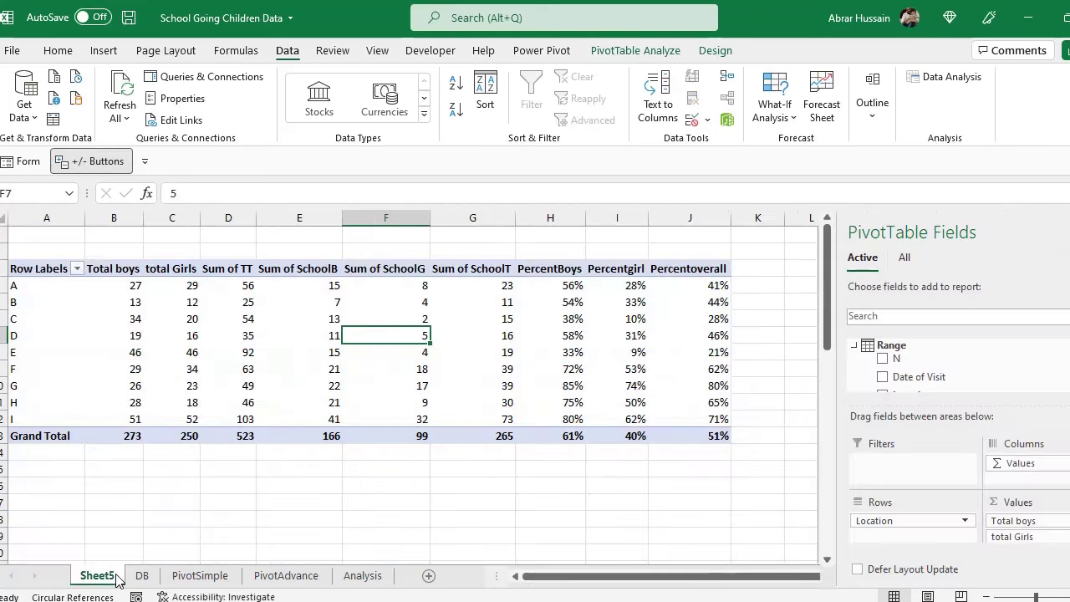
right_click(891, 348)
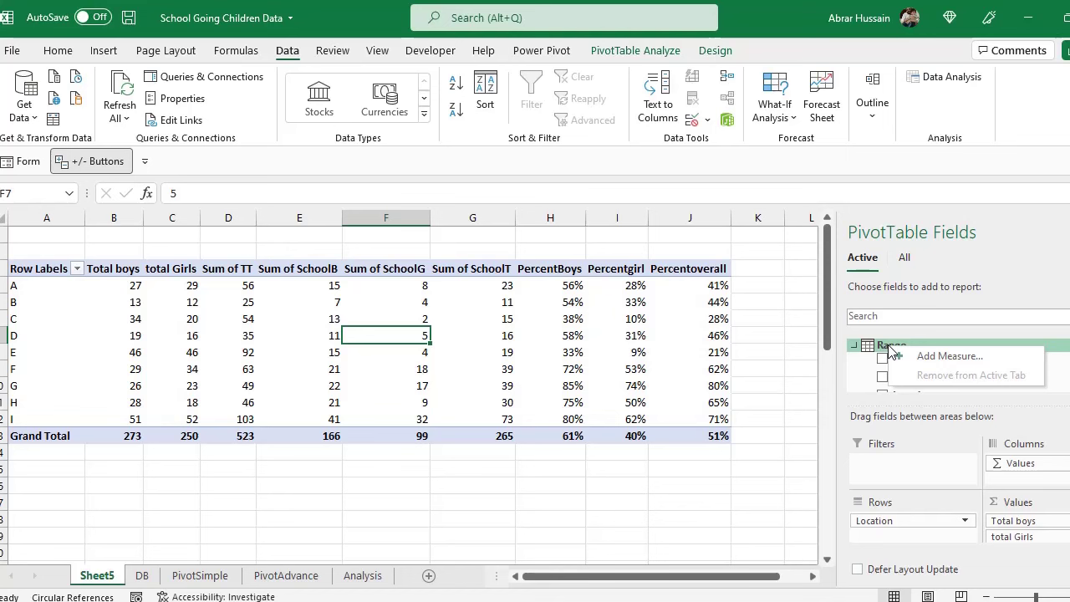
click(878, 350)
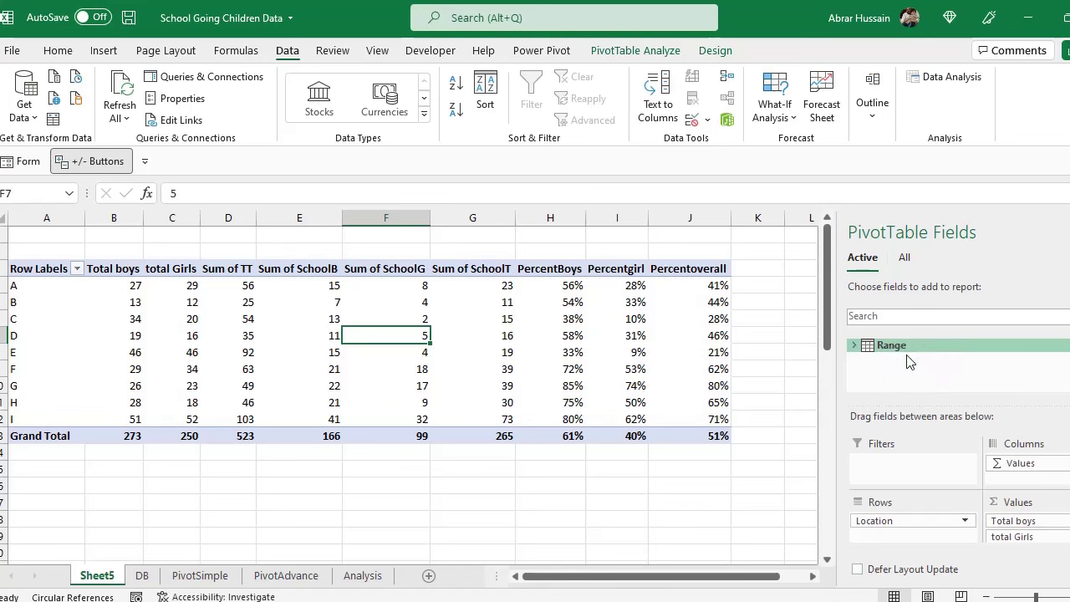
click(853, 346)
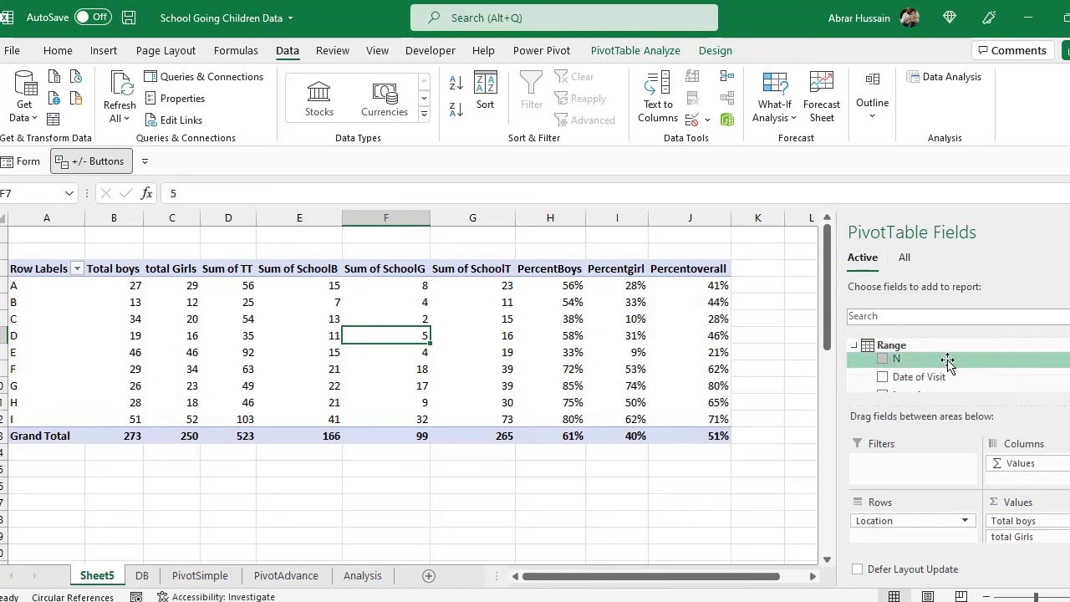
scroll(907, 373, down, 5)
scroll(920, 382, down, 4)
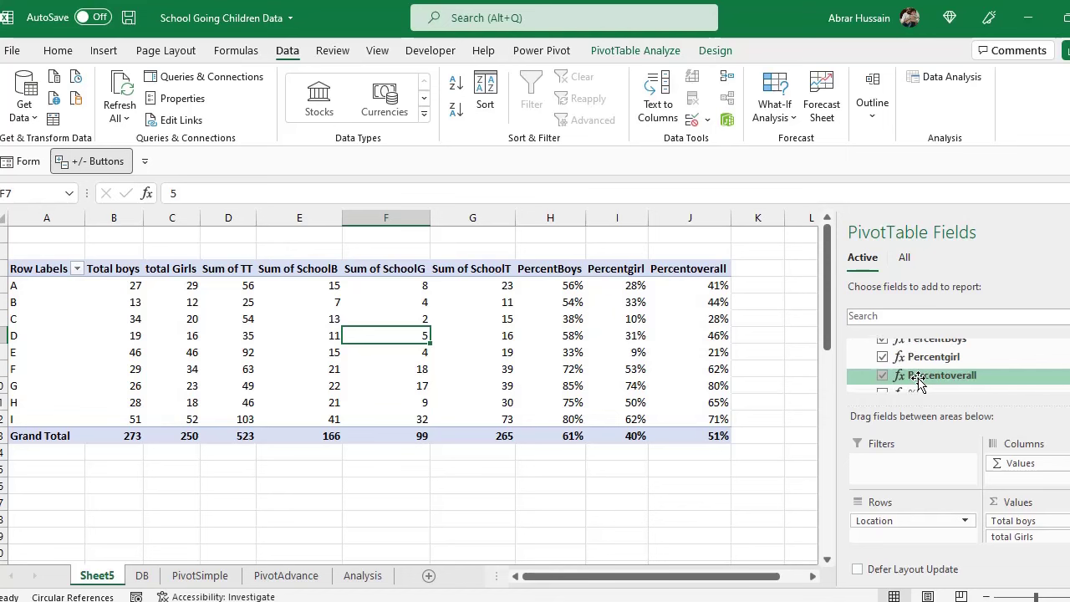
scroll(919, 381, up, 3)
scroll(918, 382, down, 2)
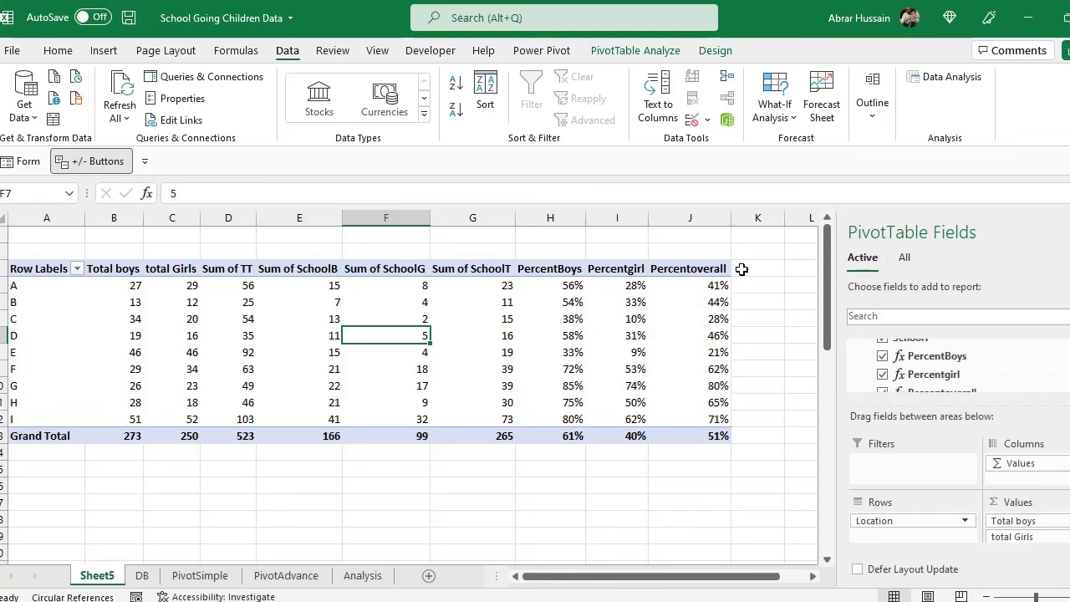
scroll(901, 343, up, 8)
right_click(898, 356)
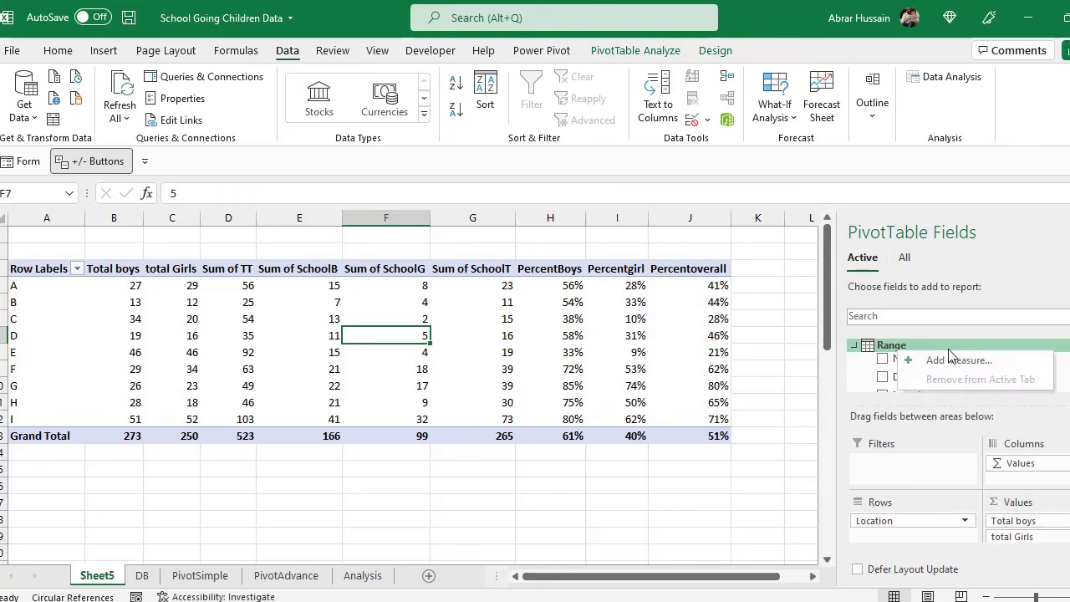
click(953, 362)
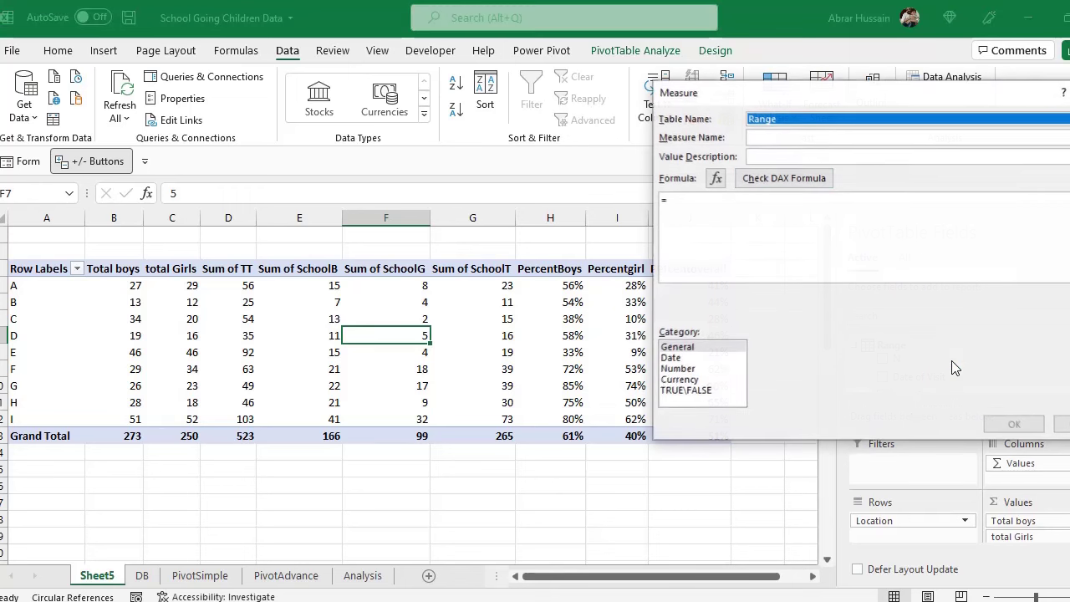
click(771, 136)
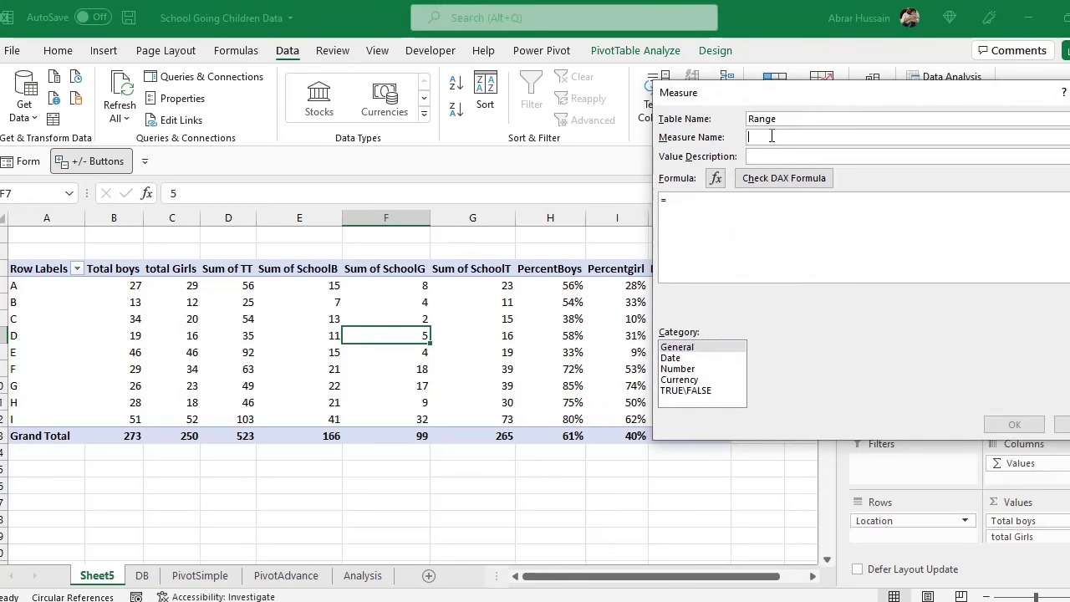
click(683, 201)
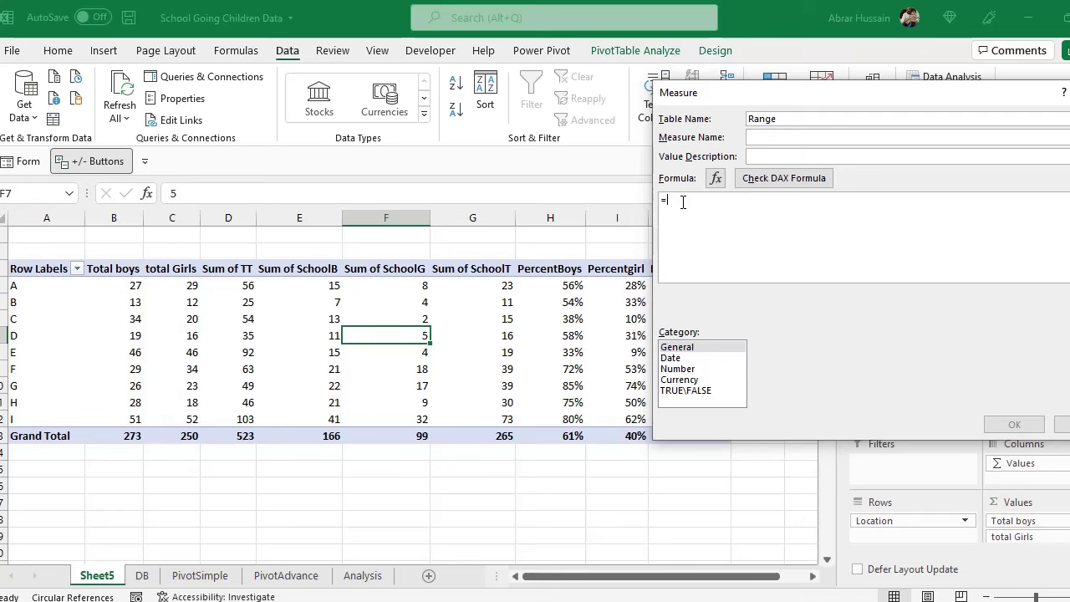
drag(816, 97, 597, 144)
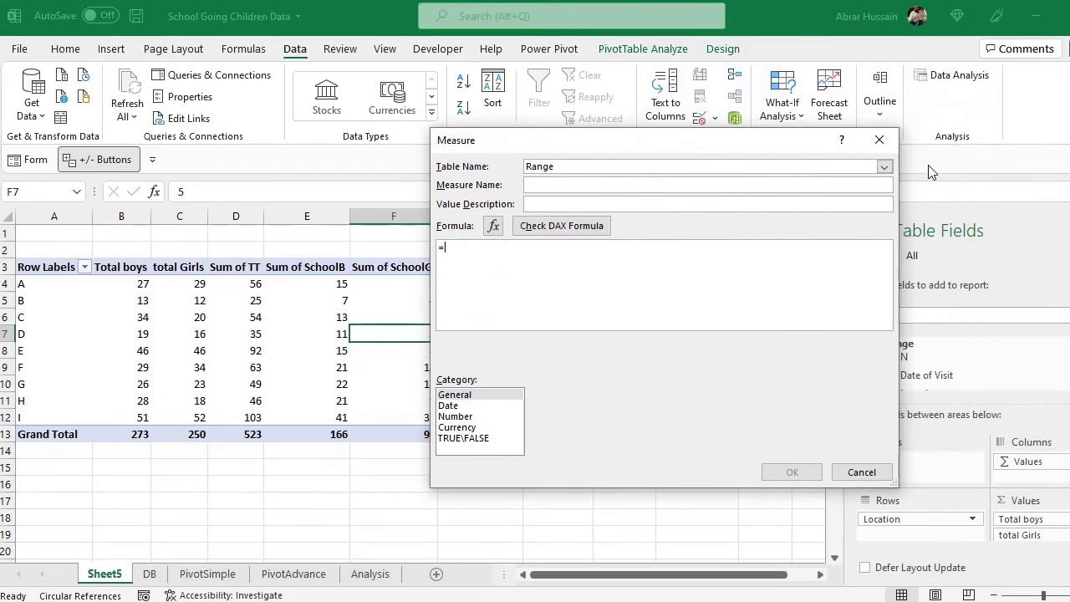
click(882, 139)
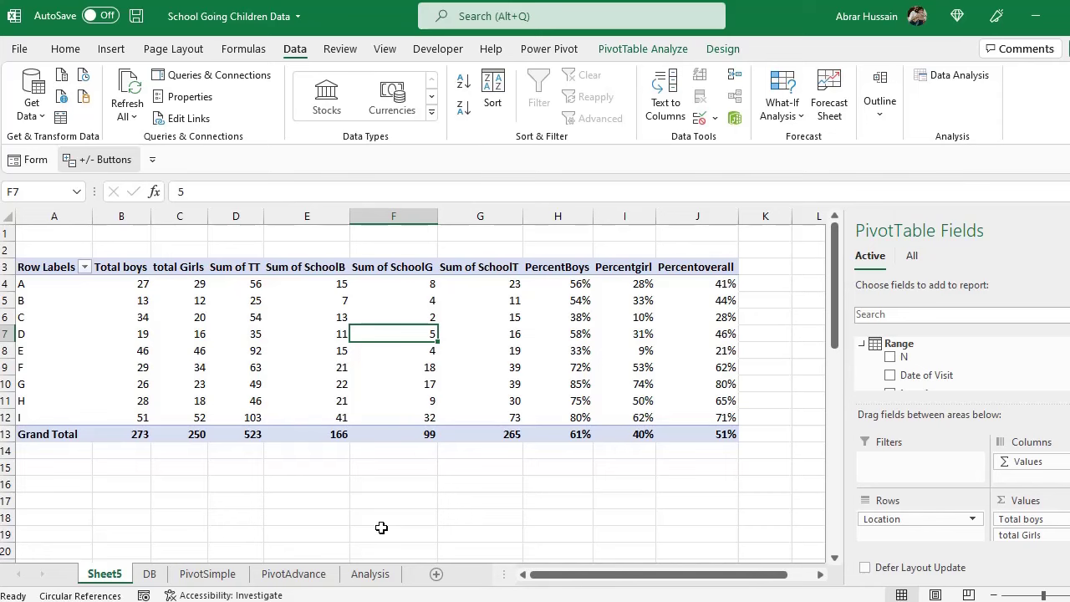
- Select Sheet5's Location pivot from the Row Labels heading through the Grand Total row
click(370, 573)
scroll(334, 352, up, 10)
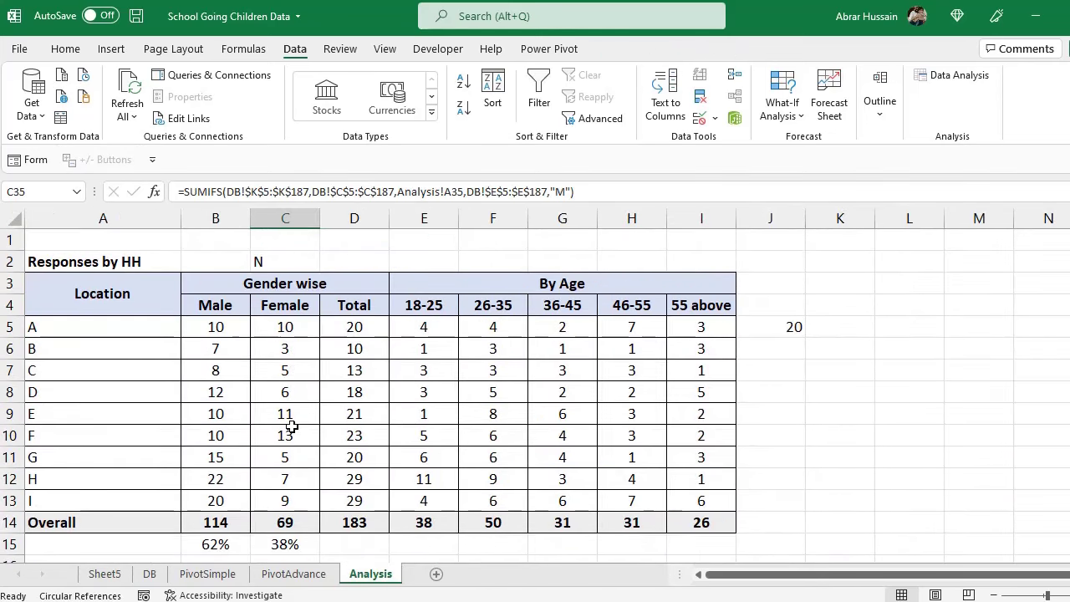
scroll(291, 427, down, 5)
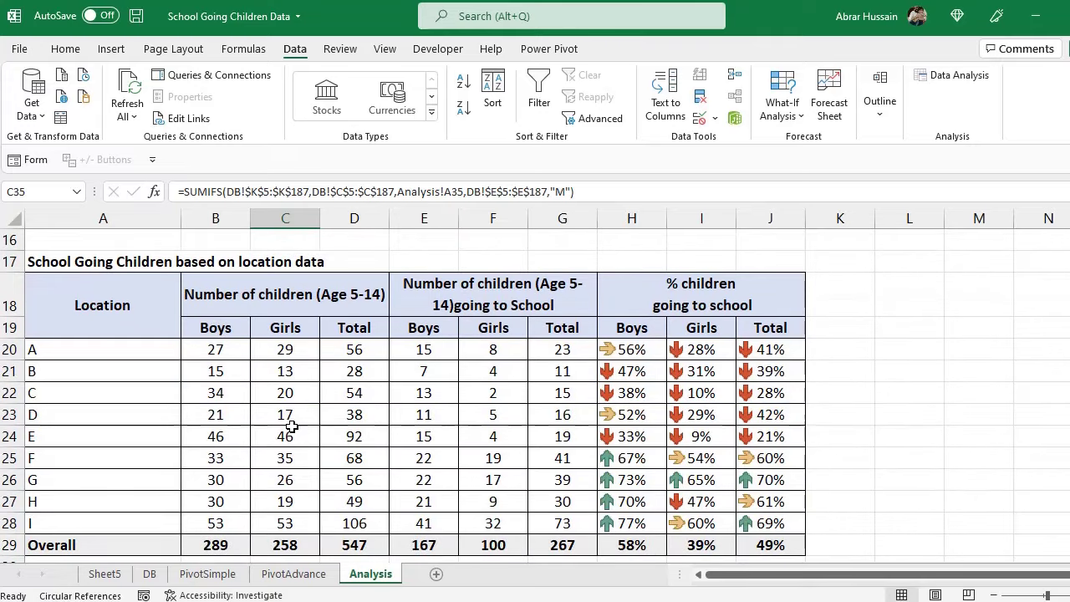
scroll(291, 426, down, 4)
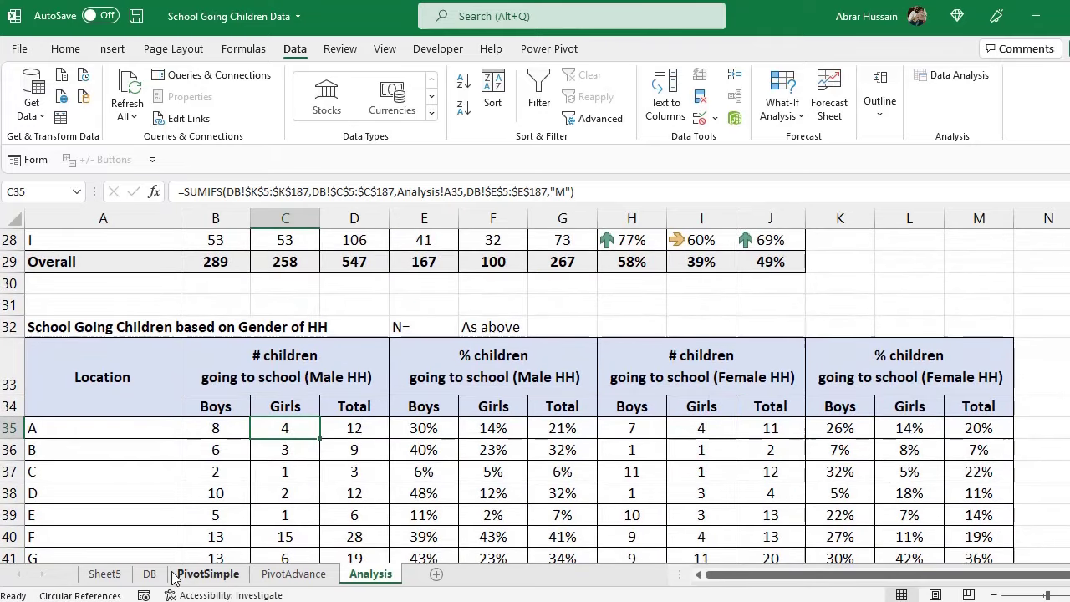
click(104, 574)
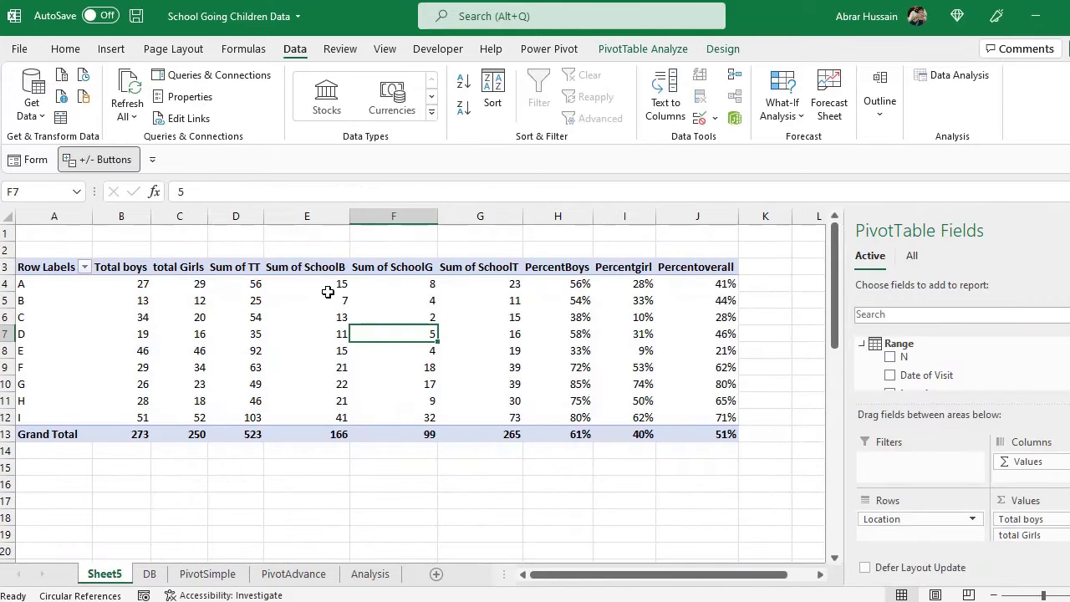
click(562, 267)
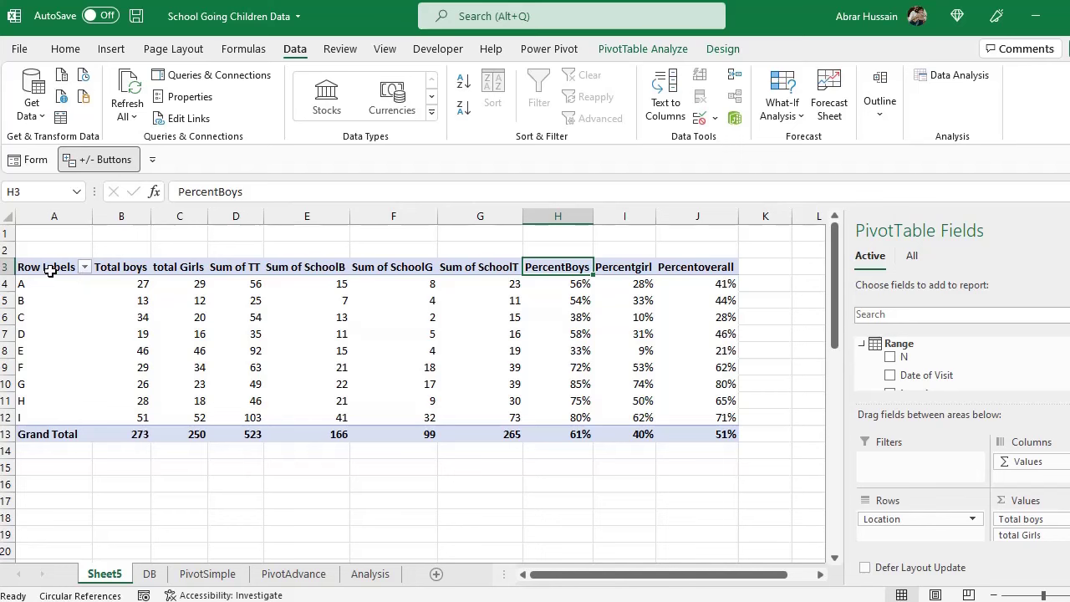
drag(50, 269, 678, 431)
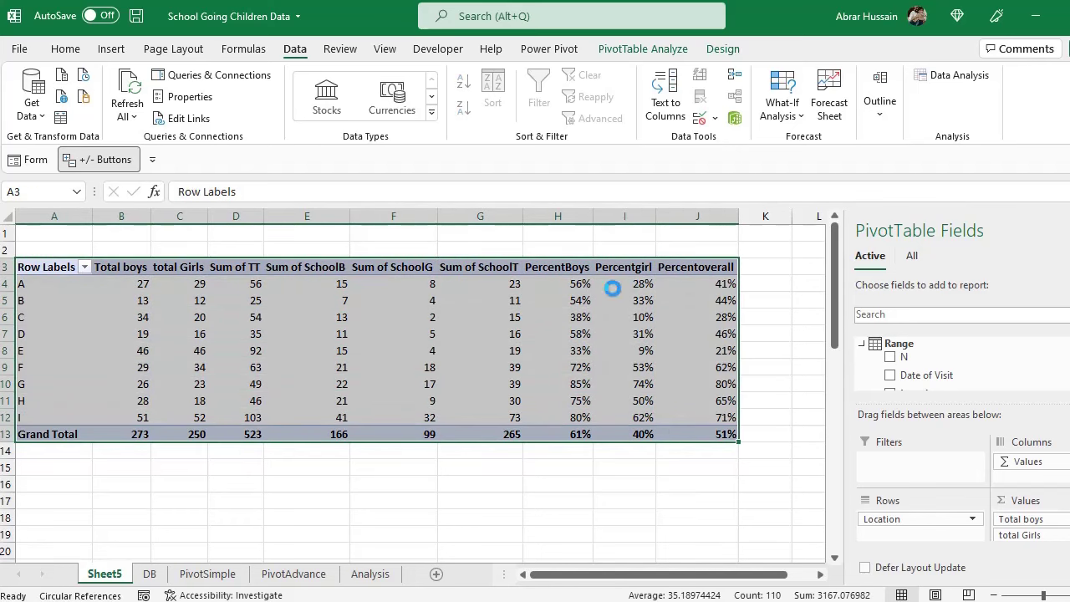
key(ctrl+c)
click(46, 487)
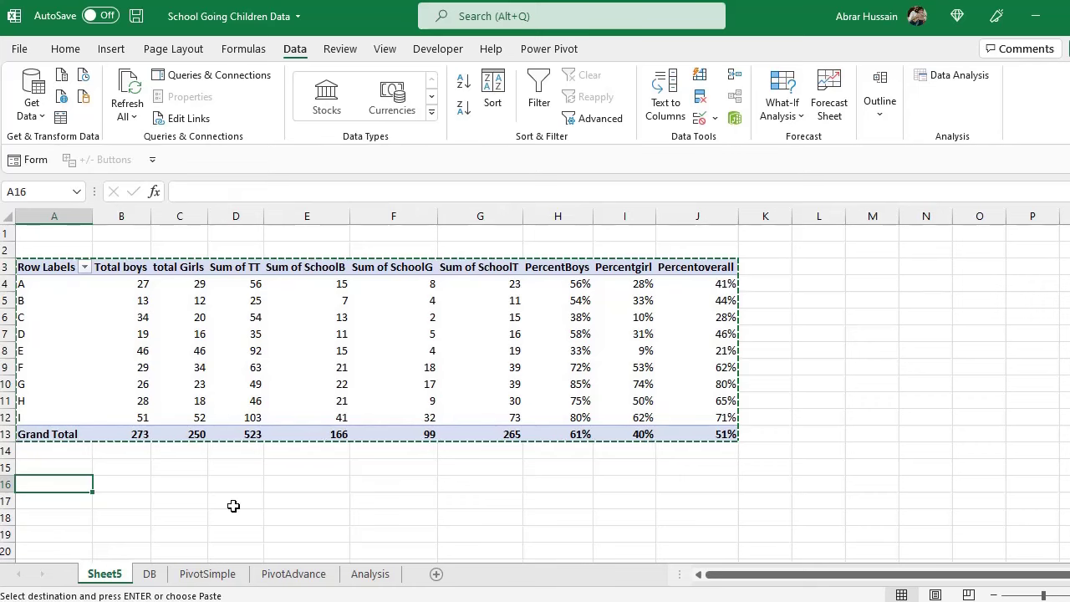
key(ctrl+v)
scroll(454, 492, down, 2)
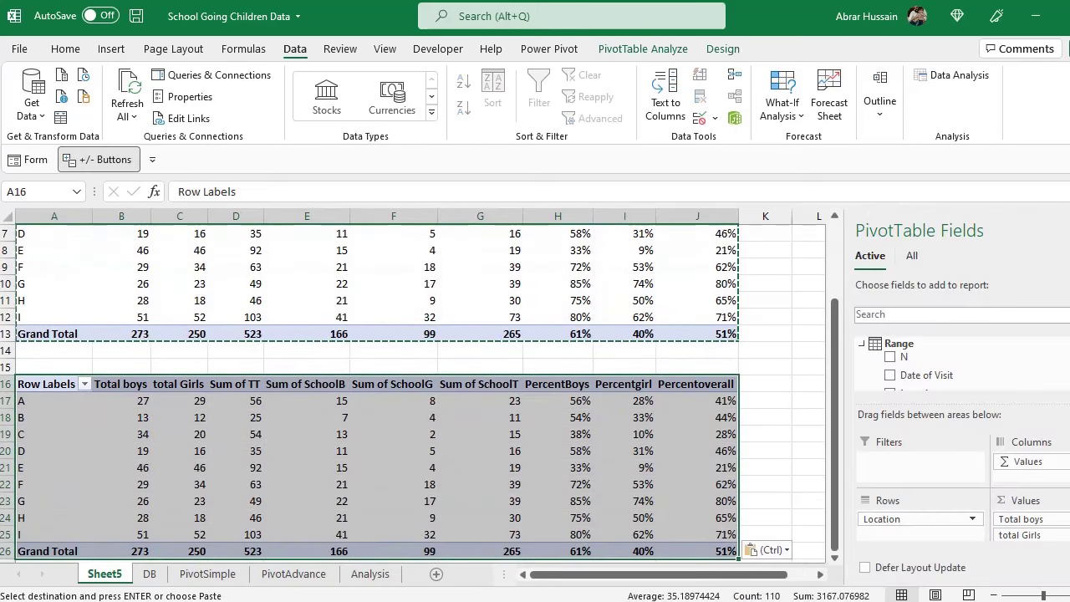
scroll(919, 364, down, 2)
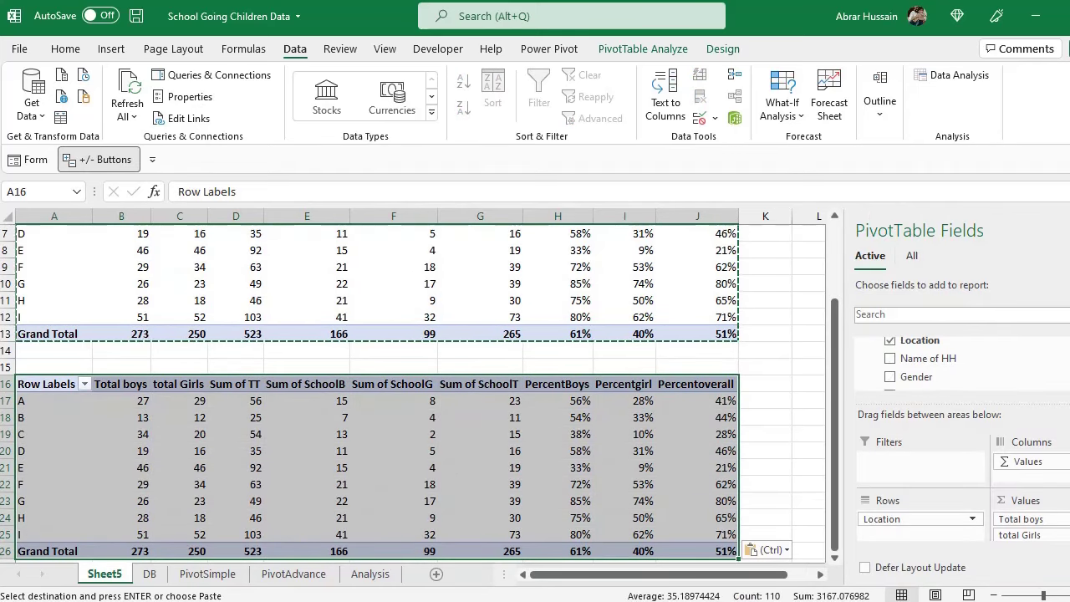
scroll(920, 361, down, 1)
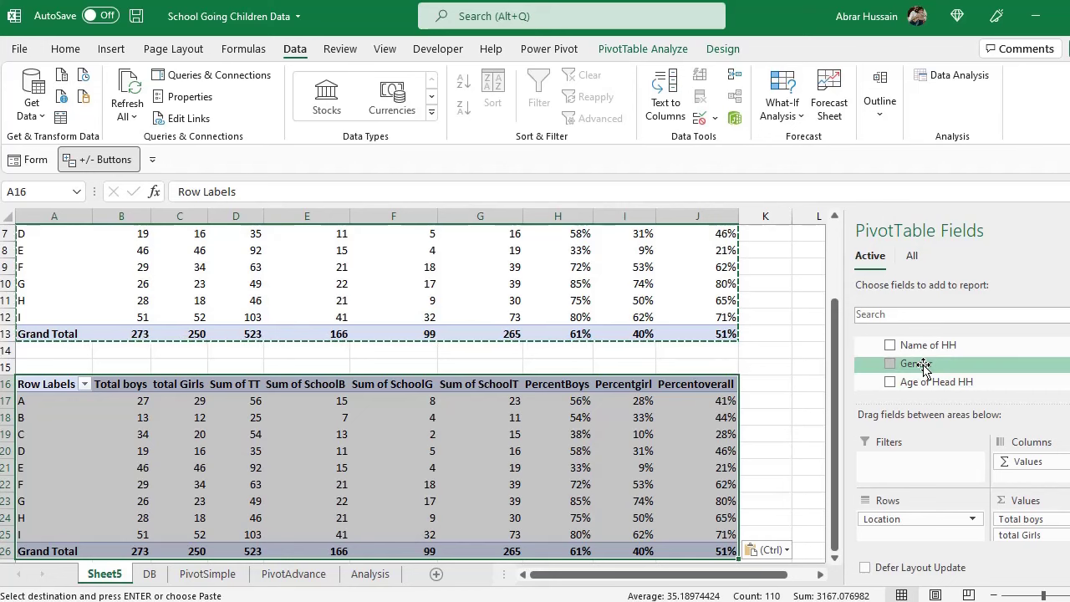
drag(923, 368, 919, 468)
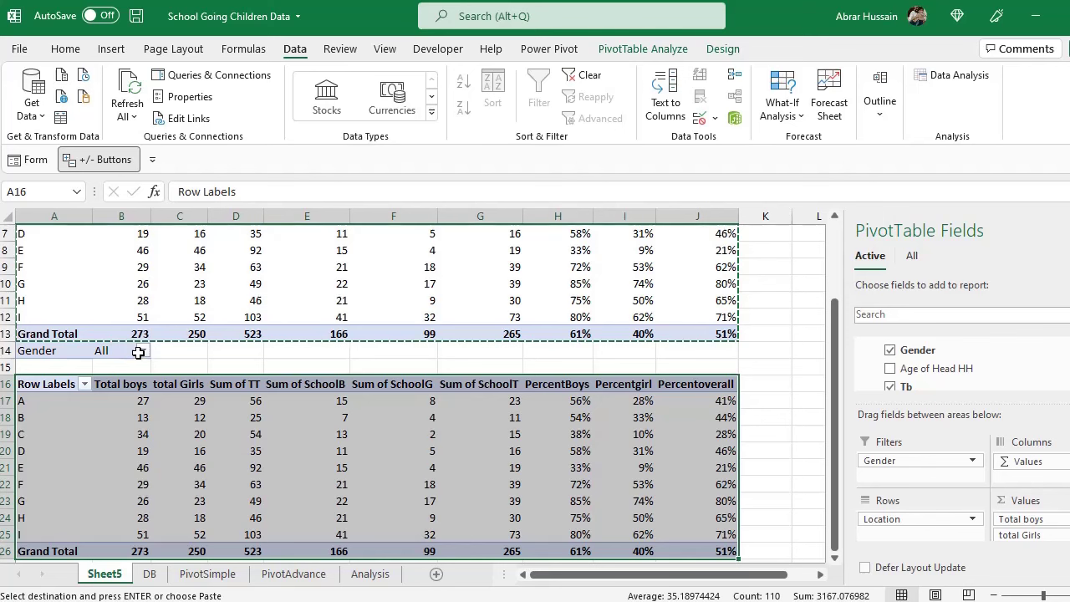
click(138, 352)
click(11, 391)
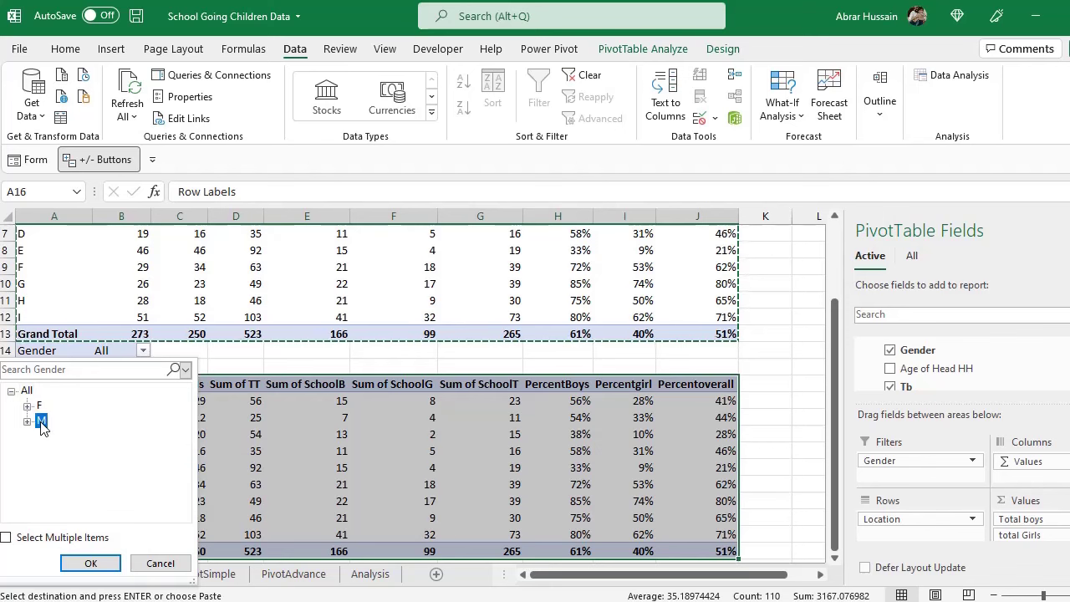
click(92, 562)
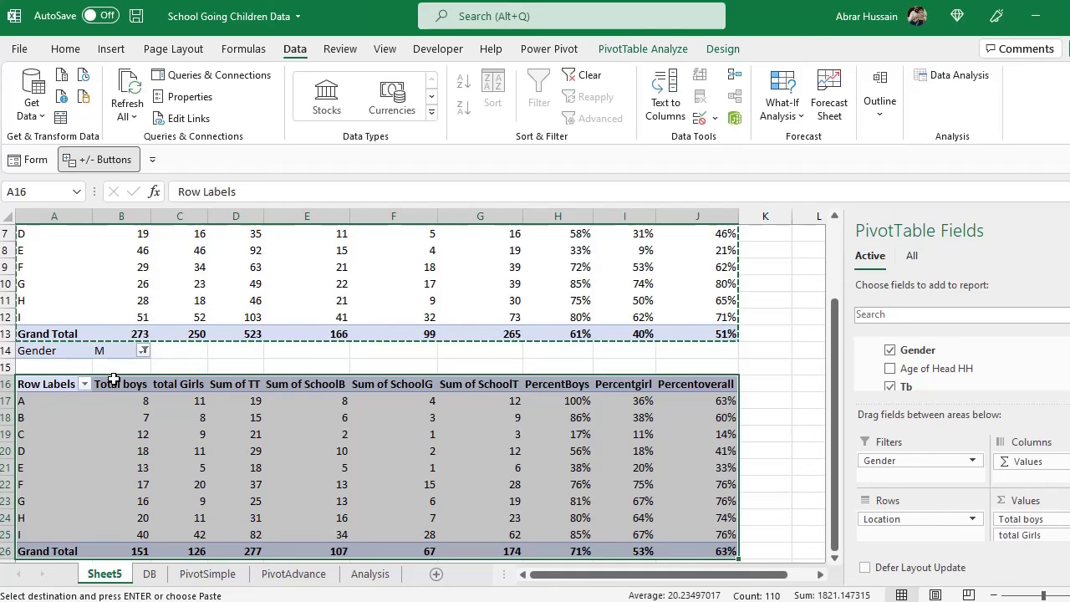
key(ctrl+z)
key(ctrl+z)
key(ctrl+z)
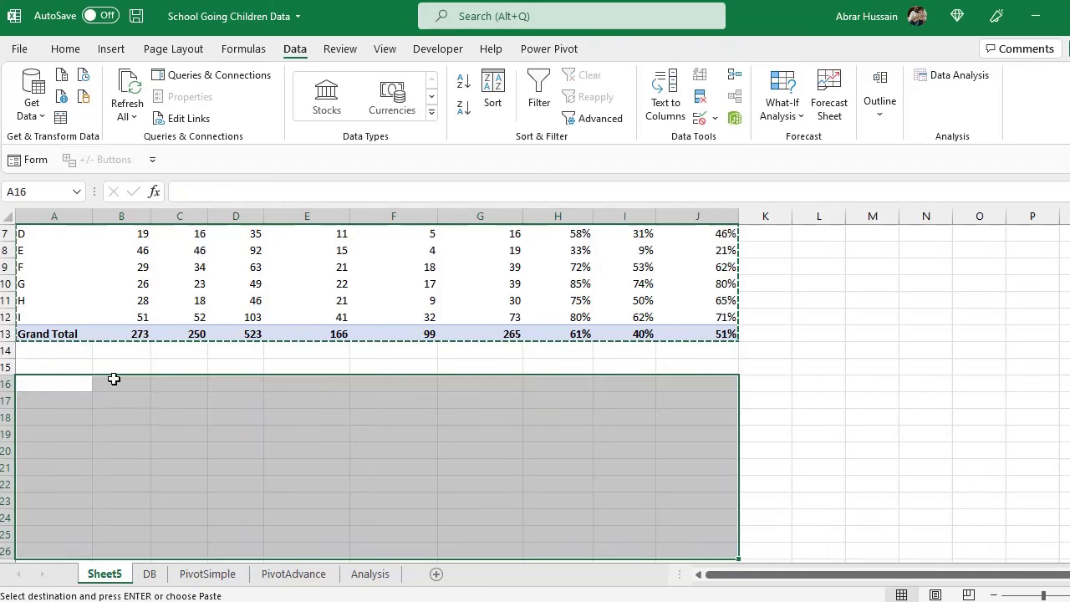
click(121, 301)
scroll(75, 293, up, 2)
click(37, 268)
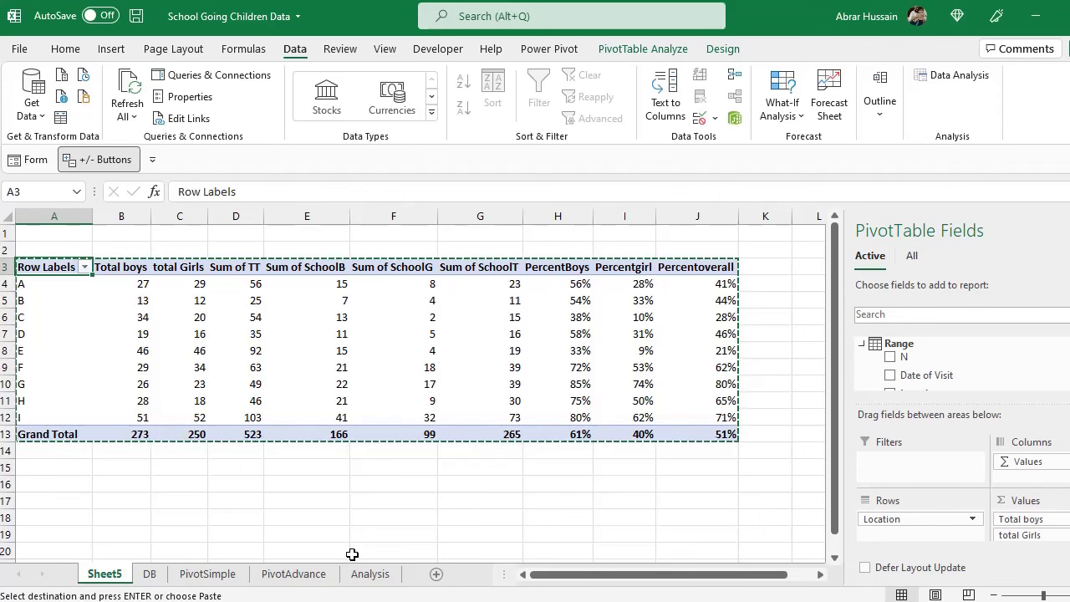
- Inspect the Analysis sheet's location and age-group count formulas, down to the gender-of-HH tables
click(286, 360)
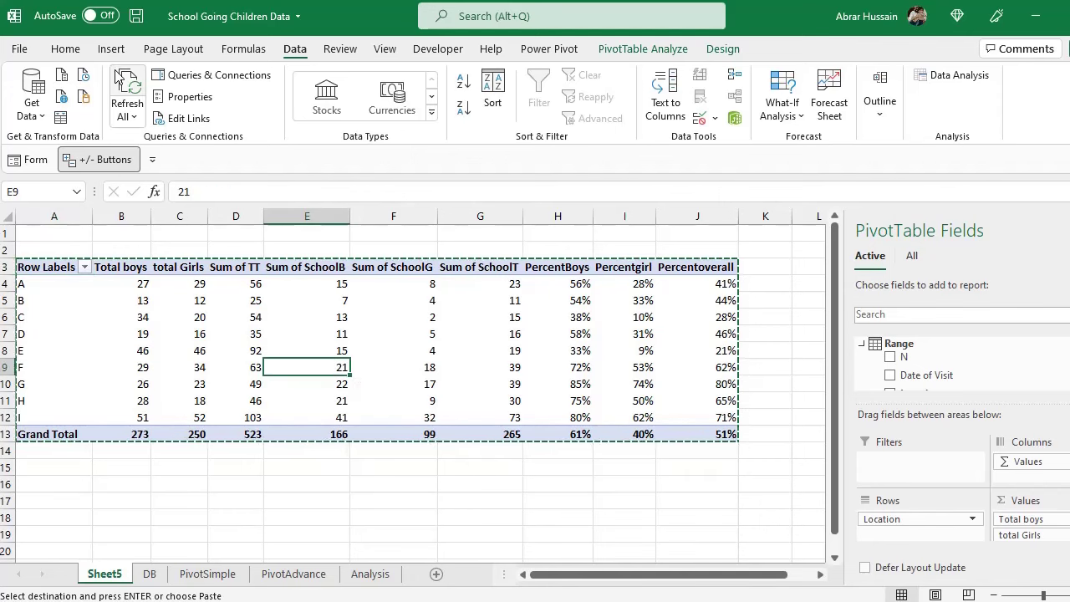
click(370, 573)
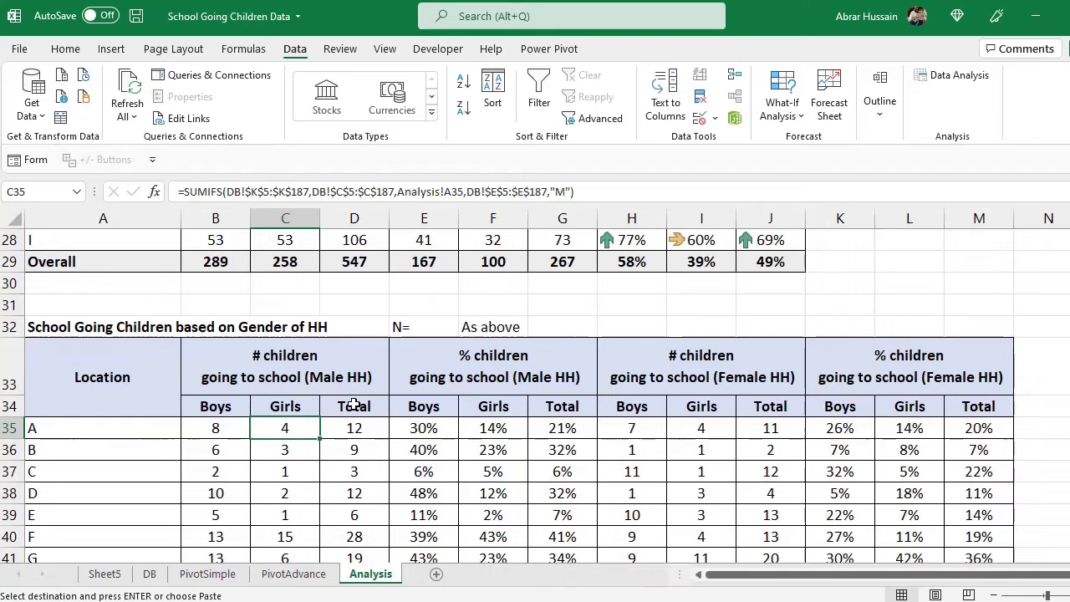
scroll(353, 406, up, 9)
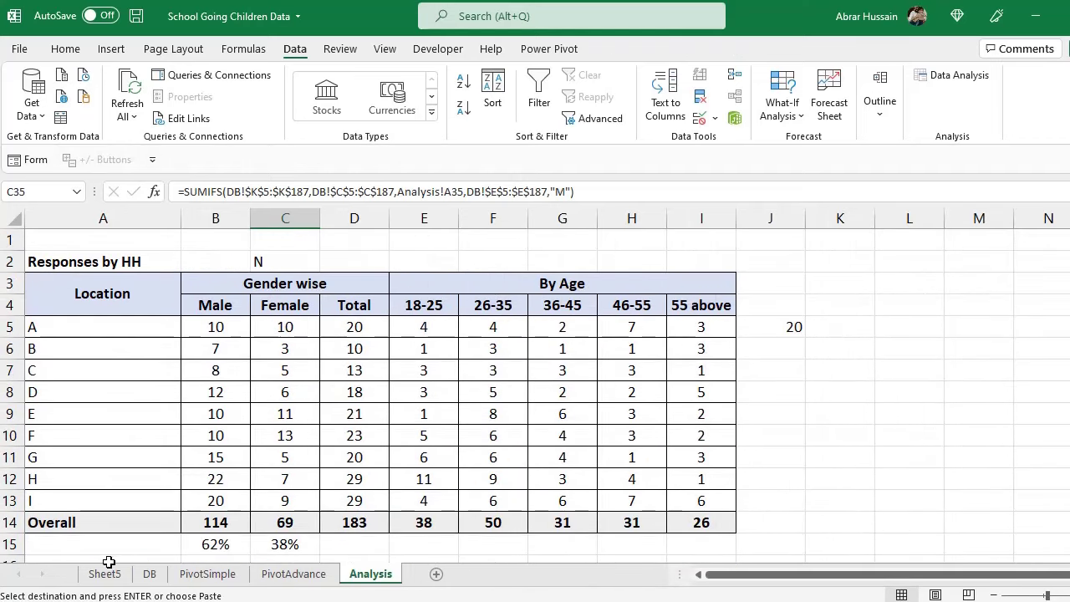
click(470, 440)
click(383, 388)
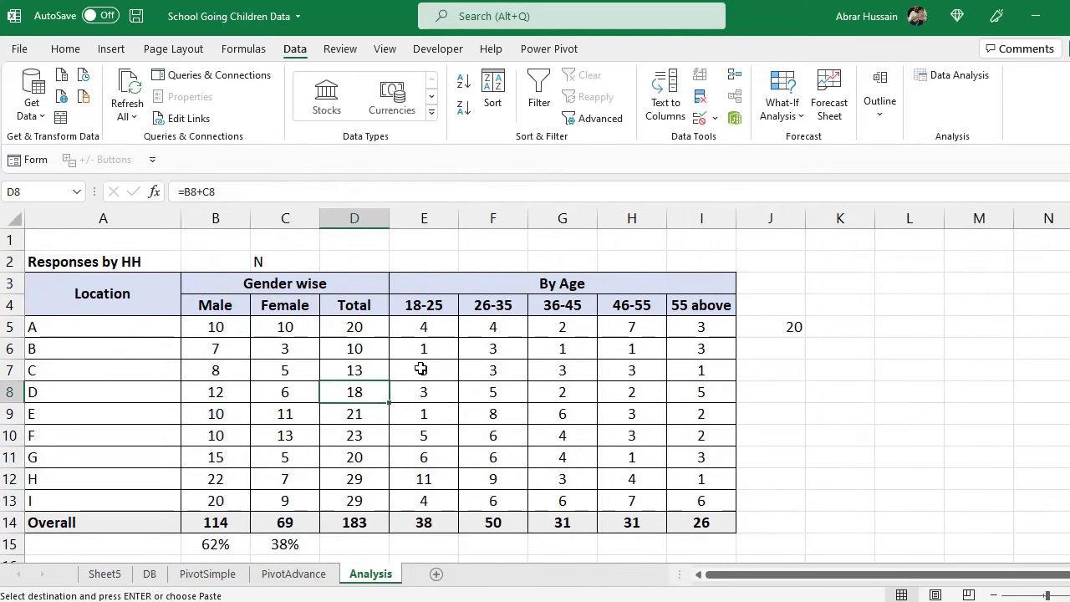
click(502, 354)
click(585, 355)
scroll(554, 435, down, 1)
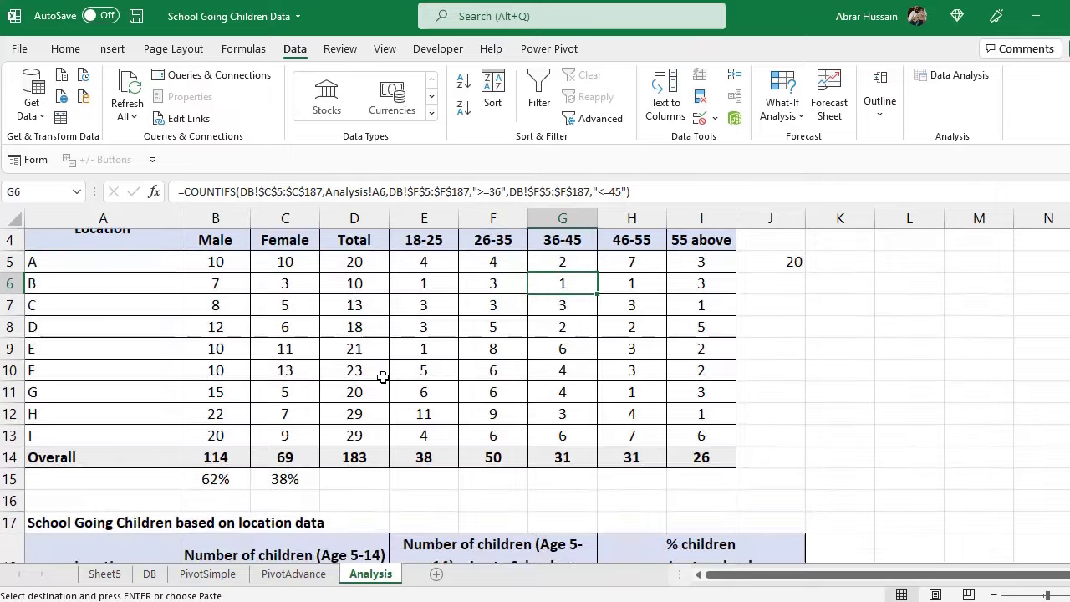
scroll(383, 377, down, 4)
scroll(450, 328, down, 8)
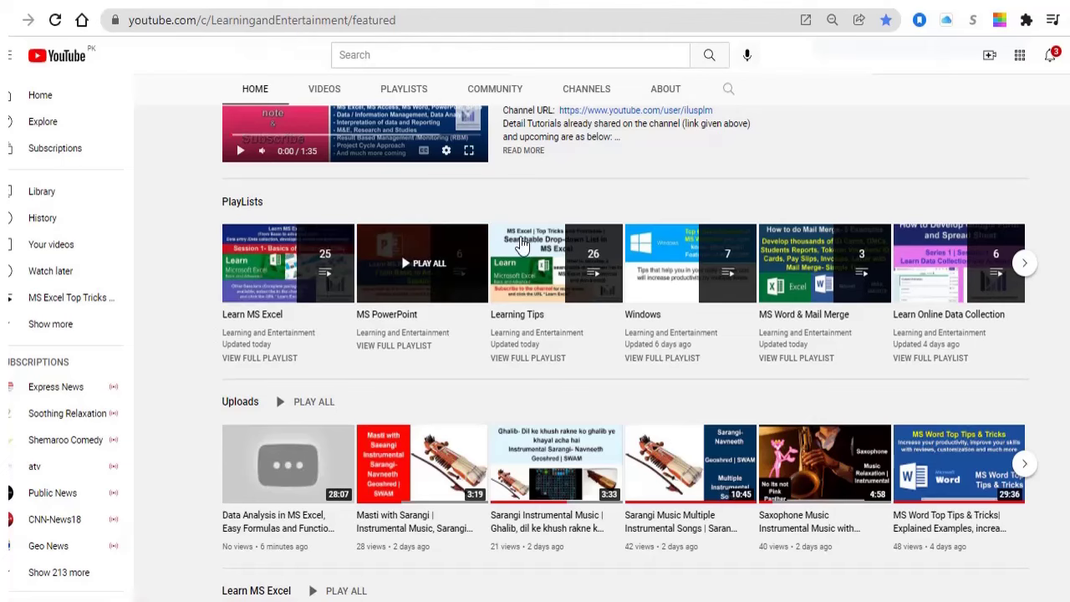
- Scroll through the YouTube channel's Home tab playlists and back to the top
scroll(389, 318, down, 4)
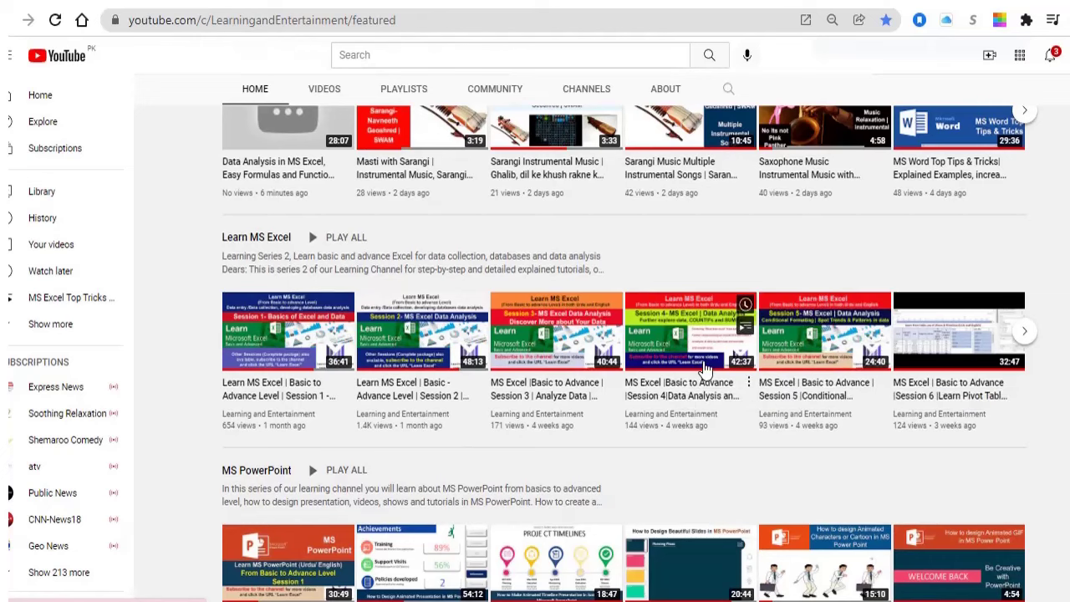
scroll(700, 372, down, 3)
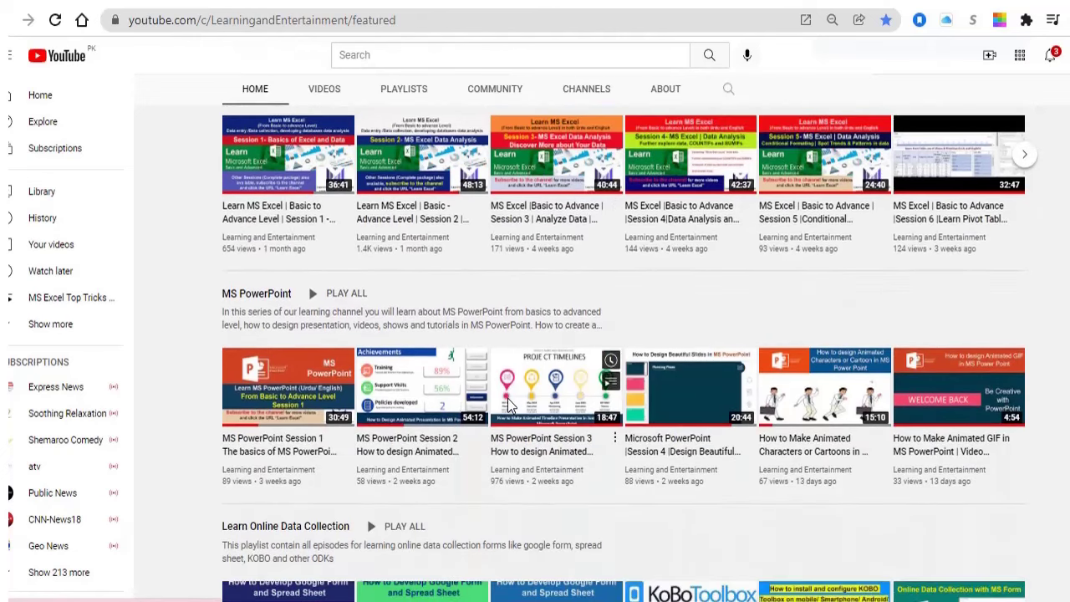
scroll(640, 334, down, 1)
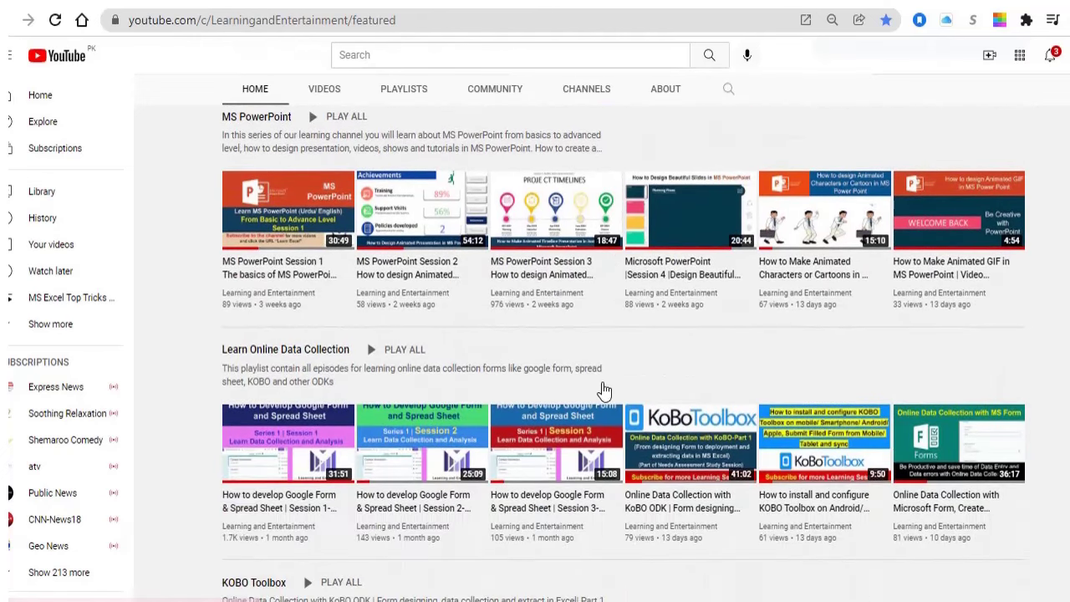
scroll(287, 346, up, 4)
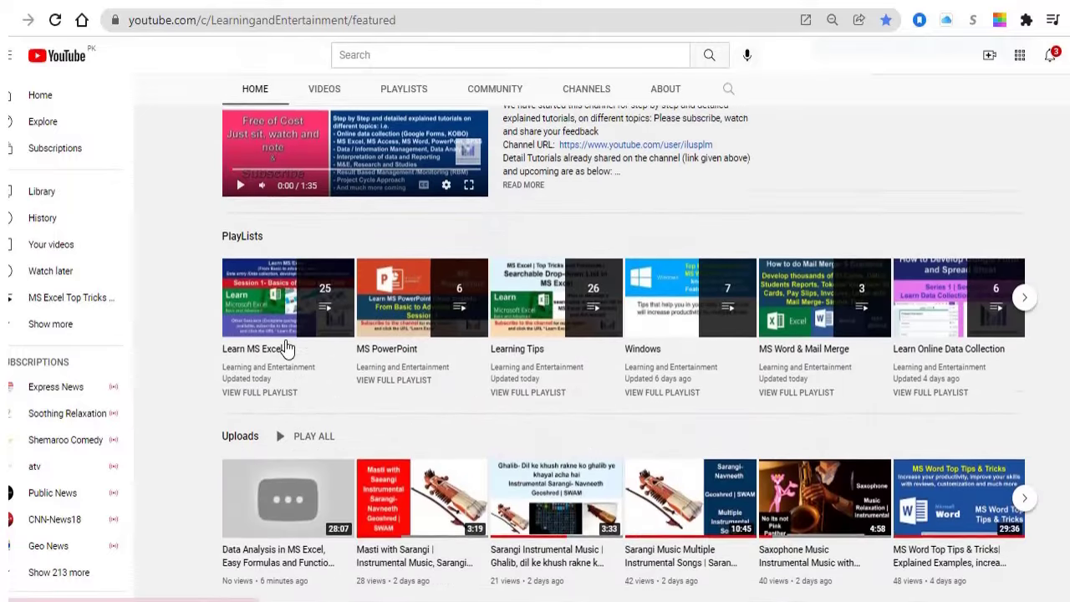